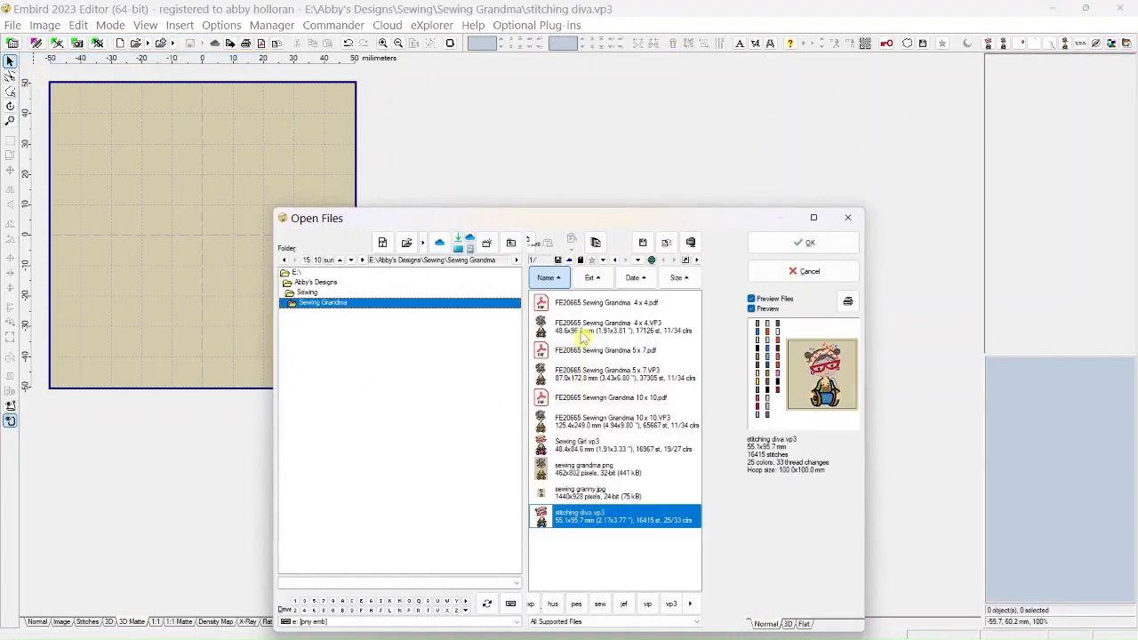
Open the design file FE20665 Sewing Grandma 4 x 4.VP3 from the Sewing Grandma folder
left_click(583, 329)
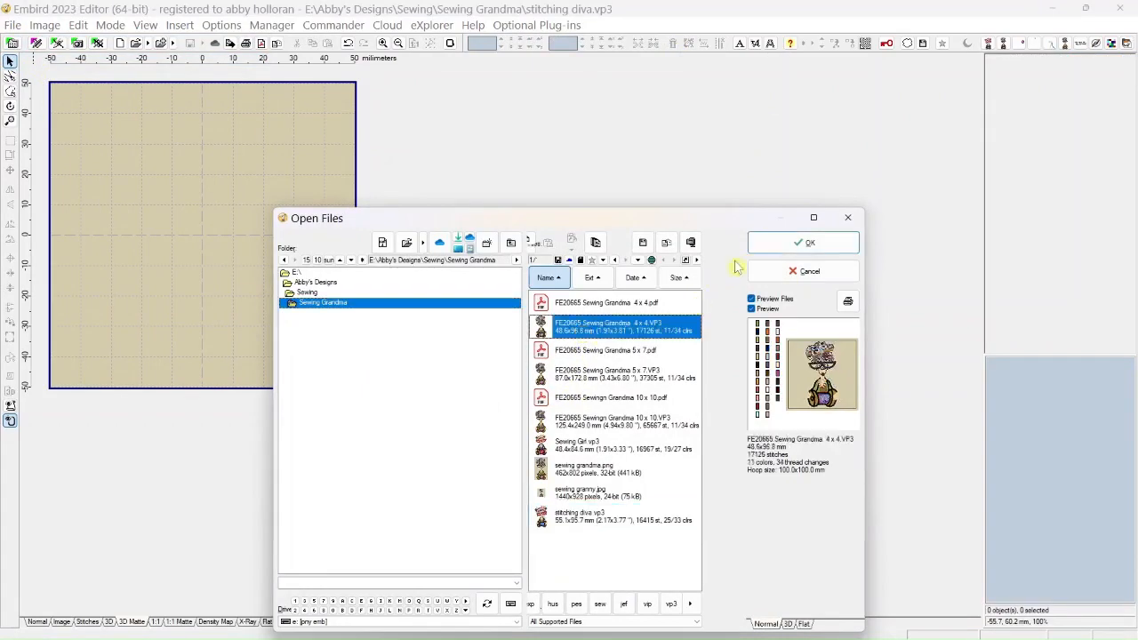
left_click(773, 249)
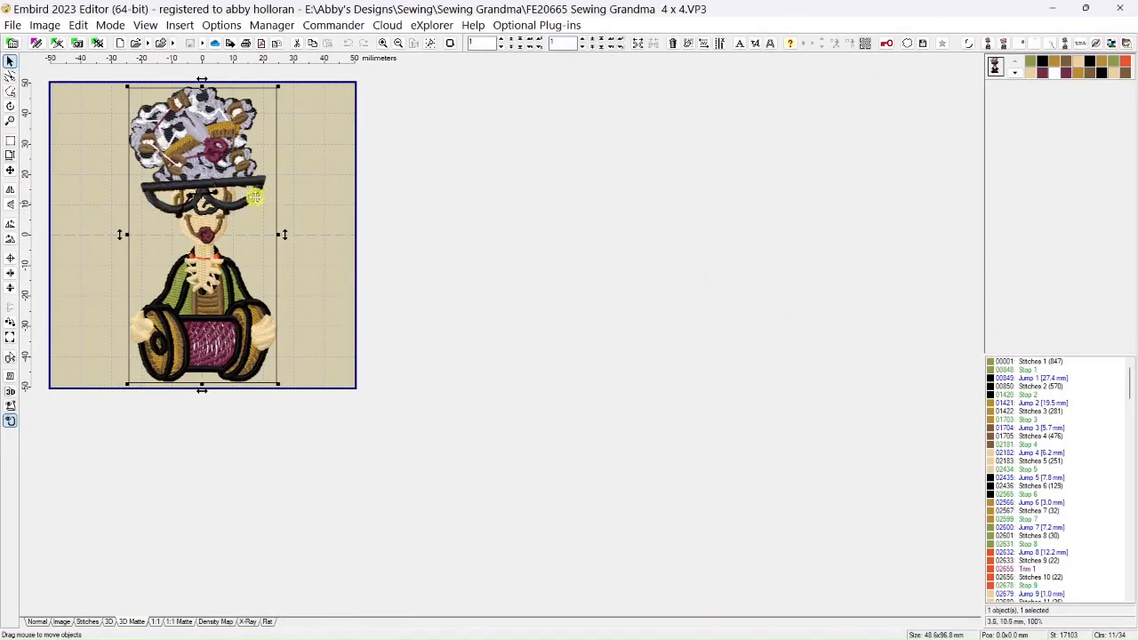
Separate color 32, the black glasses, from the grandma design and move them outside the hoop, about 100 mm right of center
left_click(1018, 79)
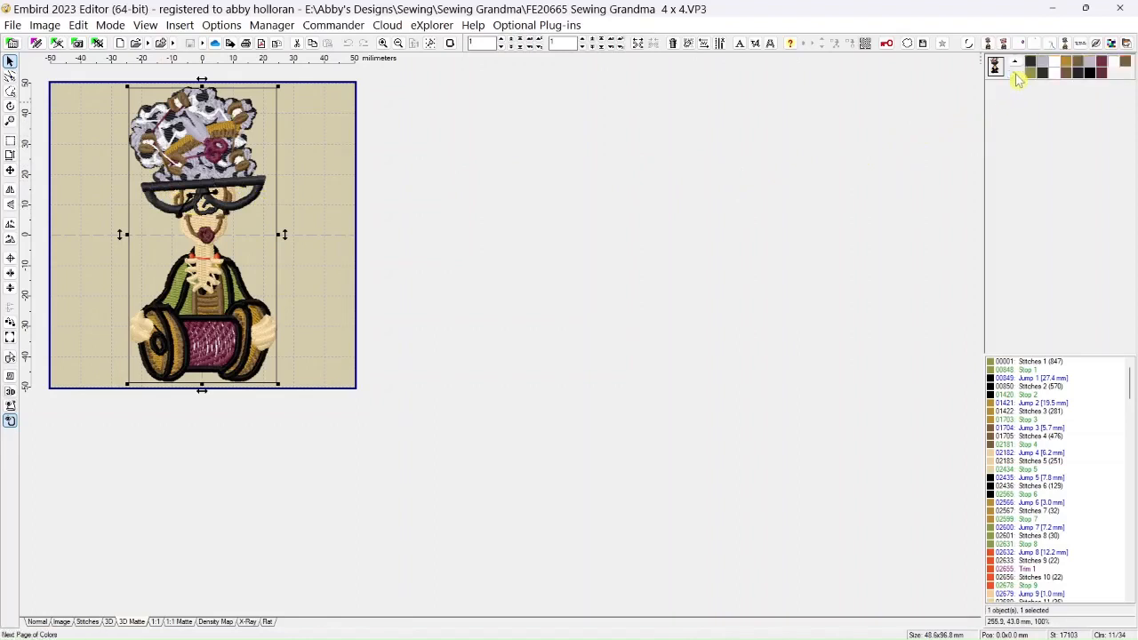
mouse_move(1044, 82)
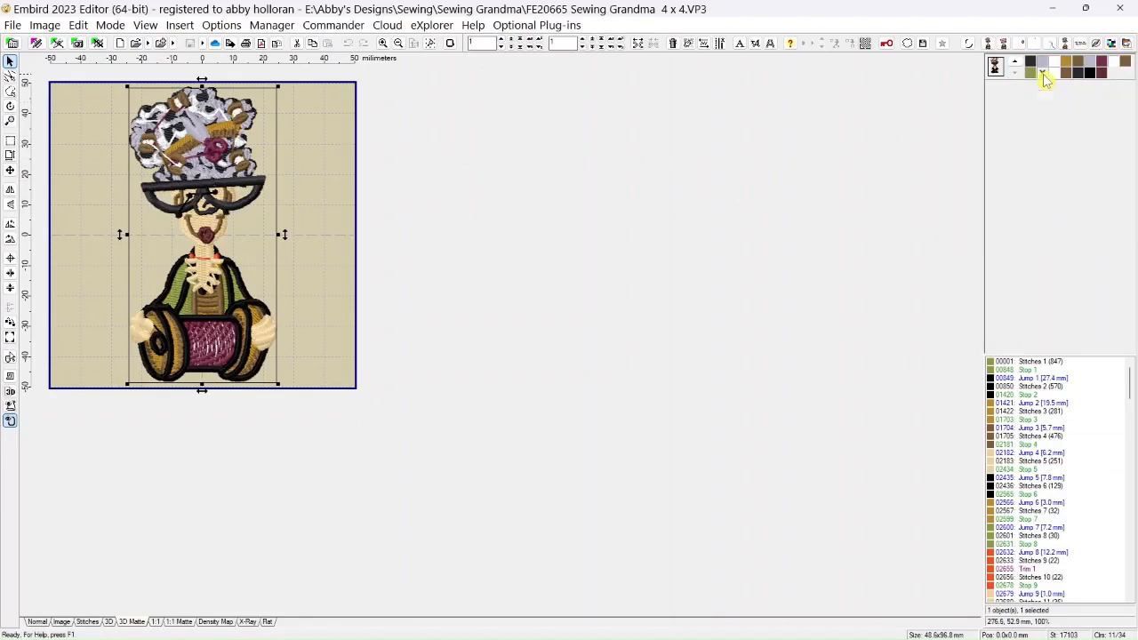
mouse_move(1081, 78)
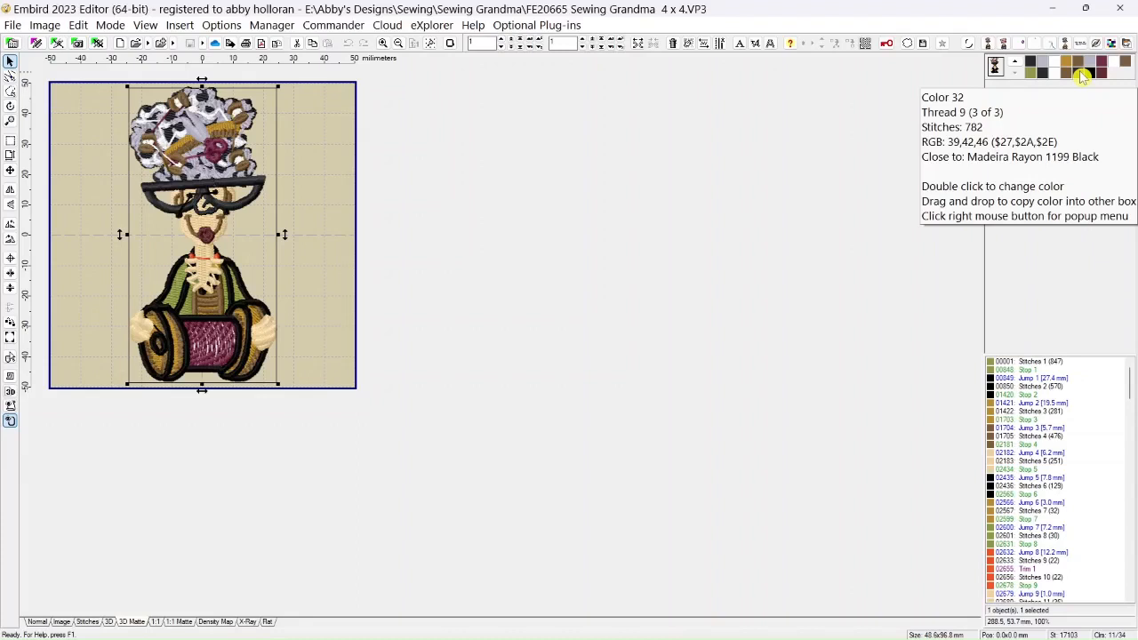
right_click(1081, 78)
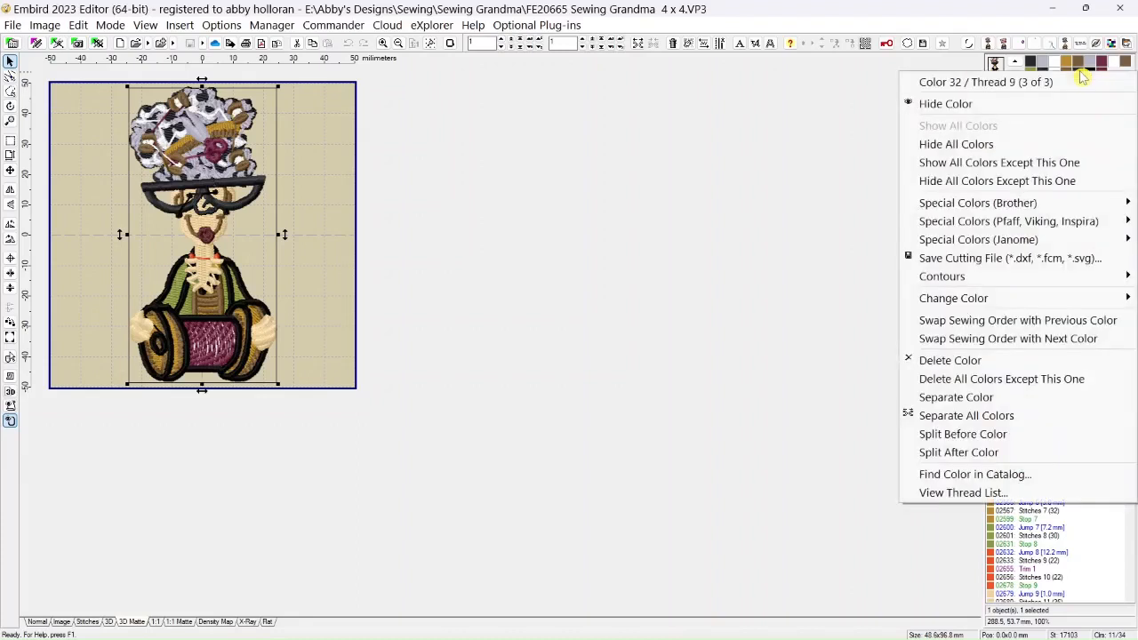
left_click(957, 397)
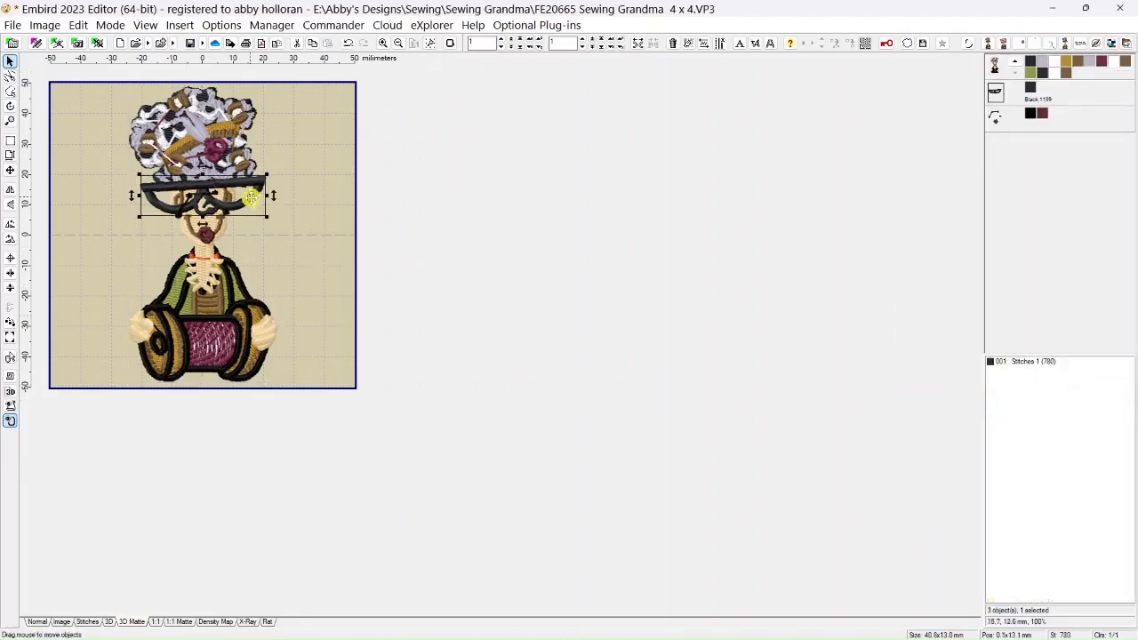
left_click_drag(251, 197, 554, 190)
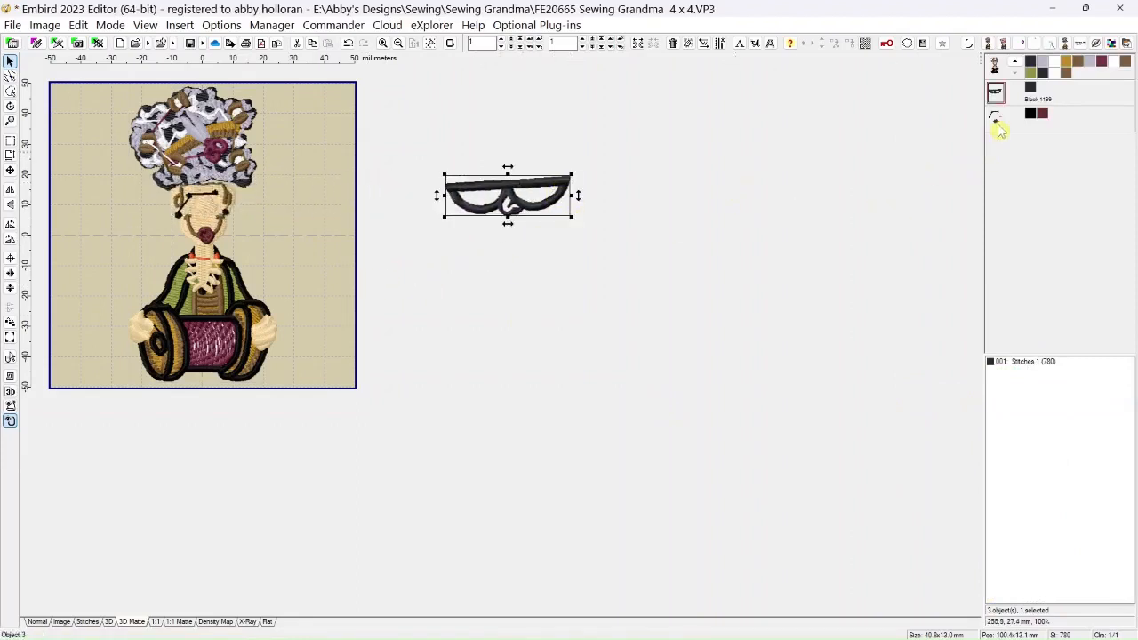
Delete the third object, which holds the remaining black and dark red facial details
mouse_move(1006, 127)
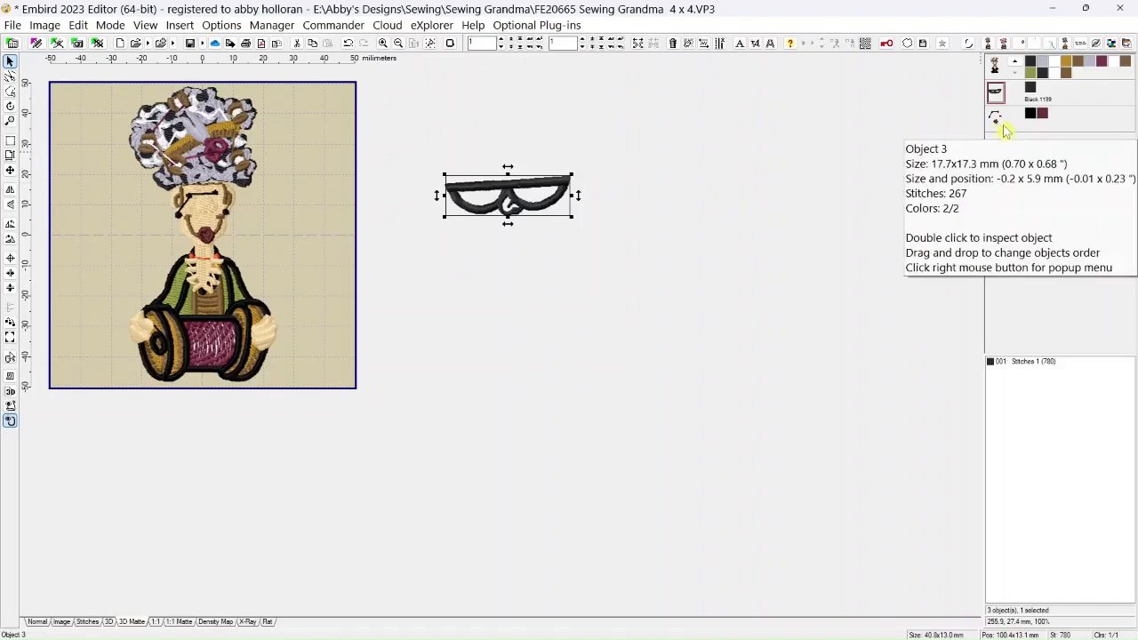
left_click(997, 121)
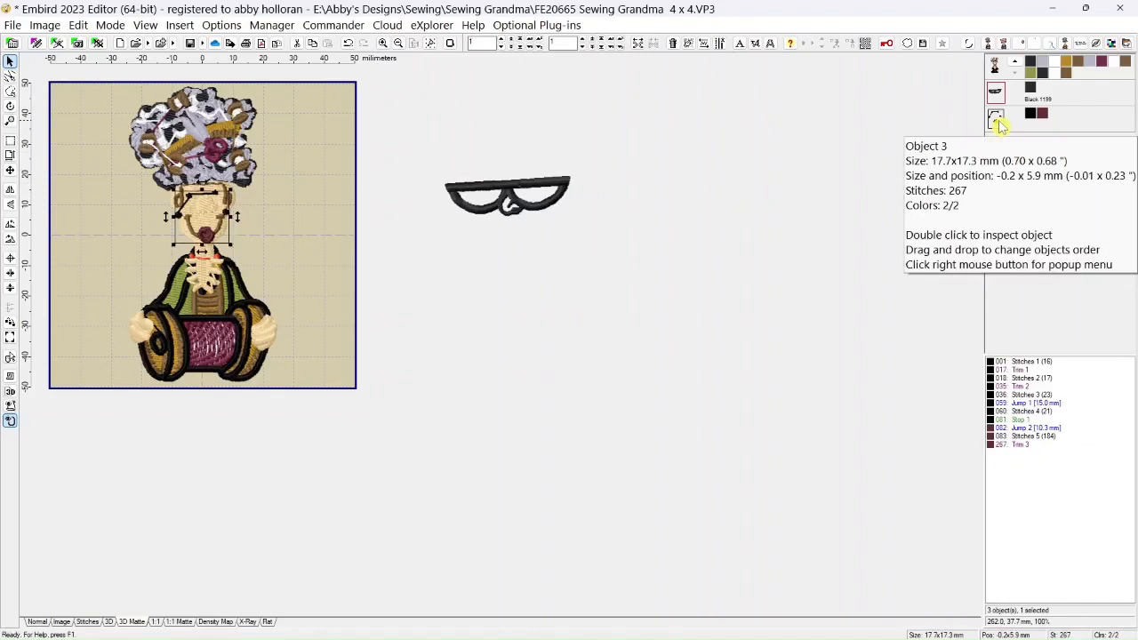
key("Delete")
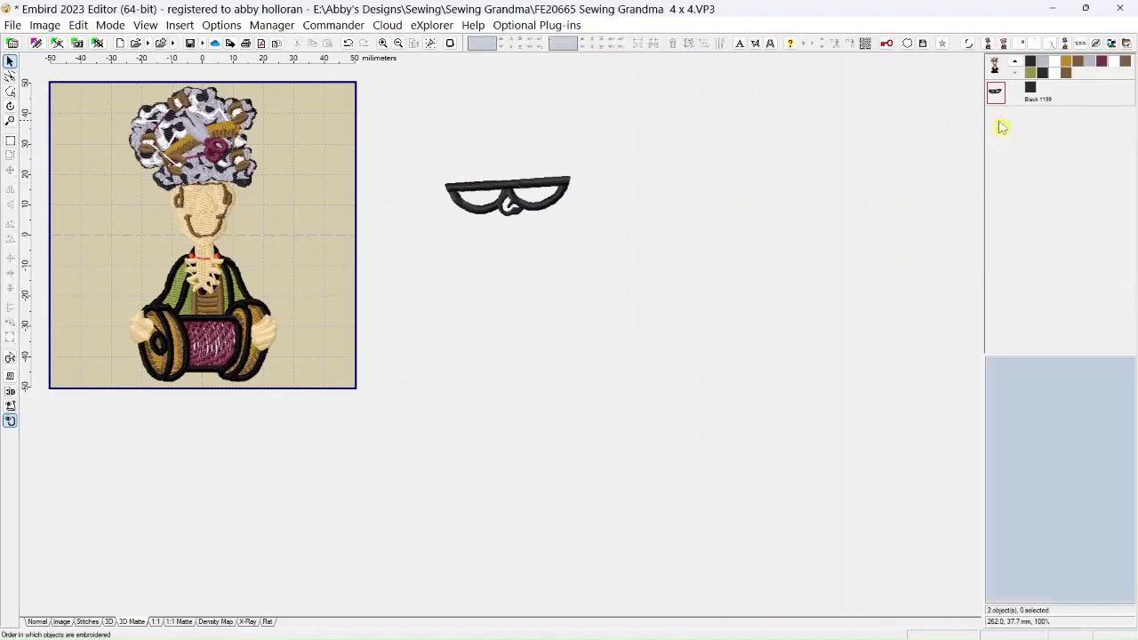
Outline the grandma's hair and head down to the neck with a clockwise freehand selection, split those stitches off and delete them
left_click(9, 93)
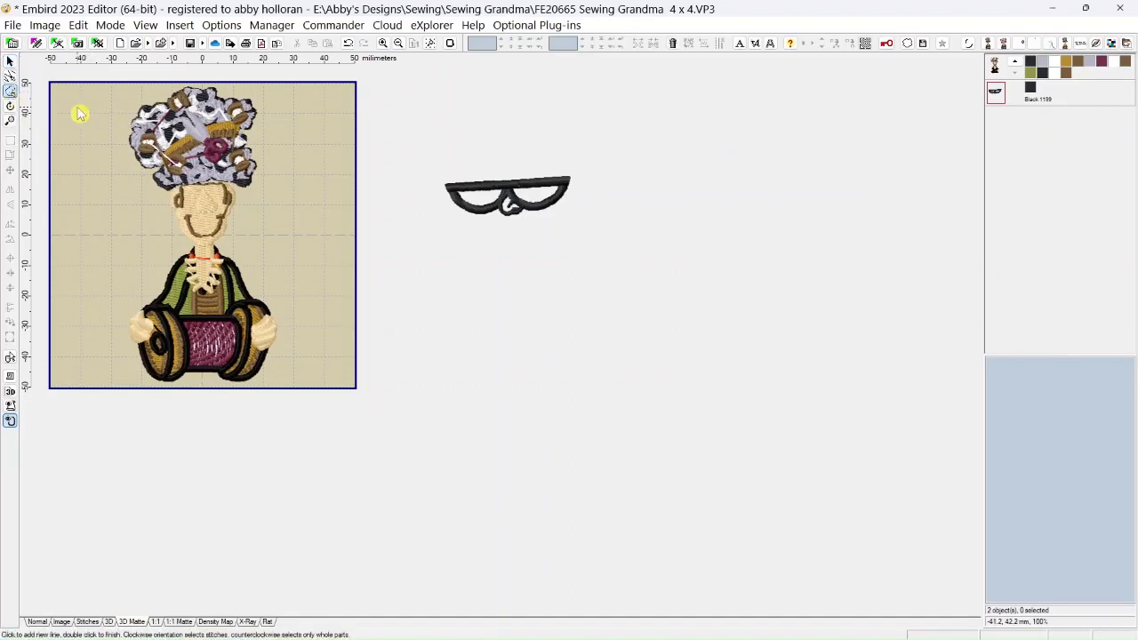
left_click(109, 121)
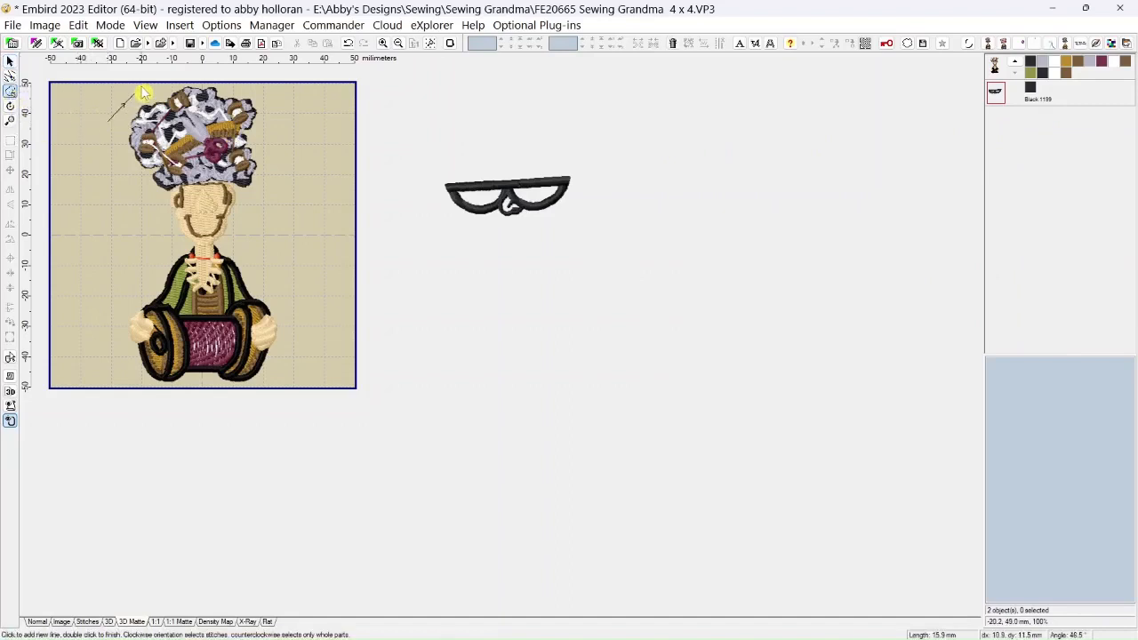
left_click(141, 86)
left_click(223, 76)
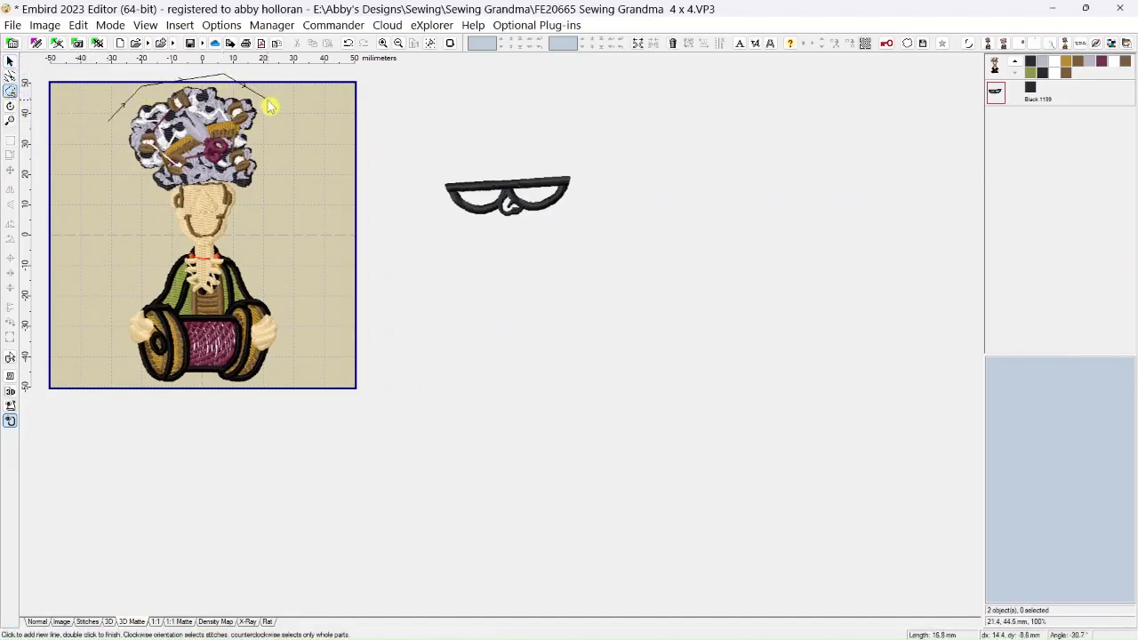
left_click(278, 117)
left_click(279, 177)
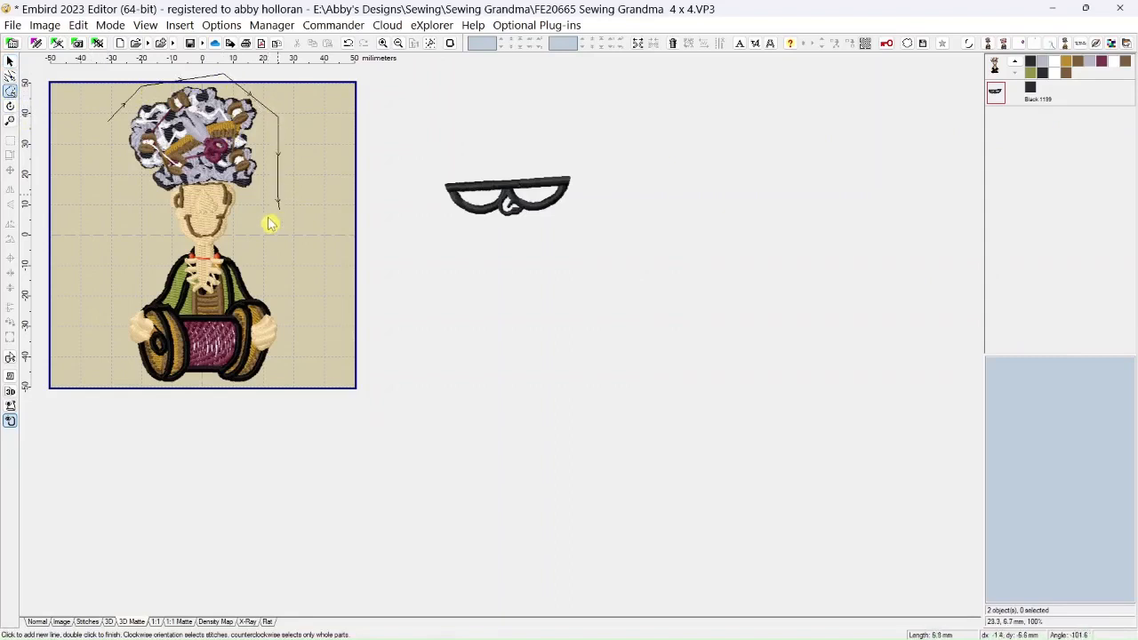
scroll(239, 247, "up", 2)
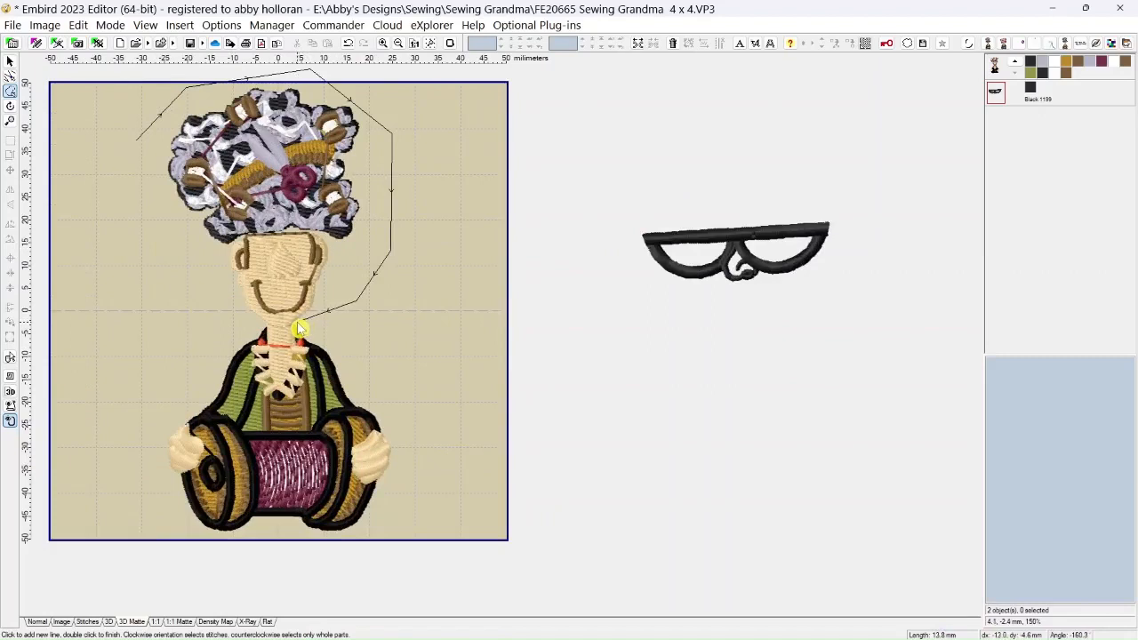
left_click(299, 329)
left_click(286, 335)
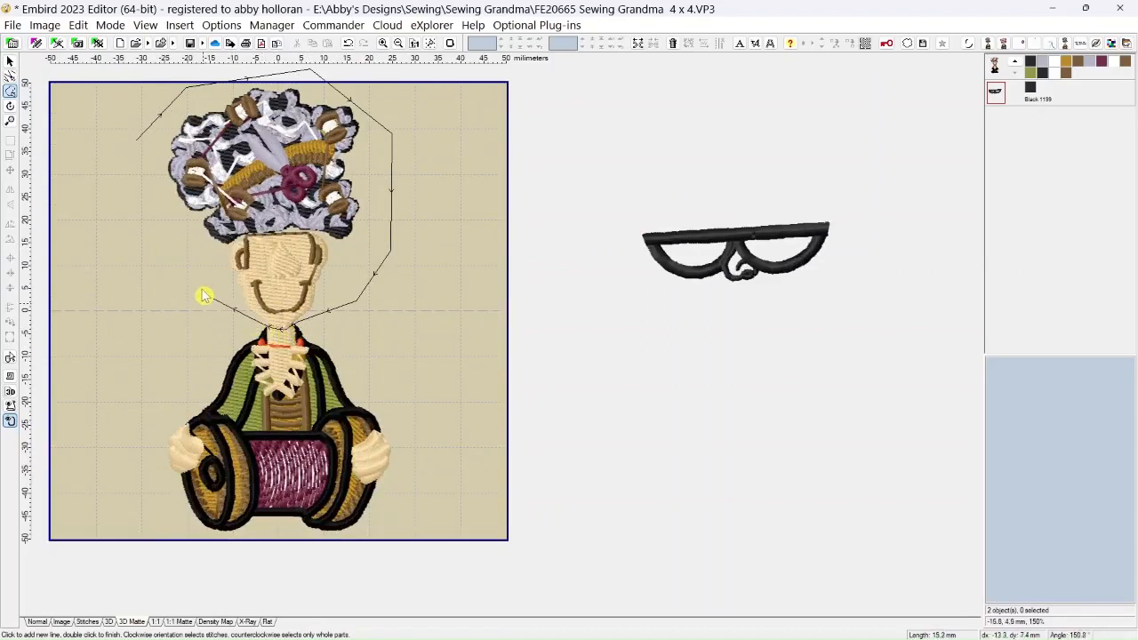
left_click(139, 138)
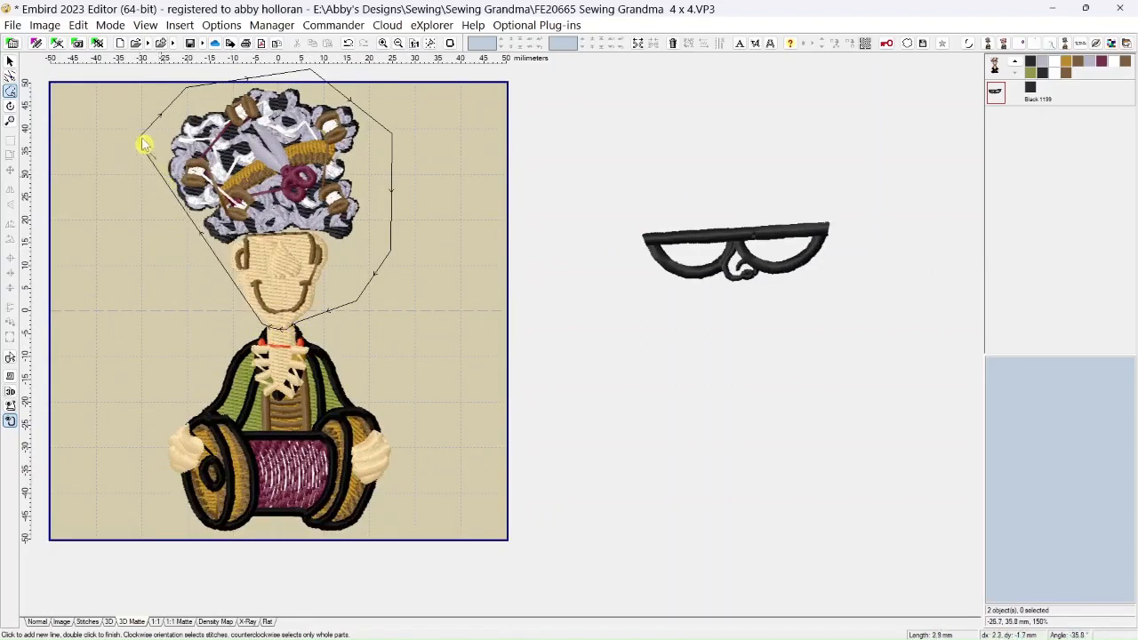
double_click(142, 138)
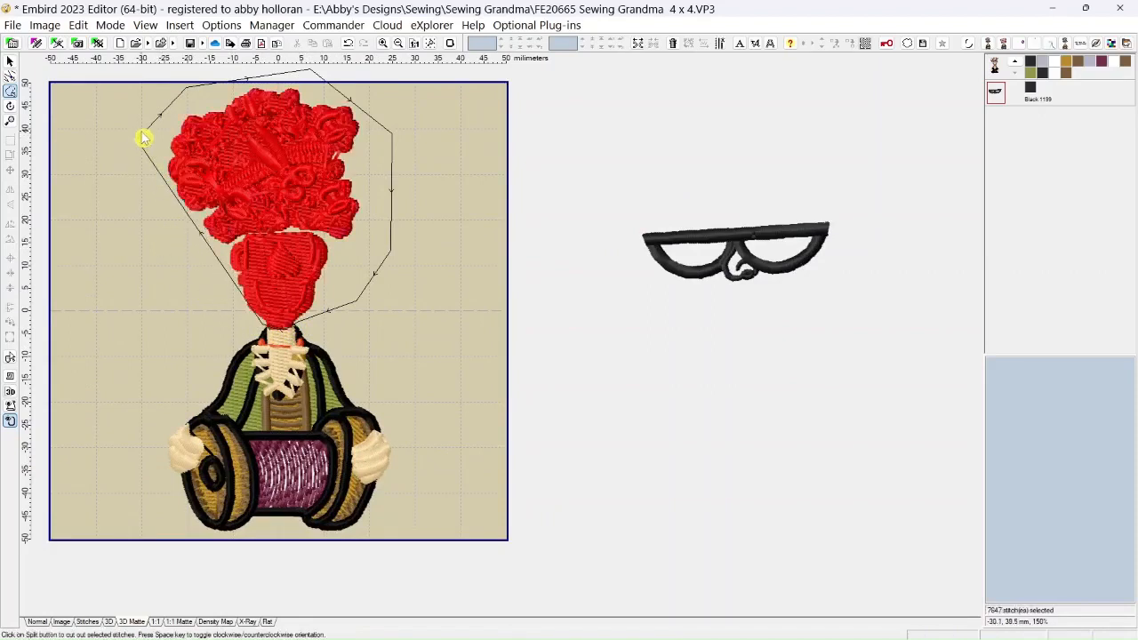
left_click(639, 46)
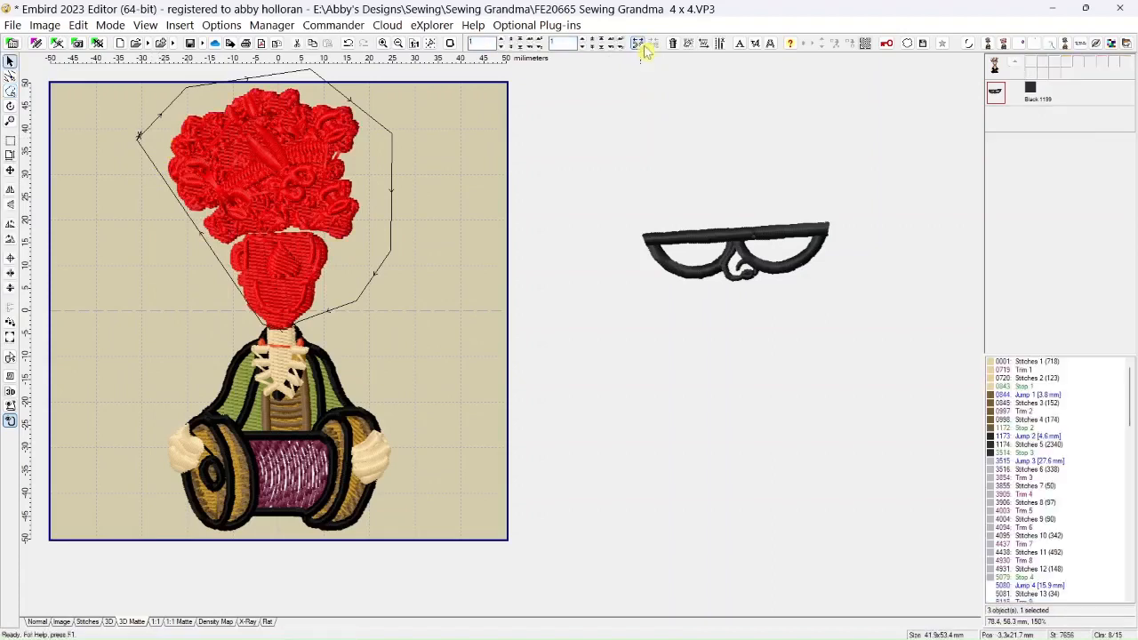
left_click(673, 44)
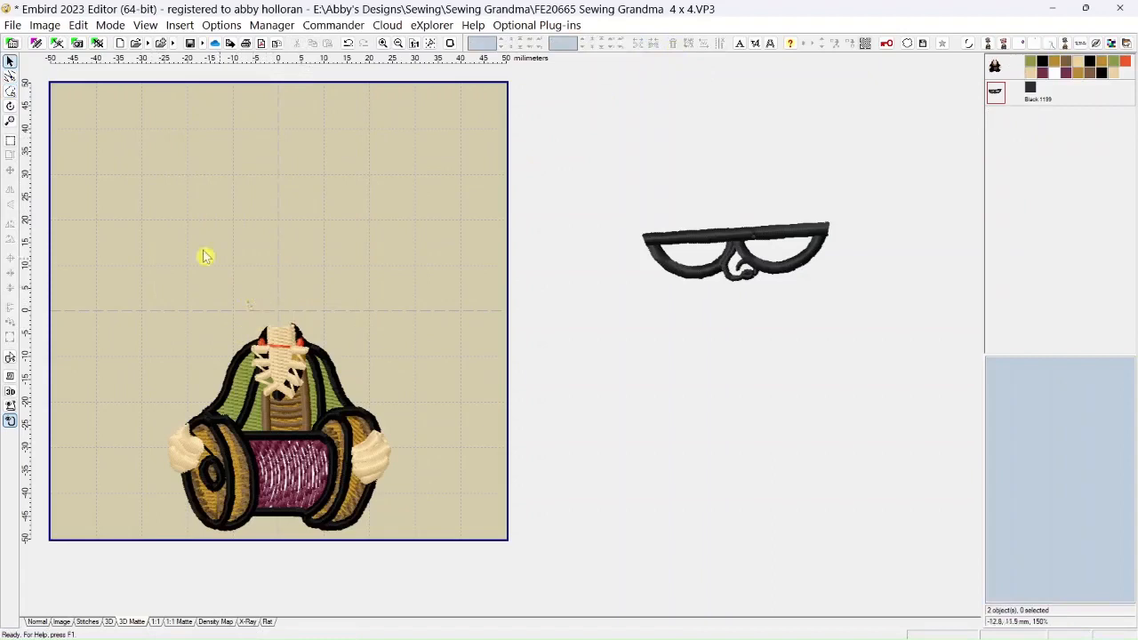
Outline the stray stitches left above the neck, split them from the body and remove them
left_click(10, 91)
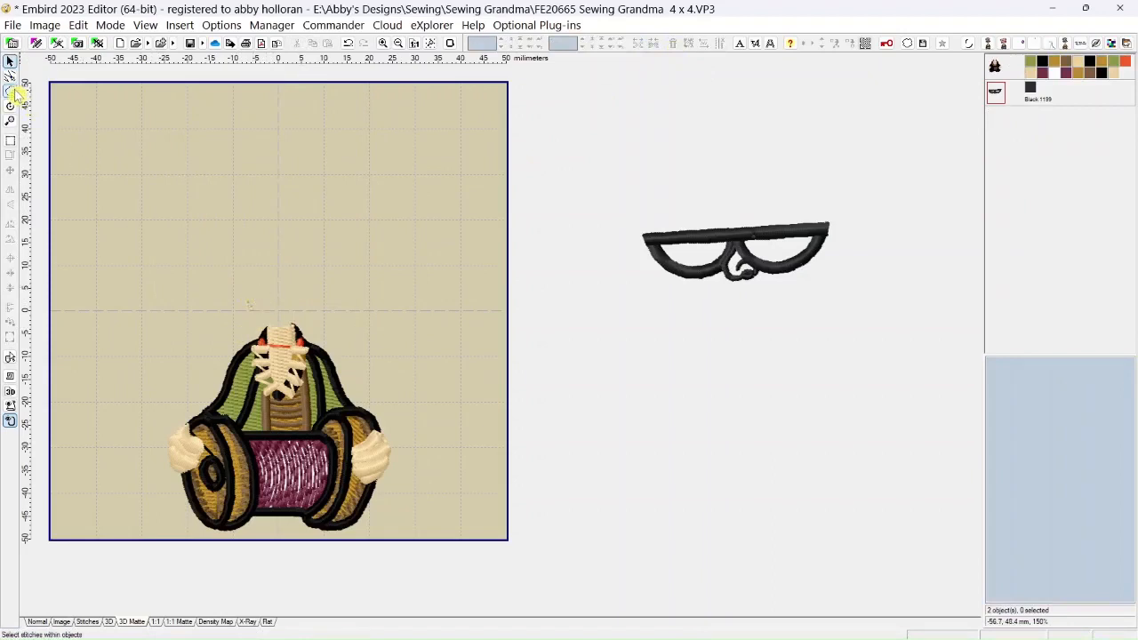
left_click(216, 309)
left_click(264, 314)
left_click(274, 294)
left_click(247, 284)
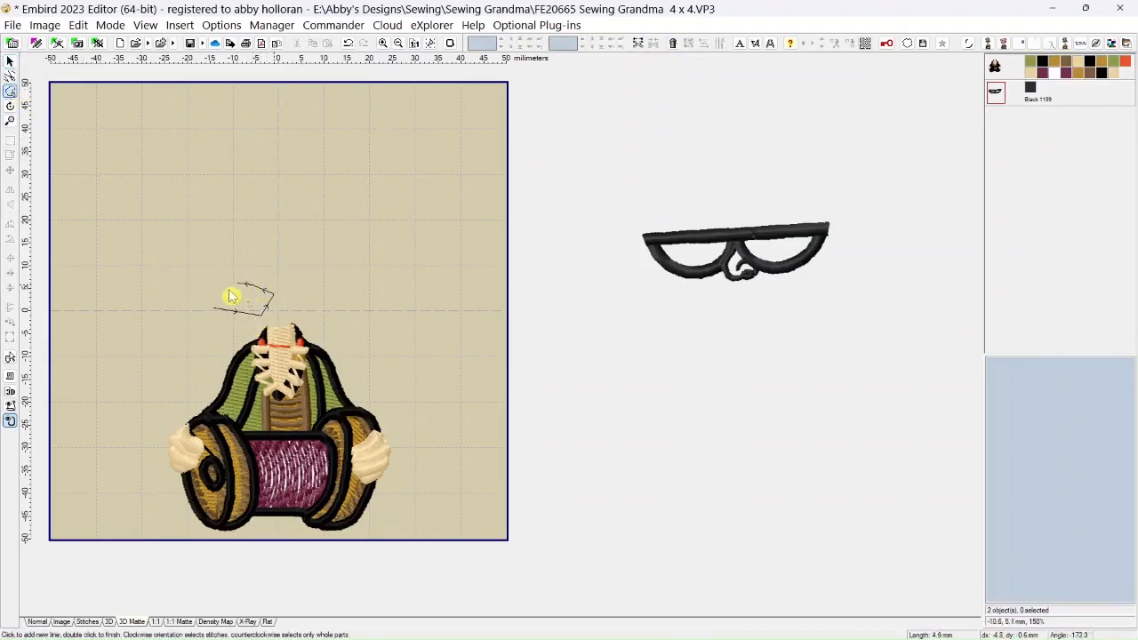
double_click(221, 307)
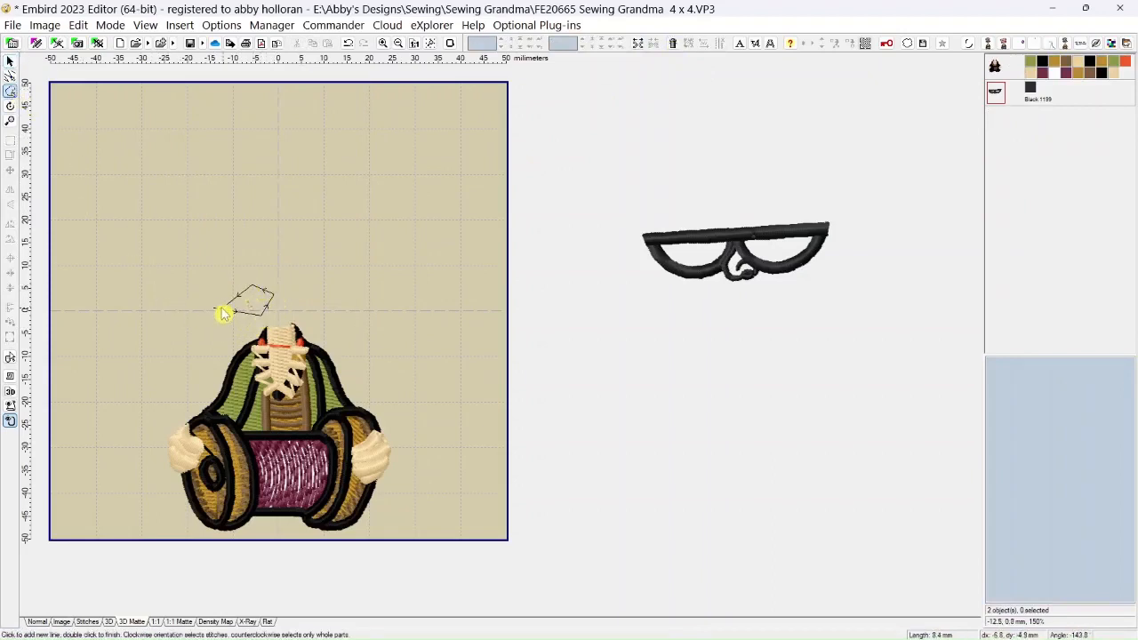
left_click(637, 52)
left_click(266, 139)
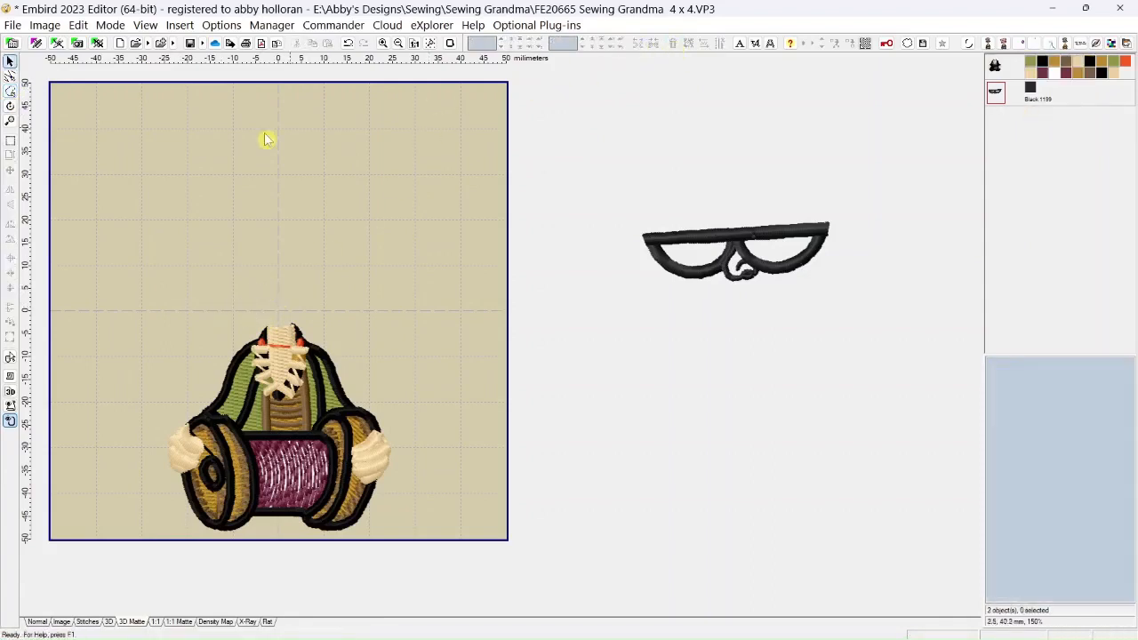
Merge LADYBUG GIRL (1).vp3 from the Ladybug Sewing Girl folder and move it about 46 mm right and 14 mm up from center
left_click(13, 25)
left_click(32, 118)
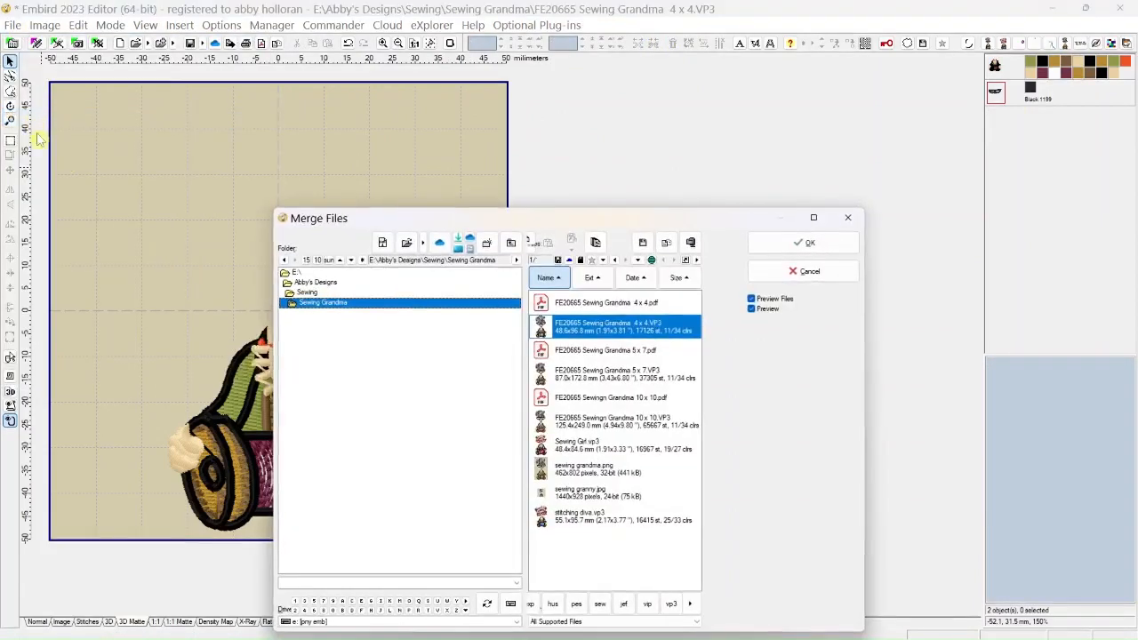
left_click(309, 293)
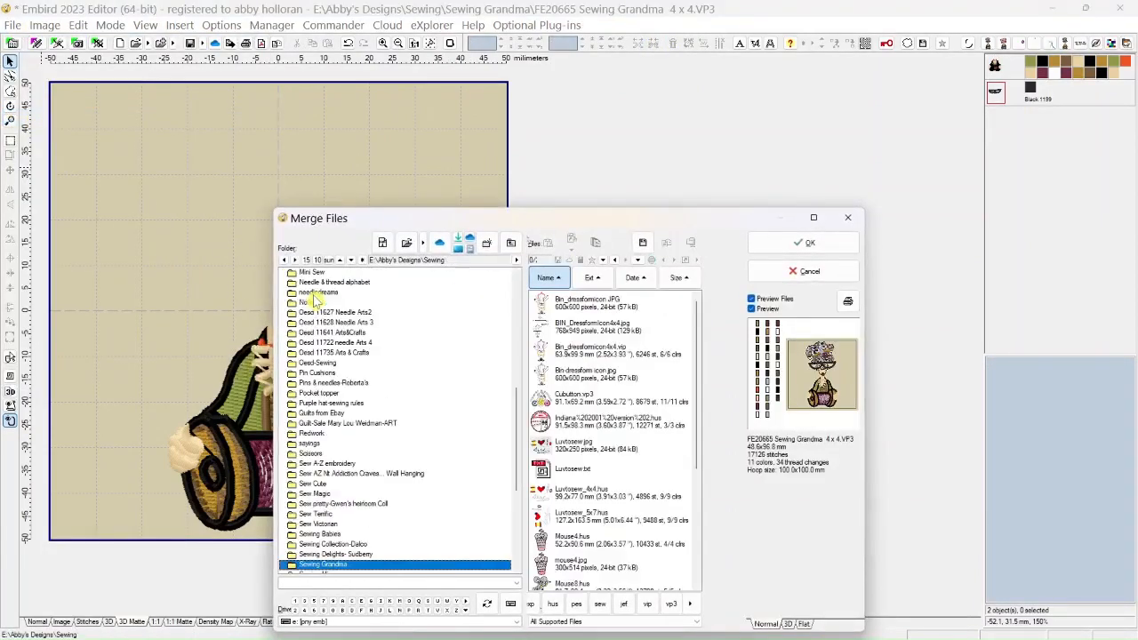
scroll(329, 347, "up", 2)
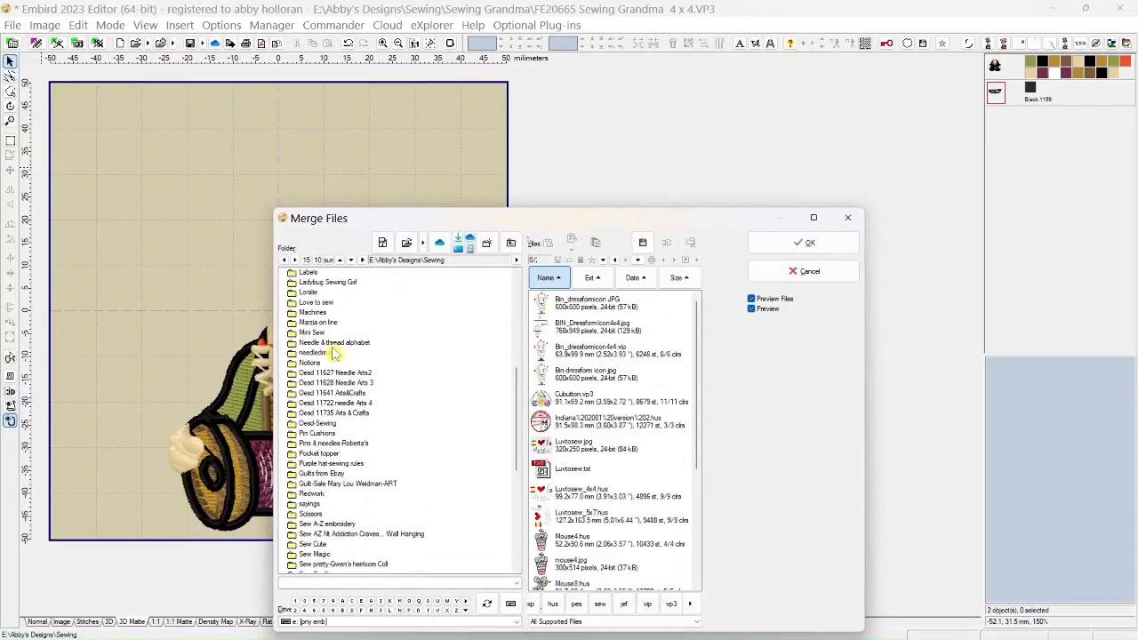
left_click(339, 283)
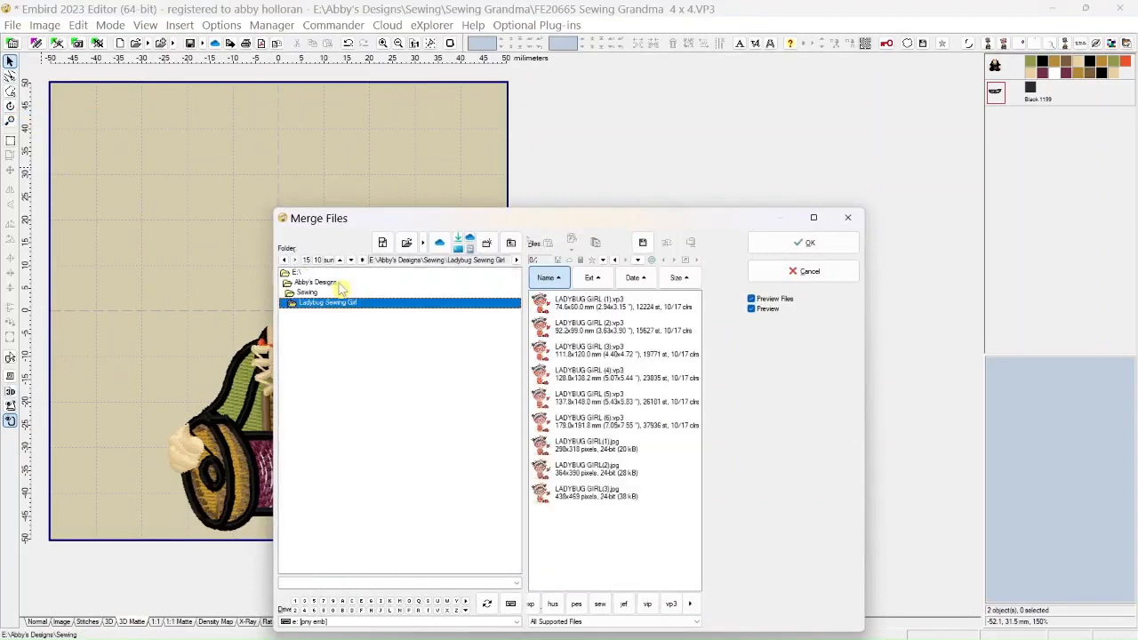
left_click(602, 305)
left_click(776, 246)
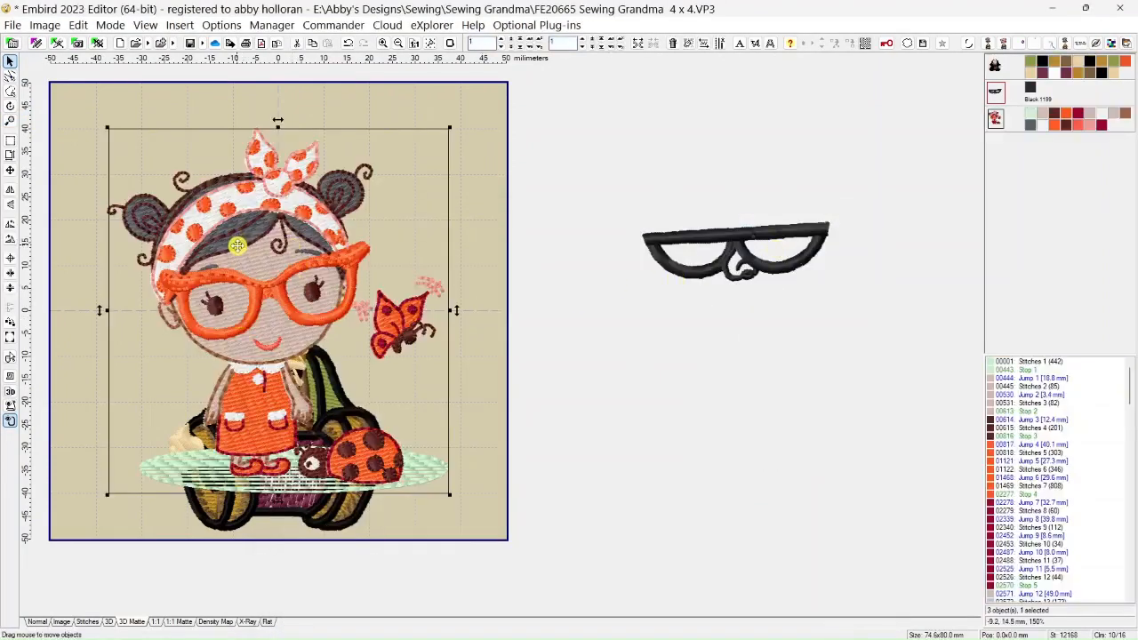
left_click_drag(237, 245, 464, 183)
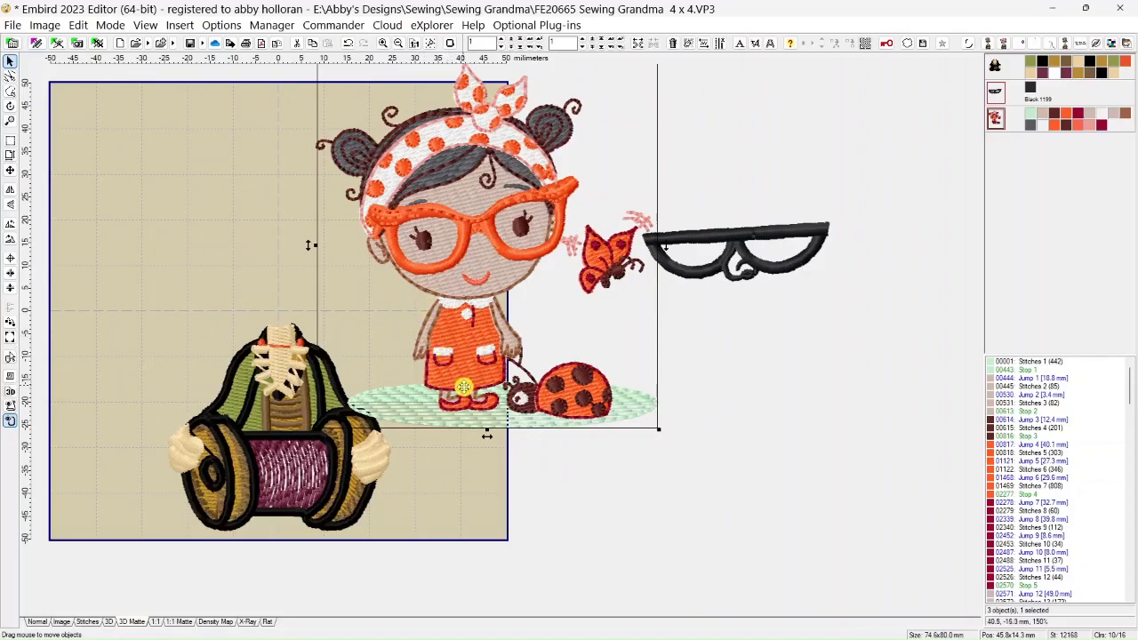
Delete the ladybug girl's pale green ground color and the whisper pink color that follows it
right_click(1031, 120)
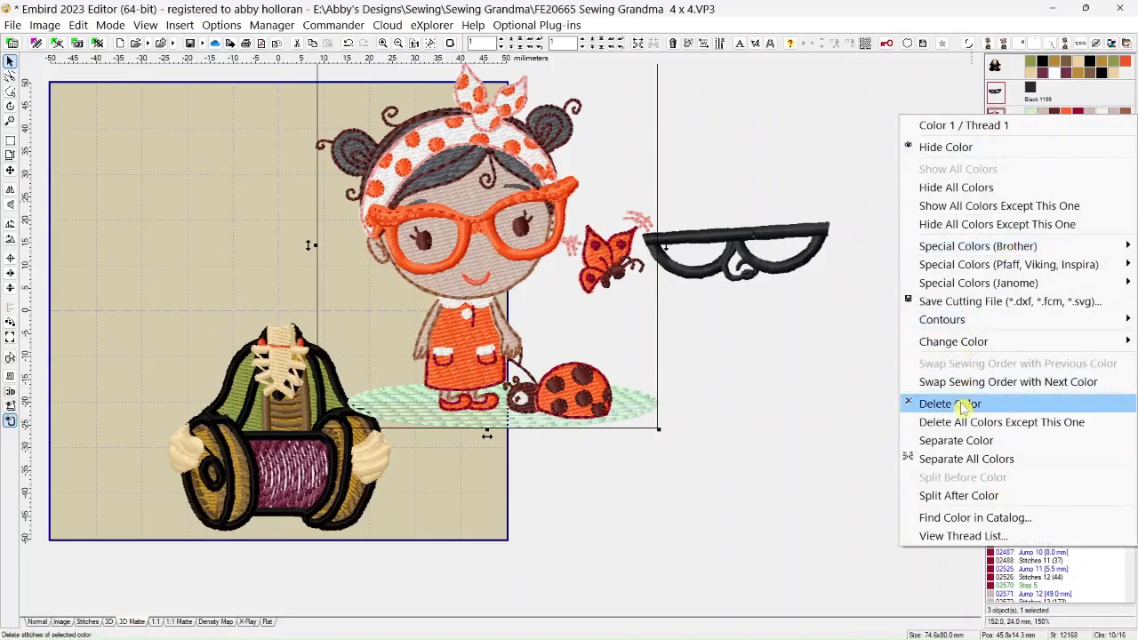
left_click(964, 405)
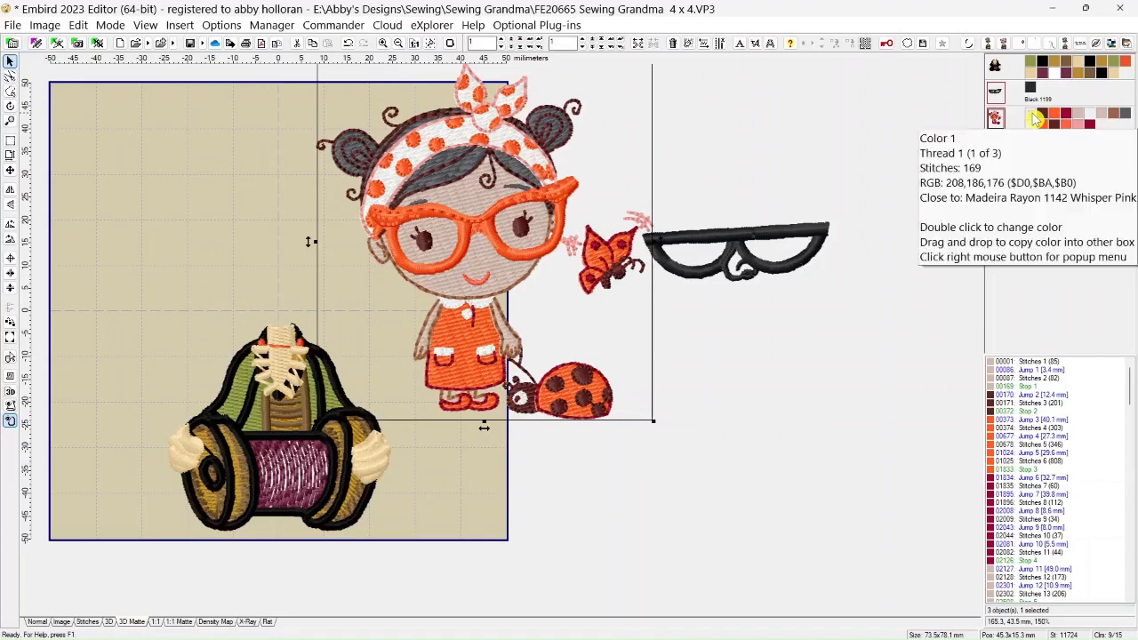
right_click(1036, 119)
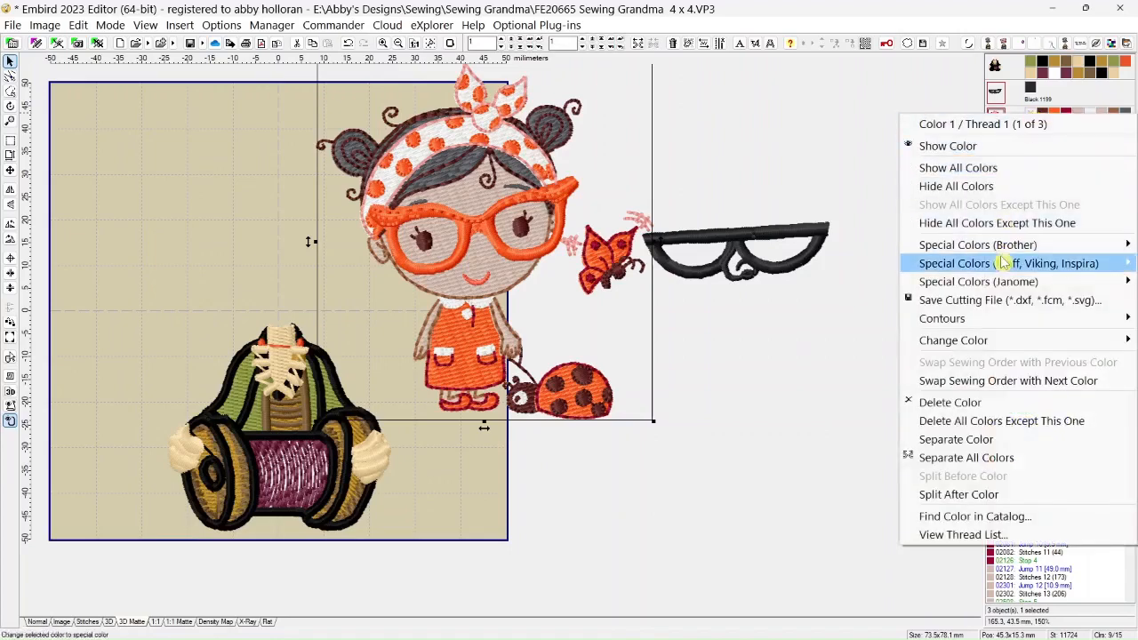
left_click(949, 401)
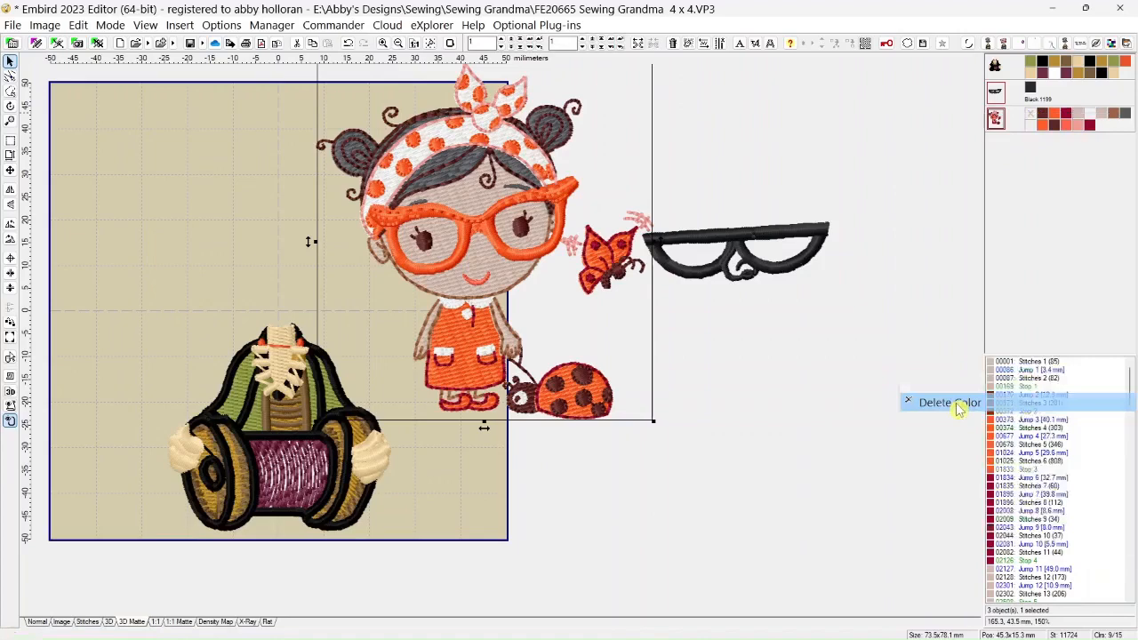
Delete the ladybug girl's Dark Sepia color and the orange color that follows it
left_click(1033, 119)
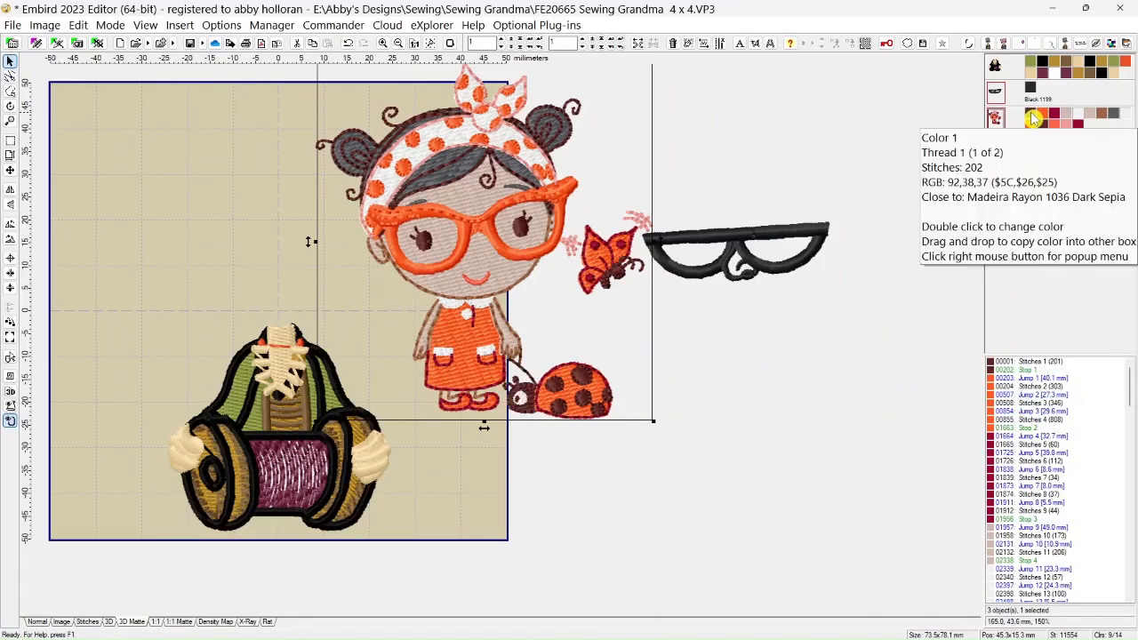
right_click(1033, 120)
left_click(986, 400)
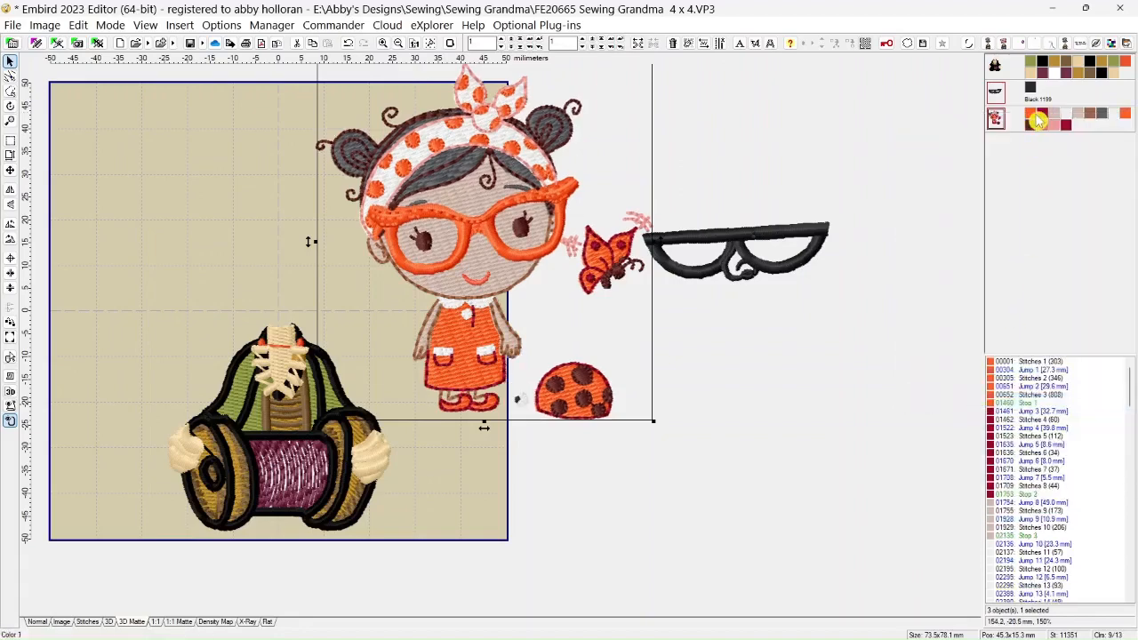
left_click(1035, 120)
right_click(1036, 120)
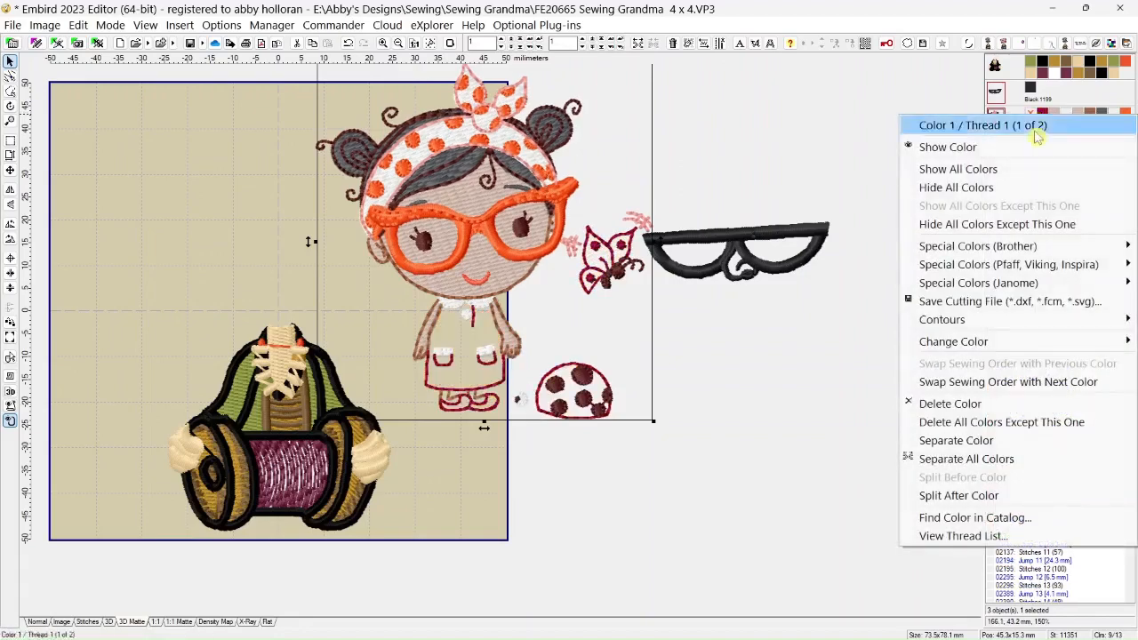
left_click(967, 402)
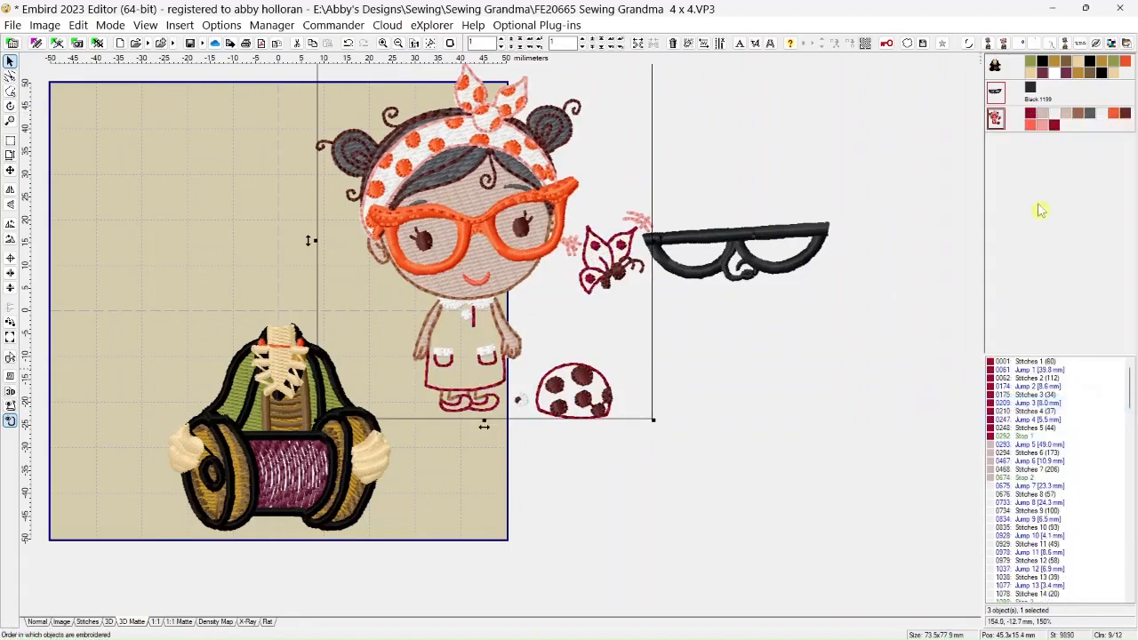
Delete the ladybug girl's leading Cabernet, Whisper Pink and Dawn Blue colors
left_click(1031, 120)
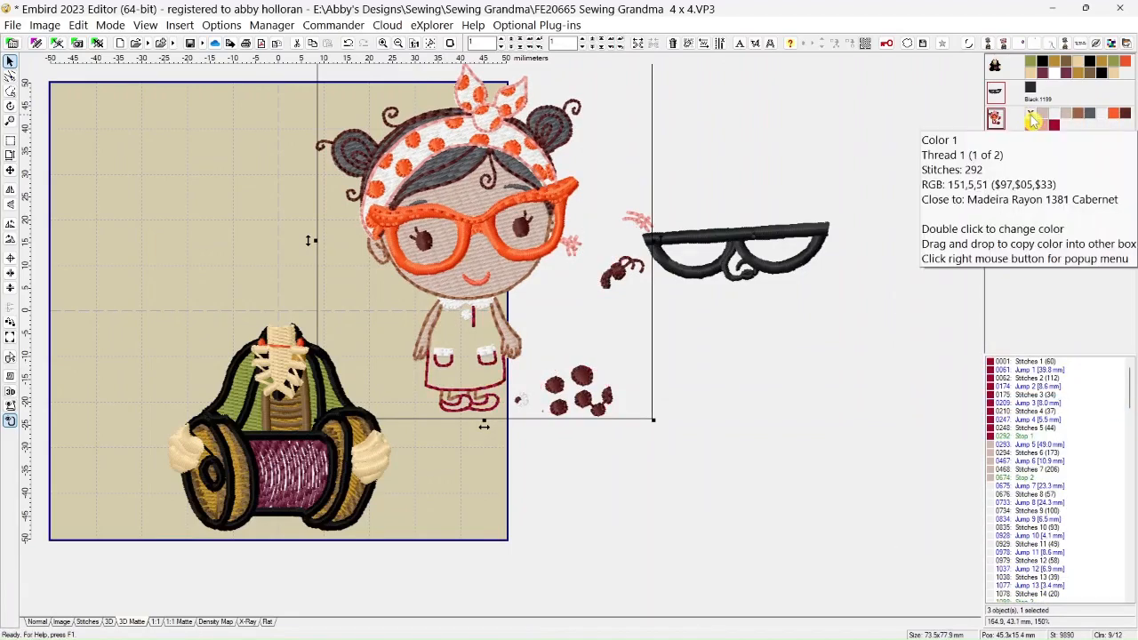
right_click(1032, 120)
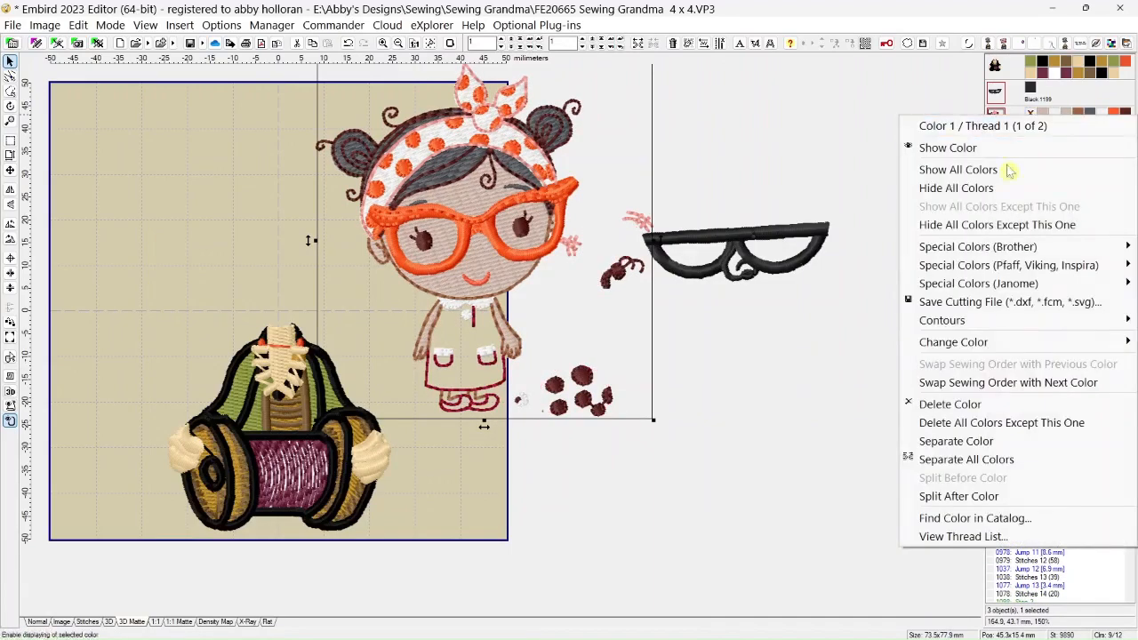
left_click(955, 405)
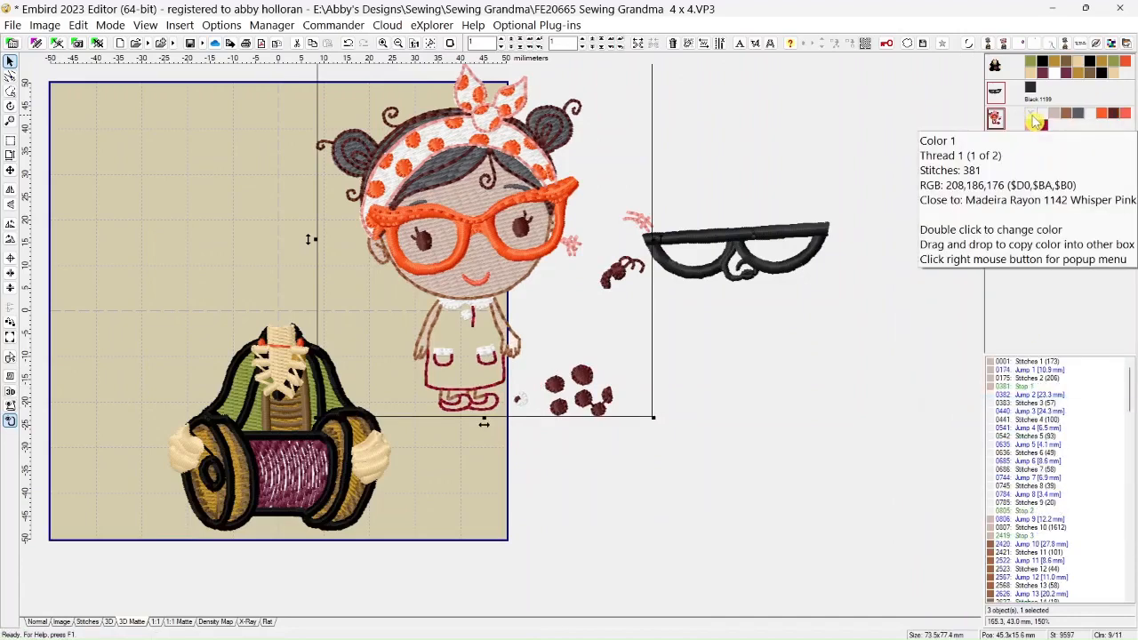
right_click(1036, 121)
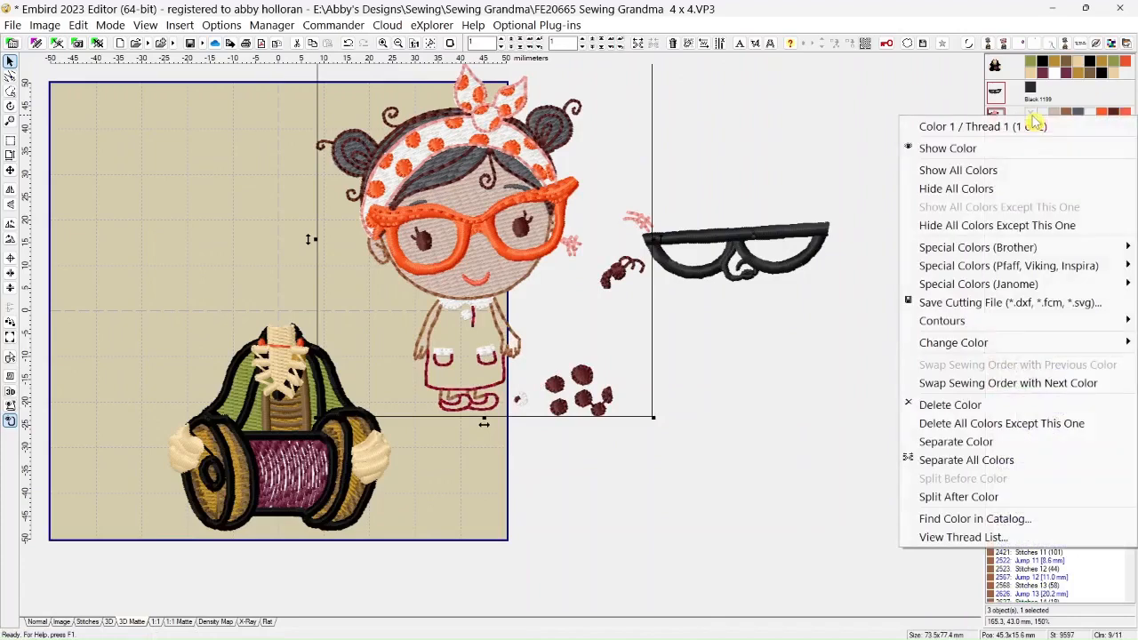
left_click(958, 409)
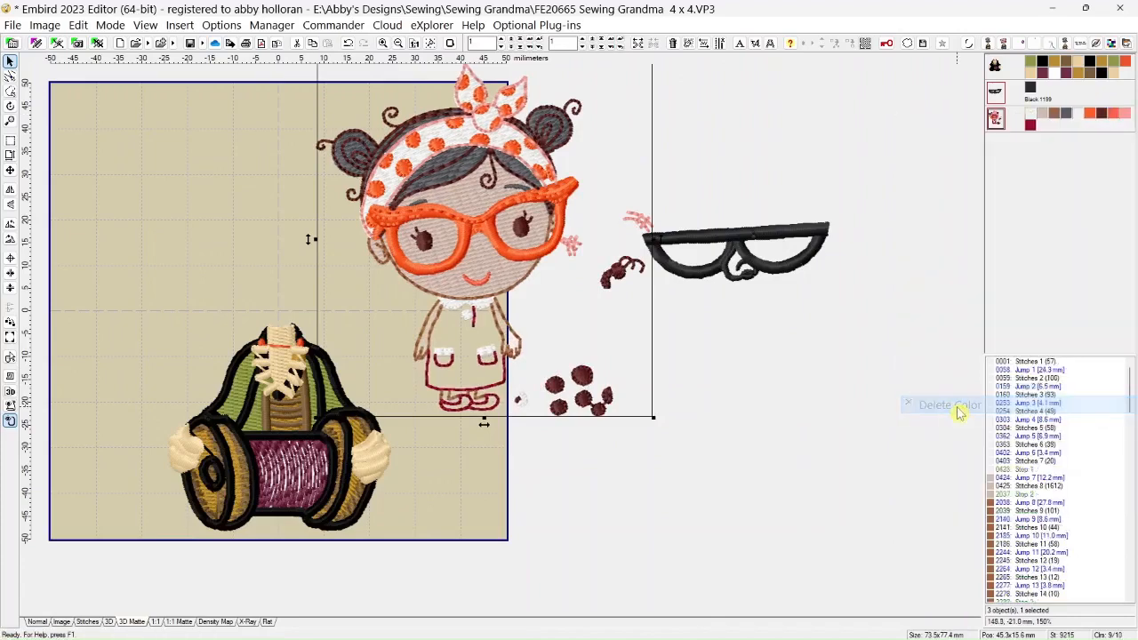
right_click(1033, 120)
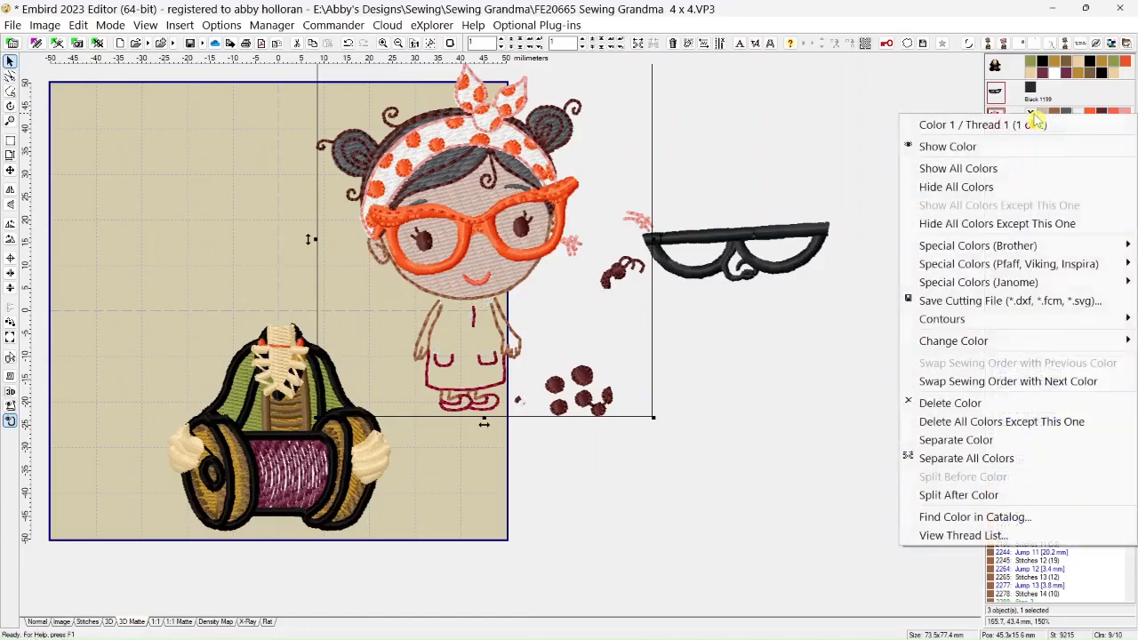
left_click(950, 405)
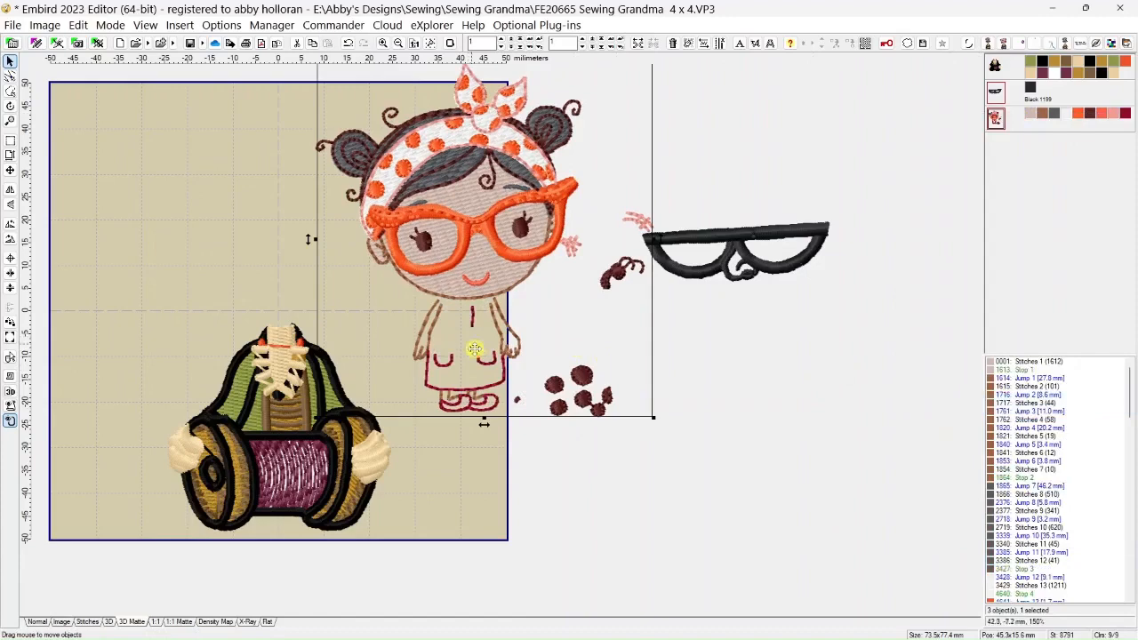
Outline the girl's dress, arms and feet below the chin with a clockwise freehand selection, split those stitches off and delete them
scroll(468, 333, "up", 4)
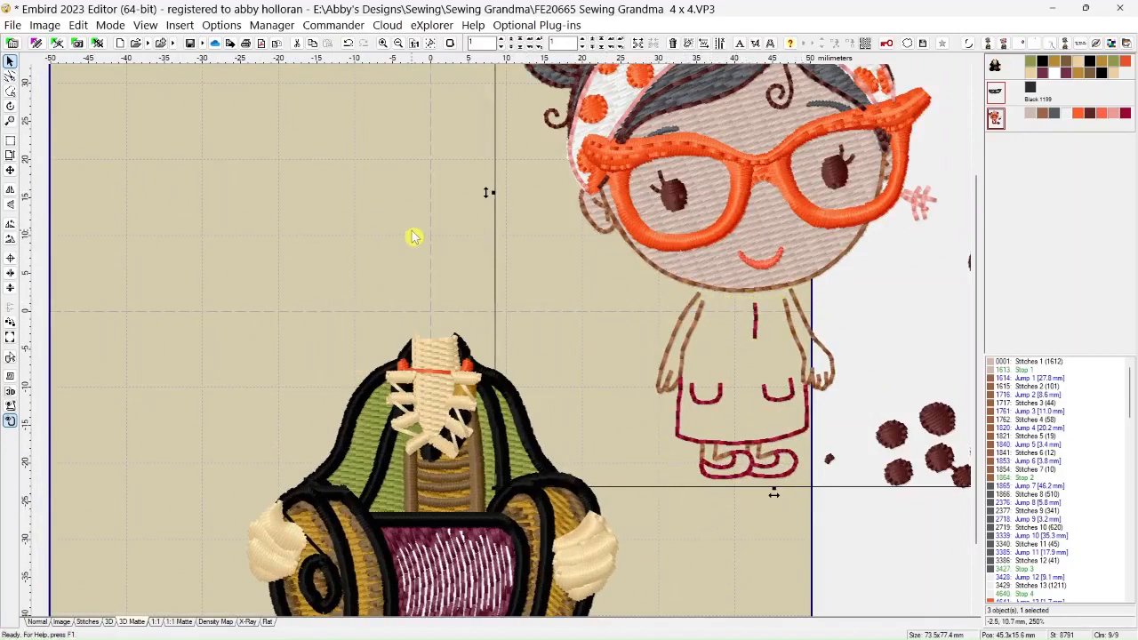
scroll(413, 233, "down", 1)
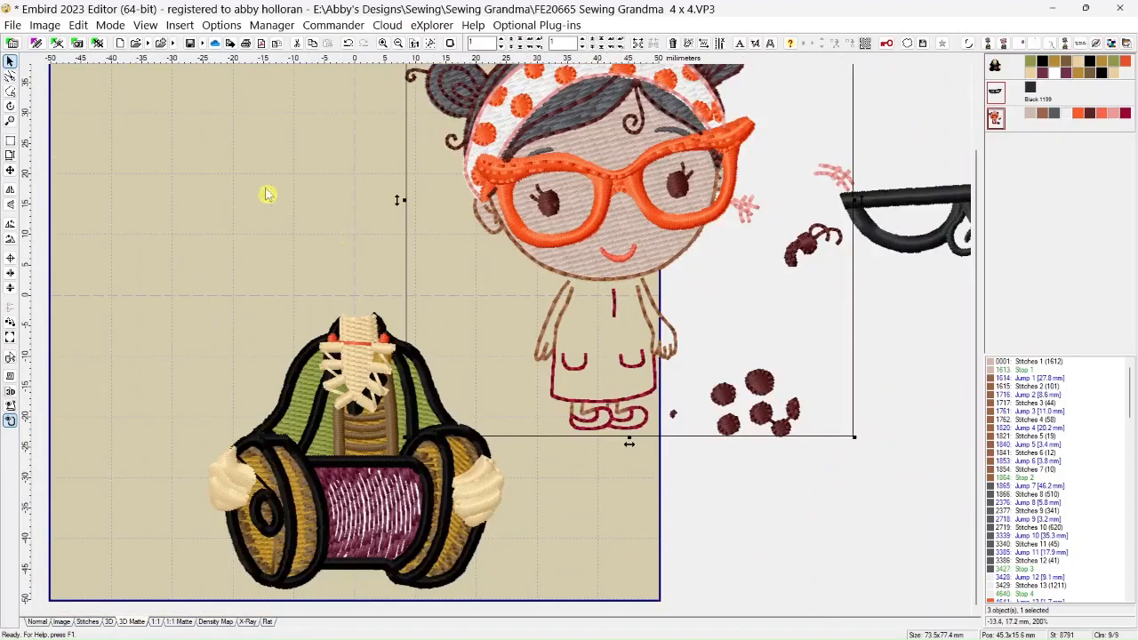
left_click(10, 91)
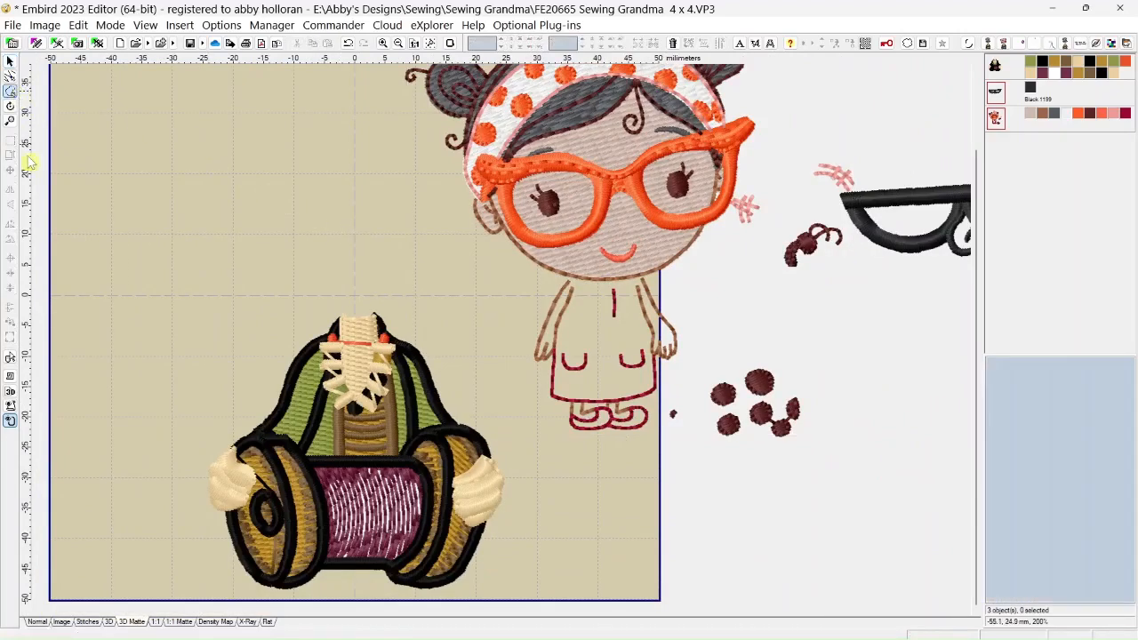
left_click(549, 284)
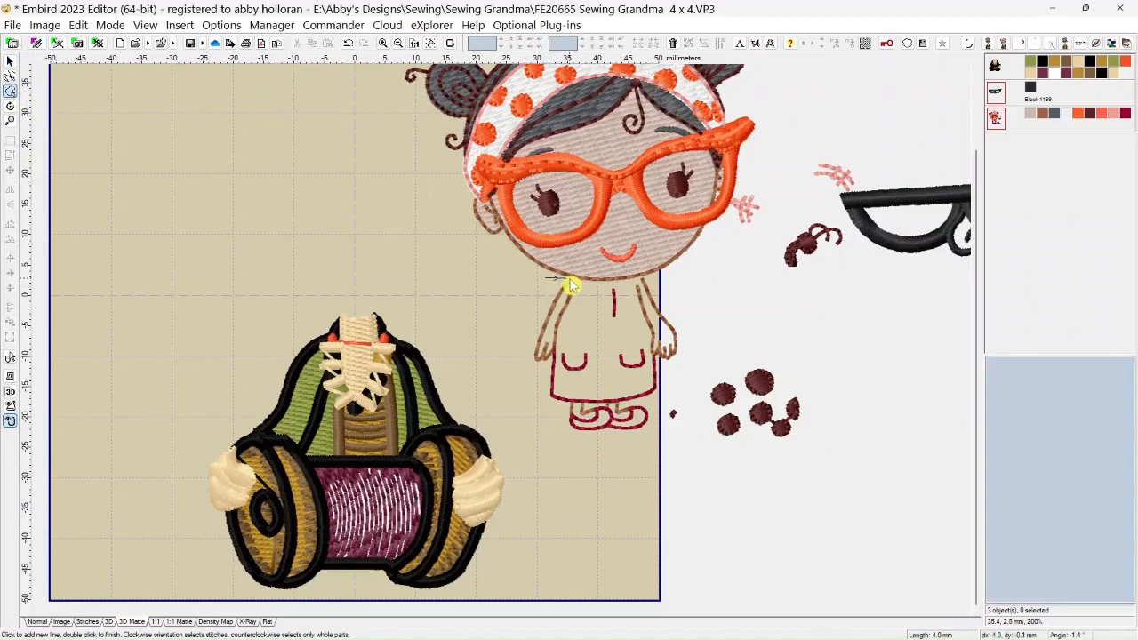
scroll(573, 286, "up", 2)
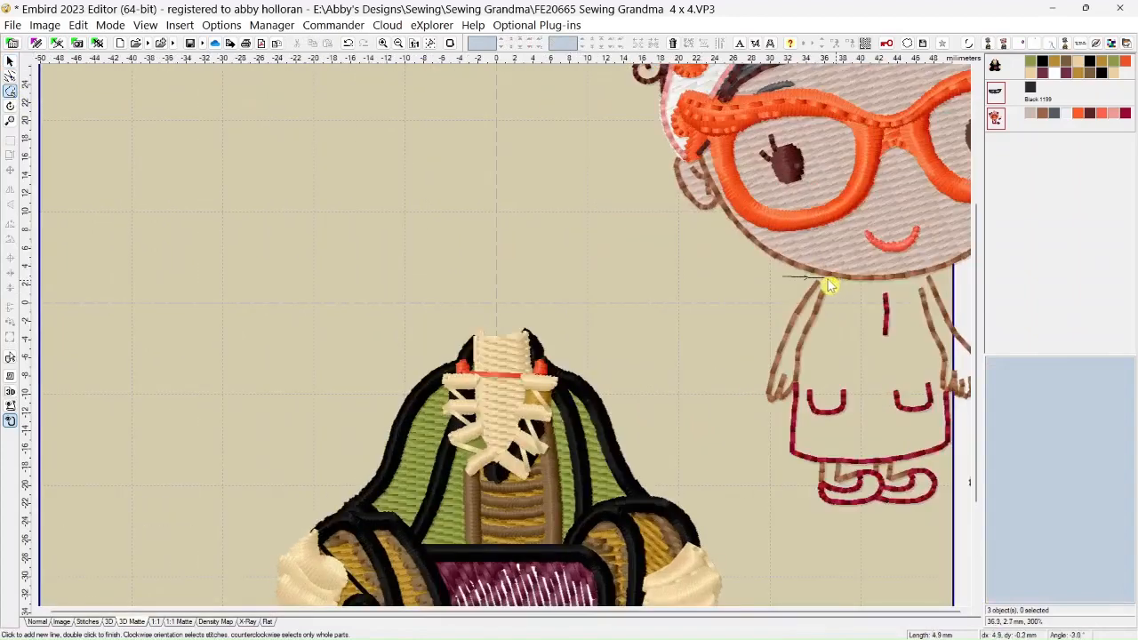
left_click(827, 285)
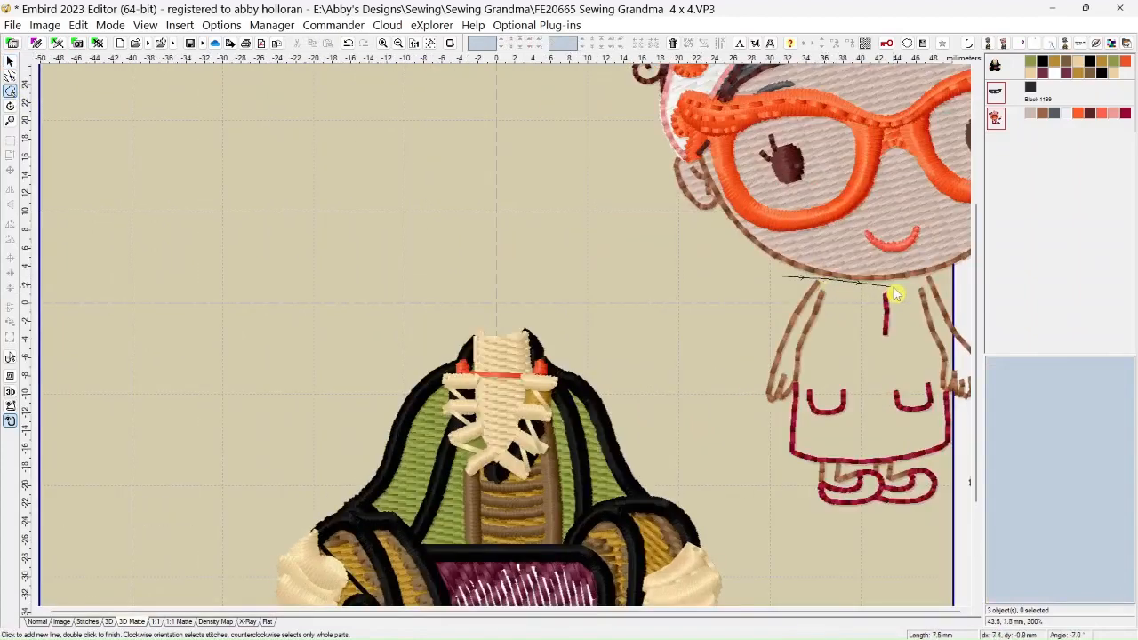
left_click(869, 293)
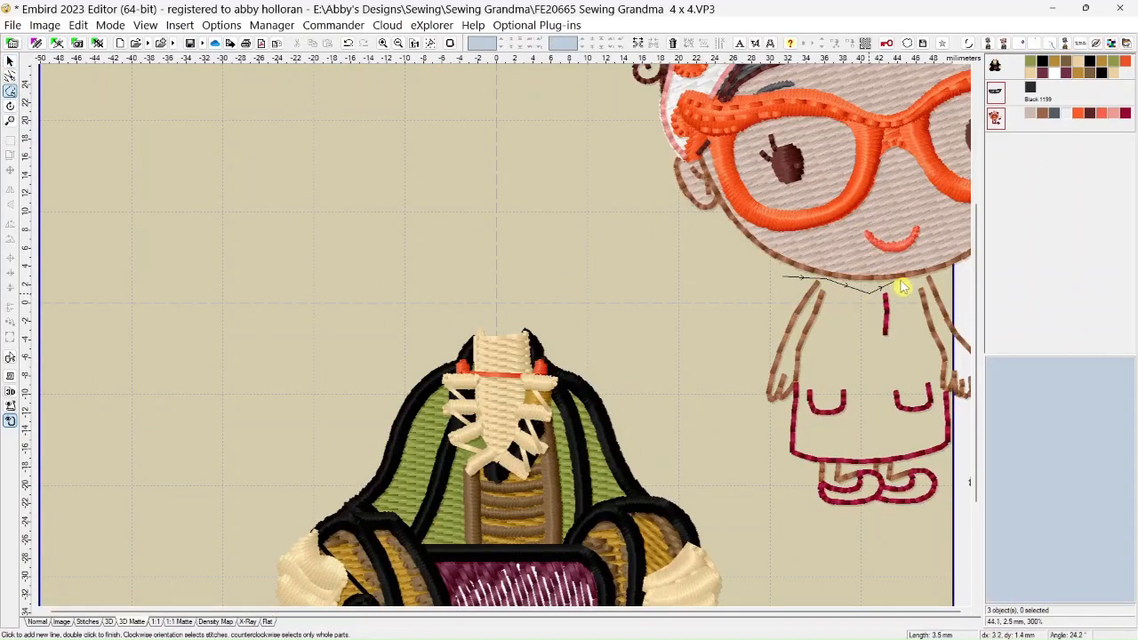
left_click(904, 285)
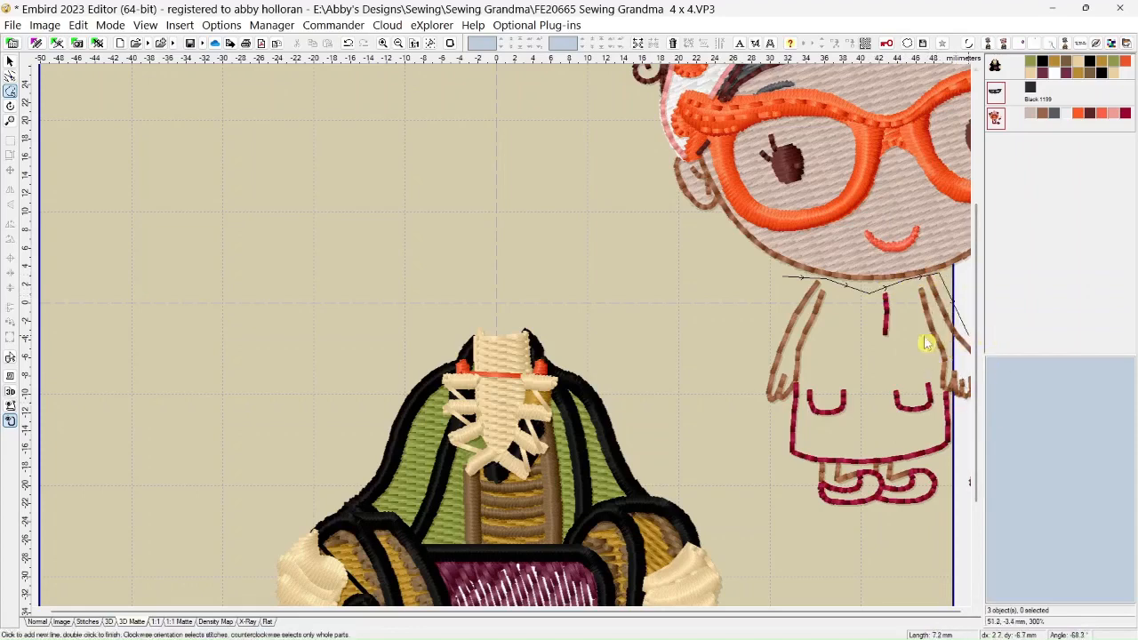
left_click(968, 537)
left_click(841, 545)
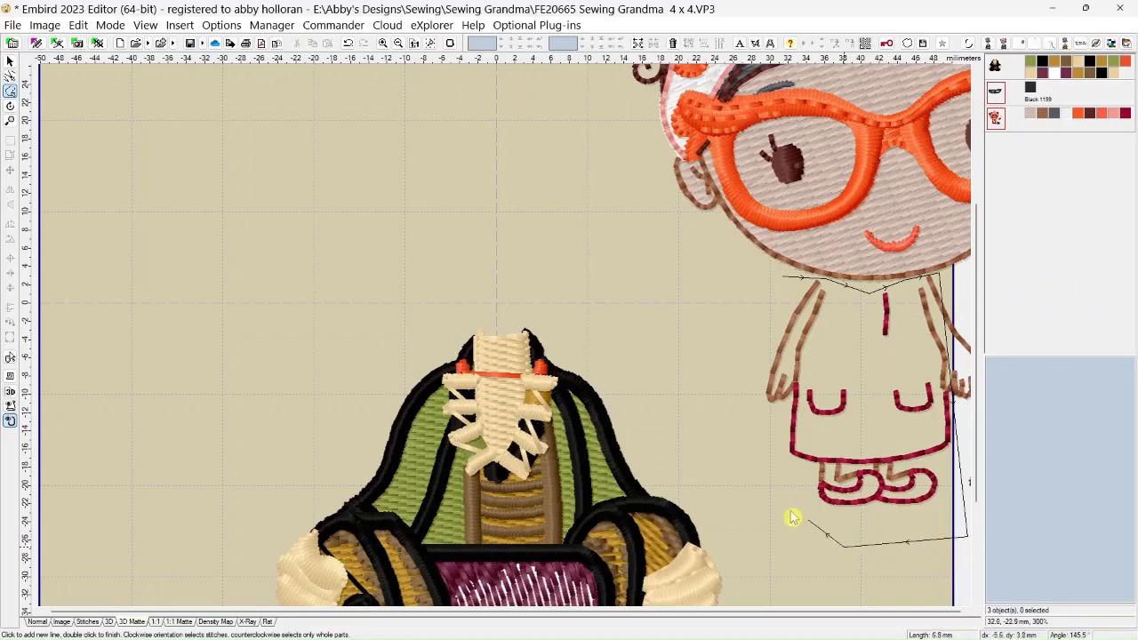
left_click(764, 480)
left_click(726, 374)
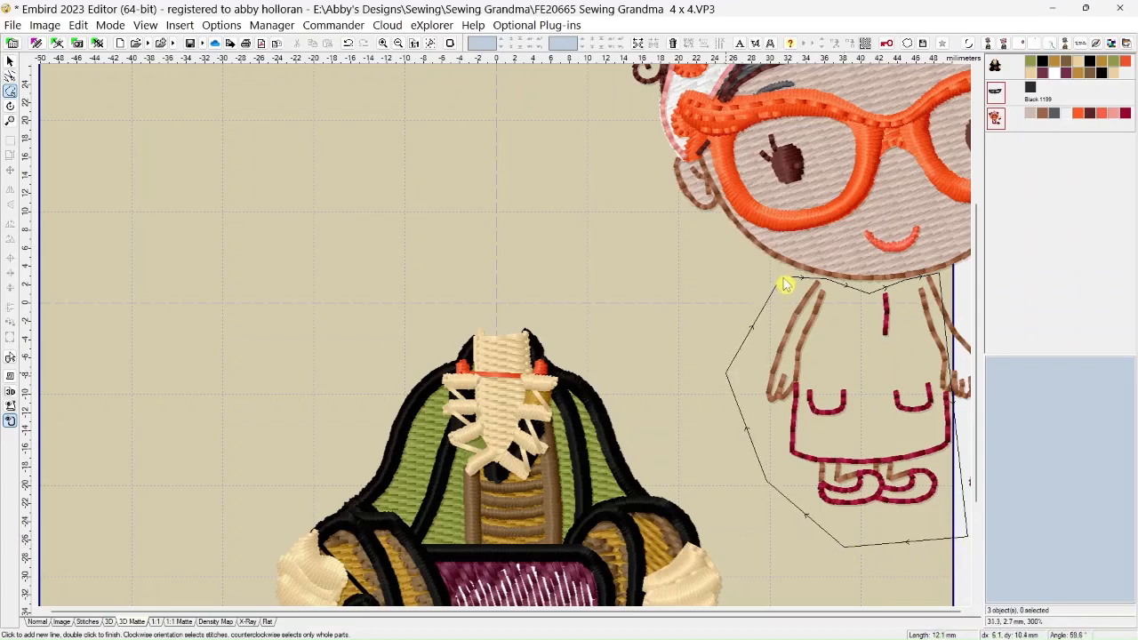
double_click(782, 279)
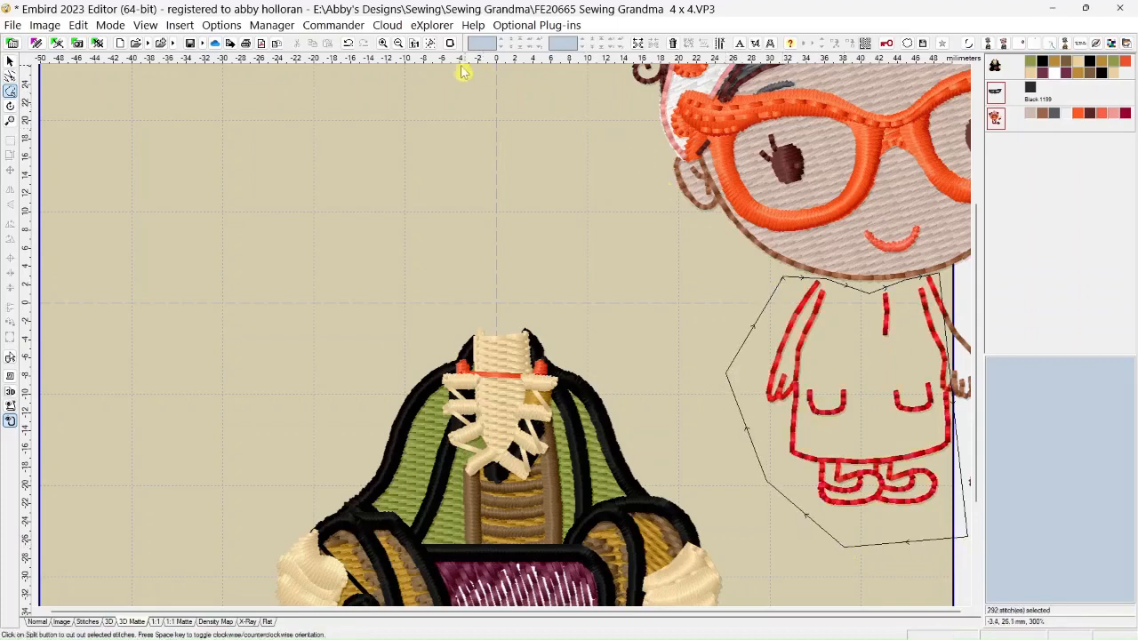
left_click(637, 43)
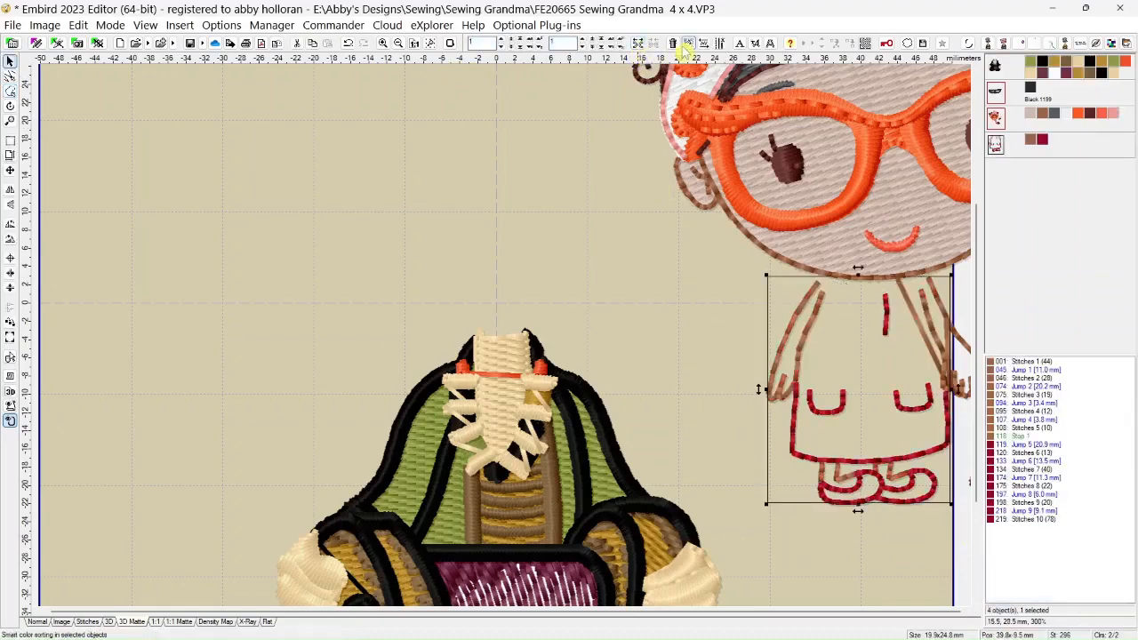
key("Delete")
Move the grandma's black glasses about 9 mm right and 31 mm up, clear of the leftover butterfly stitches
scroll(814, 197, "down", 2)
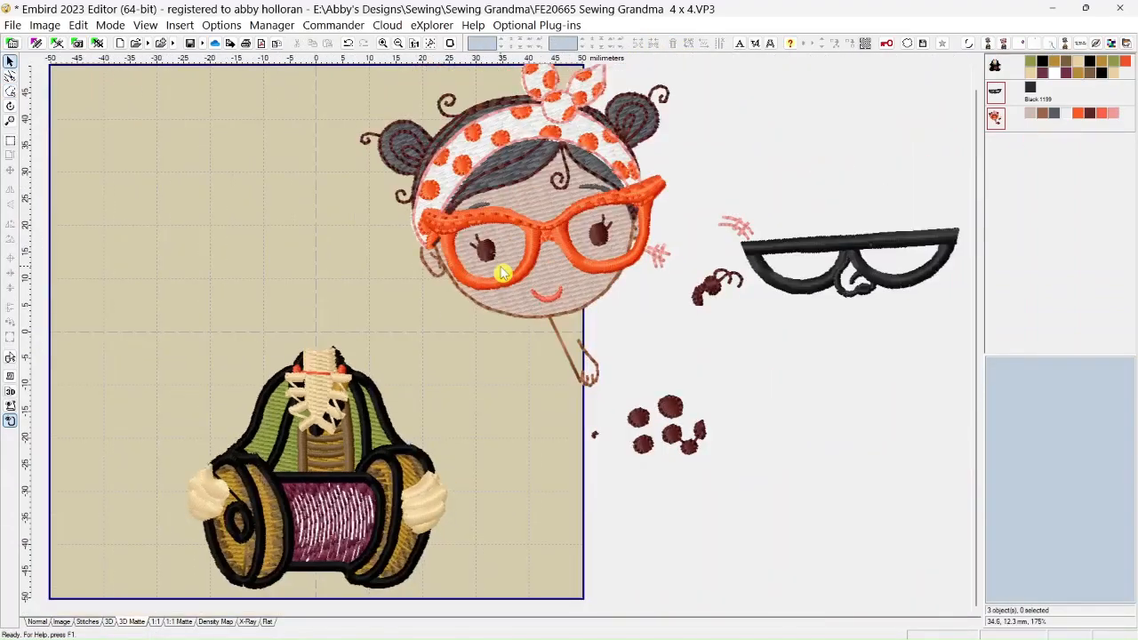
scroll(521, 361, "up", 2)
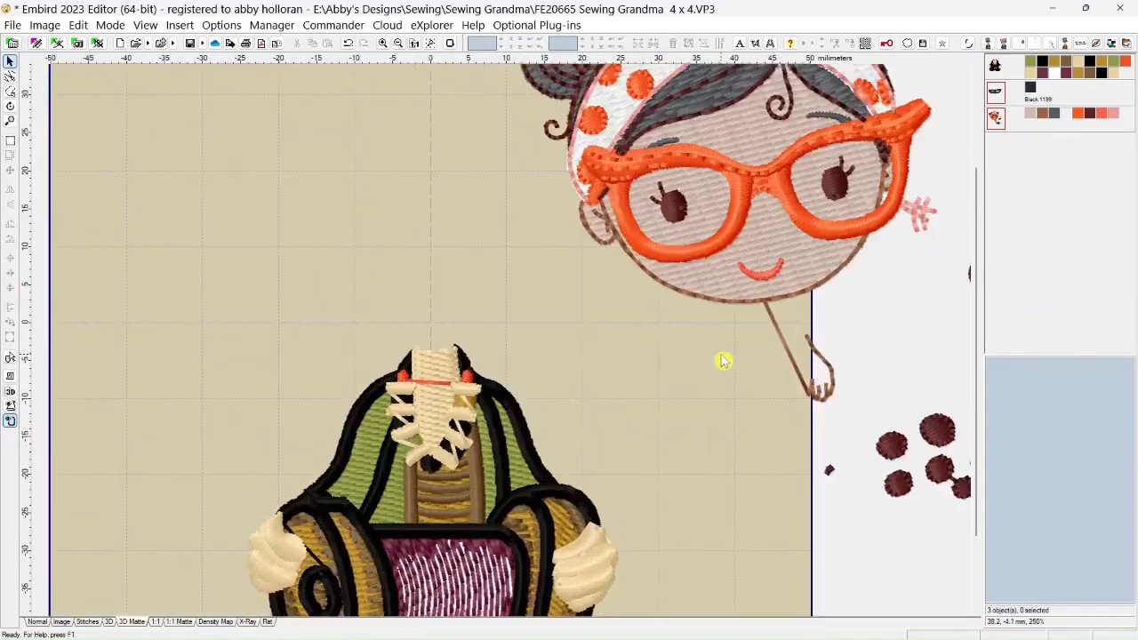
scroll(447, 332, "down", 3)
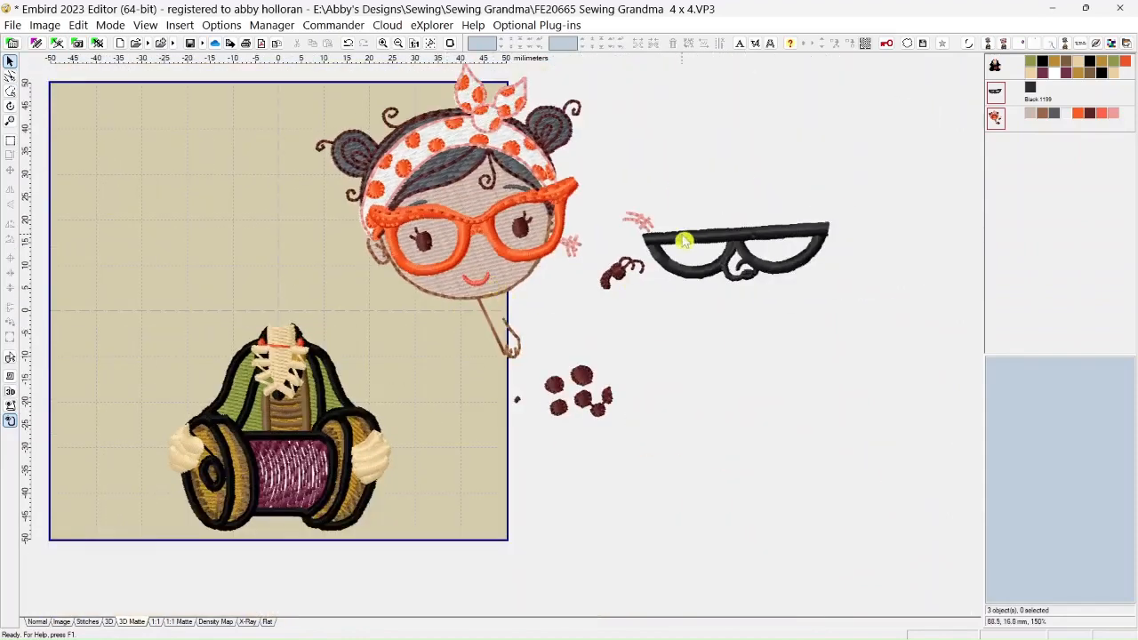
left_click(999, 97)
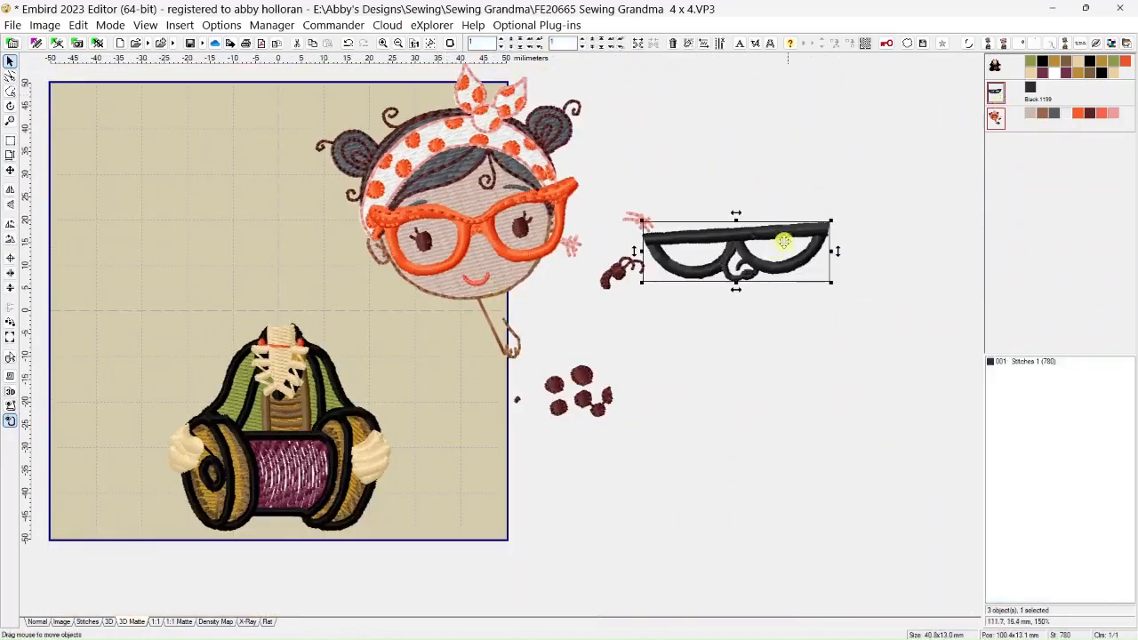
left_click_drag(752, 252, 792, 86)
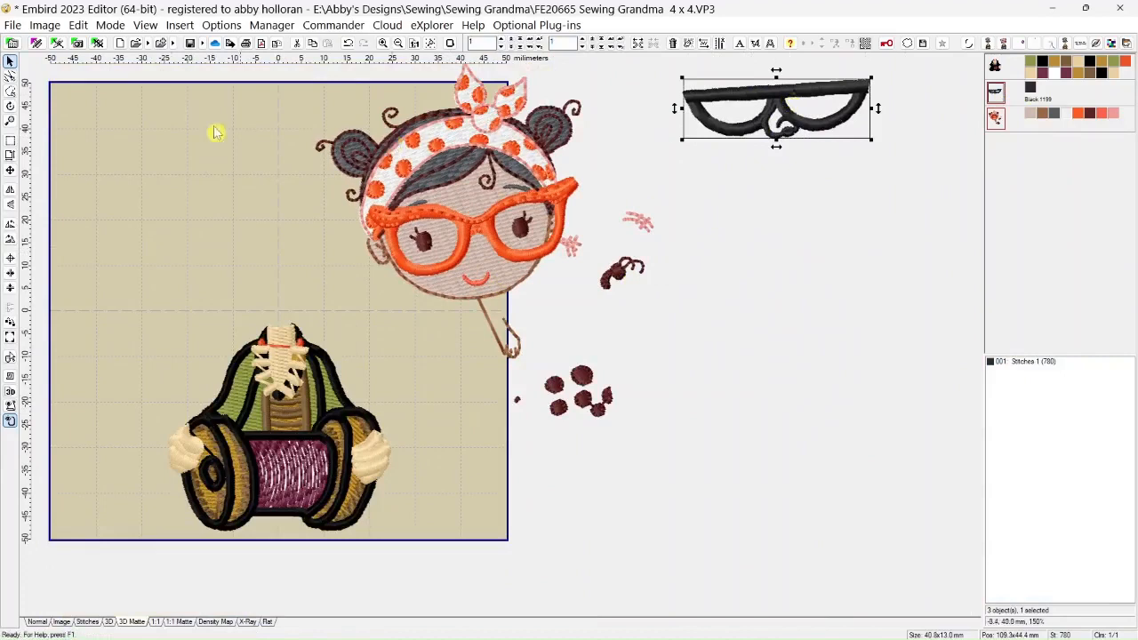
Outline the girl's leftover arm lines, dark spots, insect and outer pink stitches clockwise beyond the face, split them off and delete them
left_click(10, 91)
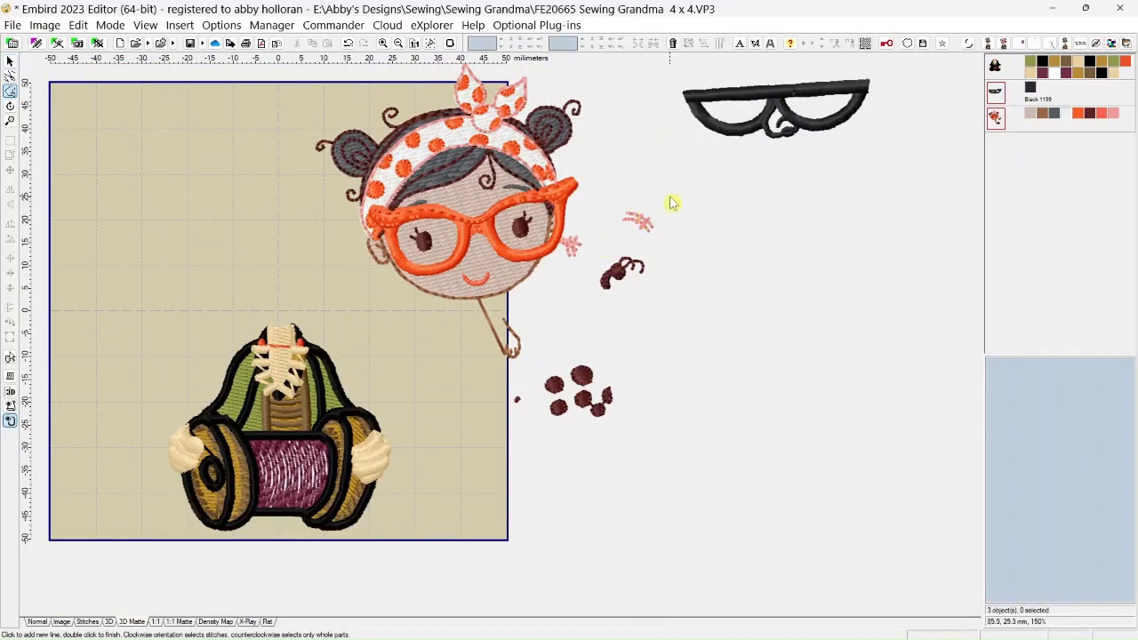
left_click(618, 178)
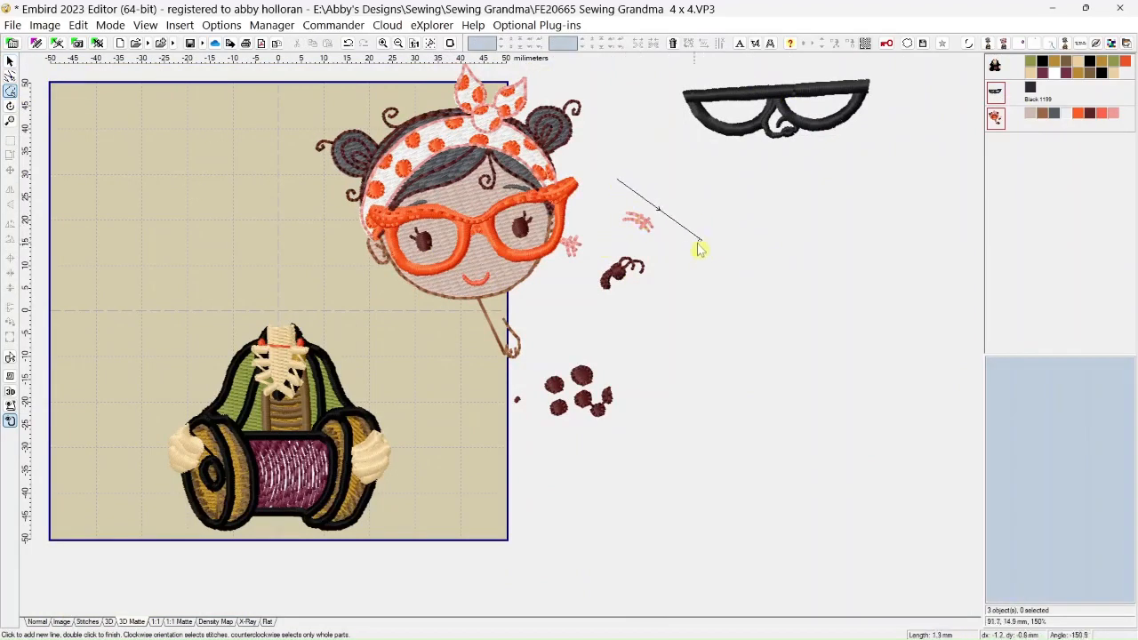
left_click(701, 240)
left_click(627, 462)
left_click(523, 467)
left_click(446, 366)
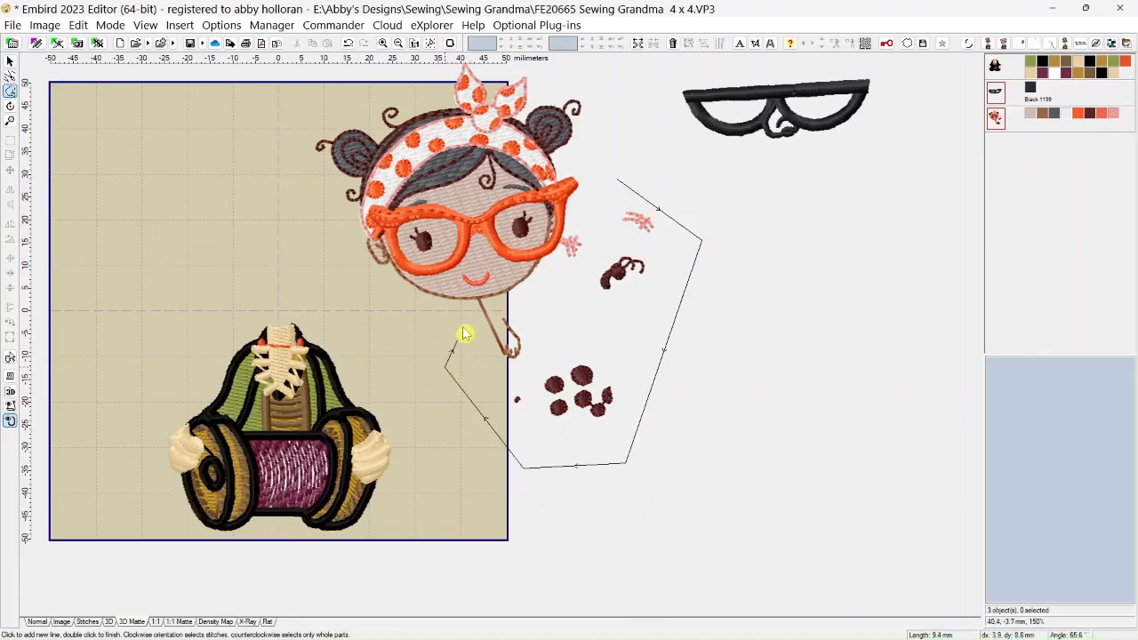
scroll(456, 327, "up", 3)
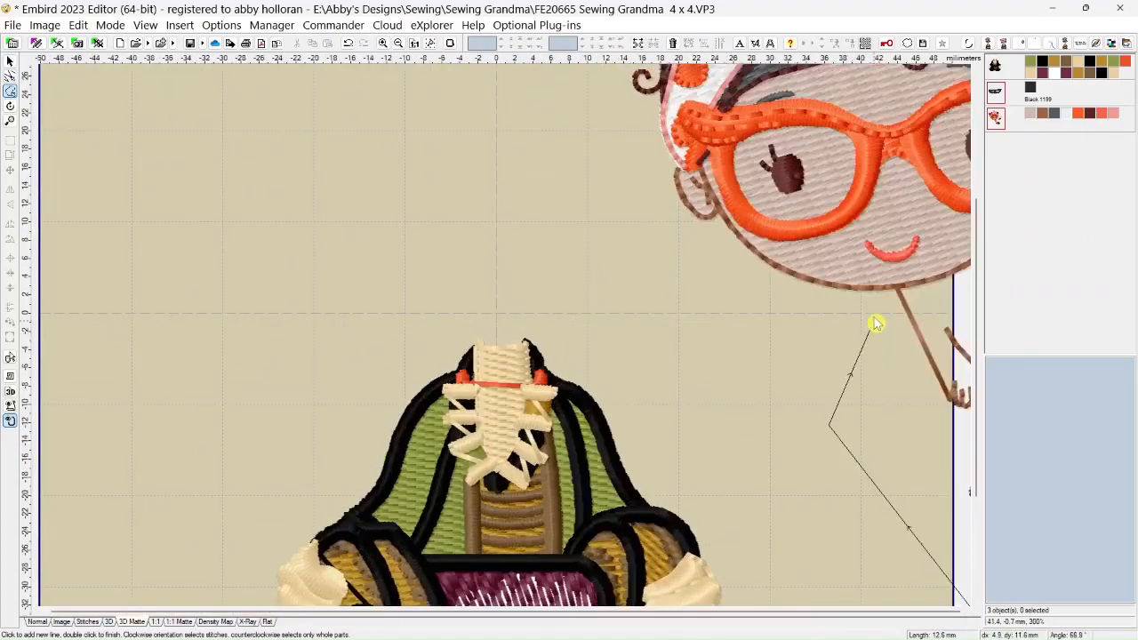
left_click(891, 293)
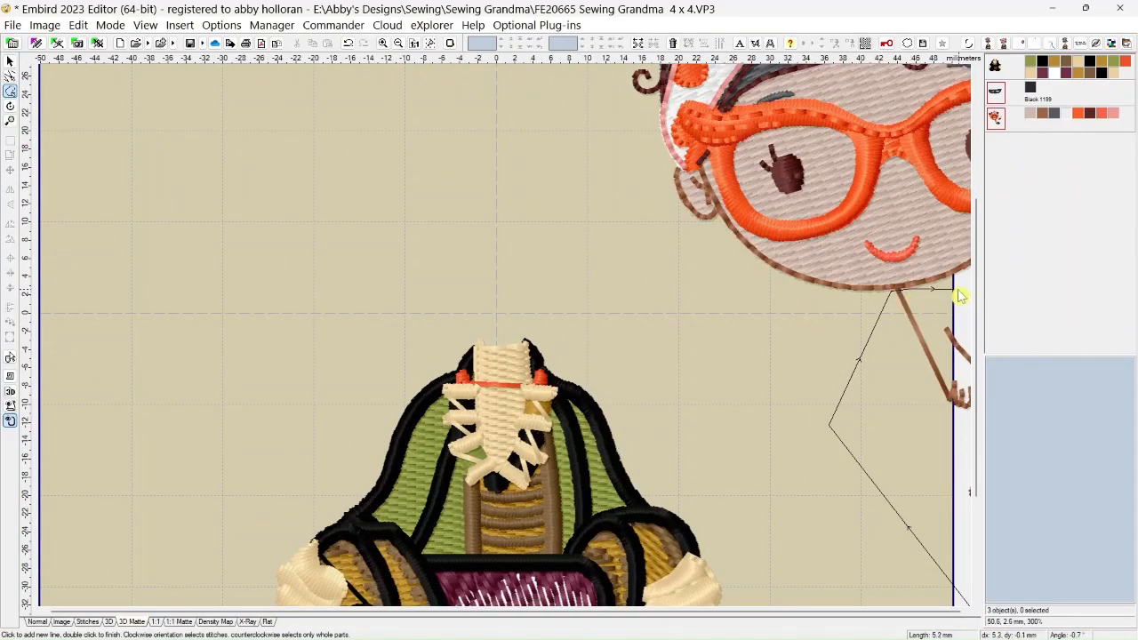
scroll(931, 296, "down", 3)
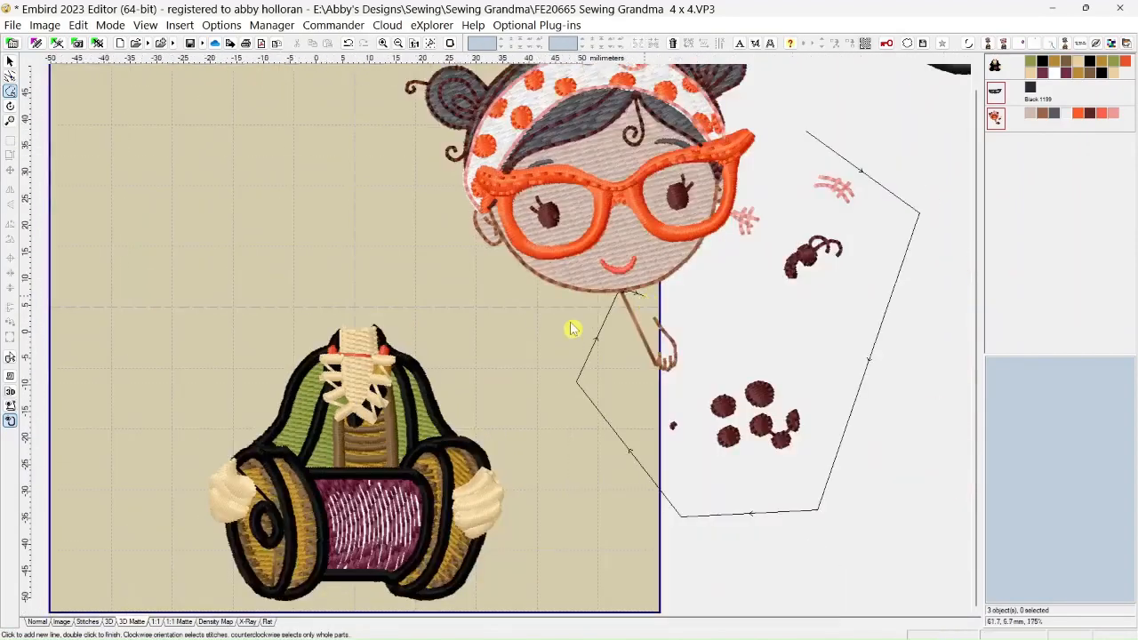
left_click(680, 271)
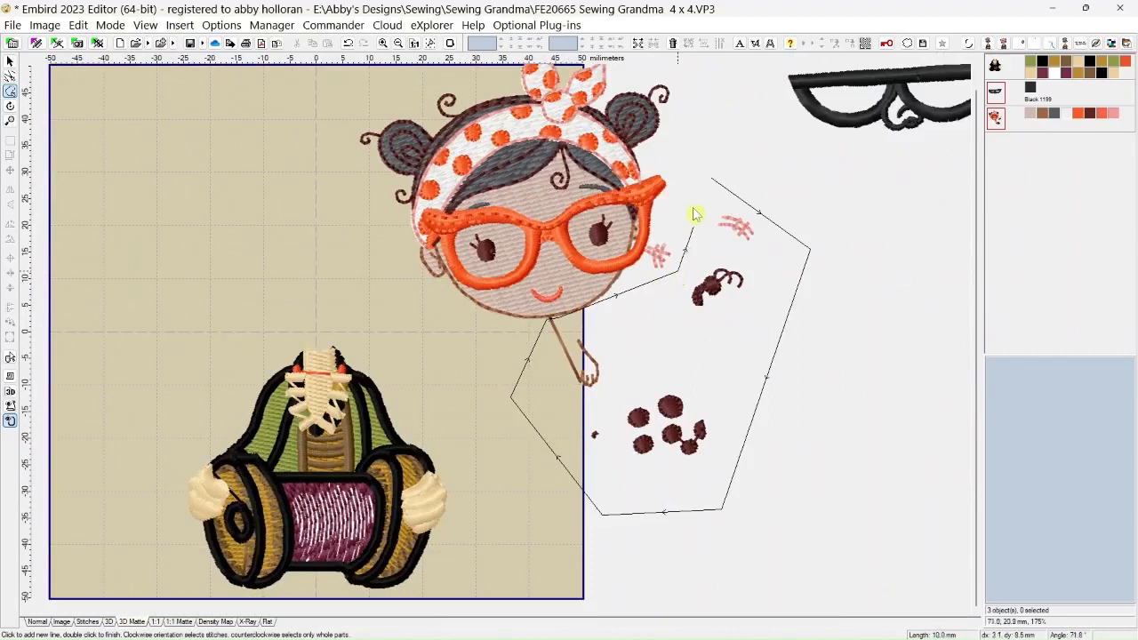
double_click(717, 185)
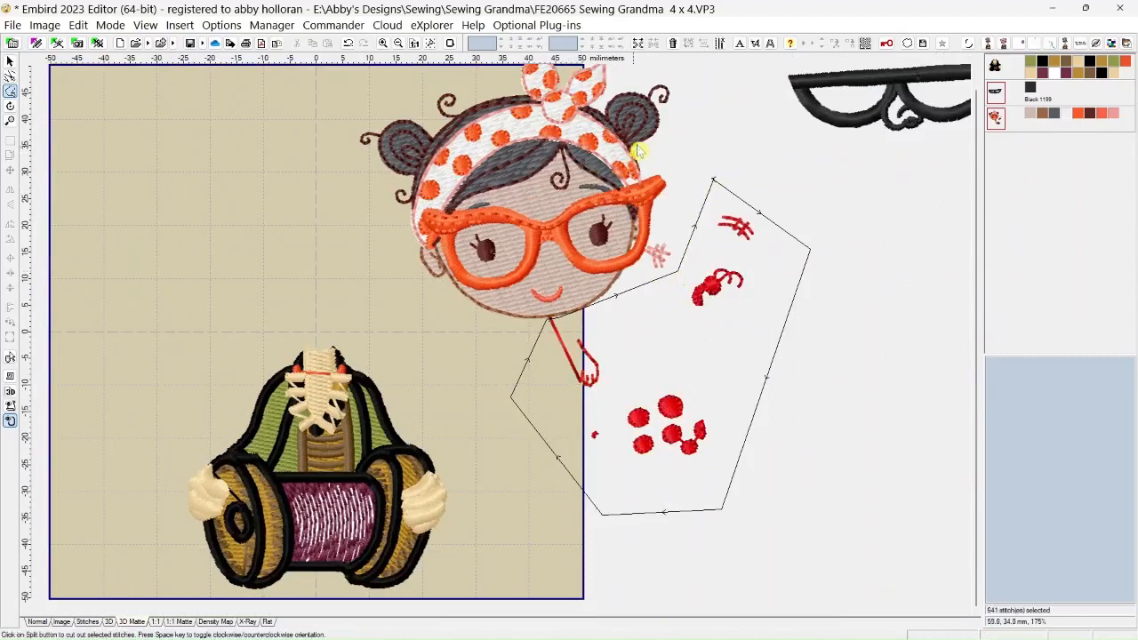
left_click(638, 44)
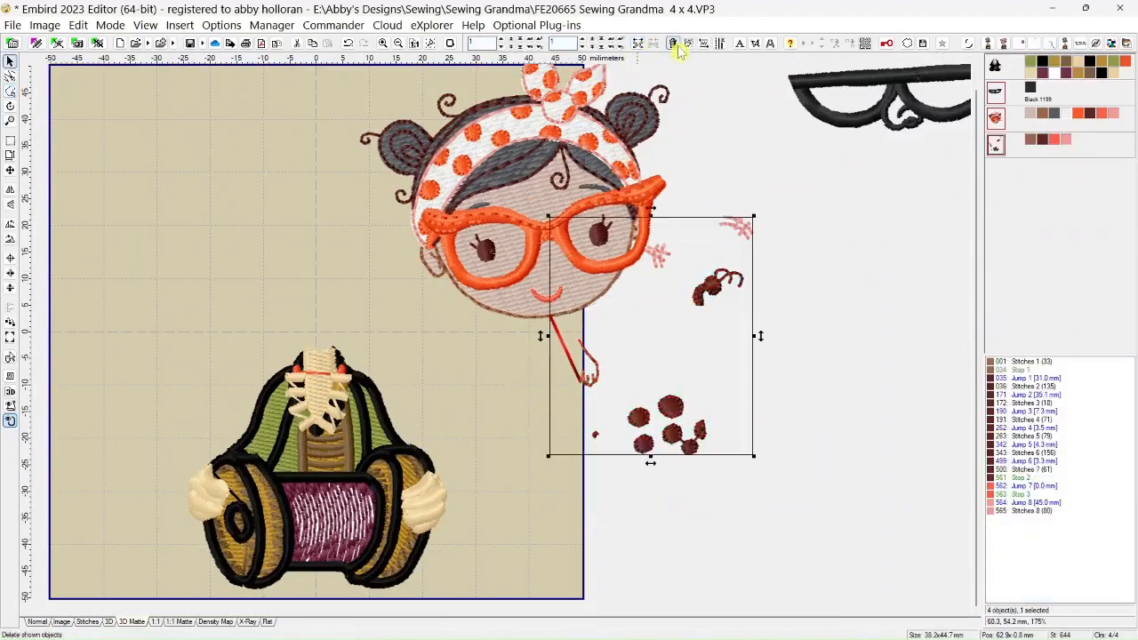
left_click(675, 44)
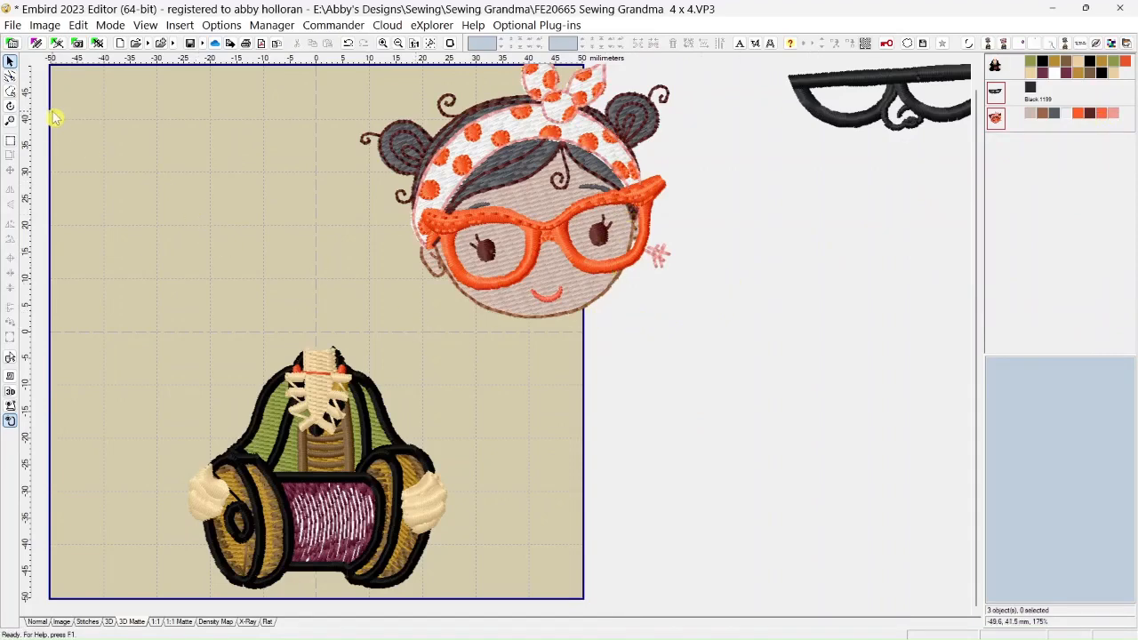
Outline the small pink stitches beside the orange glasses with a clockwise freehand selection, split them off and delete them
left_click(10, 92)
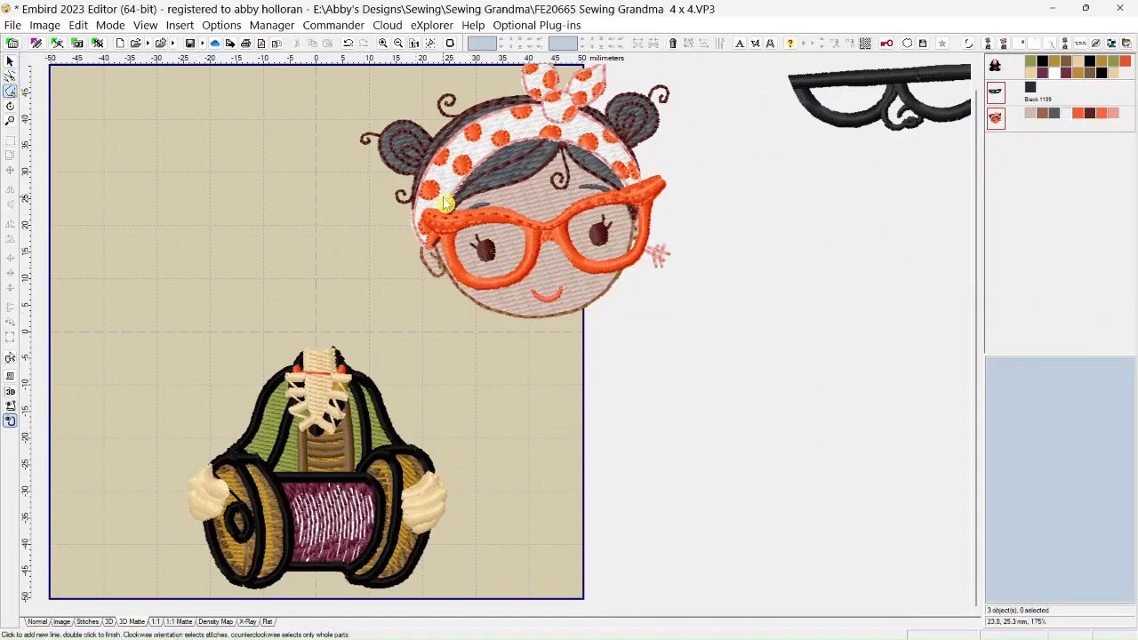
left_click(636, 280)
left_click(635, 252)
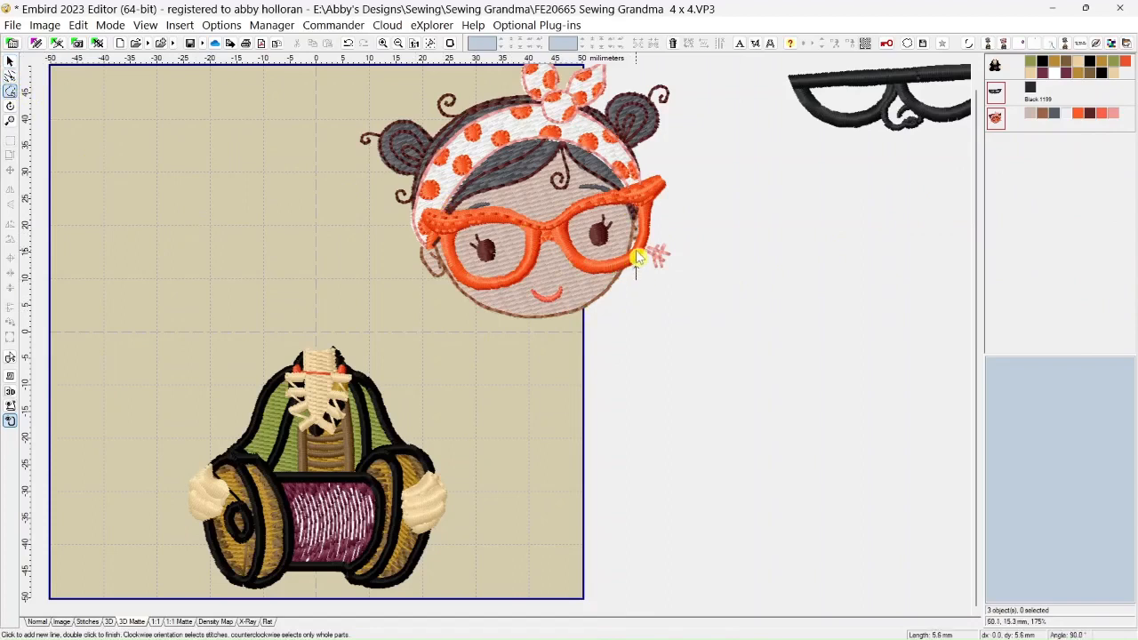
left_click(656, 231)
left_click(683, 241)
left_click(676, 277)
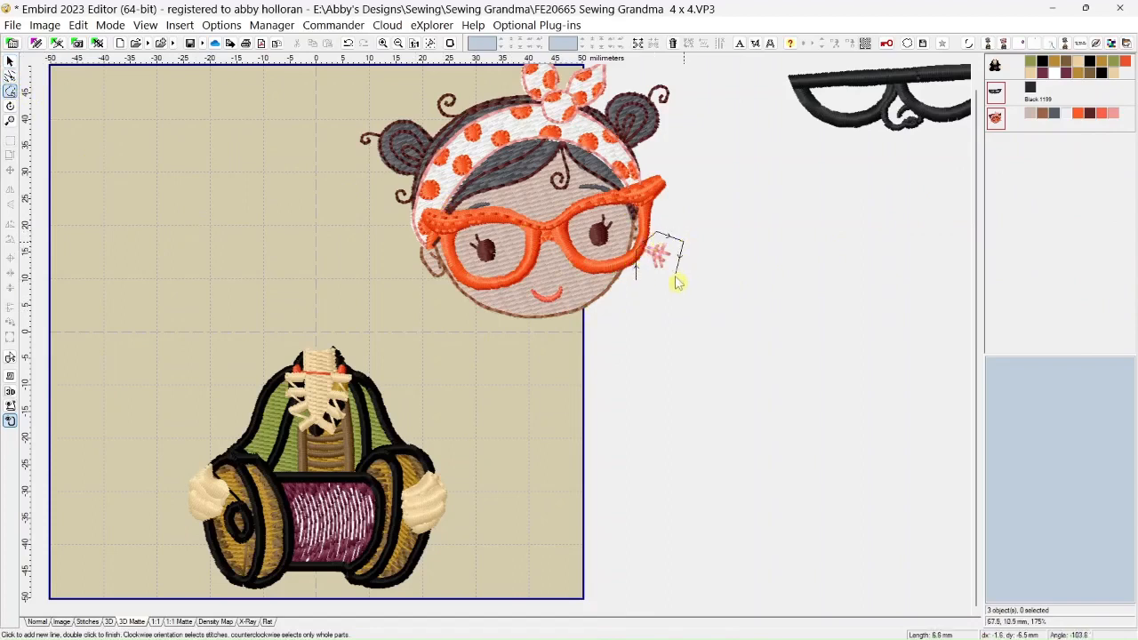
left_click(636, 277)
double_click(637, 281)
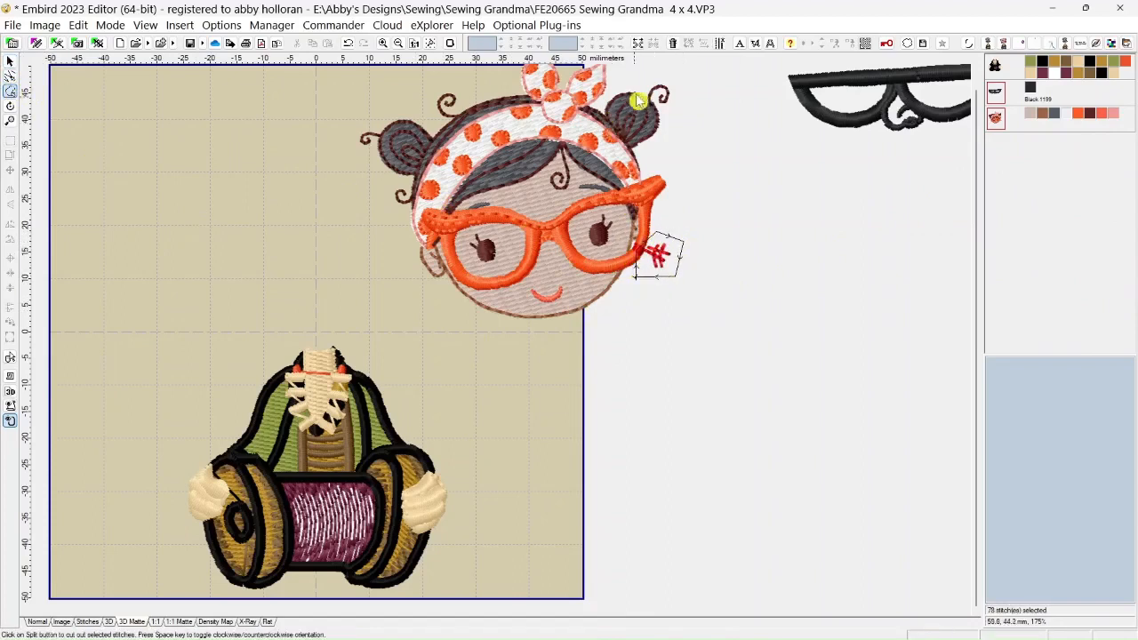
left_click(639, 44)
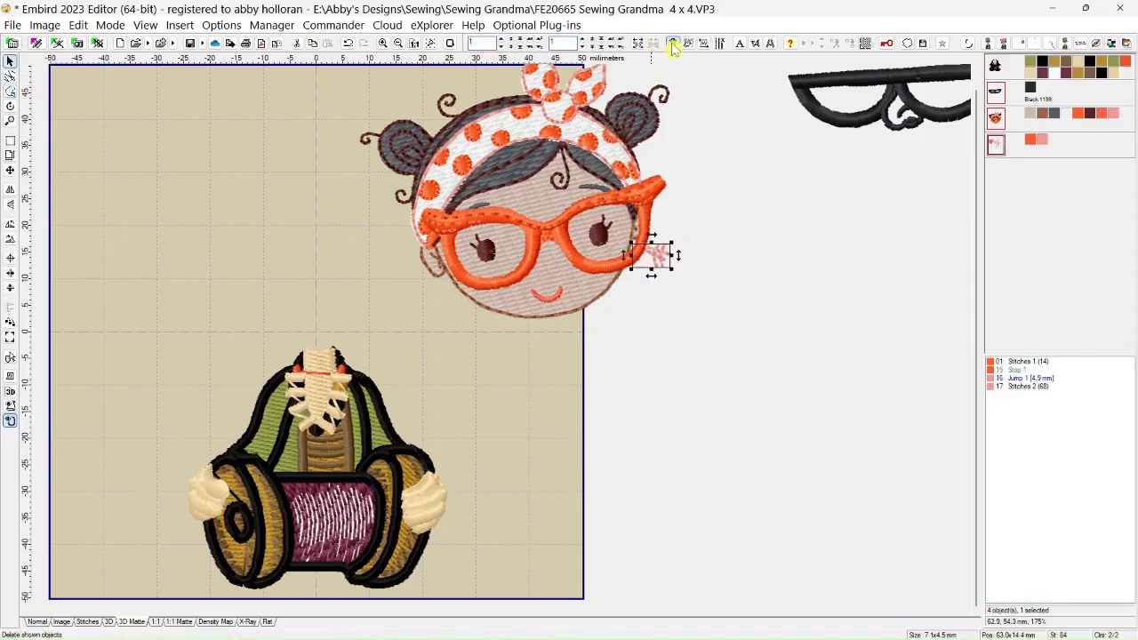
left_click(672, 43)
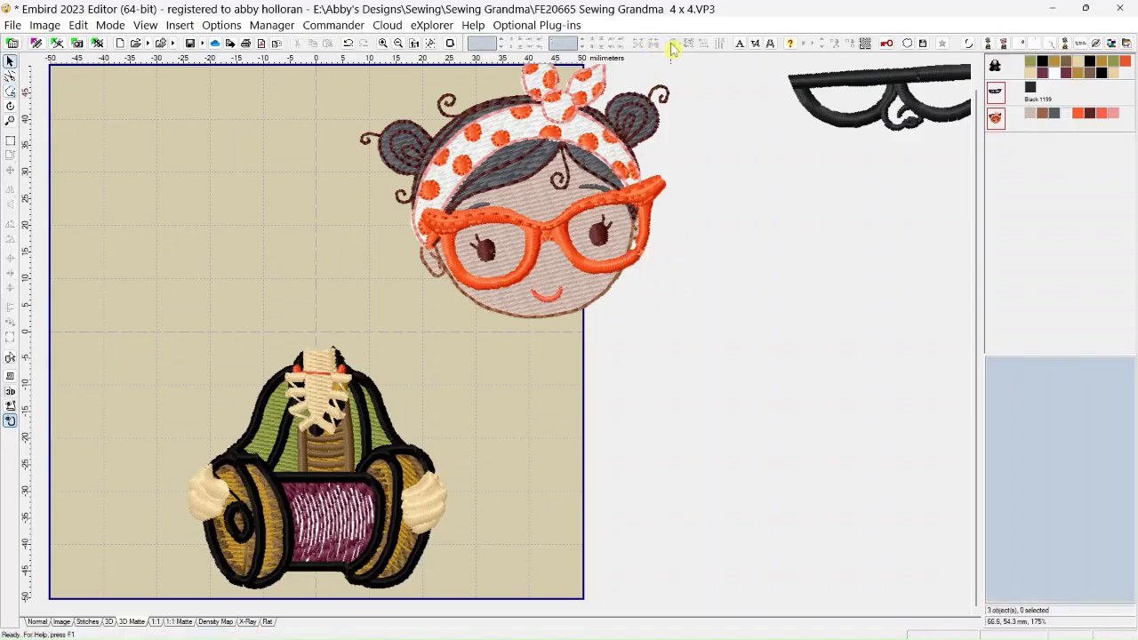
Isolate the girl's orange color 5 by hiding all of her other colors
left_click(1103, 122)
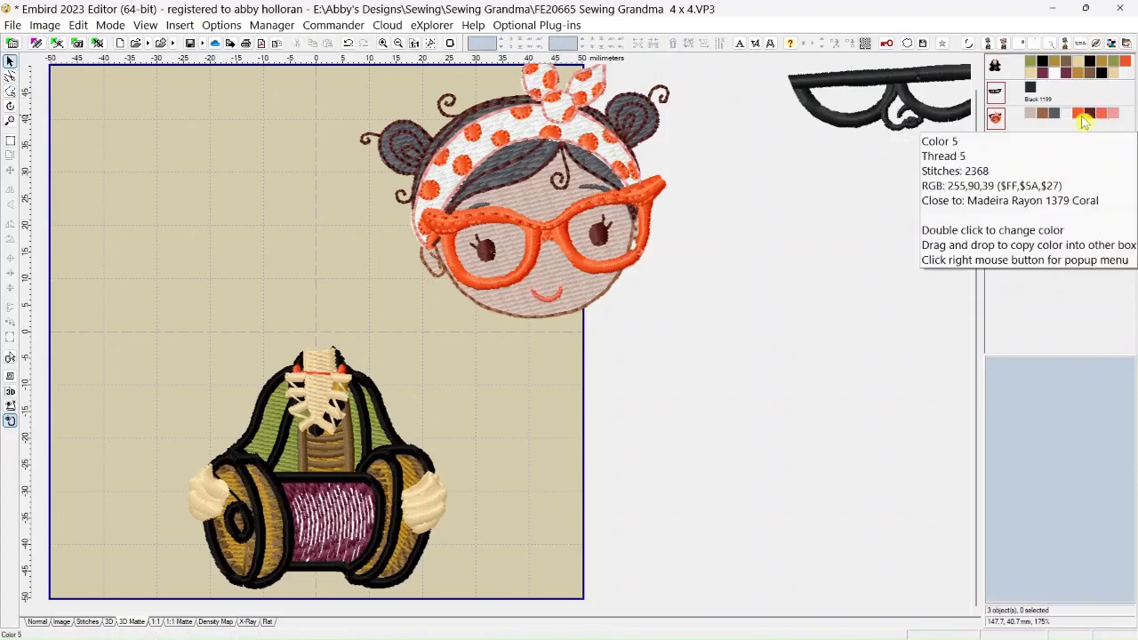
left_click(1077, 115)
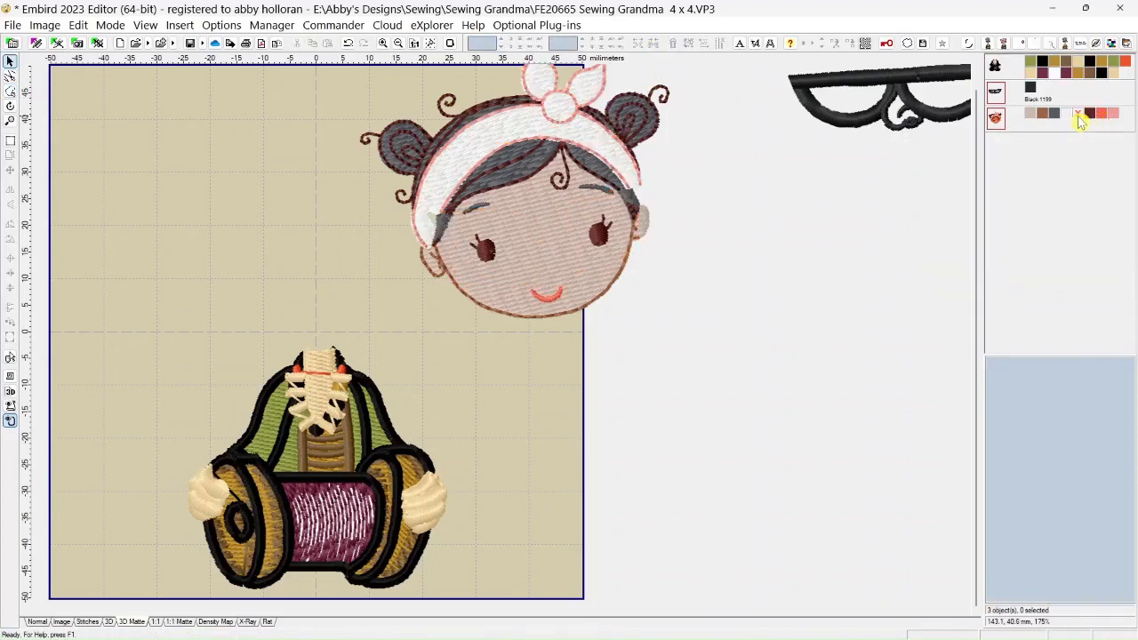
left_click(1078, 115)
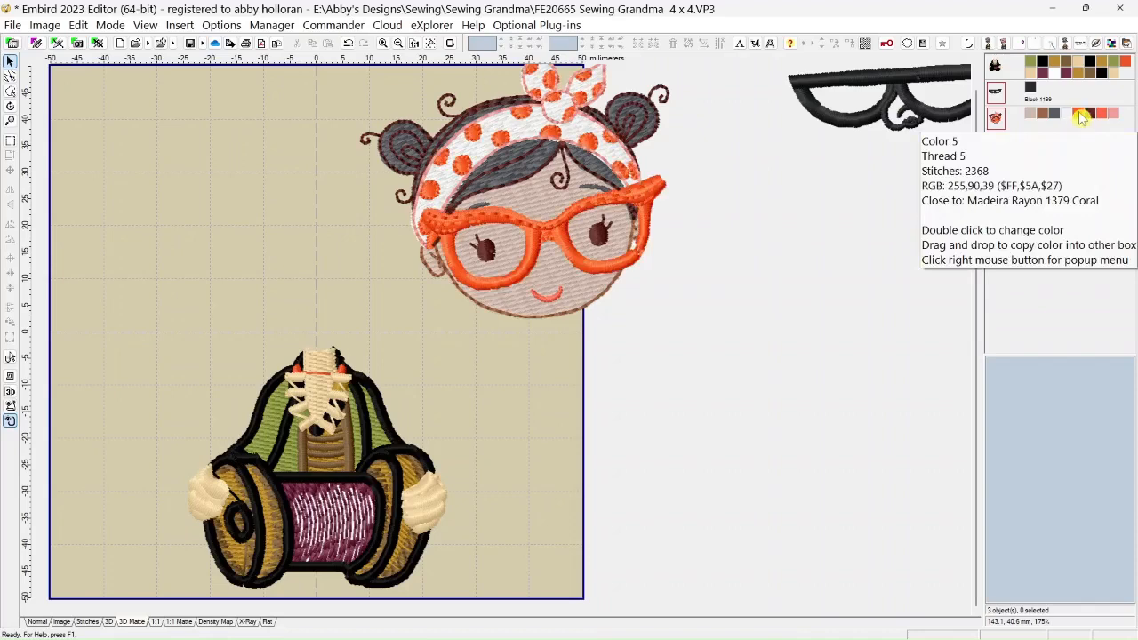
right_click(1080, 119)
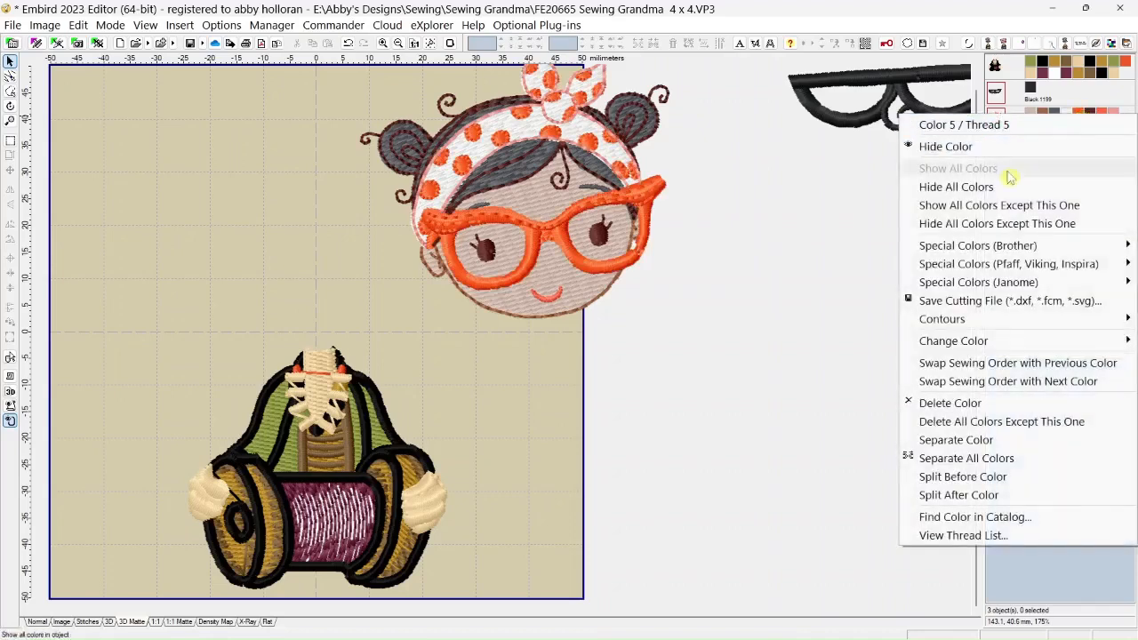
left_click(1020, 228)
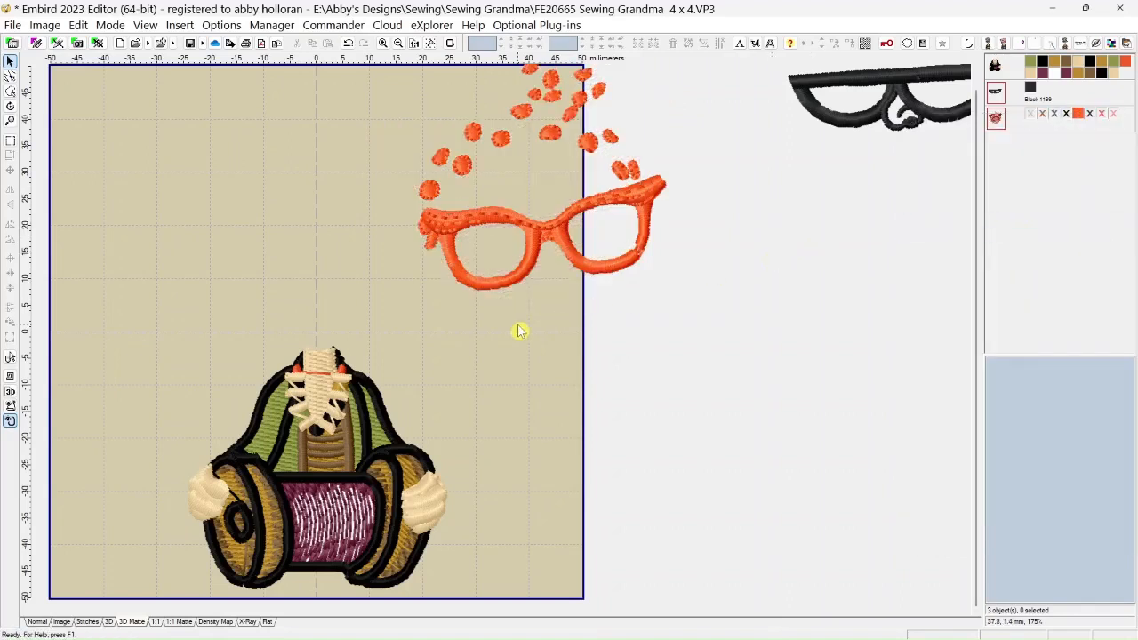
Outline the orange glasses clockwise without the headband dots, split off and delete them, and show all the girl's colors again
left_click(9, 90)
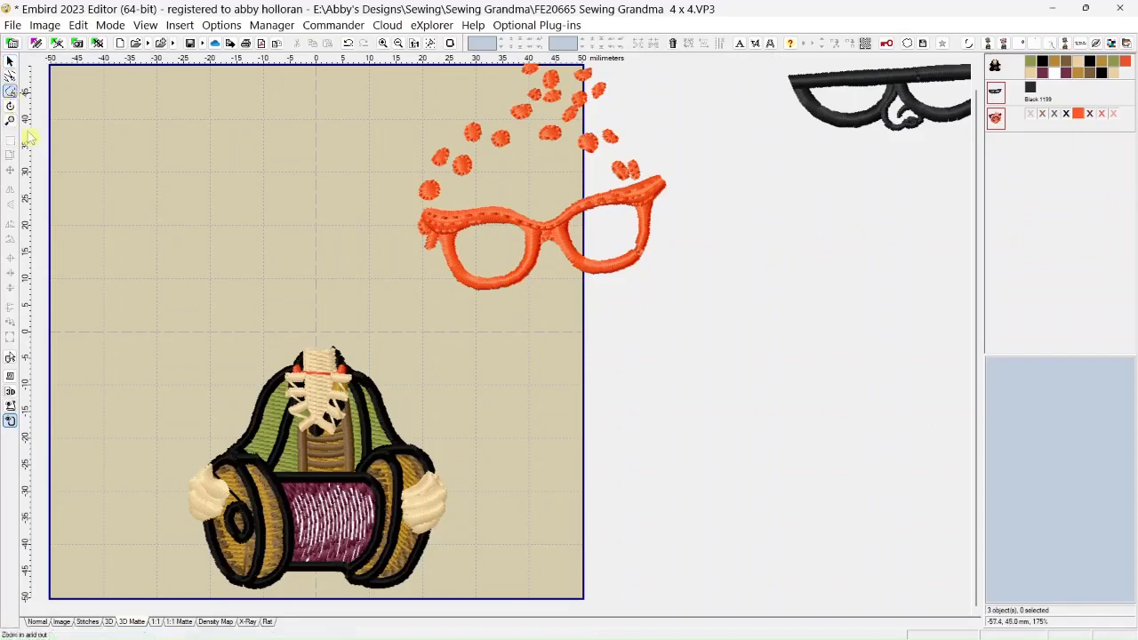
left_click(386, 208)
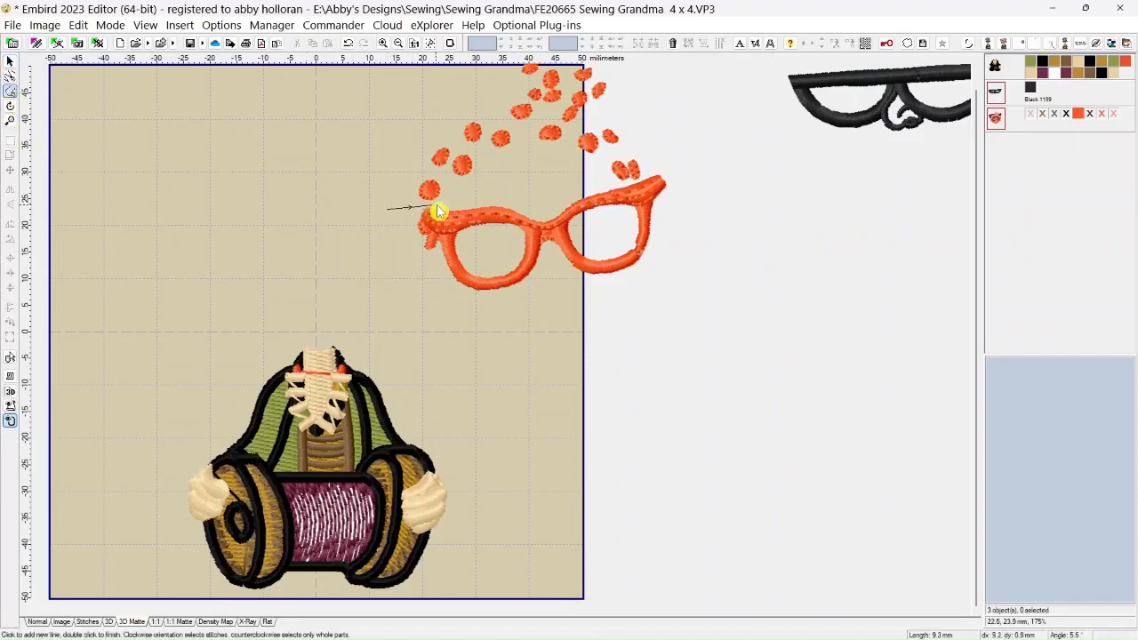
left_click(544, 198)
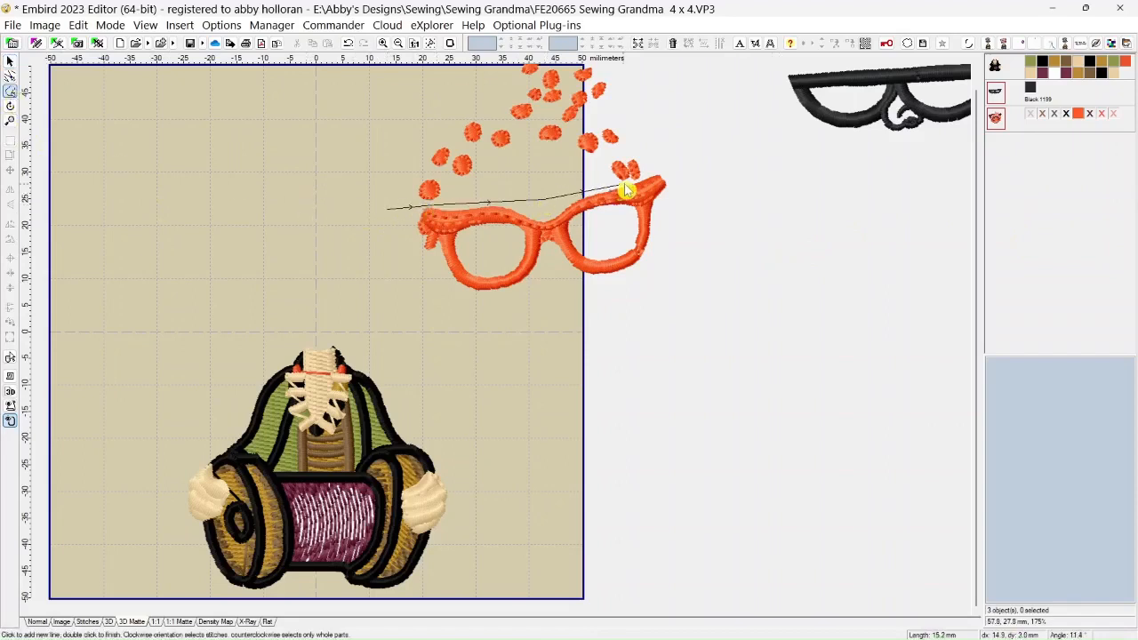
left_click(624, 188)
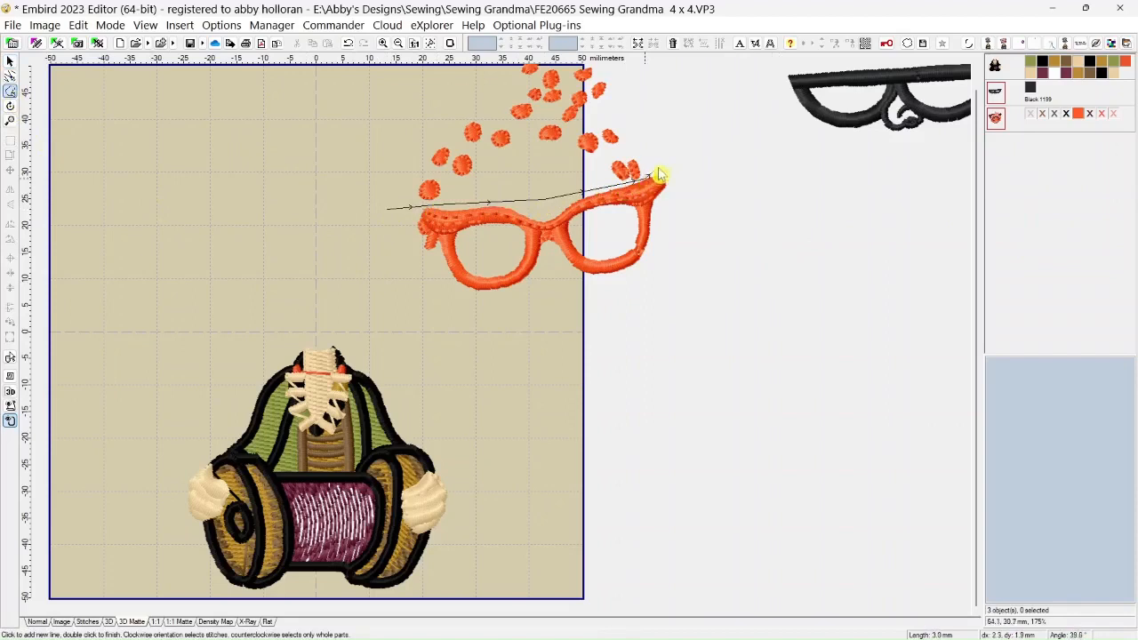
left_click(663, 166)
left_click(683, 208)
left_click(598, 324)
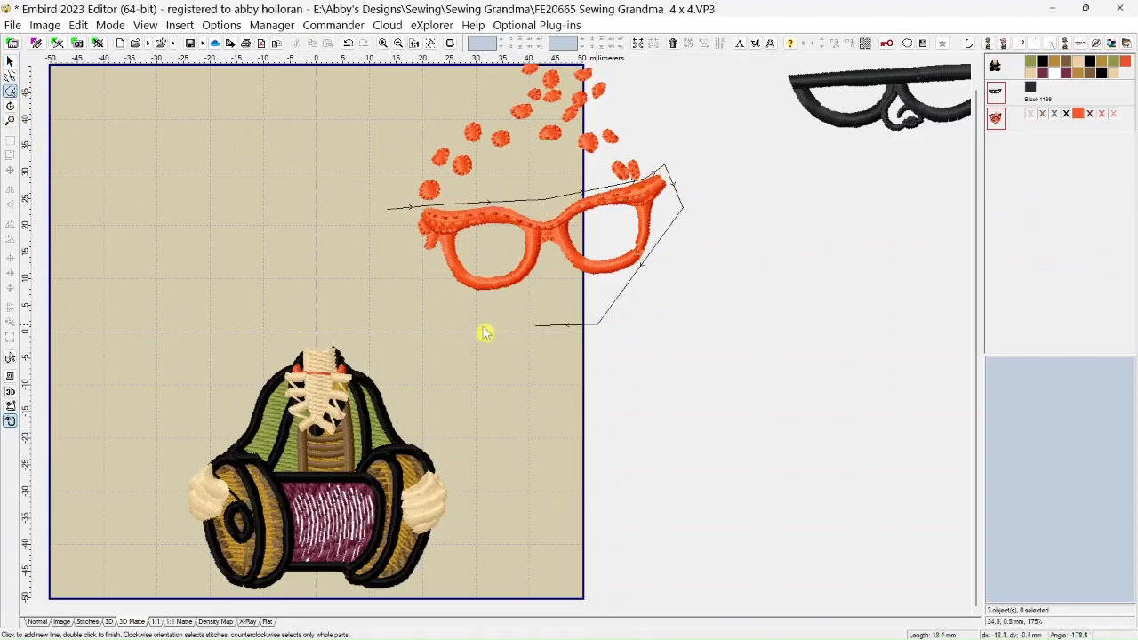
left_click(425, 317)
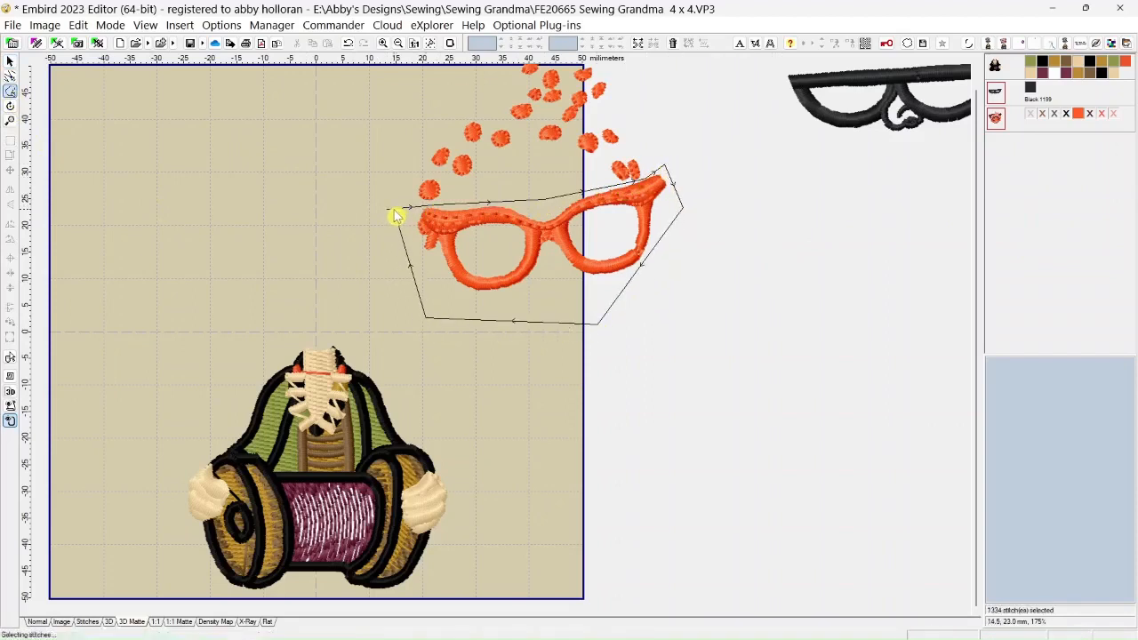
double_click(393, 211)
left_click(639, 45)
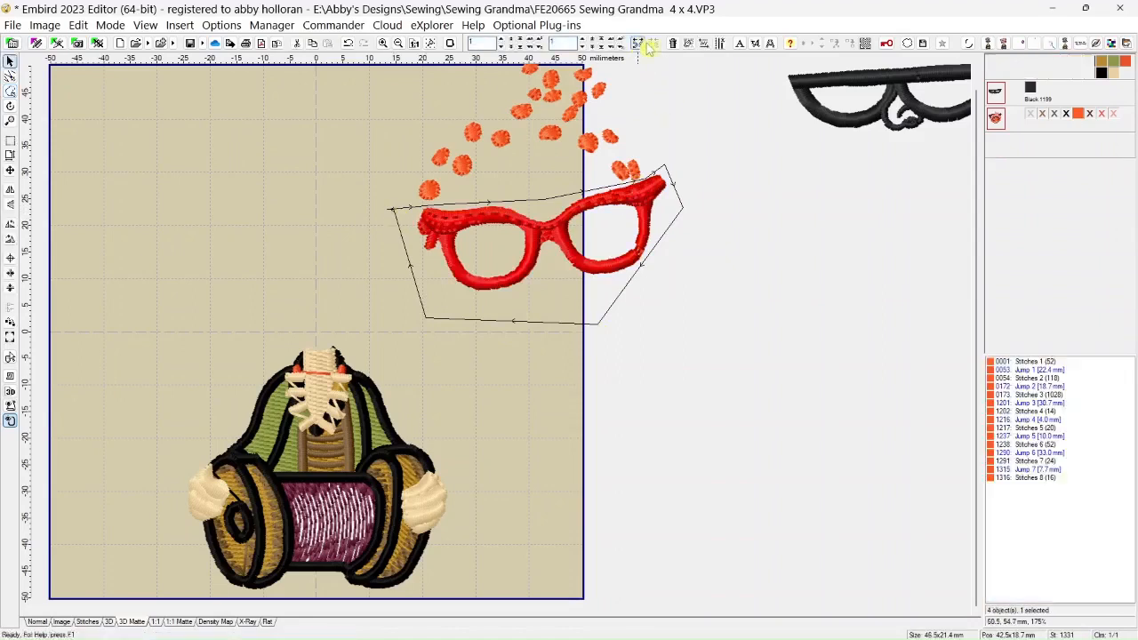
left_click(674, 45)
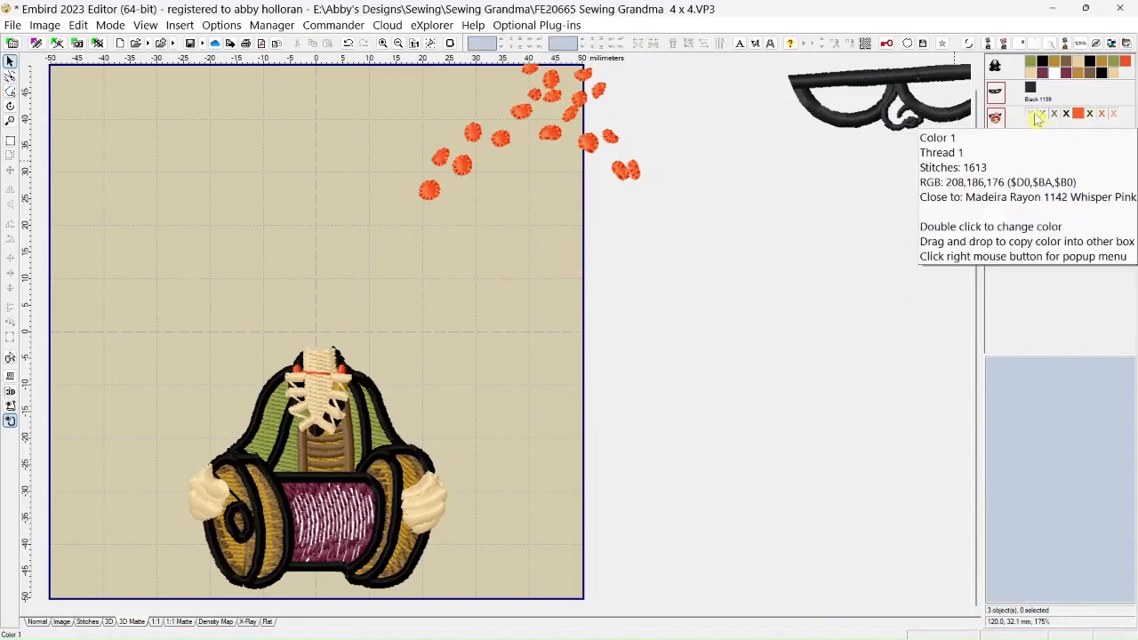
right_click(1034, 120)
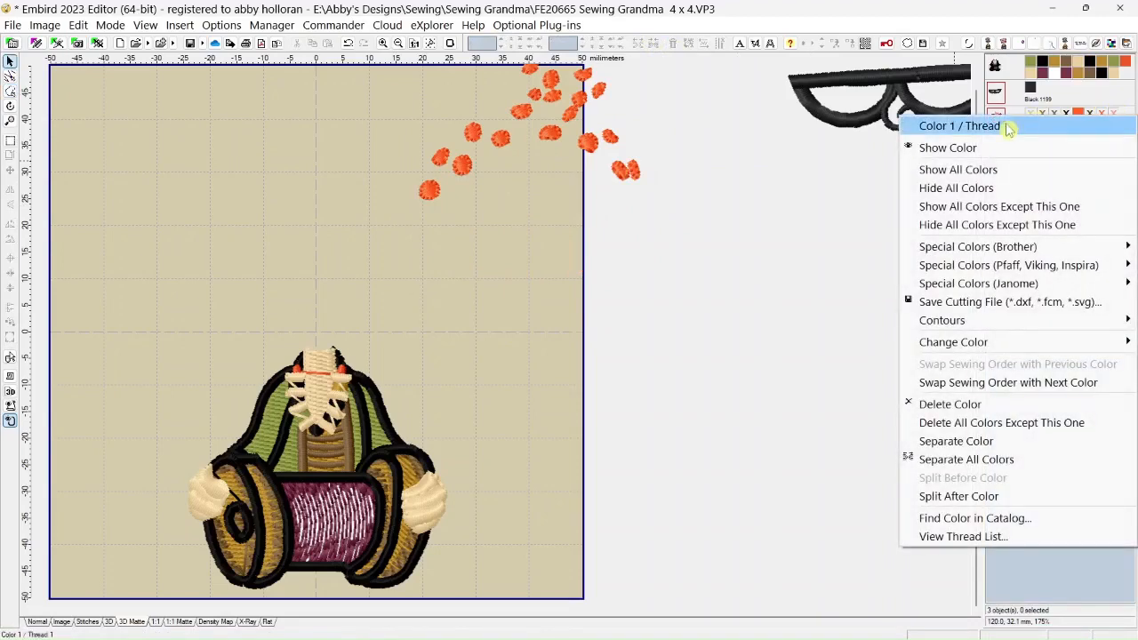
left_click(993, 170)
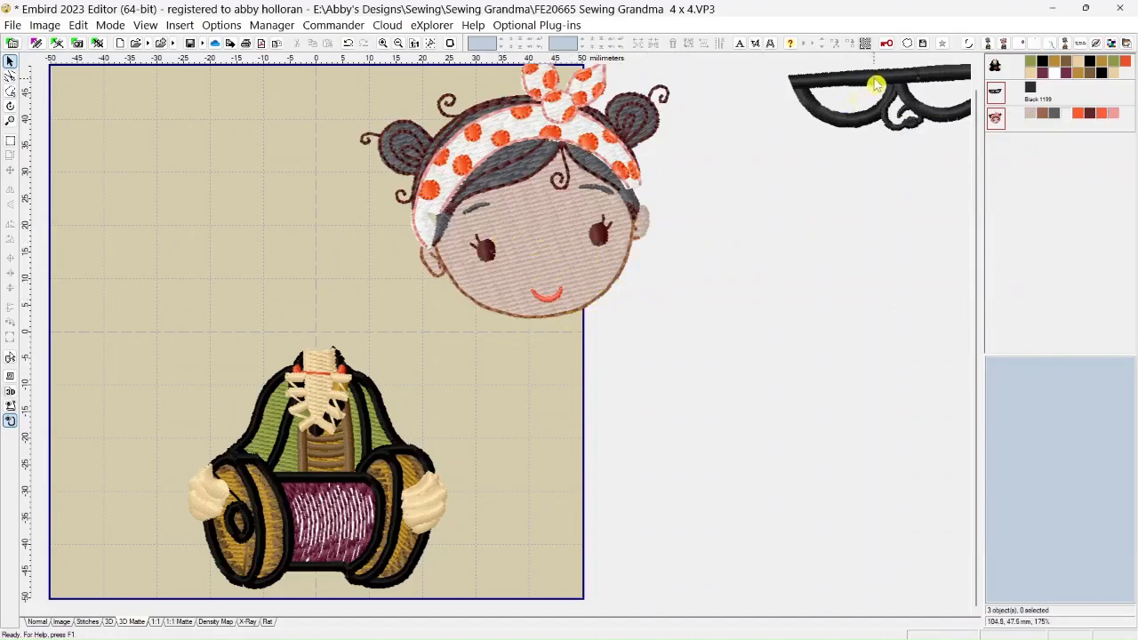
Move the grandma's black glasses into the hoop beside the girl's head, centered at about -16.1, 22.4 mm
left_click_drag(877, 81, 233, 214)
scroll(684, 400, "up", 5)
scroll(933, 374, "down", 5)
scroll(312, 290, "up", 3)
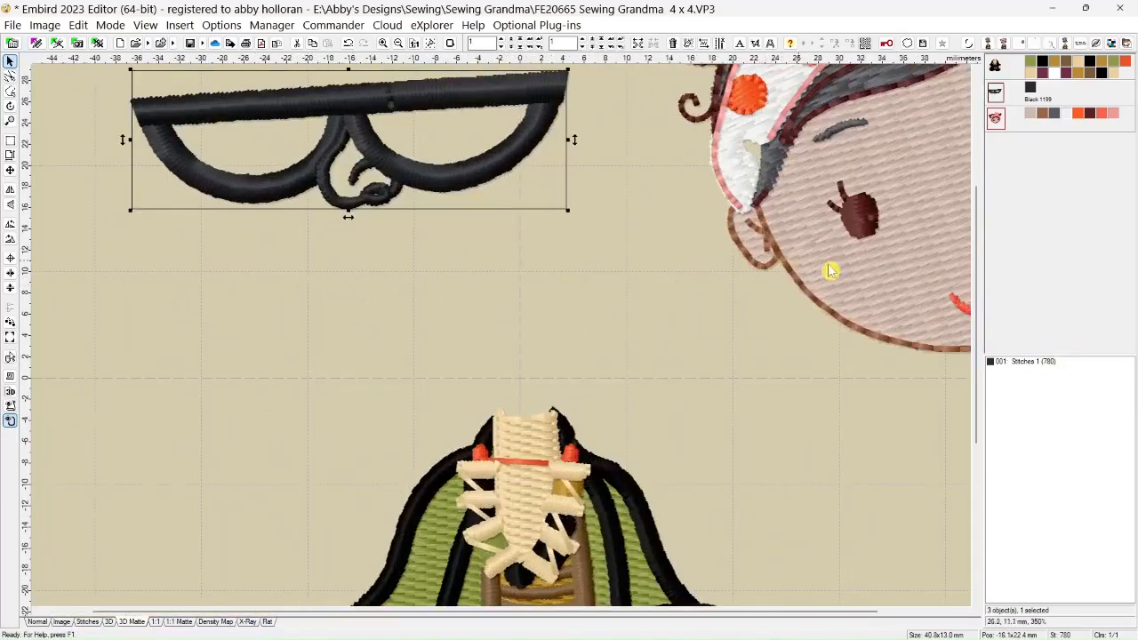
Outline the nose stitches below the bridge of the black glasses with a clockwise freehand selection, split them off and delete them
scroll(975, 287, "up", 3)
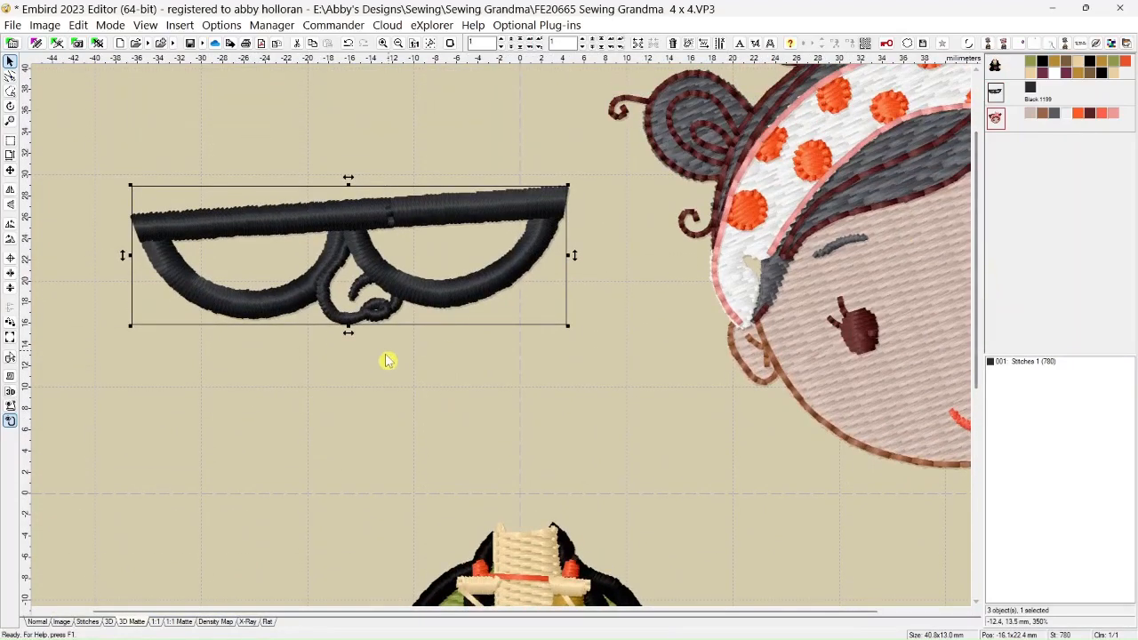
scroll(387, 360, "up", 1)
scroll(388, 360, "up", 1)
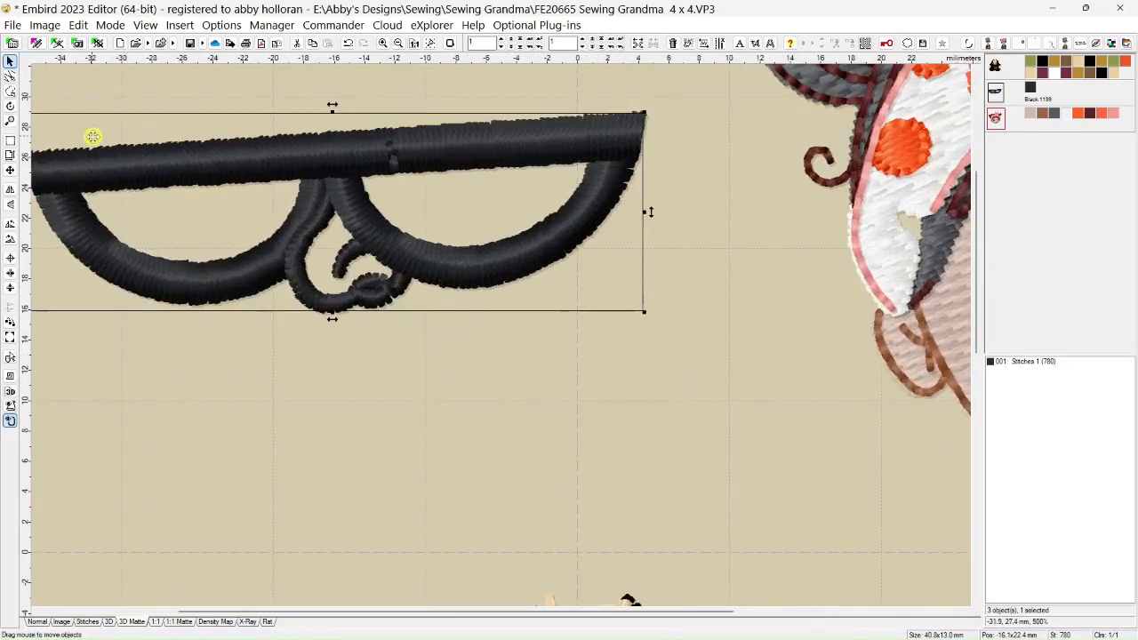
left_click(10, 91)
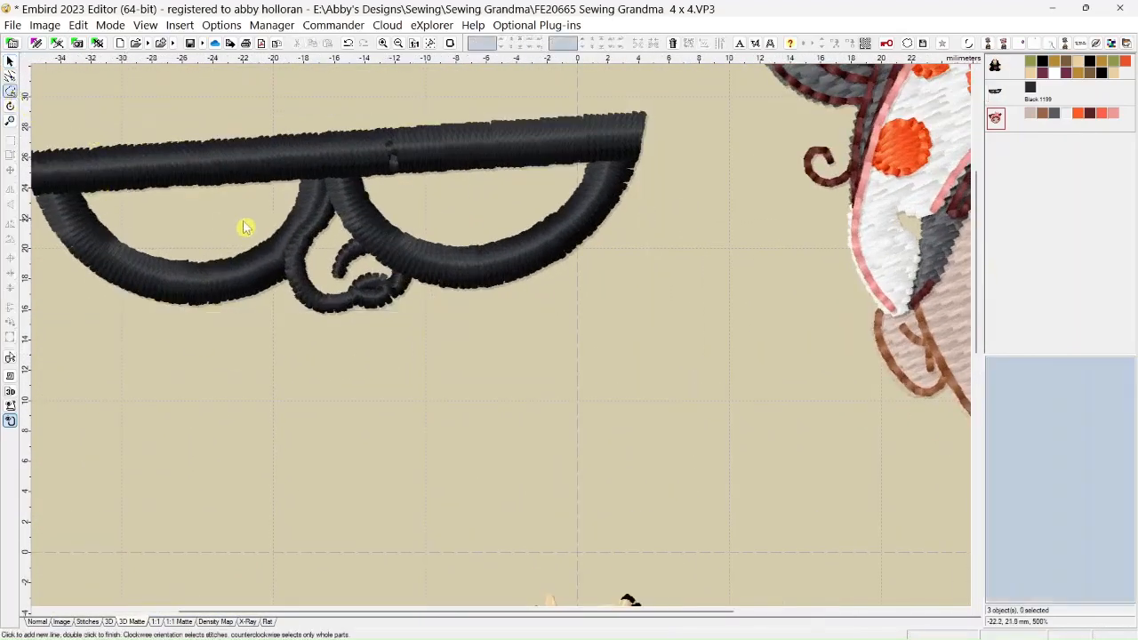
left_click(328, 217)
left_click(303, 241)
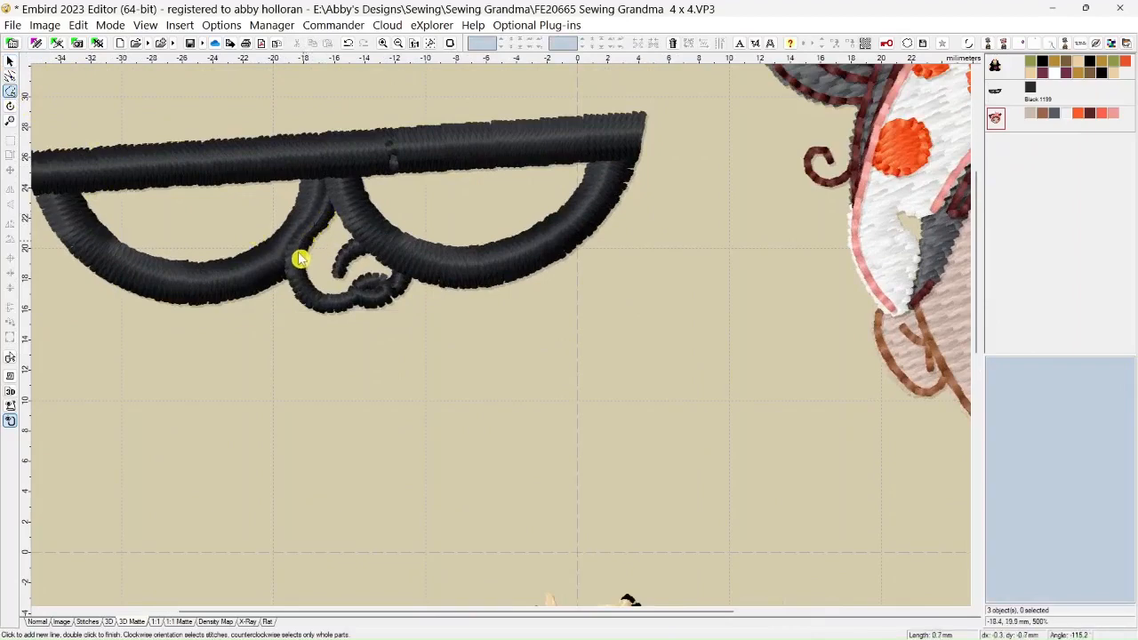
left_click(294, 260)
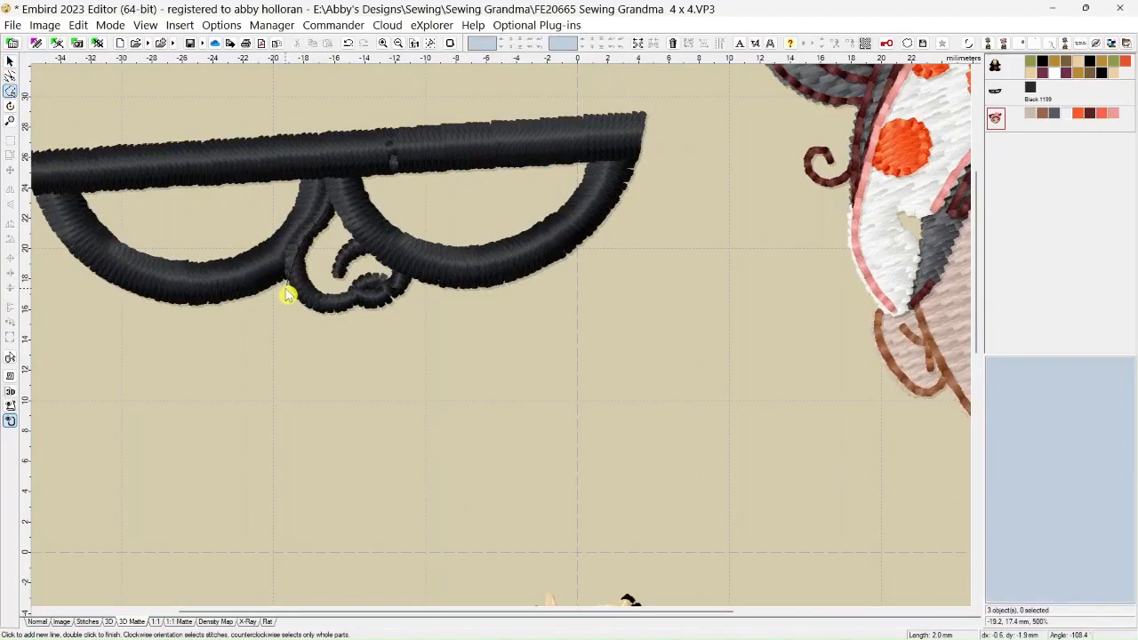
left_click(303, 329)
left_click(396, 318)
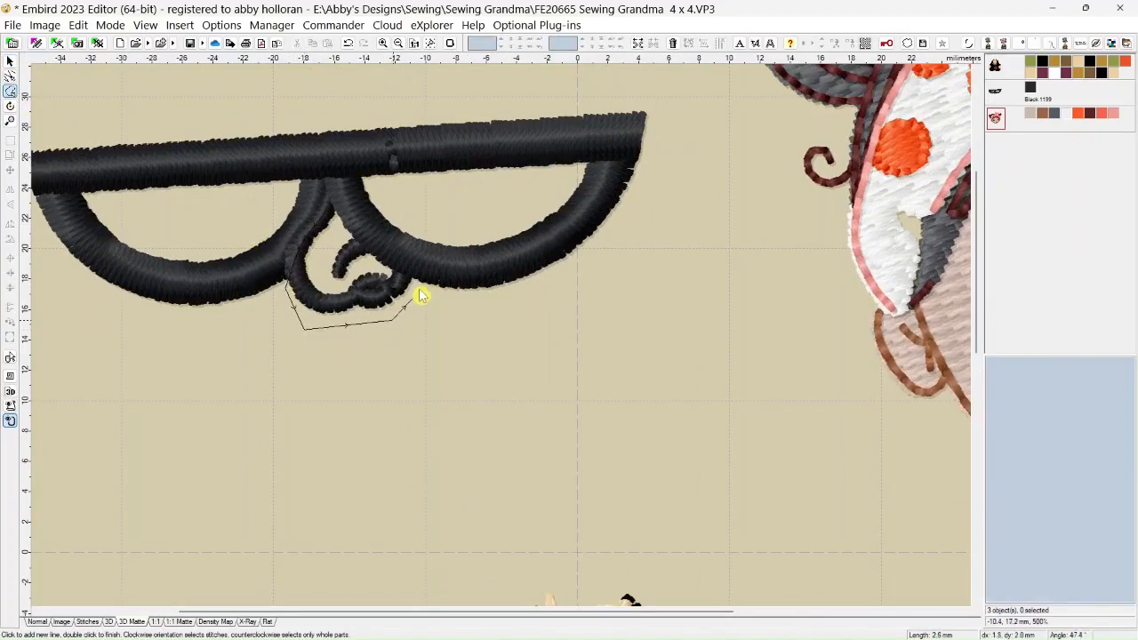
left_click(416, 285)
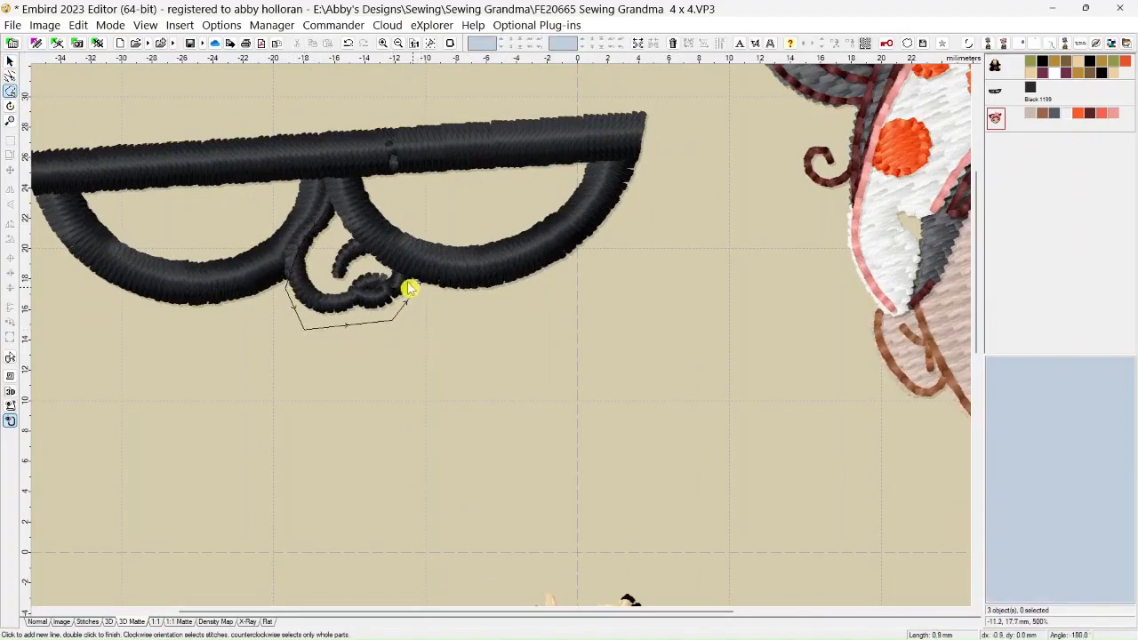
left_click(389, 272)
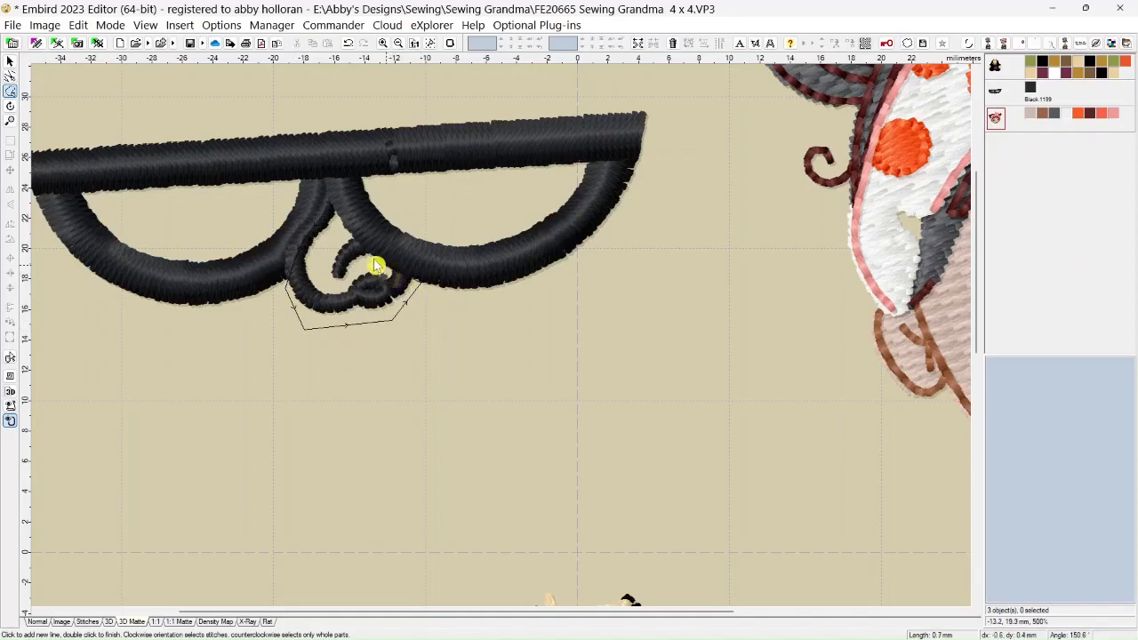
left_click(350, 237)
double_click(326, 220)
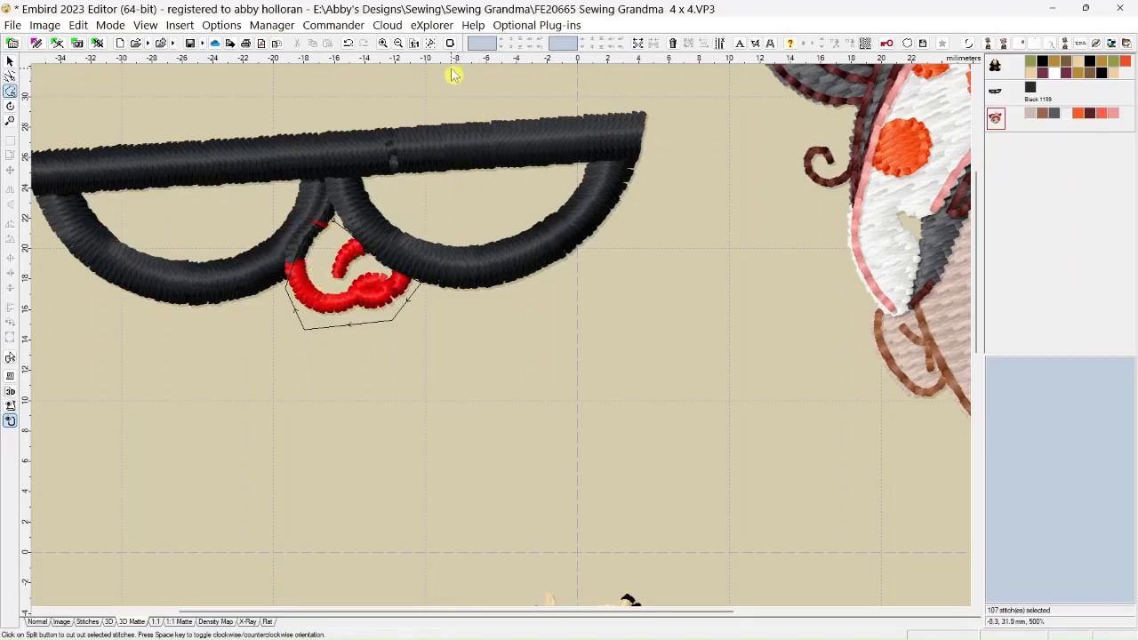
left_click(639, 44)
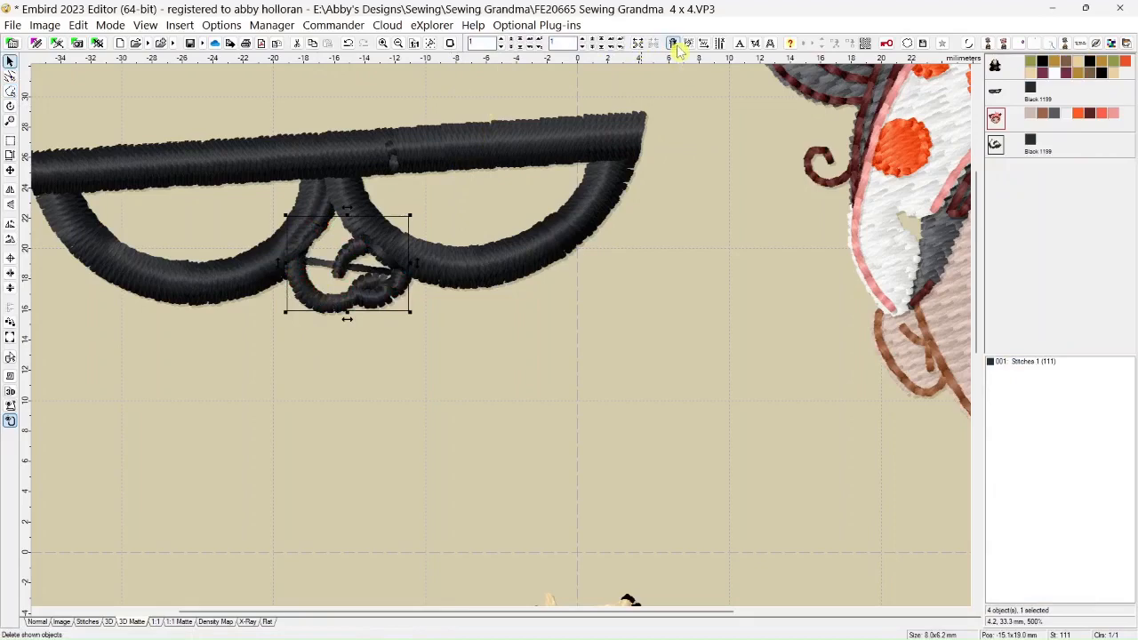
left_click(673, 44)
Show the stitches in Normal view and make the needle points around the glasses' bridge editable
scroll(348, 303, "up", 1)
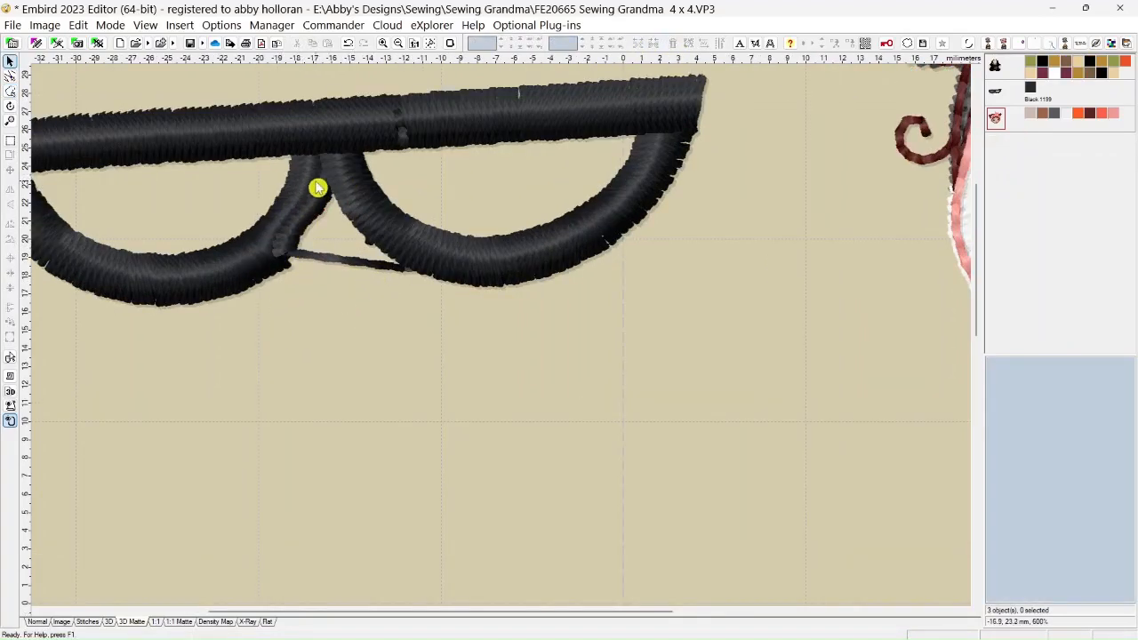
scroll(299, 259, "up", 3)
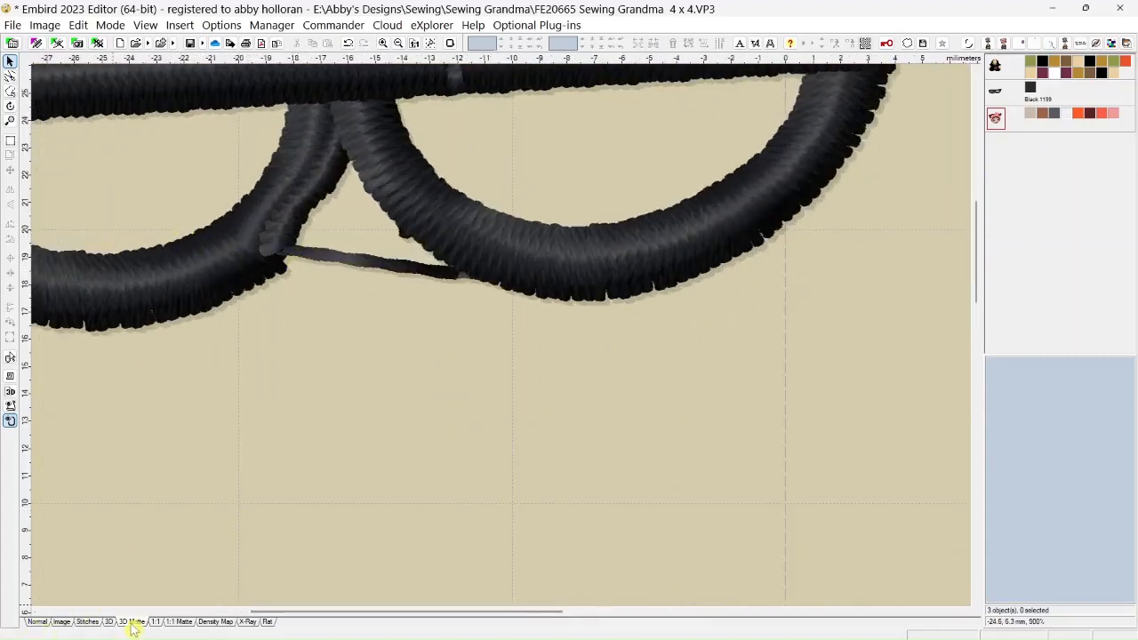
left_click(39, 627)
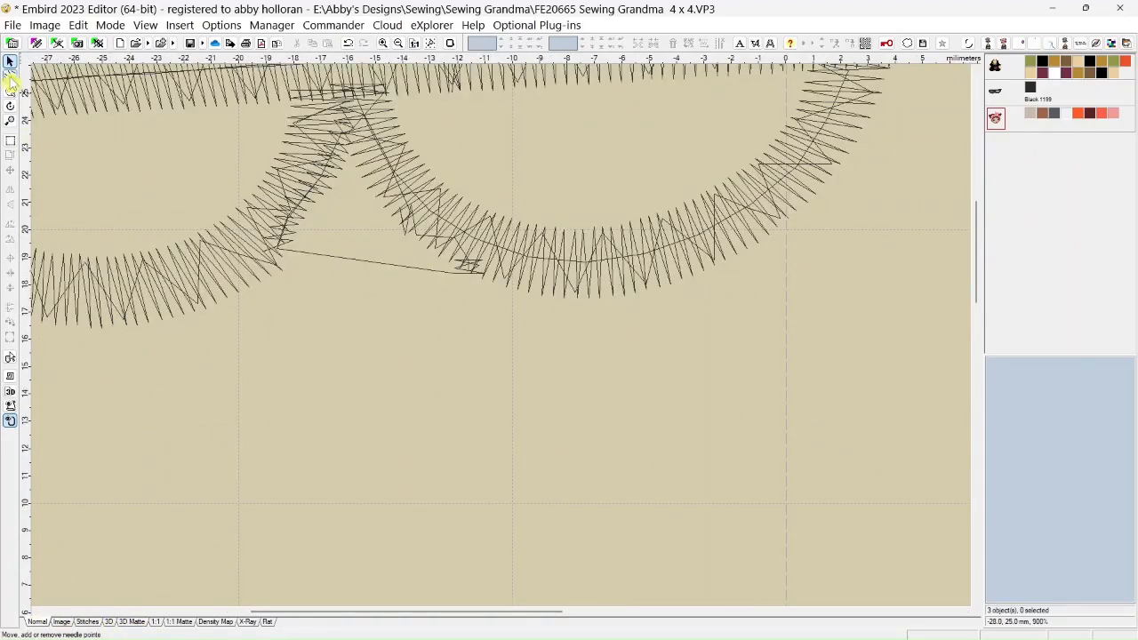
left_click(10, 78)
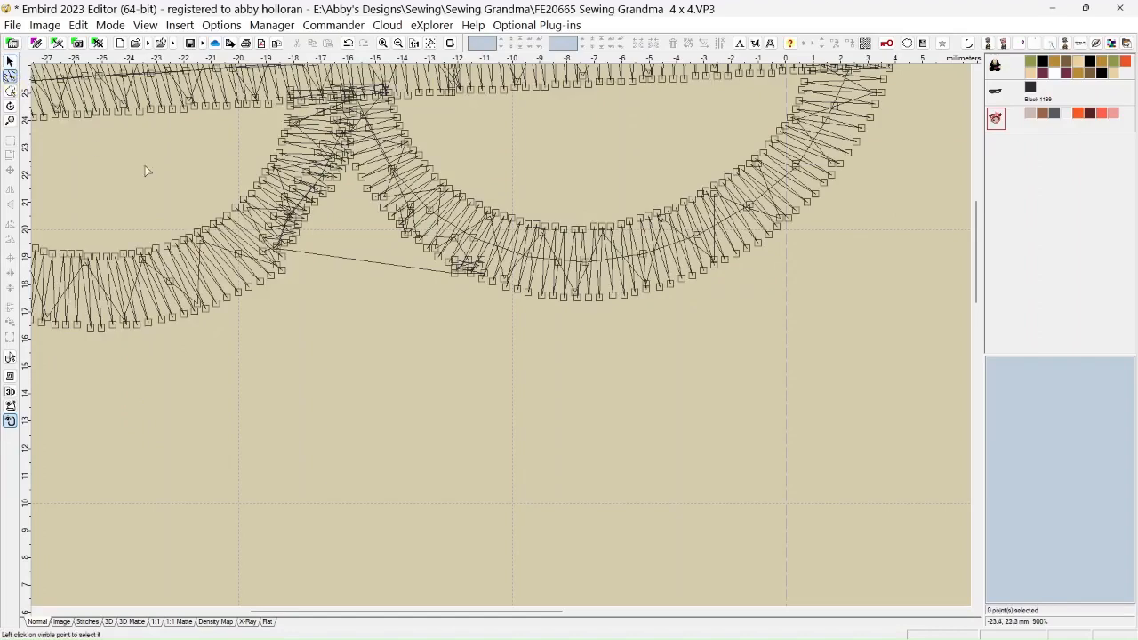
scroll(344, 213, "up", 2)
scroll(339, 207, "down", 1)
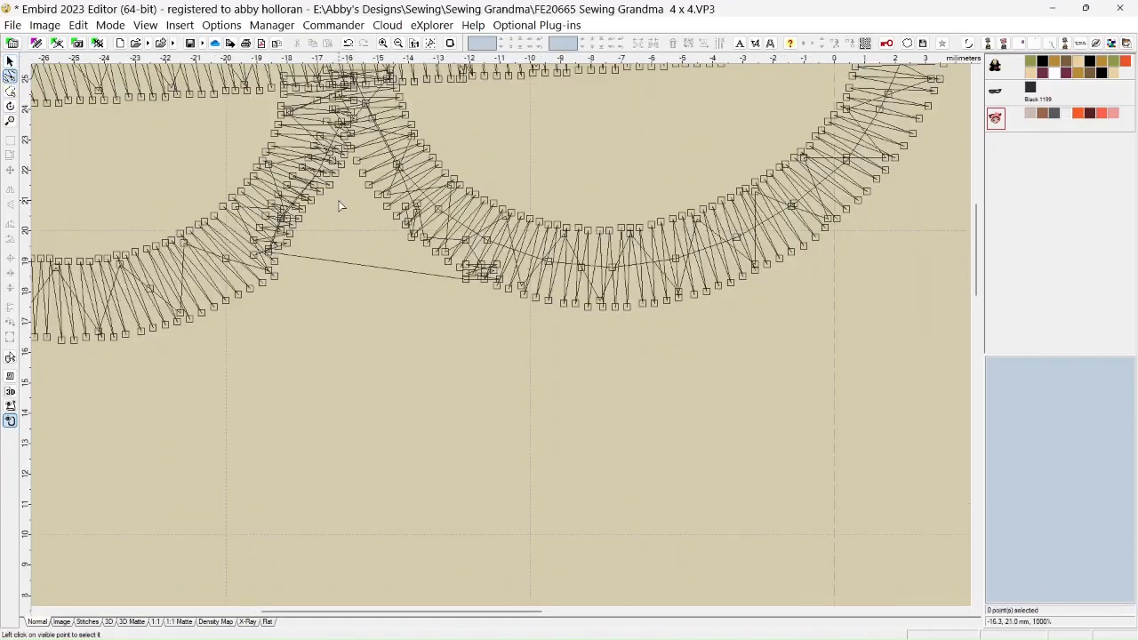
left_click_drag(979, 297, 980, 263)
scroll(399, 428, "up", 1)
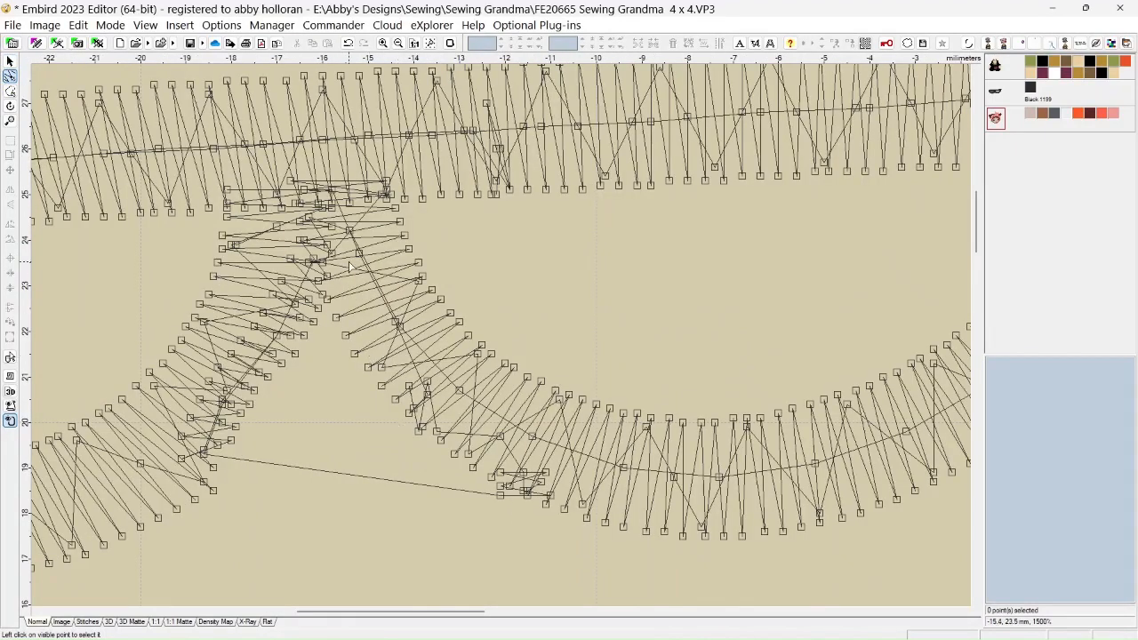
Select the leftover nose column's needle points from the glasses' bridge down the inner edge of the left lens and delete them together
left_click(310, 219)
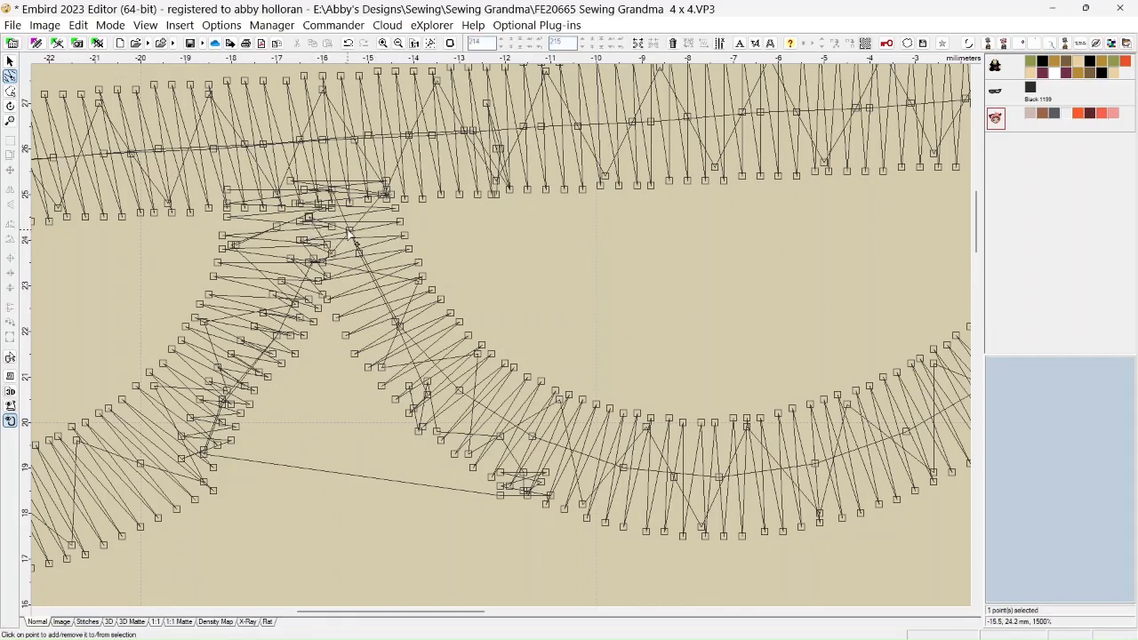
left_click(350, 232)
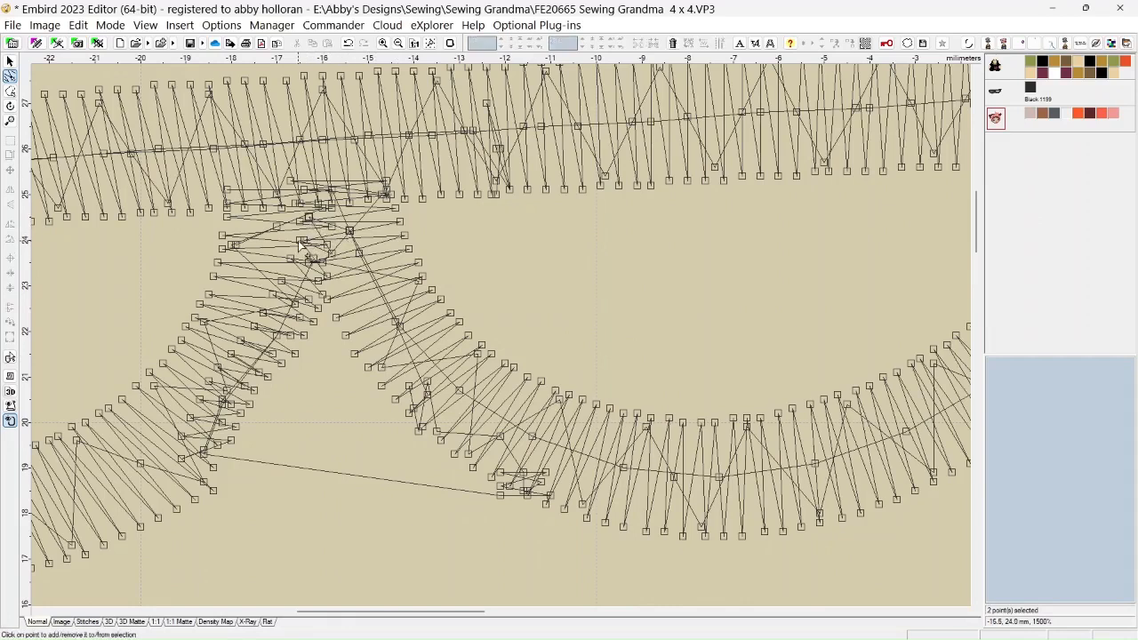
left_click(302, 240)
left_click(282, 283)
left_click(322, 296)
left_click(317, 306)
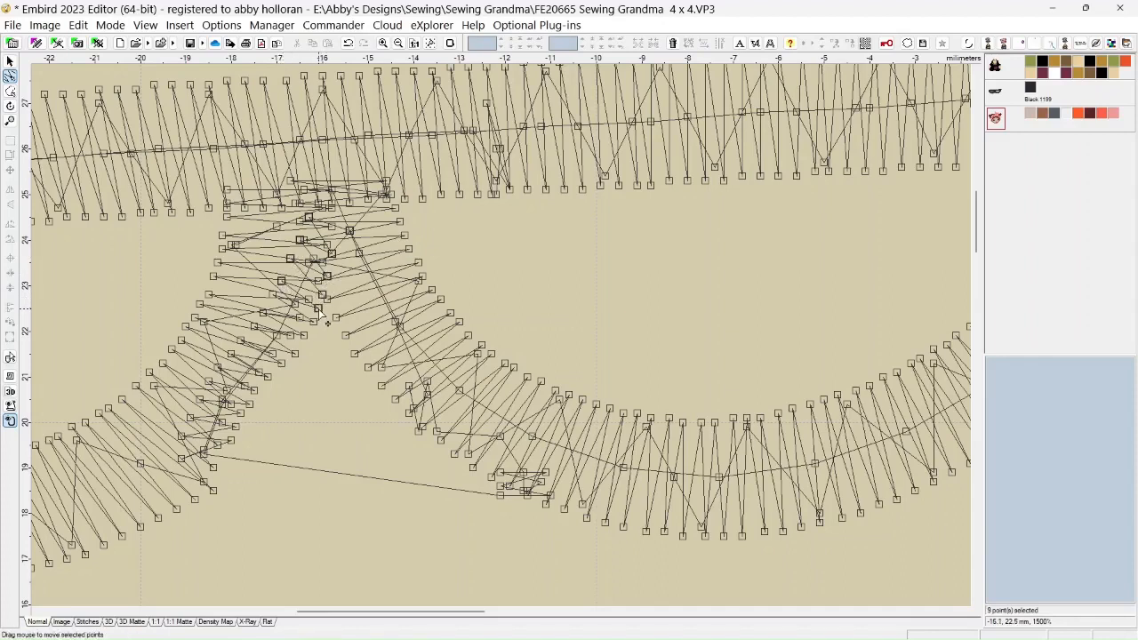
left_click(273, 294)
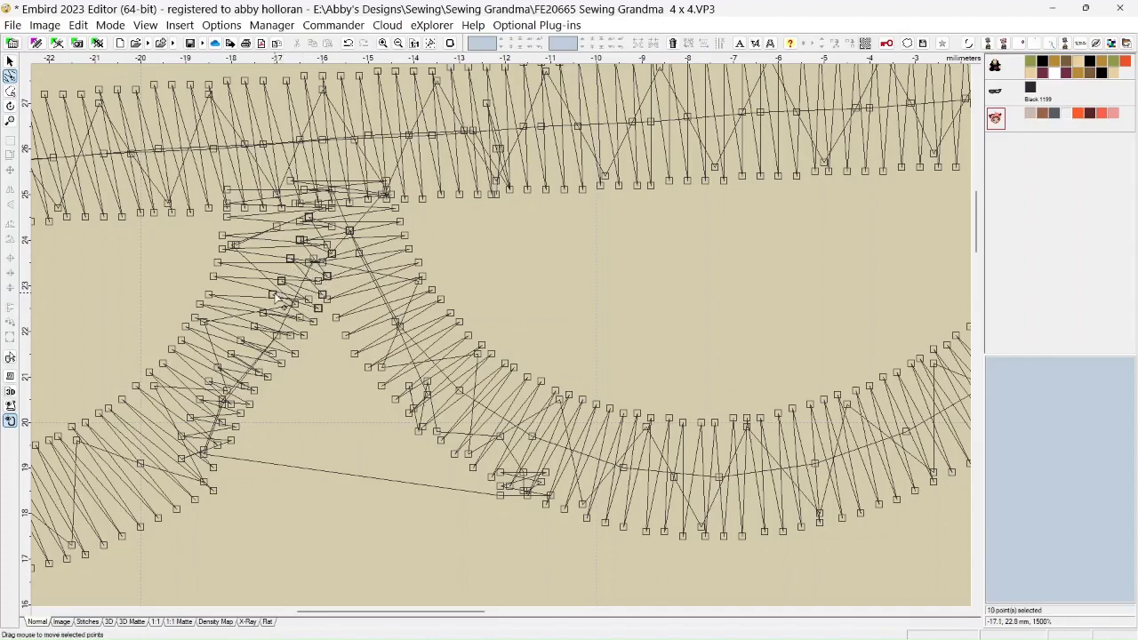
left_click(313, 321)
left_click(303, 336)
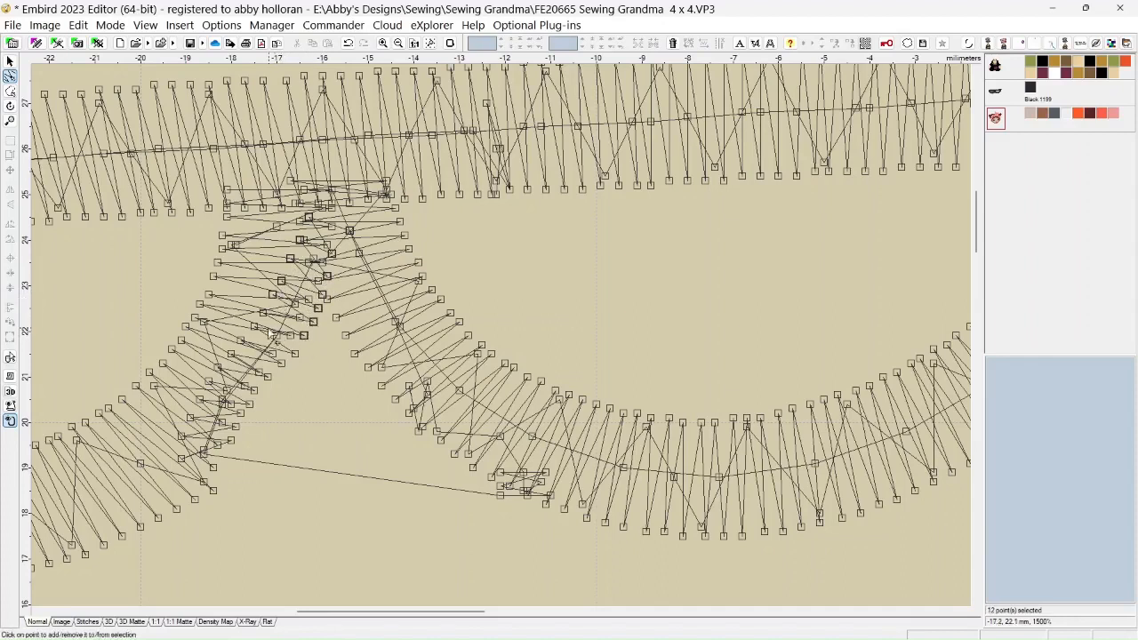
left_click(253, 325)
left_click(294, 353)
left_click(240, 340)
left_click(231, 354)
left_click(217, 367)
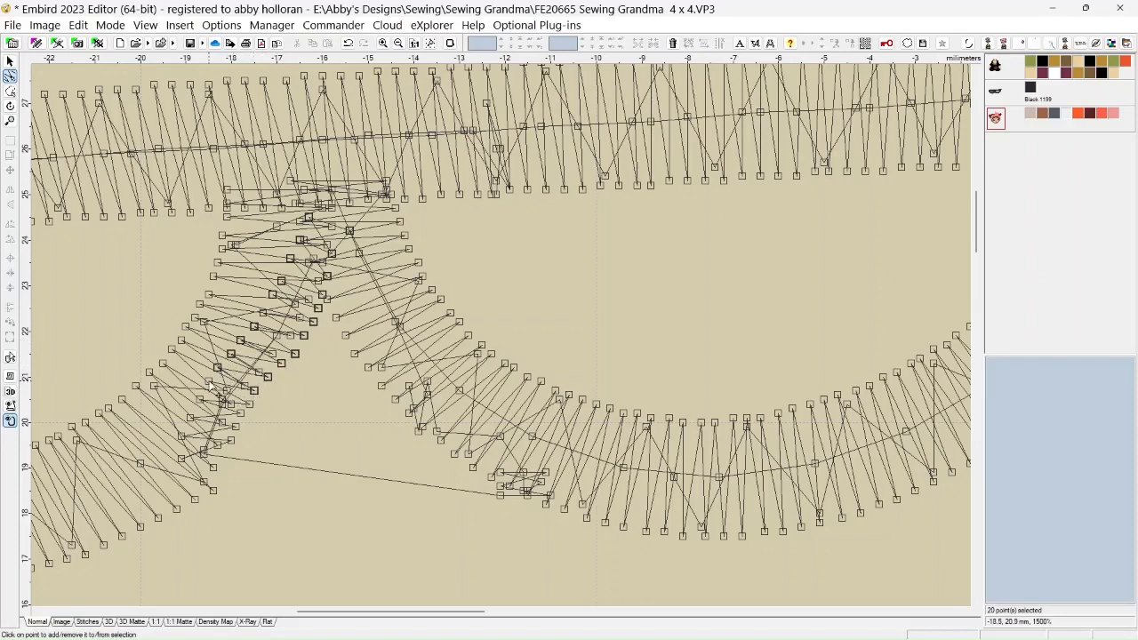
left_click(249, 404)
left_click(221, 402)
left_click(200, 400)
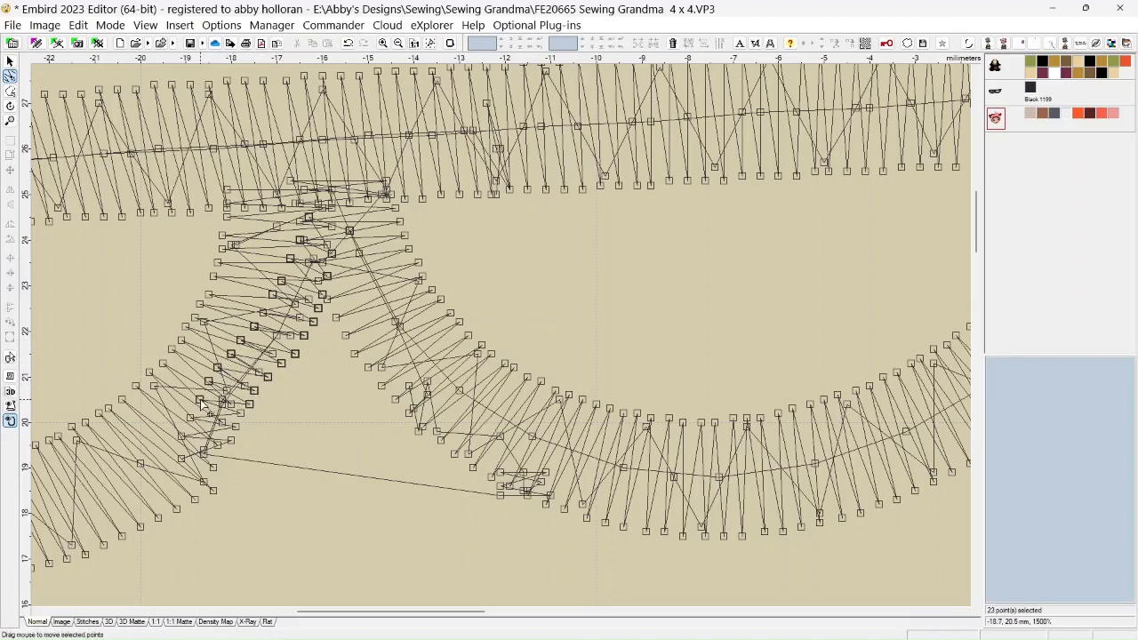
left_click(240, 412)
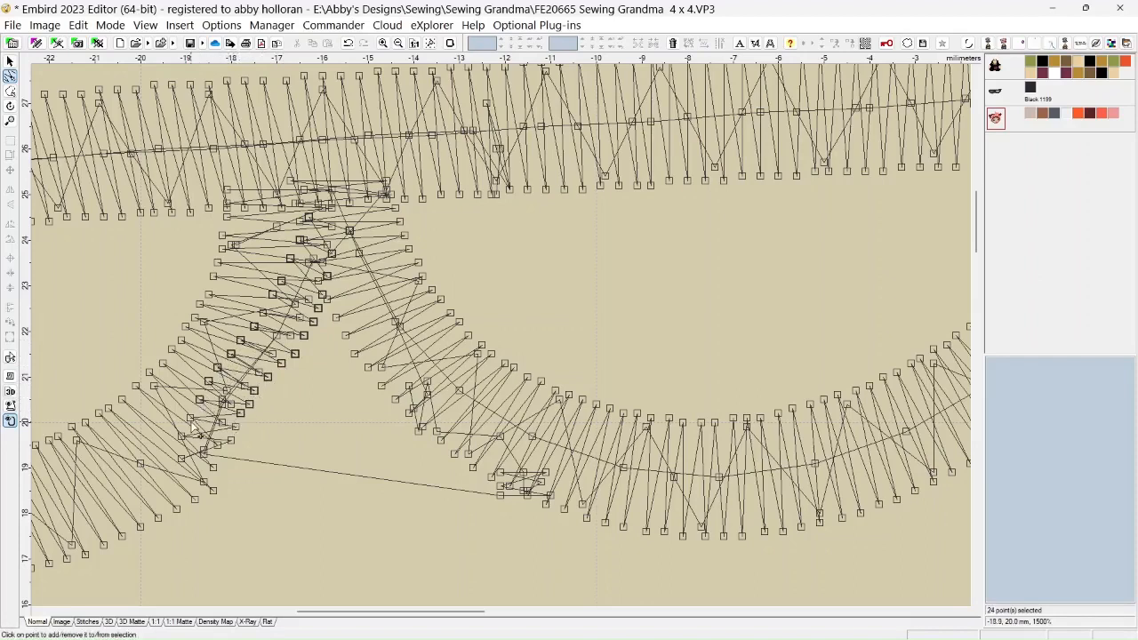
left_click(189, 418)
left_click(181, 459)
left_click(181, 435)
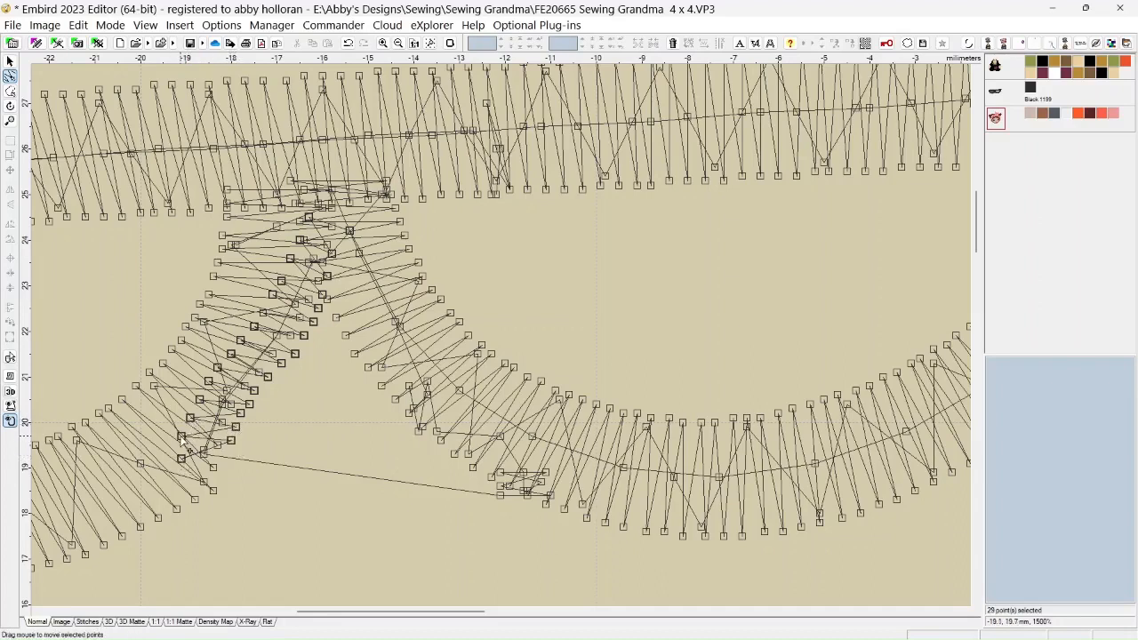
left_click(213, 491)
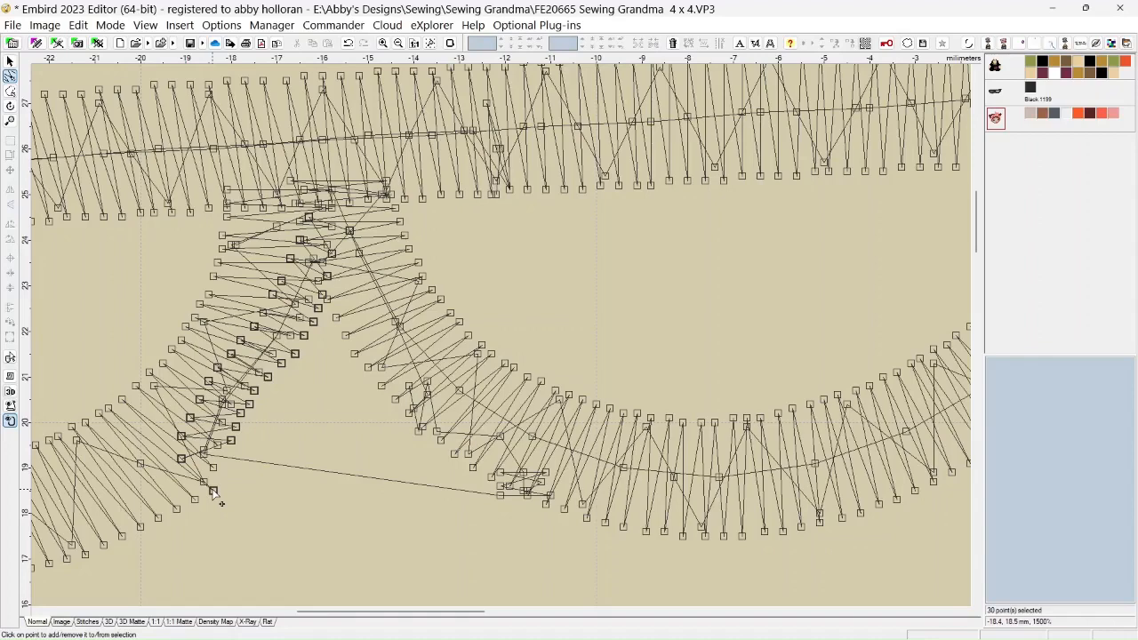
key("Delete")
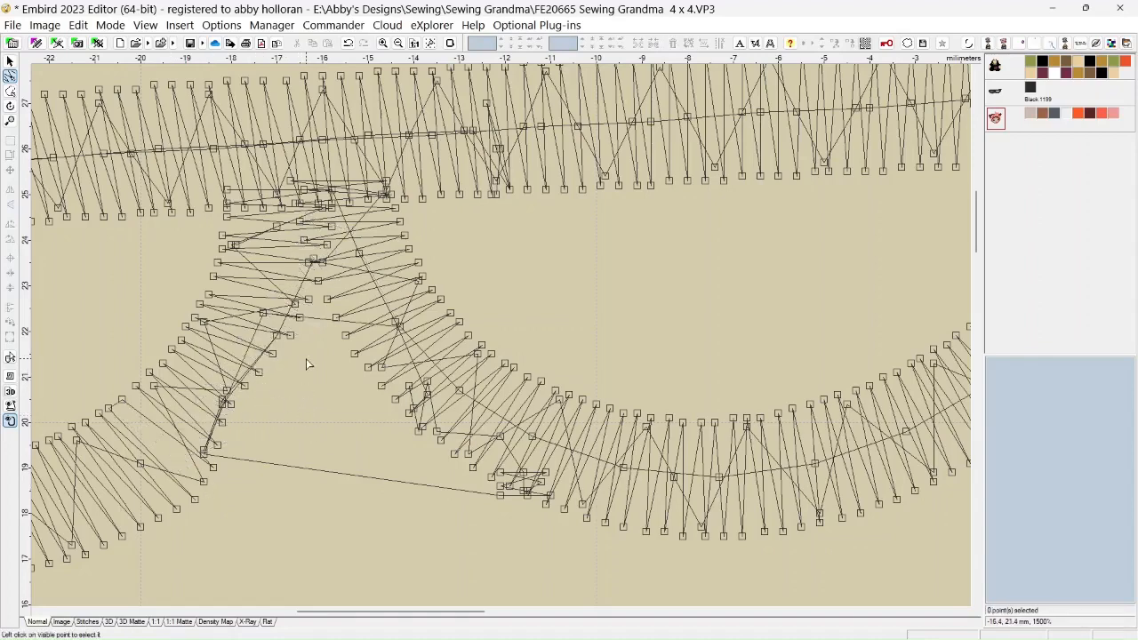
Delete the stray needle points beside the left lens at about -16.2, 23.5 mm, -17.3, 22.5 mm and -17.0, 21.9 mm individually
scroll(306, 364, "up", 1)
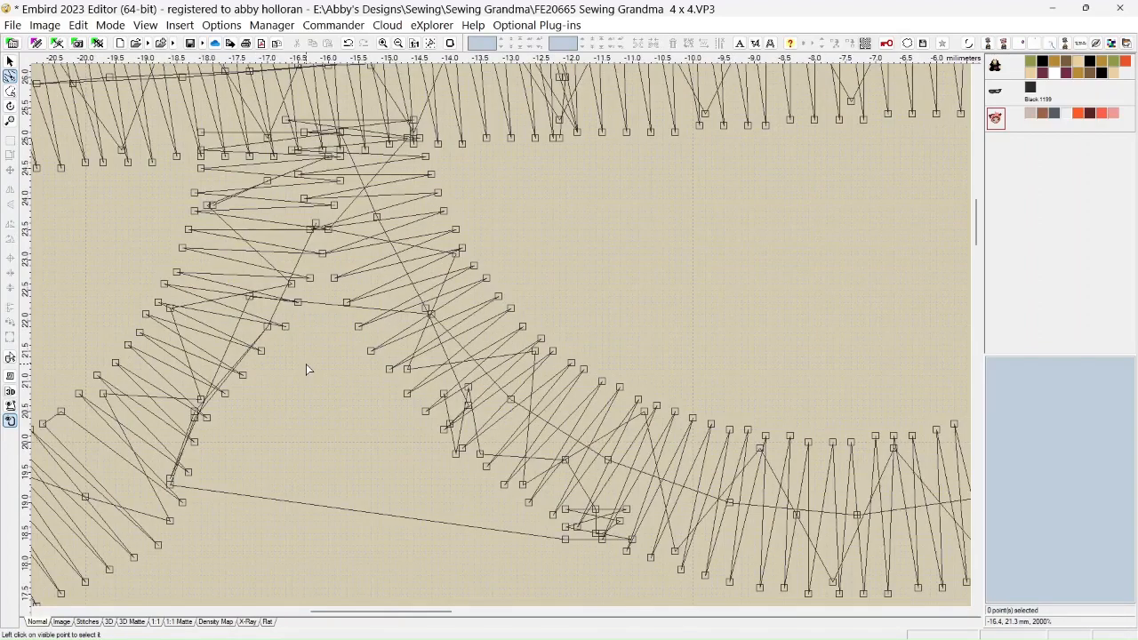
left_click(316, 227)
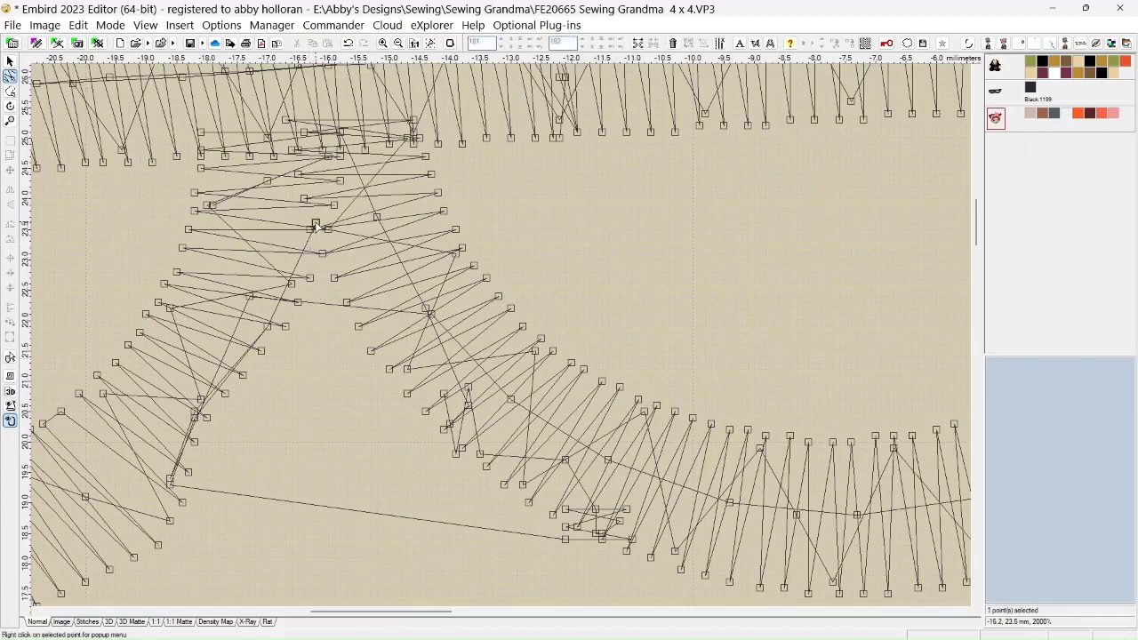
key("Delete")
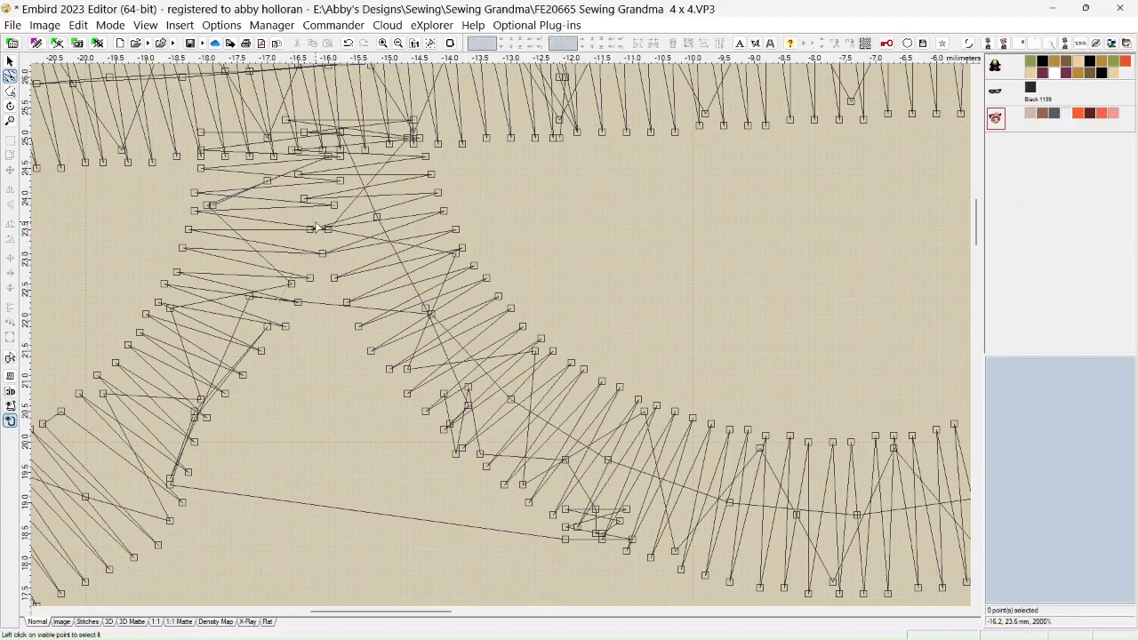
left_click(250, 298)
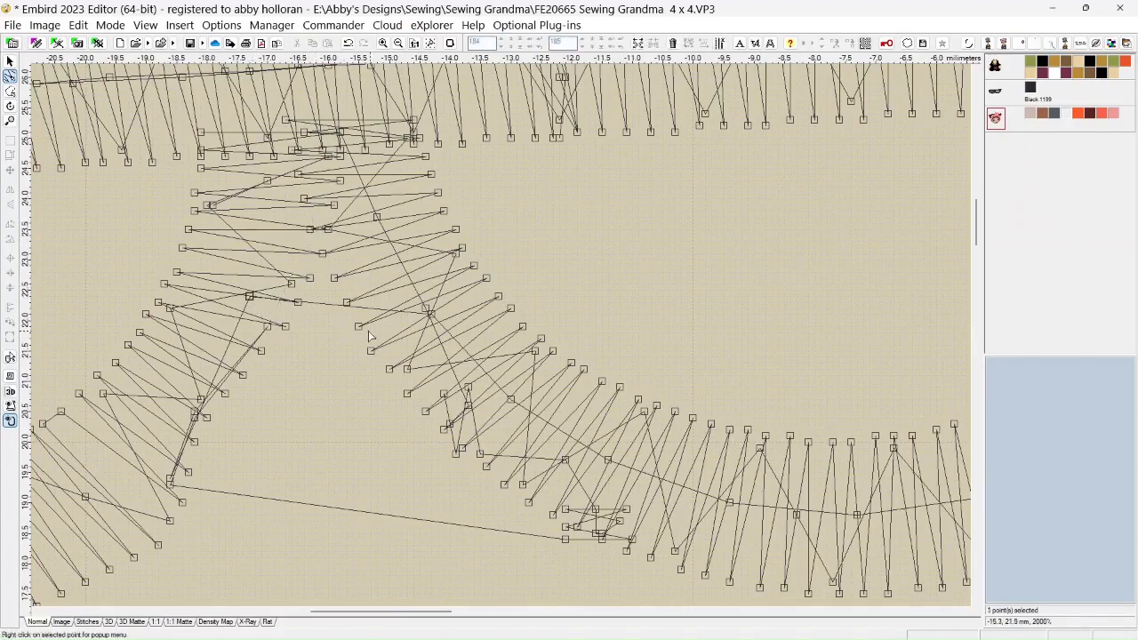
key("Delete")
left_click(266, 327)
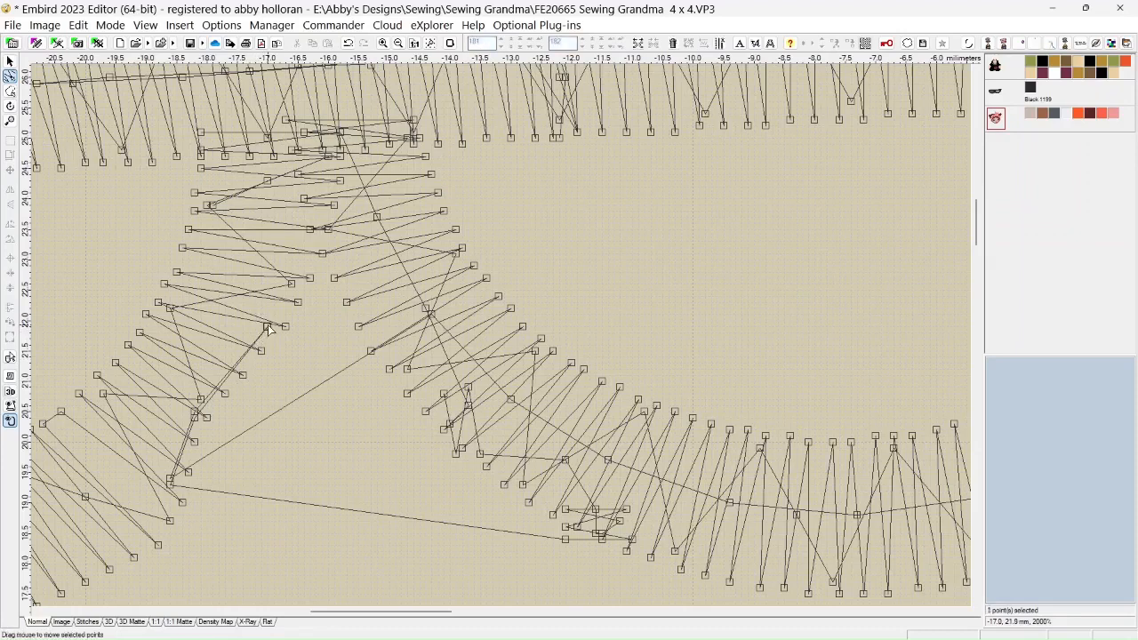
key("Delete")
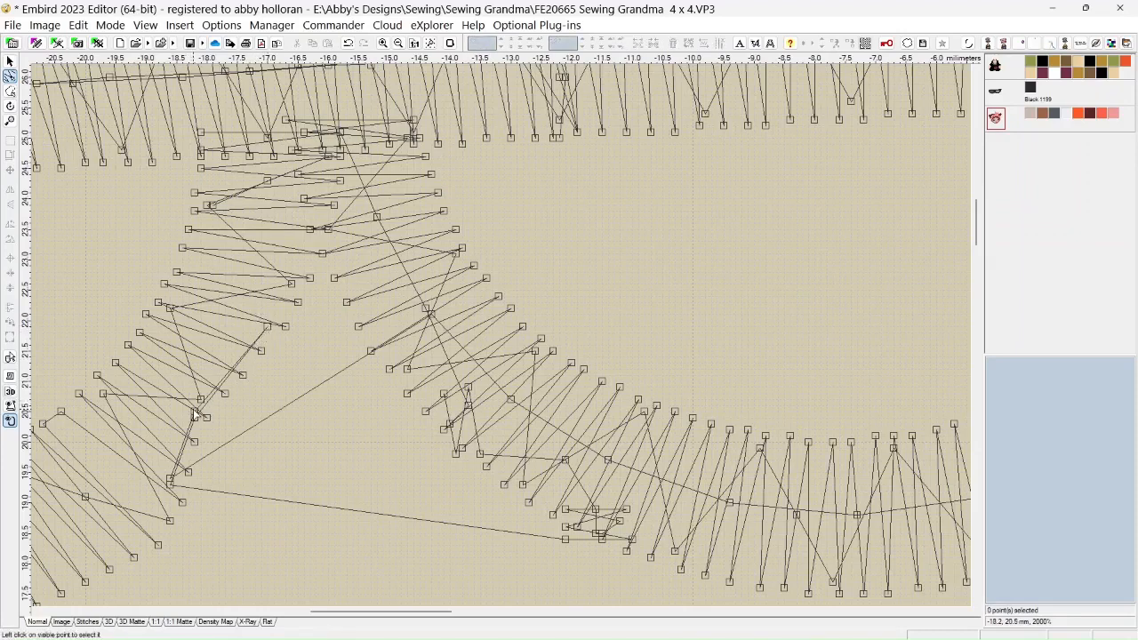
Remove the remaining nose points between about -17.0, 21.9 mm and -18.6, 19.2 mm, including those linking the left lens to the right one
left_click(195, 413)
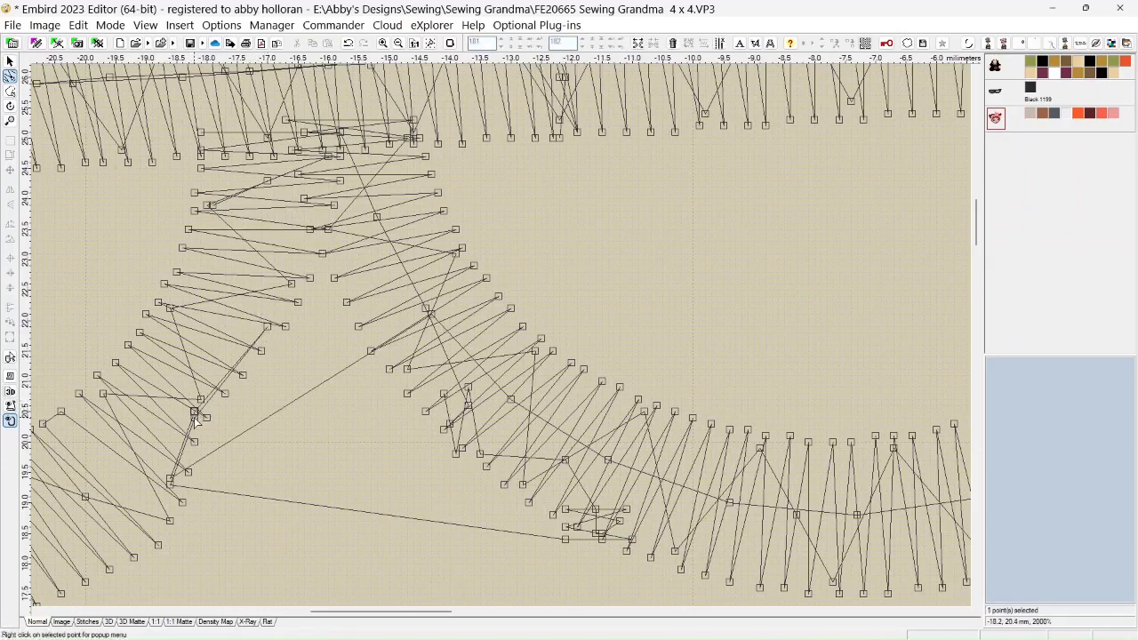
key("Delete")
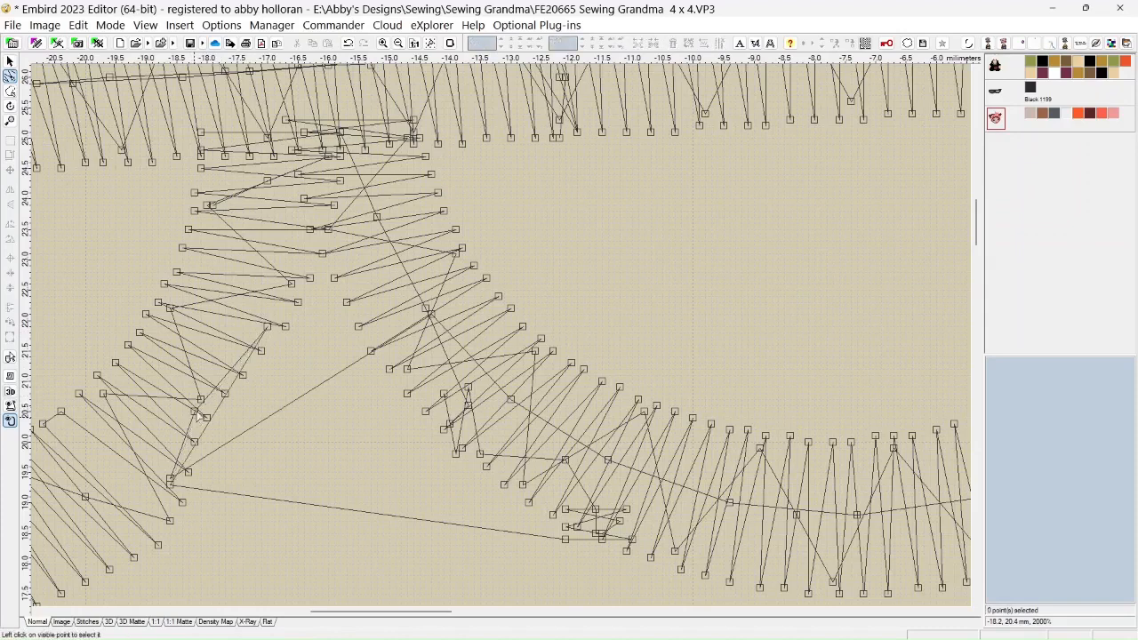
left_click(267, 327)
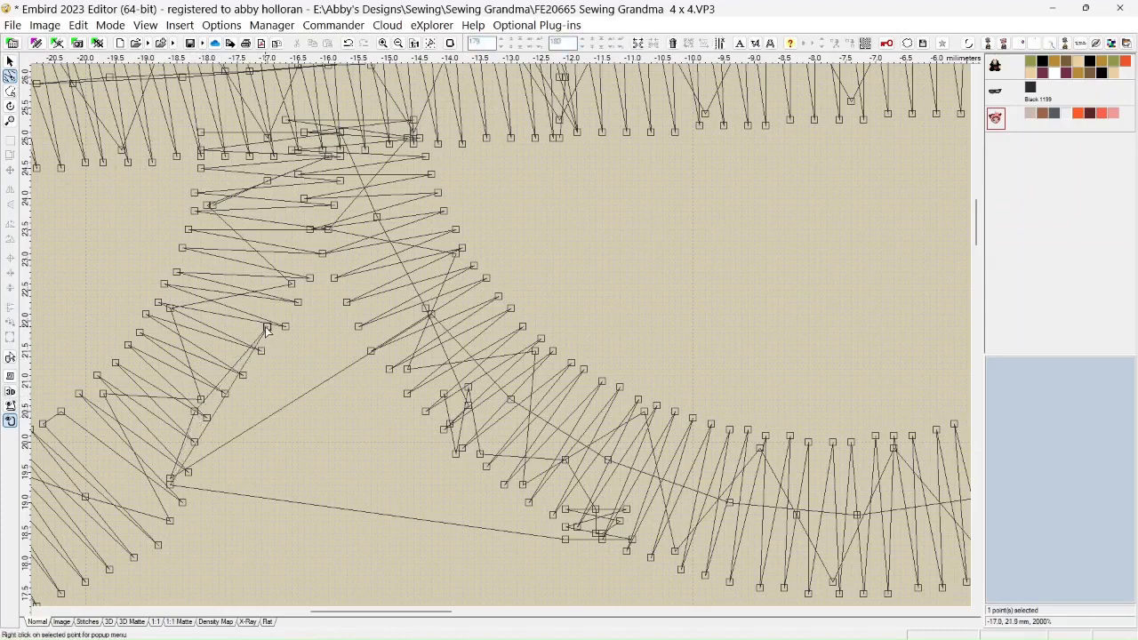
left_click_drag(266, 327, 194, 413)
key("Delete")
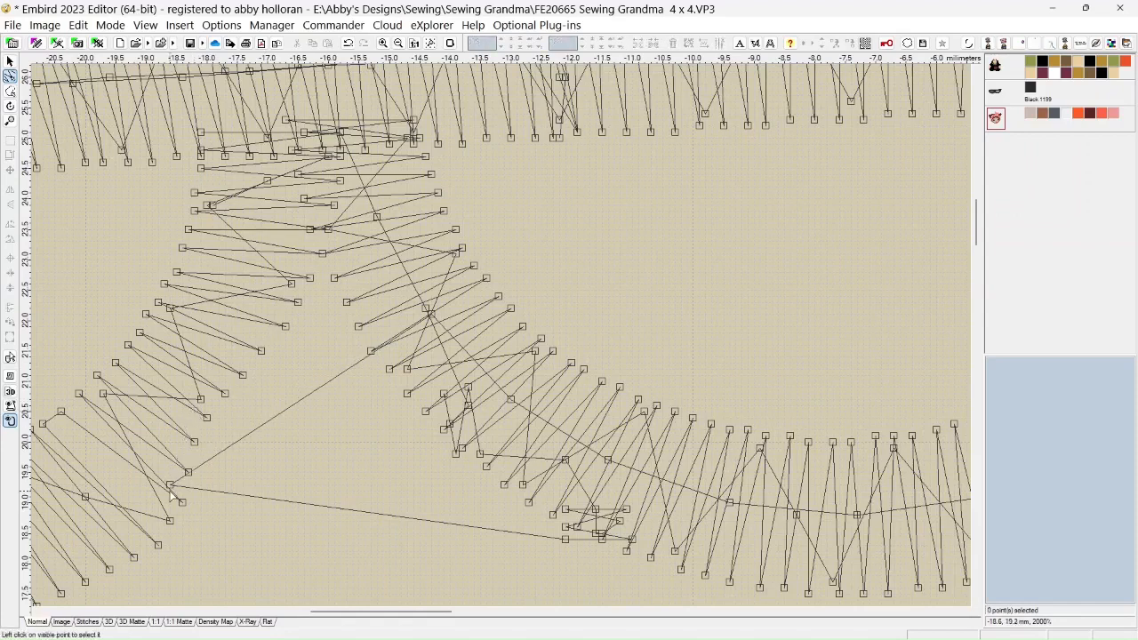
left_click(170, 485)
key("Delete")
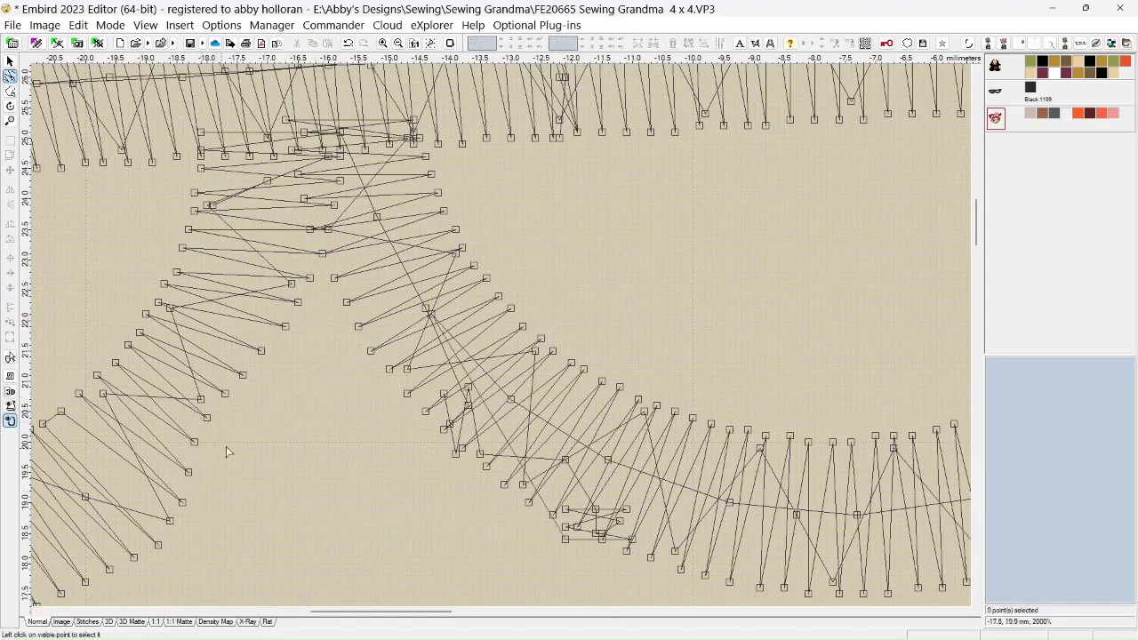
Select the leftover nose points between about -14.1, 20.8 mm and -11.0, 18.4 mm on the right lens and delete them together
left_click(444, 397)
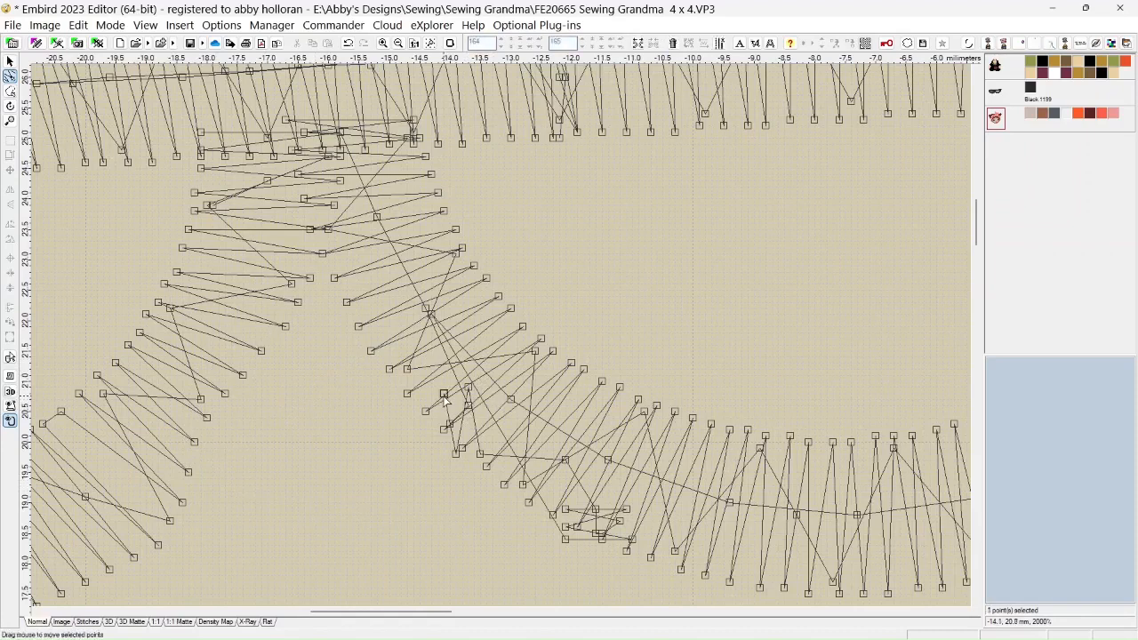
left_click(456, 455)
left_click(468, 388)
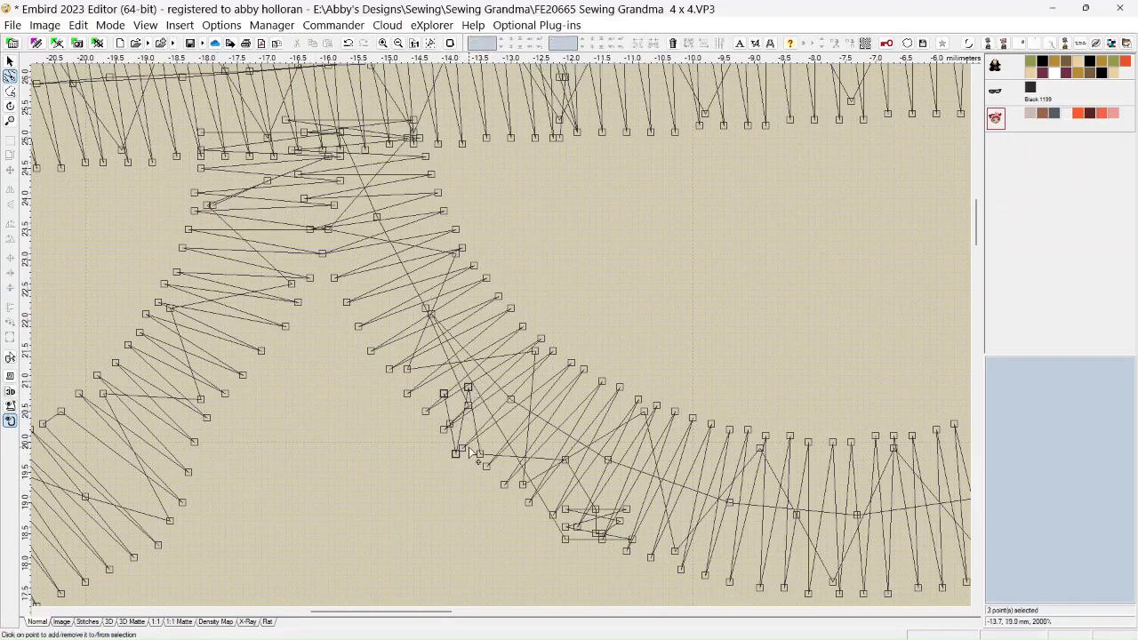
left_click(479, 454)
left_click(564, 459)
left_click(564, 508)
left_click(594, 508)
left_click(626, 509)
left_click(619, 520)
left_click(565, 526)
left_click(564, 537)
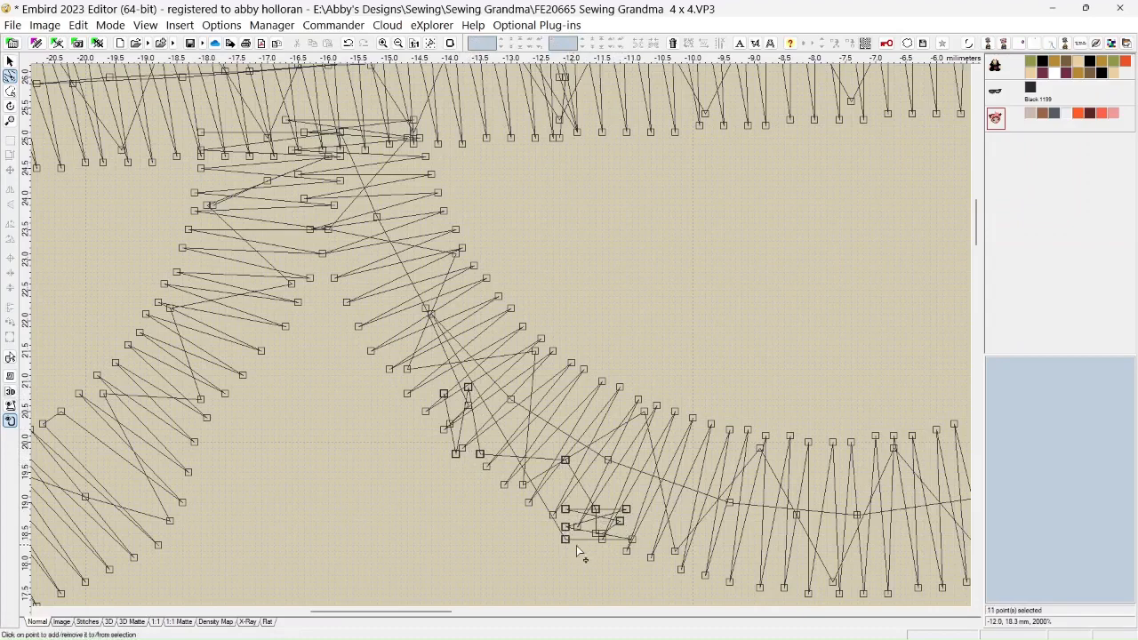
left_click(631, 539)
left_click(599, 533)
key("Delete")
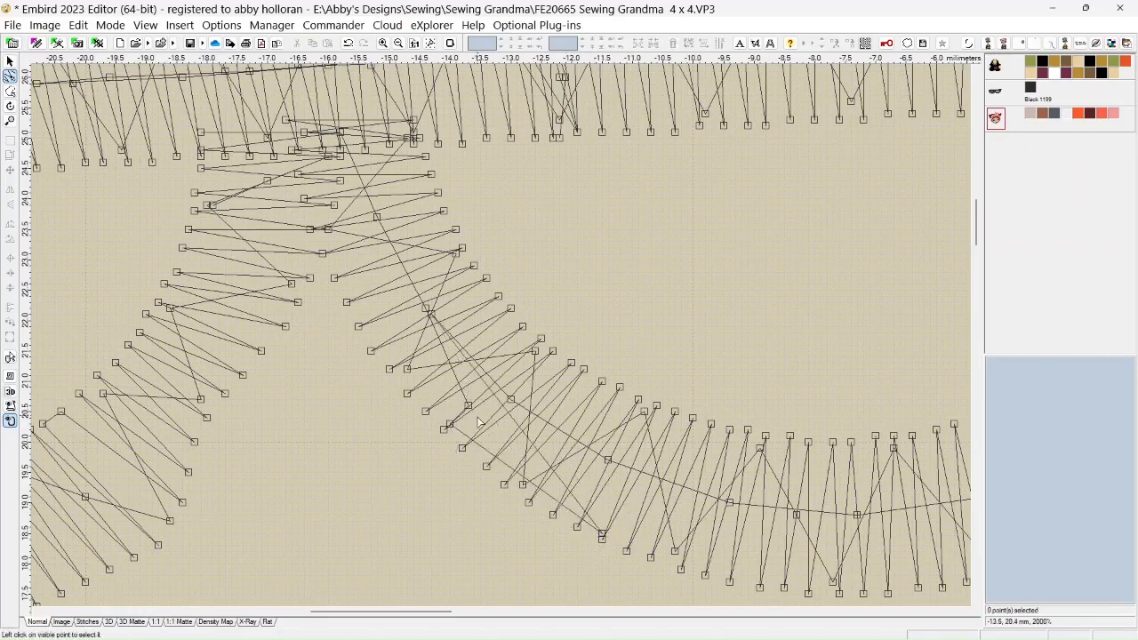
Delete the stray needle points on the right lens at about -14.0, 20.3 mm, -11.5, 18.5 mm and -13.7, 20.6 mm individually
left_click(450, 425)
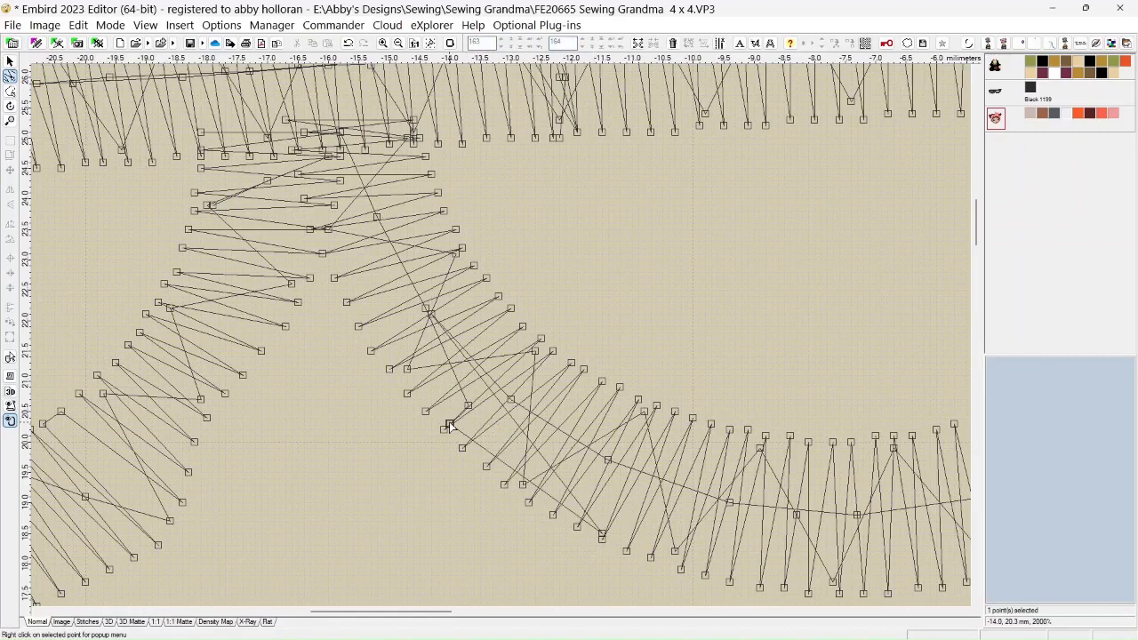
key("Delete")
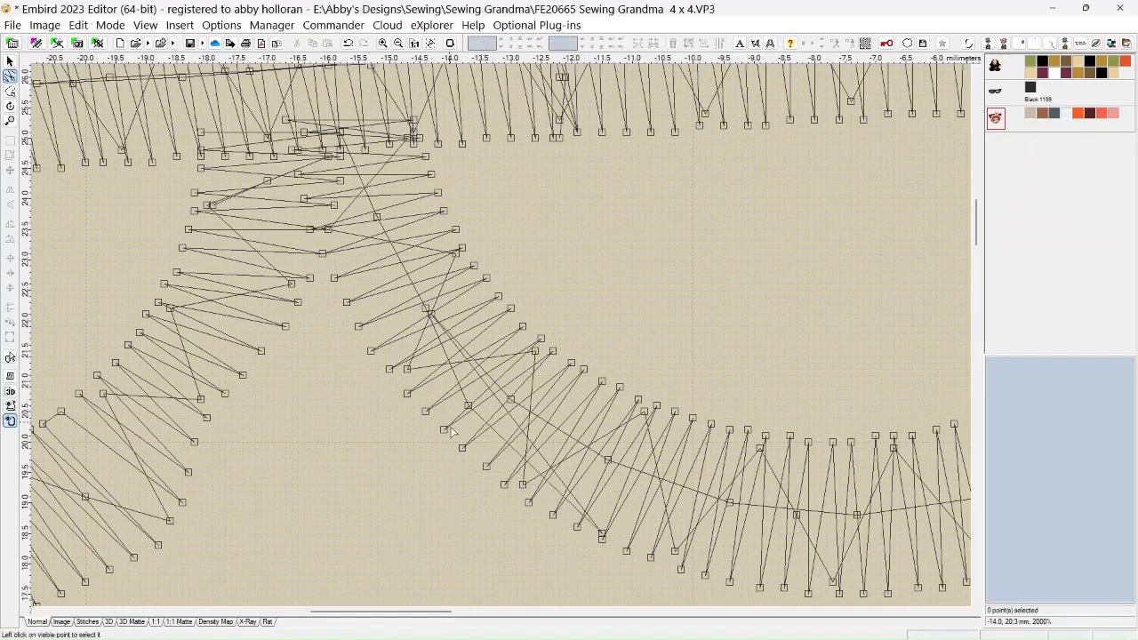
left_click(601, 534)
key("Delete")
left_click(469, 407)
key("Delete")
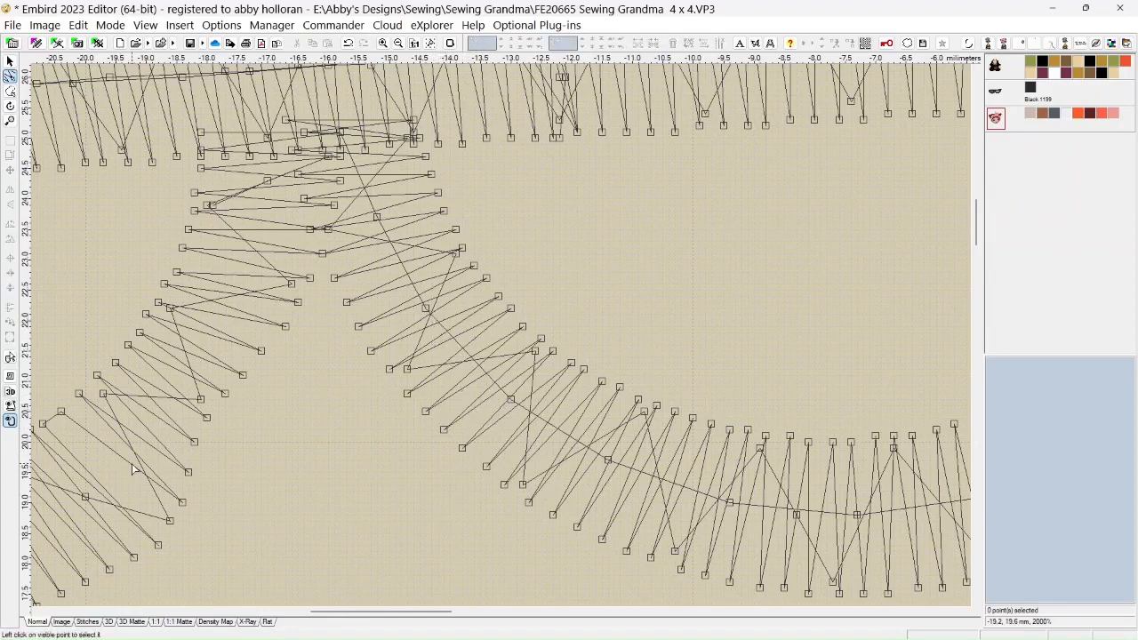
Insert two needle points after the left lens's point at about -20.4, 20.5 mm, adjust the stitches there and delete the surplus point
scroll(131, 470, "down", 2)
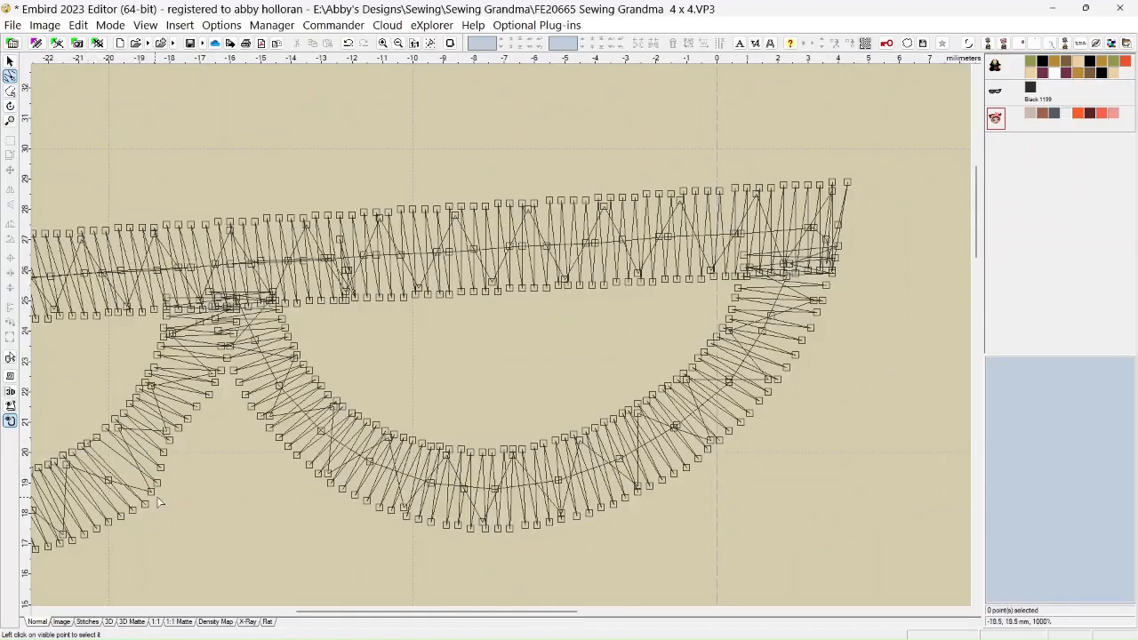
left_click_drag(325, 613, 254, 612)
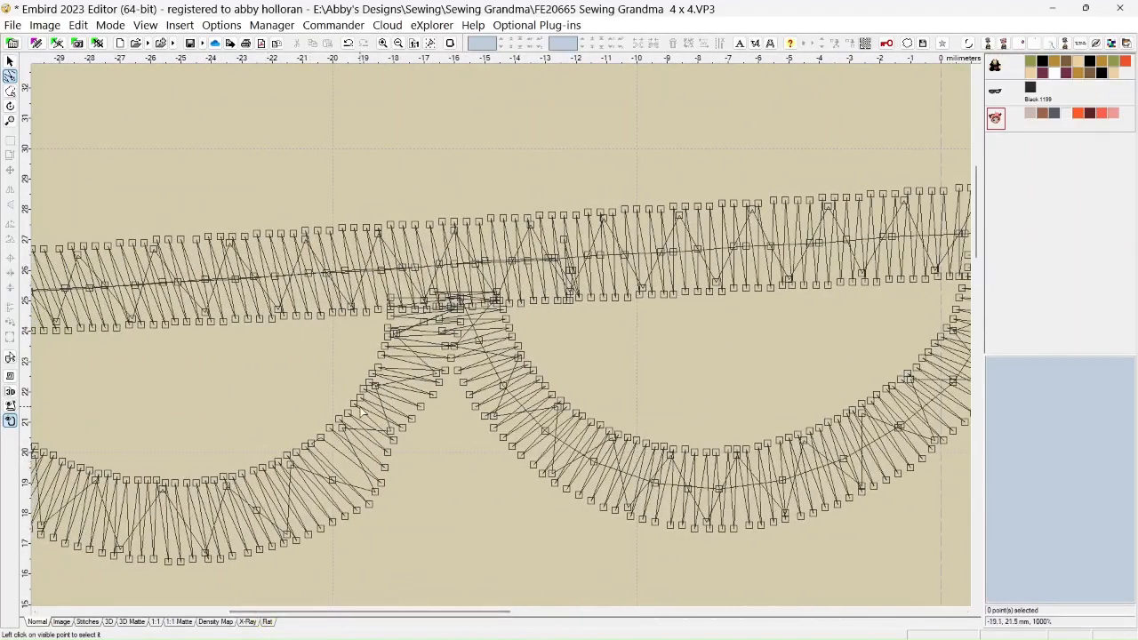
scroll(360, 410, "up", 2)
scroll(375, 463, "down", 1)
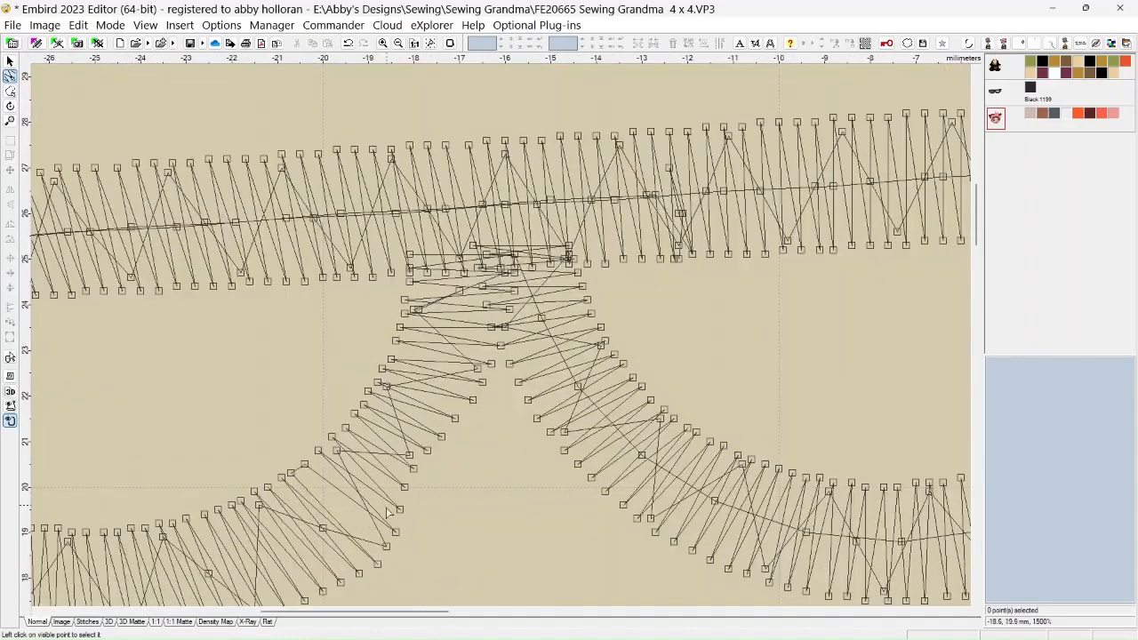
left_click(304, 465)
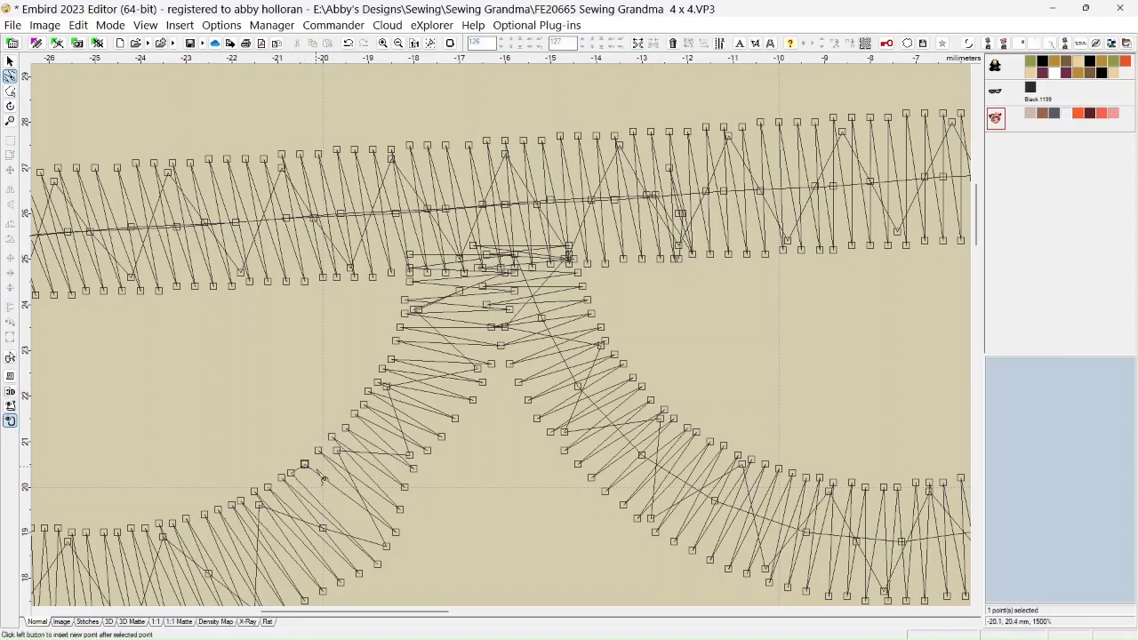
left_click(319, 479)
left_click(336, 491)
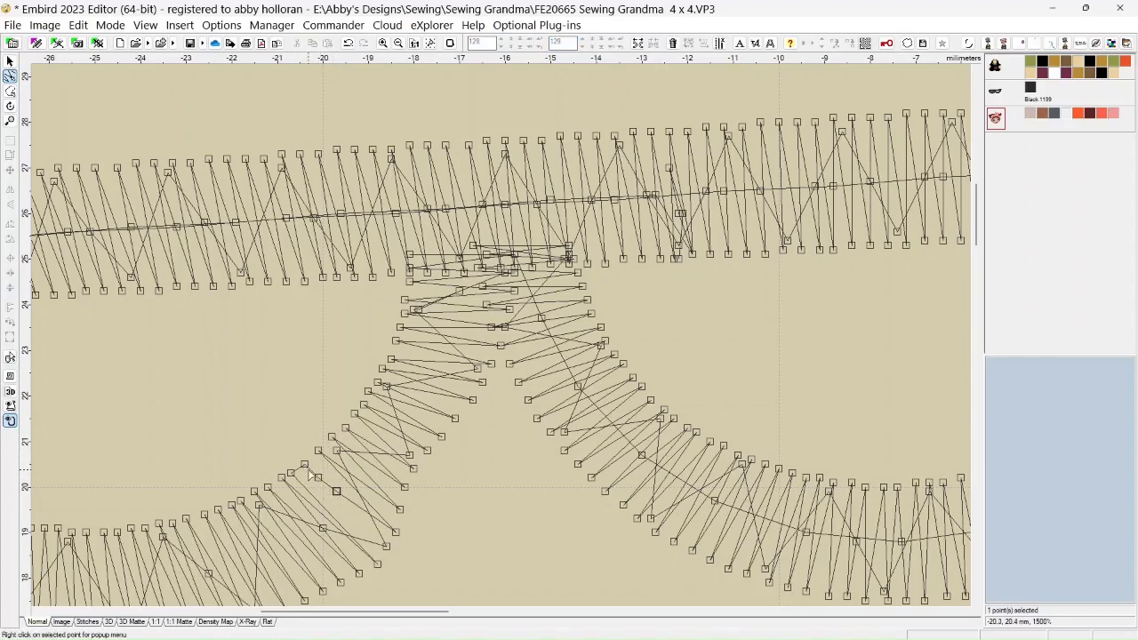
left_click_drag(304, 466, 341, 487)
key("Delete")
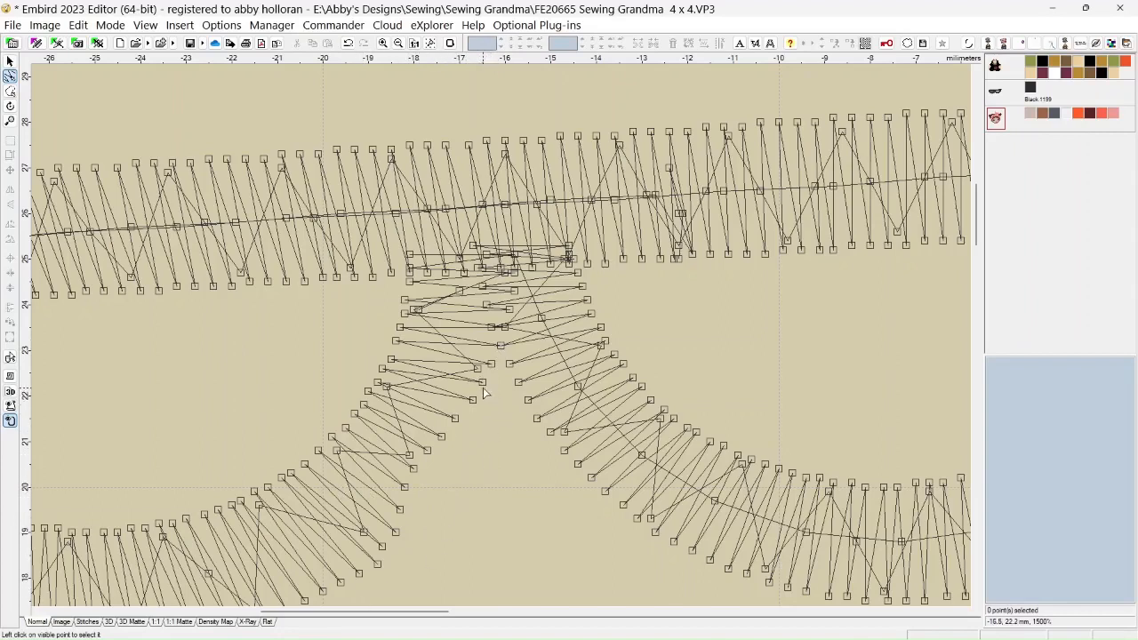
Select five neighbouring needle points on the left lens's nose-side edge, starting at about -18.3, 19.5 mm, and shift them together slightly towards the nose
left_click(400, 512)
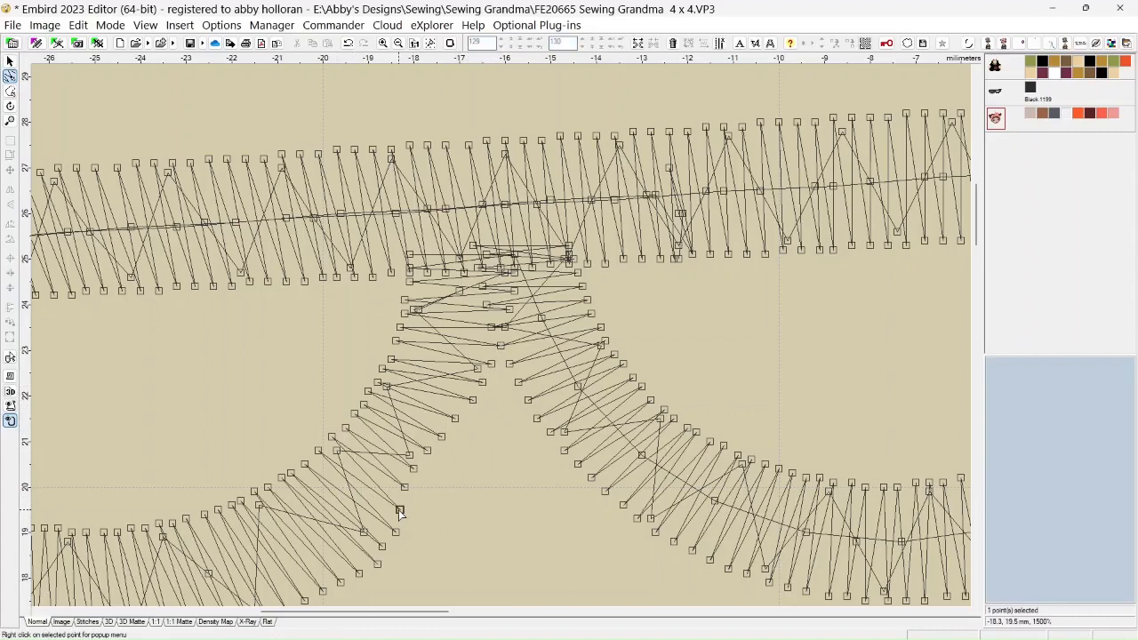
left_click(406, 488, "ctrl")
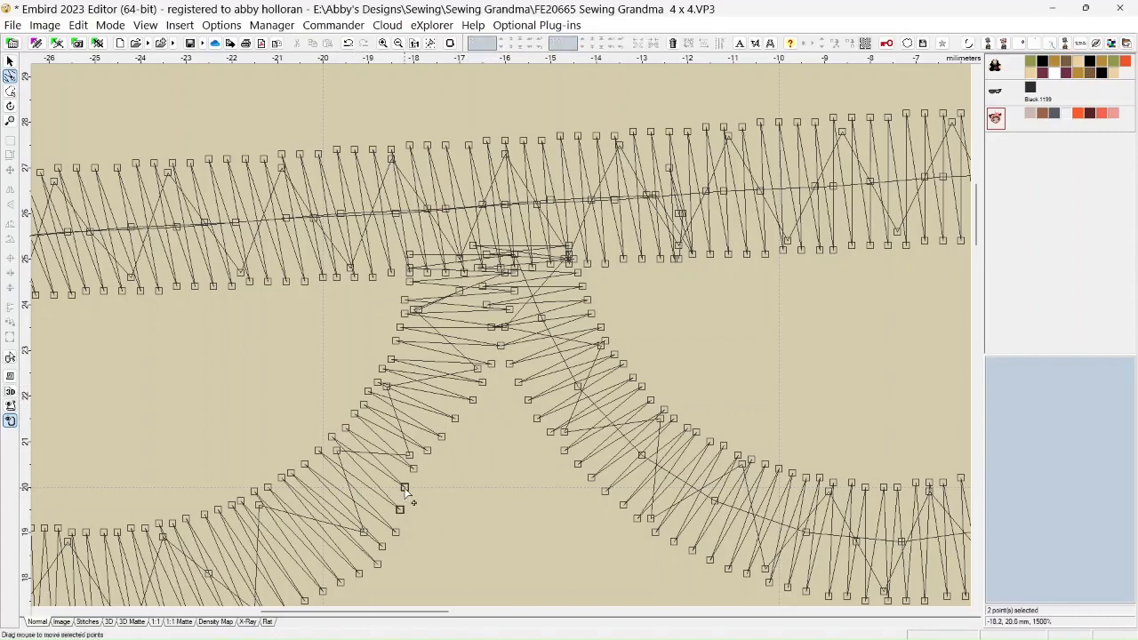
left_click(413, 468, "ctrl")
left_click(426, 450, "ctrl")
left_click(441, 437, "ctrl")
left_click_drag(414, 472, 429, 481)
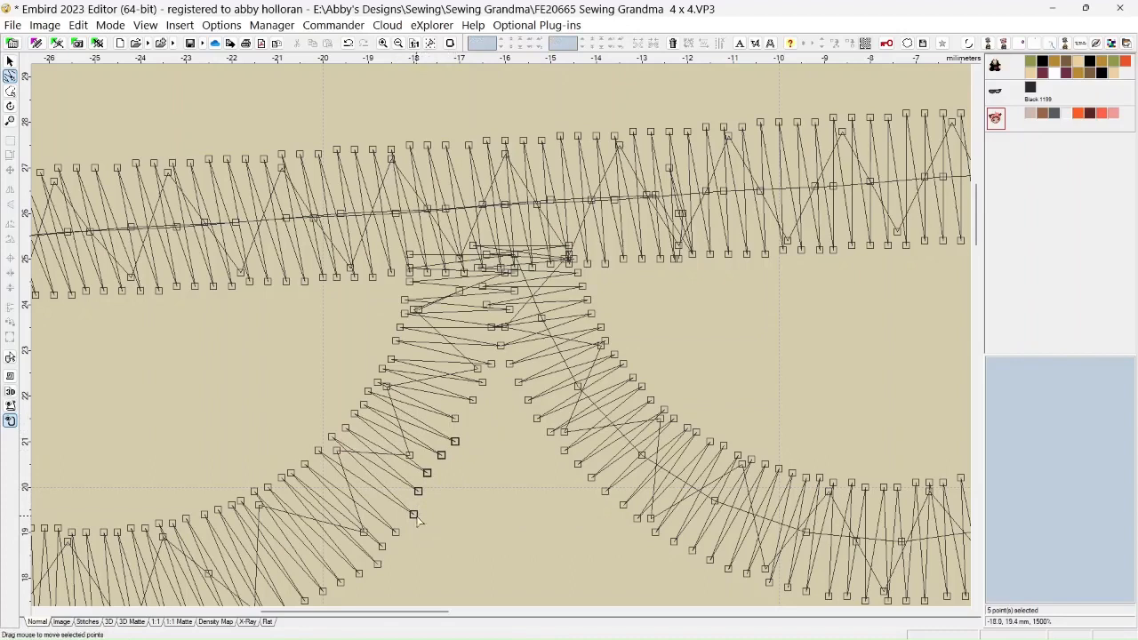
left_click_drag(418, 523, 423, 527)
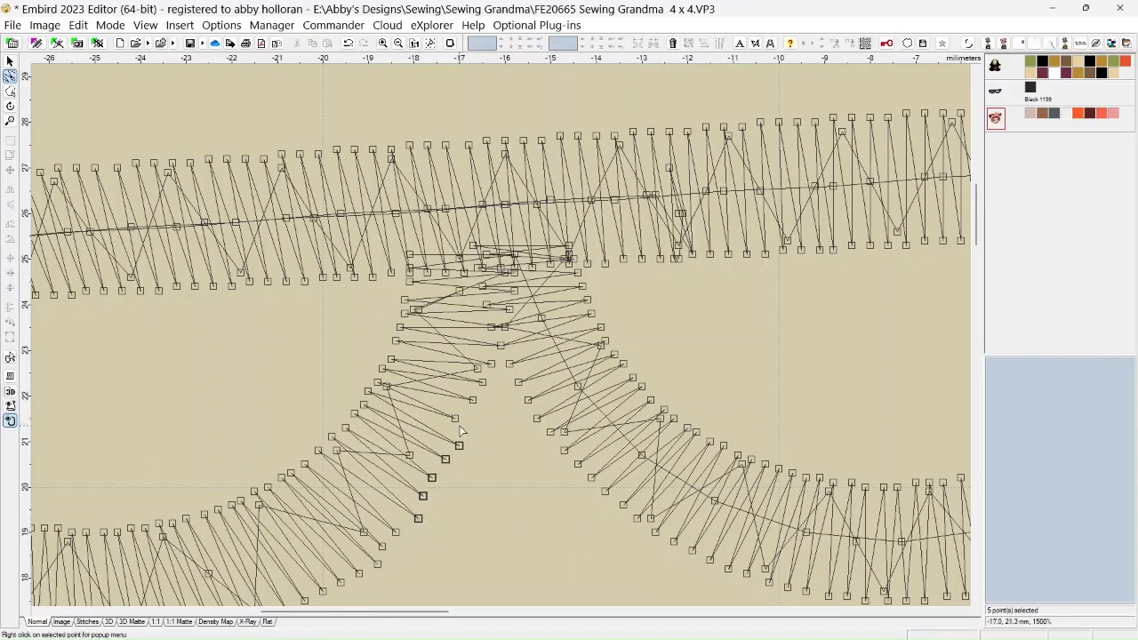
left_click(449, 514)
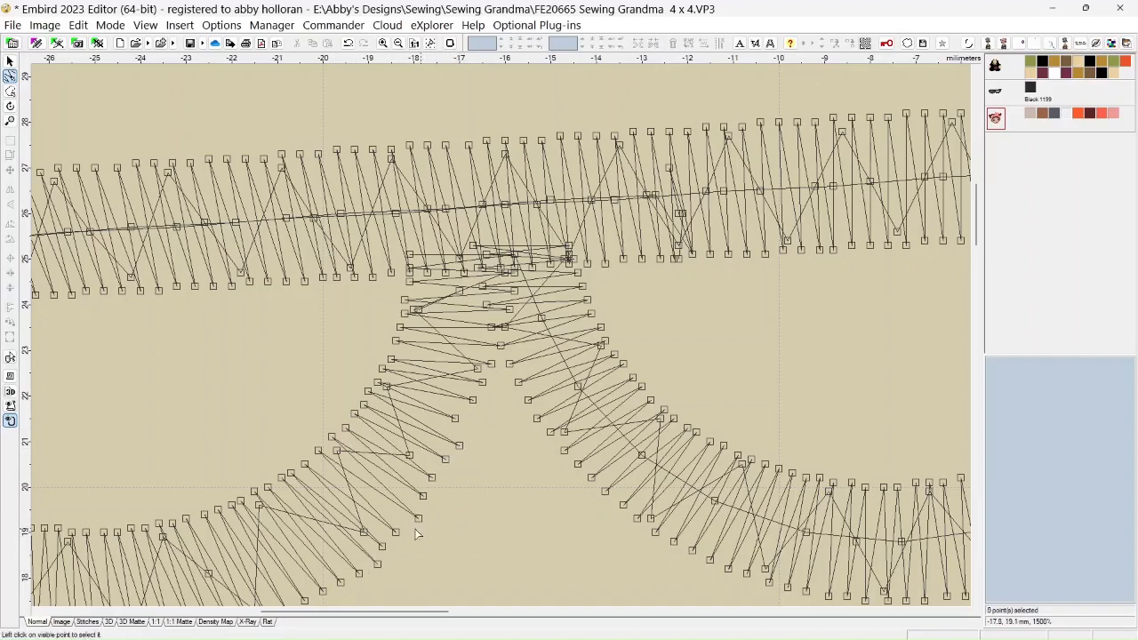
Reposition individual points along the left lens's nose-side edge between about -18.5, 18.6 mm and -16.6, 22.0 mm and check them in 3D Matte
left_click_drag(382, 551, 482, 403)
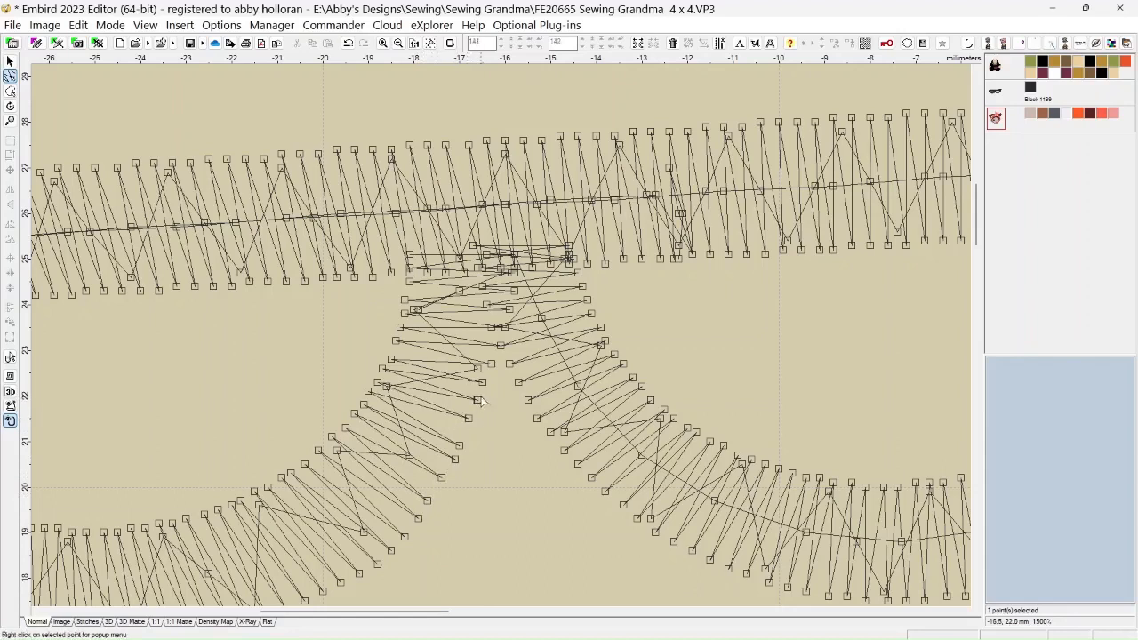
left_click_drag(442, 478, 463, 439)
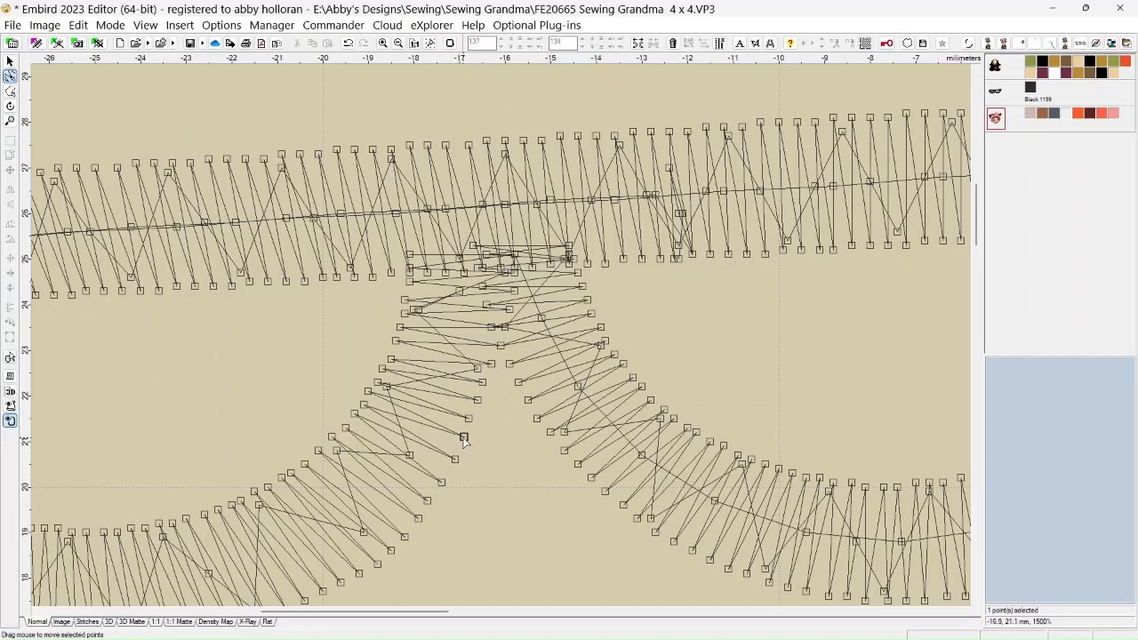
left_click_drag(427, 502, 420, 524)
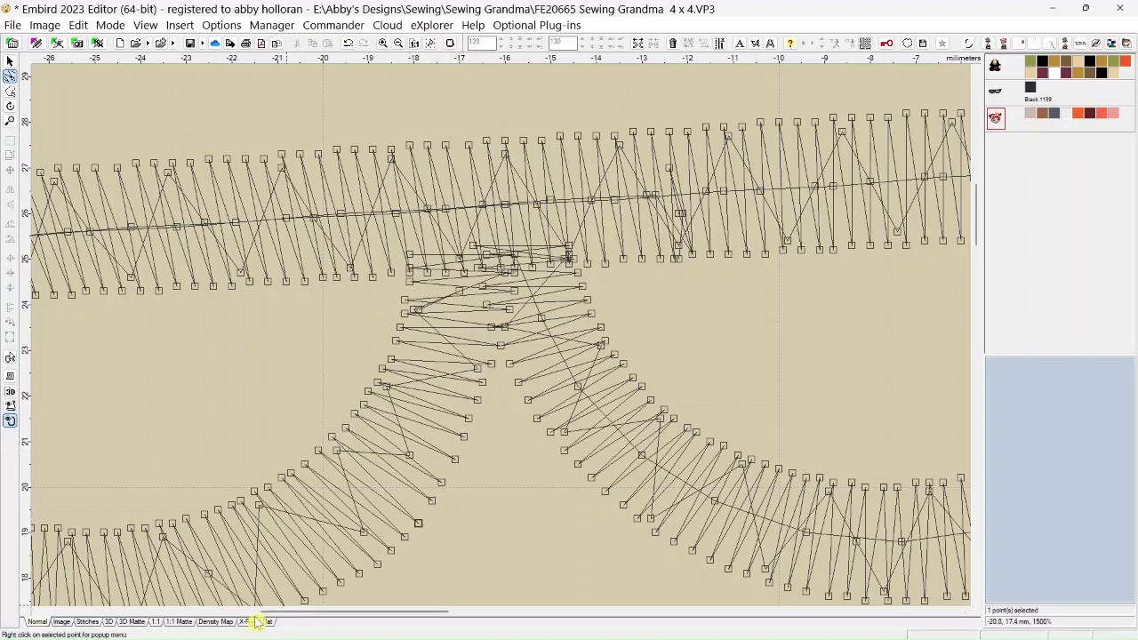
left_click(135, 622)
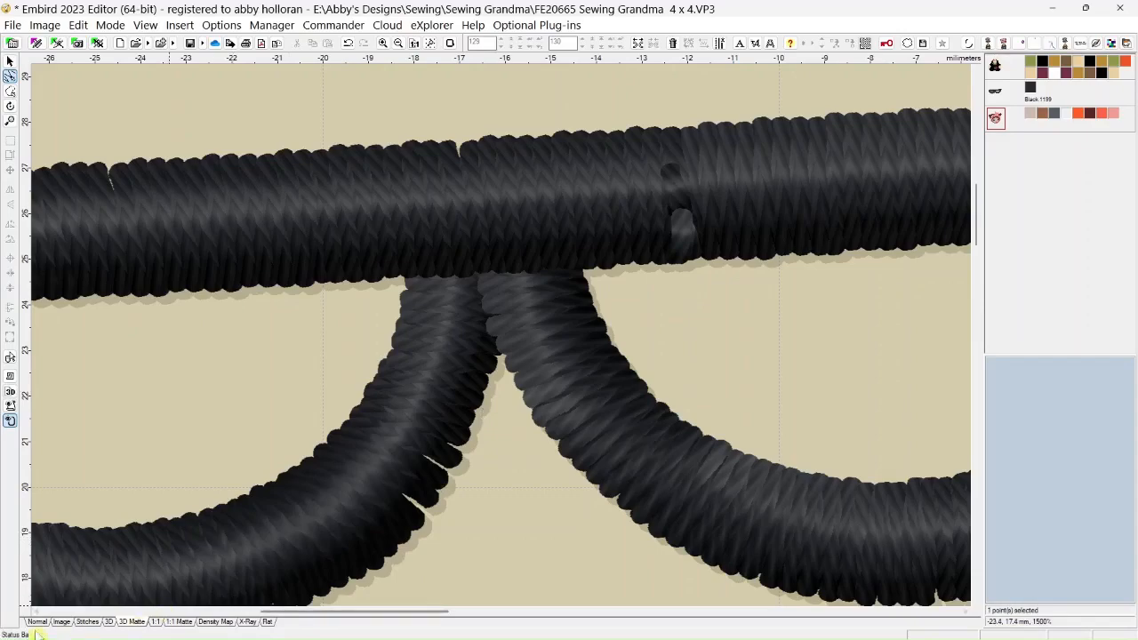
Return to Normal view and even out the nose-side points between about -18.0, 19.2 mm and -17.1, 20.7 mm
left_click(37, 622)
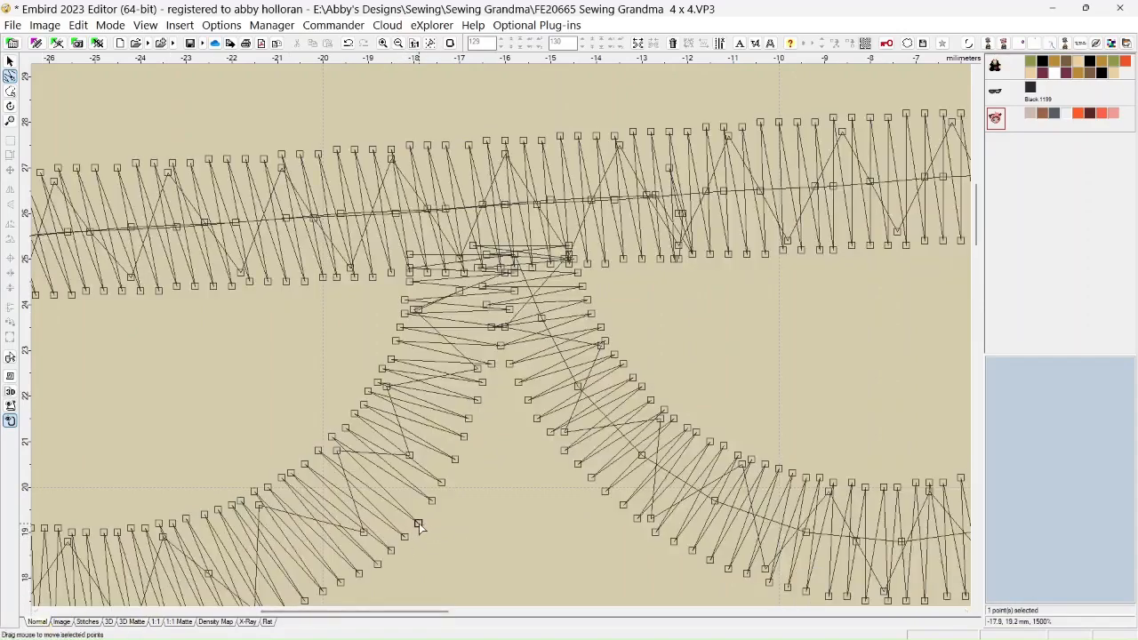
left_click_drag(418, 524, 455, 456)
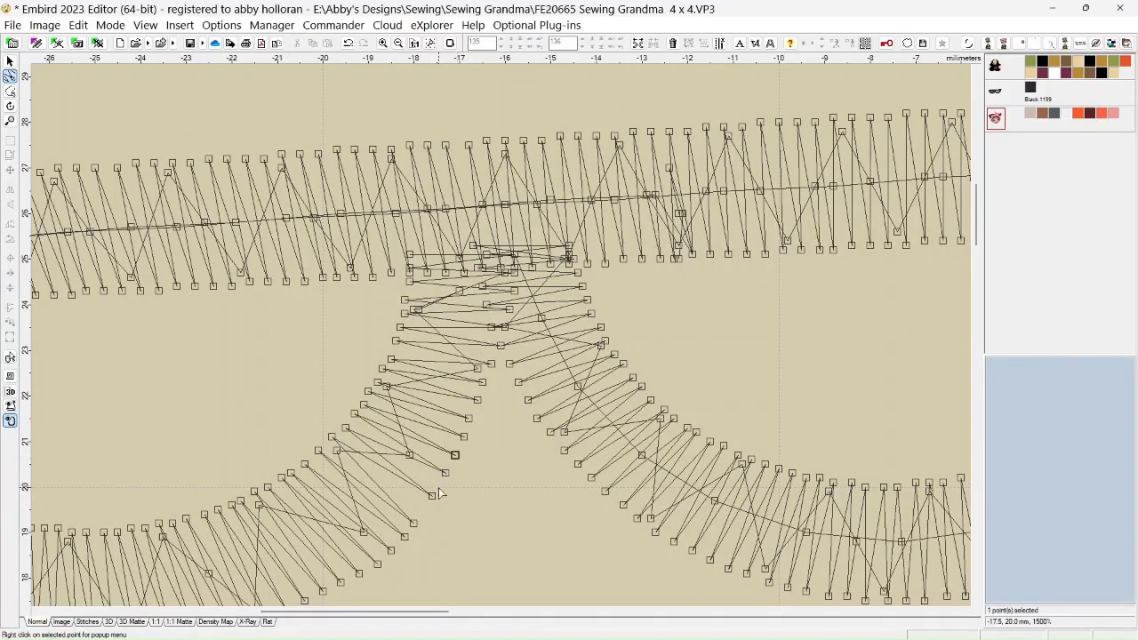
left_click_drag(433, 497, 436, 492)
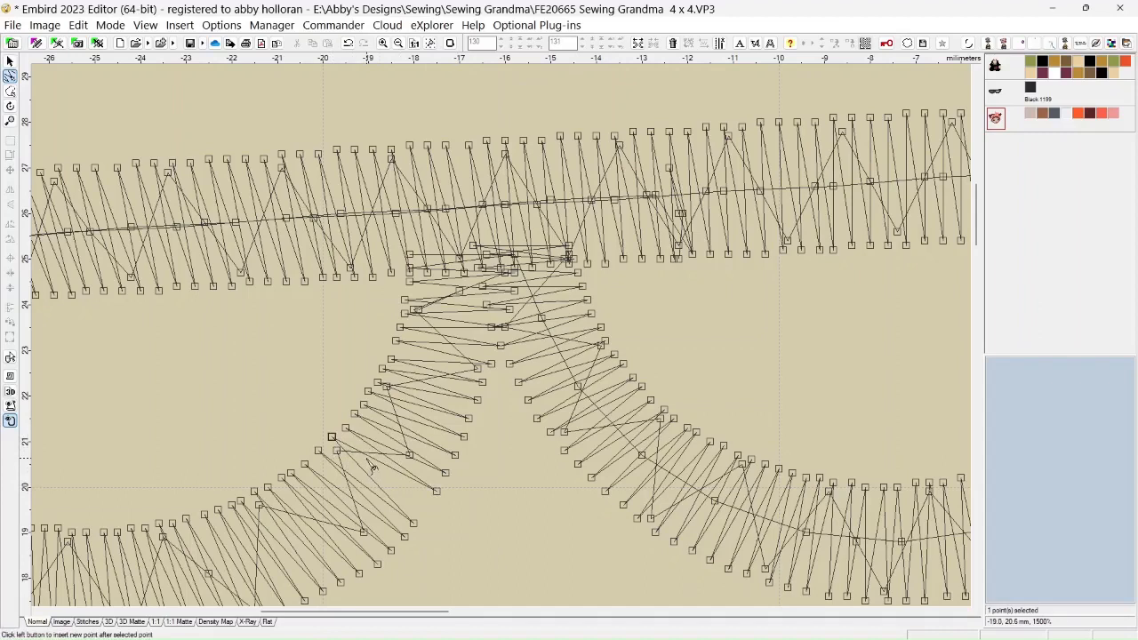
Insert extra needle points after the left lens's point at about -19.8, 21.1 mm, spread them along the lens edges and preview the glasses in 3D Matte
left_click(373, 465)
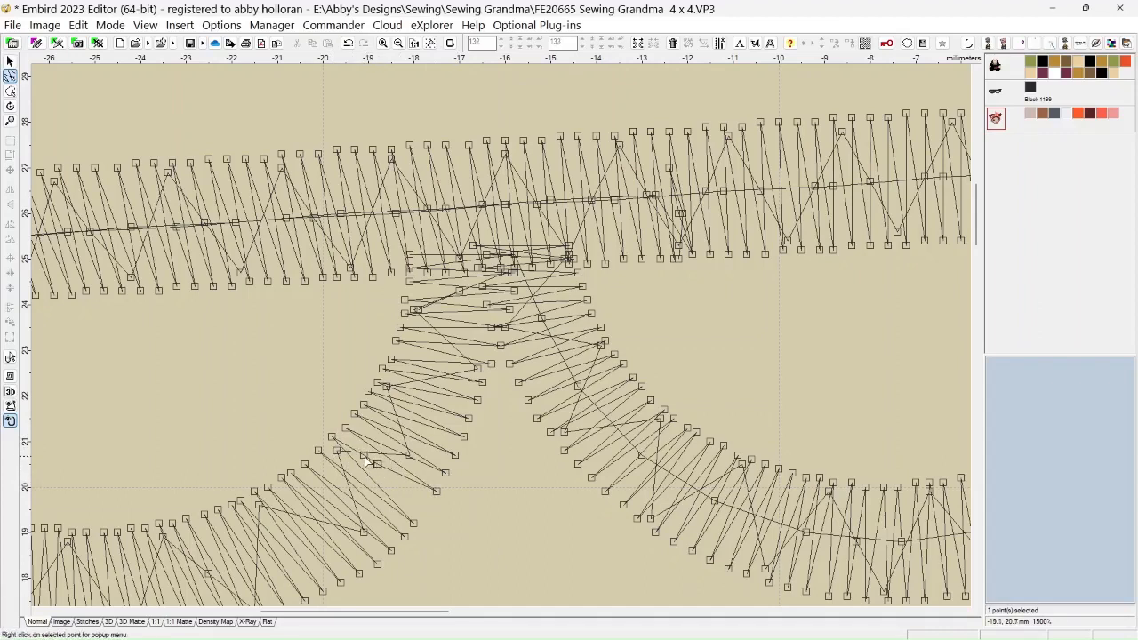
mouse_move(363, 455)
left_mouse_down()
mouse_move(351, 436)
mouse_move(333, 439)
mouse_move(347, 476)
mouse_move(384, 489)
mouse_move(333, 441)
mouse_move(415, 480)
mouse_move(359, 459)
mouse_move(352, 428)
mouse_move(319, 458)
mouse_move(343, 445)
left_mouse_up()
left_click(350, 429)
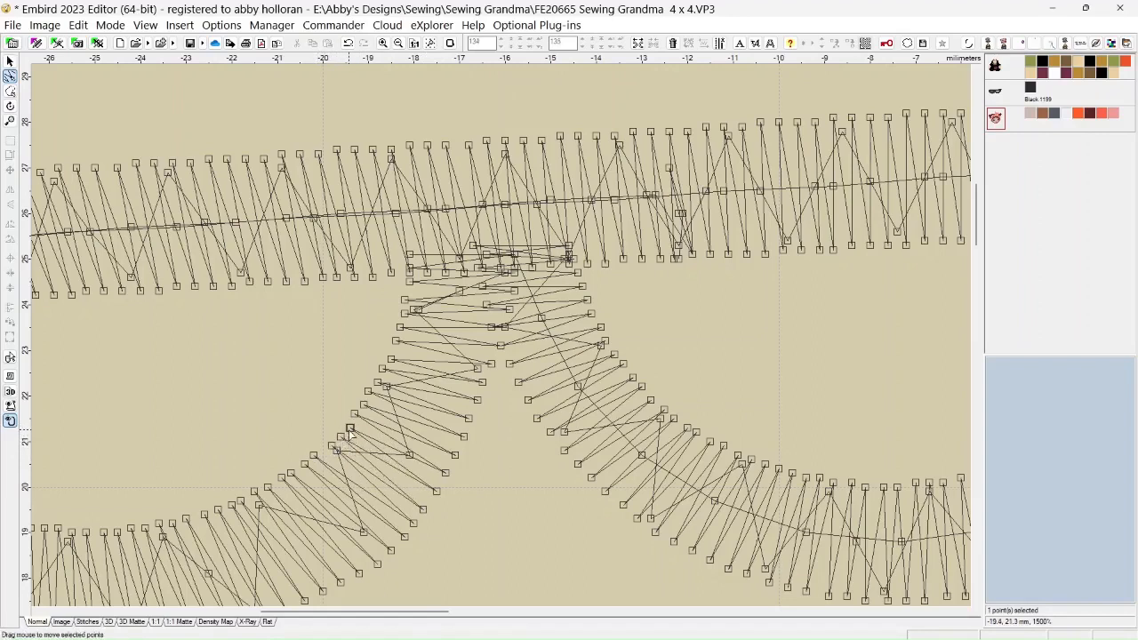
left_click(354, 416)
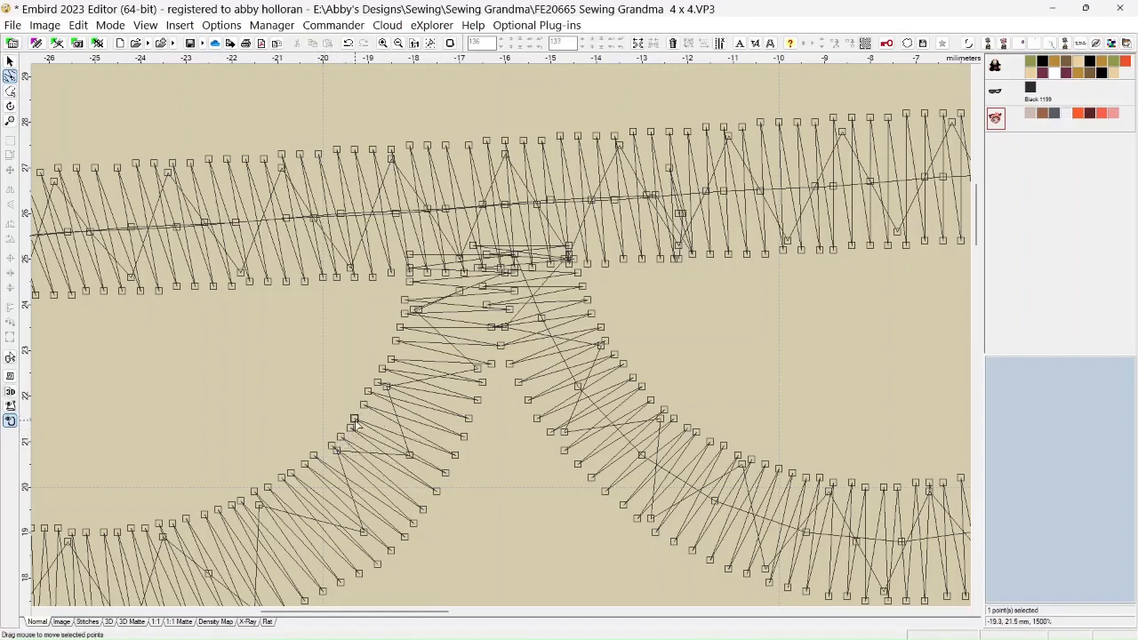
left_click_drag(355, 424, 361, 425)
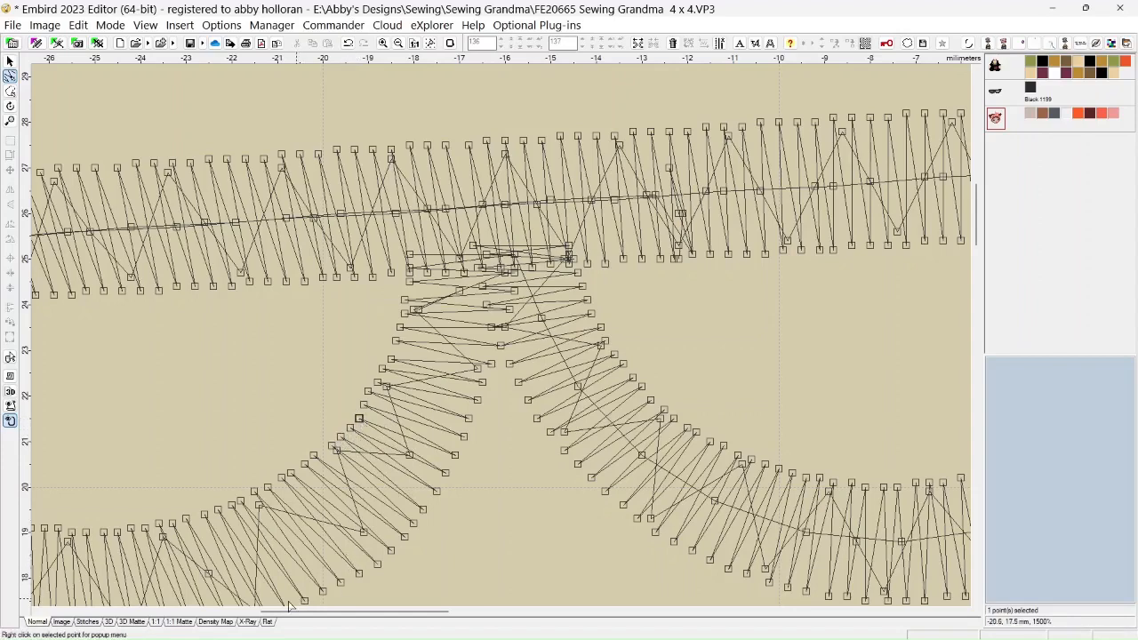
left_click(140, 622)
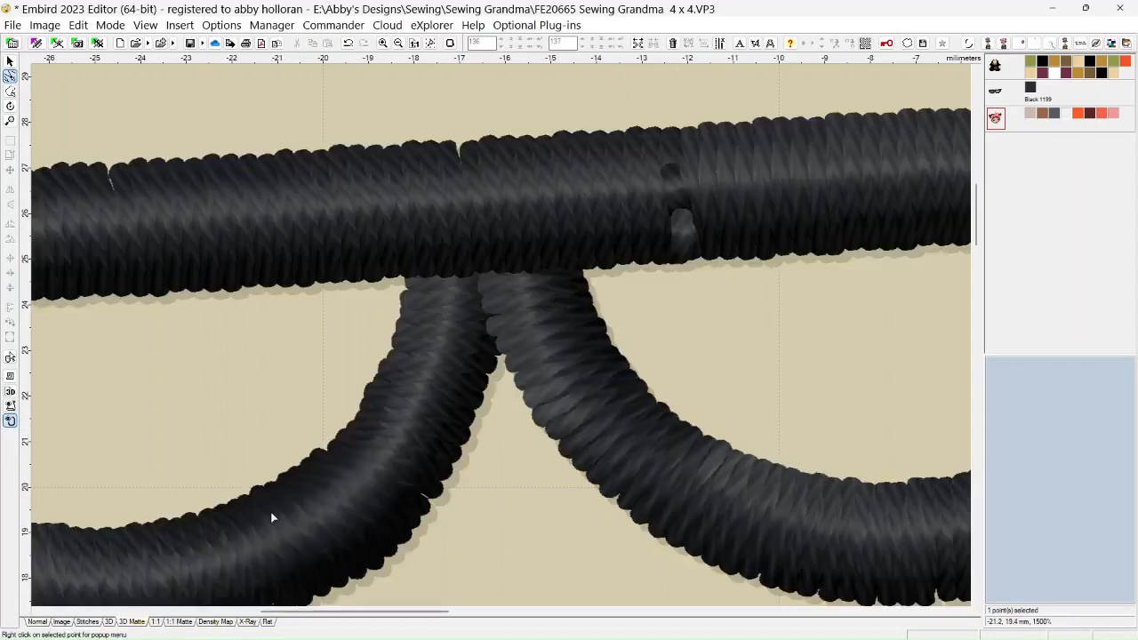
scroll(268, 507, "down", 3)
scroll(267, 507, "down", 2)
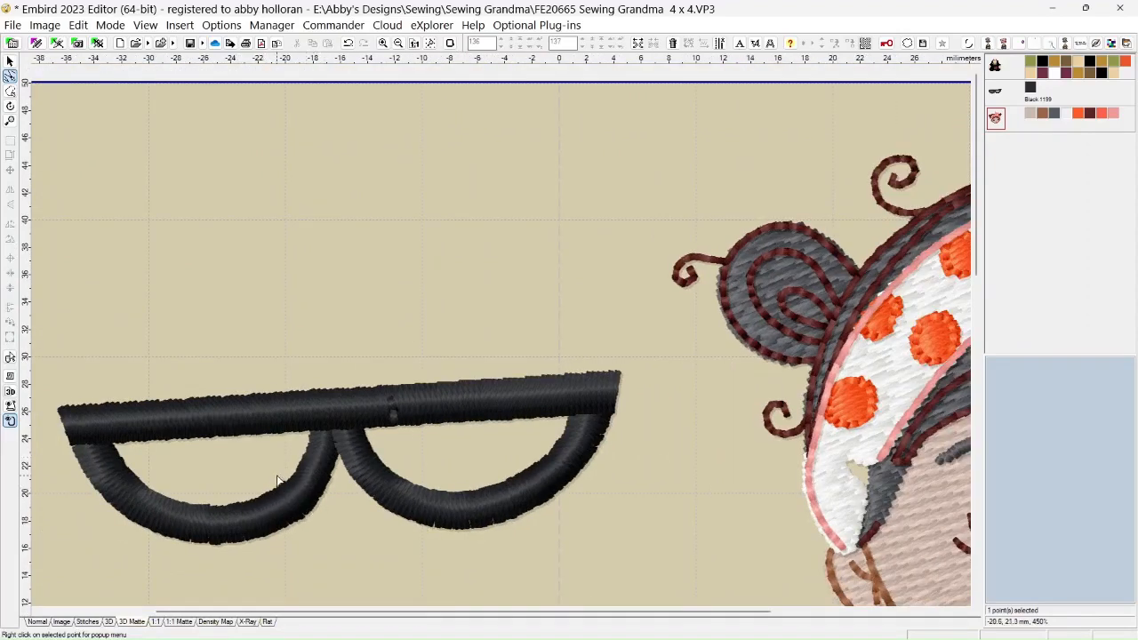
scroll(275, 412, "down", 2)
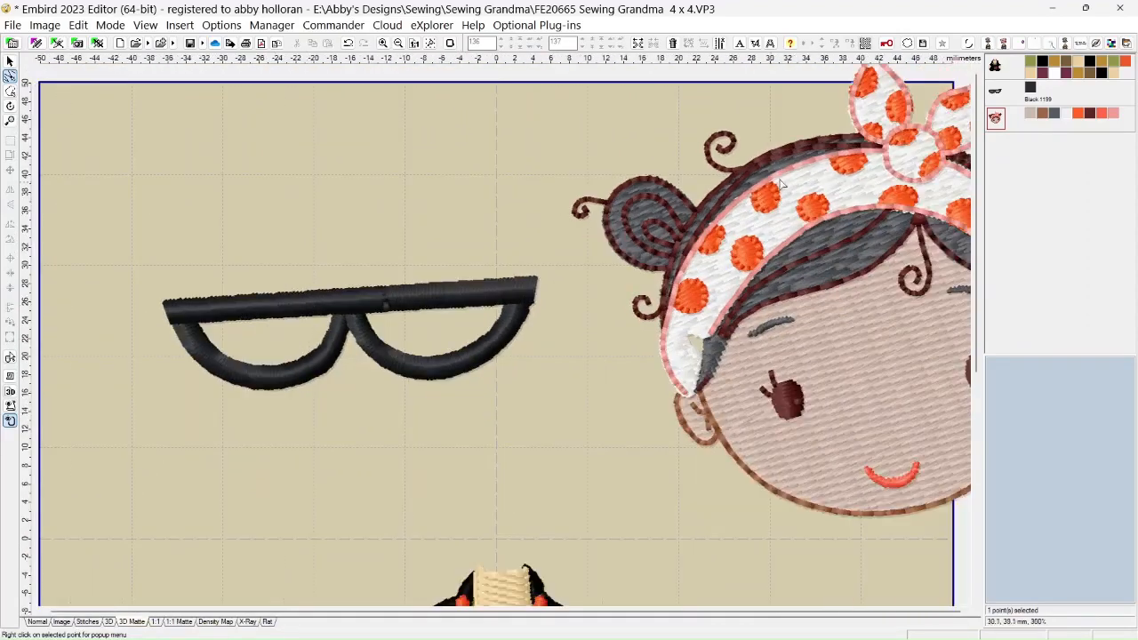
Recolor the glasses with Madeira Rayon 1184 Wildfire from the thread catalog
right_click(1031, 91)
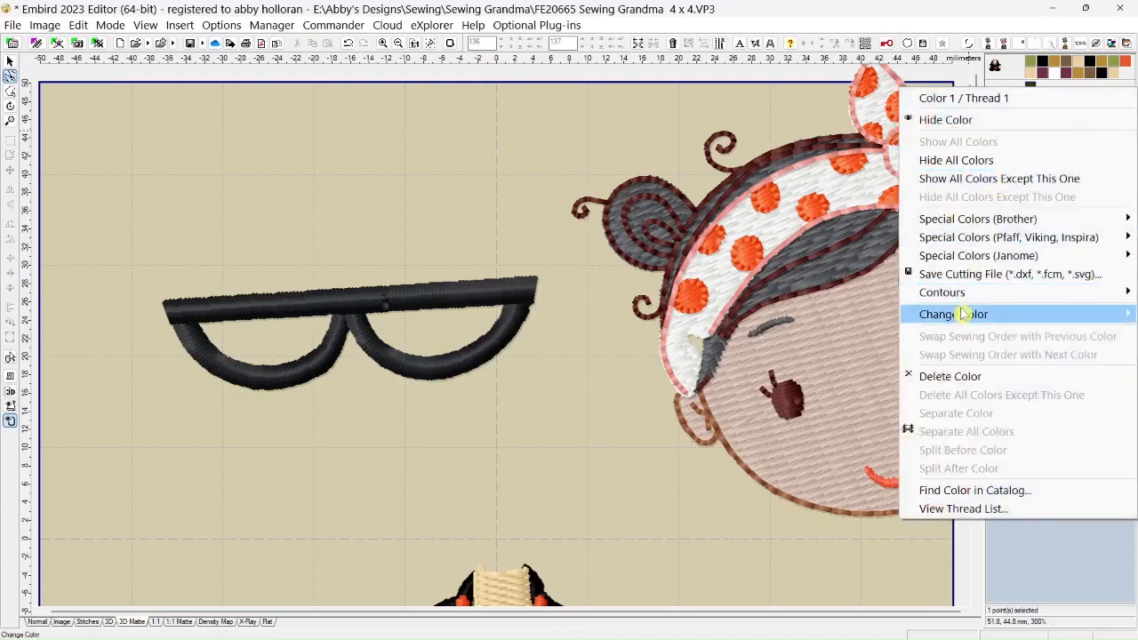
mouse_move(963, 320)
left_click(804, 370)
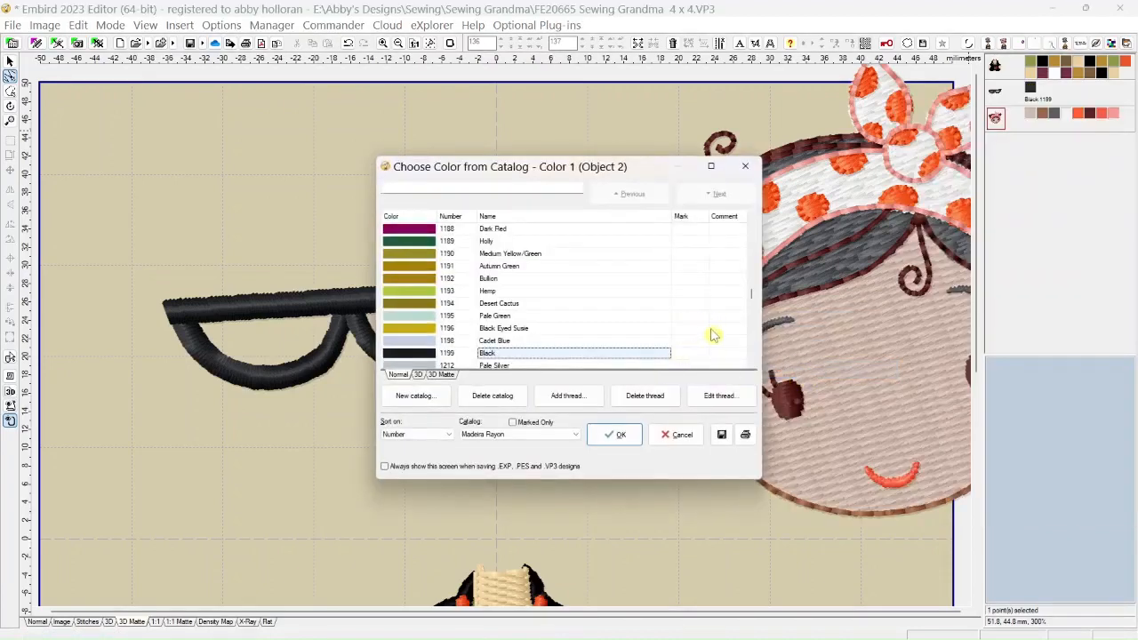
scroll(752, 299, "up", 4)
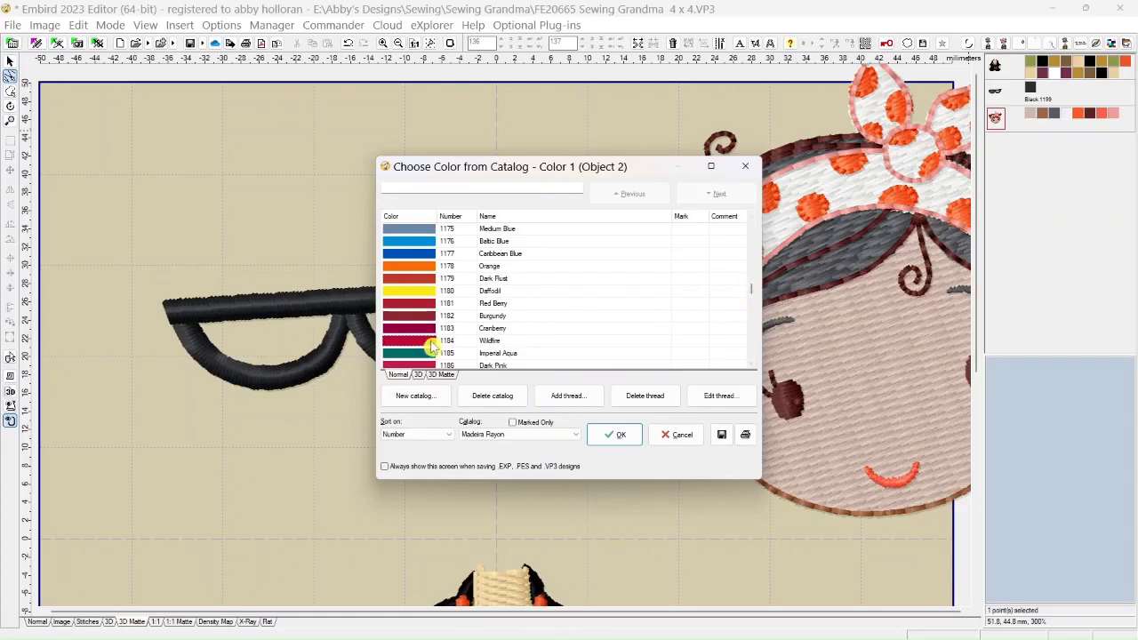
left_click(615, 434)
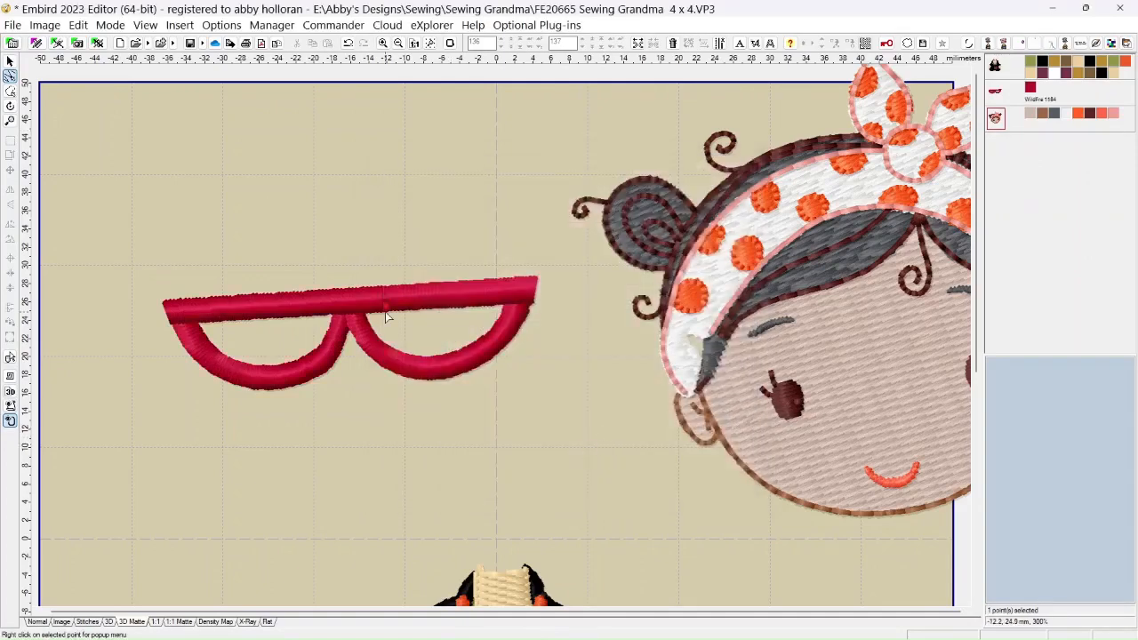
In Normal view, delete the stray needle point at about -12.5, 27.0 mm on the glasses' top bar, lower its neighbour and preview in 3D Matte
scroll(400, 340, "up", 4)
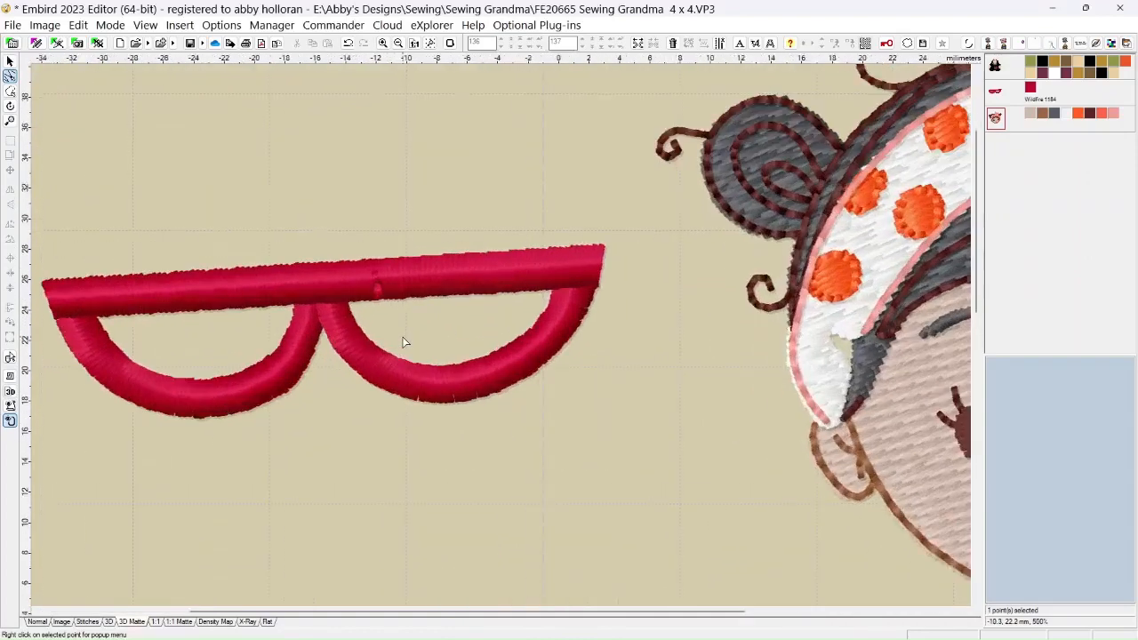
scroll(403, 342, "up", 2)
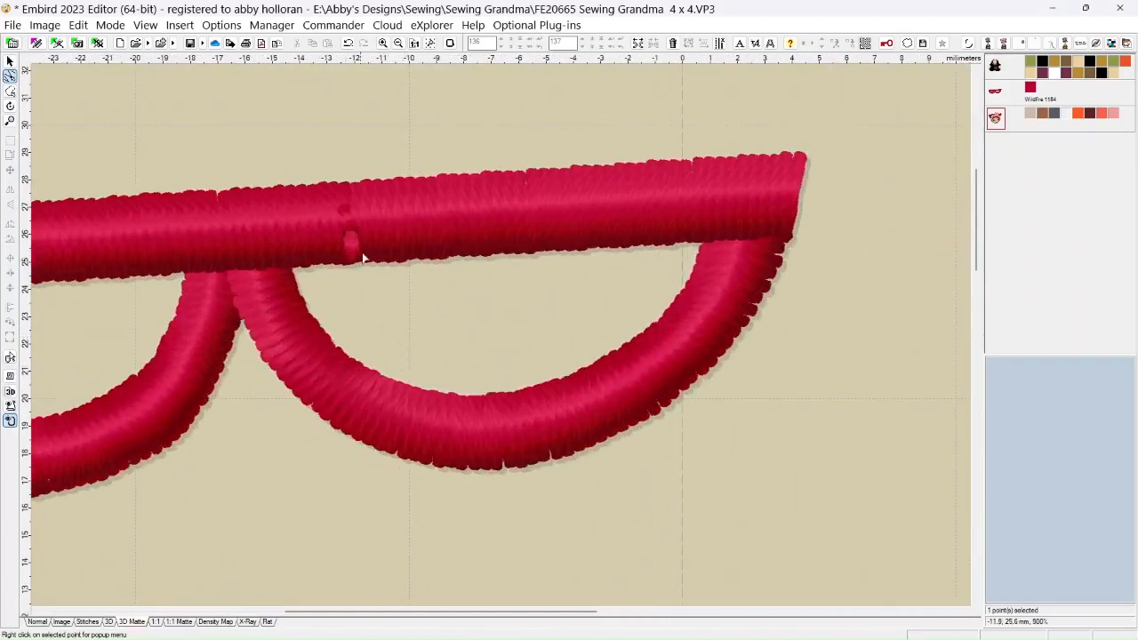
left_click(38, 622)
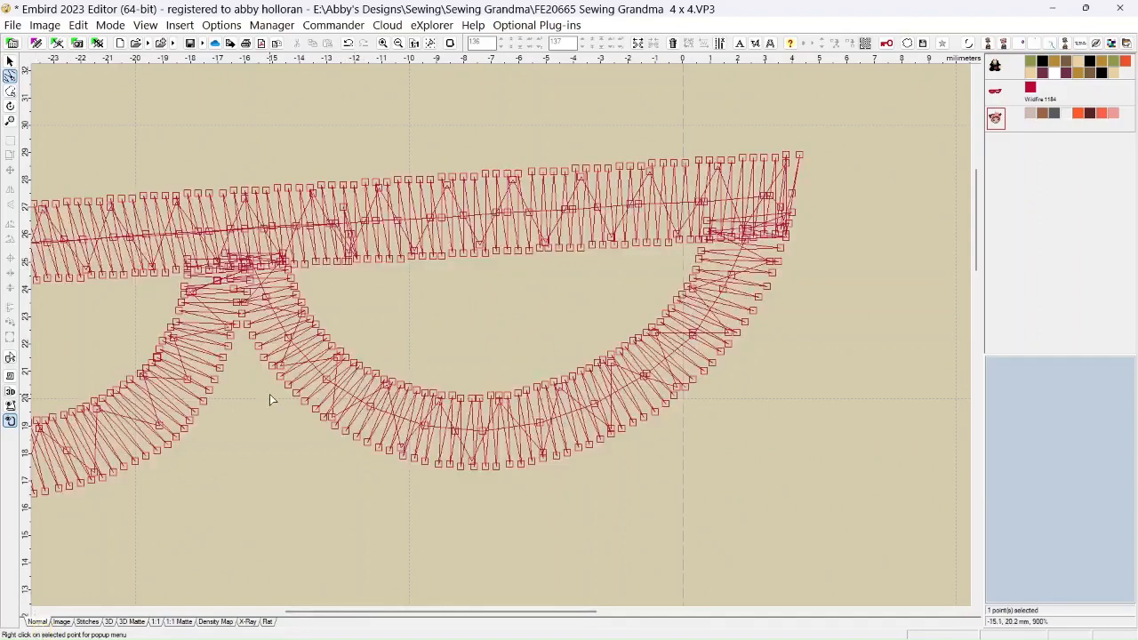
left_click(343, 210)
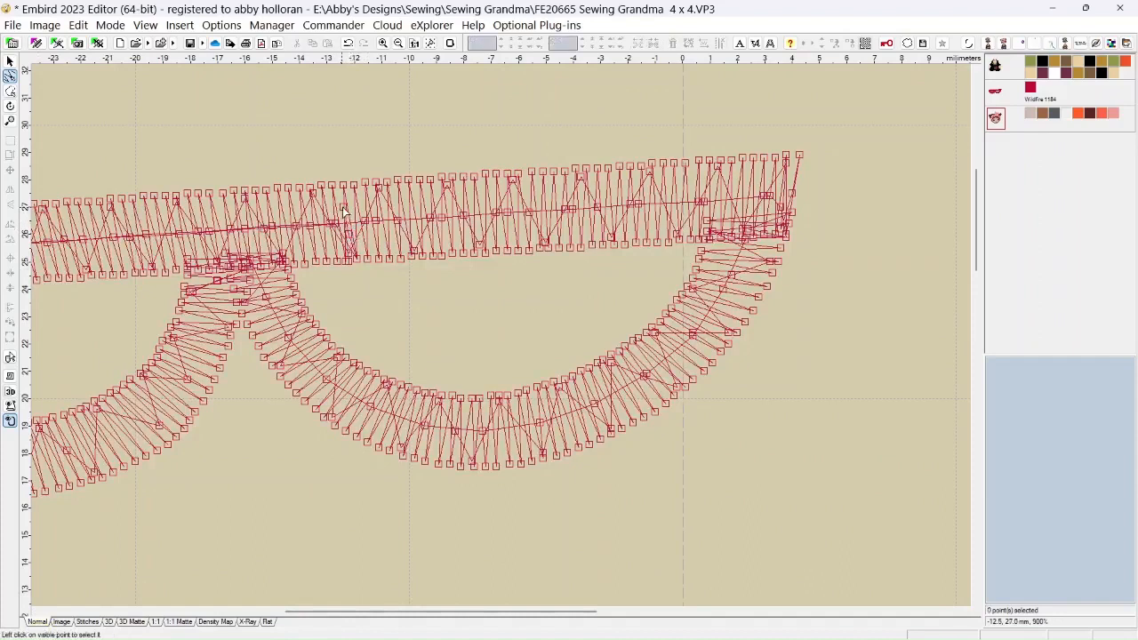
key("Delete")
left_click(350, 238)
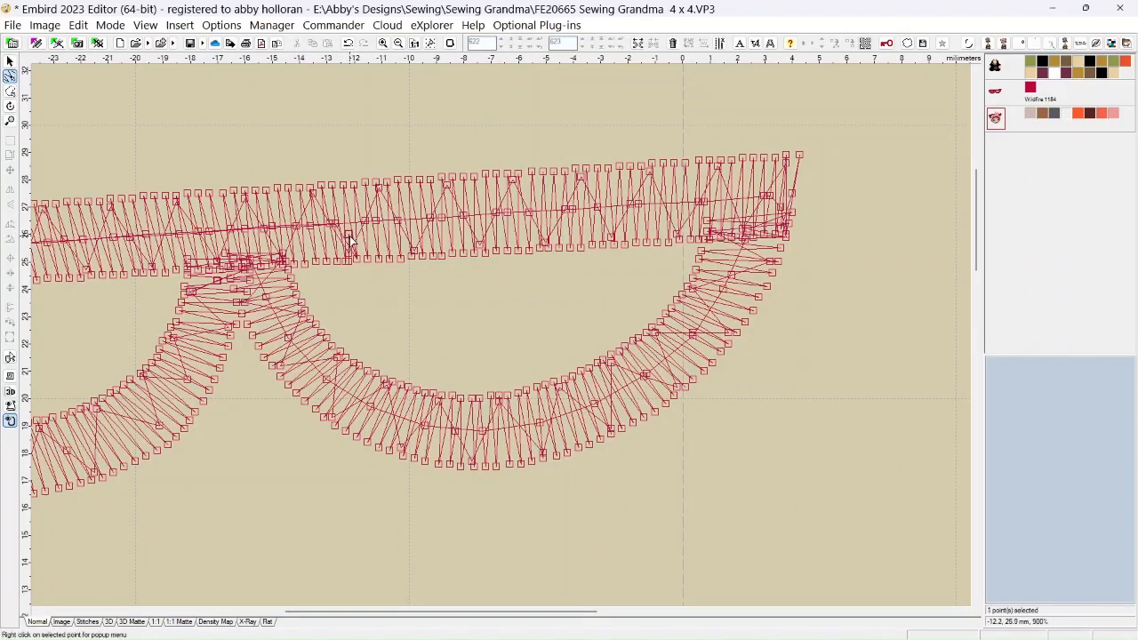
left_click_drag(350, 238, 352, 243)
left_click(132, 621)
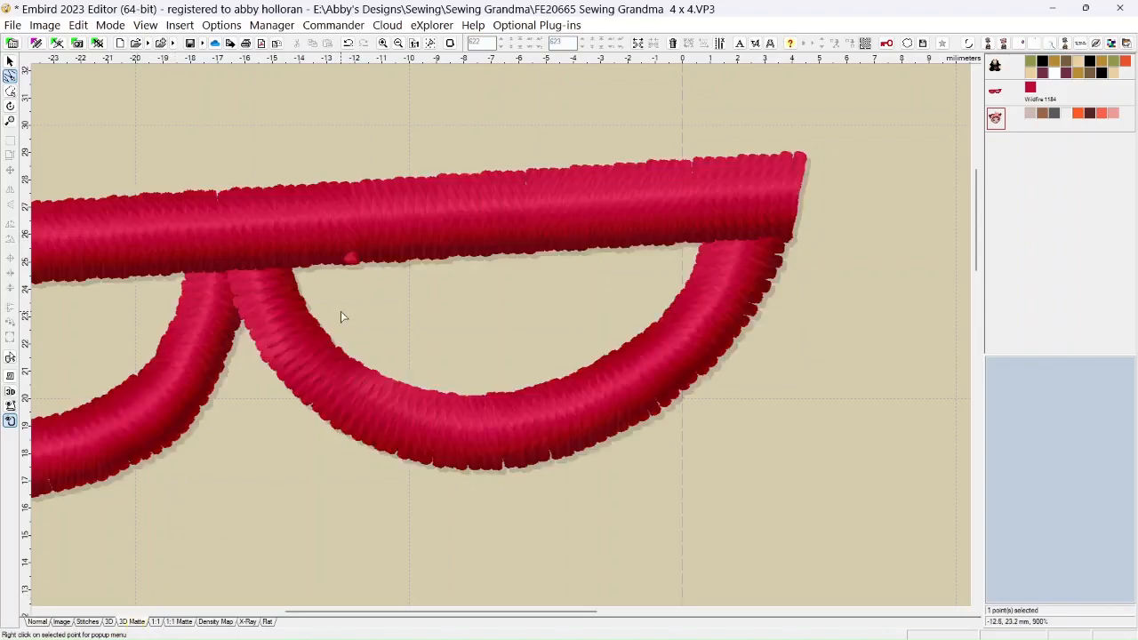
Remove the remaining stray needle points on the top bar's lower edge near -12.1, 25.1 mm and check the glasses in 3D Matte
scroll(331, 287, "down", 2)
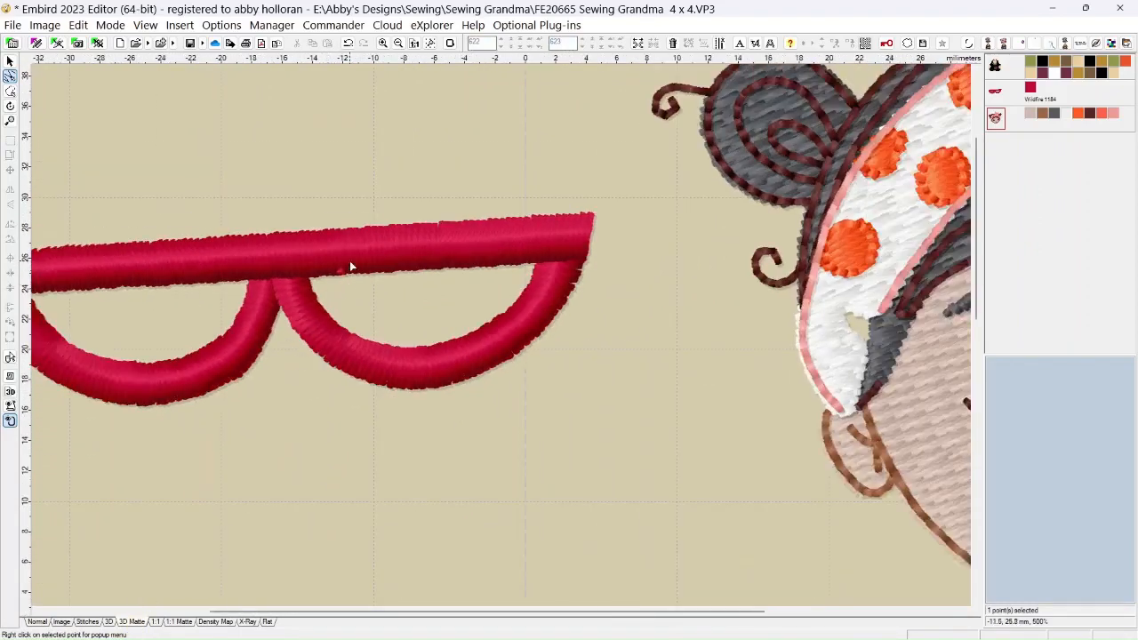
left_click(37, 622)
scroll(353, 260, "up", 4)
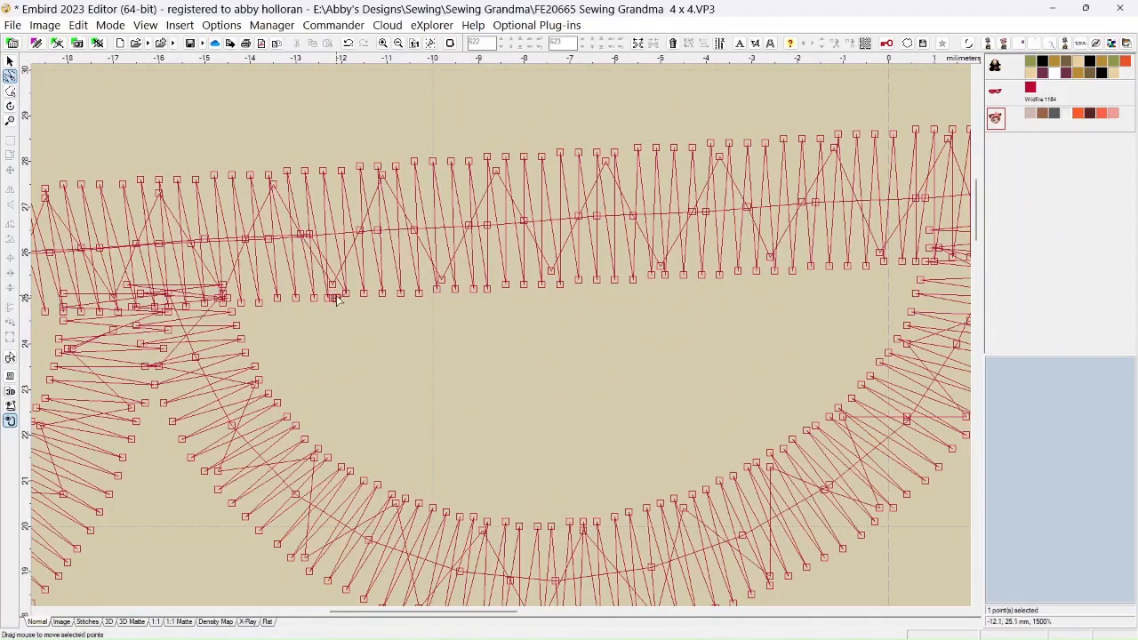
left_click_drag(333, 302, 347, 306)
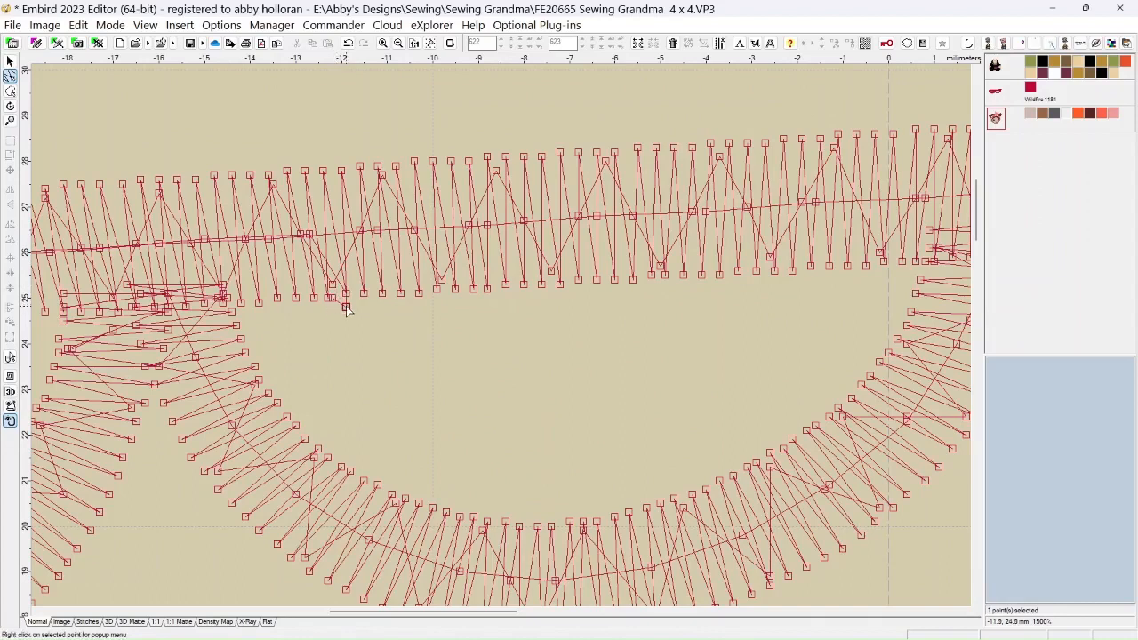
left_click(346, 312)
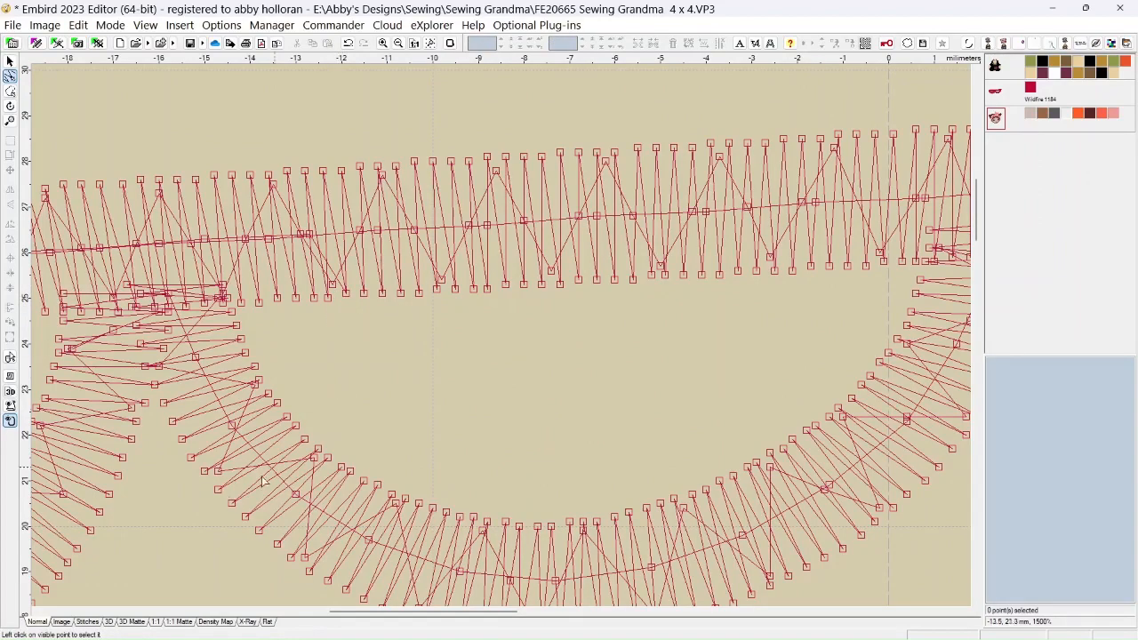
left_click(130, 623)
scroll(377, 357, "down", 4)
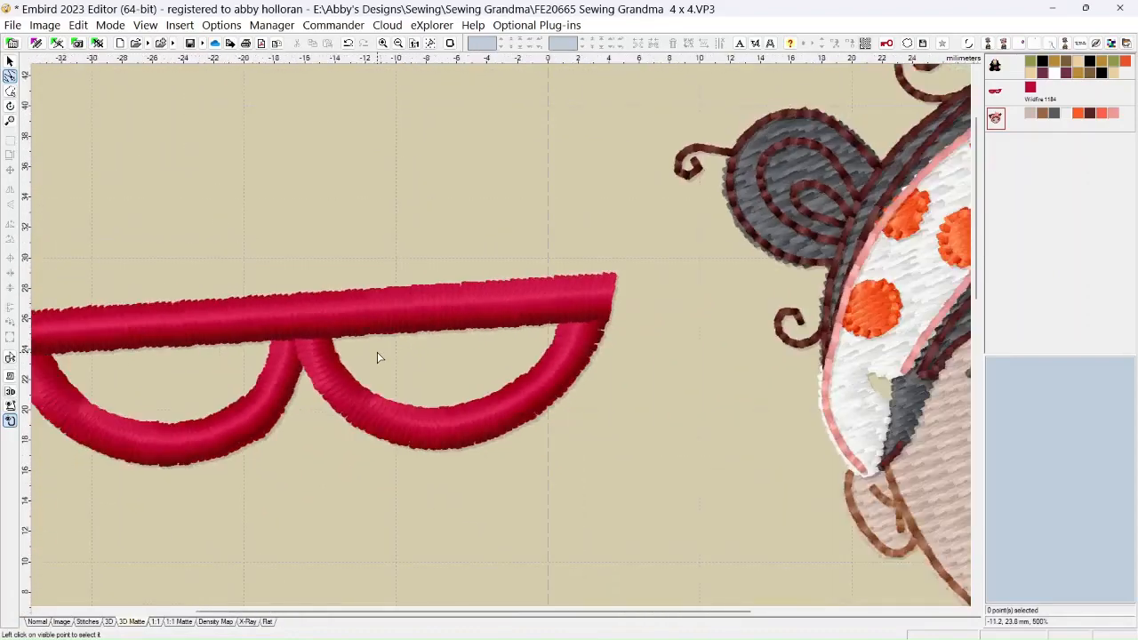
scroll(452, 349, "down", 3)
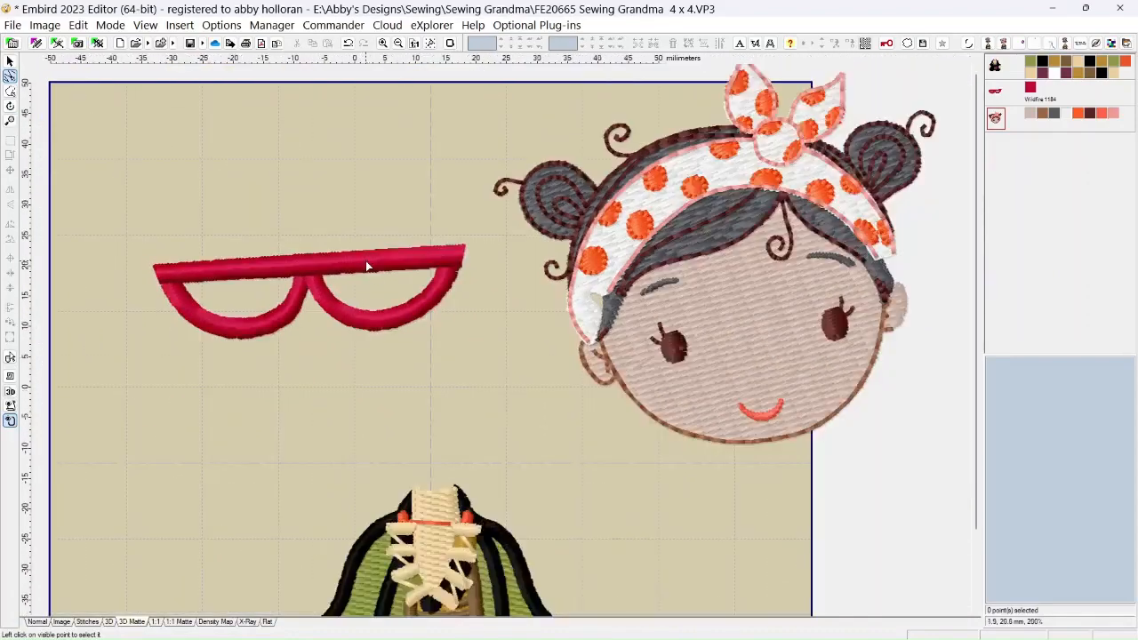
Select the glasses object and move it outside the hoop to about 69.5, -11.1 mm
left_click(259, 239)
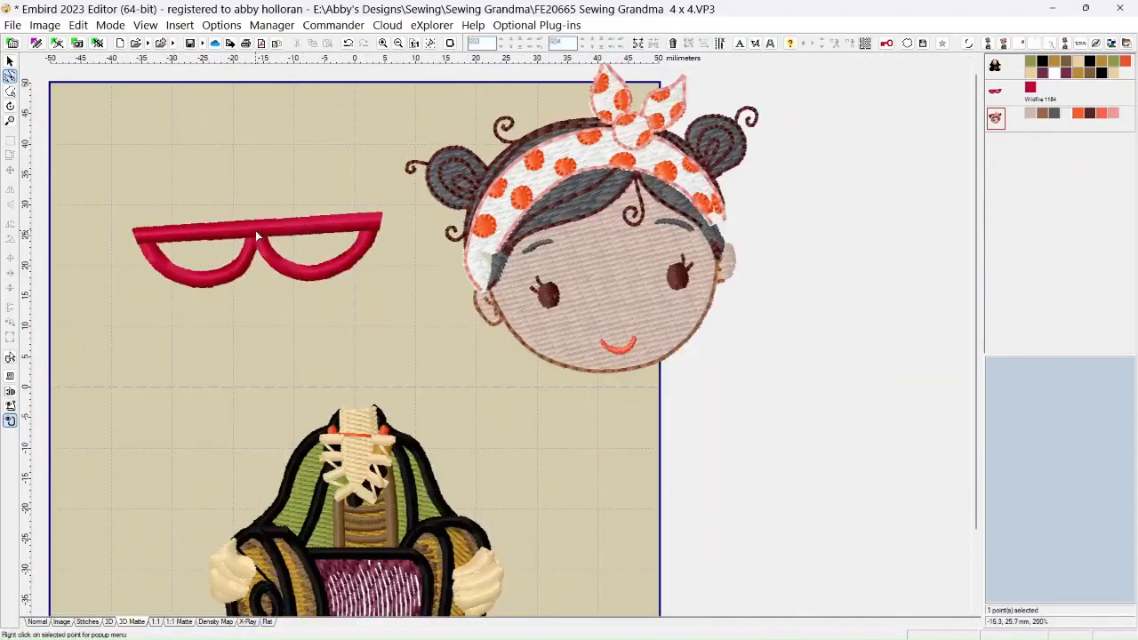
left_click(1003, 92)
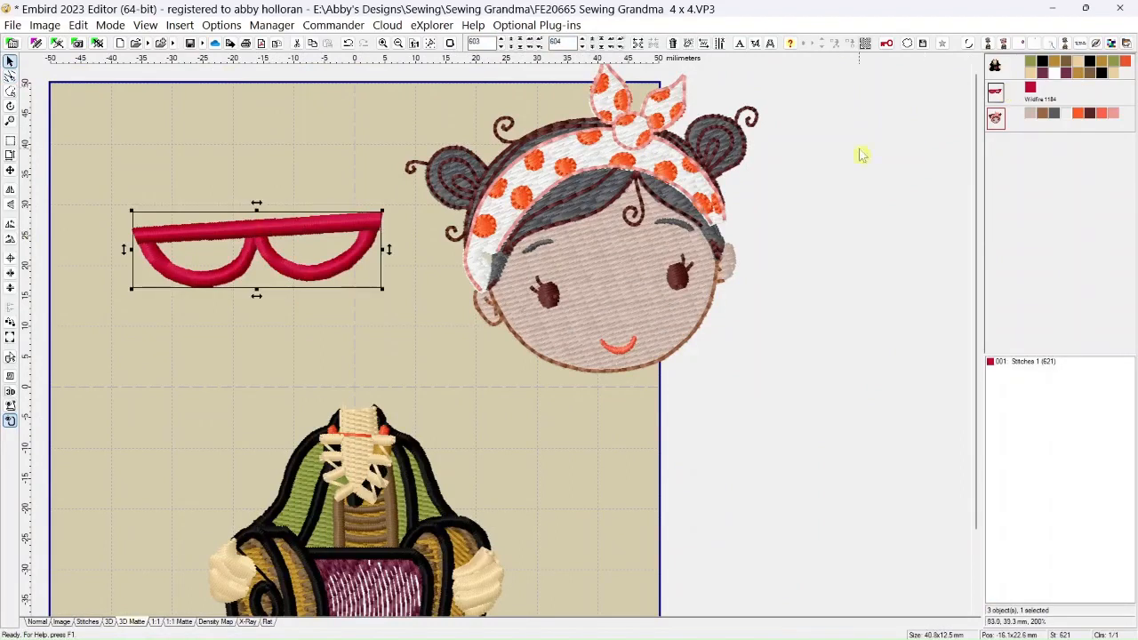
left_click_drag(264, 230, 784, 434)
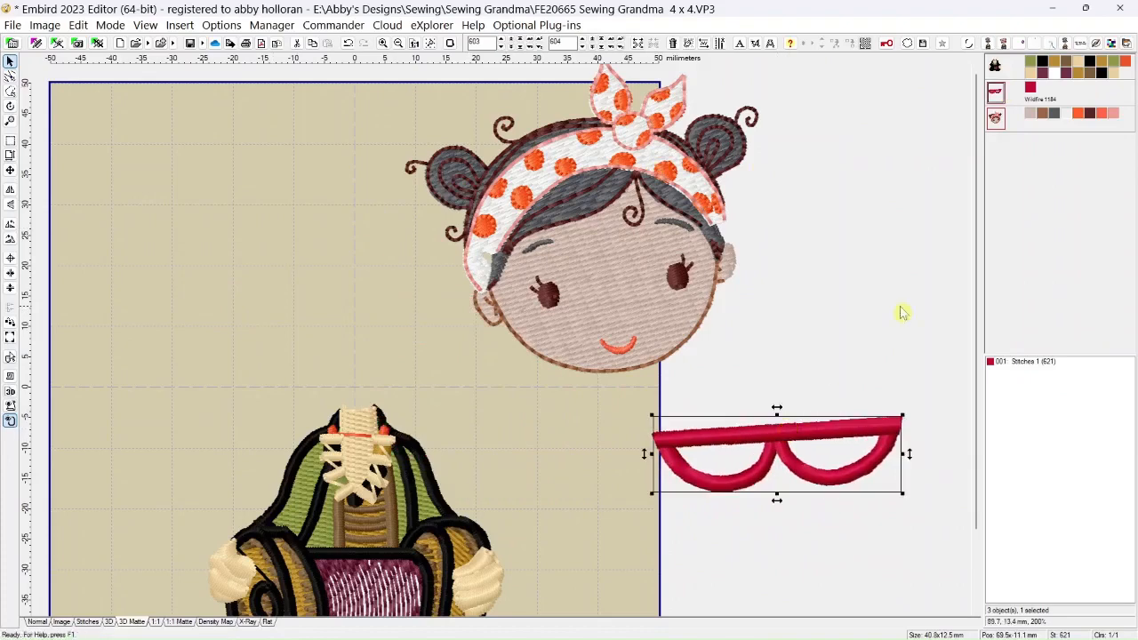
Move the ladybug girl's head onto the sewing grandma's neck, centered at about -5.2, 21.8 mm
left_click(997, 122)
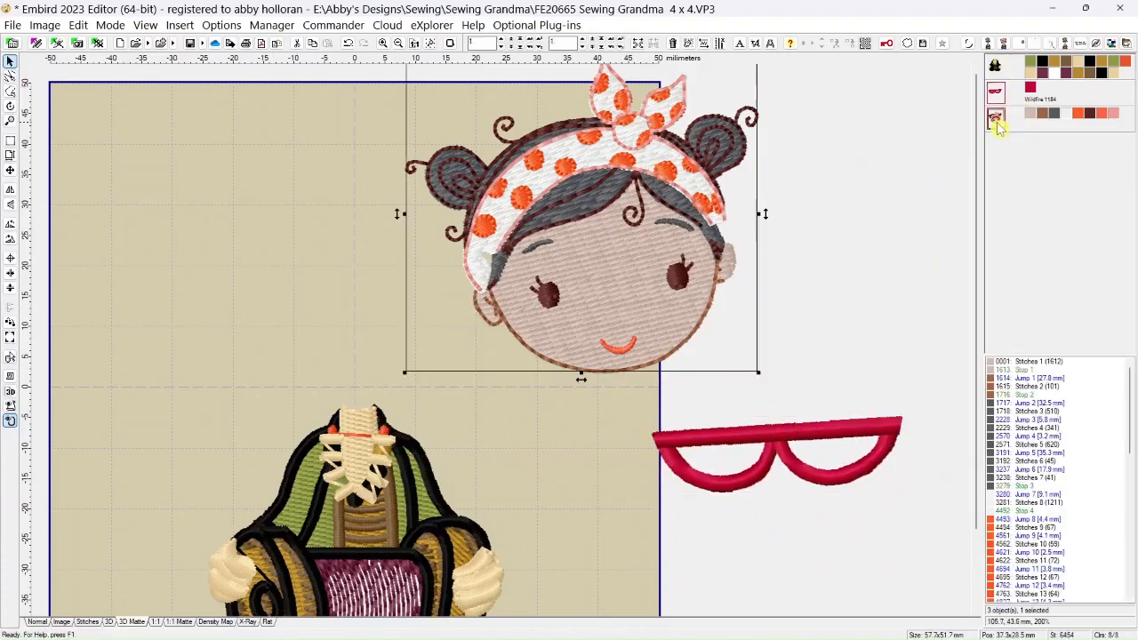
left_click_drag(657, 260, 399, 302)
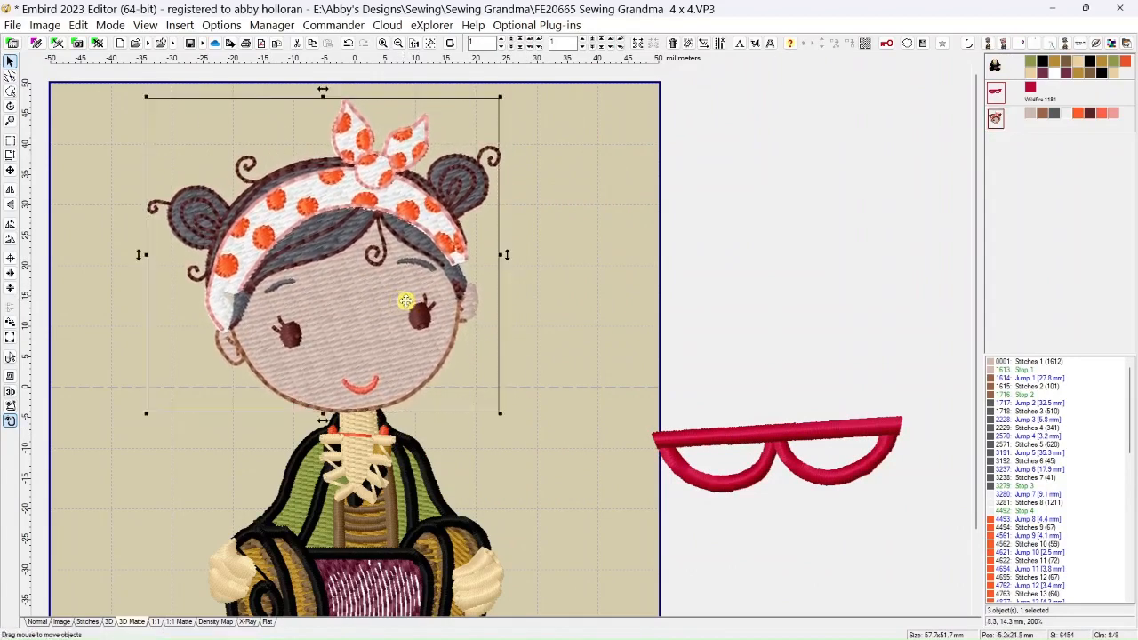
scroll(442, 186, "down", 2)
scroll(377, 172, "up", 2)
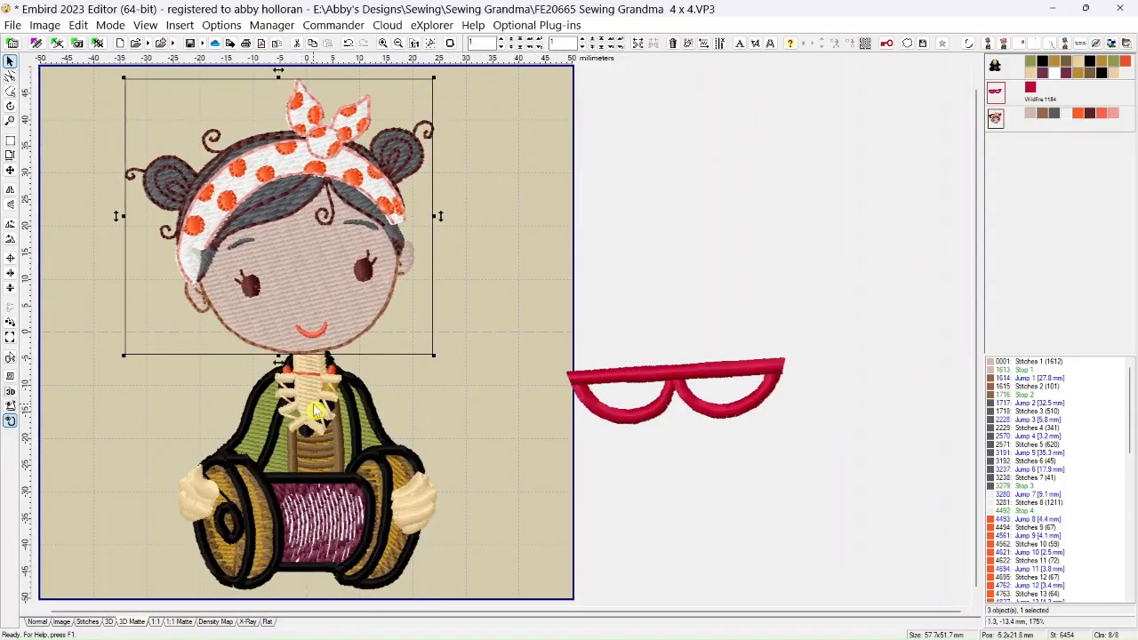
Copy the head's skin color (Color 1) onto the body's neck color (Color 5) with Set Identical
scroll(313, 408, "up", 3)
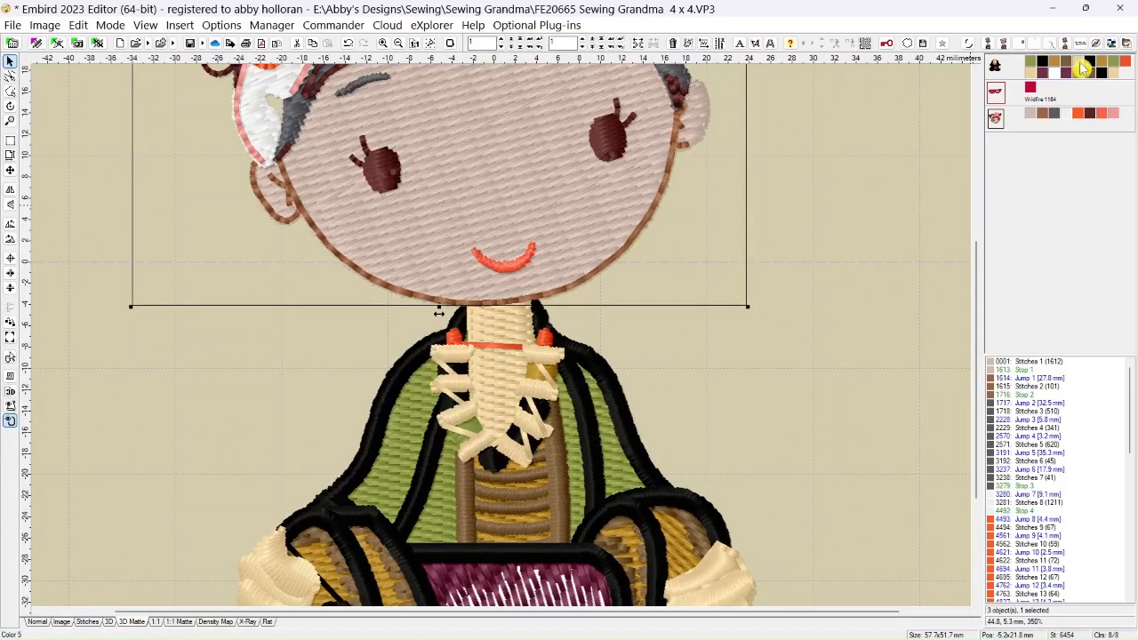
scroll(875, 119, "down", 2)
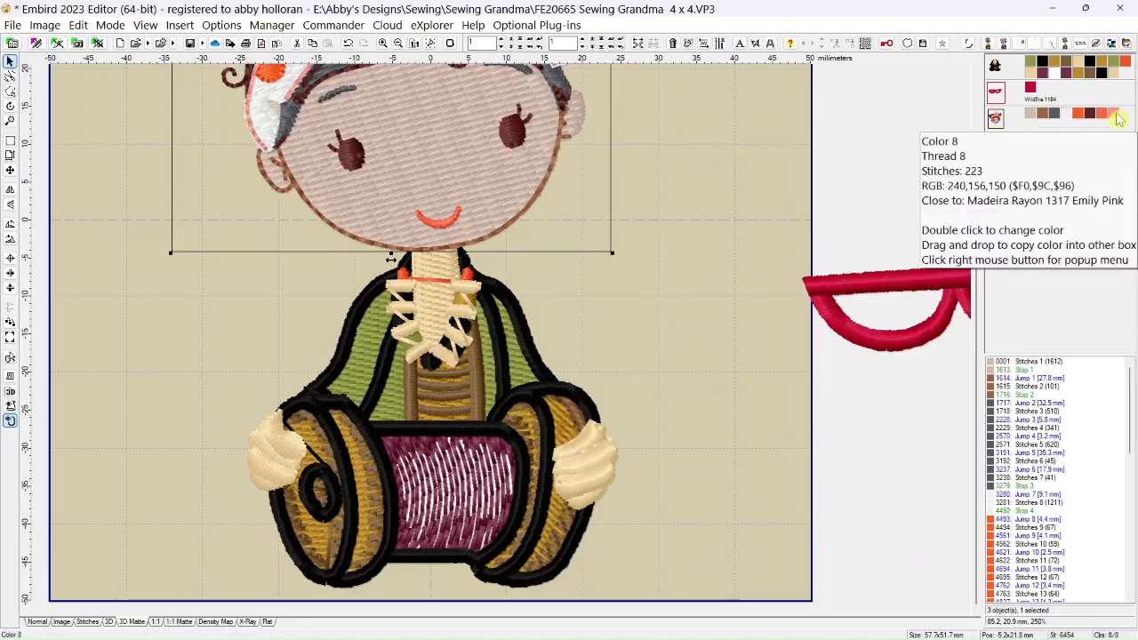
left_click(1032, 116)
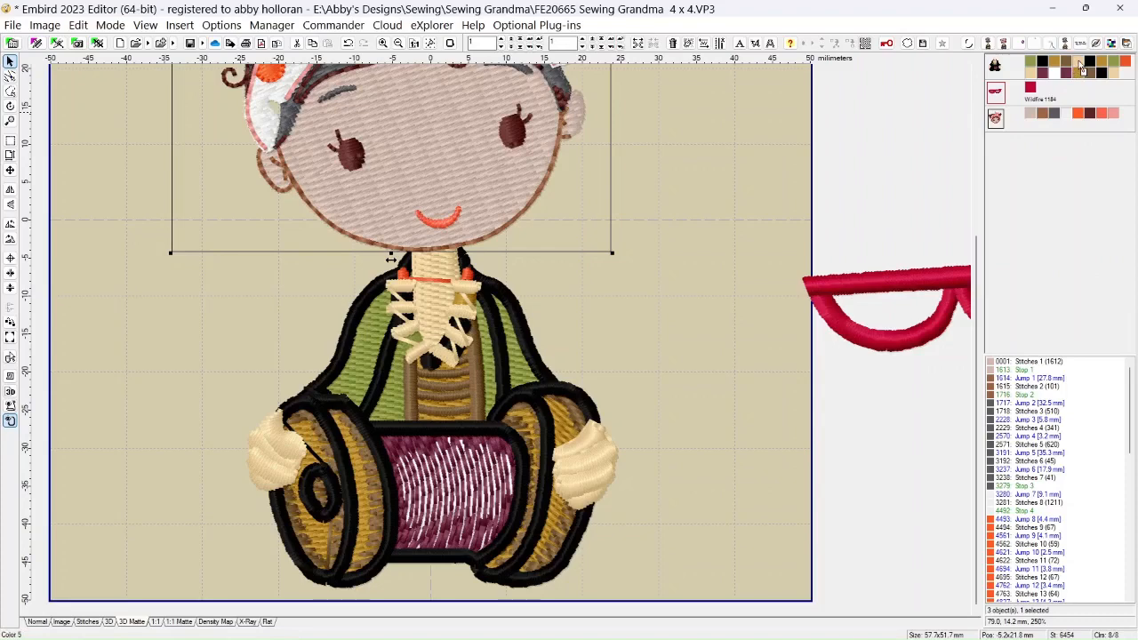
right_click(1080, 69)
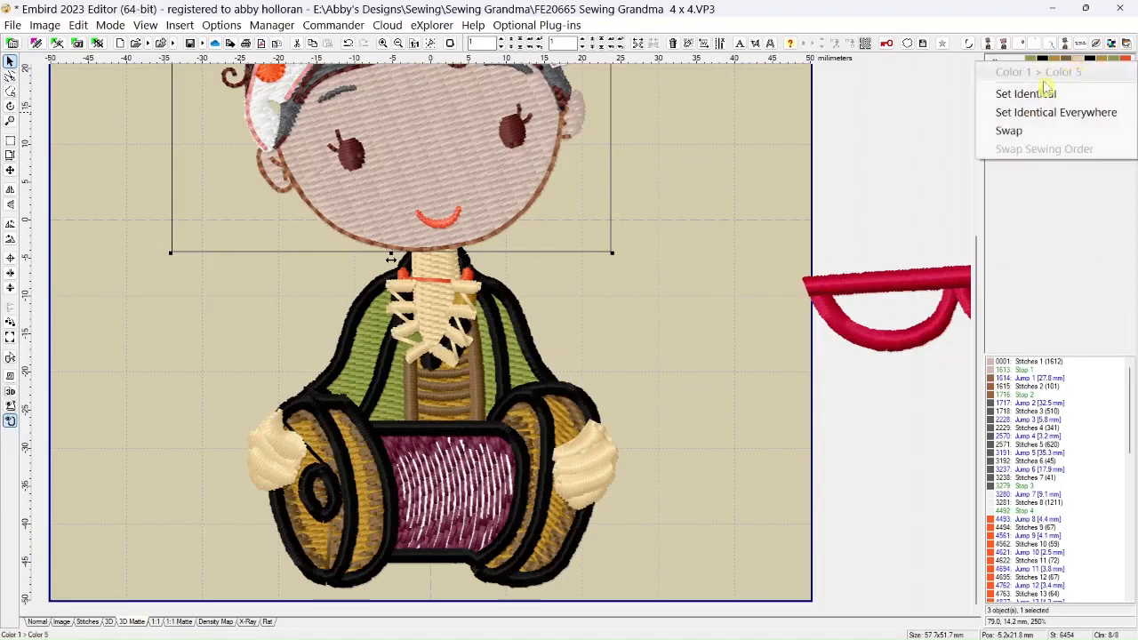
left_click(1031, 96)
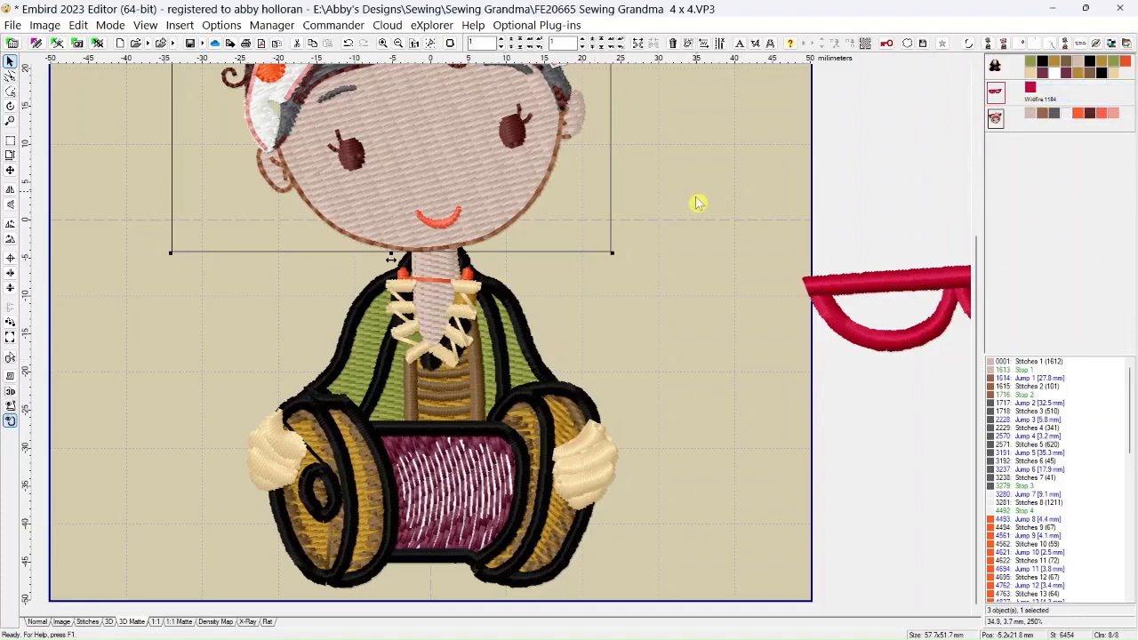
Identify the hands' color by toggling its visibility, and set Color 17 identical to the head's skin color
scroll(582, 297, "down", 1)
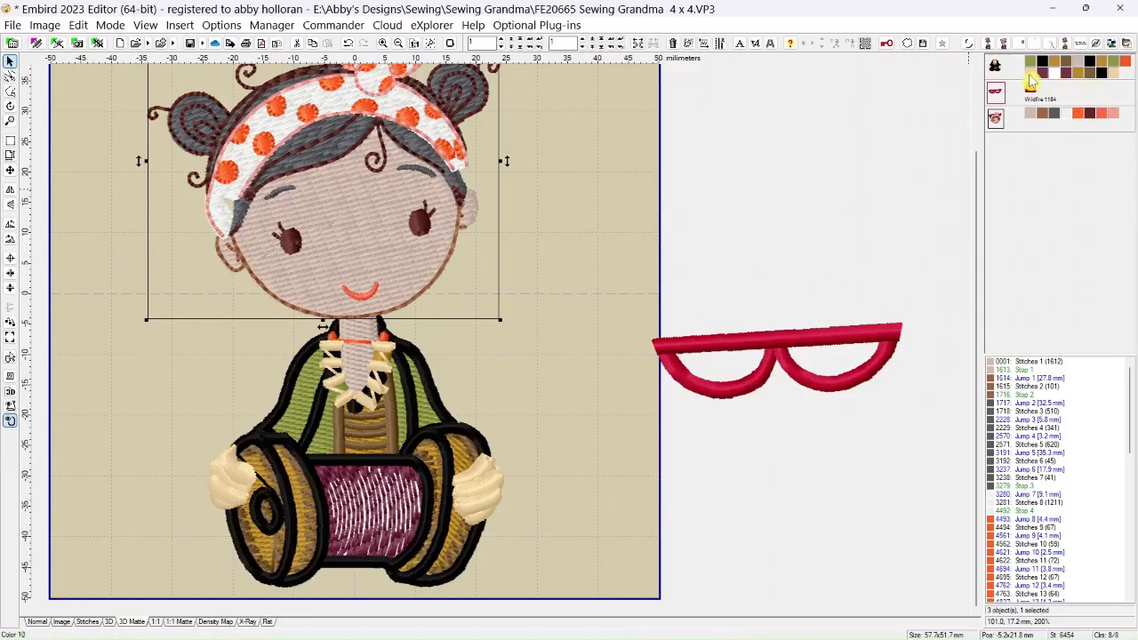
mouse_move(1029, 80)
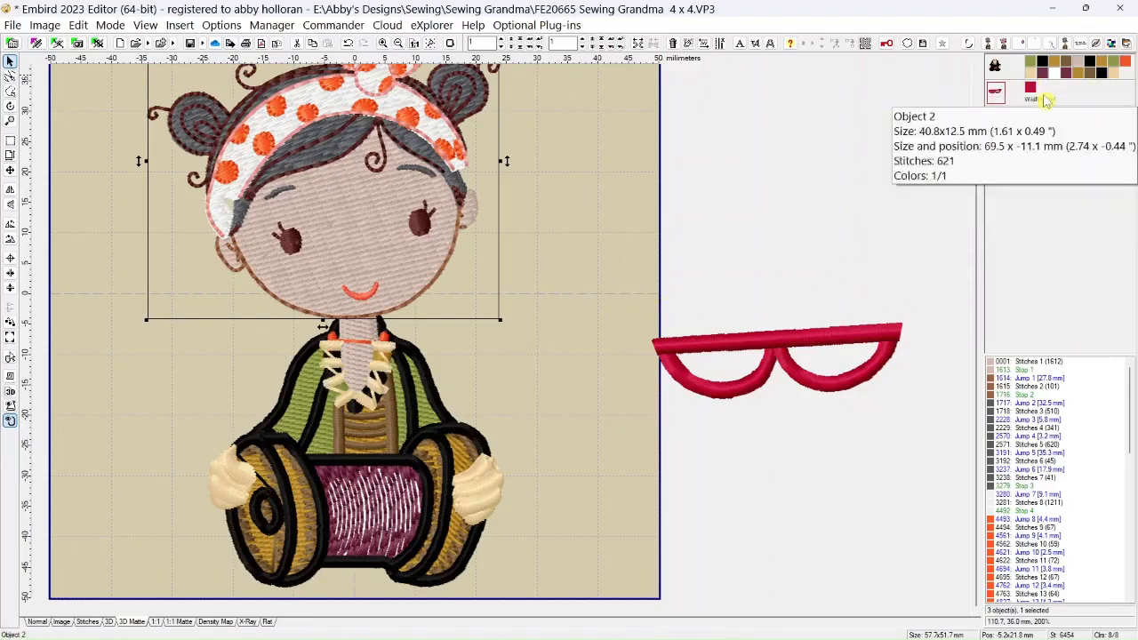
left_click(1118, 74)
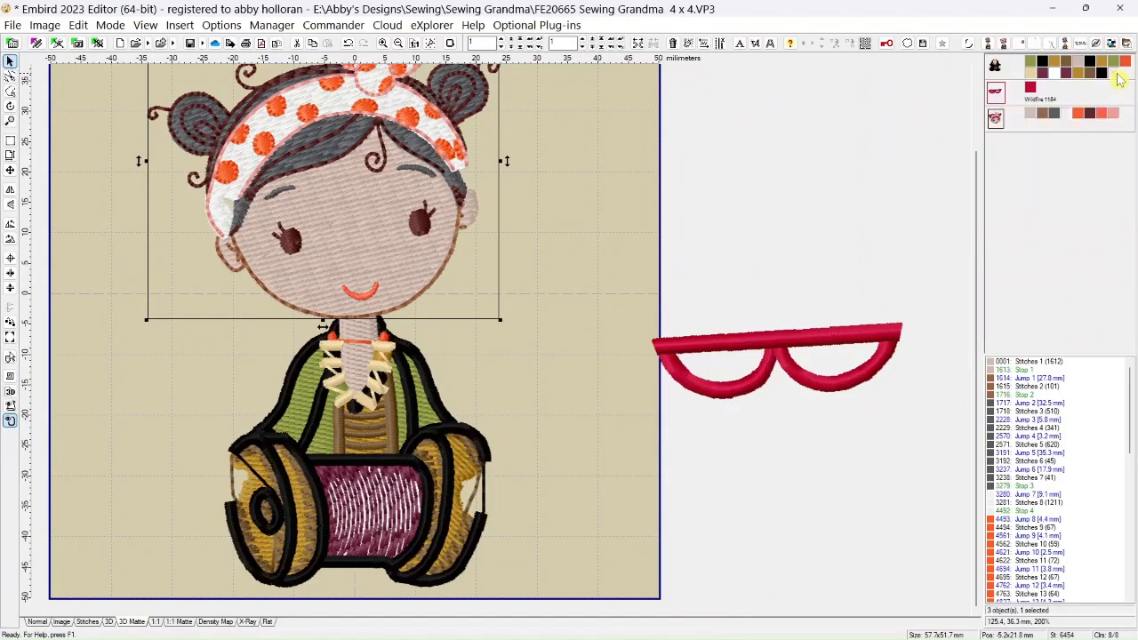
left_click(1118, 78)
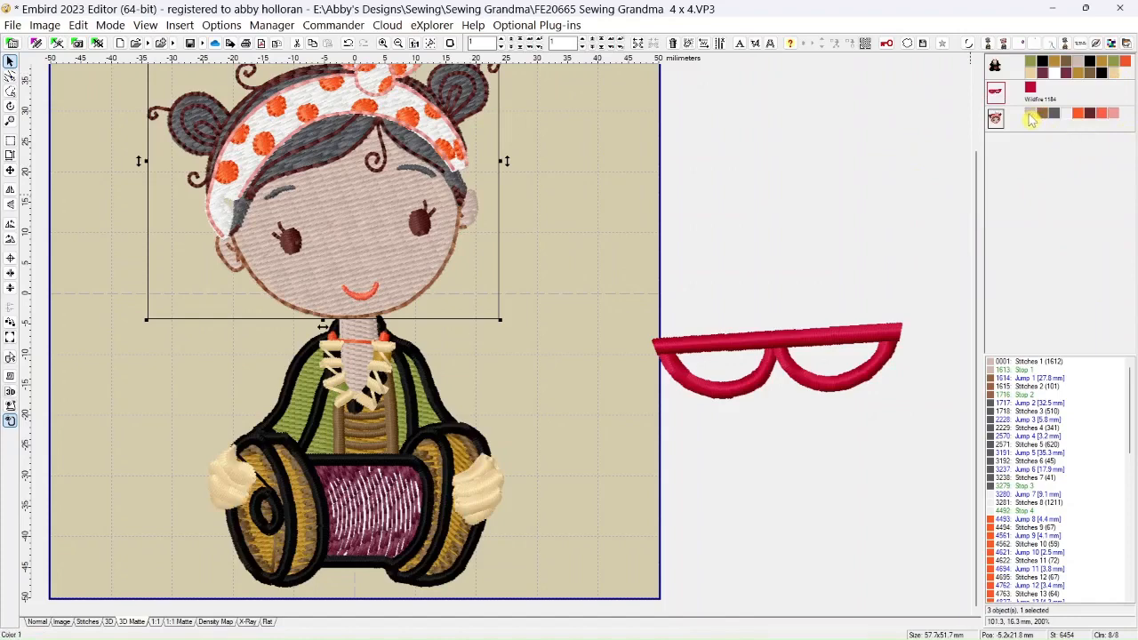
mouse_move(1031, 120)
left_click_drag(1031, 120, 1116, 82)
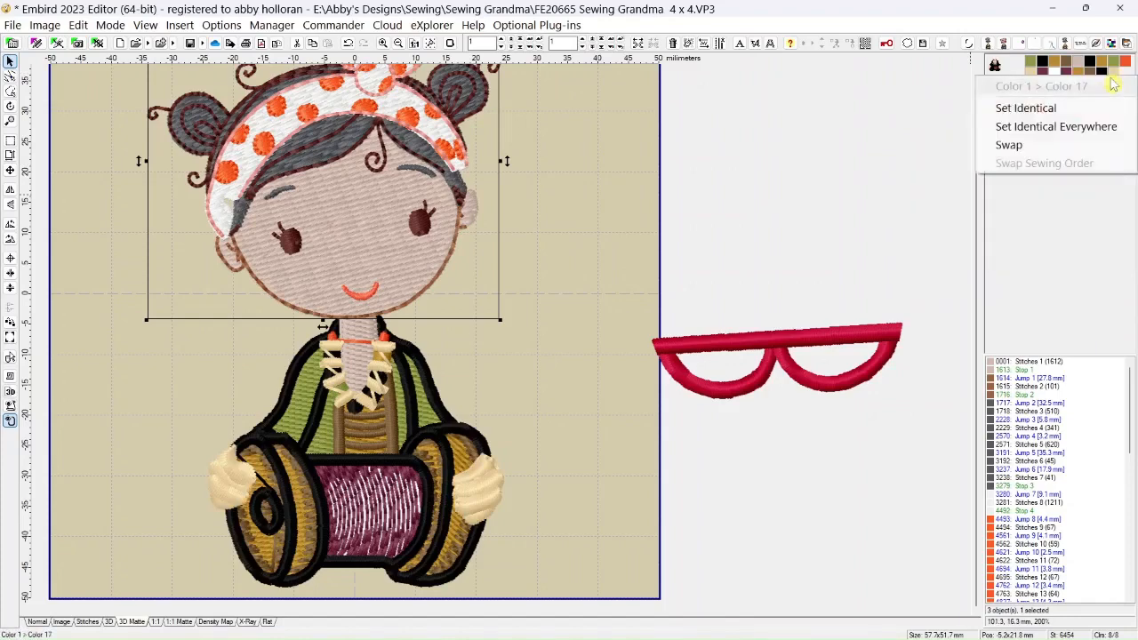
left_click(1046, 109)
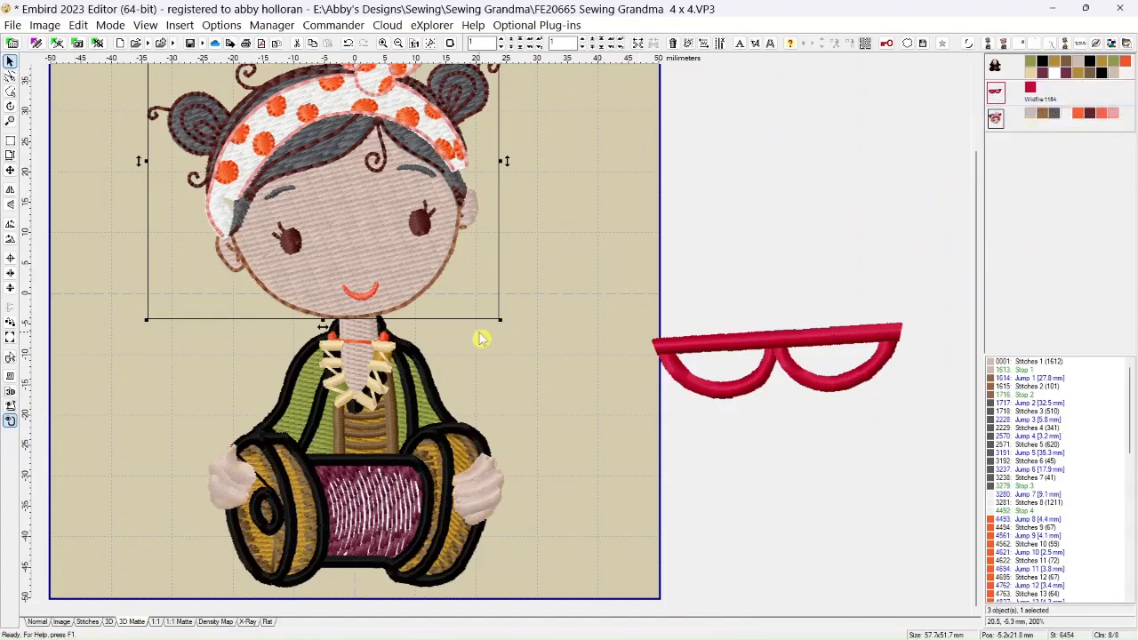
Move the glasses beside the head at about 56.2, 5.4 mm and insert them after the head object in the stitching order
scroll(479, 332, "down", 1)
scroll(425, 367, "up", 1)
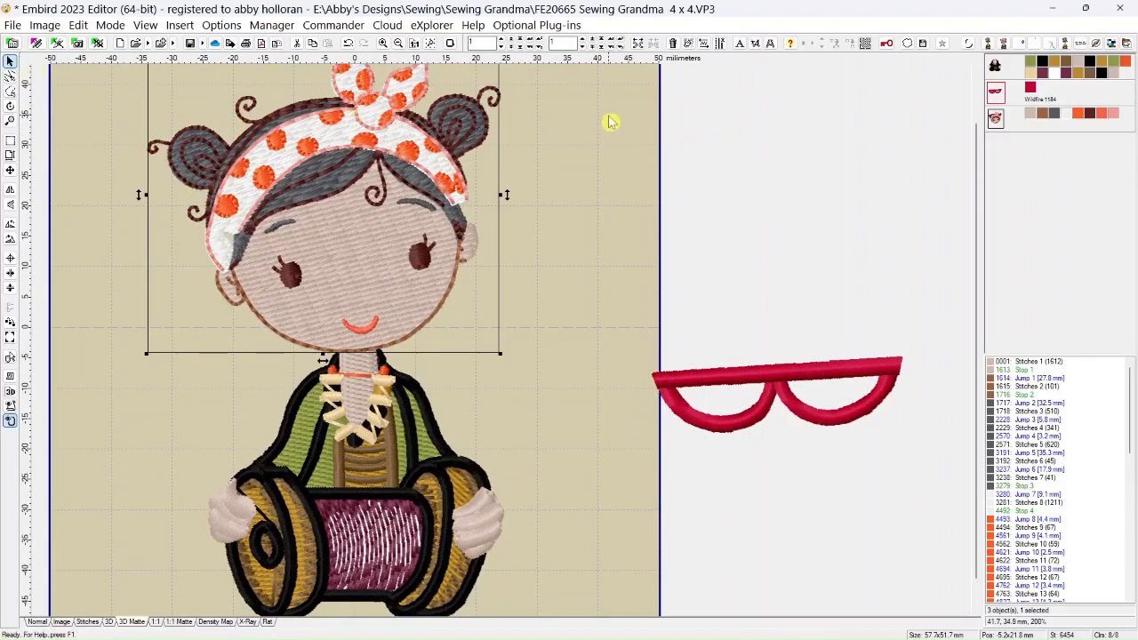
left_click(996, 95)
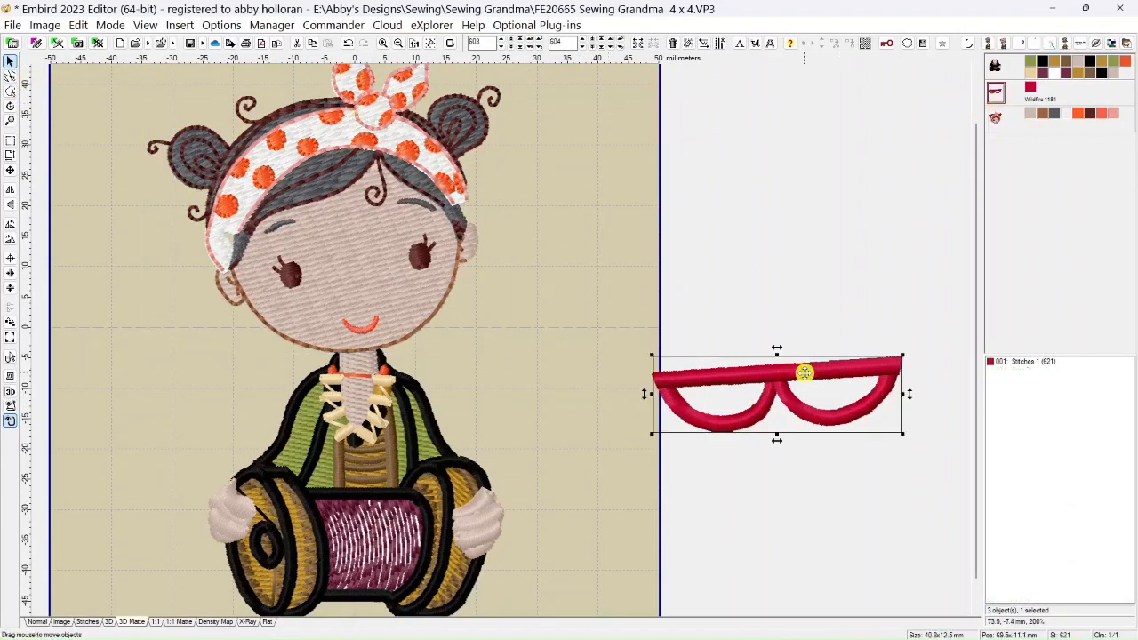
left_click_drag(803, 368, 749, 293)
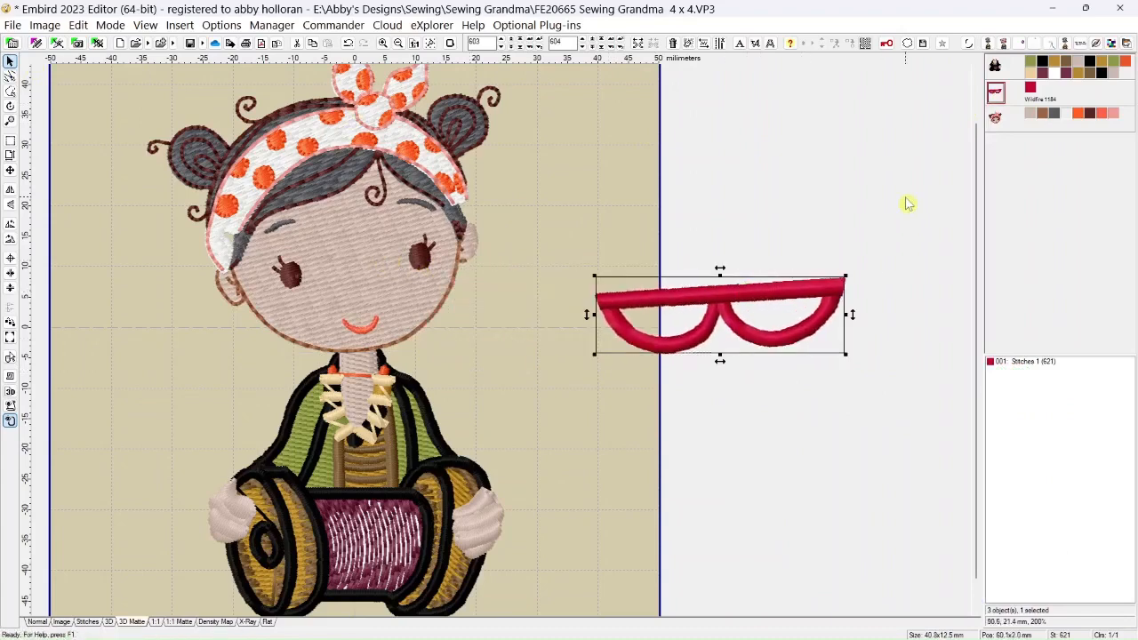
left_click_drag(825, 287, 803, 266)
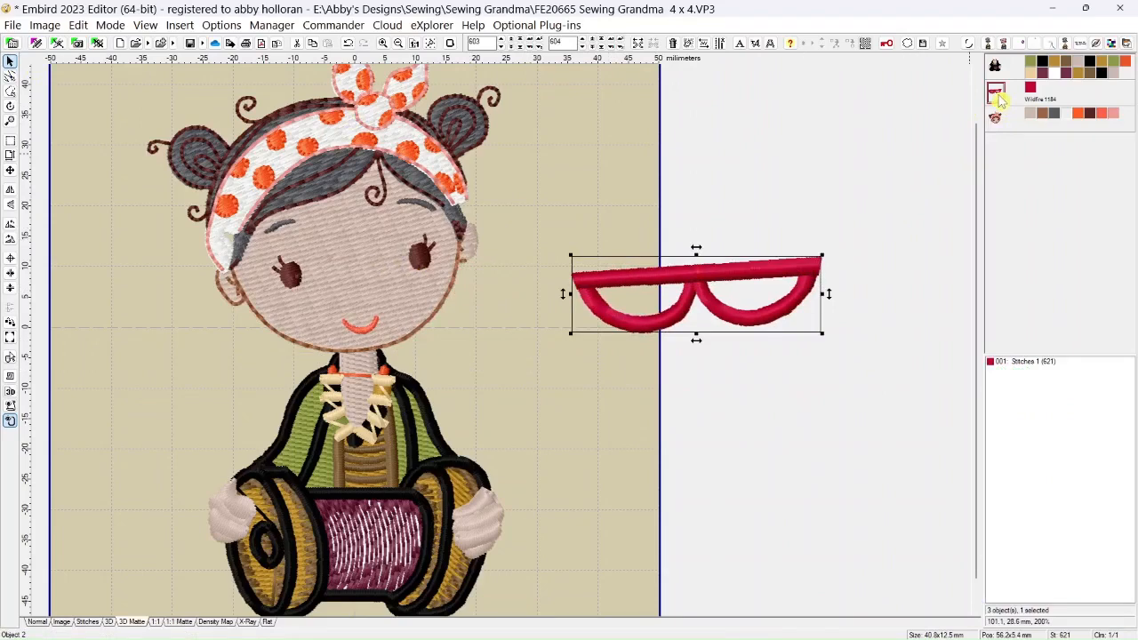
mouse_move(999, 101)
left_click_drag(998, 125, 997, 123)
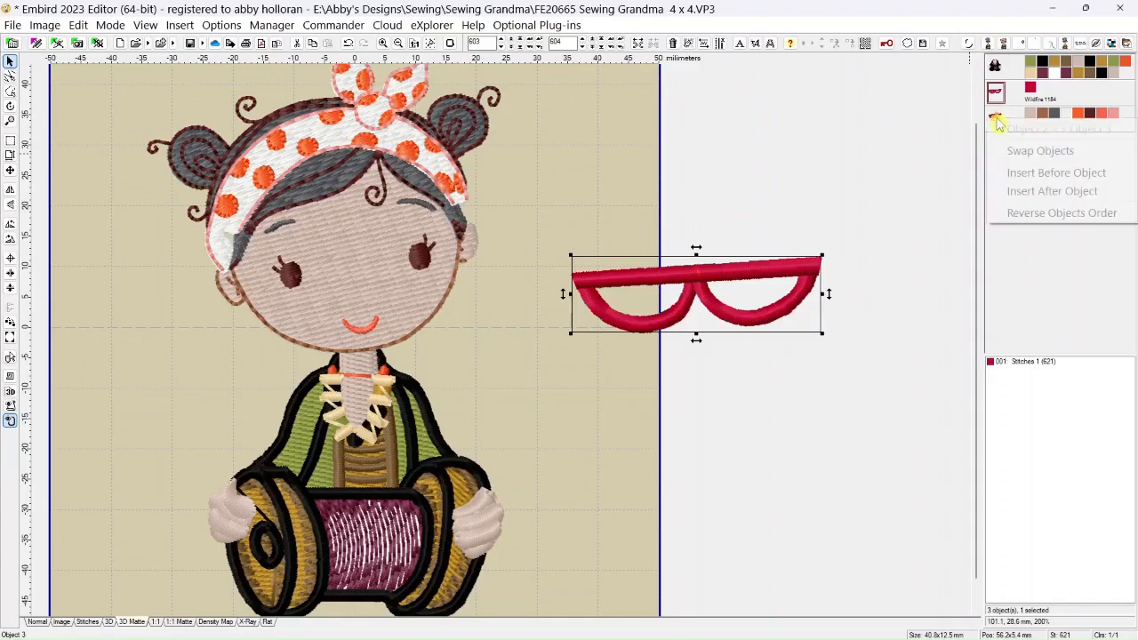
left_click(1011, 198)
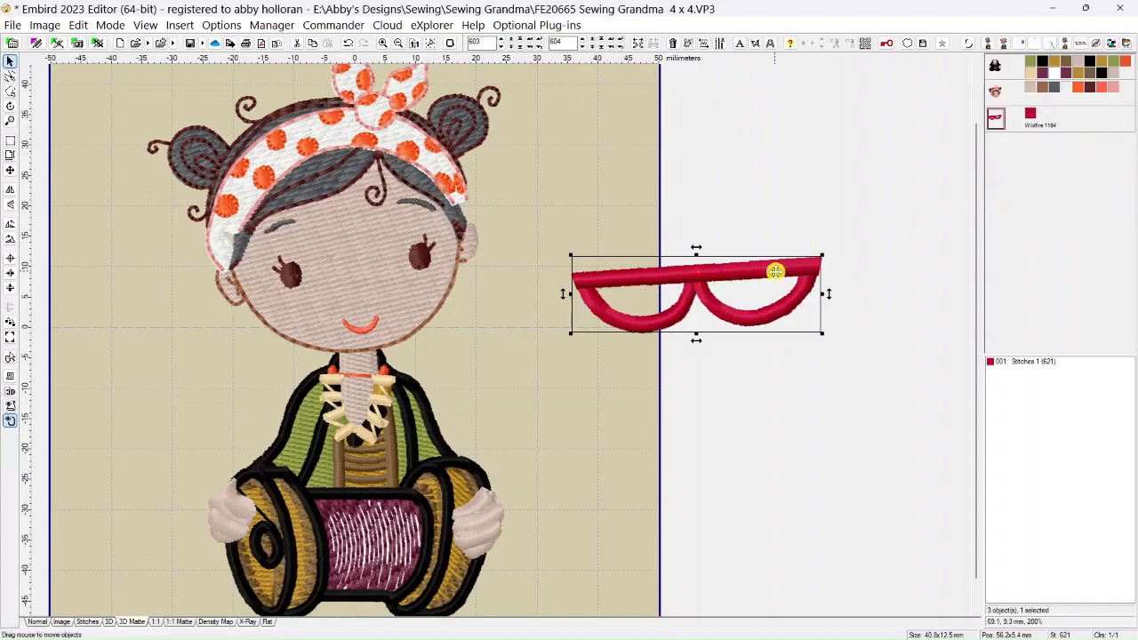
Enlarge the glasses to about 46.8 x 14.4 mm and place them over the face at about -1.2, 10.7 mm
left_click_drag(775, 271, 544, 238)
left_click_drag(459, 229, 688, 261)
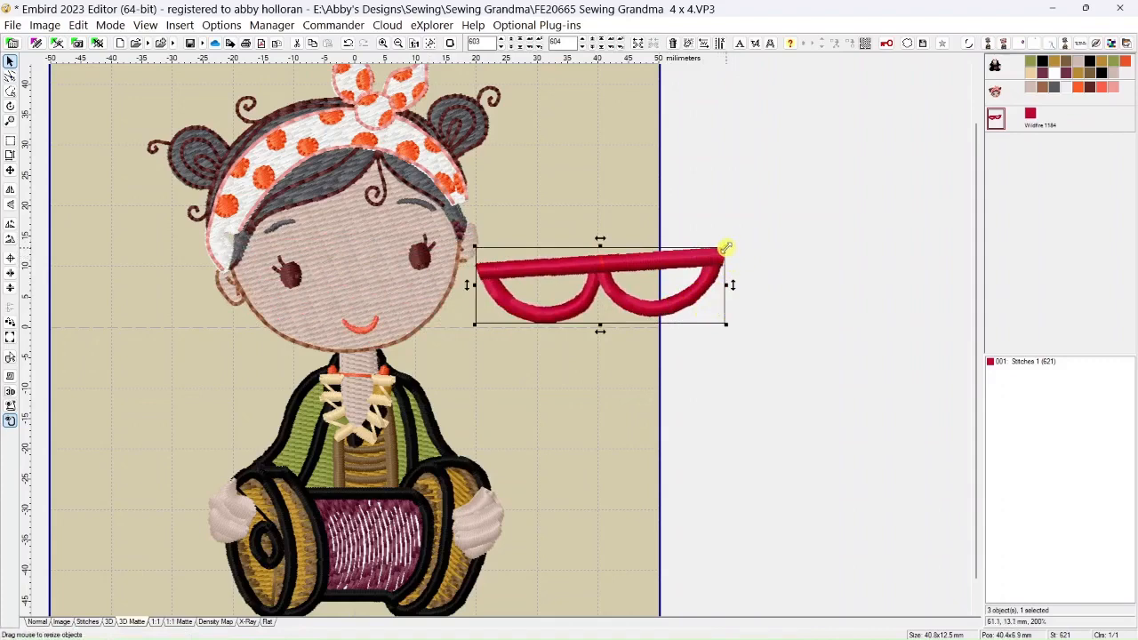
left_click_drag(726, 247, 760, 236)
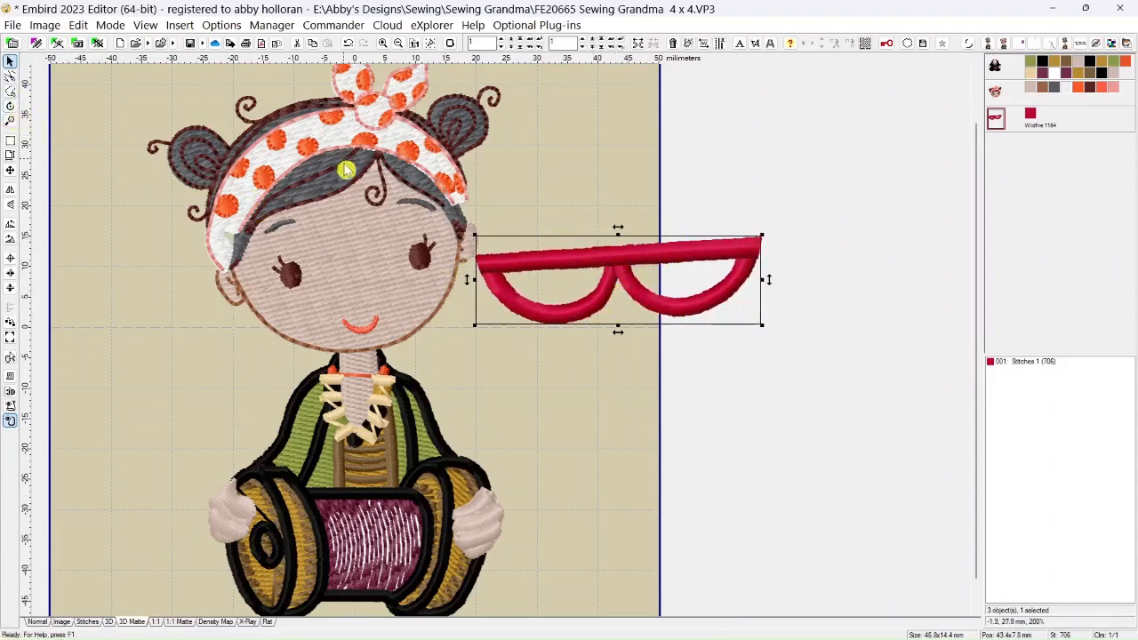
left_click_drag(613, 259, 344, 240)
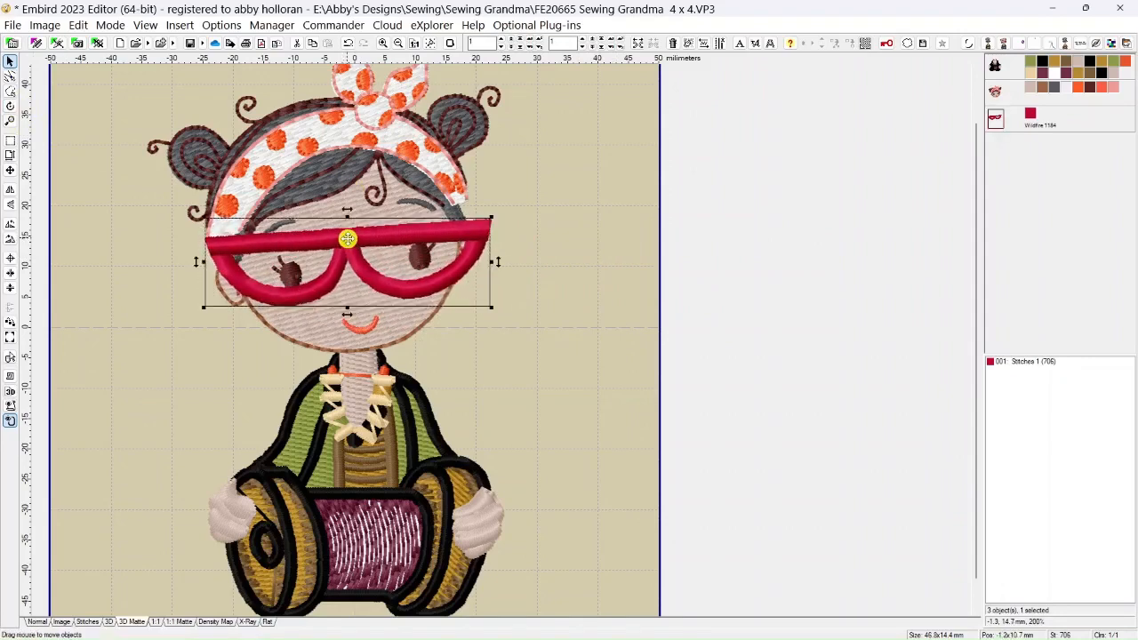
Rotate the glasses counterclockwise to match the face's tilt and center them at about -1.0, 11.8 mm
left_click(11, 105)
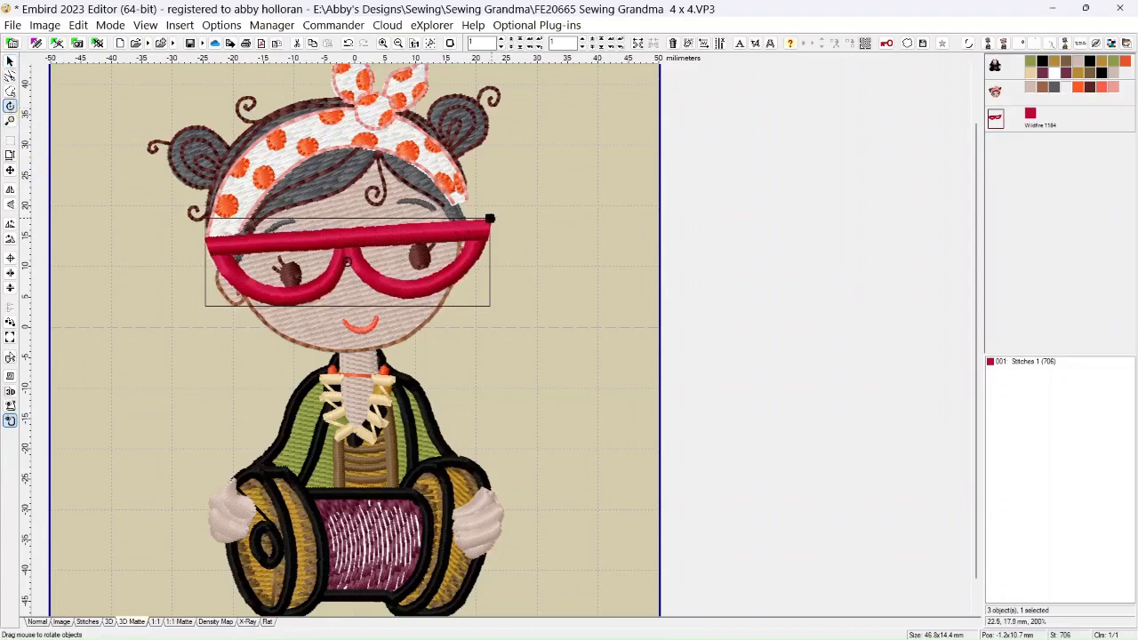
left_click_drag(491, 218, 499, 200)
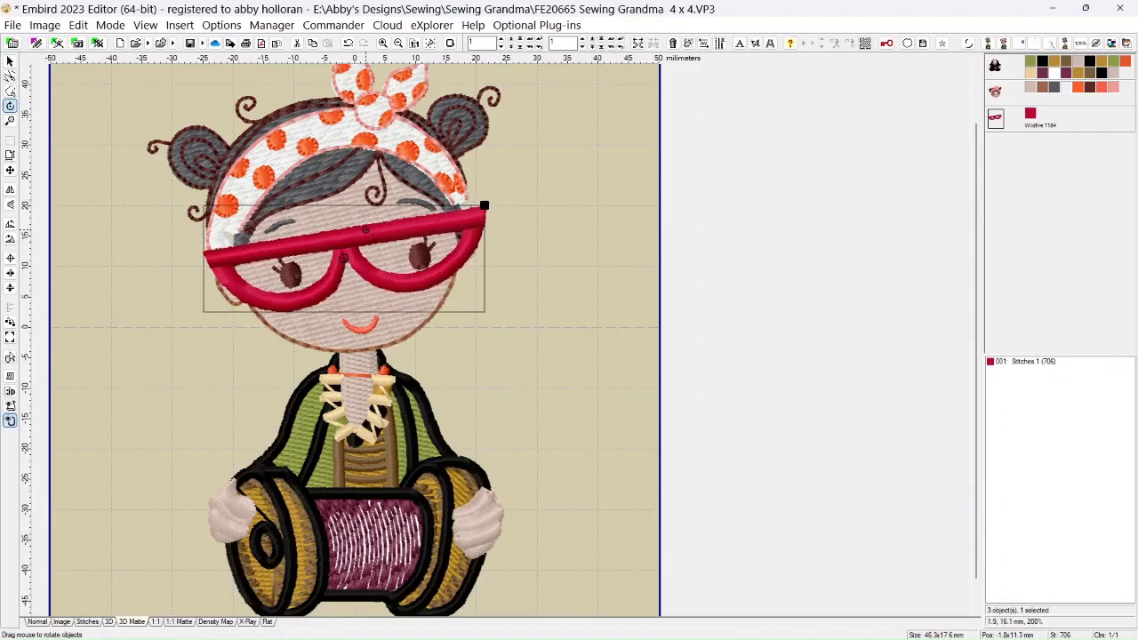
left_click(10, 61)
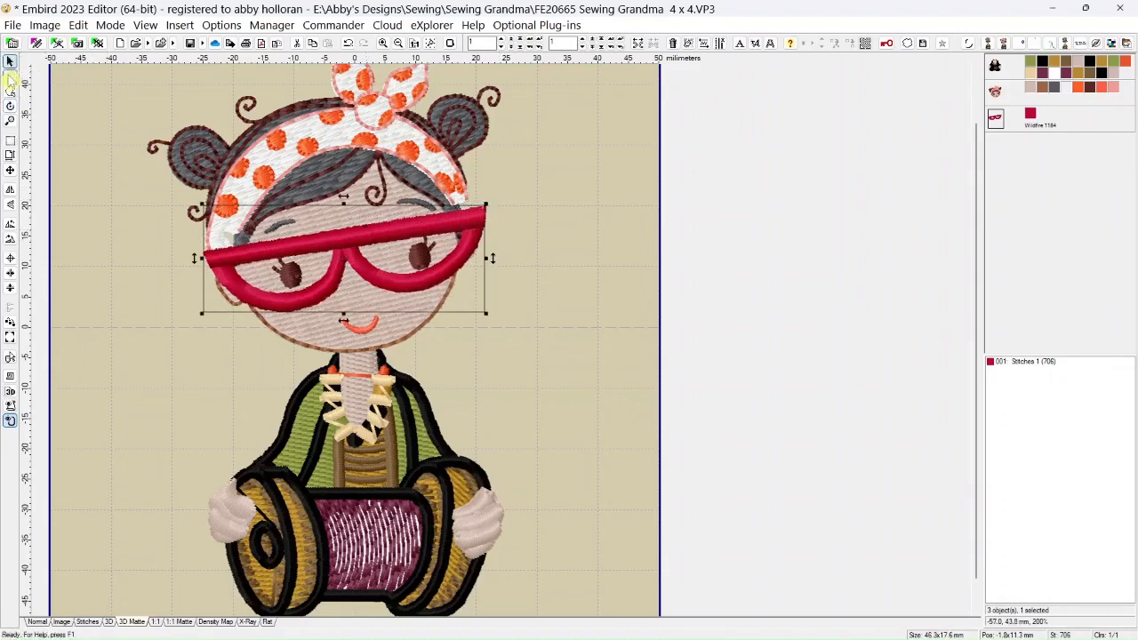
left_click_drag(337, 240, 341, 238)
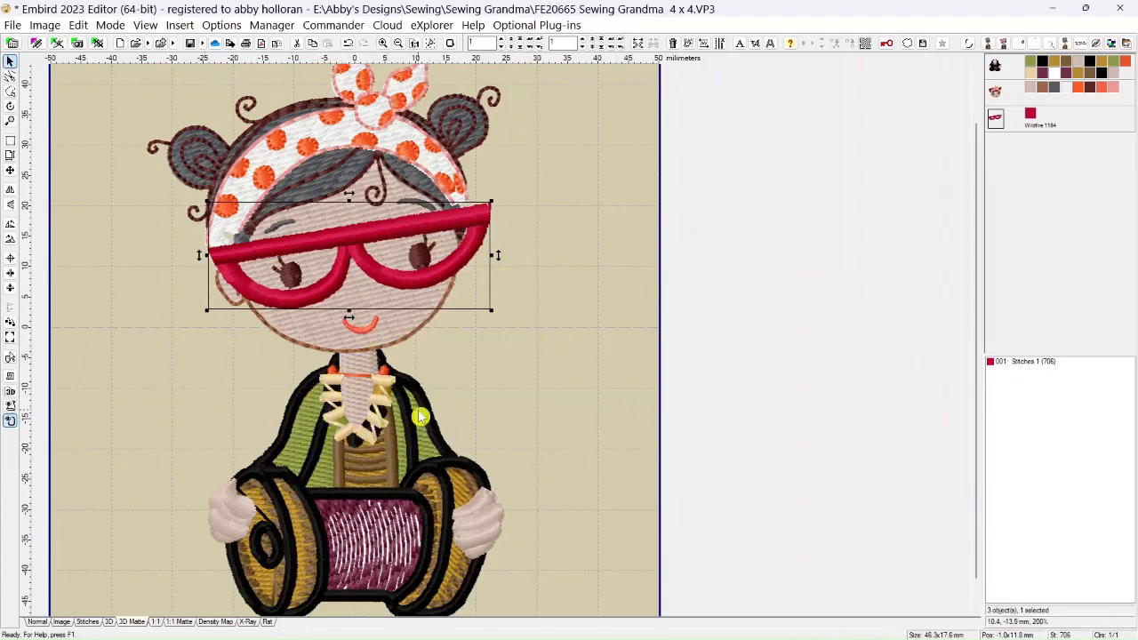
Inspect the neckline stitches in Normal and 3D Matte views, and hide the body's Colors 1 to 5
scroll(592, 414, "up", 5)
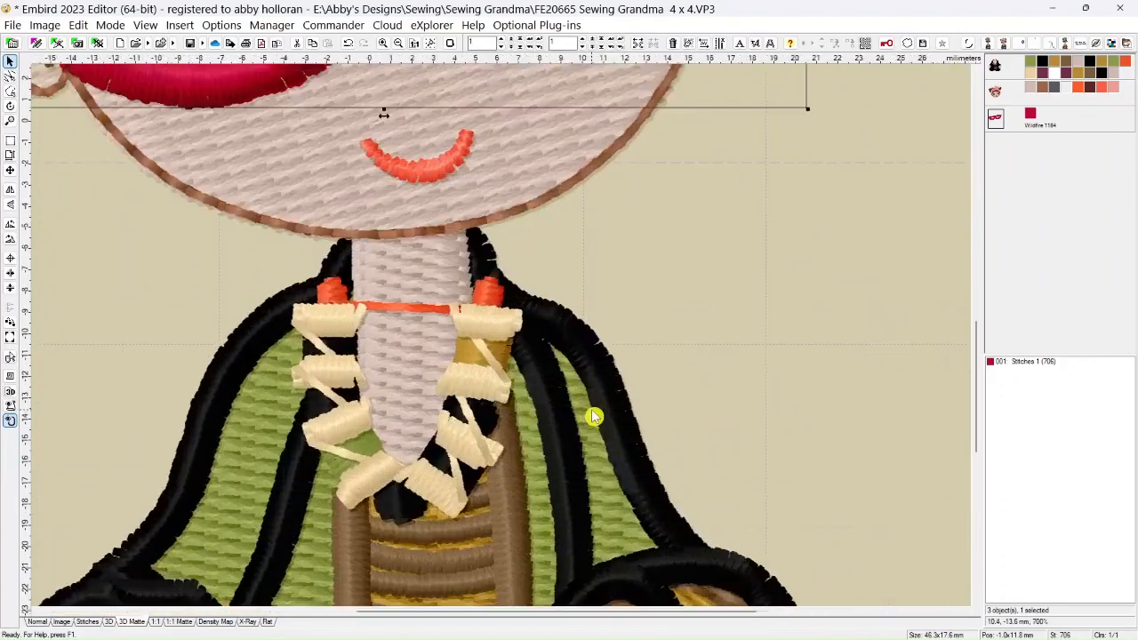
scroll(591, 410, "up", 3)
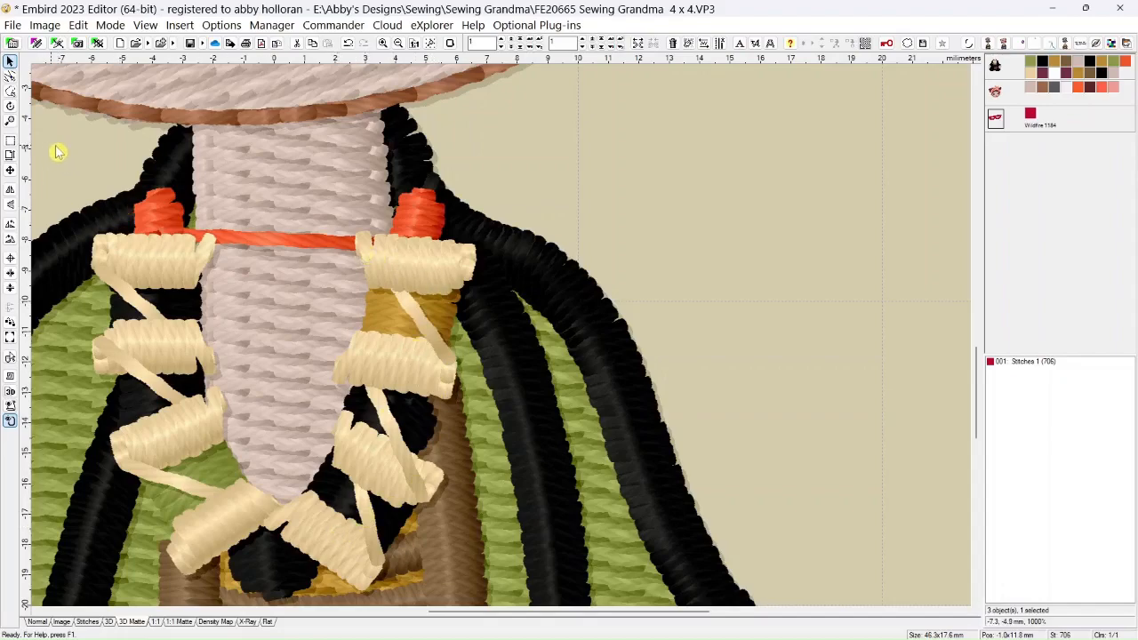
left_click(37, 622)
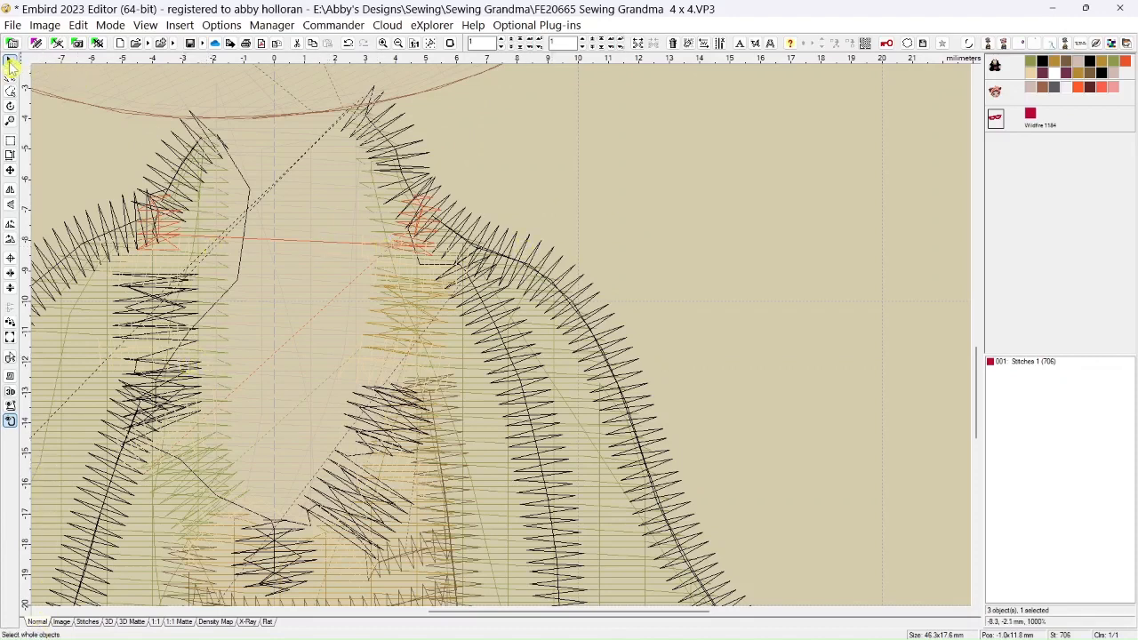
left_click(133, 622)
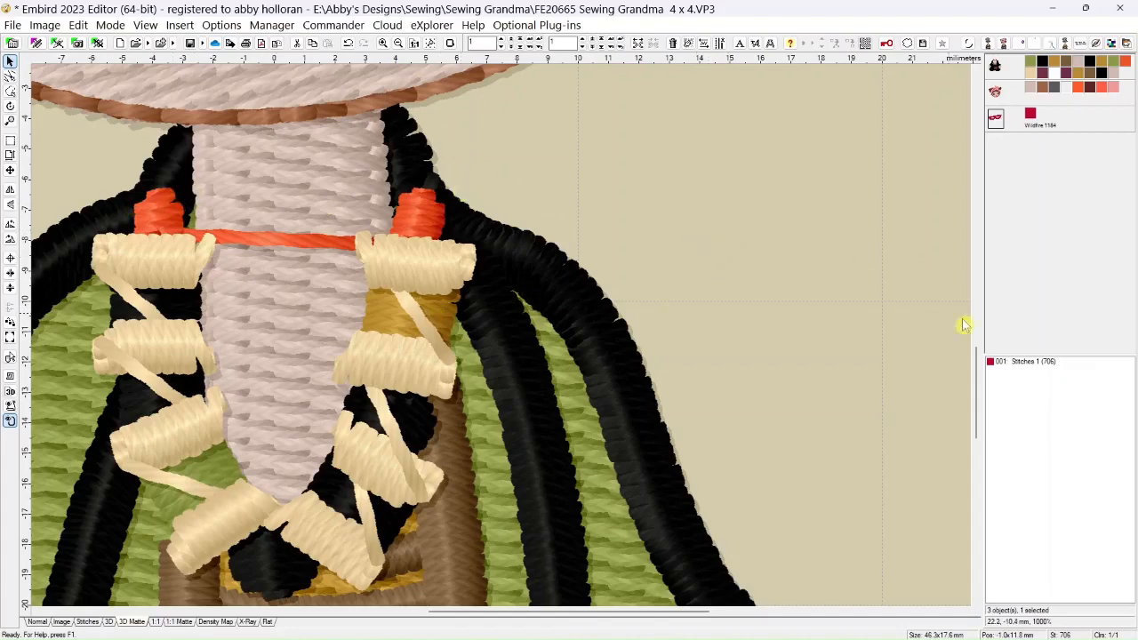
left_click(1032, 64)
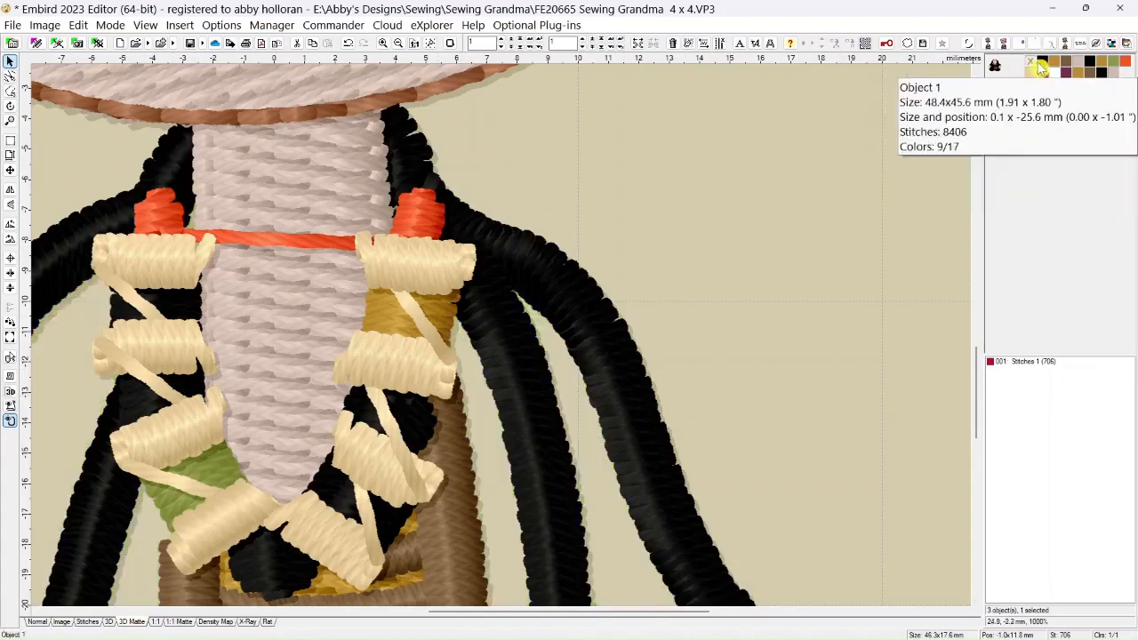
left_click(1041, 69)
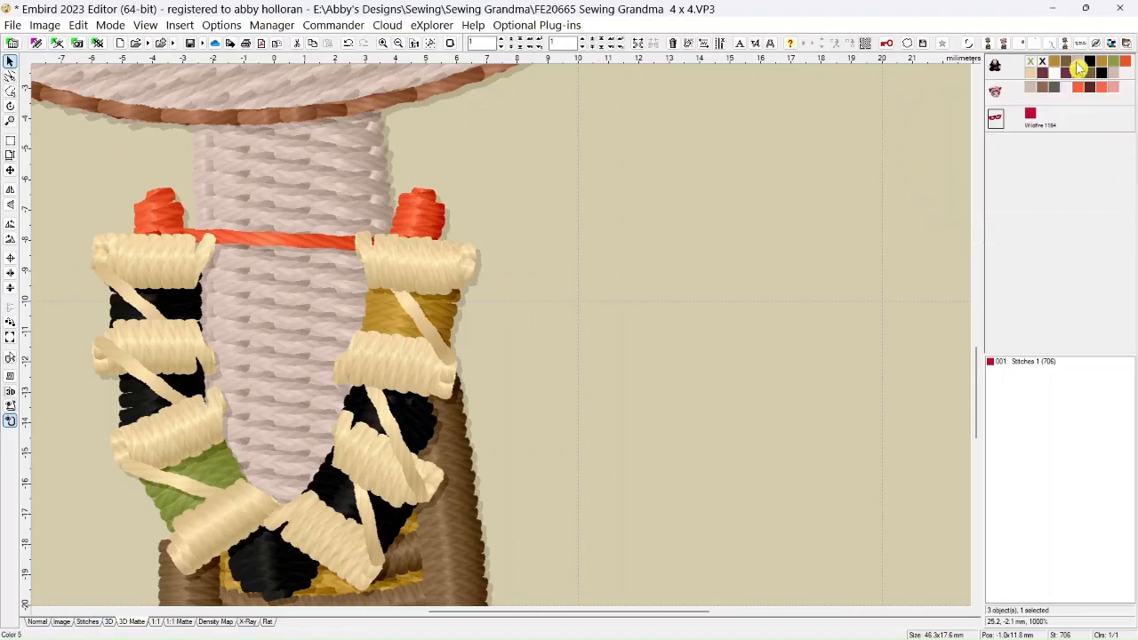
left_click(1077, 64)
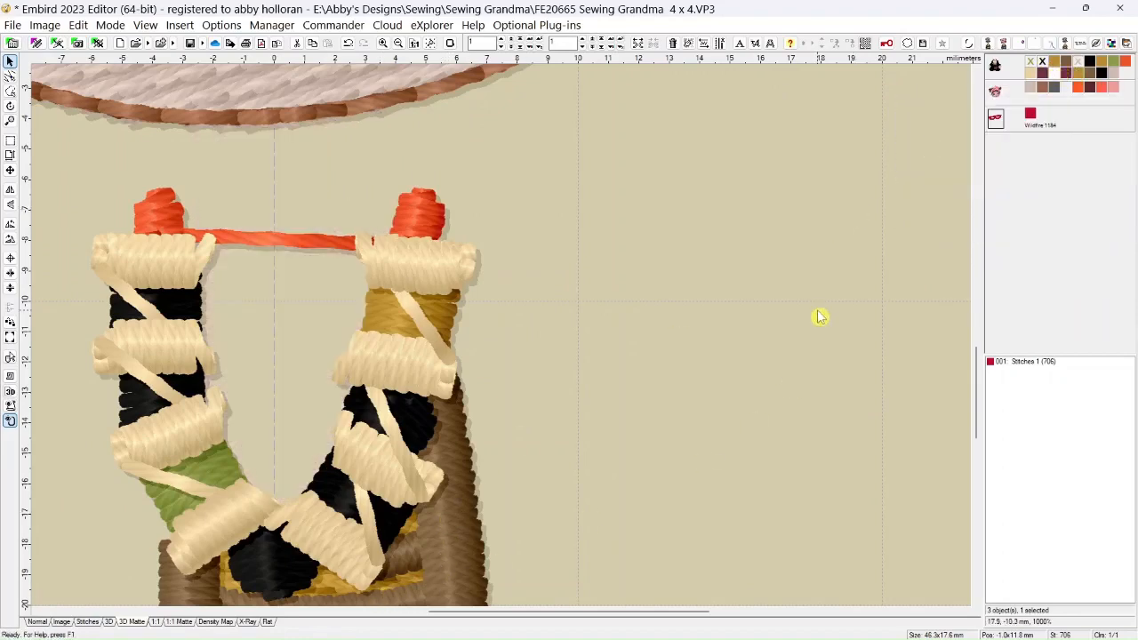
left_click(1056, 68)
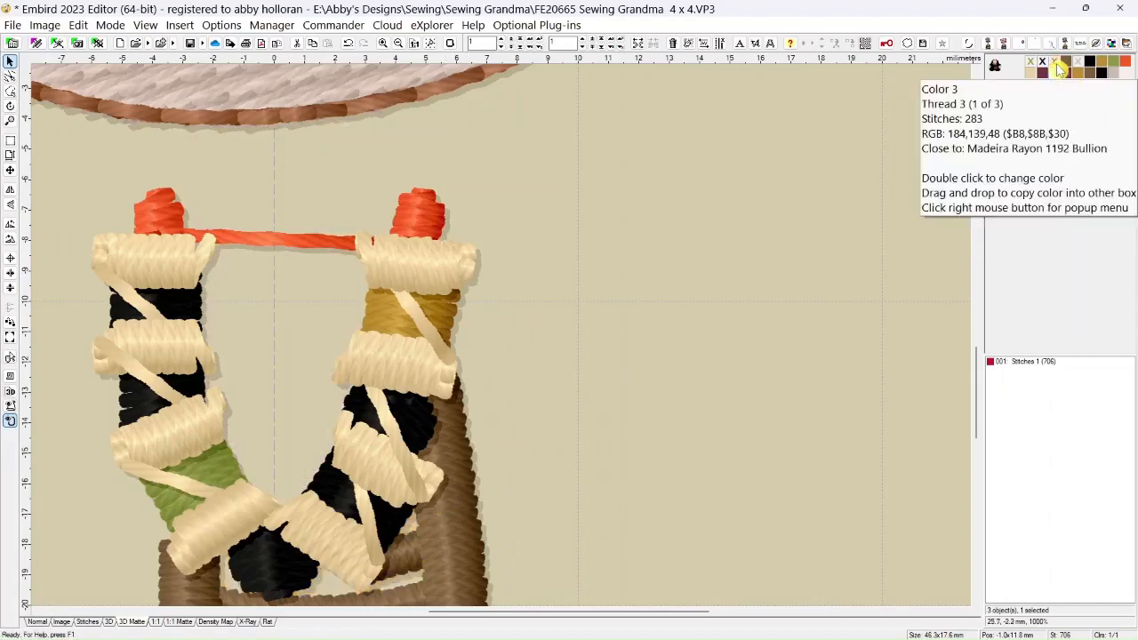
left_click(1065, 68)
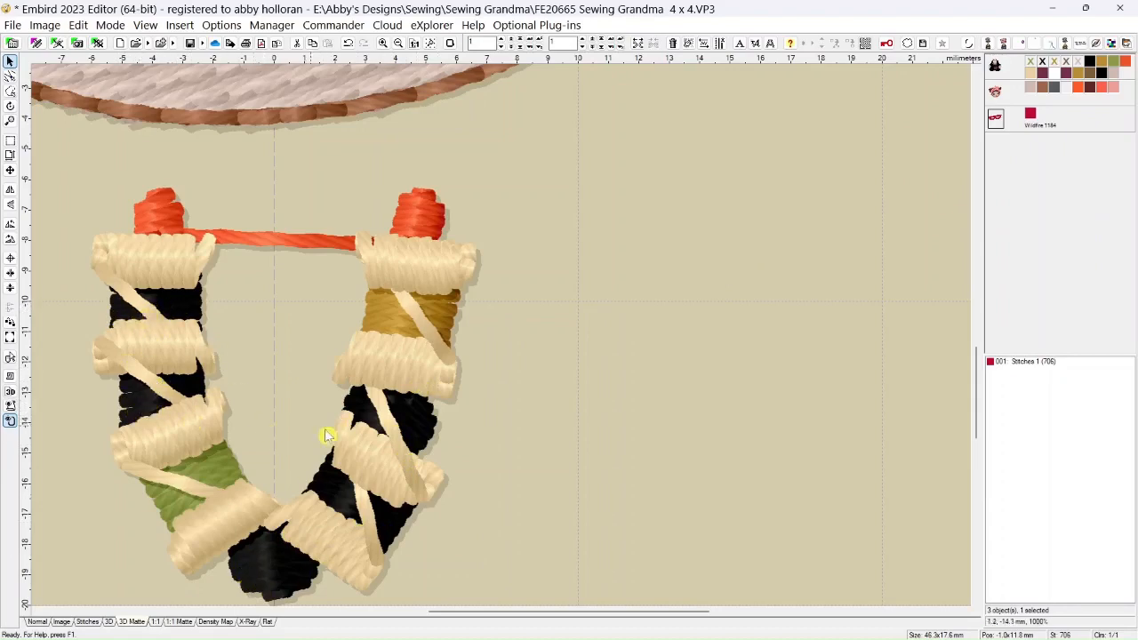
Hide the body's Colors 6 to 9 so only the cream necklace beads show at the neck
scroll(534, 382, "down", 2)
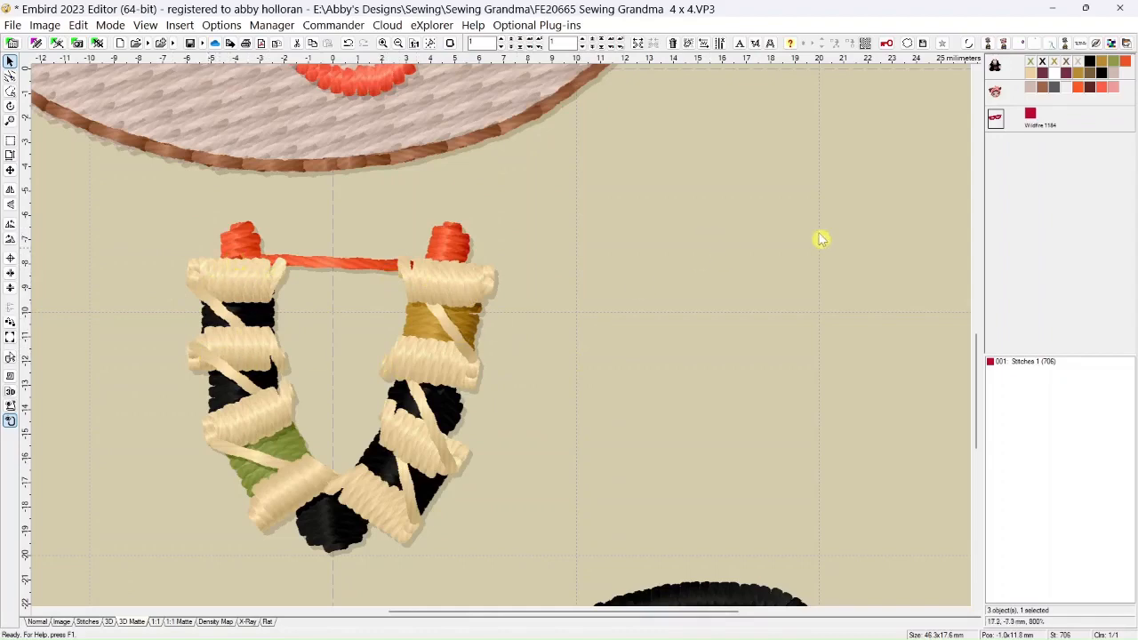
left_click(1089, 63)
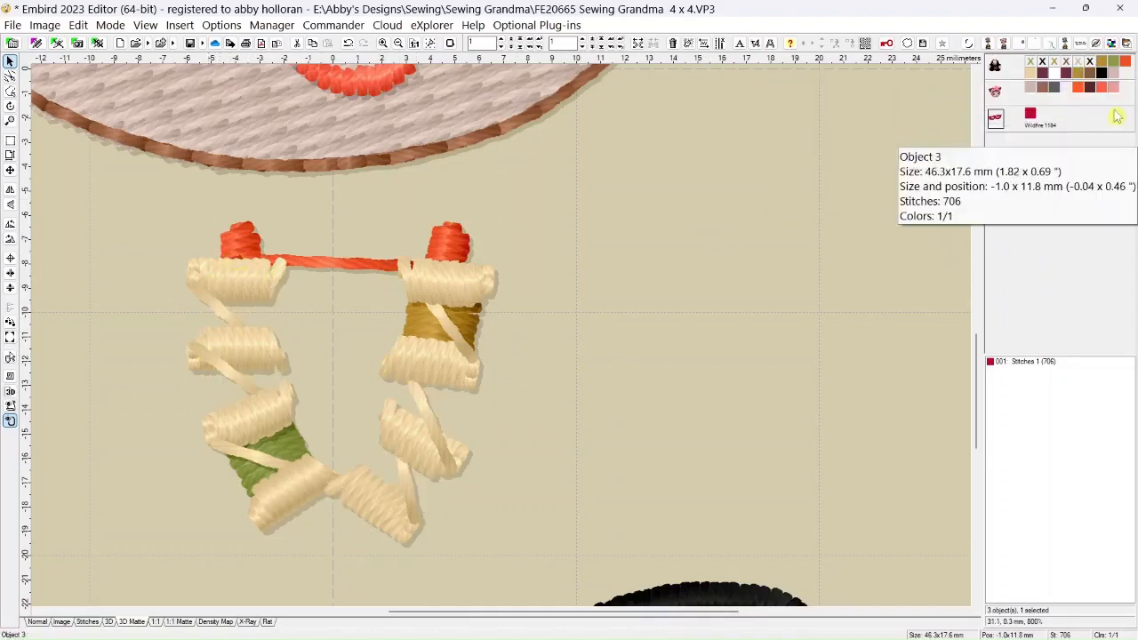
left_click(1102, 67)
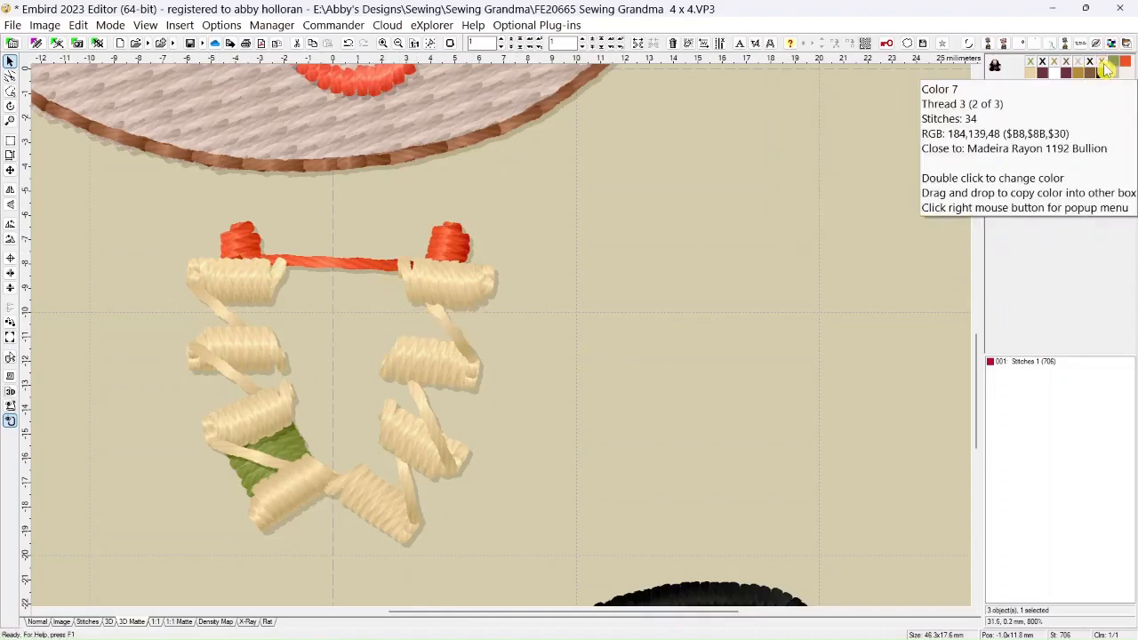
left_click(1113, 68)
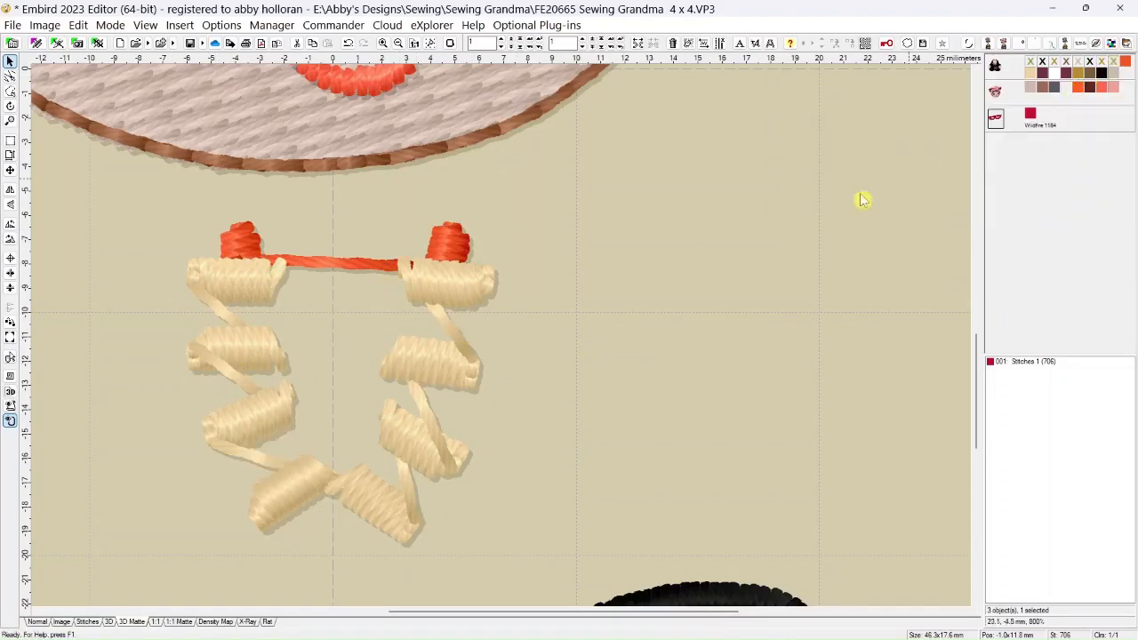
left_click(1126, 65)
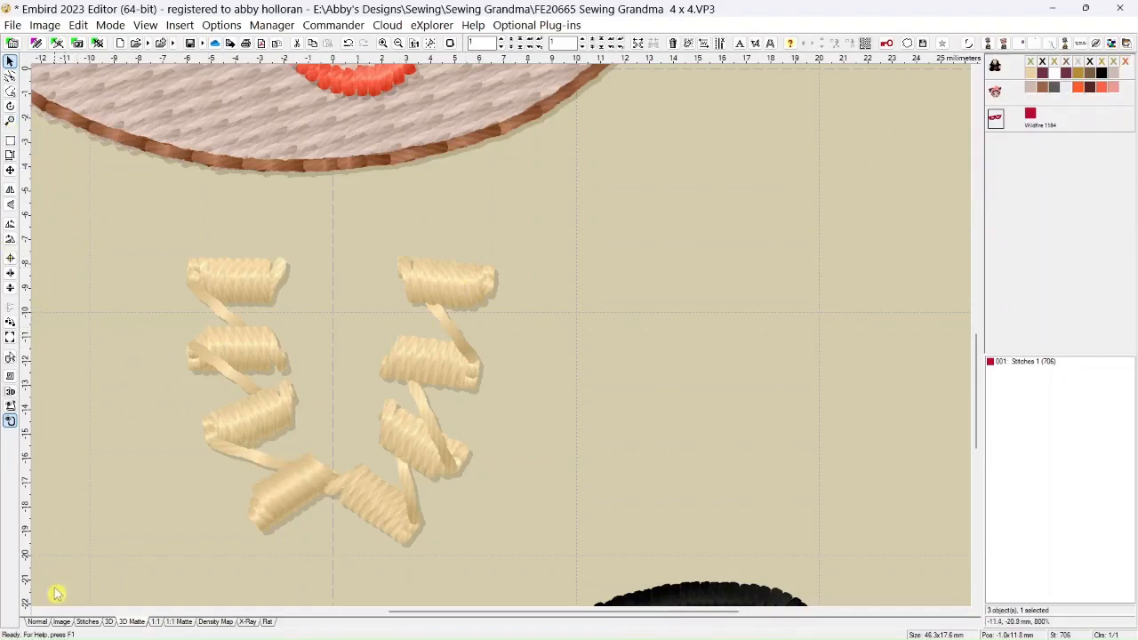
Show the design in Normal view and change the on-screen hoop color to light cyan
left_click(39, 622)
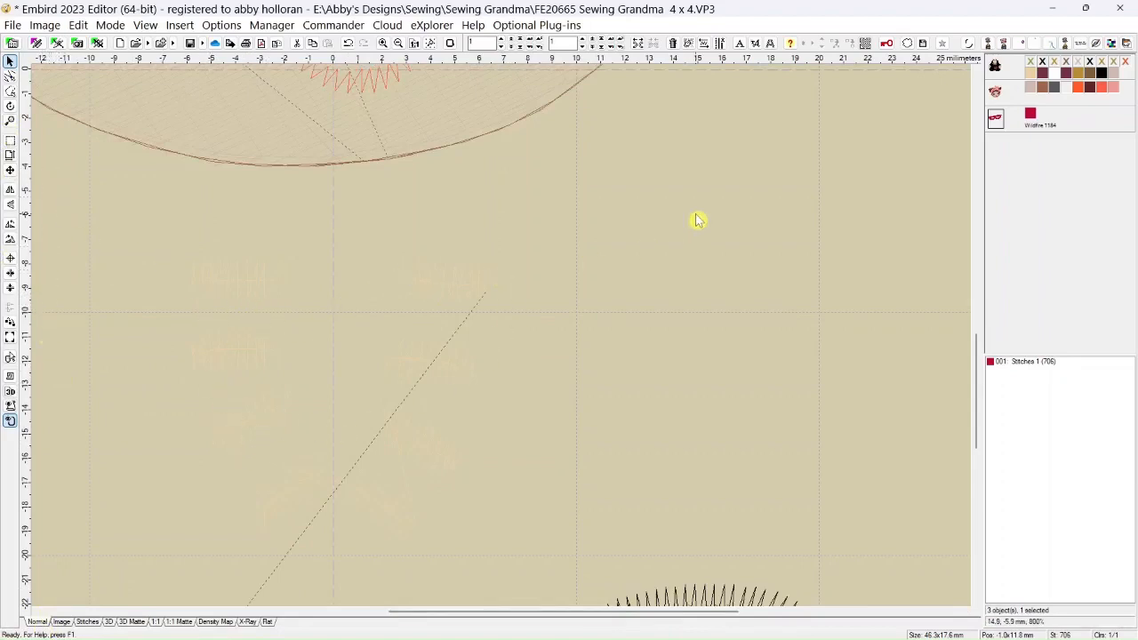
left_click(452, 45)
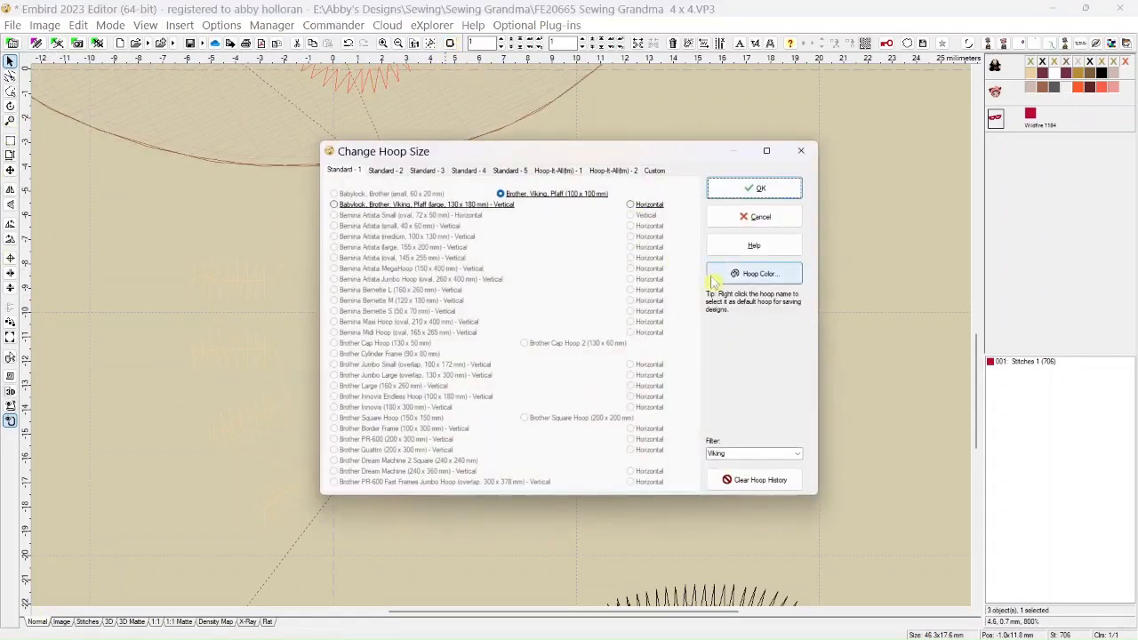
left_click(754, 278)
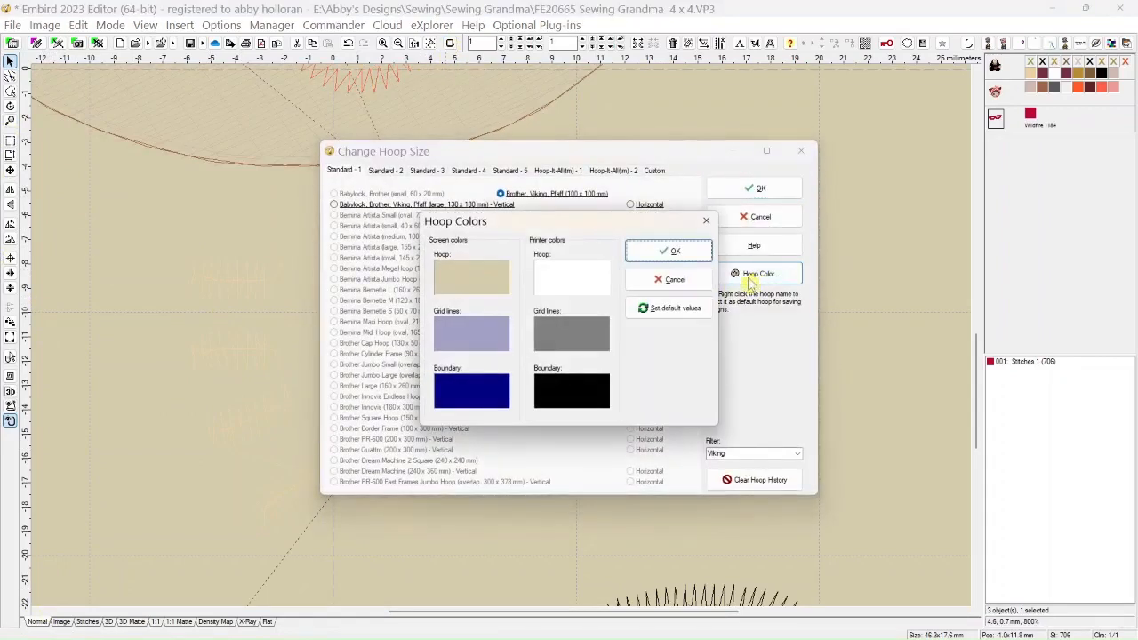
left_click(478, 285)
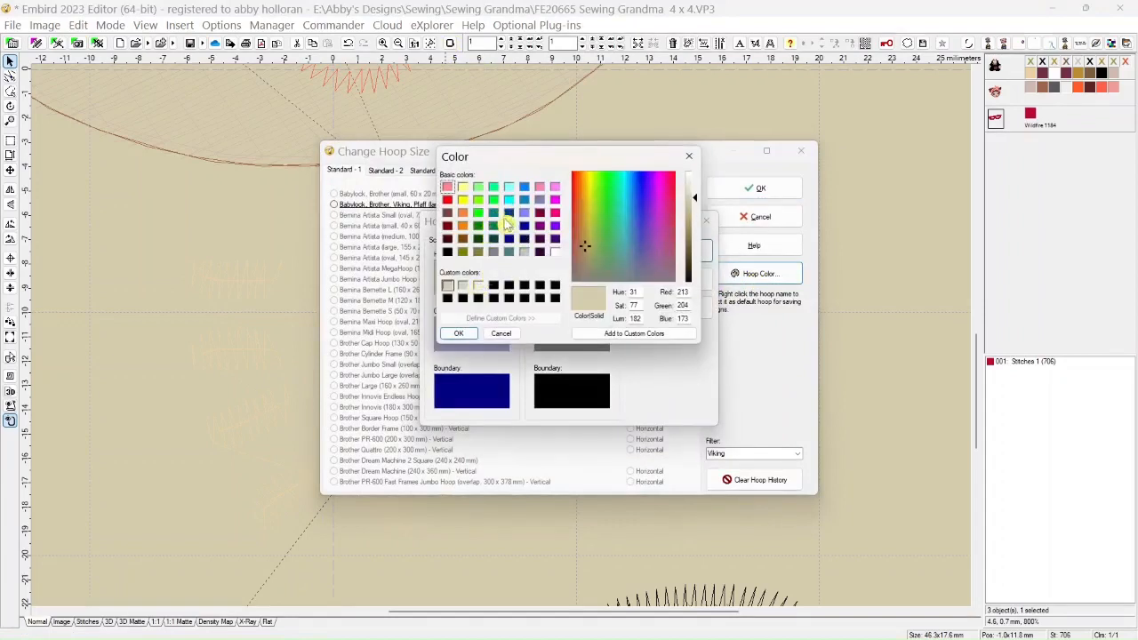
left_click(508, 188)
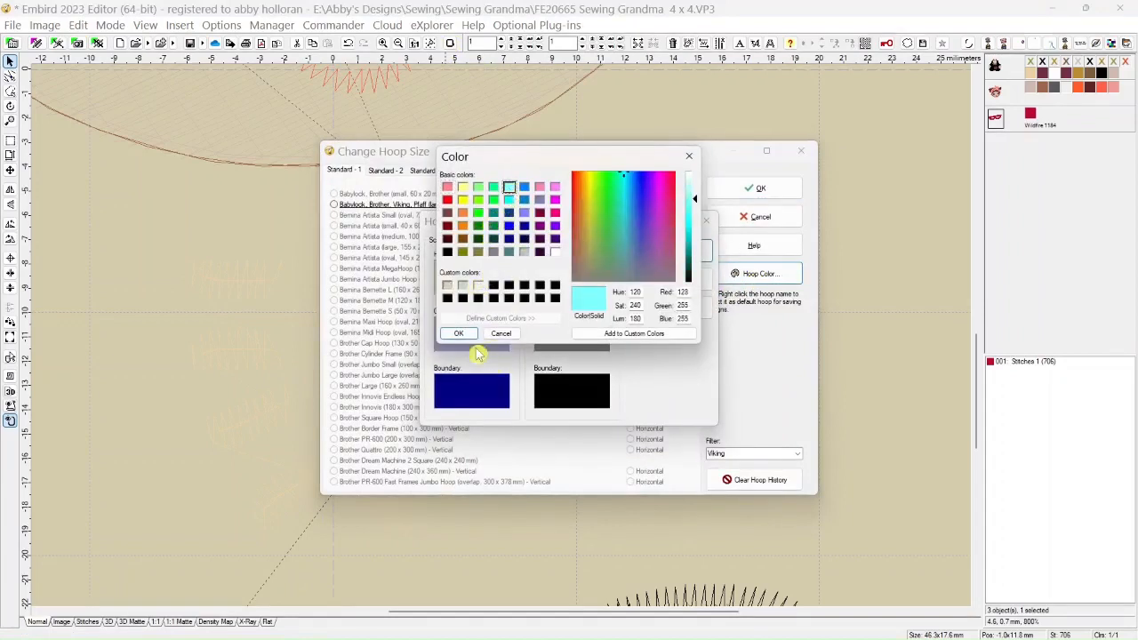
left_click(455, 333)
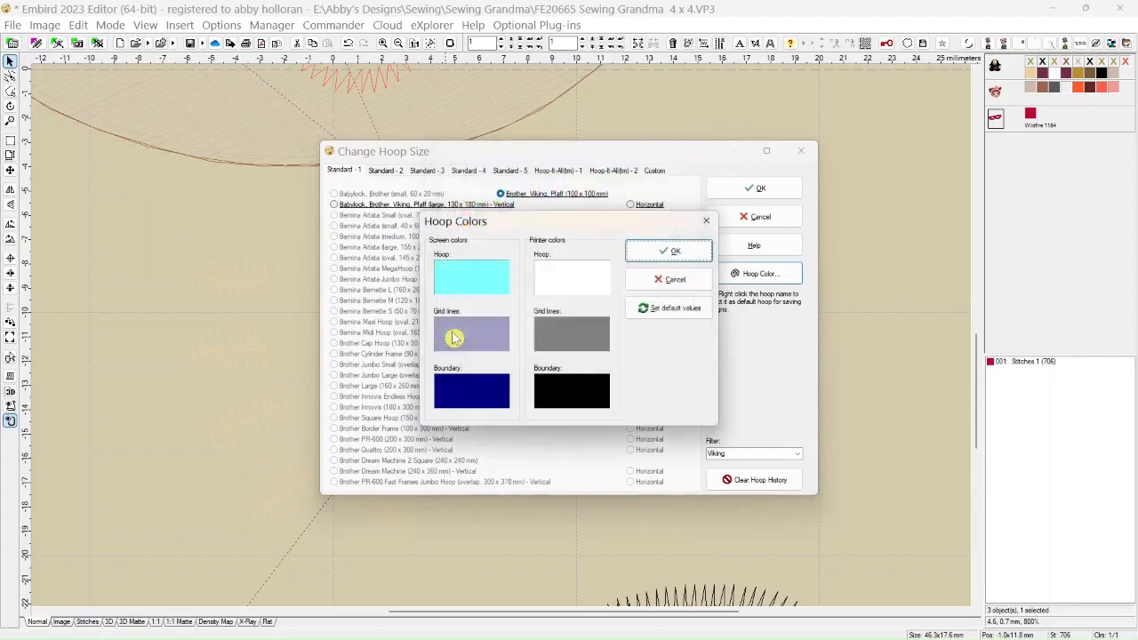
left_click(670, 252)
left_click(755, 189)
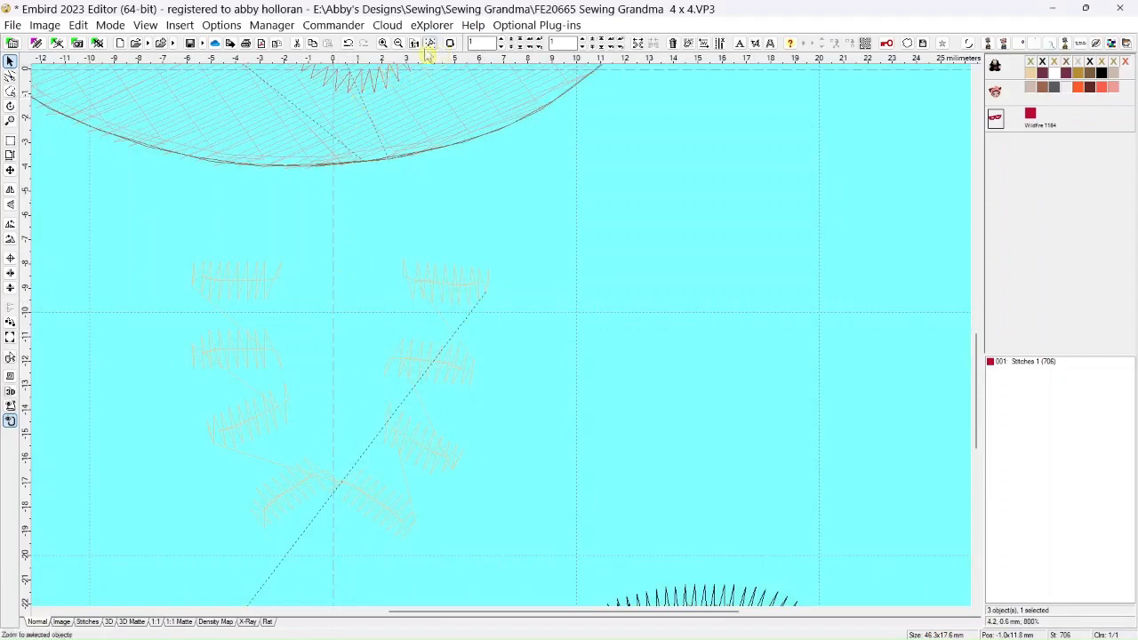
Switch to Points Editing Mode and select the stitch point at the inner end of the necklace's upper-left cream bead
scroll(330, 348, "up", 2)
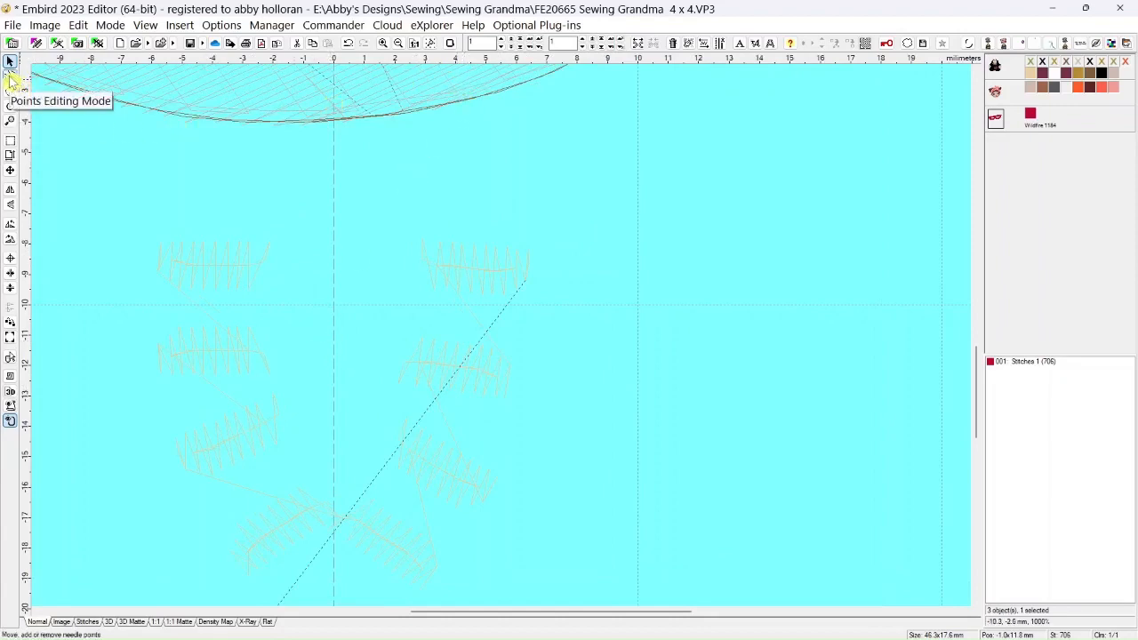
left_click(10, 77)
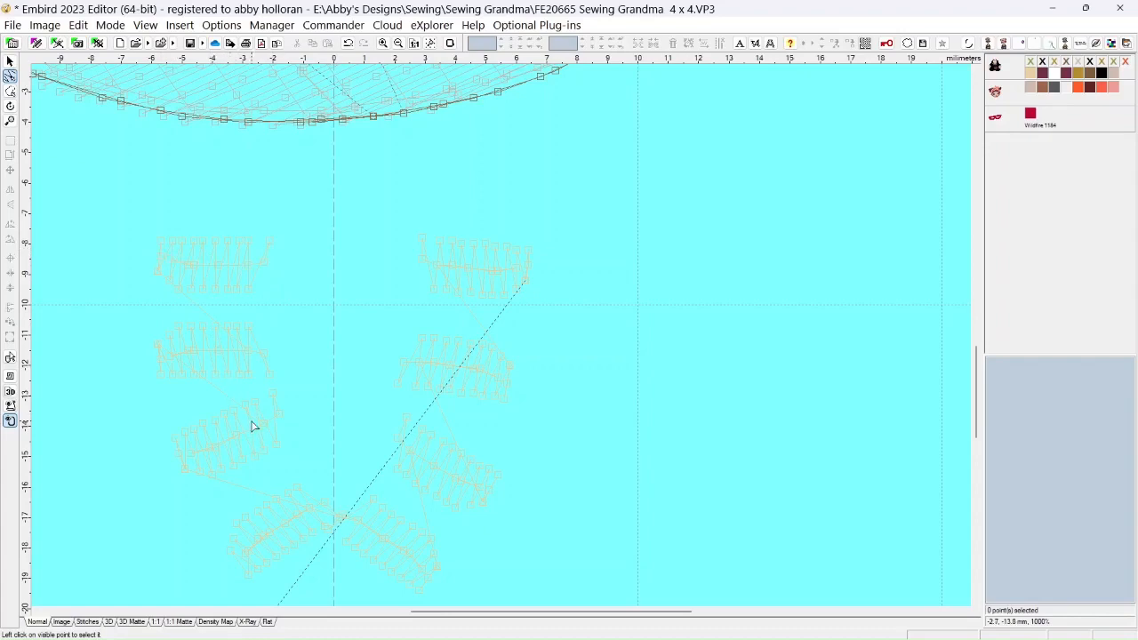
left_click(262, 246)
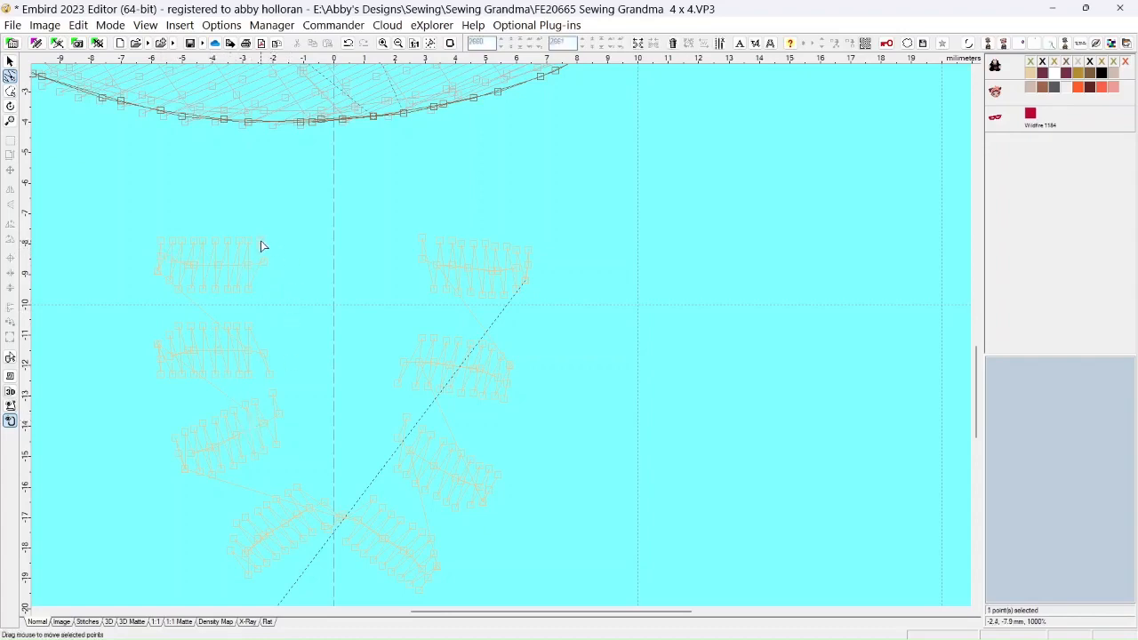
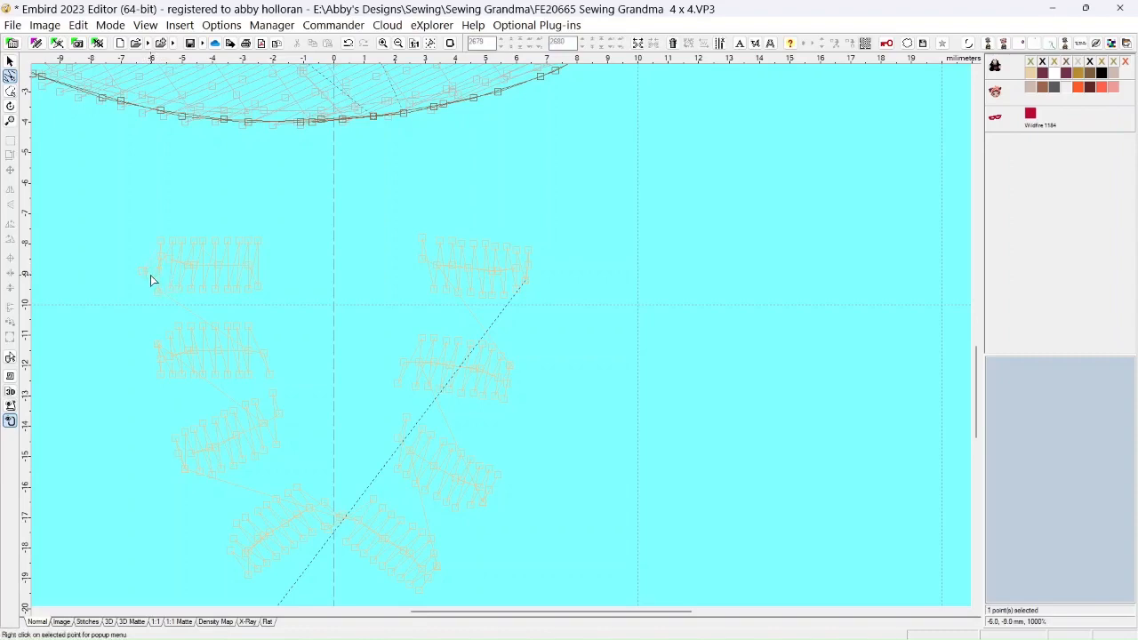
Delete three stray stitch points along the left side of the necklace's upper-left bead, including the selected one
right_click(142, 271)
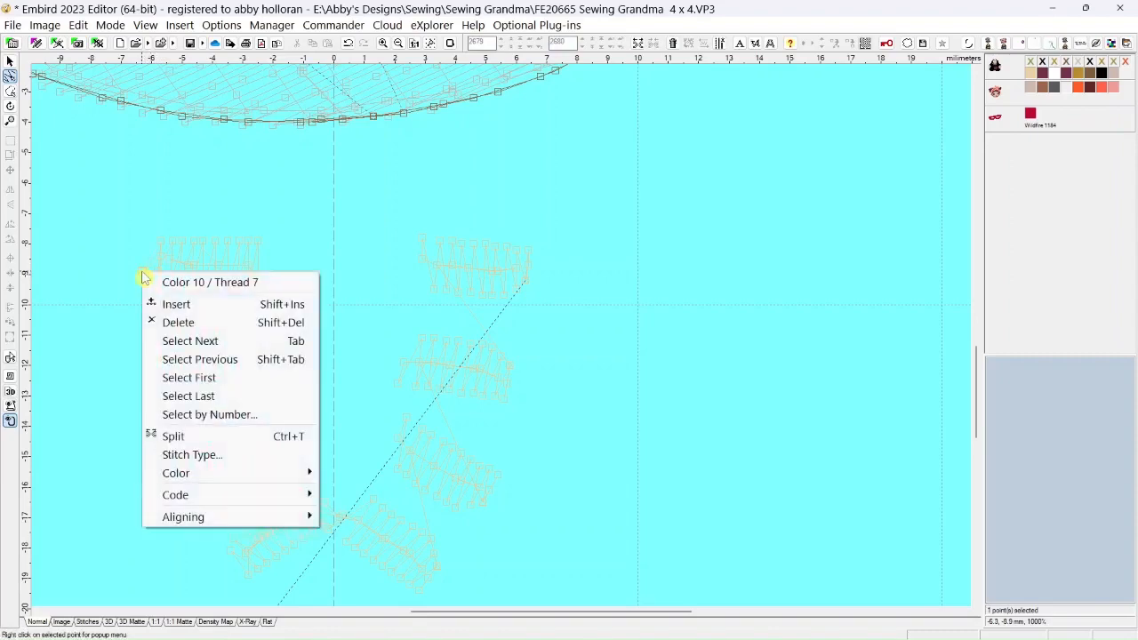
left_click(164, 323)
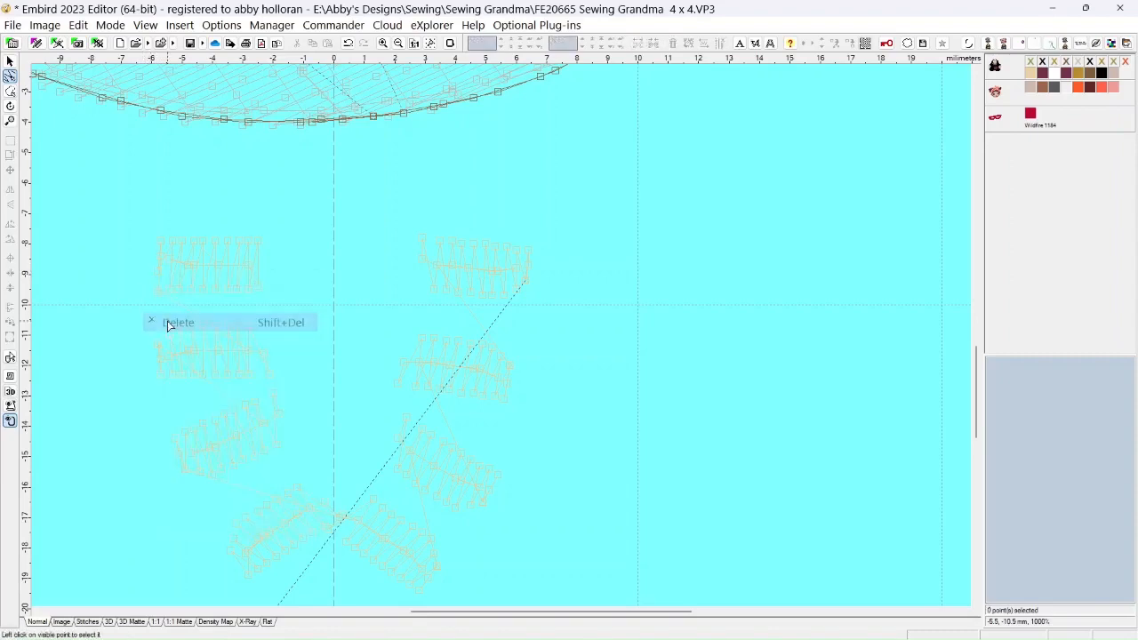
right_click(157, 278)
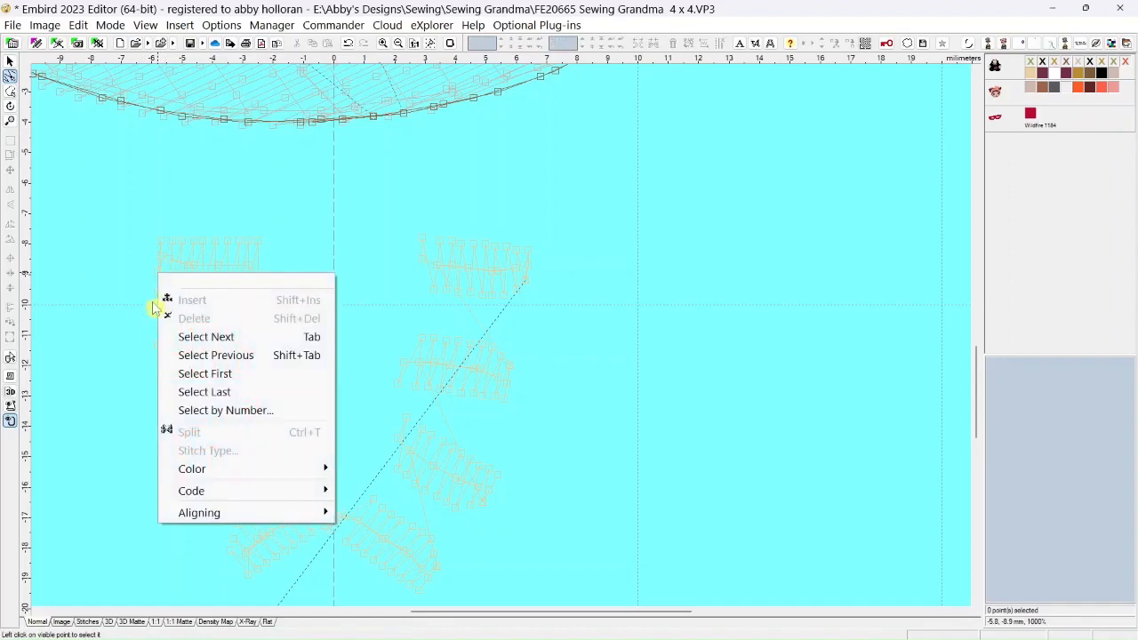
left_click(125, 279)
left_click(158, 275)
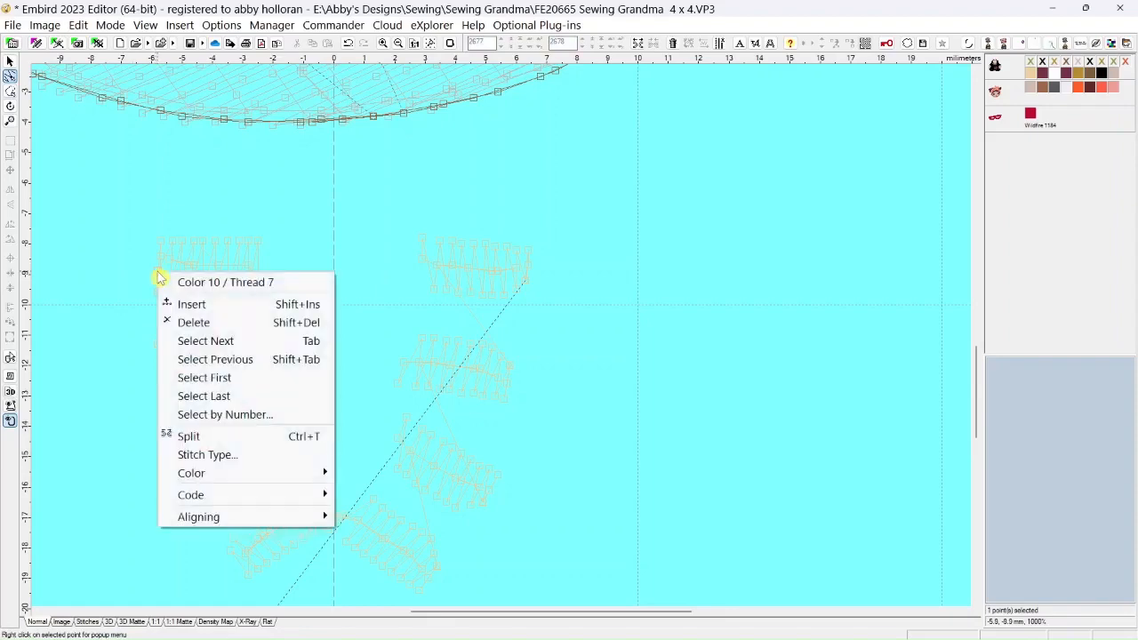
right_click(158, 274)
left_click(186, 323)
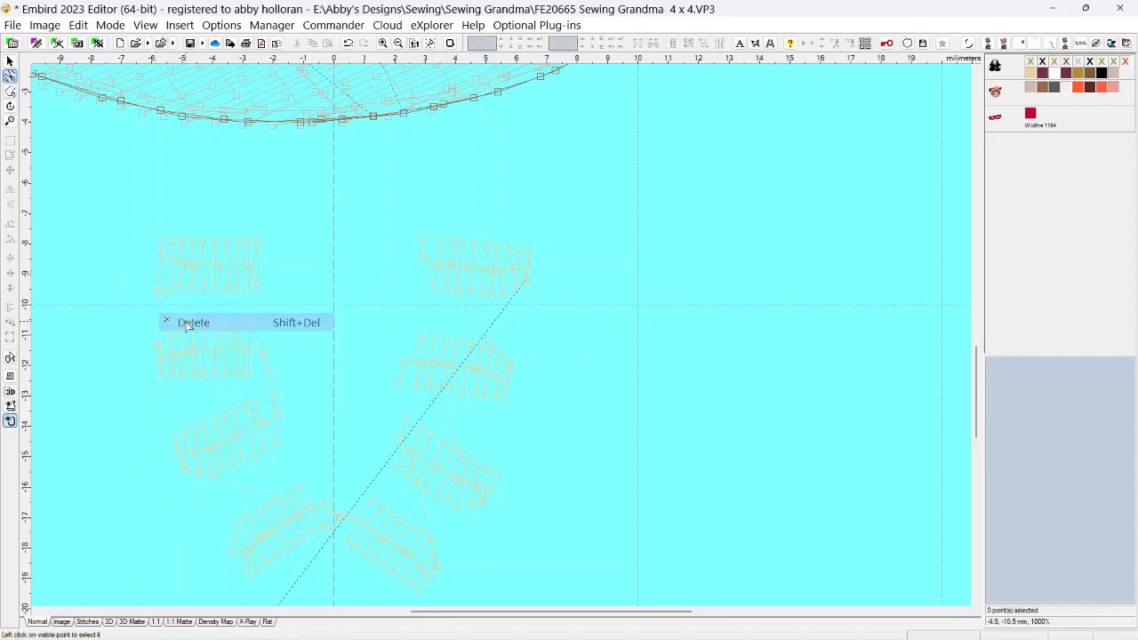
right_click(160, 264)
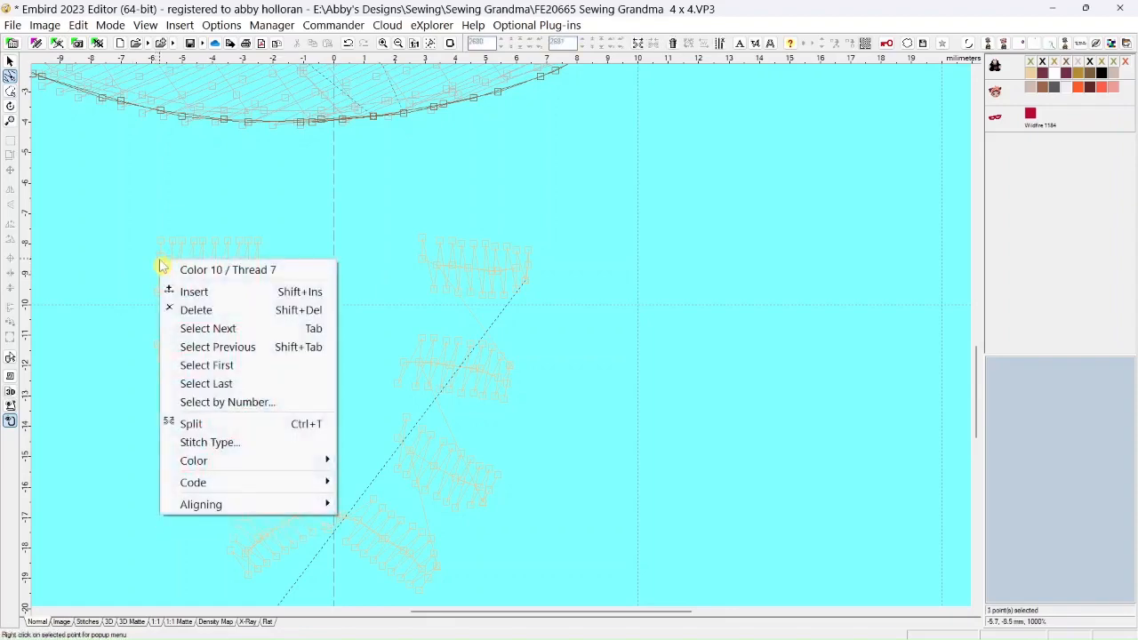
left_click(185, 310)
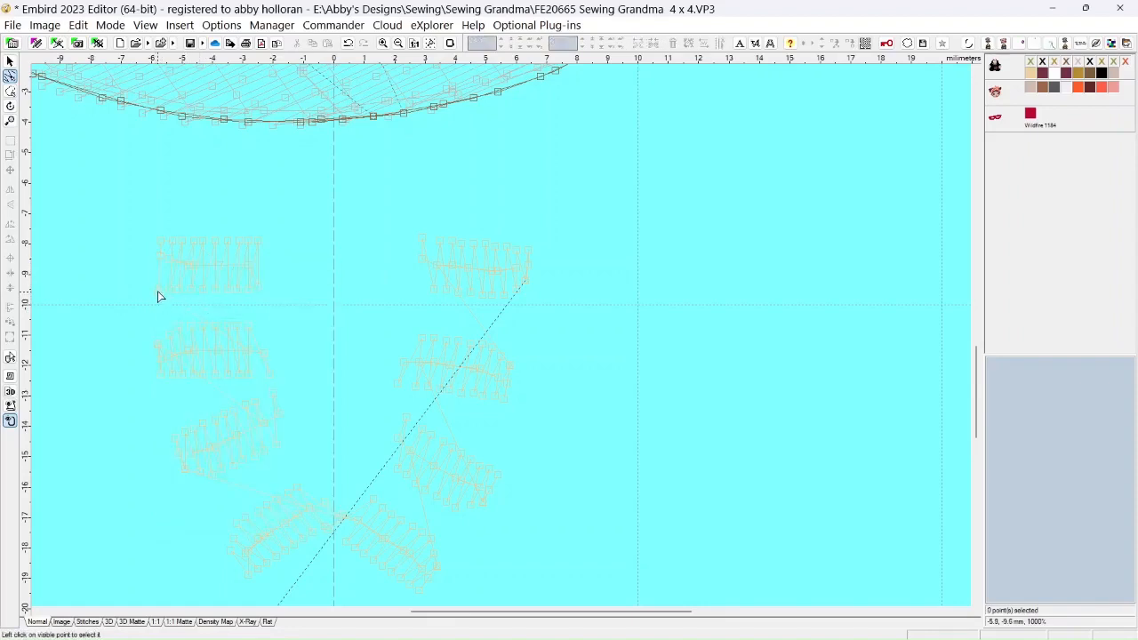
Select the stitch points along the lower edge of the upper-left bead and move them up about 0.4 mm together
left_click(158, 291)
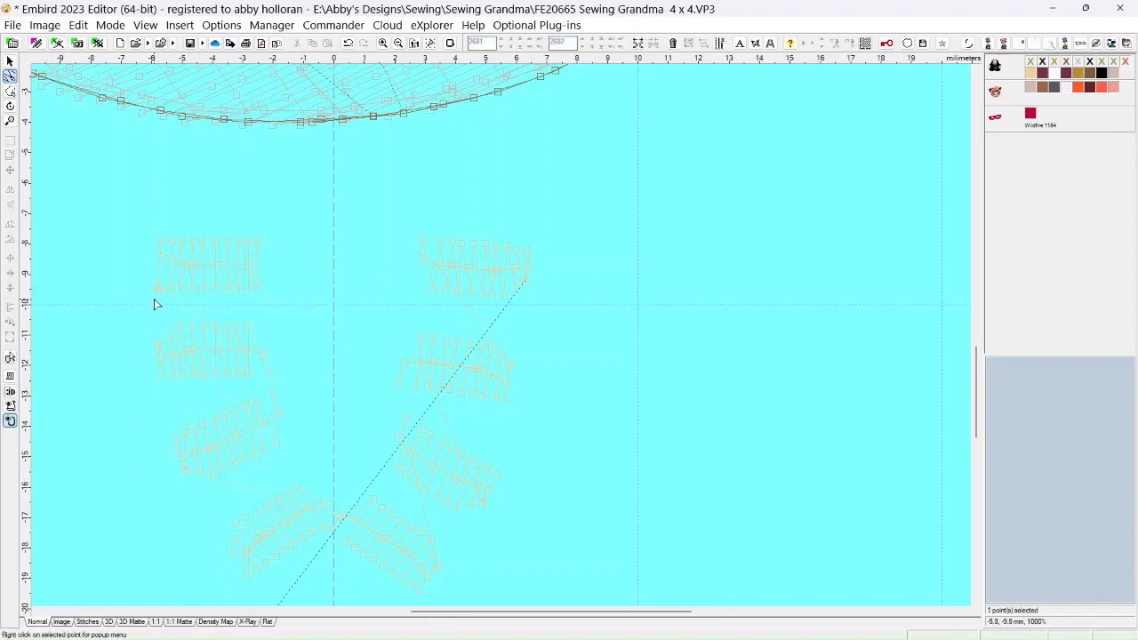
left_click(158, 292)
scroll(206, 295, "up", 1)
scroll(205, 292, "down", 1)
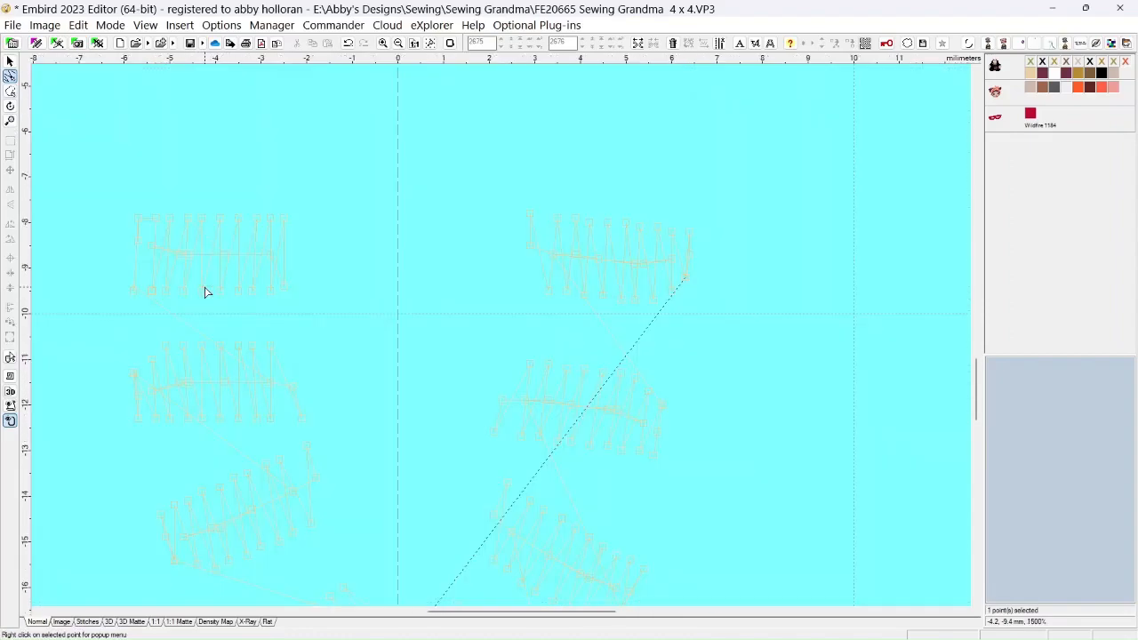
left_click(152, 291, "ctrl")
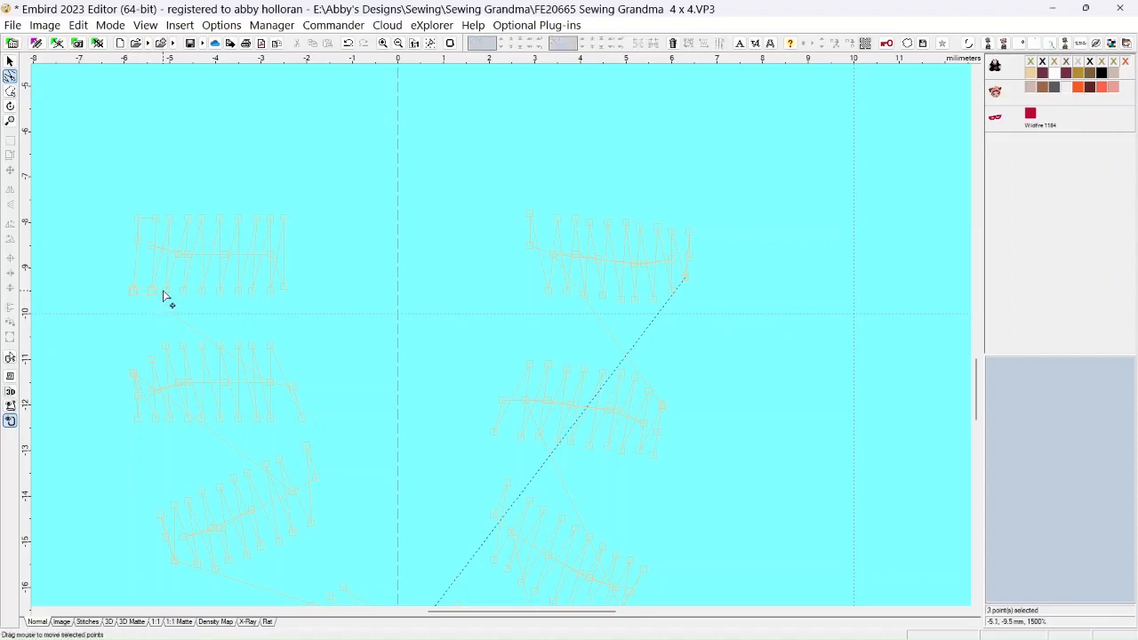
left_click(165, 292, "ctrl")
left_click(183, 292, "ctrl")
left_click(201, 292, "ctrl")
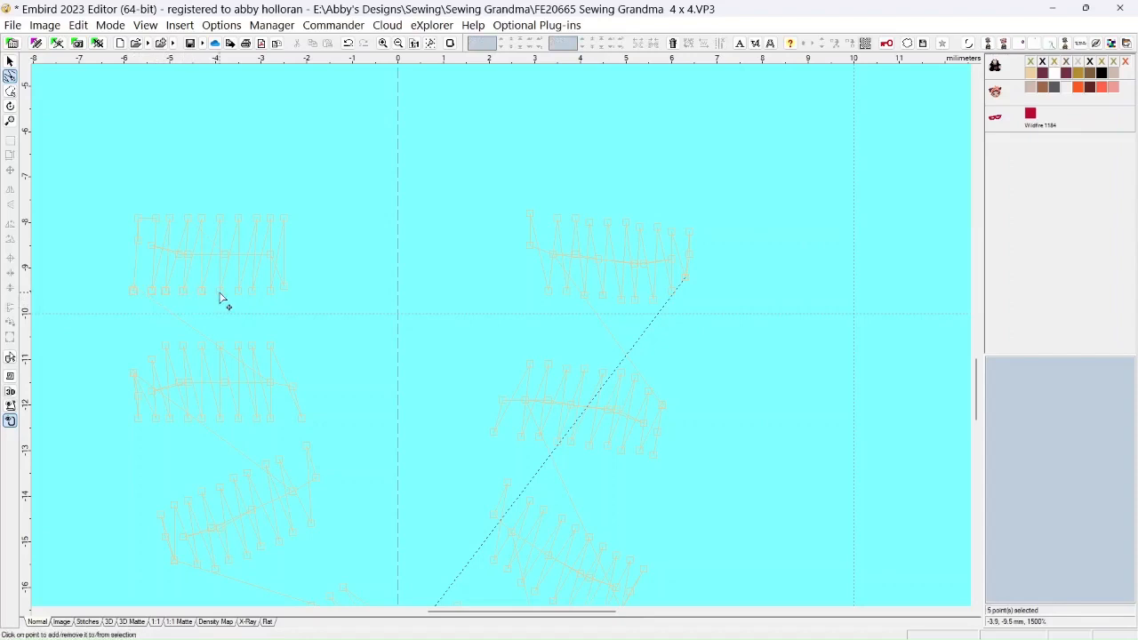
left_click(220, 293, "ctrl")
left_click(237, 292, "ctrl")
left_click(256, 292, "ctrl")
left_click(272, 292, "ctrl")
left_click(284, 287, "ctrl")
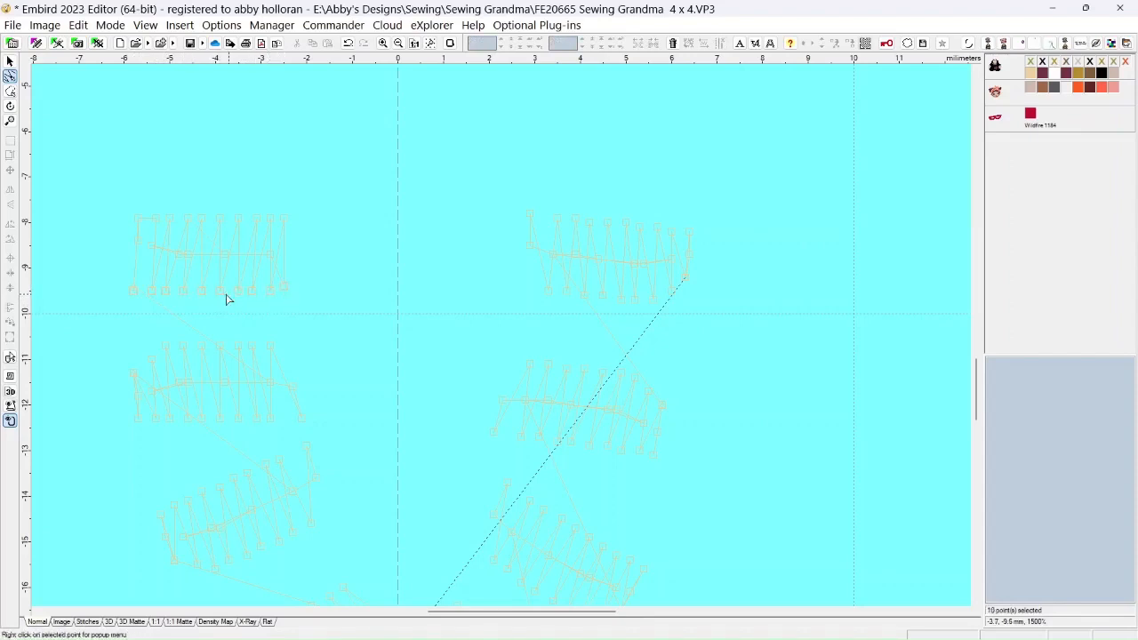
left_click_drag(223, 298, 222, 288)
Align the two end points of the upper-left bead's lower edge with the other points in that row
left_click(302, 283)
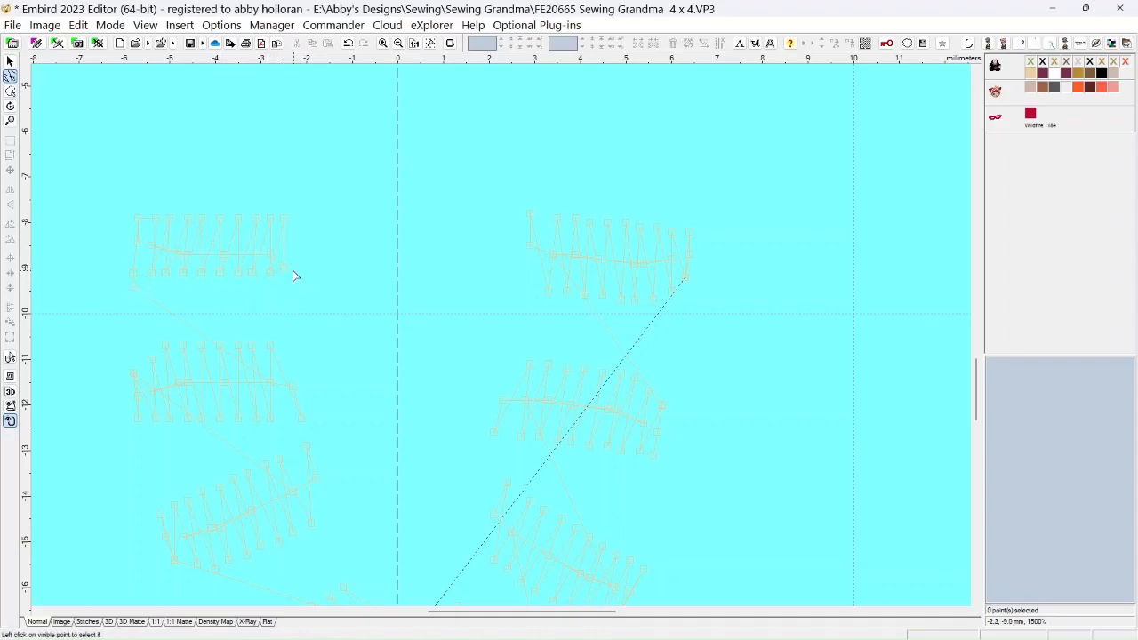
left_click(285, 272)
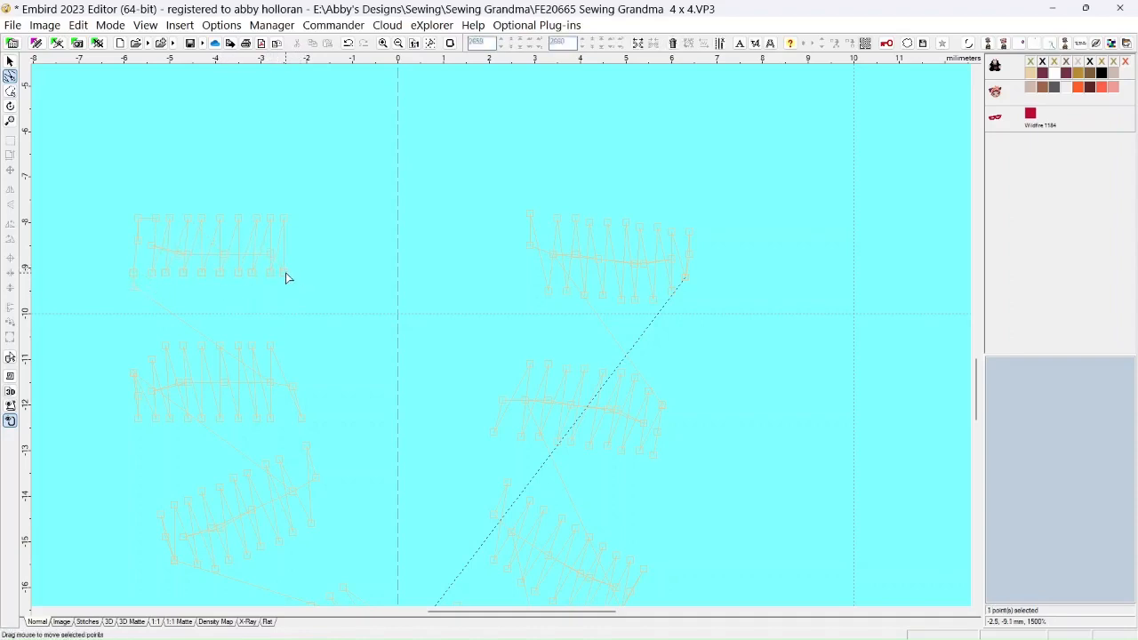
left_click(134, 270)
Move the upper-left corner point of the second left bead up toward the line of its upper edge
left_click(134, 357)
left_click(151, 355)
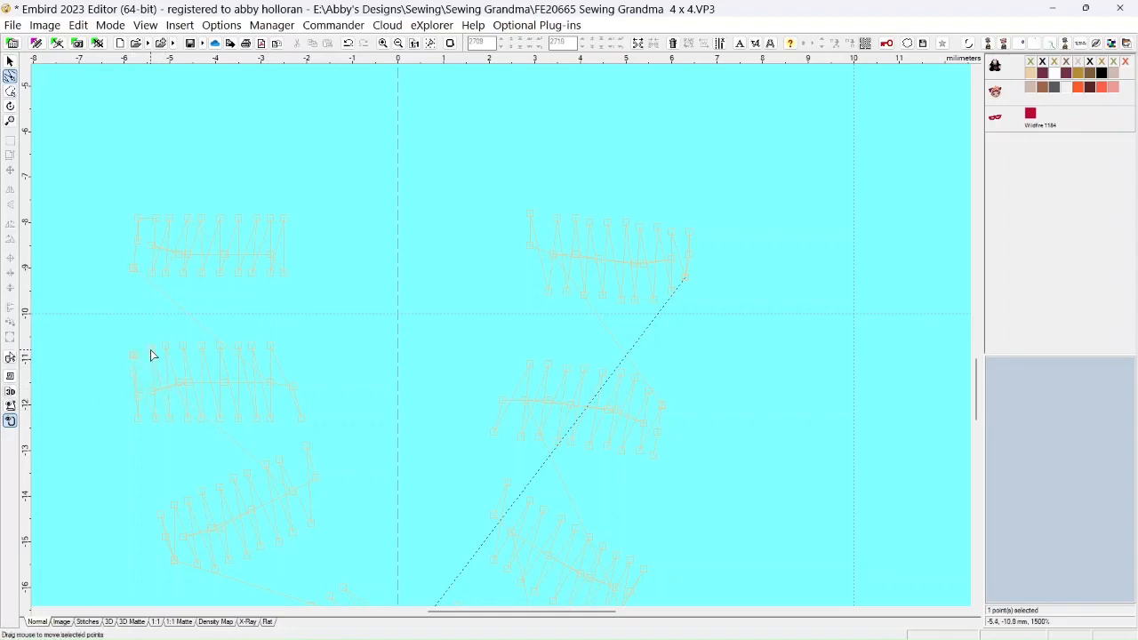
left_click(135, 359)
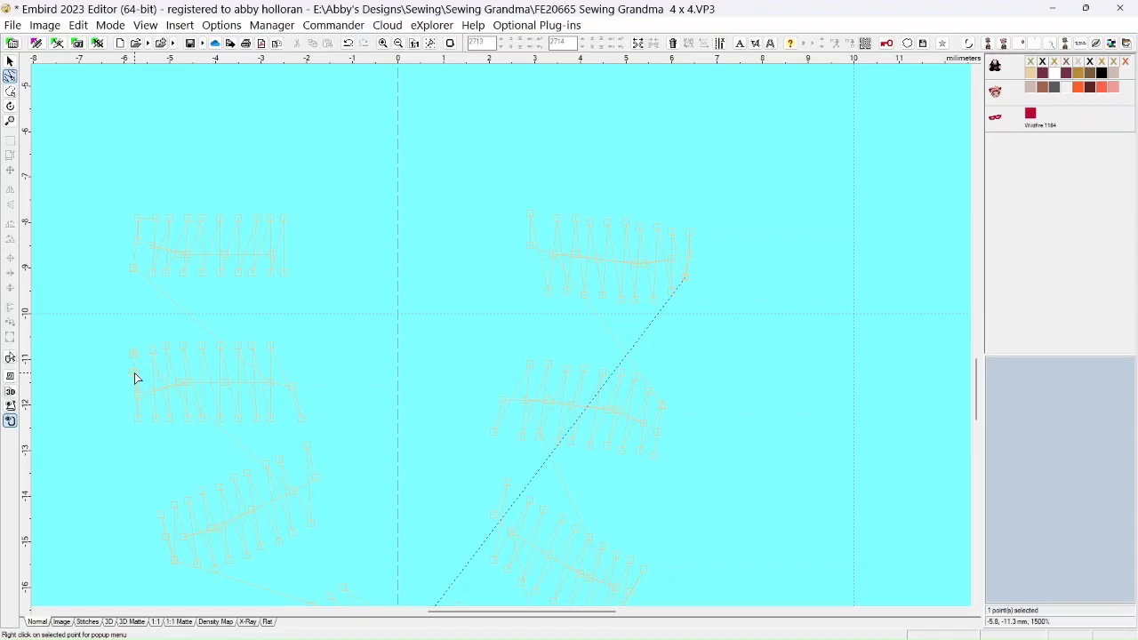
Delete the surplus stitch points along the left side of the second left bead
right_click(135, 379)
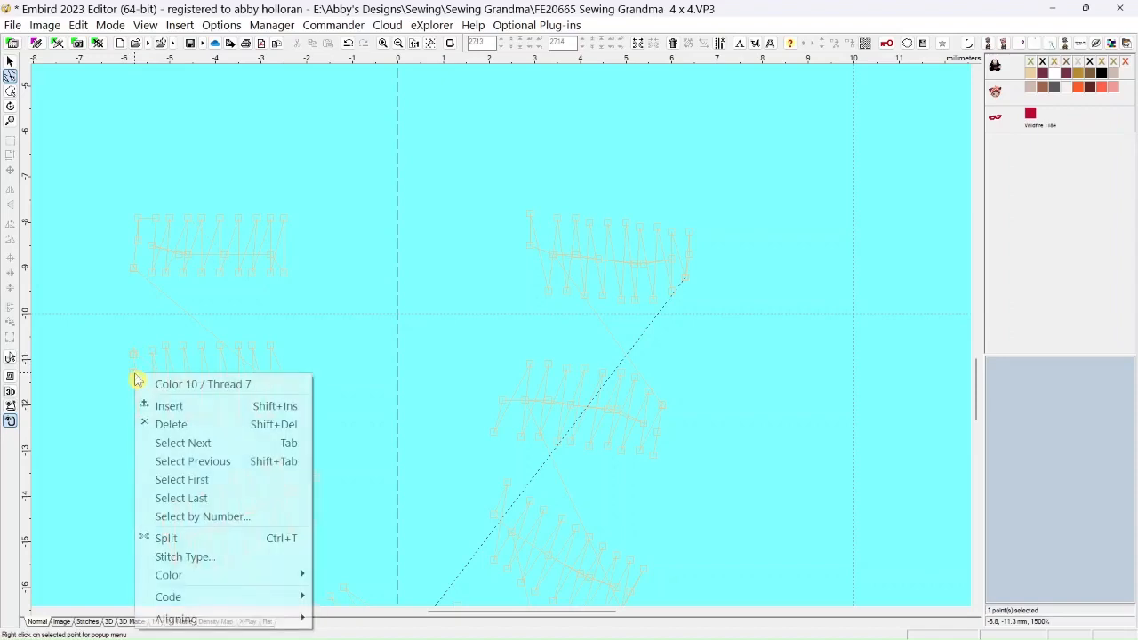
left_click(160, 422)
right_click(130, 379)
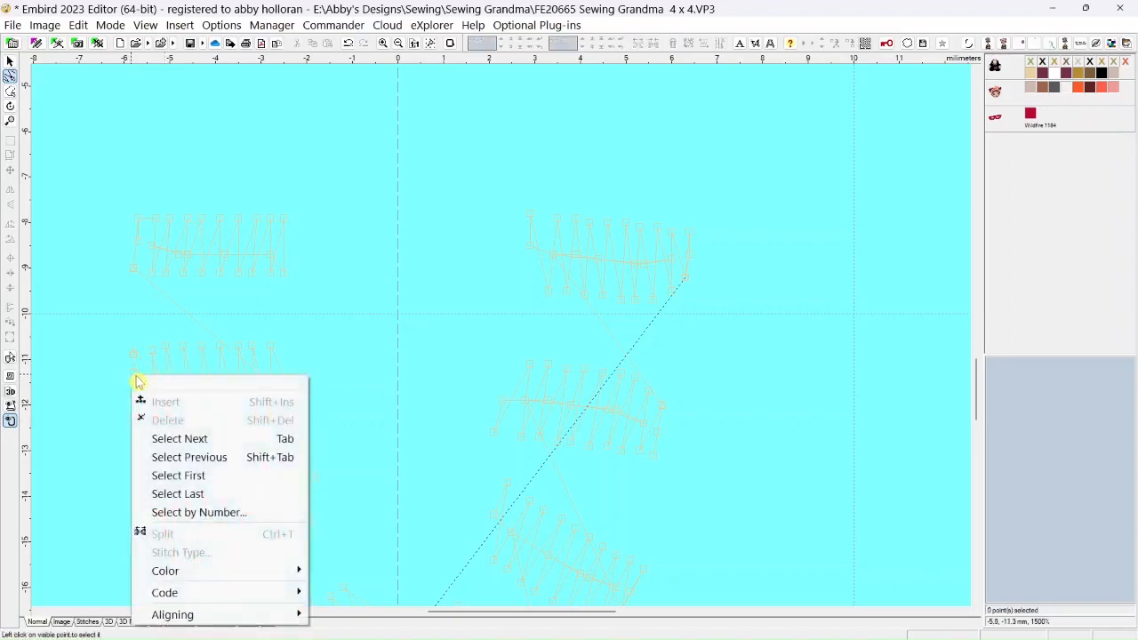
left_click(71, 400)
left_click(132, 379)
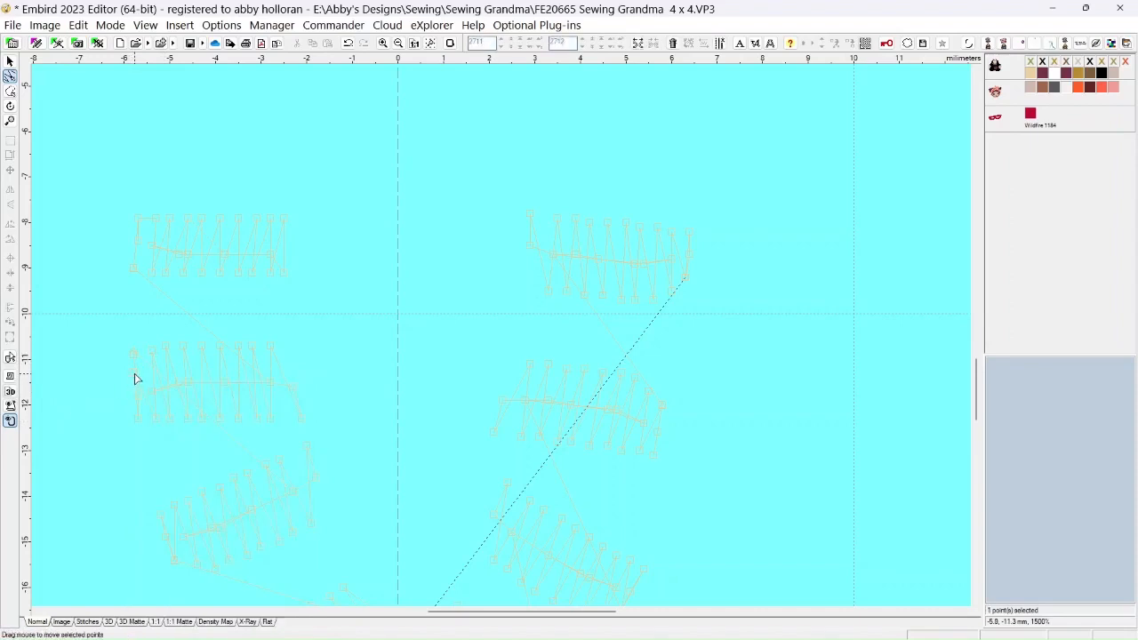
right_click(133, 377)
left_click(169, 426)
right_click(138, 401)
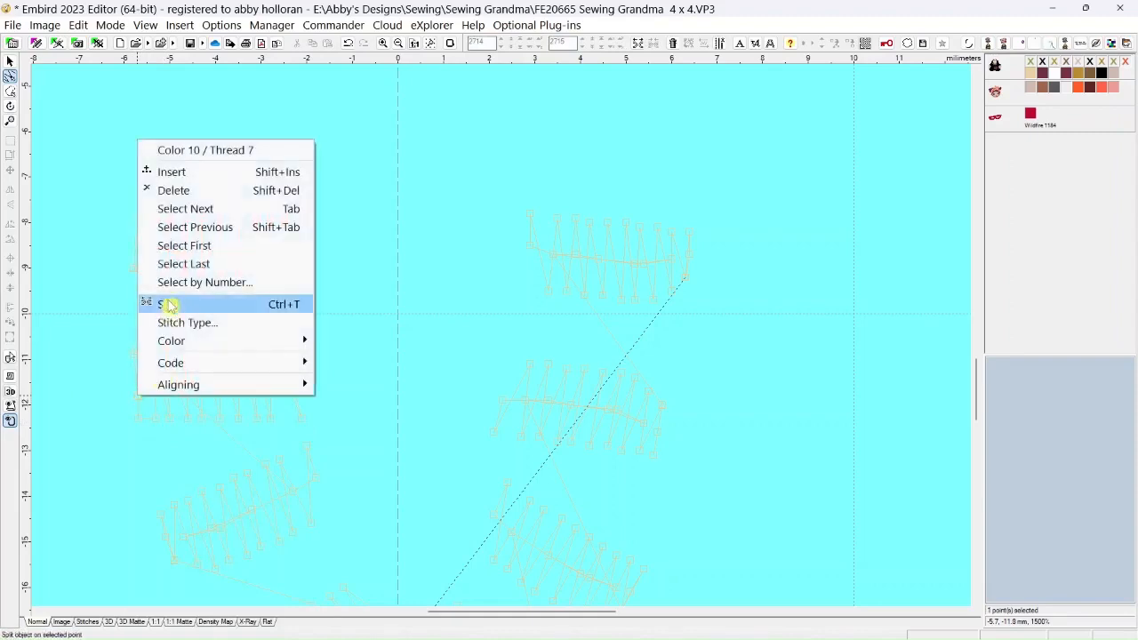
left_click(169, 190)
Straighten the center row of the second left bead and bring its protruding corner and end points into line
left_click(150, 386)
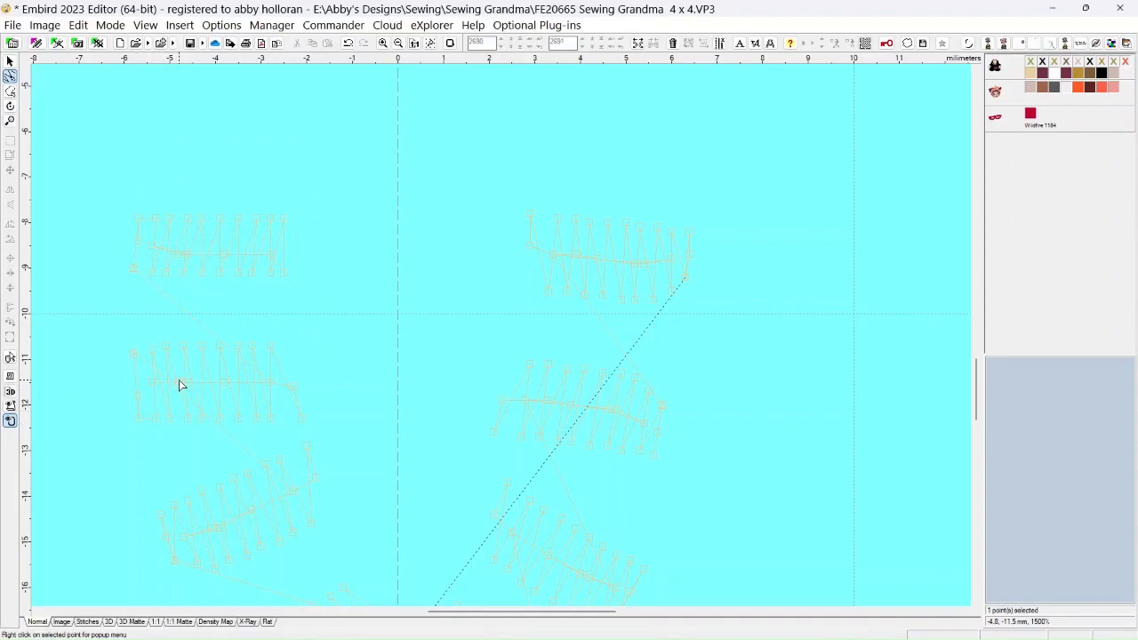
right_click(178, 384)
left_click(208, 432)
left_click(267, 397)
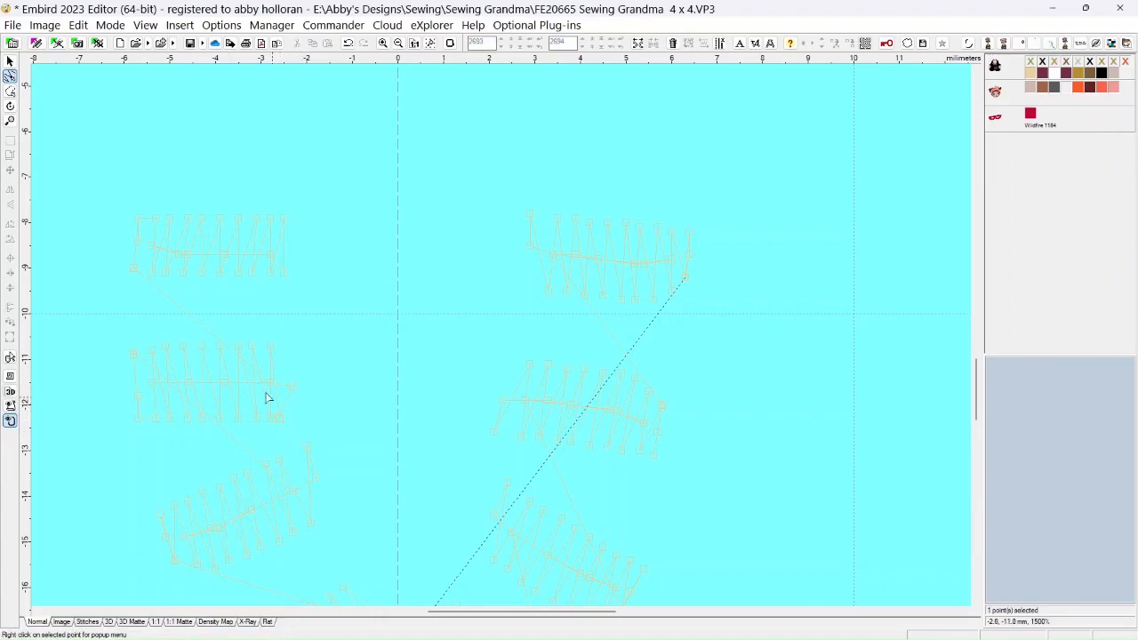
left_click(135, 358)
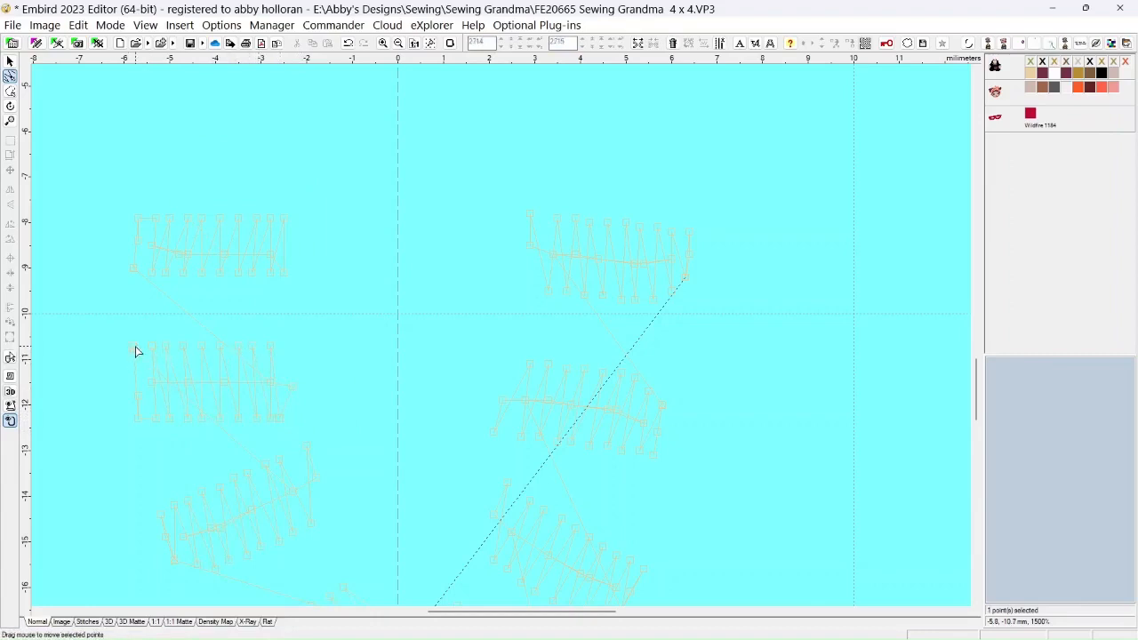
left_click(290, 382)
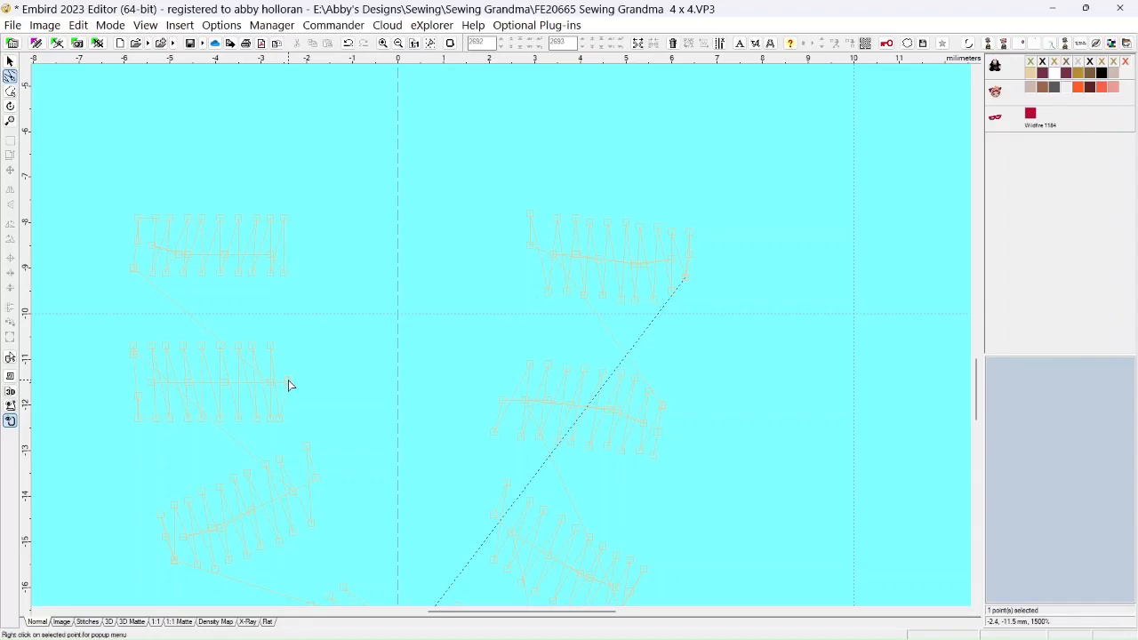
Delete two surplus points near the right end of the second left bead's center row and adjust its lower-right corner point
right_click(288, 384)
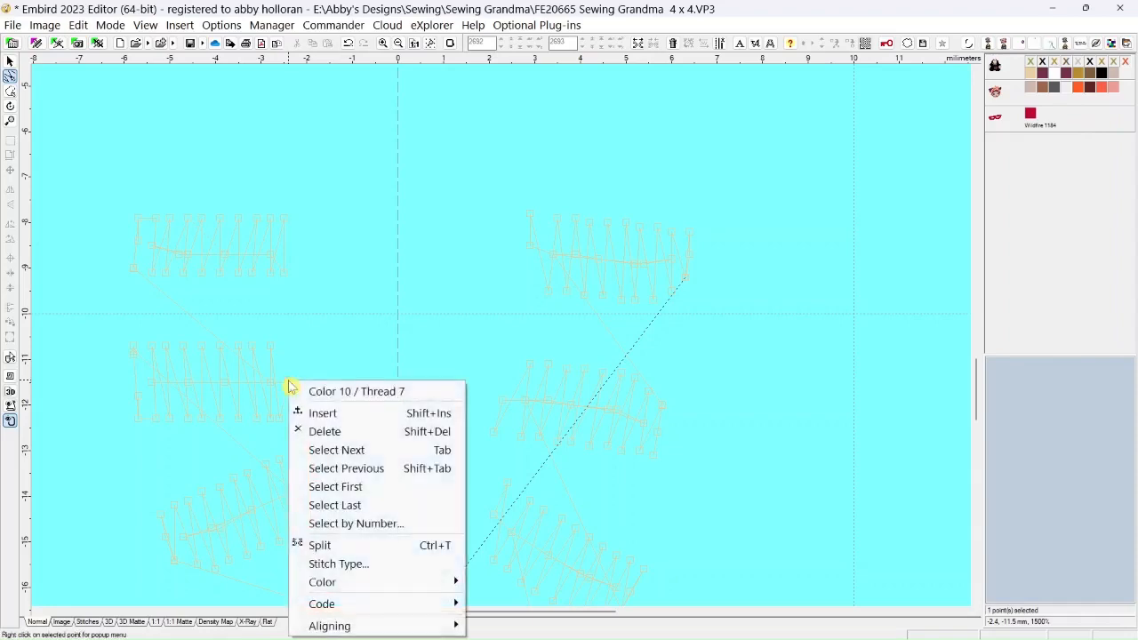
left_click(325, 433)
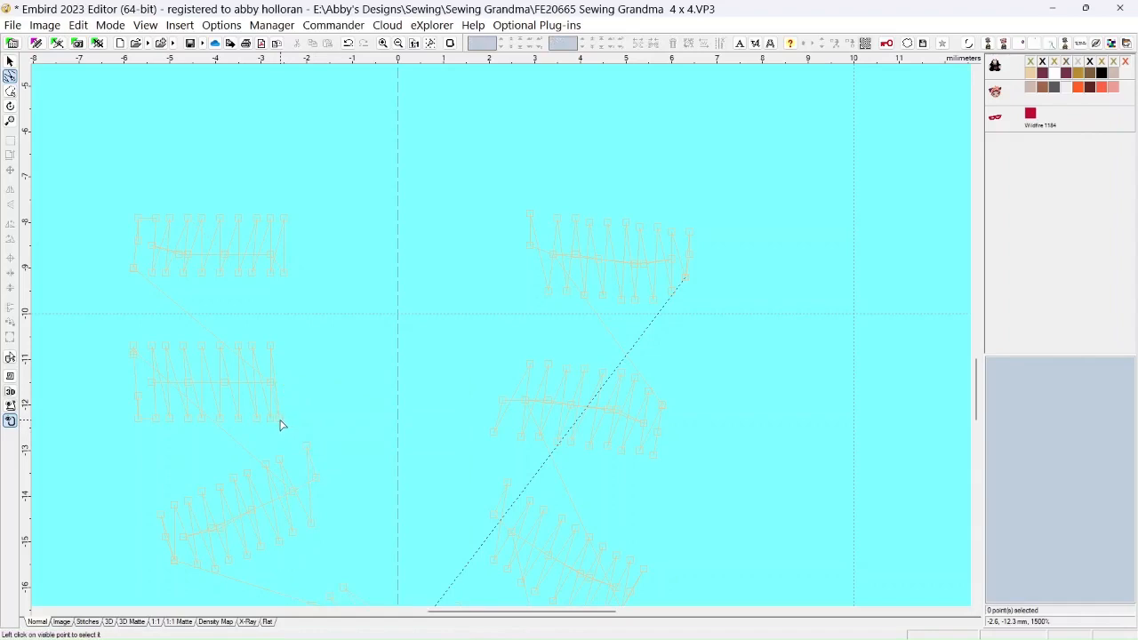
left_click(279, 424)
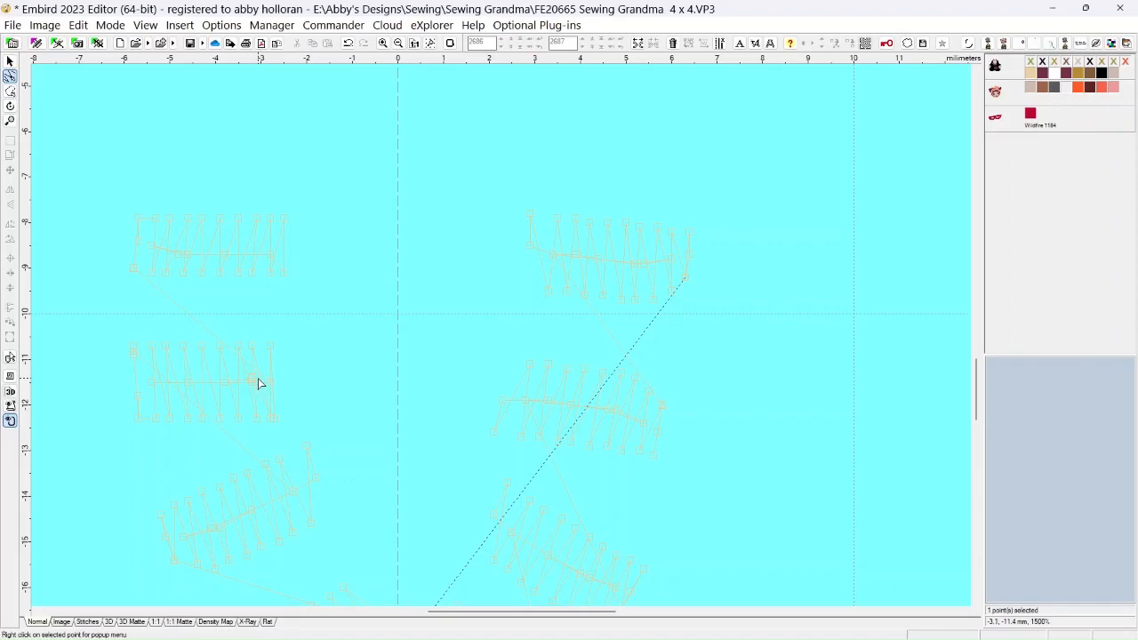
right_click(252, 384)
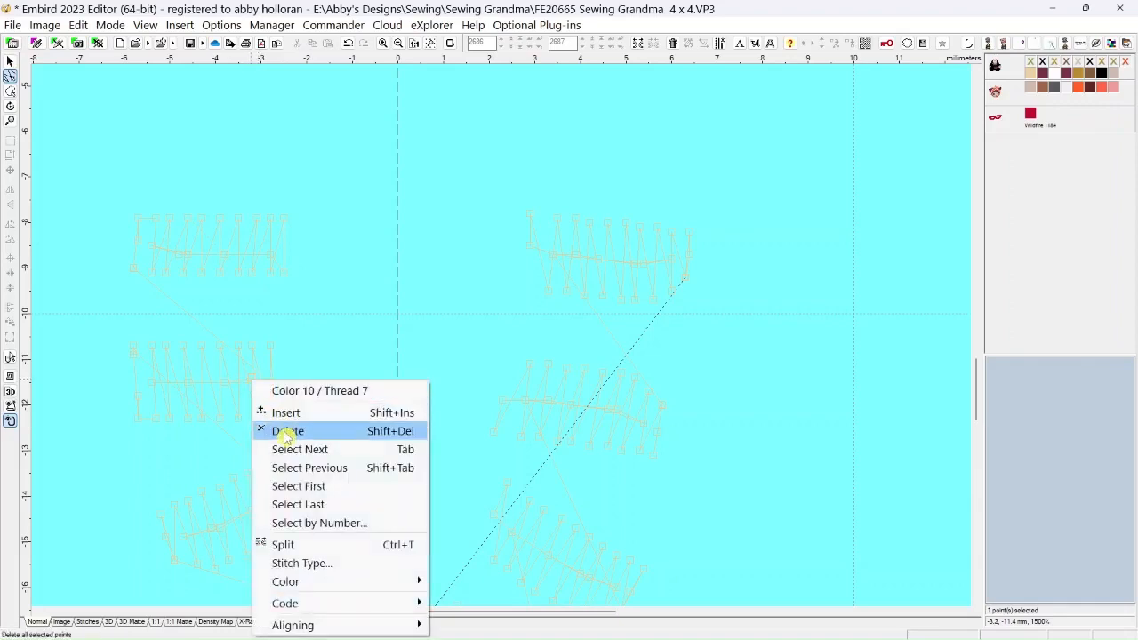
left_click(285, 430)
Change the stitch at the right end of the second left bead's center row to Floating stitch (jump), without tie on/off stitches or trimming code
left_click(271, 387)
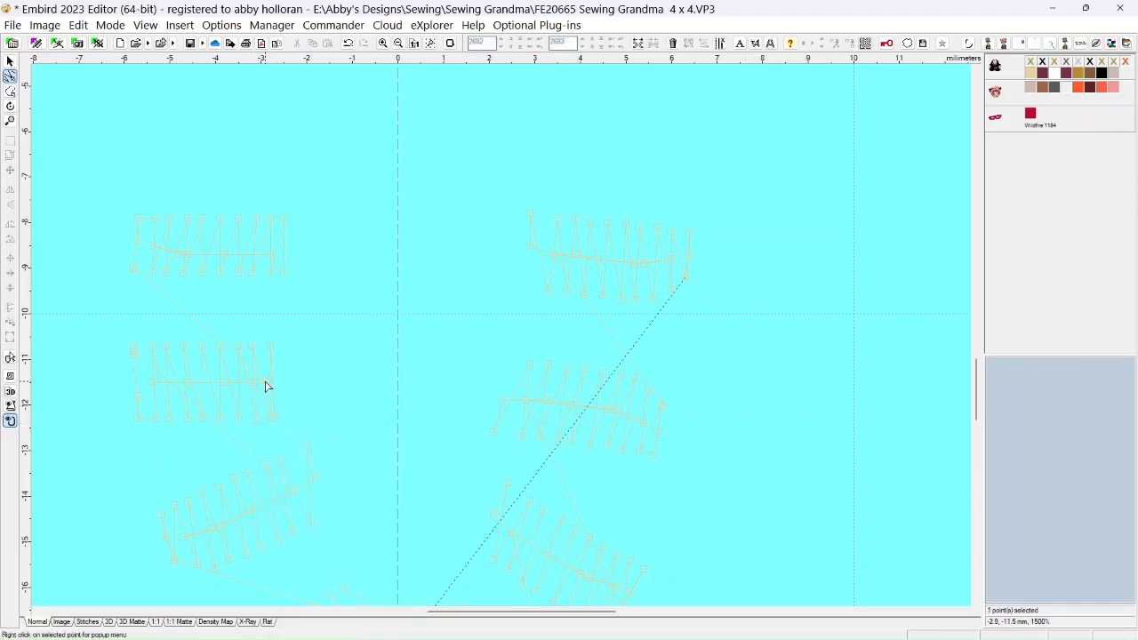
right_click(269, 387)
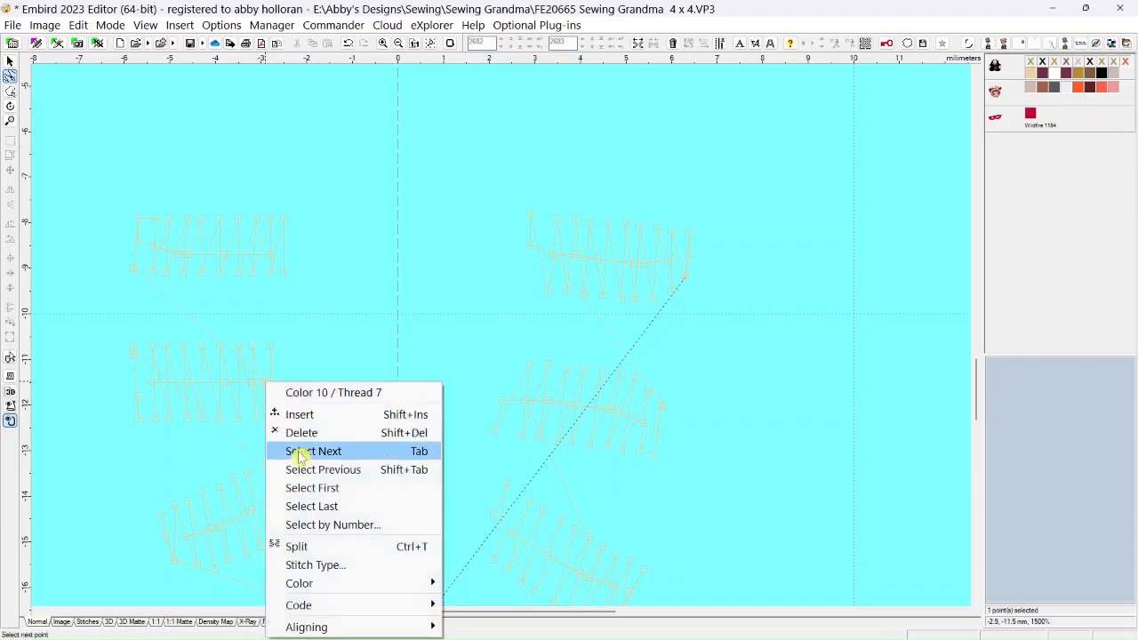
left_click(303, 566)
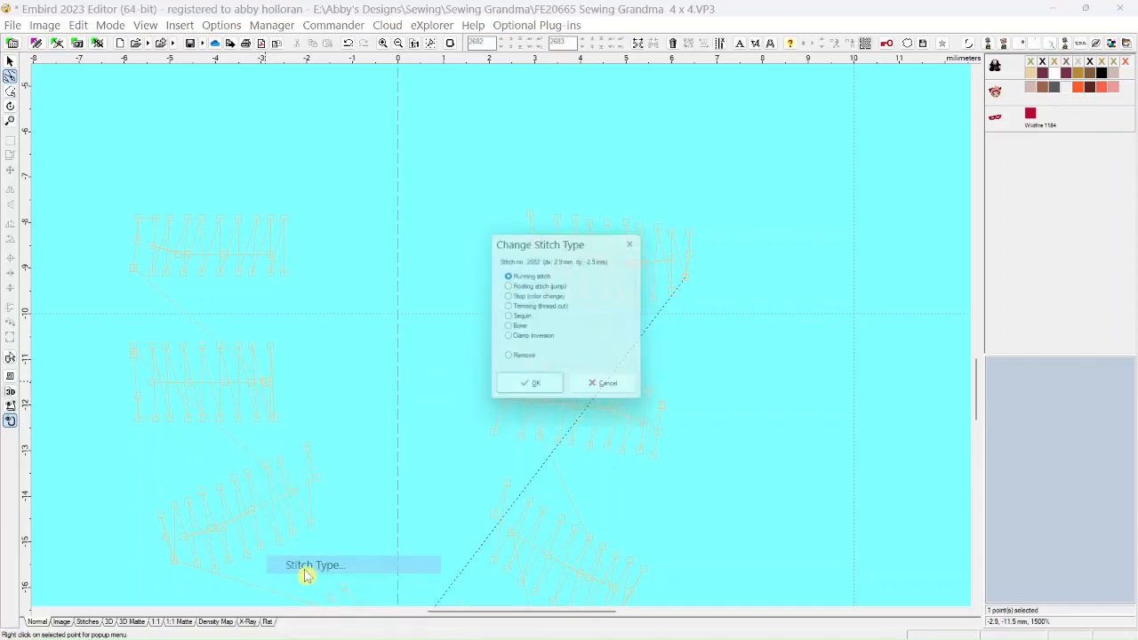
left_click(524, 285)
left_click(527, 390)
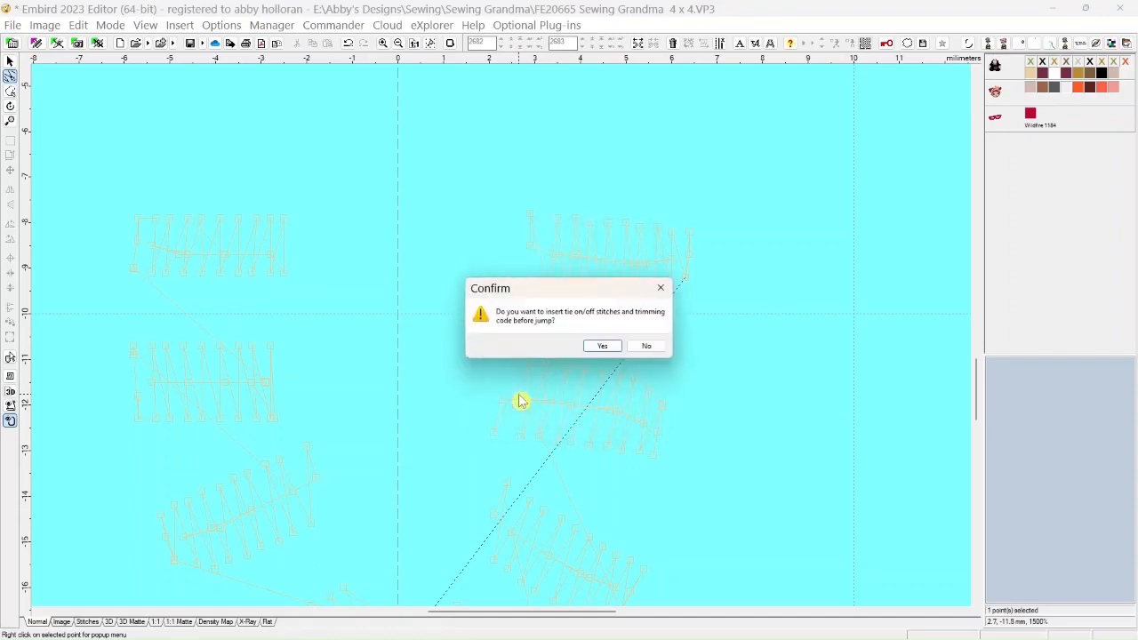
left_click(648, 349)
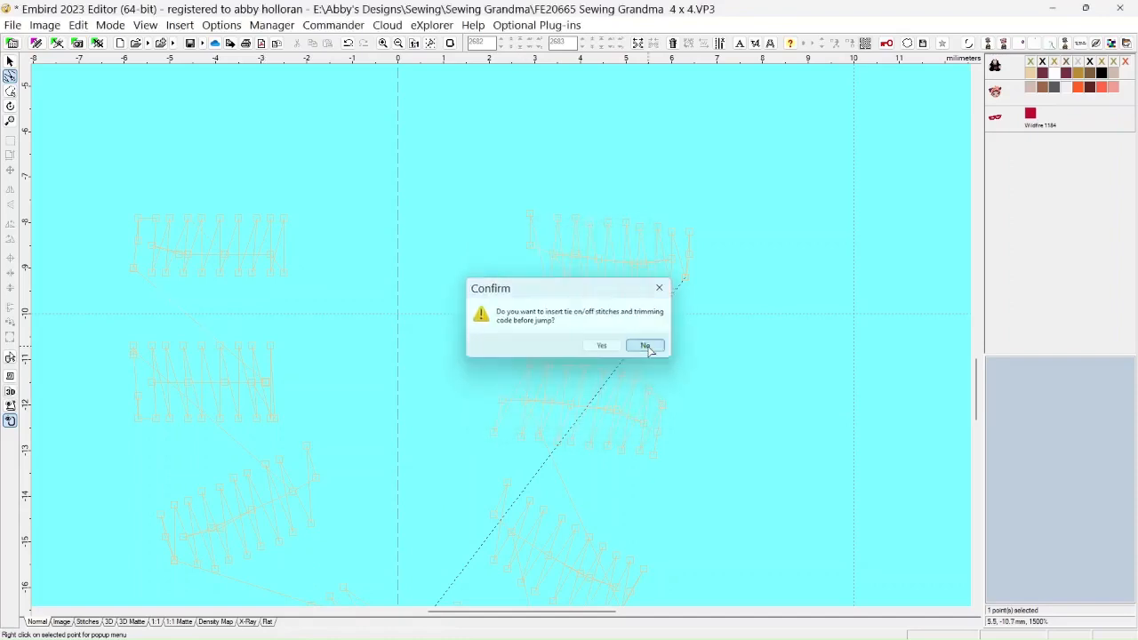
Change the on-screen hoop background color from the hoop settings to the basic blue, keeping the selected 100 x 100 mm hoop
scroll(218, 353, "up", 2)
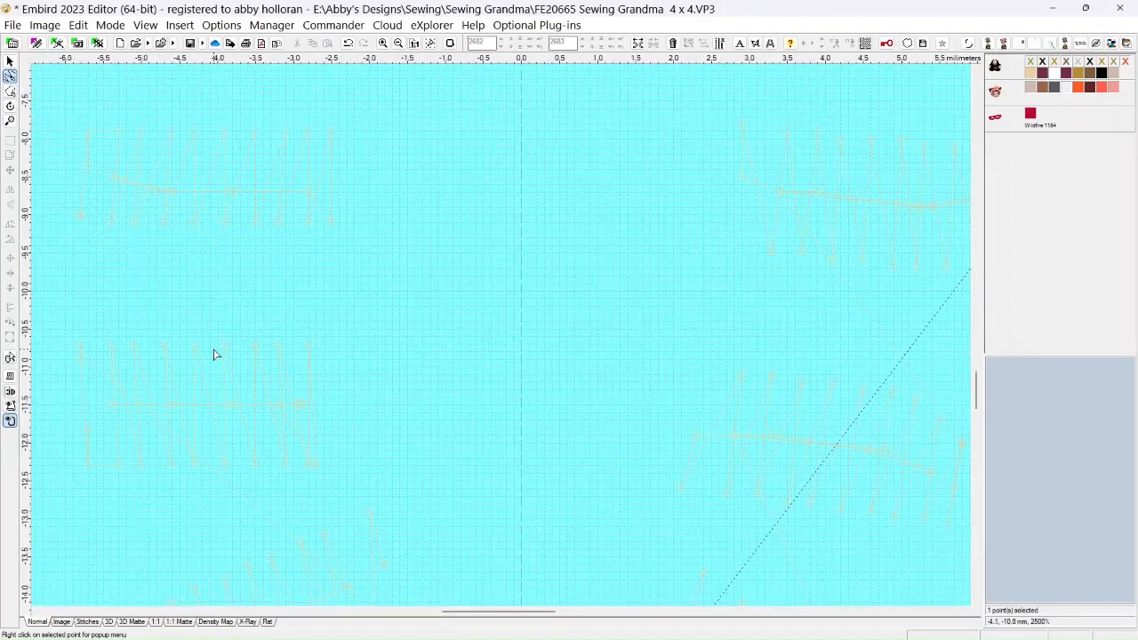
scroll(213, 354, "down", 2)
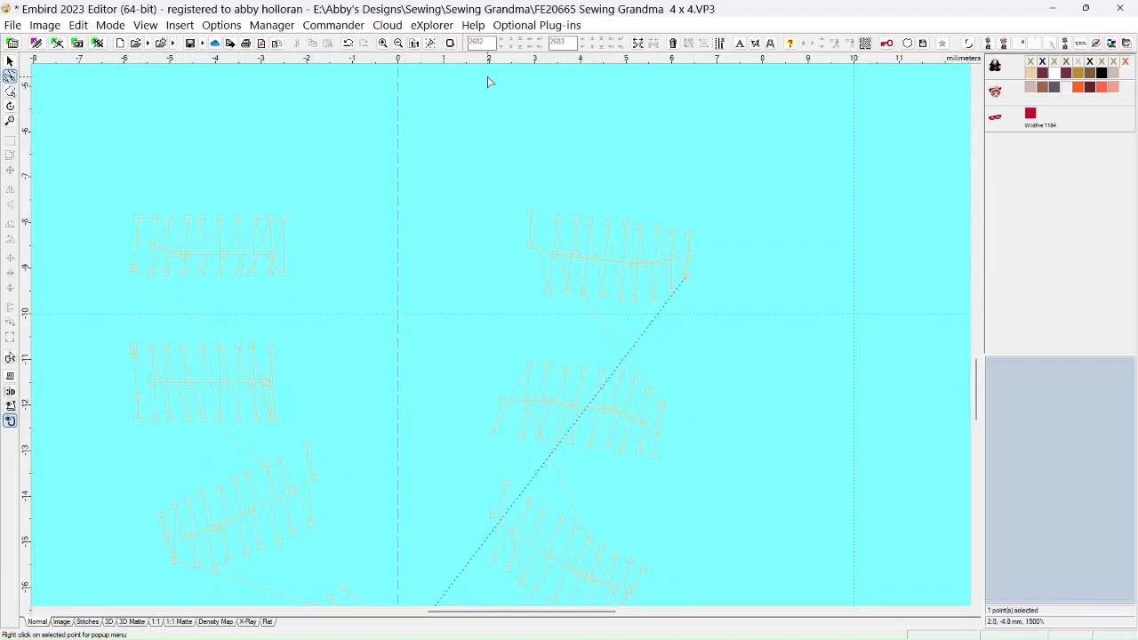
left_click(451, 44)
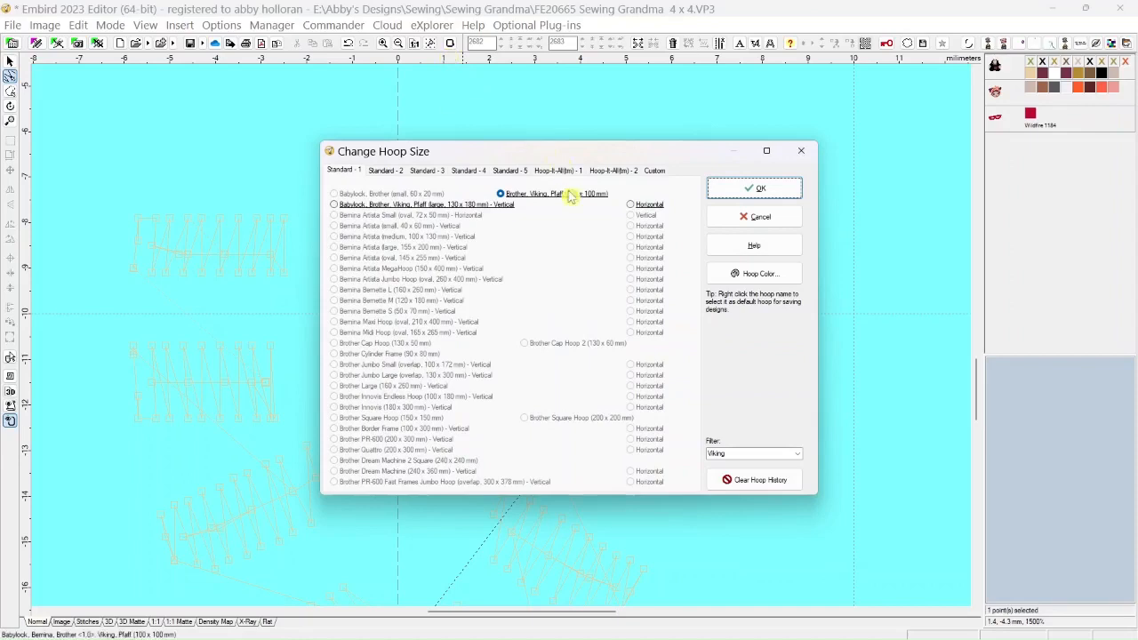
left_click(718, 274)
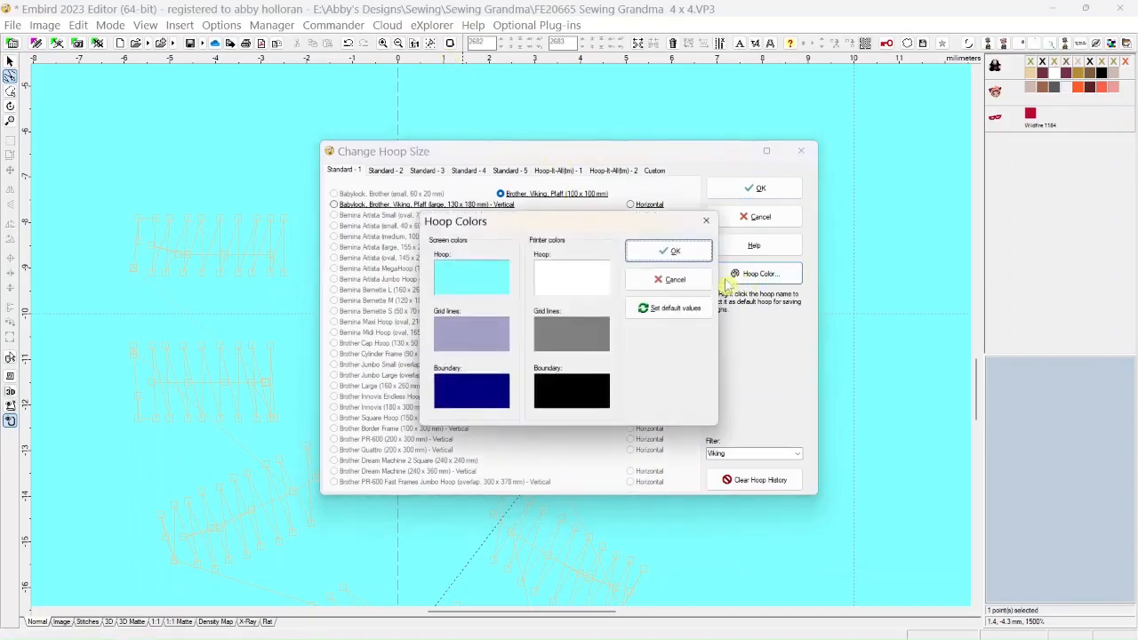
left_click(494, 289)
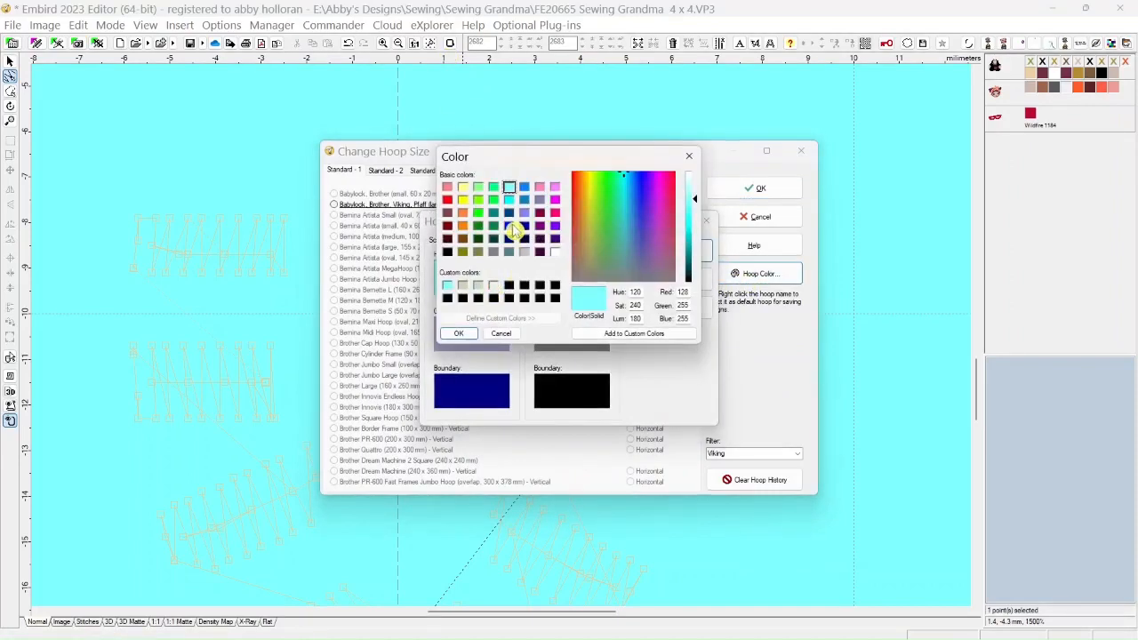
left_click(509, 225)
left_click(459, 332)
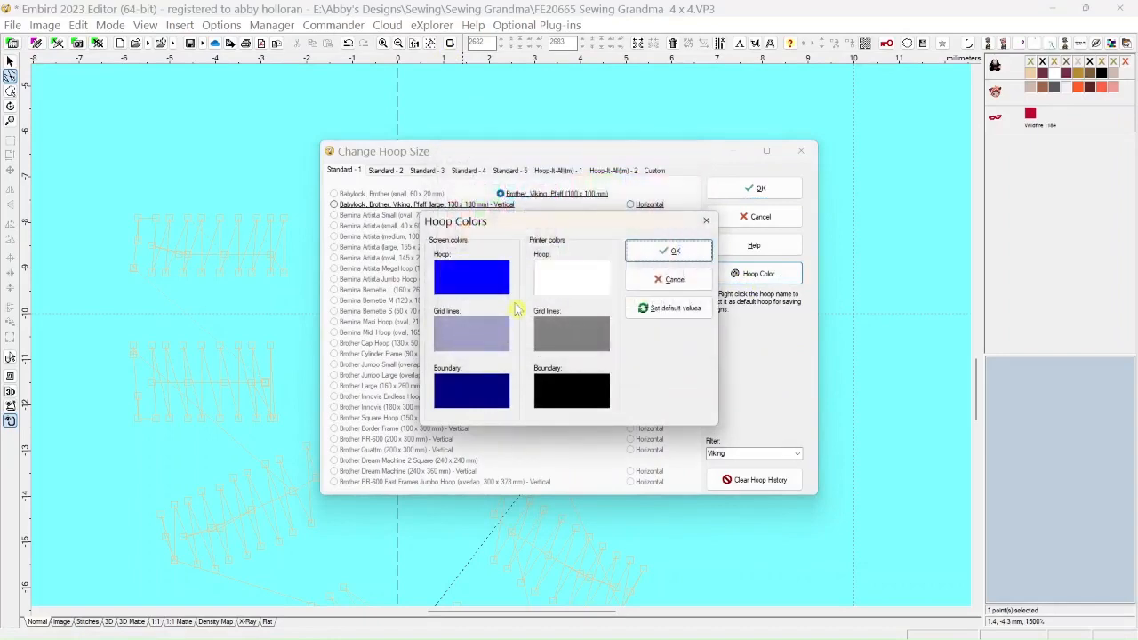
left_click(668, 253)
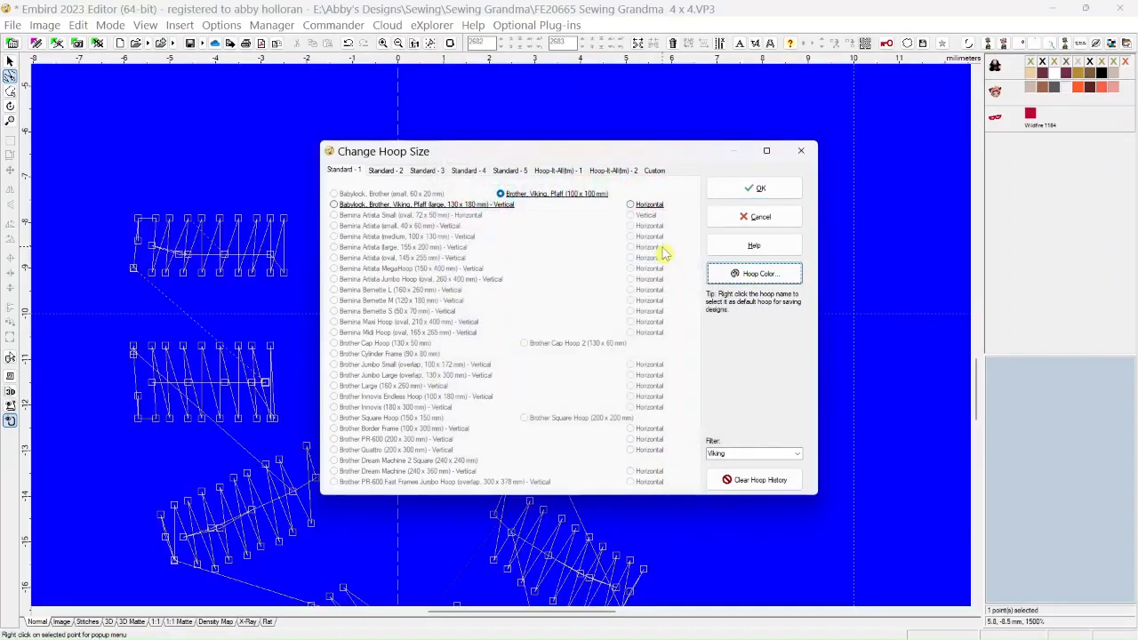
left_click(786, 187)
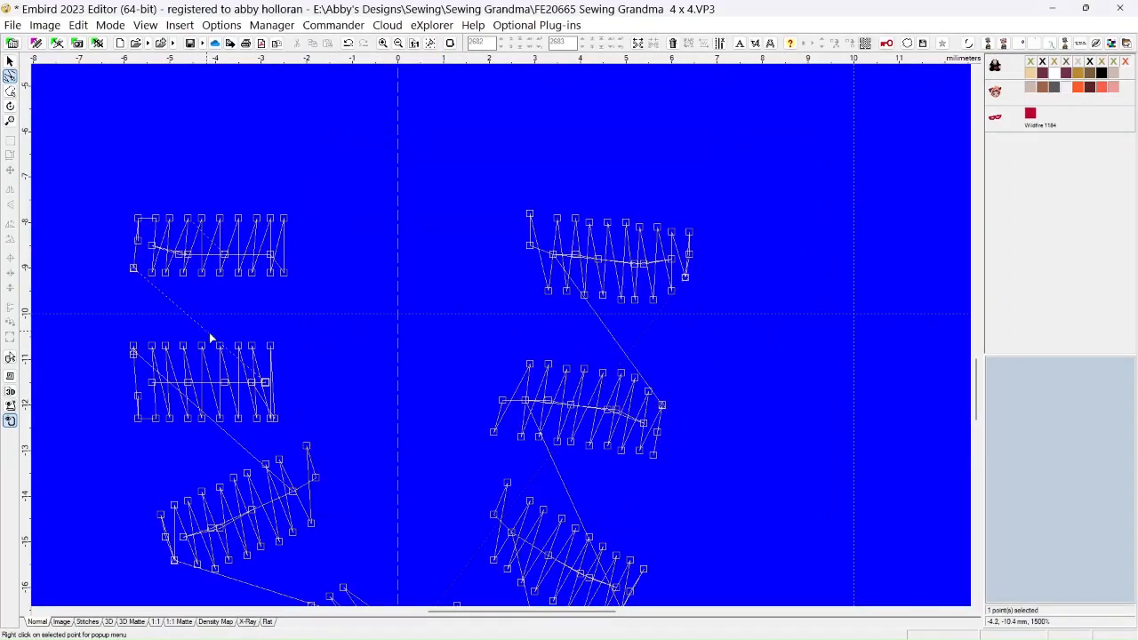
Reposition the stitch points at the left end of the second left bead to form zigzags aligned with its upper and lower edges
left_click(134, 418)
left_click(147, 345)
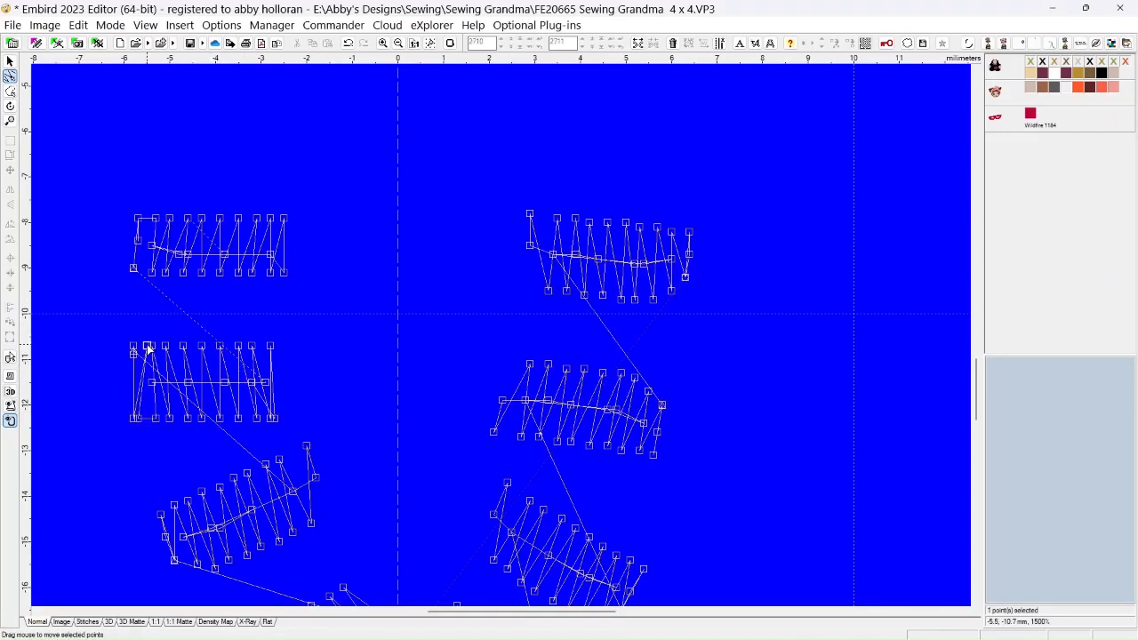
left_click(147, 420)
left_click(133, 418)
left_click(153, 350)
Select all stitch points along the lower edge of the second left bead and move them up slightly to make the bead shorter
scroll(150, 467, "down", 1)
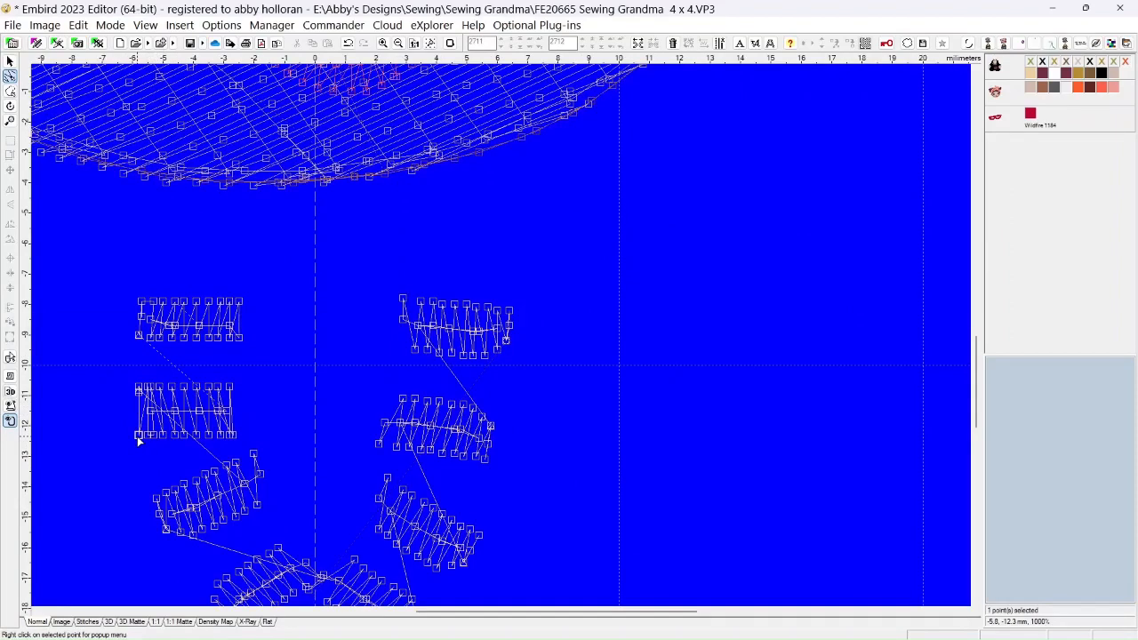
left_click(148, 435, "ctrl")
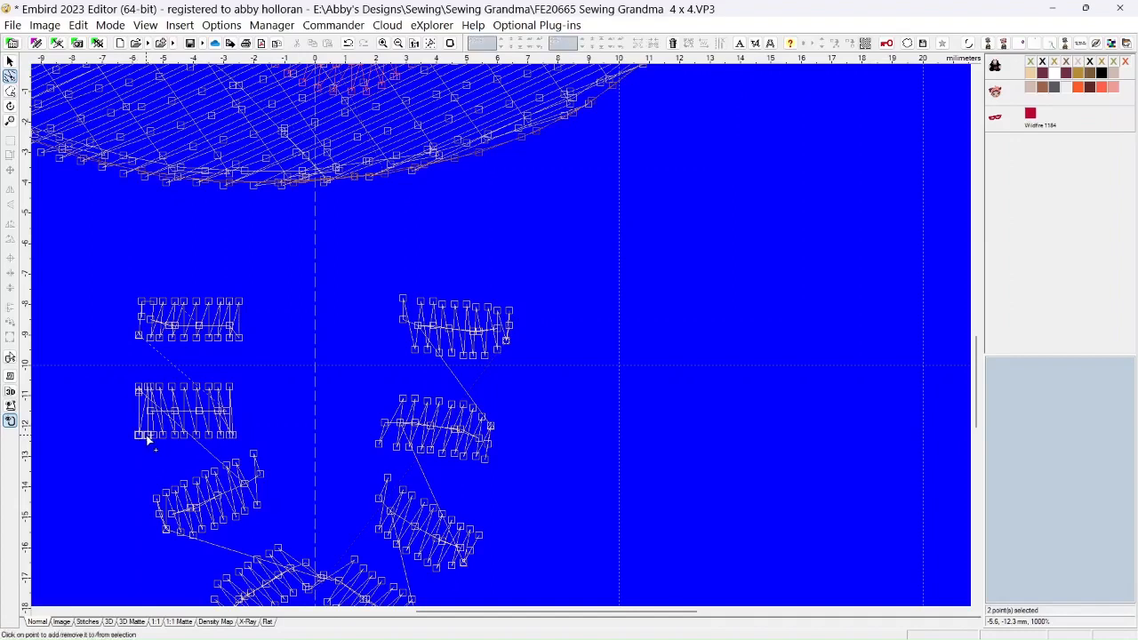
left_click(154, 436, "ctrl")
left_click(162, 434, "ctrl")
left_click(173, 434, "ctrl")
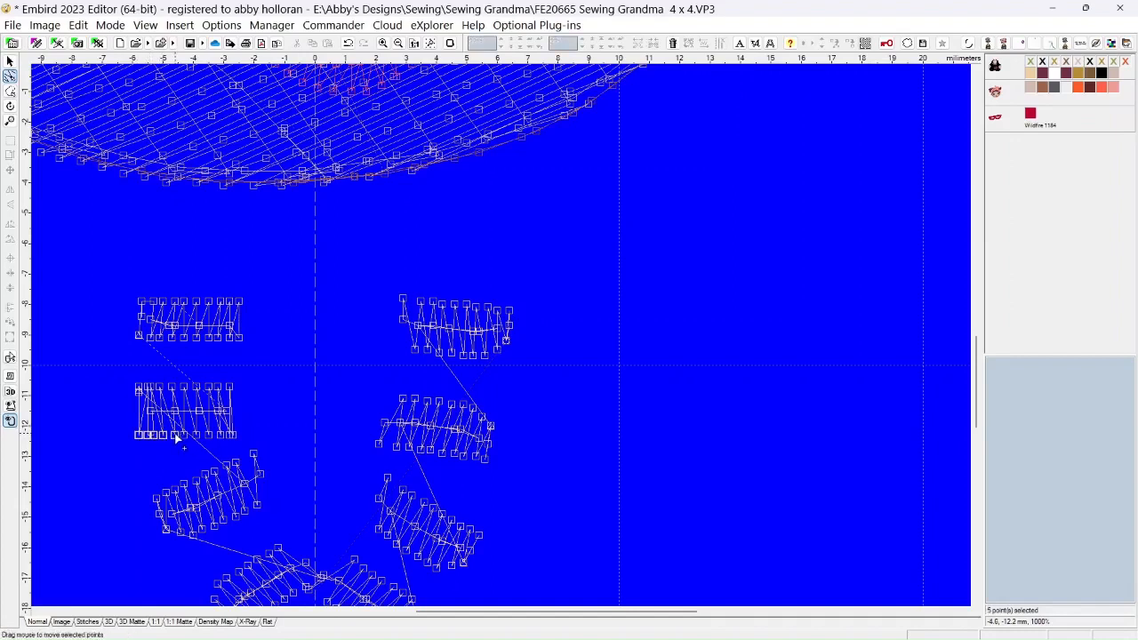
left_click(184, 434, "ctrl")
left_click(196, 435, "ctrl")
left_click(207, 435, "ctrl")
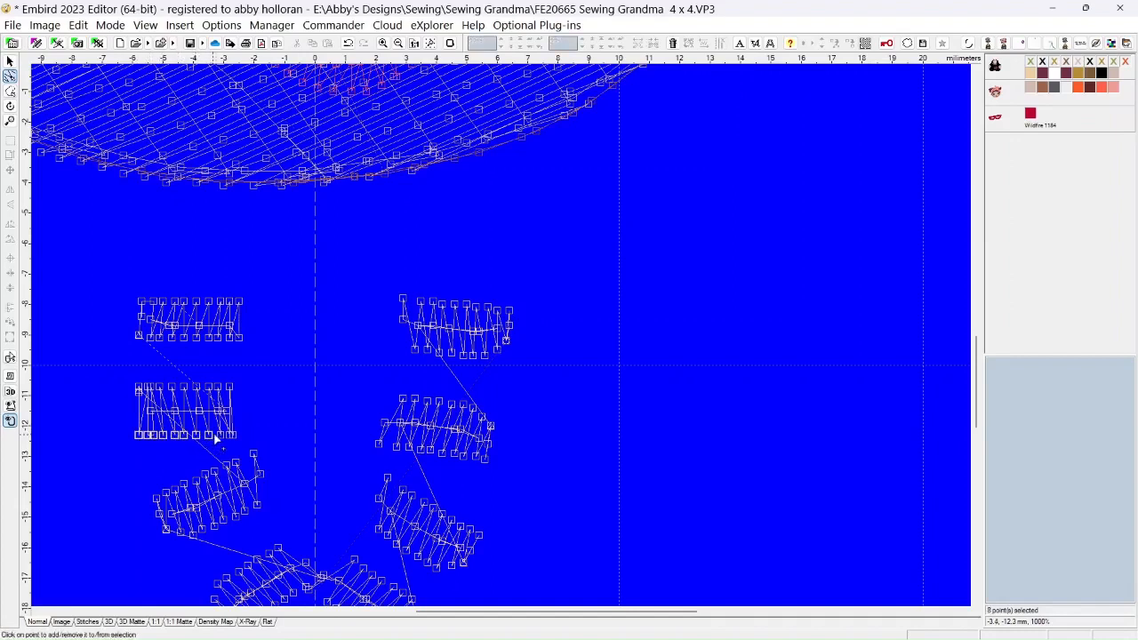
left_click(227, 434, "ctrl")
left_click(236, 434, "ctrl")
left_click_drag(212, 437, 210, 426)
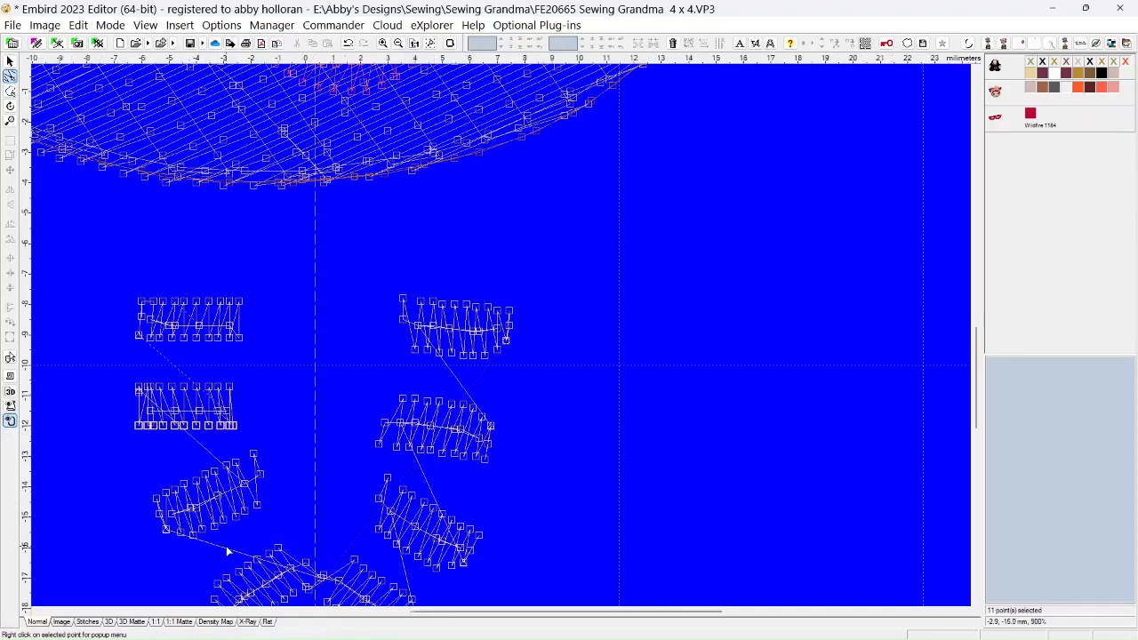
Reposition the lower-left corner point and the right-end points of the third left bead to even out its slanted outline
scroll(226, 546, "down", 1)
left_click(170, 531)
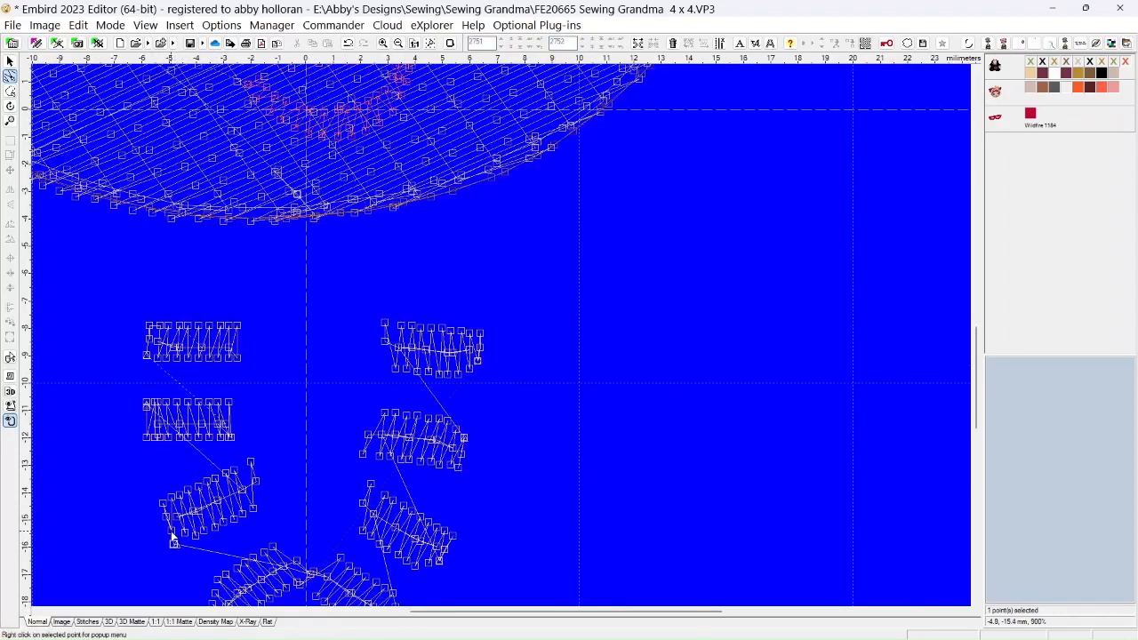
left_click_drag(172, 541, 185, 540)
mouse_move(255, 486)
left_mouse_down()
mouse_move(263, 498)
mouse_move(248, 464)
left_mouse_up()
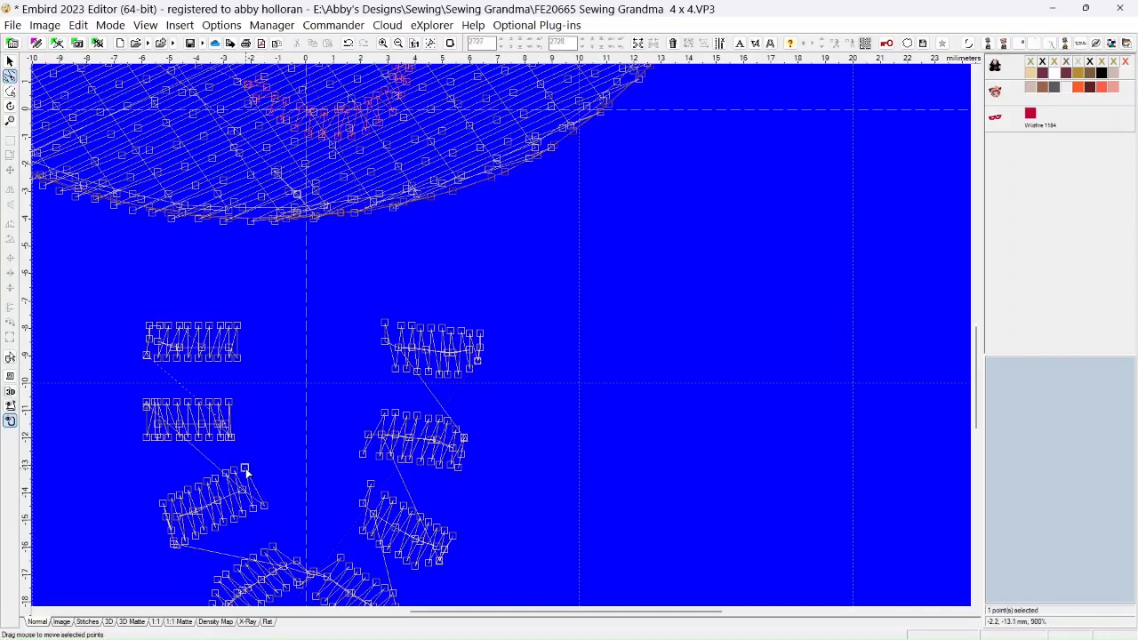
right_click(248, 473)
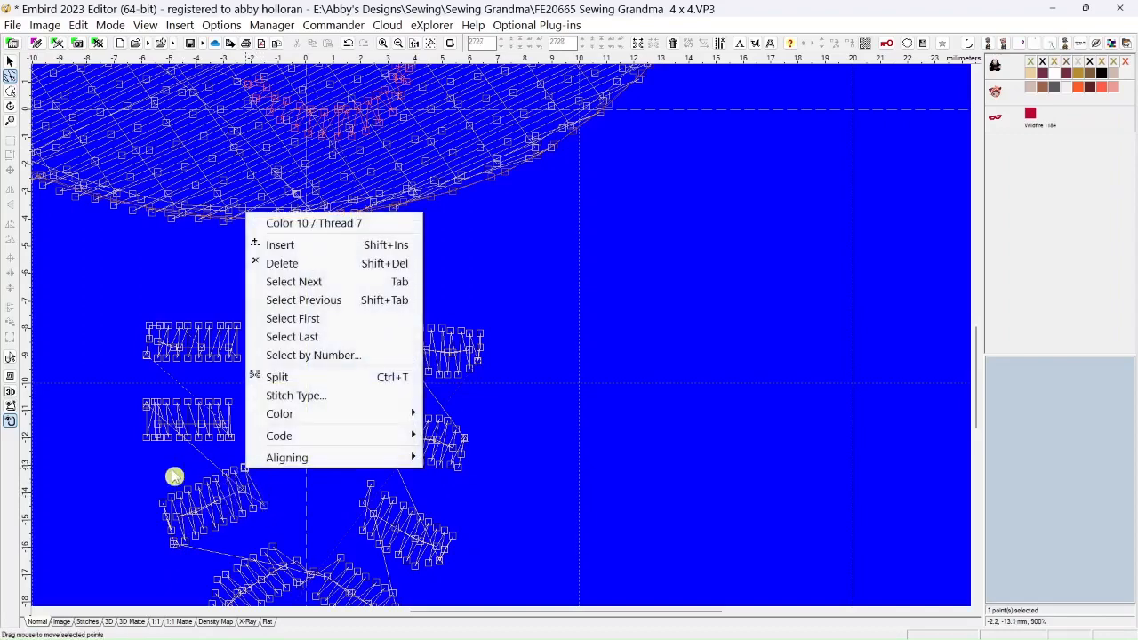
left_click(111, 487)
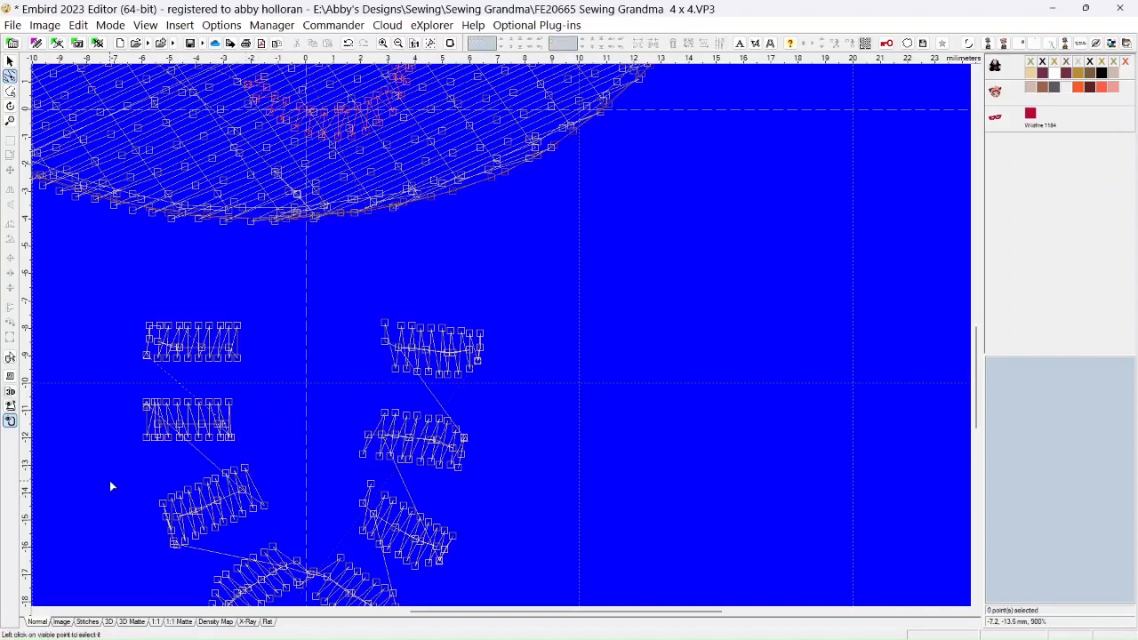
Select all stitch points along the upper edge of the third left bead and move them down slightly to narrow the bead
left_click(163, 506)
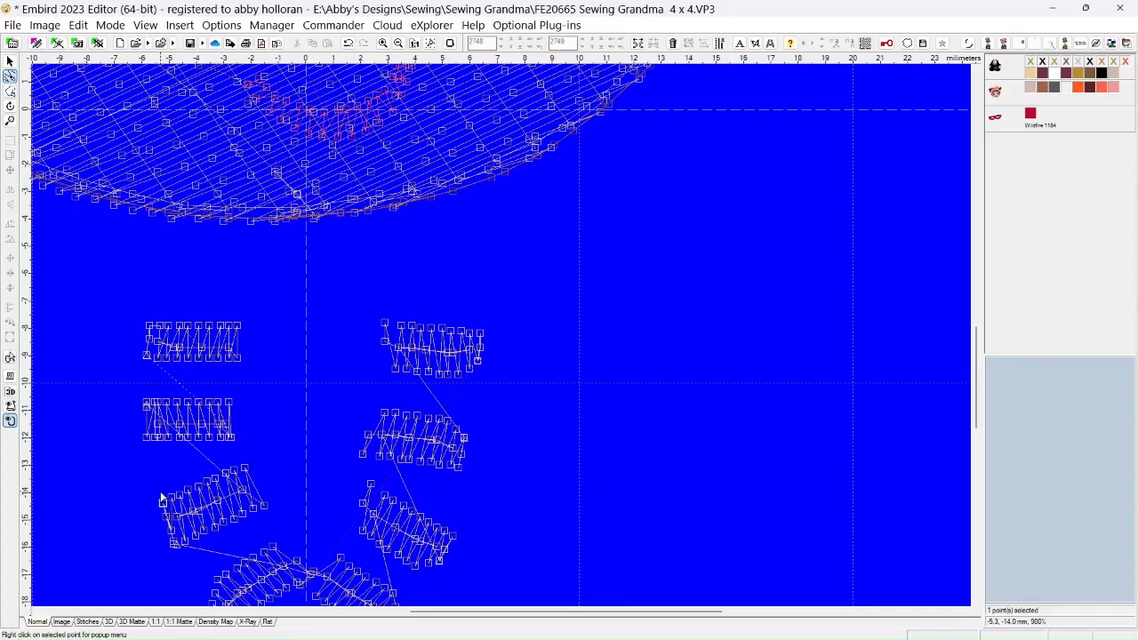
left_click(164, 505)
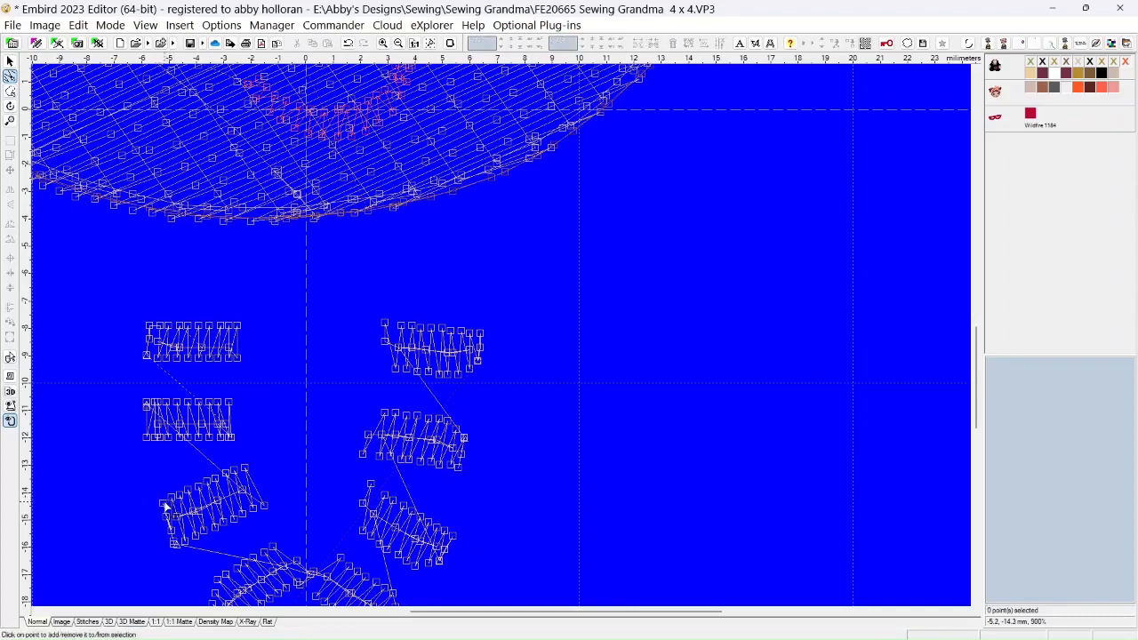
left_click(164, 503)
left_click(171, 497)
left_click(180, 496)
left_click(198, 487)
left_click(208, 482)
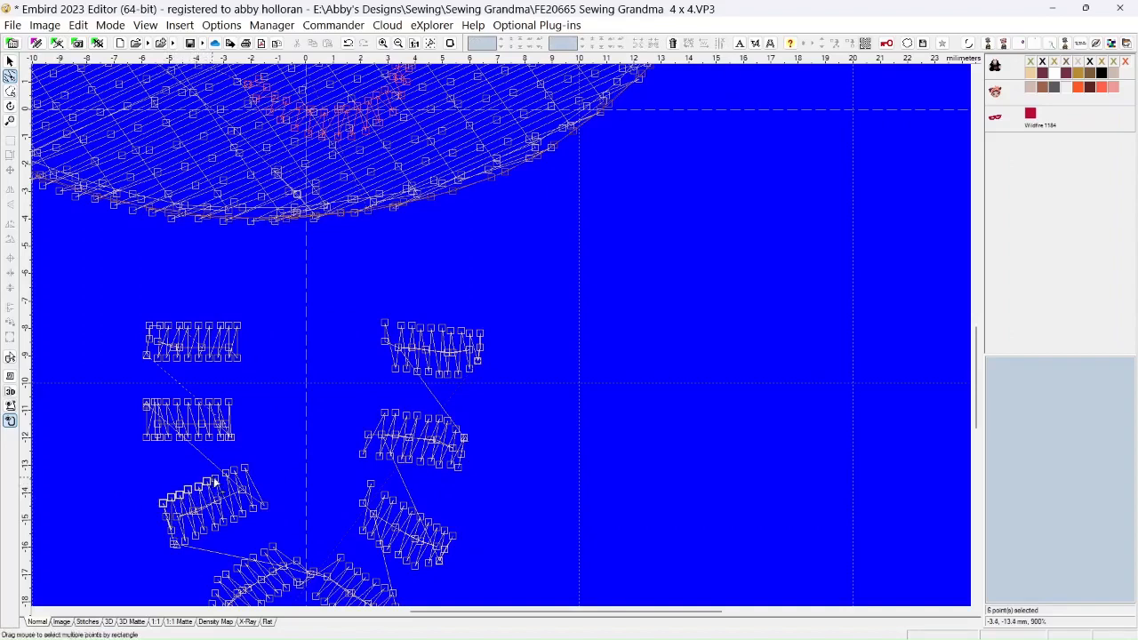
left_click(245, 471)
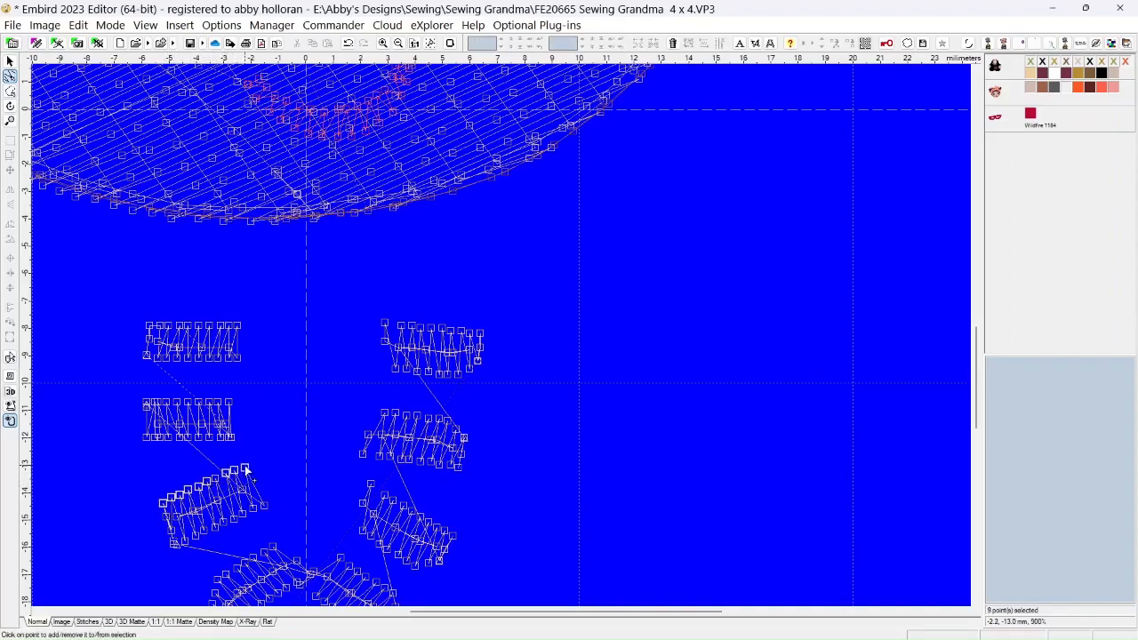
left_click(208, 483)
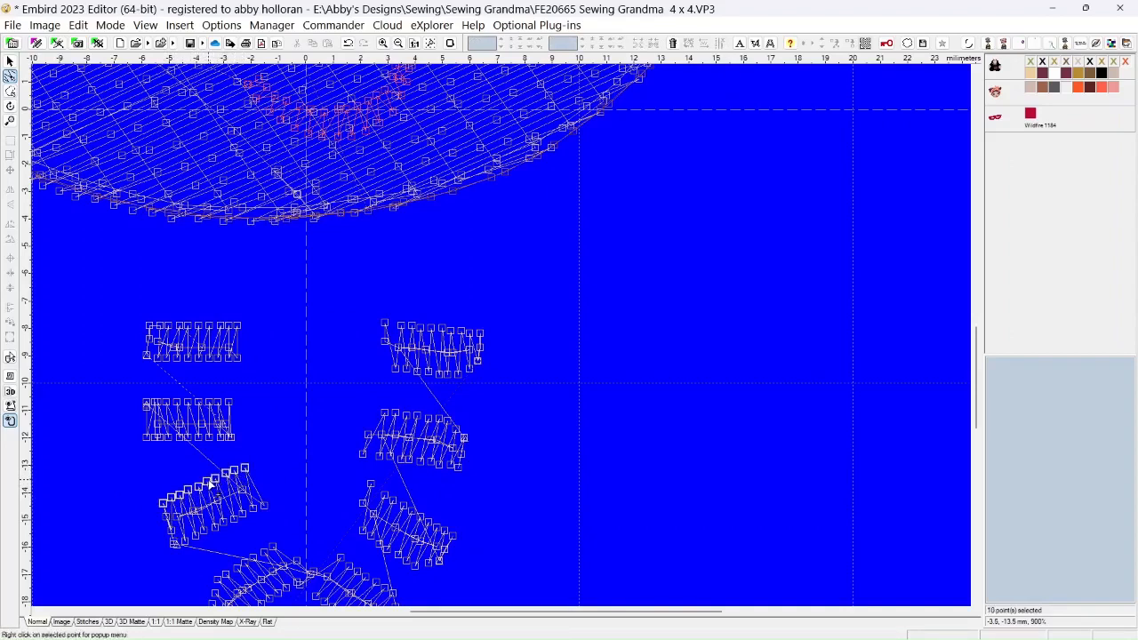
left_click_drag(208, 482, 247, 495)
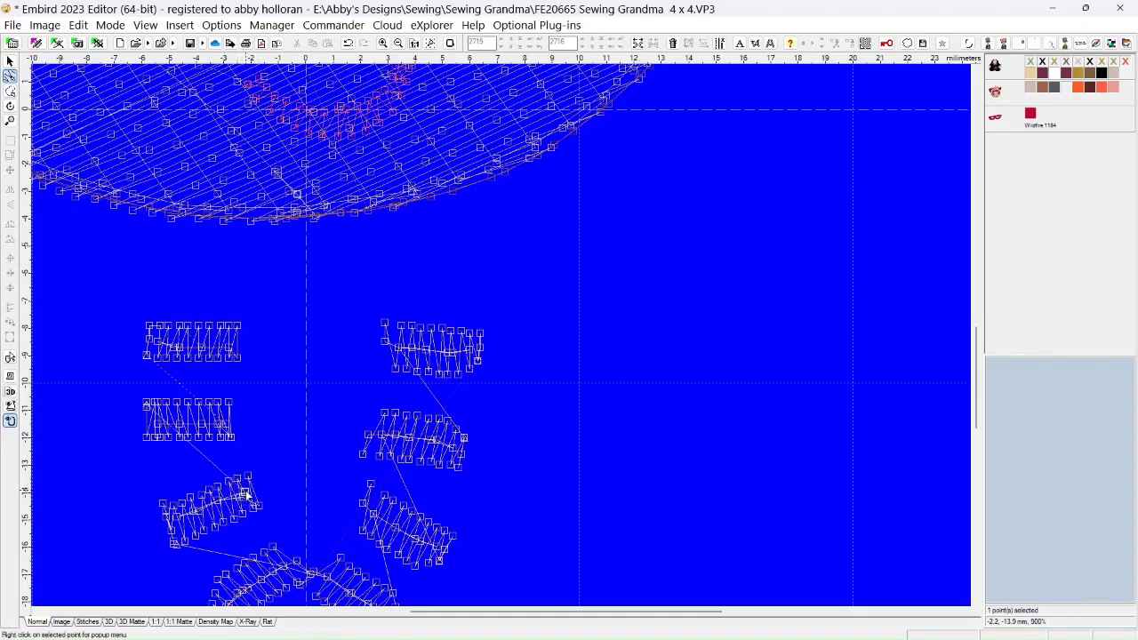
Change the stitch at the right end of the third left bead's center row to Floating stitch (jump), without tie on/off stitches or trimming code
right_click(246, 495)
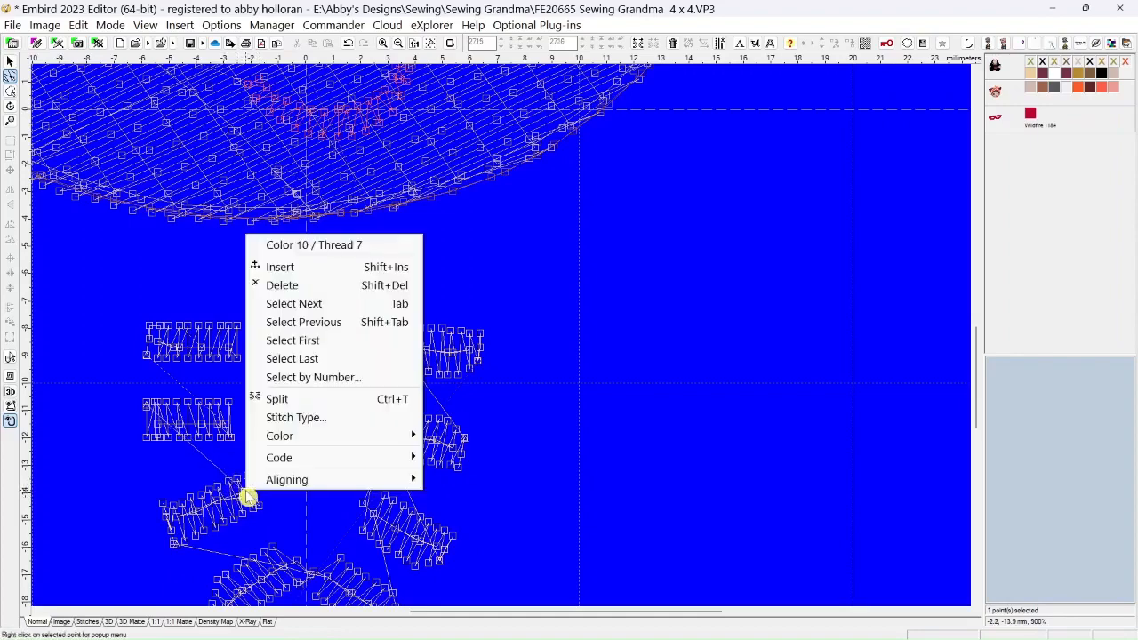
left_click(275, 416)
left_click(524, 286)
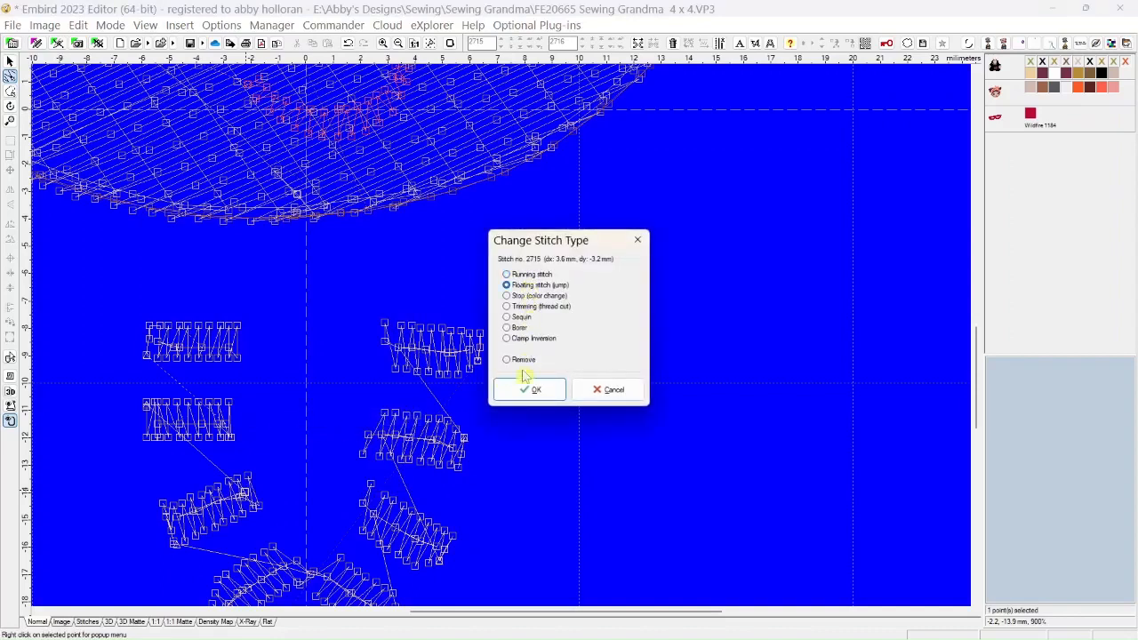
left_click(521, 392)
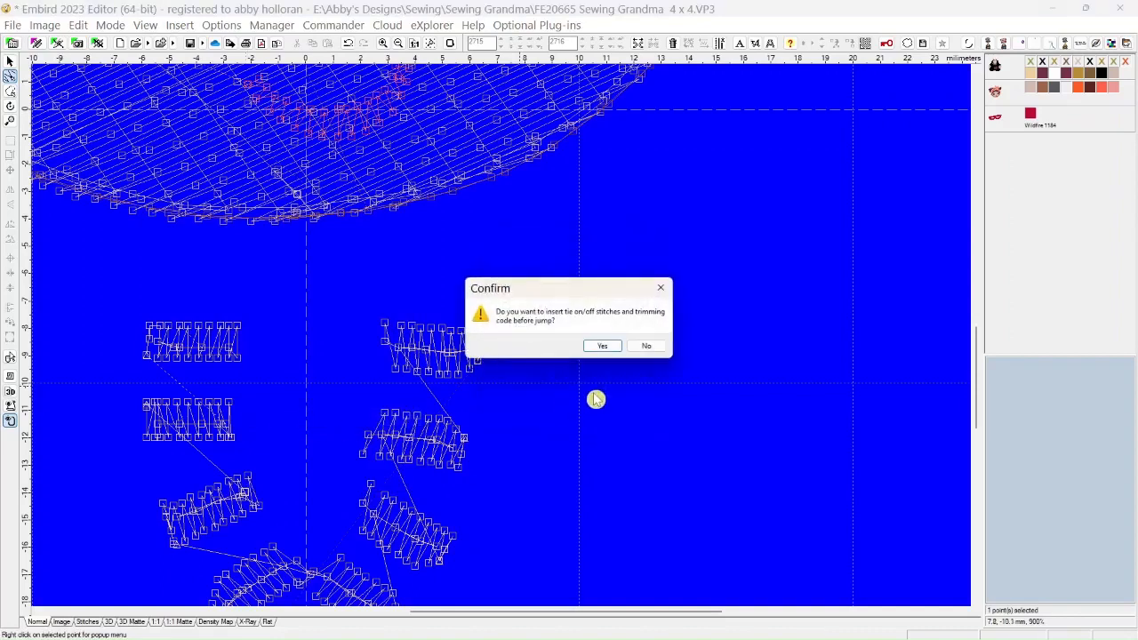
left_click(645, 343)
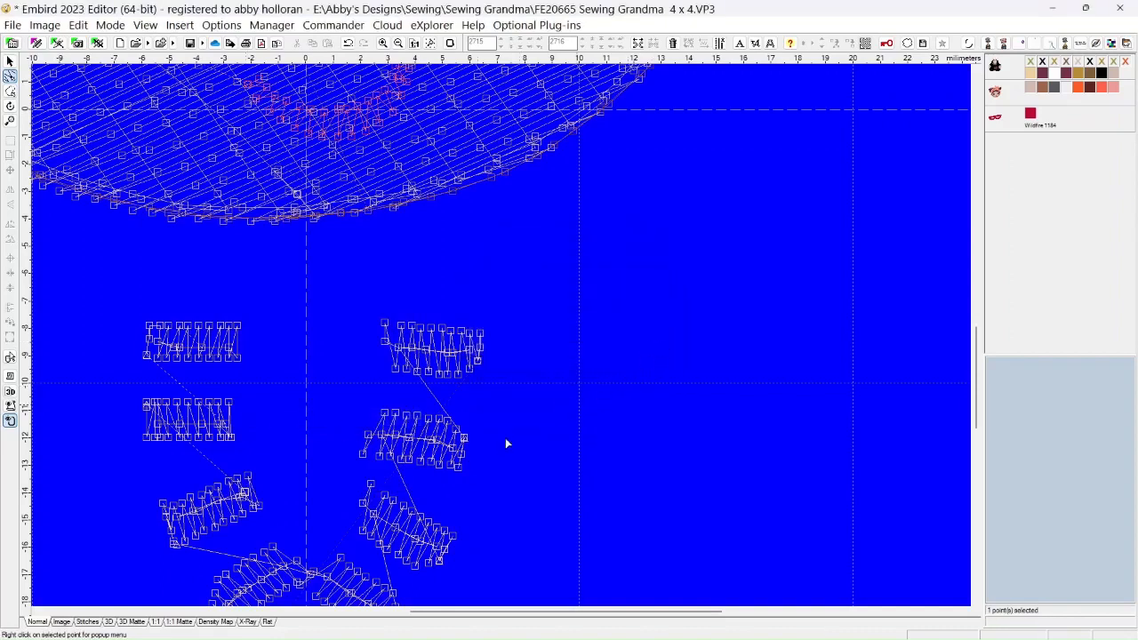
Delete the surplus stitch points stacked at the left end of the third left bead's center row
left_click(242, 497)
left_click_drag(165, 506, 140, 512)
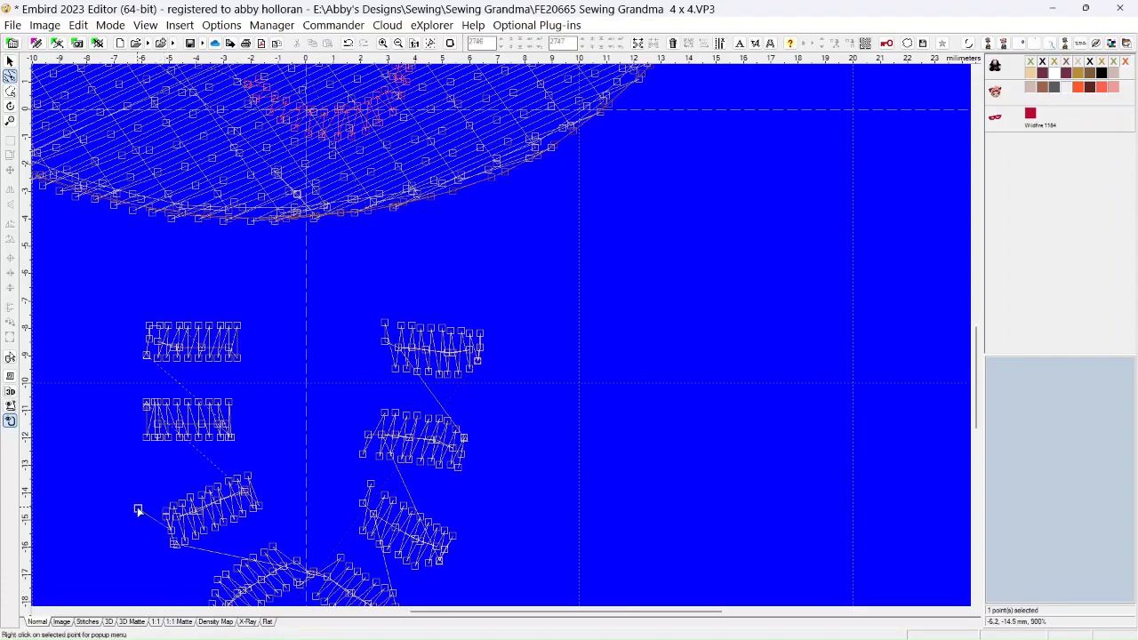
right_click(138, 509)
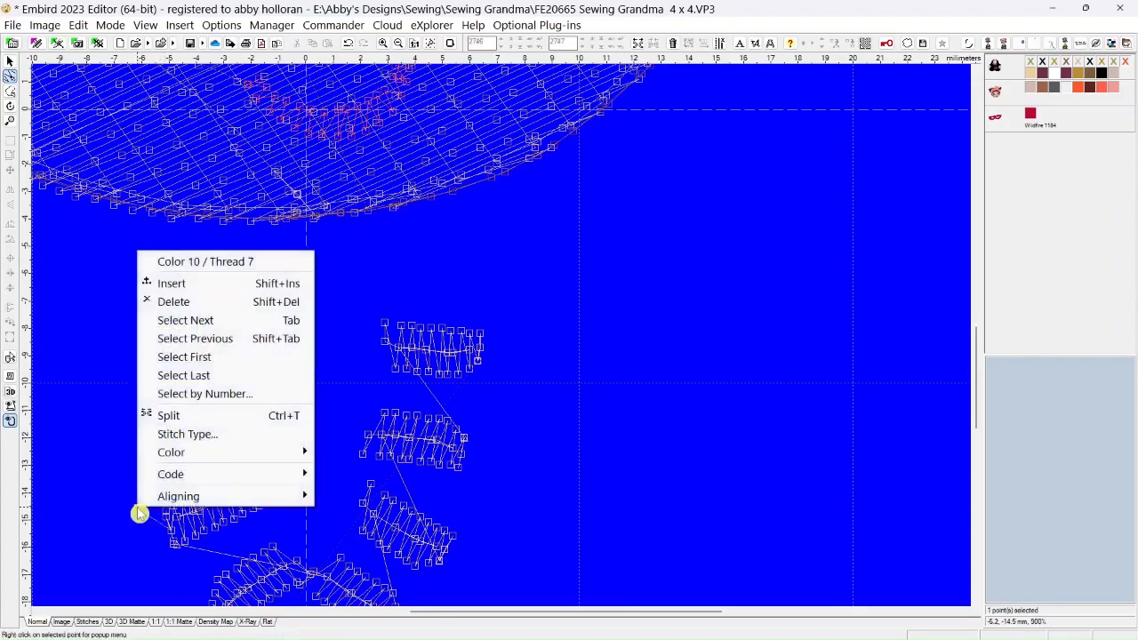
left_click(173, 304)
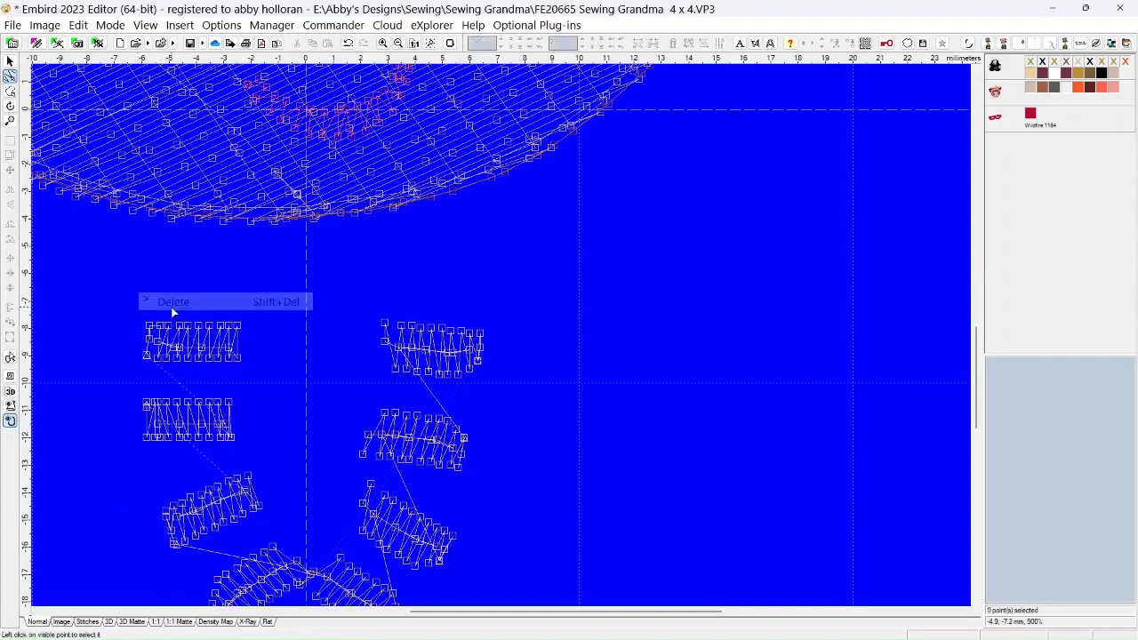
right_click(166, 520)
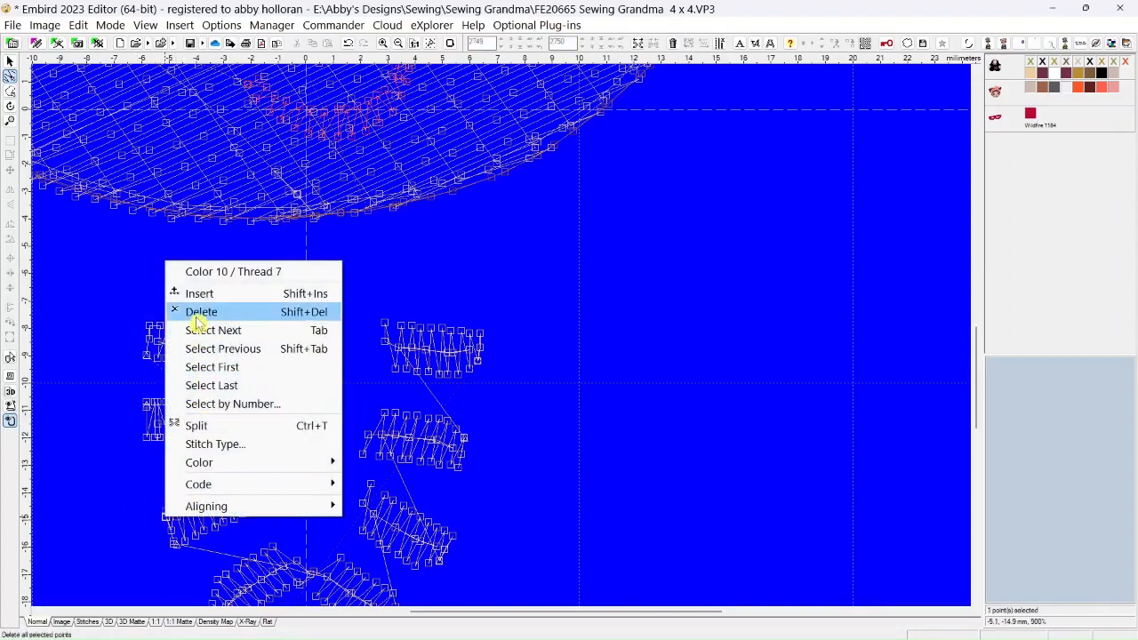
left_click(199, 312)
right_click(165, 520)
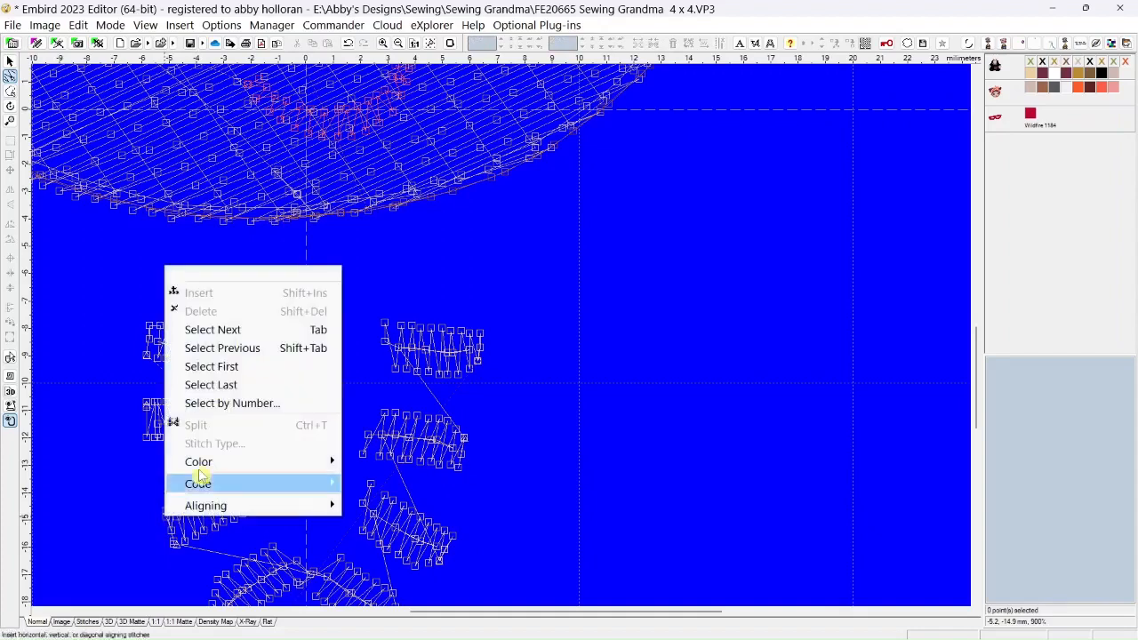
left_click(108, 512)
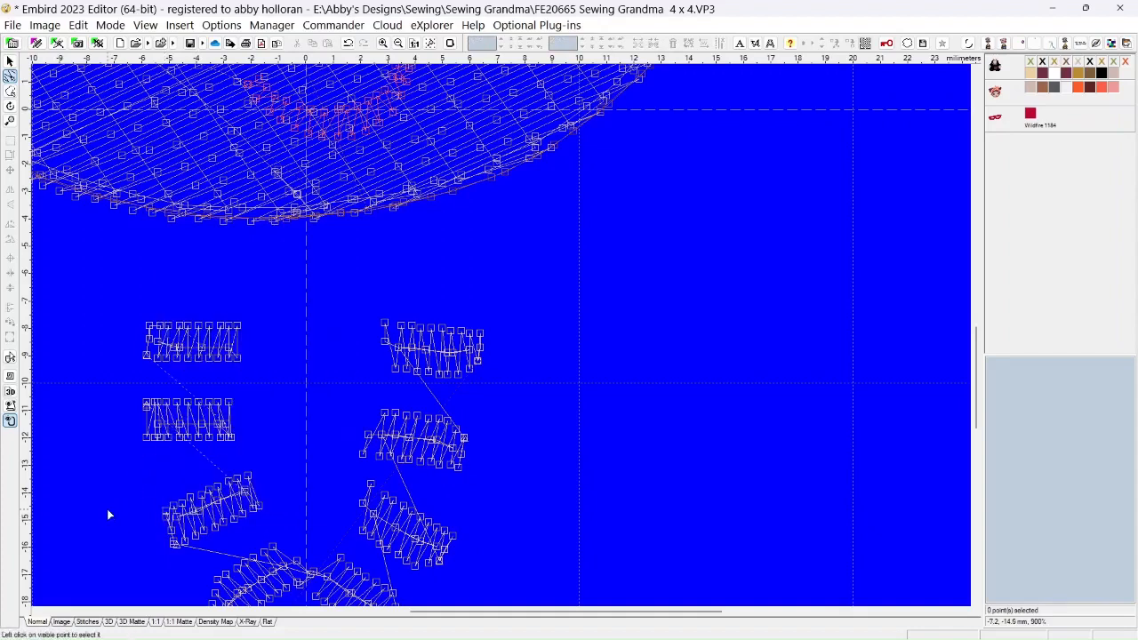
left_click(166, 520)
right_click(166, 521)
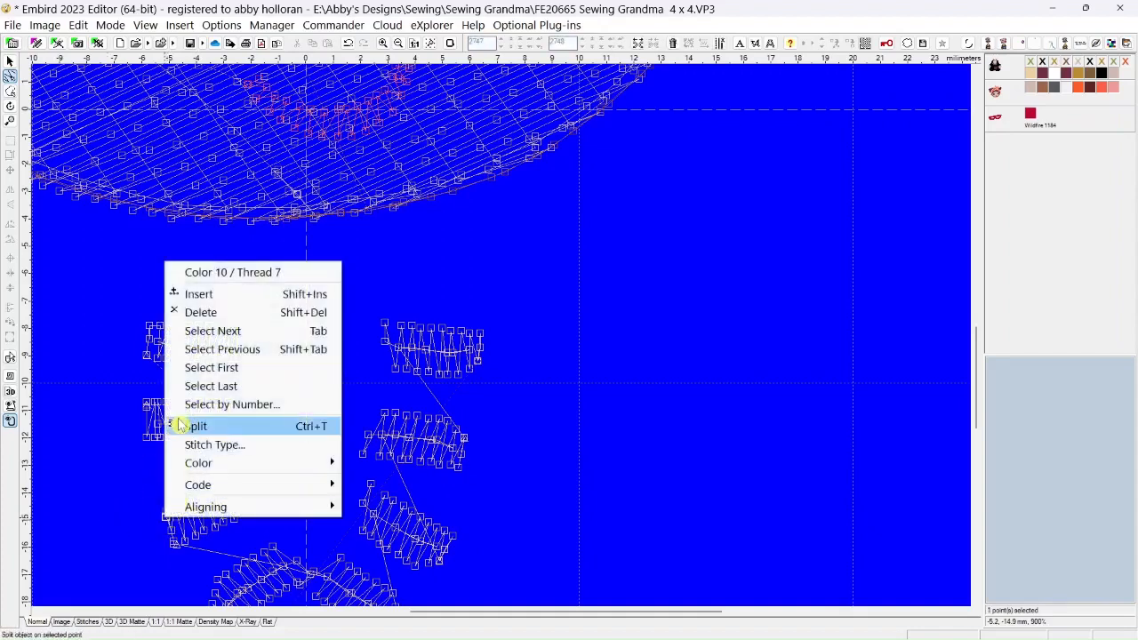
left_click(197, 316)
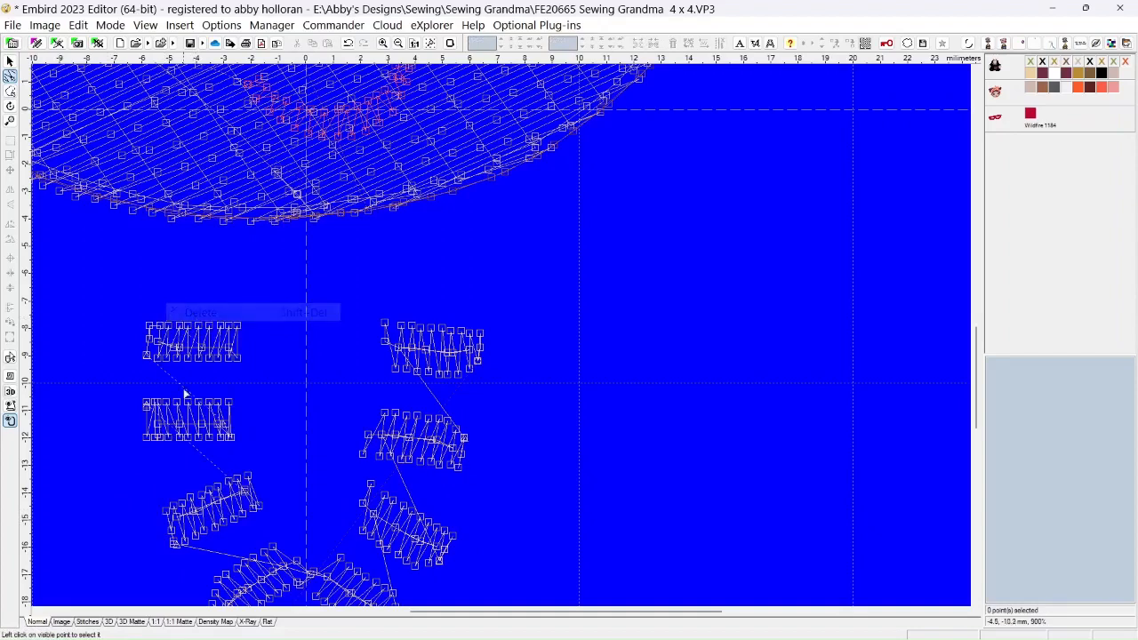
Delete the extra stitch points between the center row and the lower-left corner of the third left bead
left_click(176, 533)
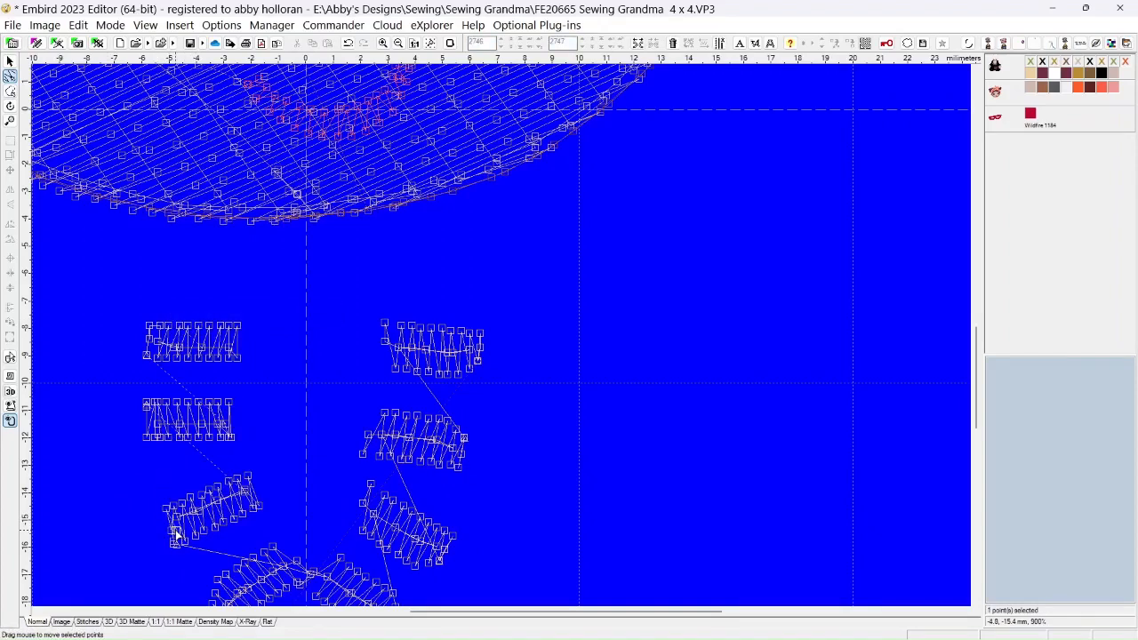
left_click_drag(175, 534, 155, 531)
right_click(155, 532)
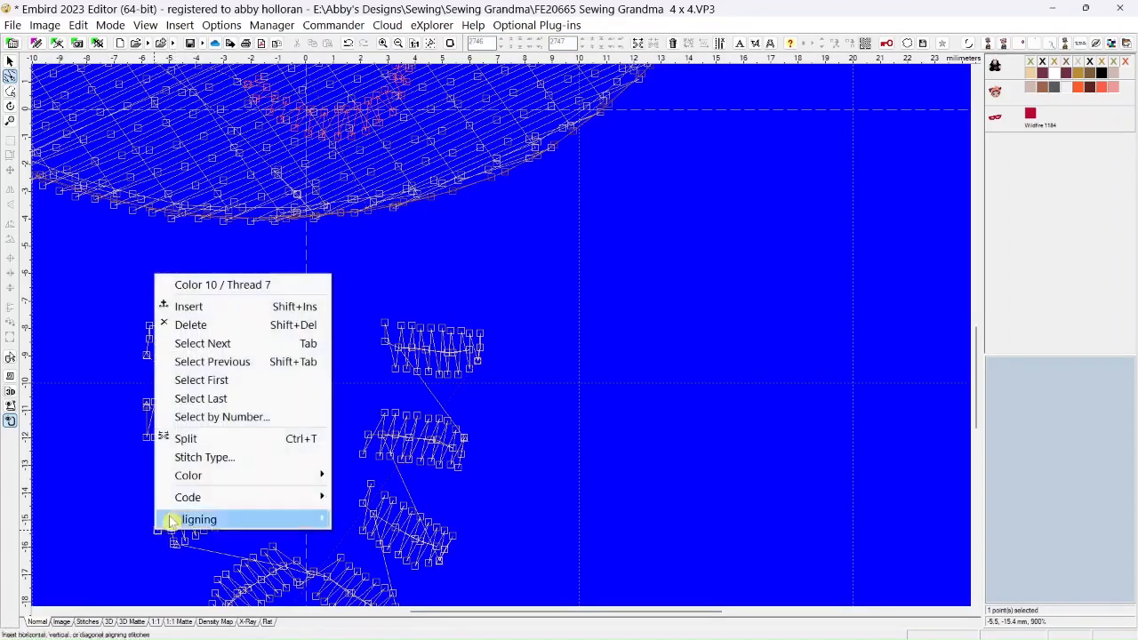
left_click(189, 326)
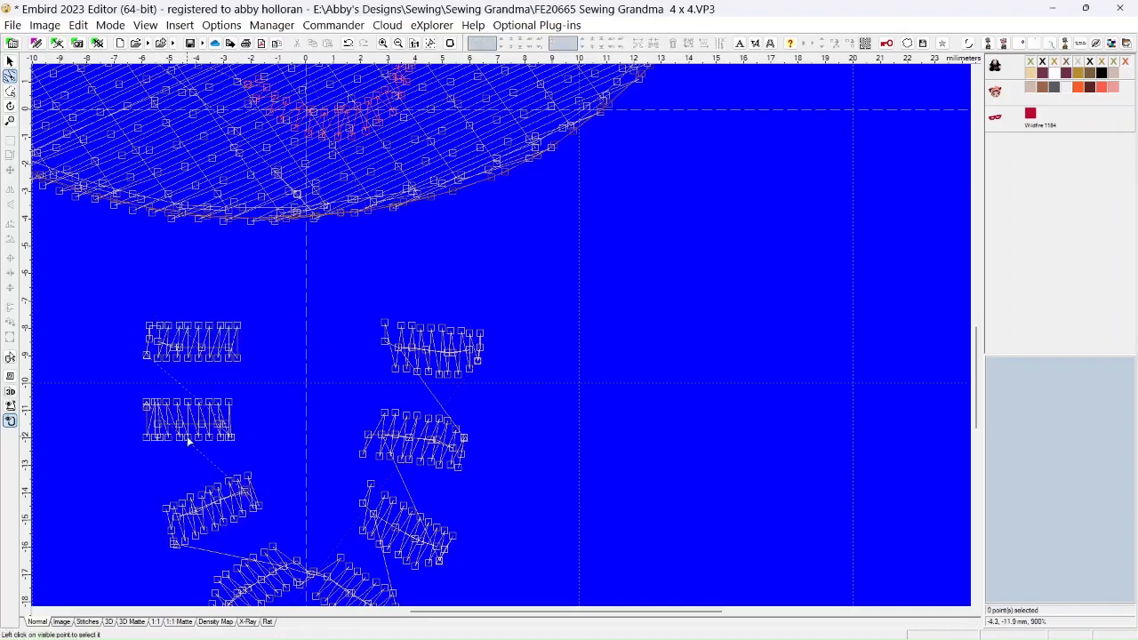
left_click(176, 533)
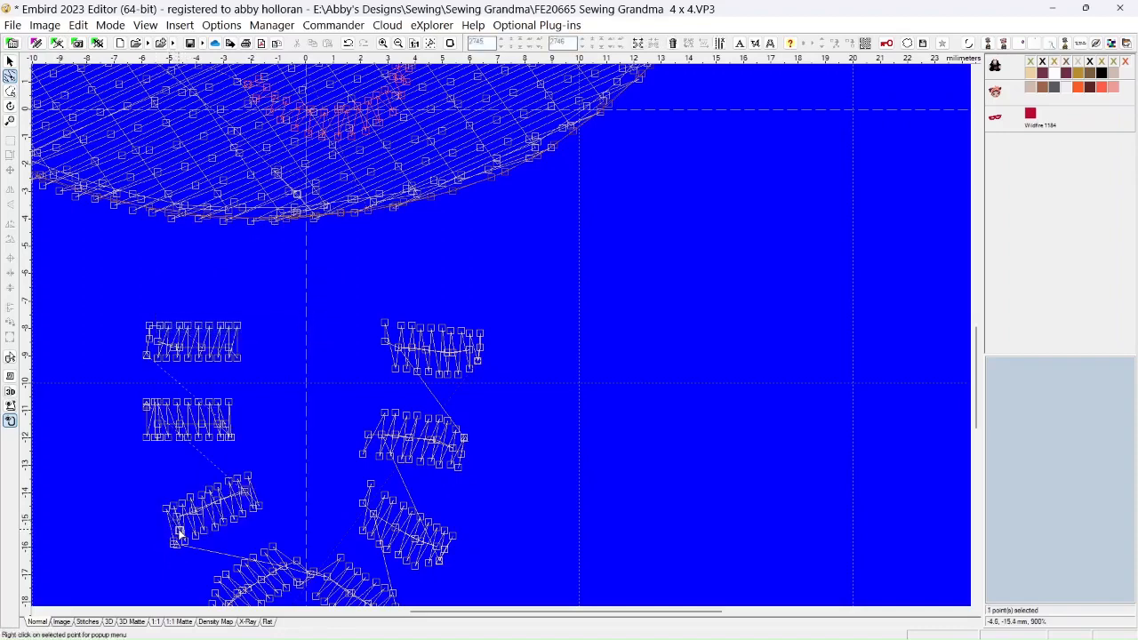
right_click(177, 534)
left_click(221, 325)
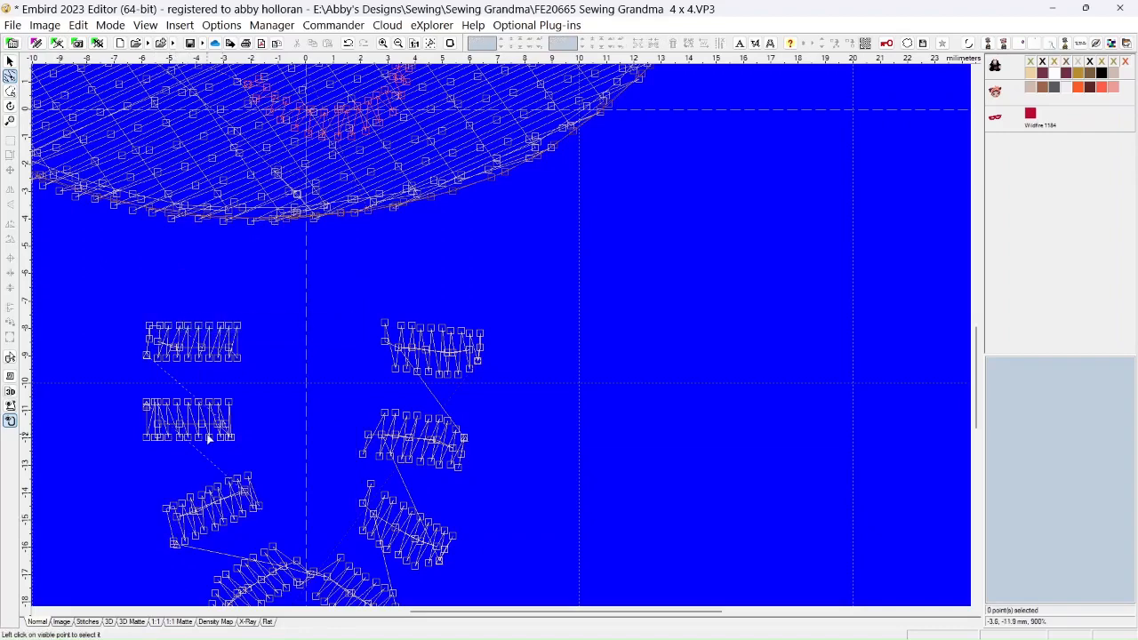
Delete the extra point beside the third left bead's upper-left corner and reposition the neighbouring upper-edge point
right_click(175, 511)
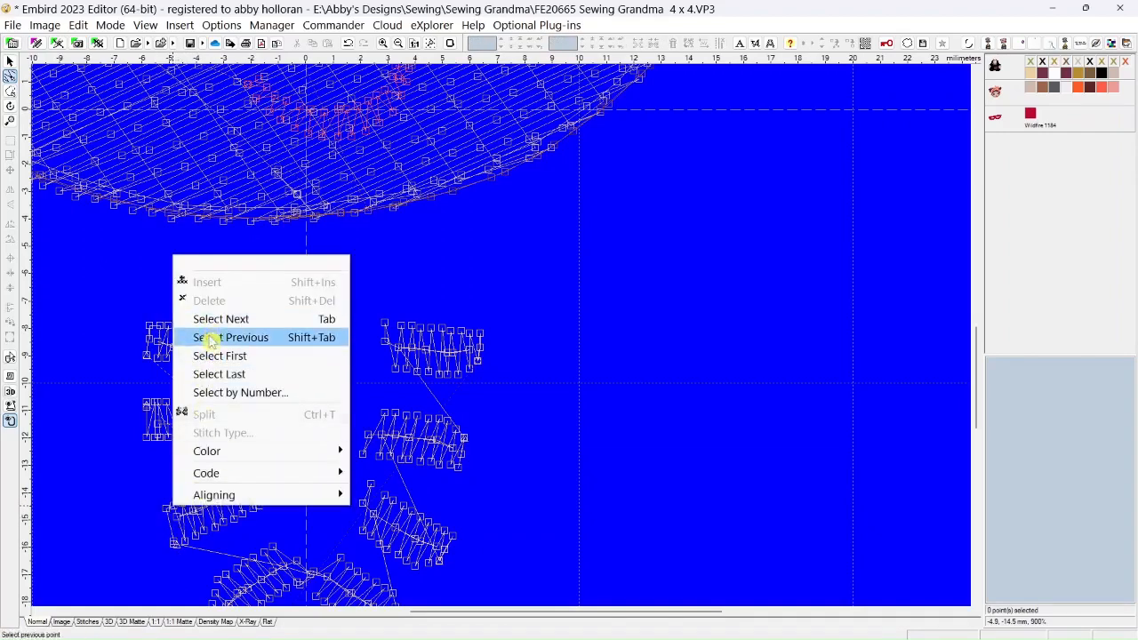
left_click(139, 541)
left_click(174, 509)
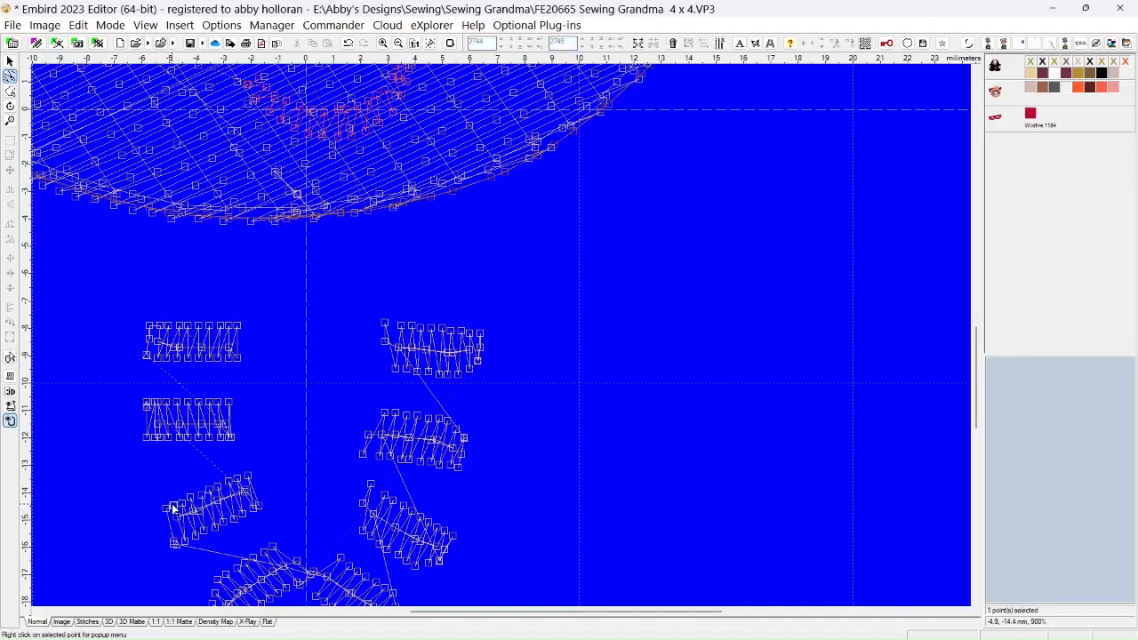
right_click(175, 509)
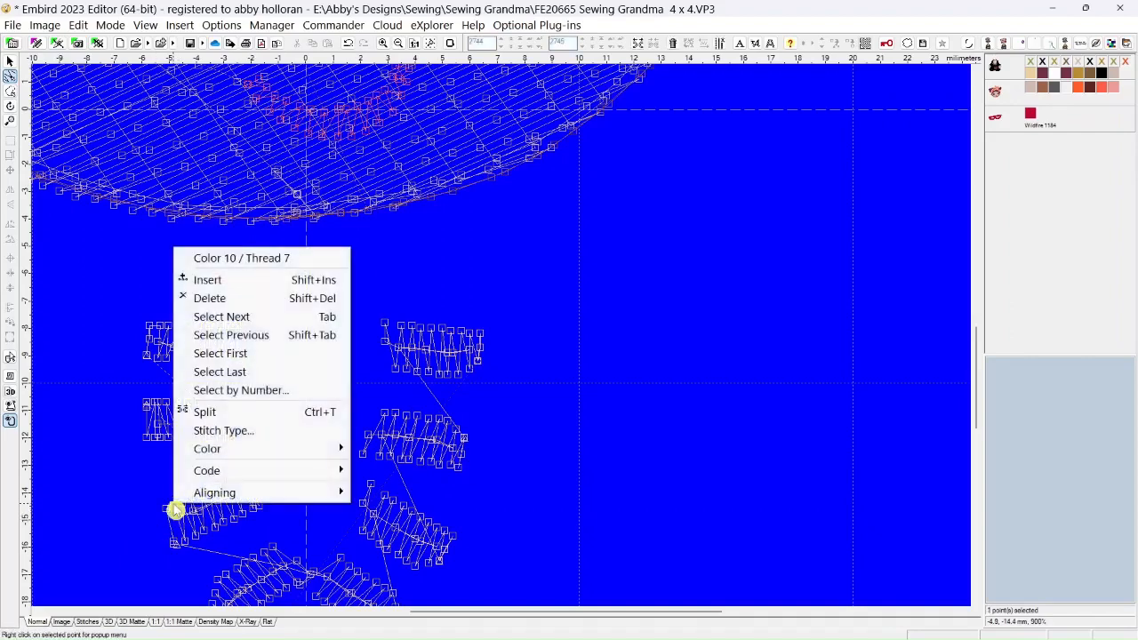
left_click(205, 302)
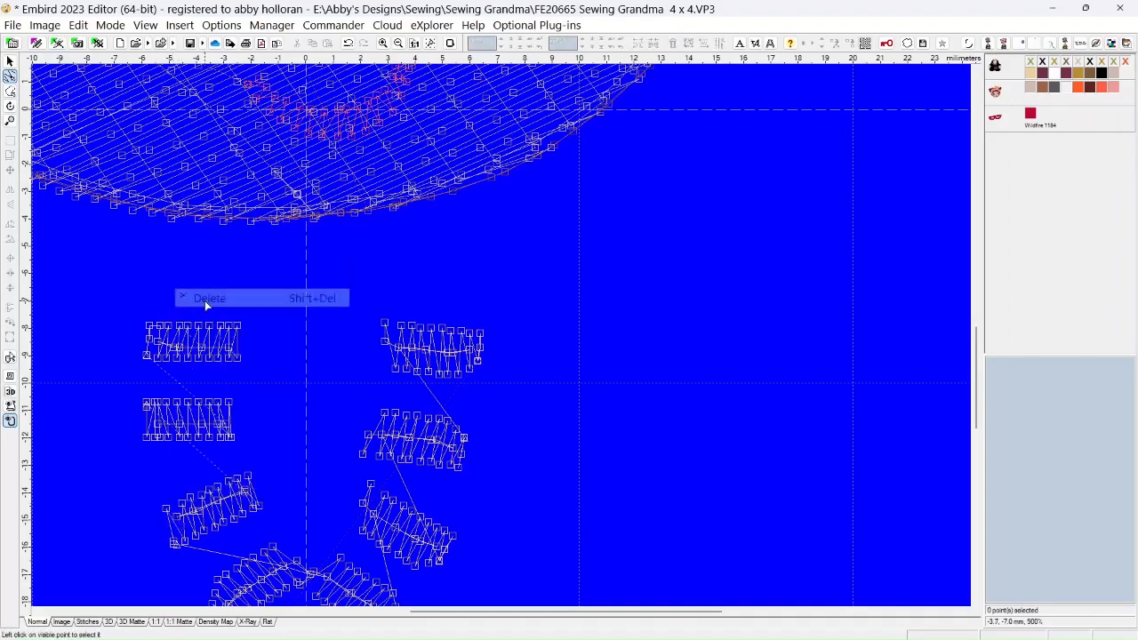
left_click(172, 510)
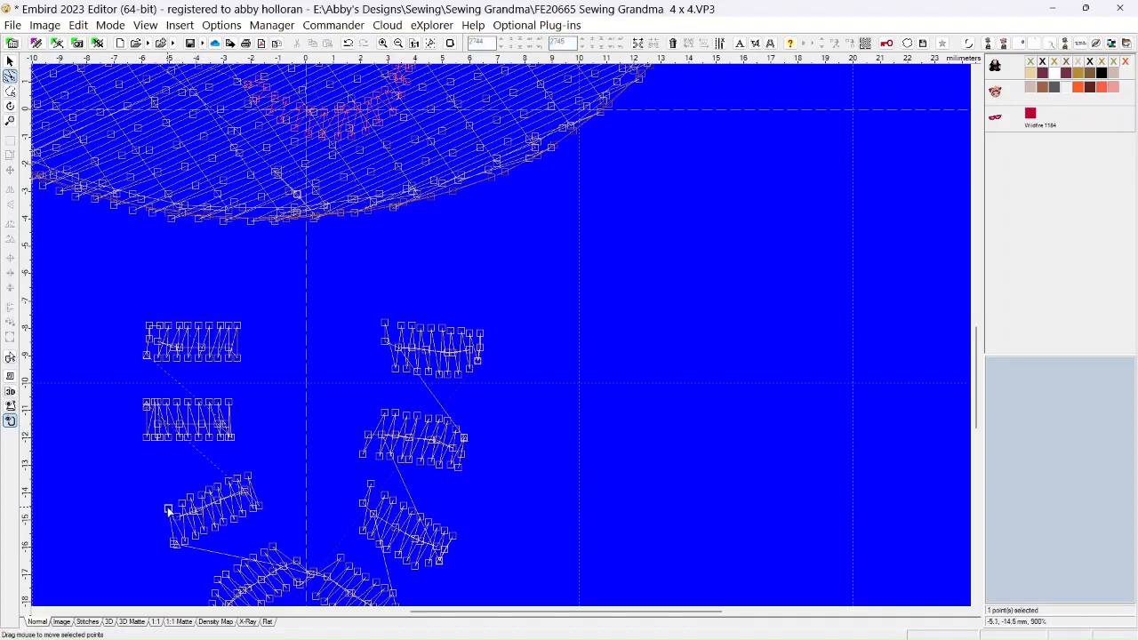
left_click_drag(174, 511, 175, 504)
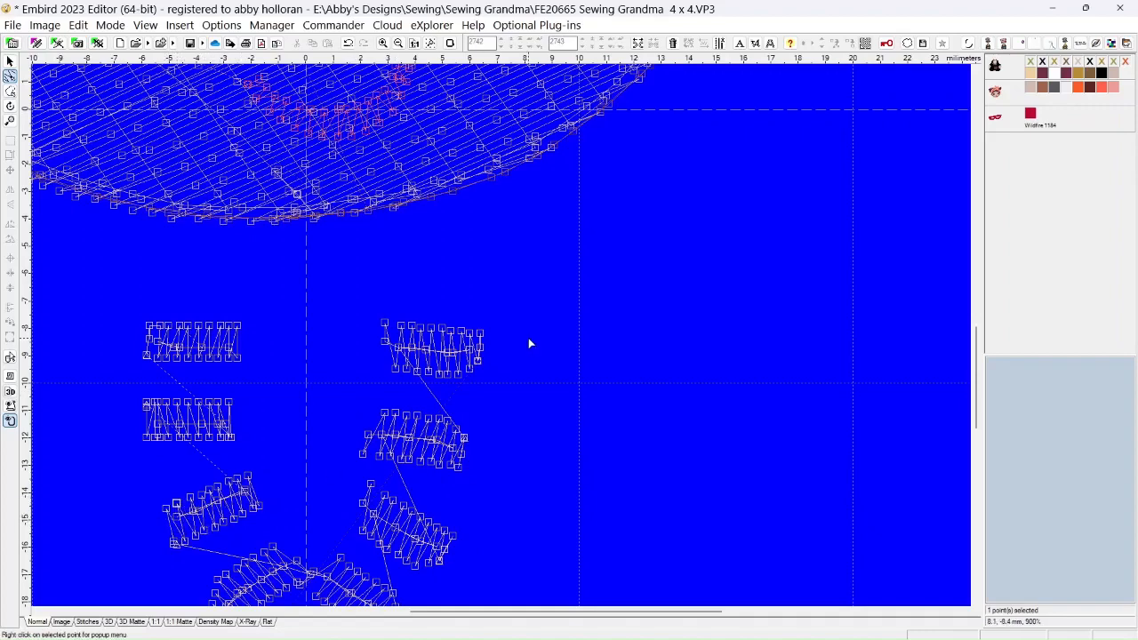
Delete the surplus points just above the first right bead's lower-right corner and the upper-edge point beside its upper-right corner
scroll(528, 341, "down", 1)
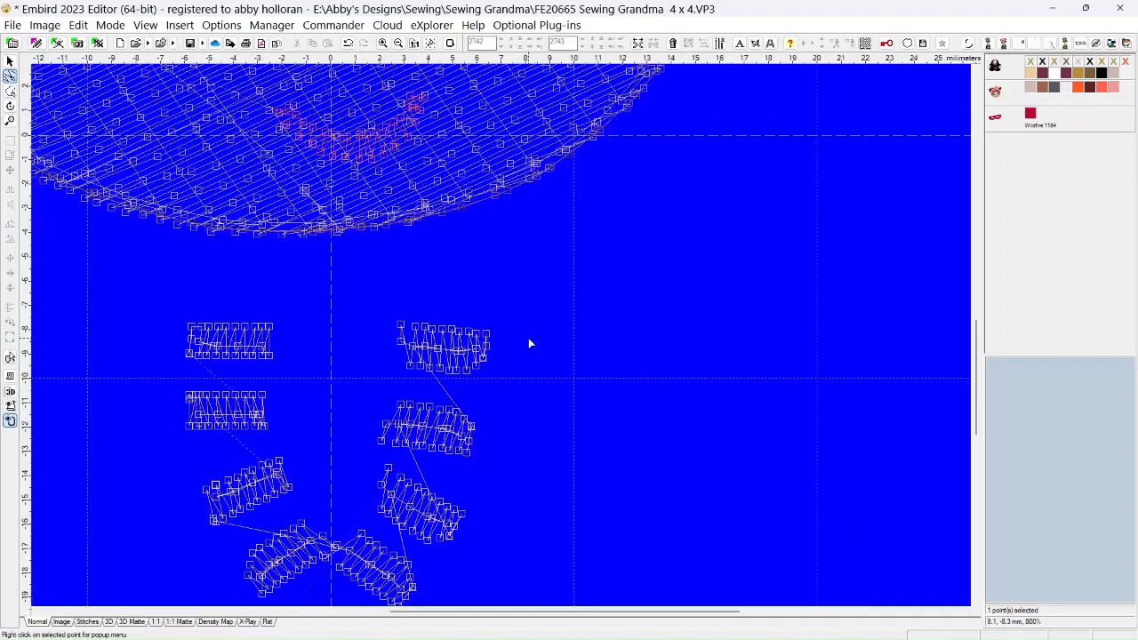
left_click(485, 365)
left_click(485, 373)
right_click(483, 359)
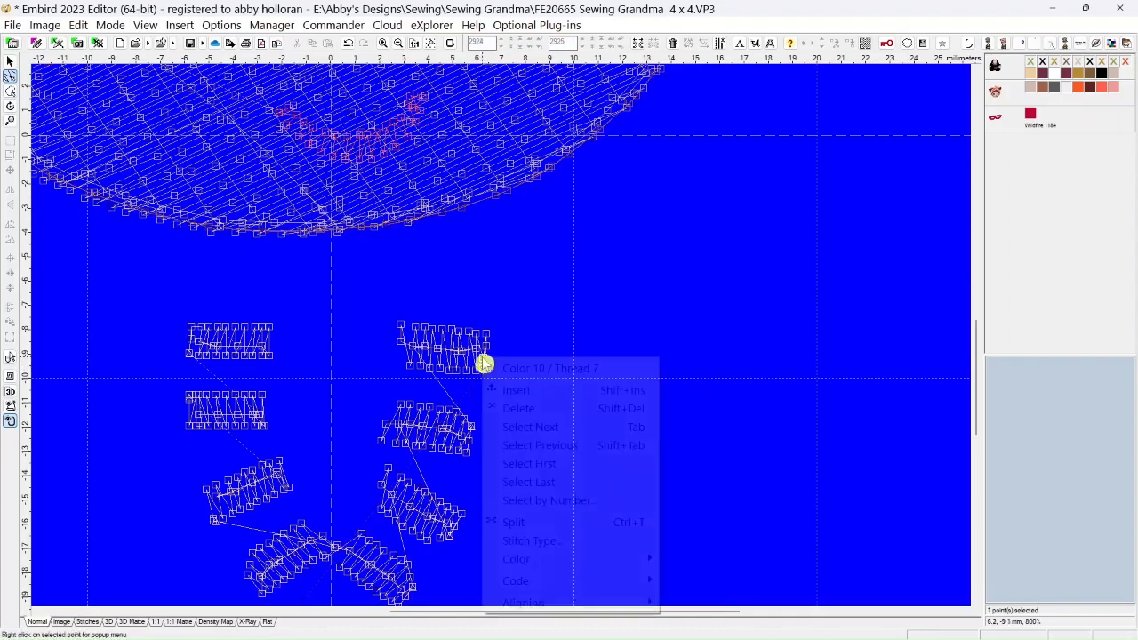
left_click(509, 408)
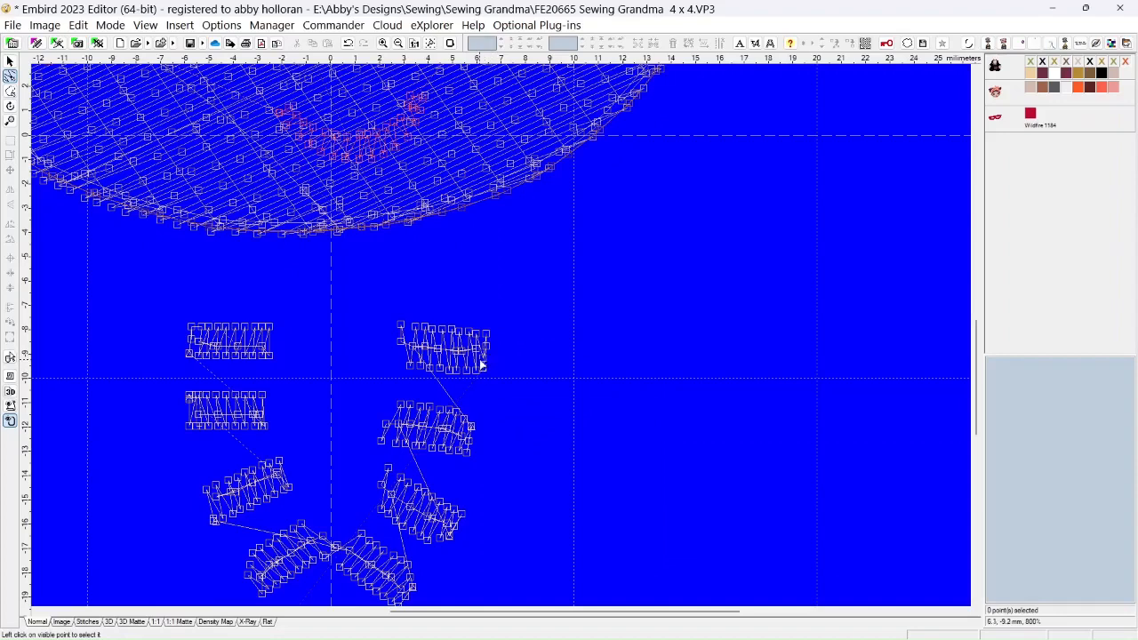
left_click(485, 364)
right_click(484, 363)
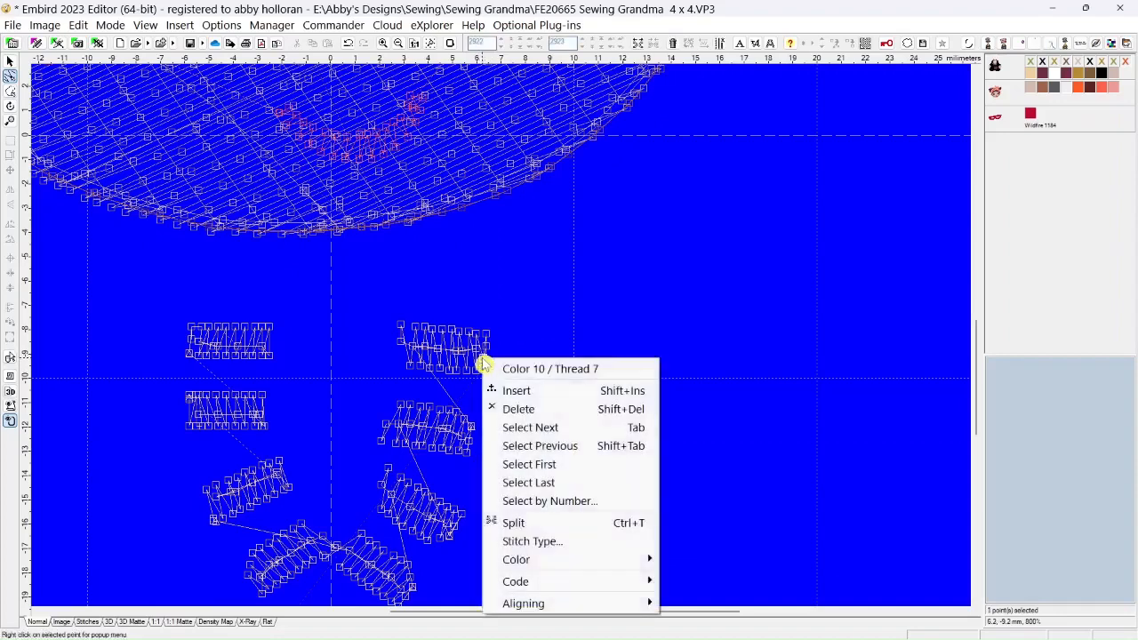
left_click(507, 408)
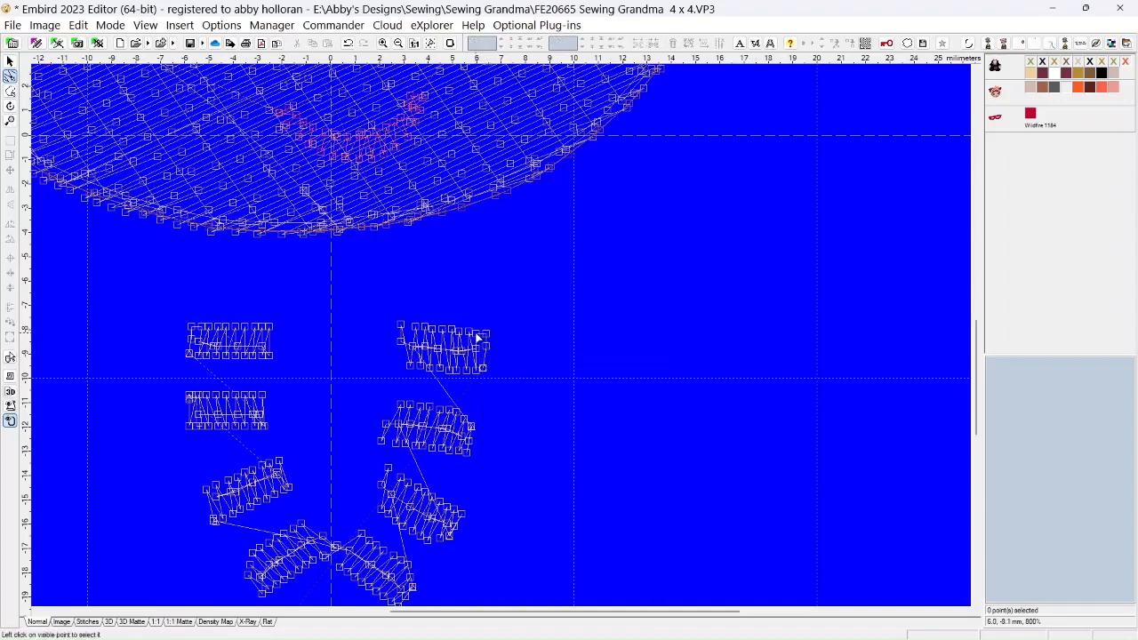
left_click(477, 337)
right_click(476, 337)
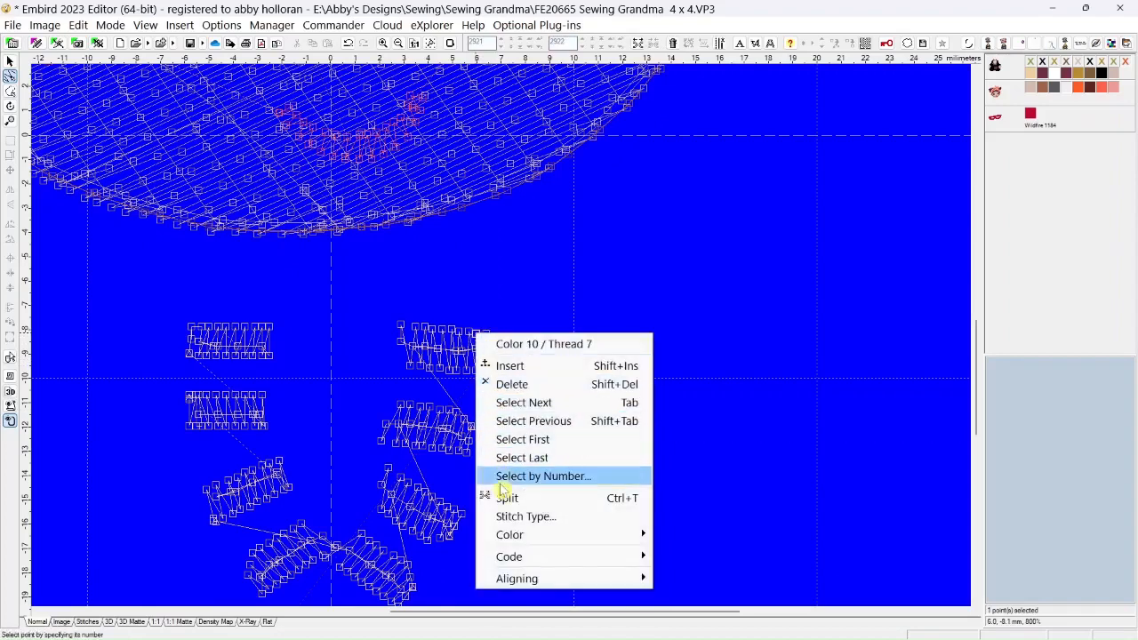
left_click(507, 384)
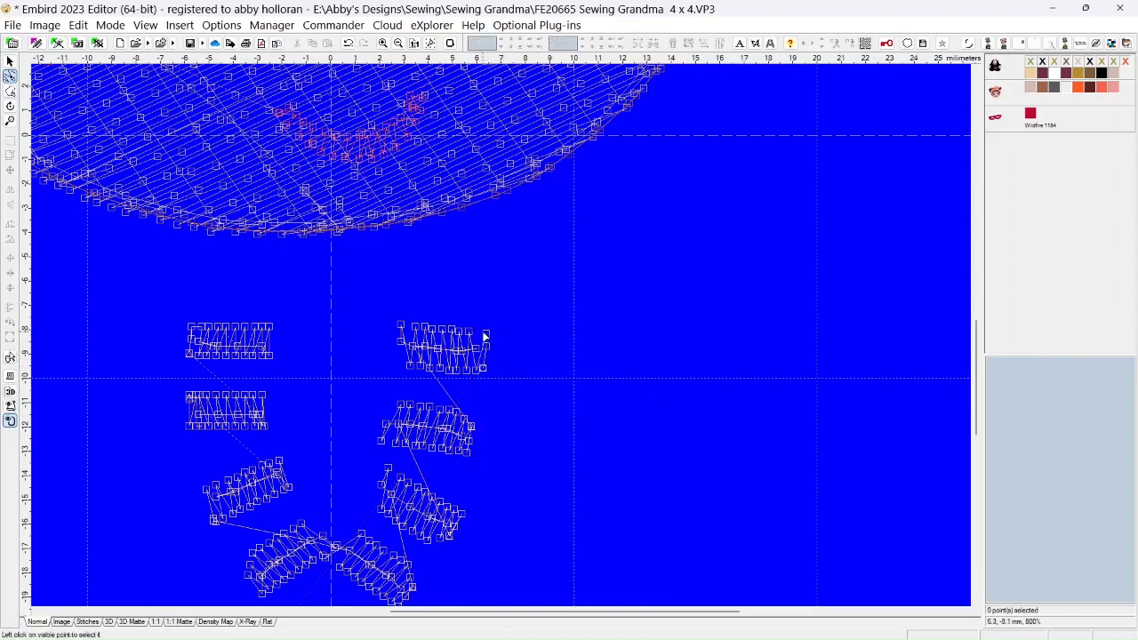
Delete the extra points on the first right bead's right side and the outermost point at its upper-right corner
right_click(486, 347)
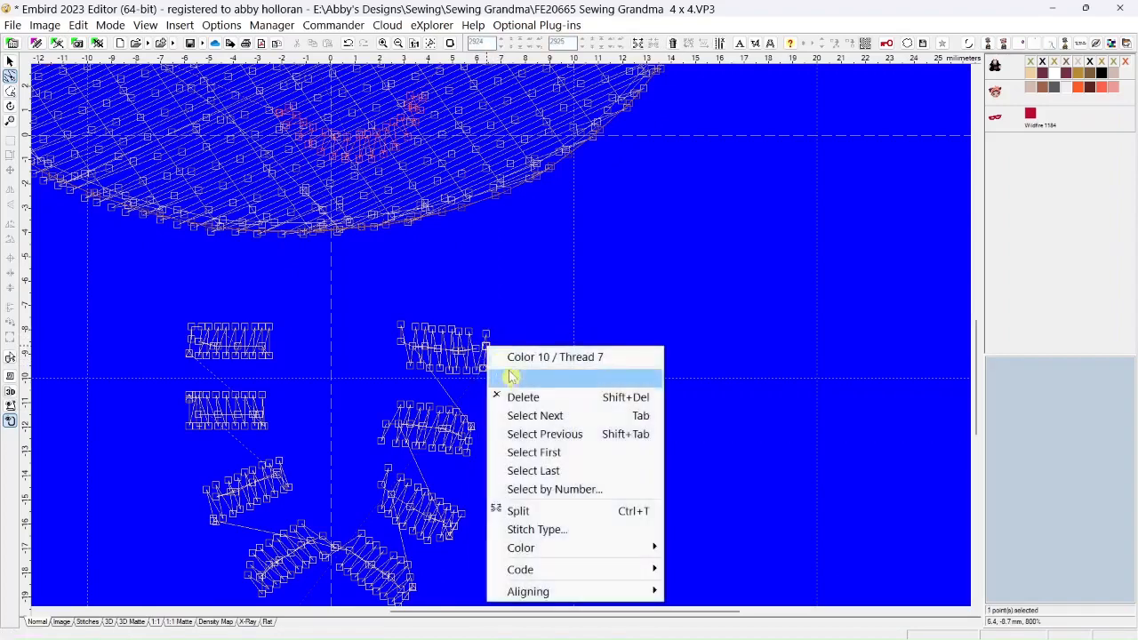
left_click(517, 396)
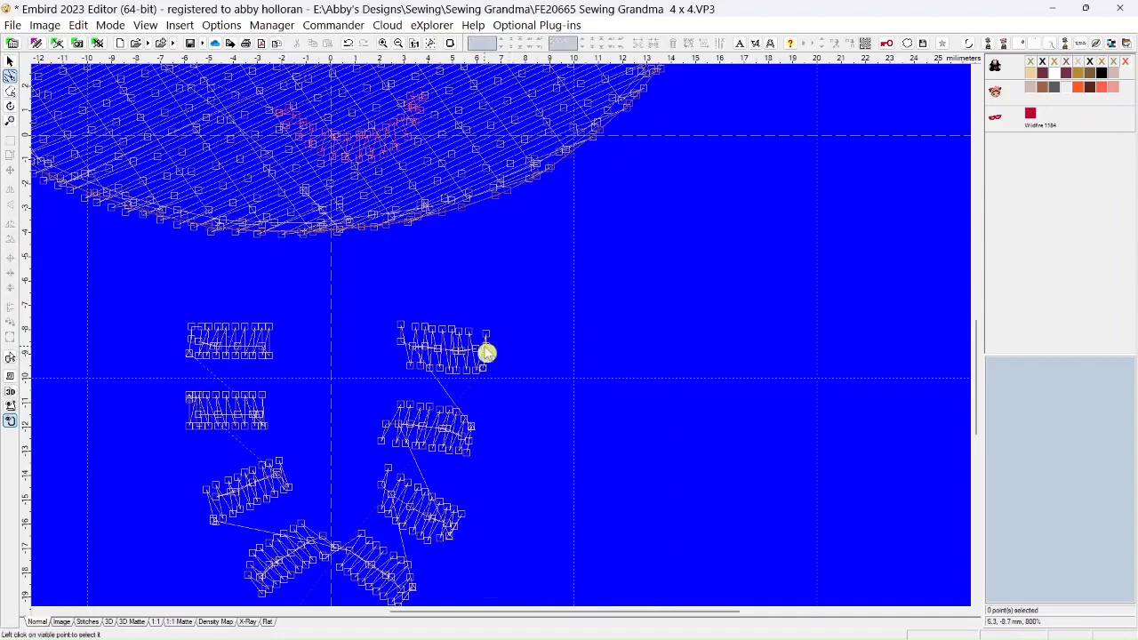
right_click(487, 347)
left_click(374, 373)
right_click(488, 350)
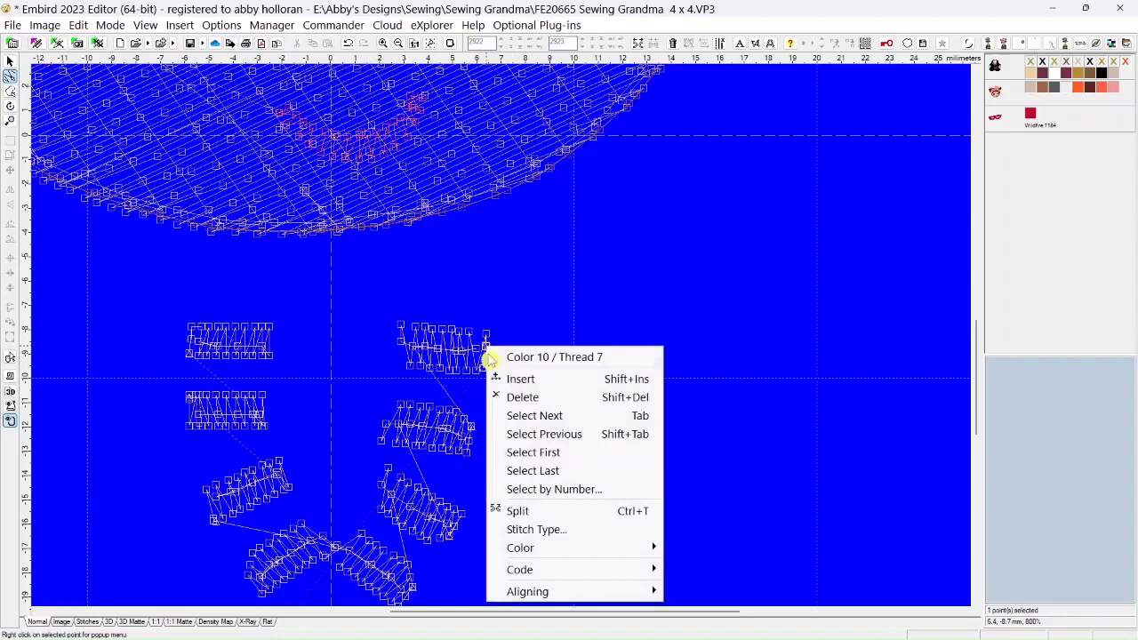
left_click(512, 396)
left_click(483, 336)
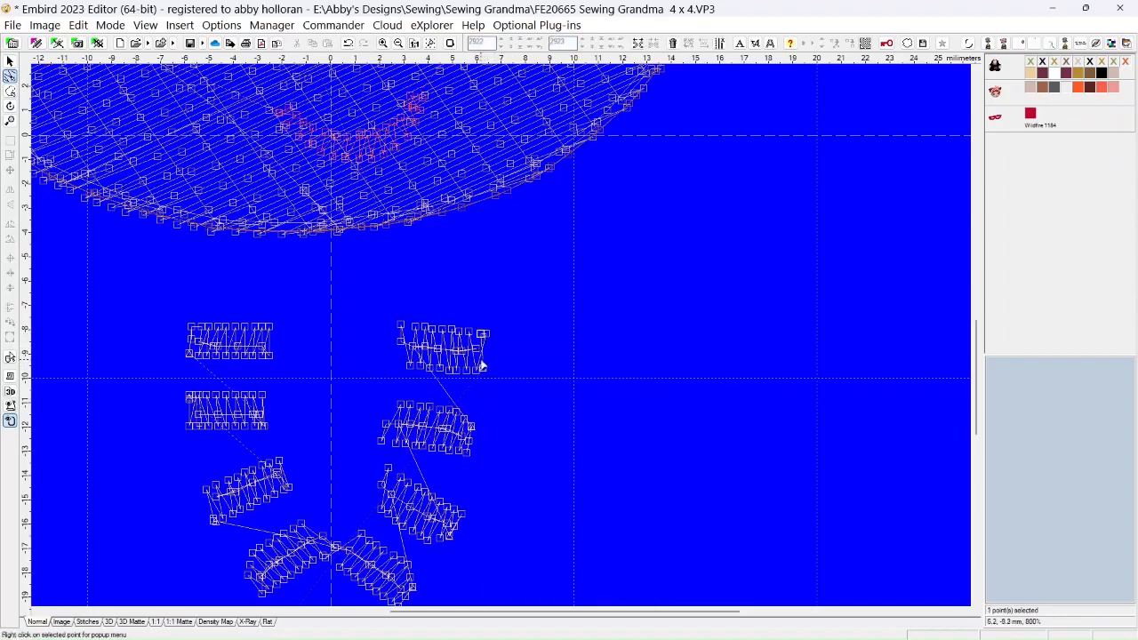
left_click(485, 338)
right_click(486, 338)
left_click(509, 383)
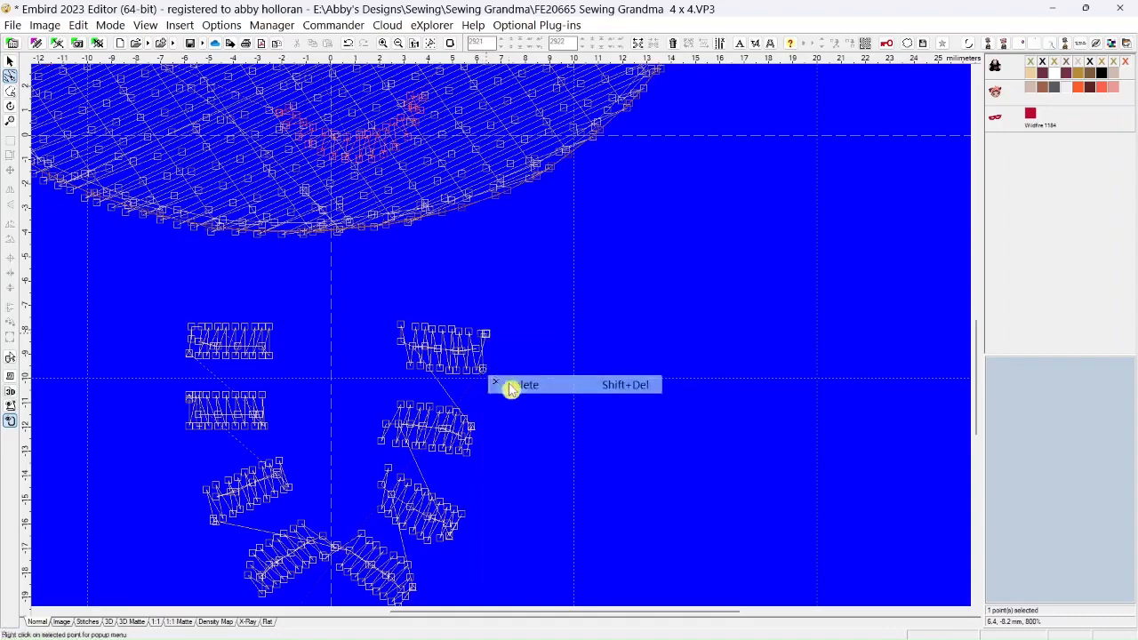
Delete redundant stitch points one by one near the left end of the first right bead's center row
left_click(414, 351)
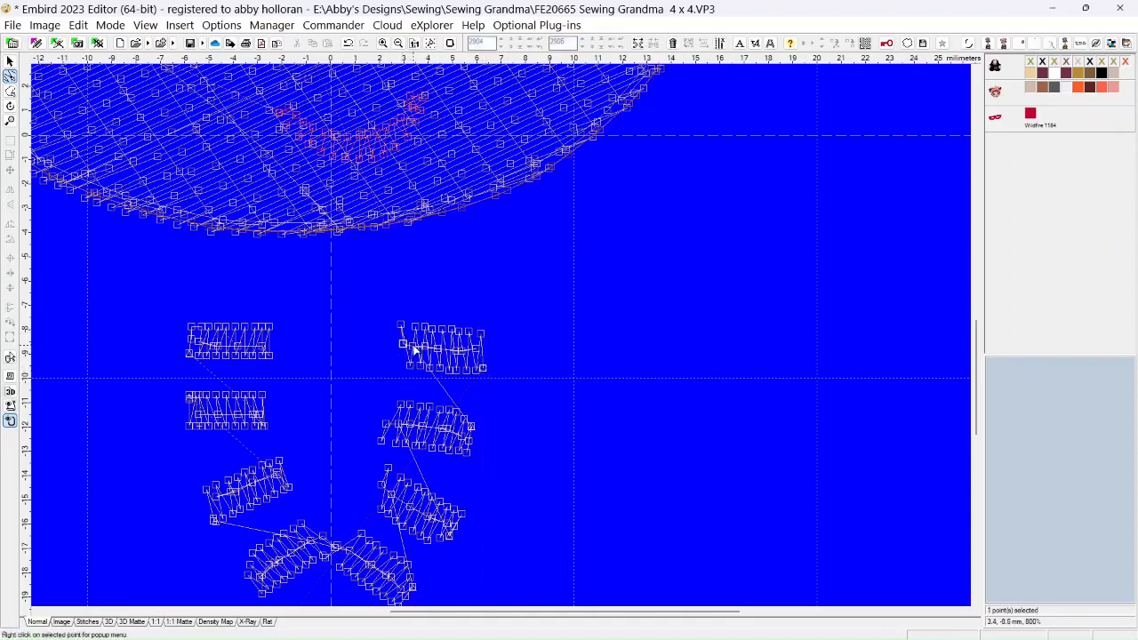
right_click(413, 352)
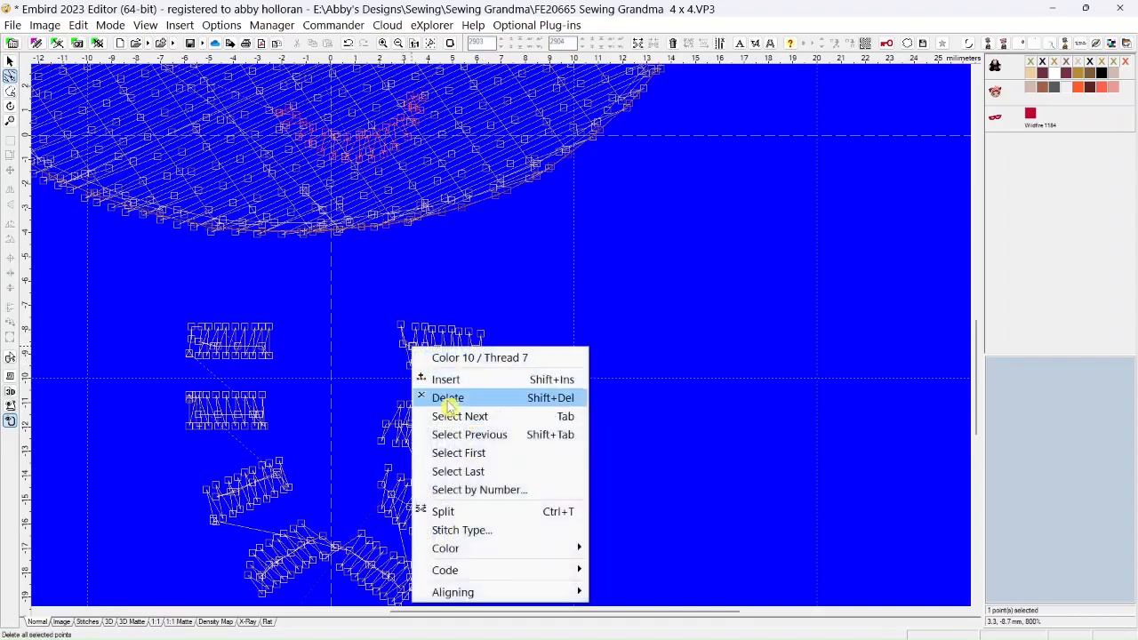
left_click(442, 399)
left_click(416, 349)
right_click(416, 348)
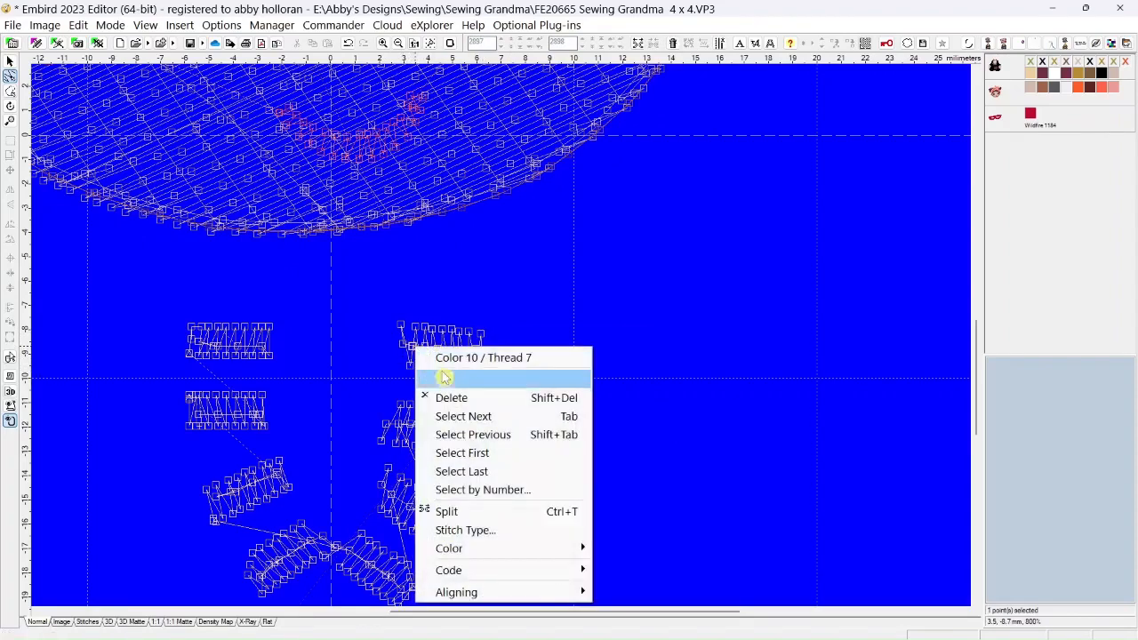
left_click(449, 400)
left_click(413, 349)
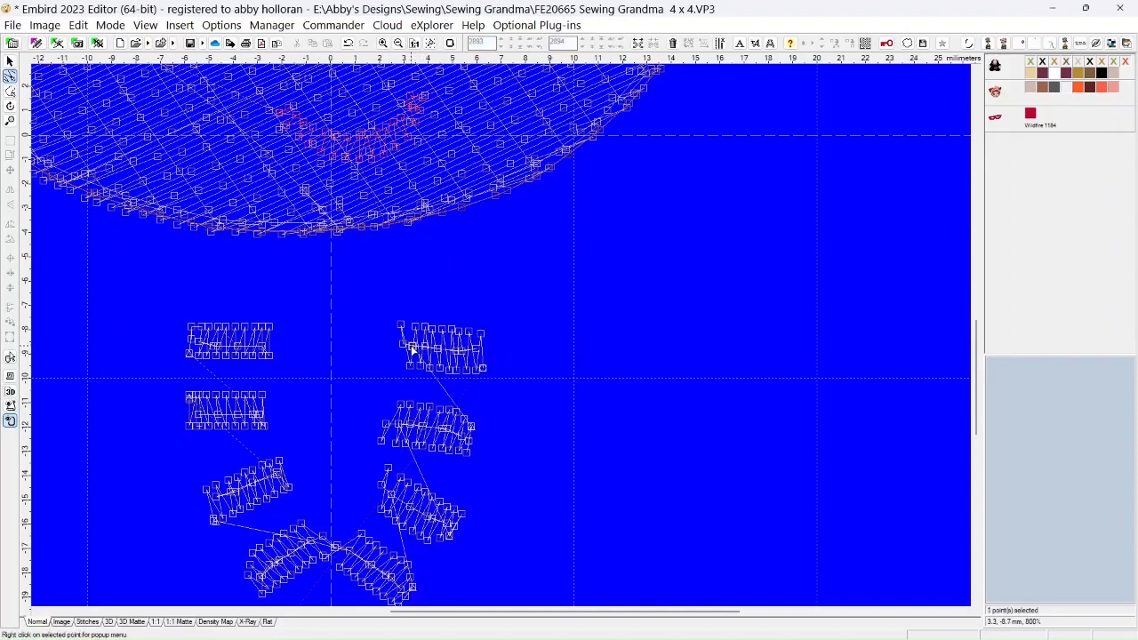
right_click(409, 348)
left_click(436, 397)
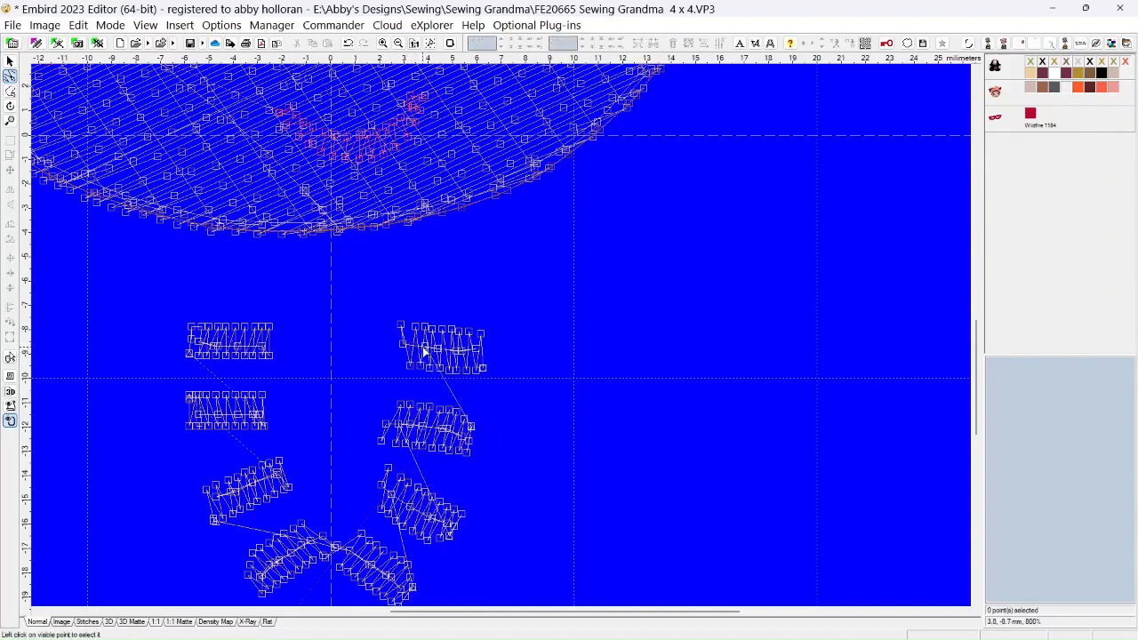
Delete the surplus stitch points in the left part of the first right bead's center row
left_click(425, 351)
right_click(424, 350)
left_click(449, 397)
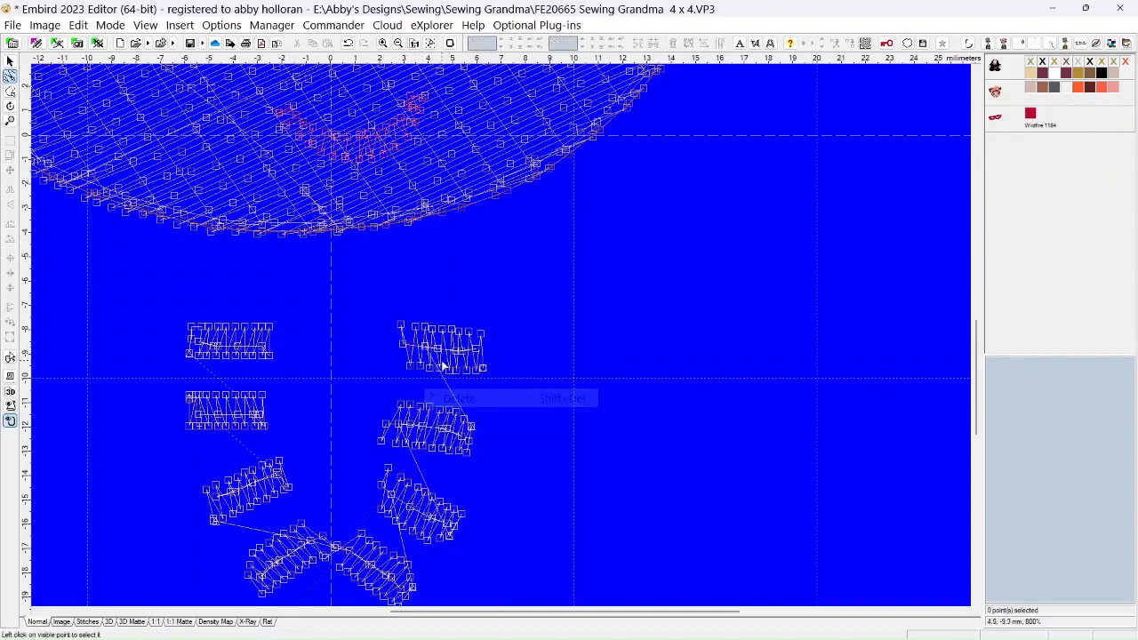
left_click(426, 349)
right_click(426, 348)
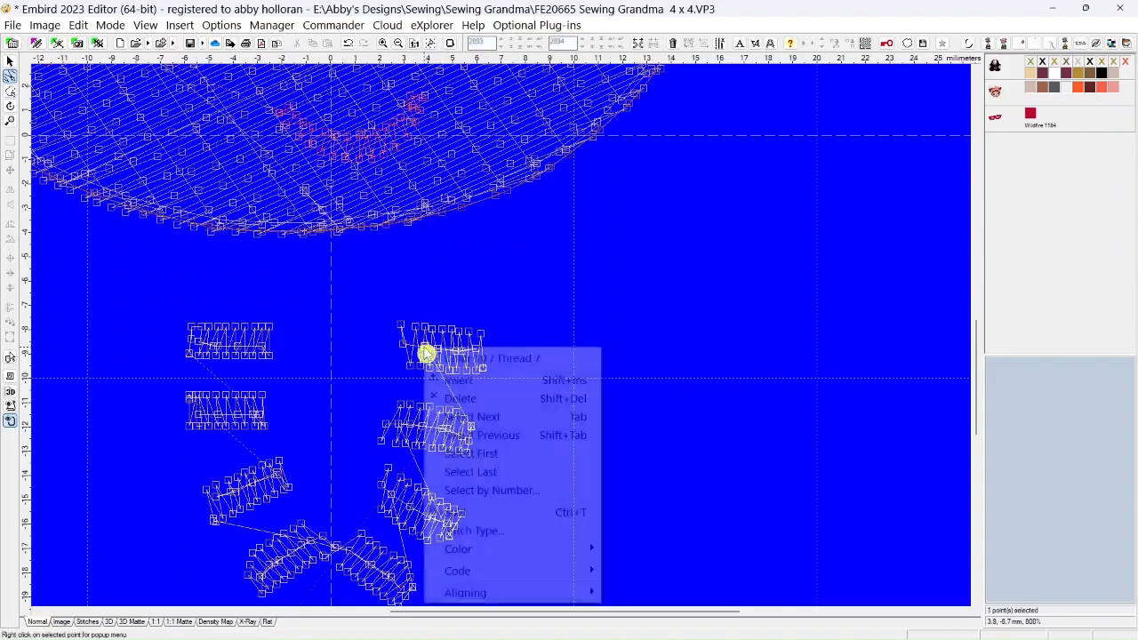
left_click(453, 400)
Delete the stacked redundant points from the middle toward the right end of the first right bead's center row
left_click(439, 350)
right_click(440, 350)
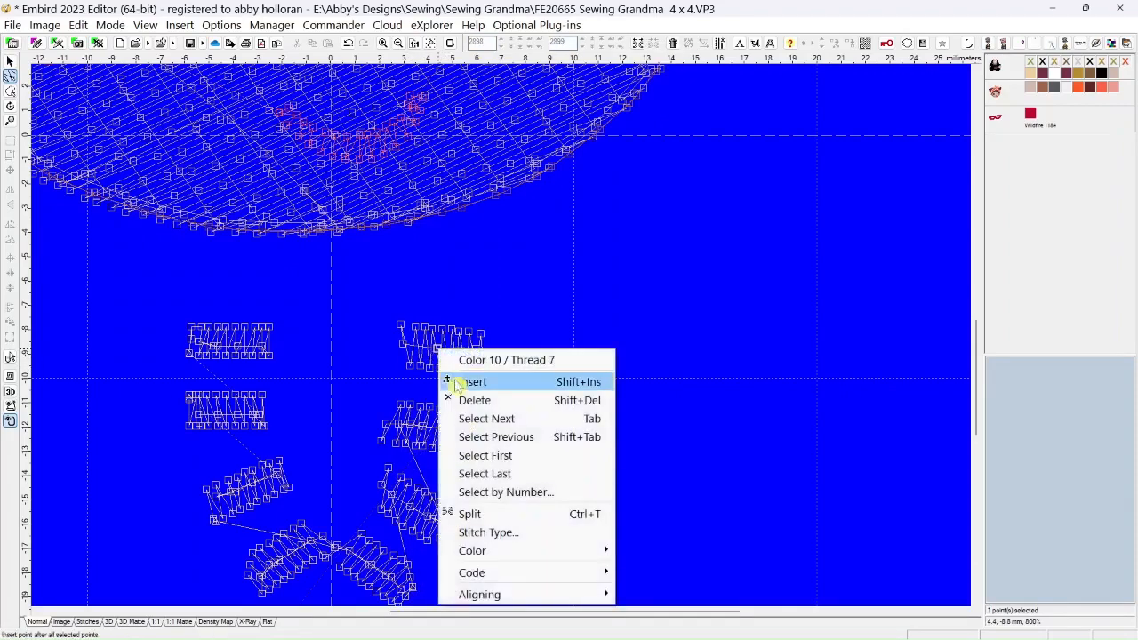
left_click(471, 400)
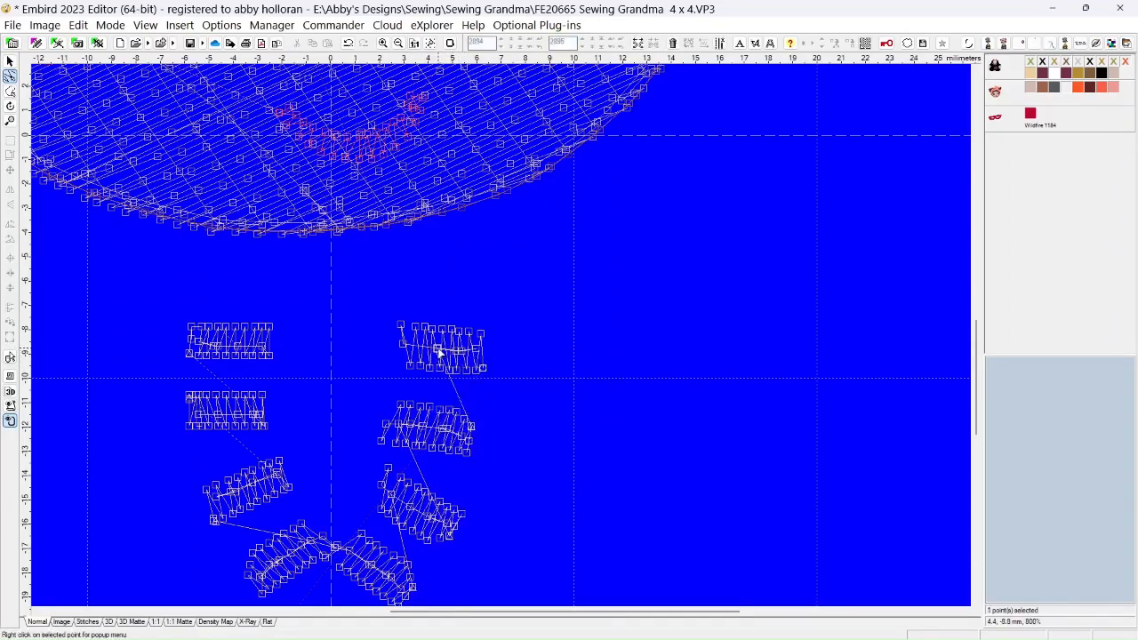
right_click(439, 350)
left_click(453, 400)
right_click(456, 352)
left_click(471, 401)
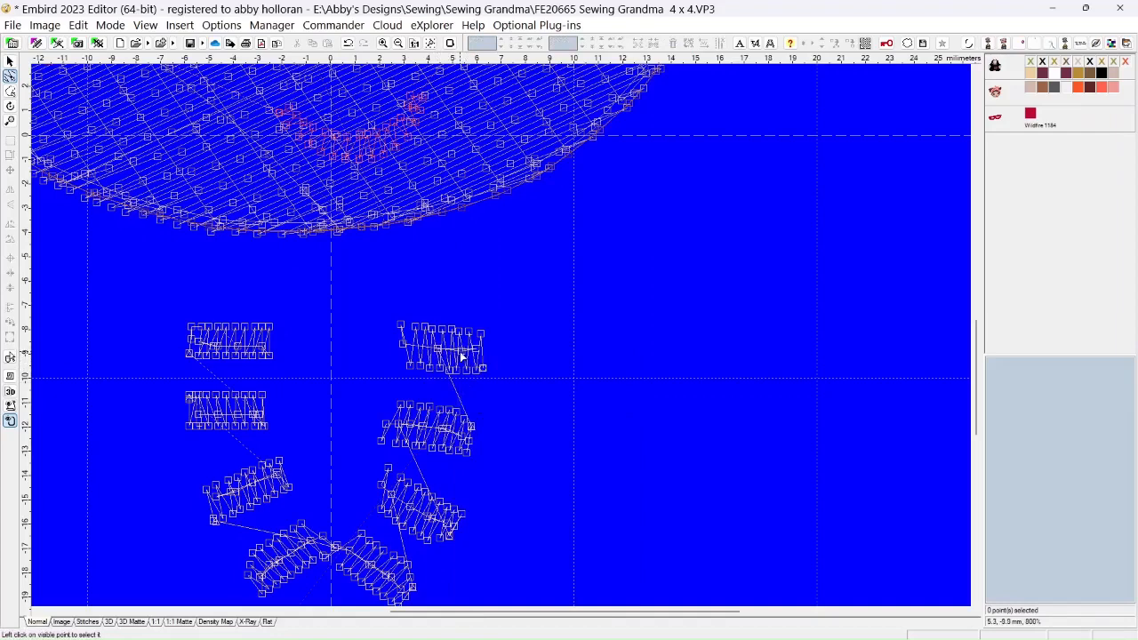
right_click(456, 350)
left_click(472, 401)
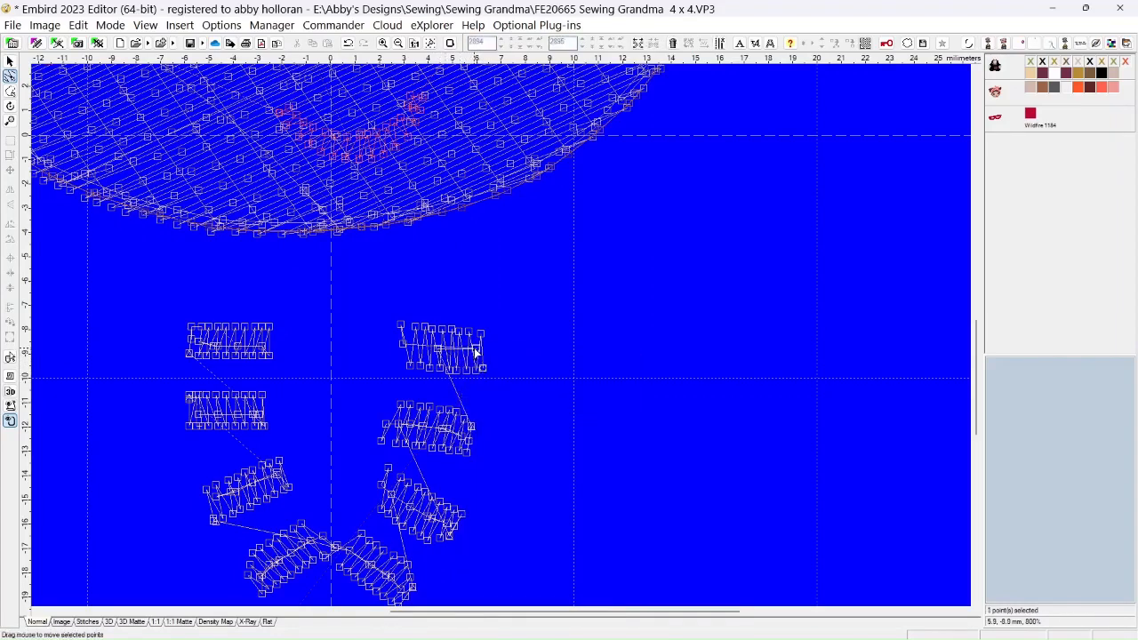
Reposition the first right bead's upper-left and lower-left corner points to square up its left end
left_click(472, 352)
left_click_drag(438, 351, 402, 327)
left_click(410, 366)
left_click_drag(410, 368, 405, 365)
Move the first right bead's upper-edge points one by one to form a straight, evenly spaced row
left_click(459, 331)
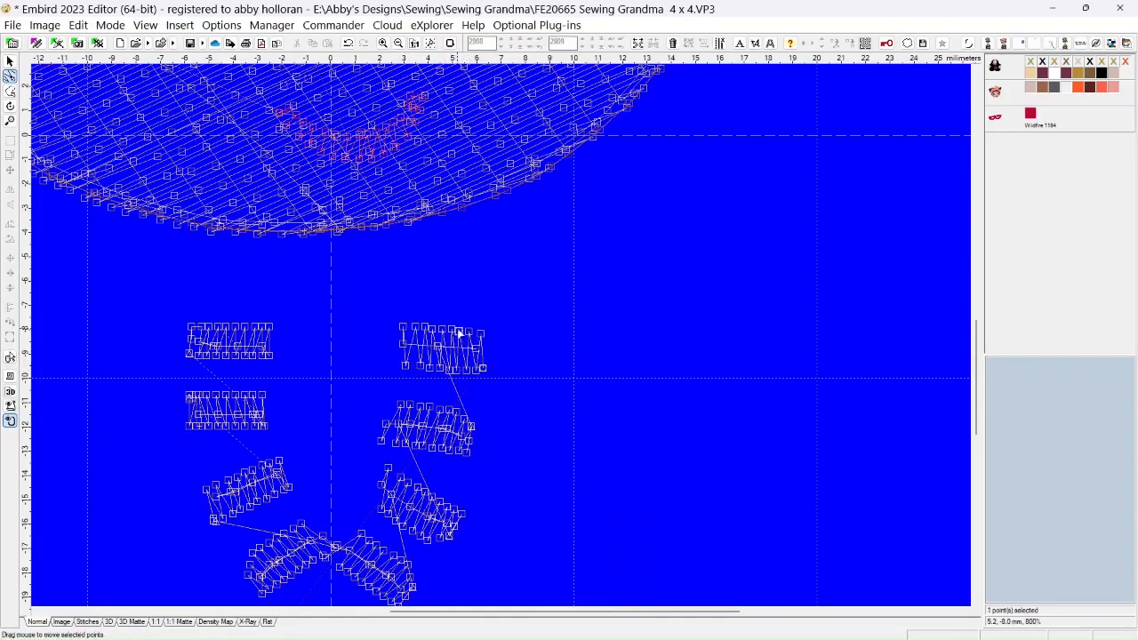
left_click(467, 329)
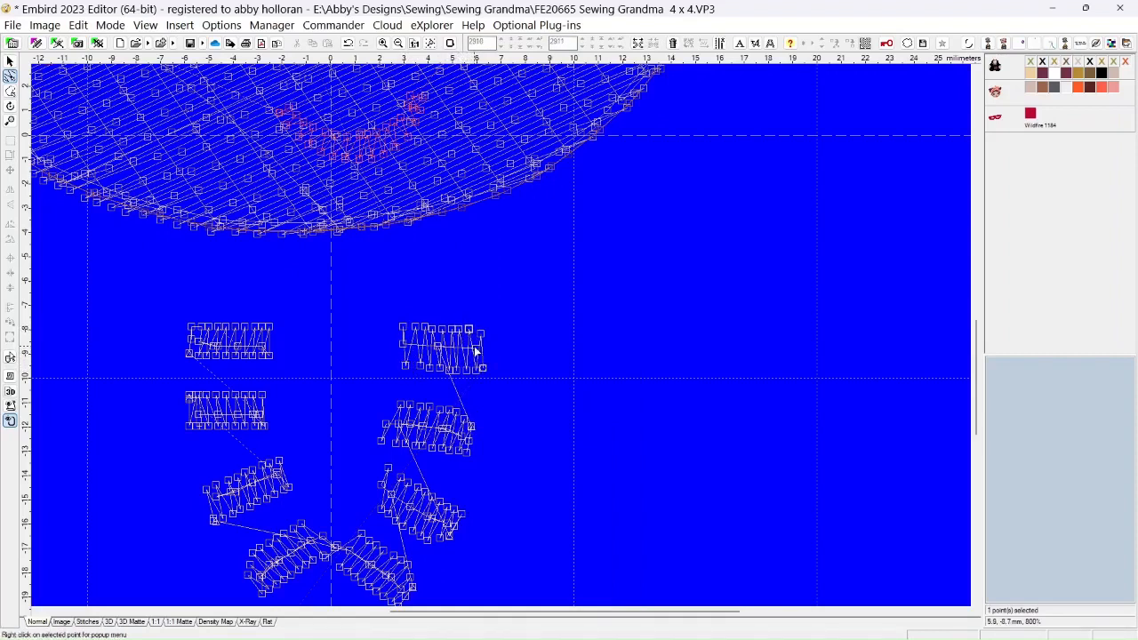
left_click(421, 331)
left_click(405, 331)
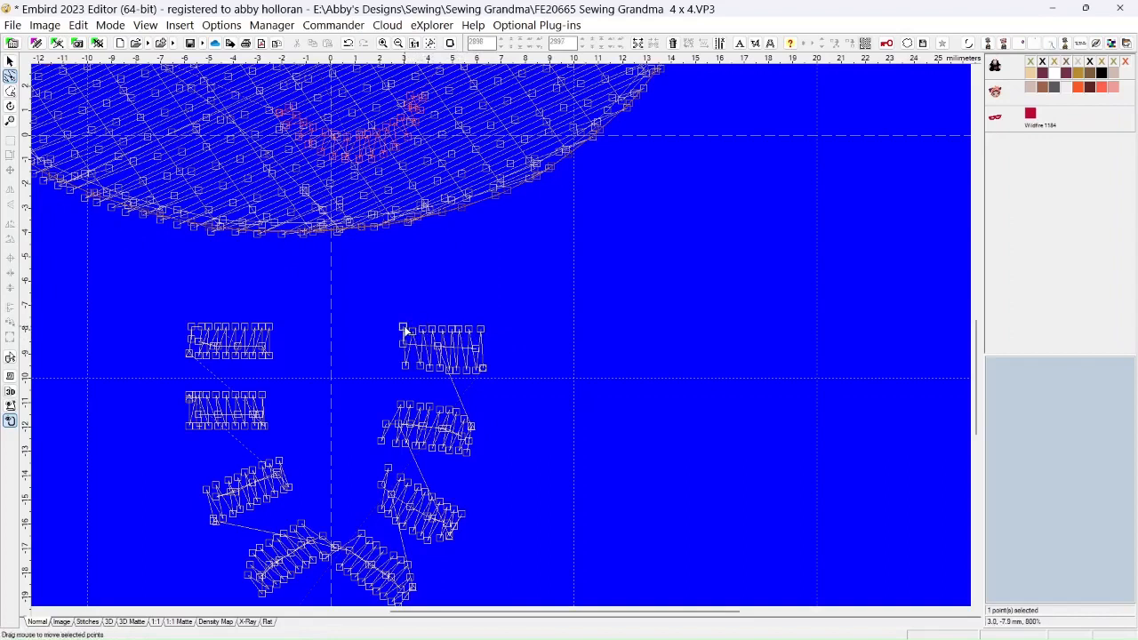
left_click(413, 335)
left_click(407, 335)
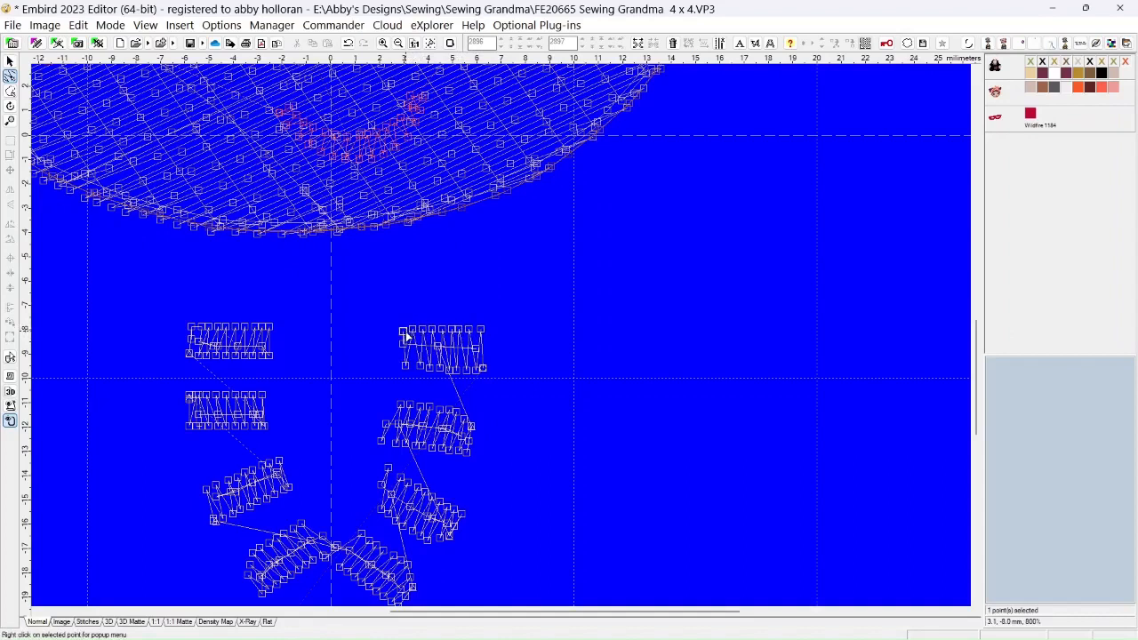
Adjust the first right bead's lower-edge points one by one so they lie on a level line
left_click(435, 373)
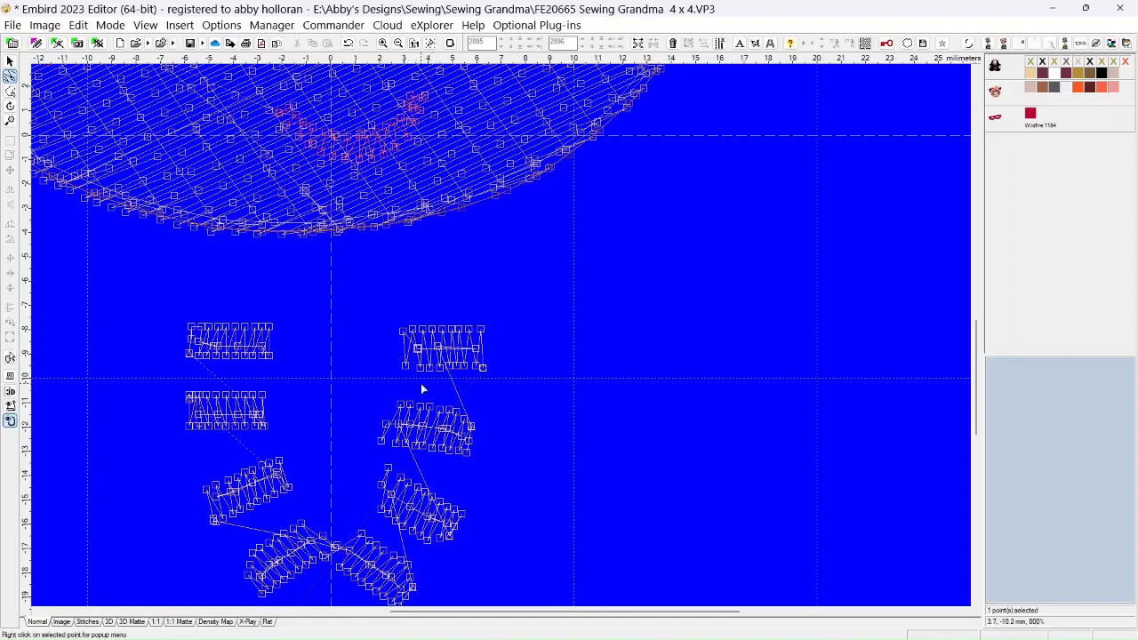
left_click_drag(420, 370, 418, 367)
left_click(434, 367)
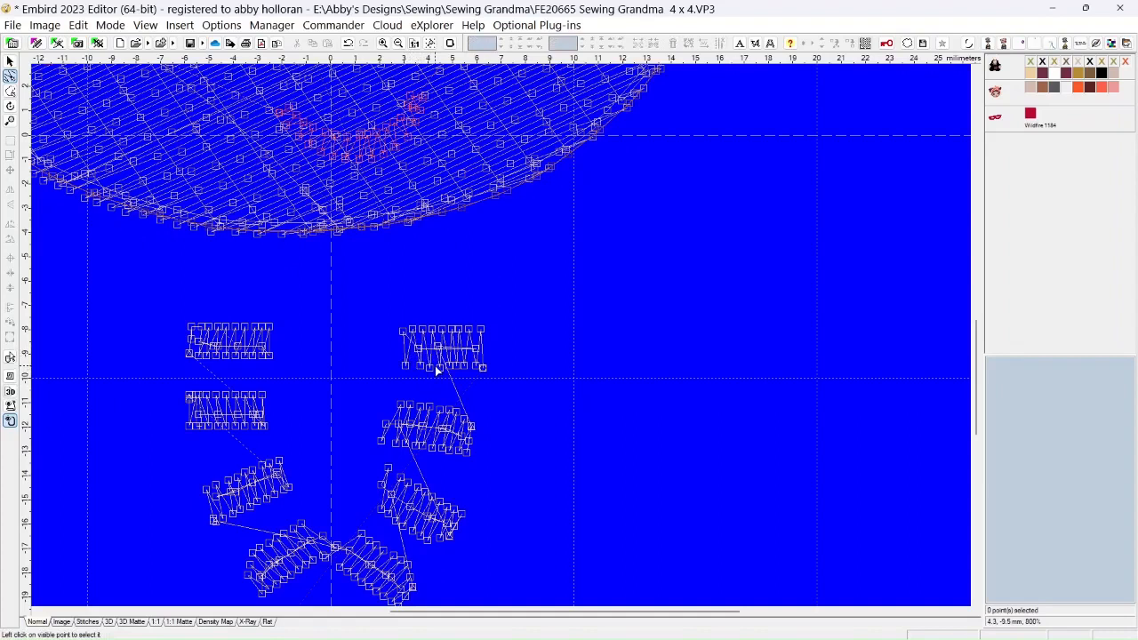
left_click(441, 368)
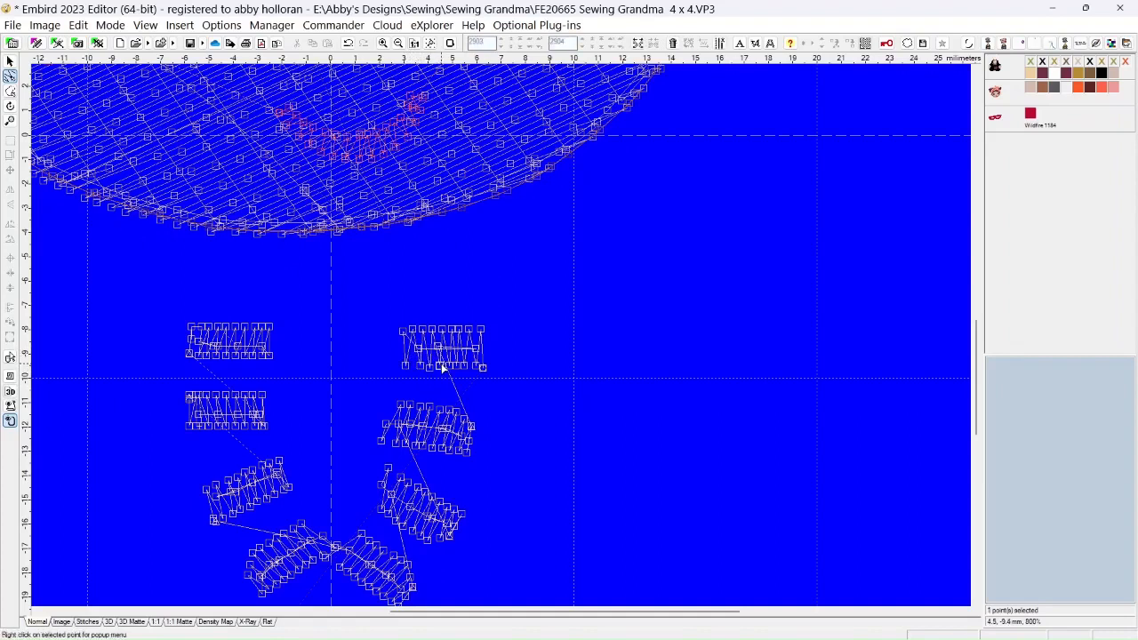
left_click(472, 364)
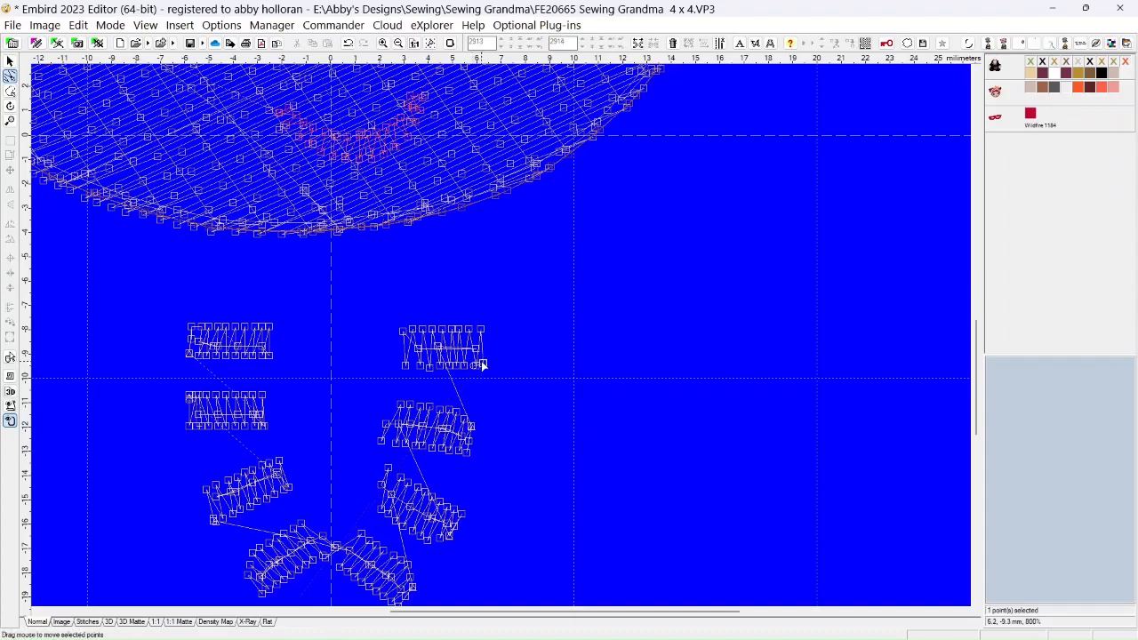
Align the first right bead's upper-left corner point with its upper edge and preview the necklace in 3D Matte view
scroll(477, 419, "down", 2)
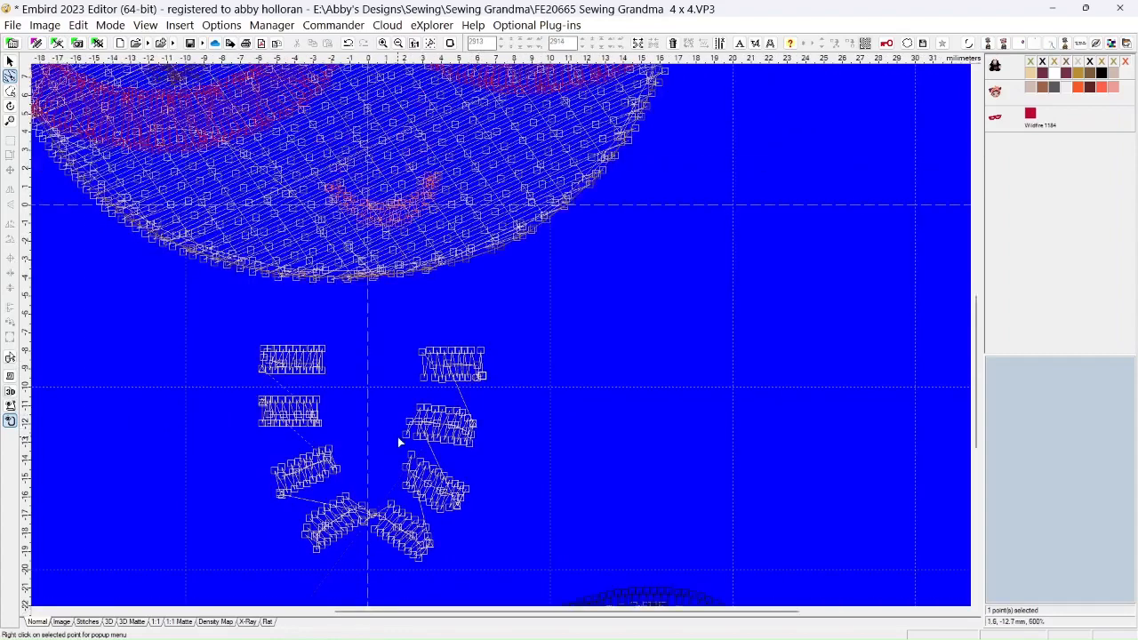
left_click(423, 352)
left_click(132, 621)
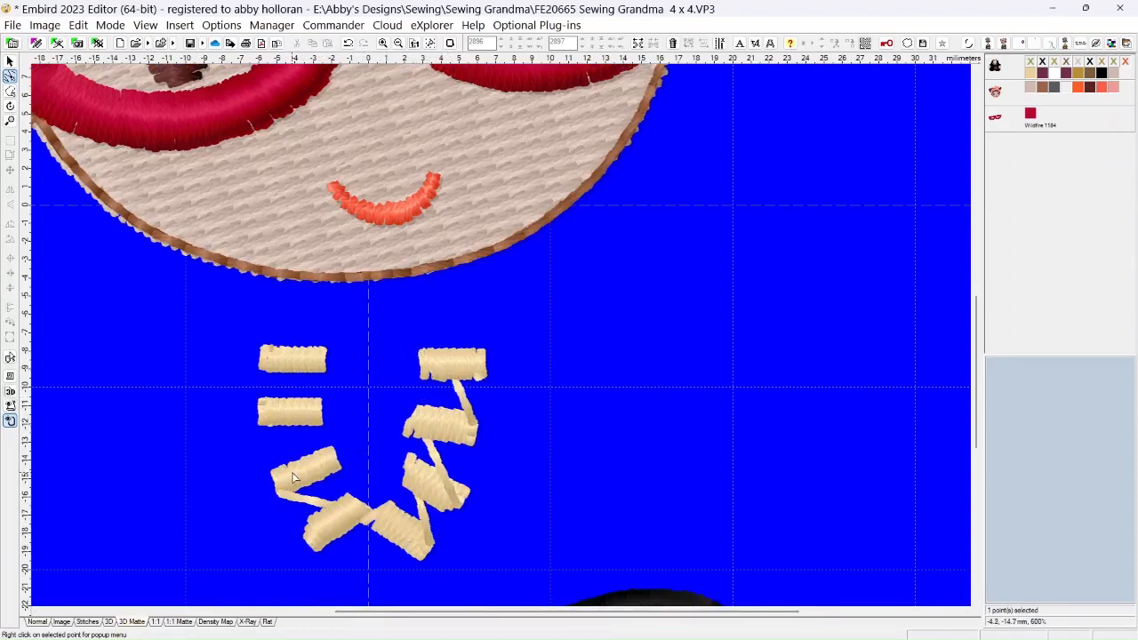
left_click(37, 621)
Reposition stray points at the upper-left of the second and third right beads and at the third bead's lower-right corner
left_click_drag(421, 408, 469, 415)
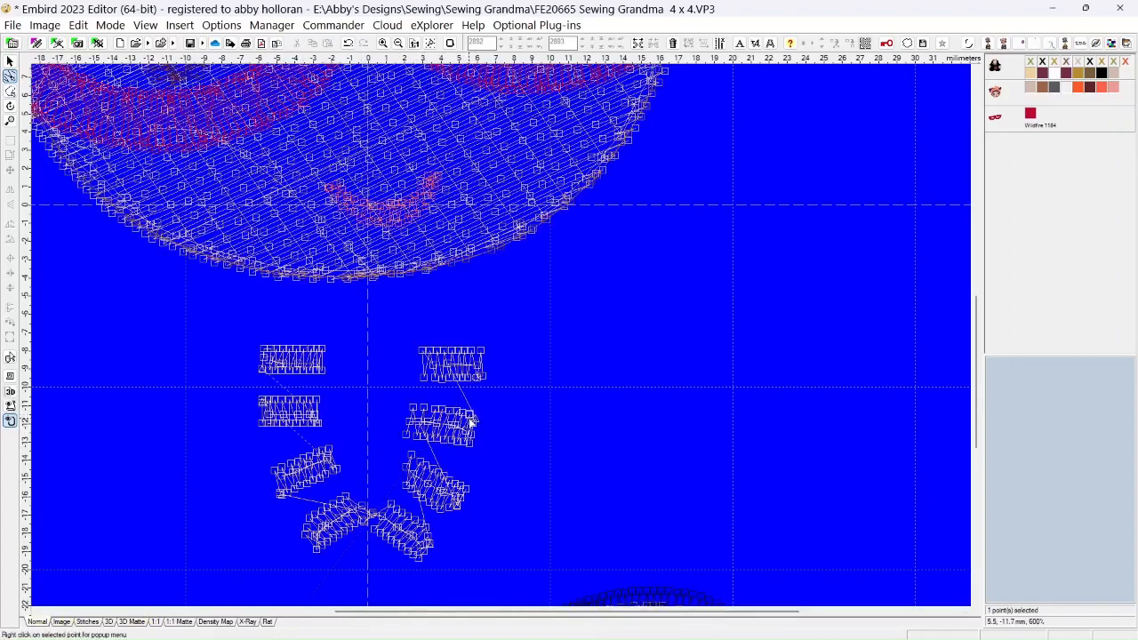
left_click(396, 482)
left_click_drag(399, 480, 413, 461)
left_click(446, 514)
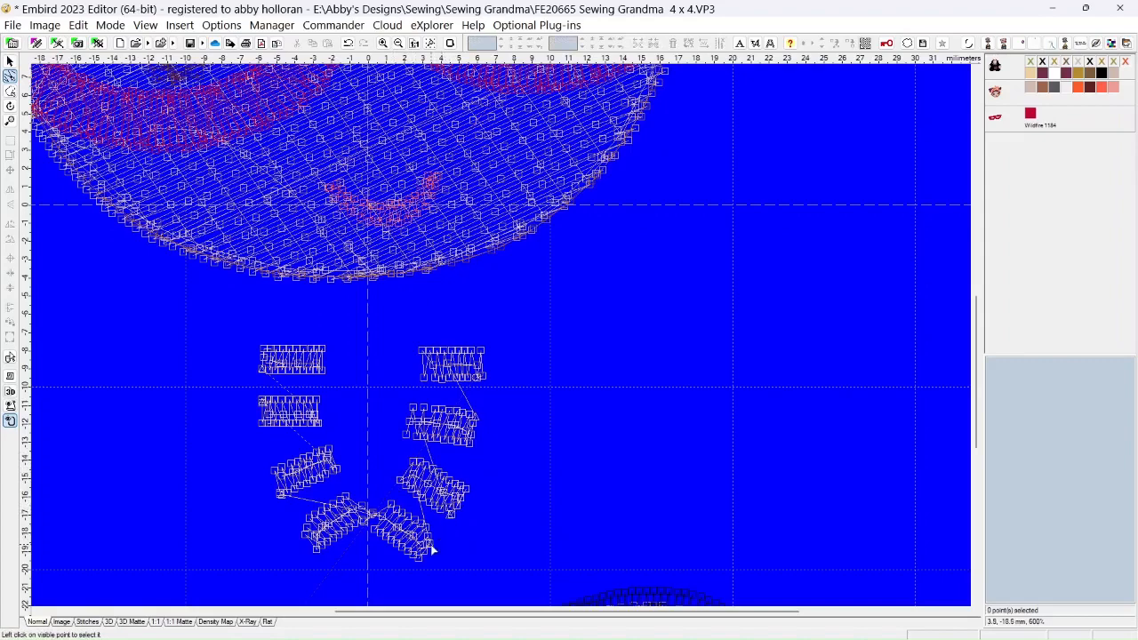
Pull the bottom right bead's outer right point inward and move the stray points beside its left end onto the bead
left_click(432, 549)
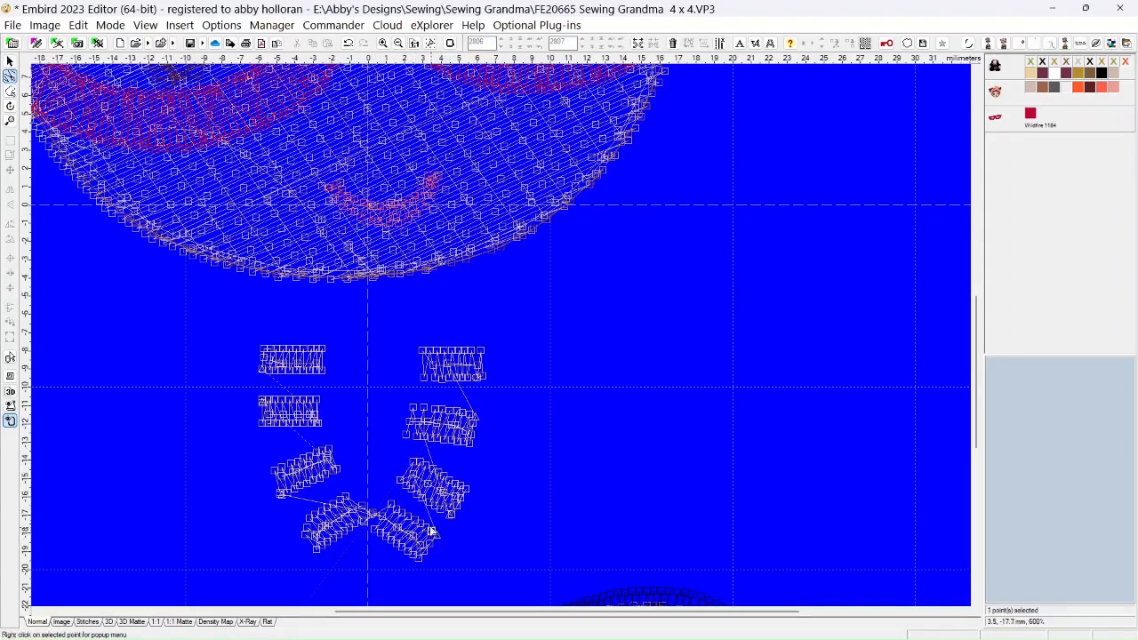
scroll(344, 526, "up", 3)
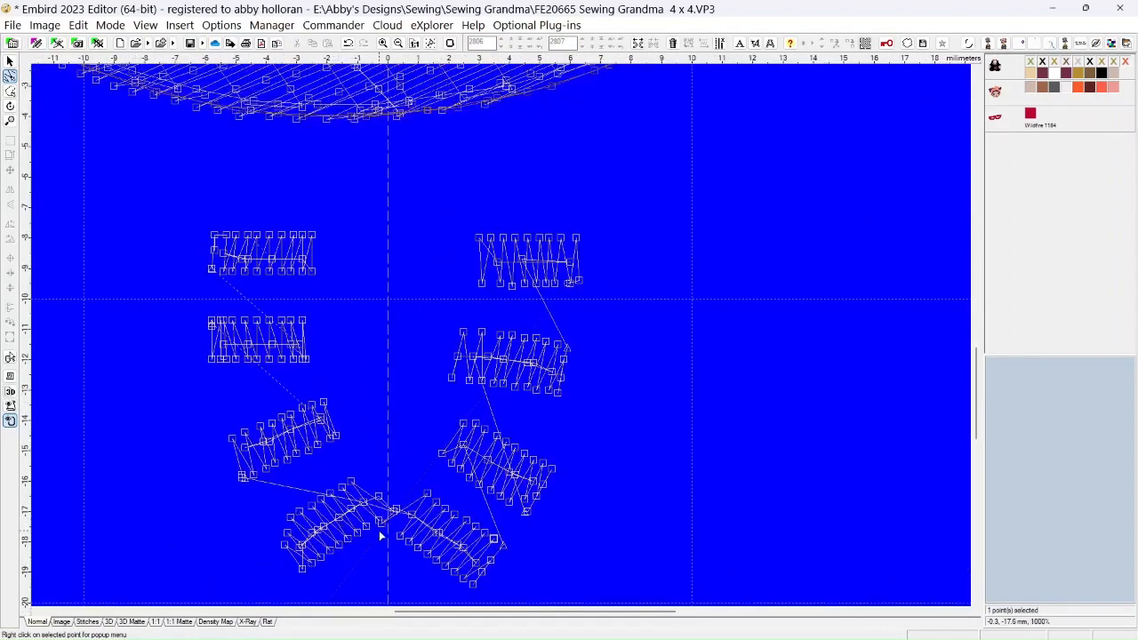
left_click(395, 528)
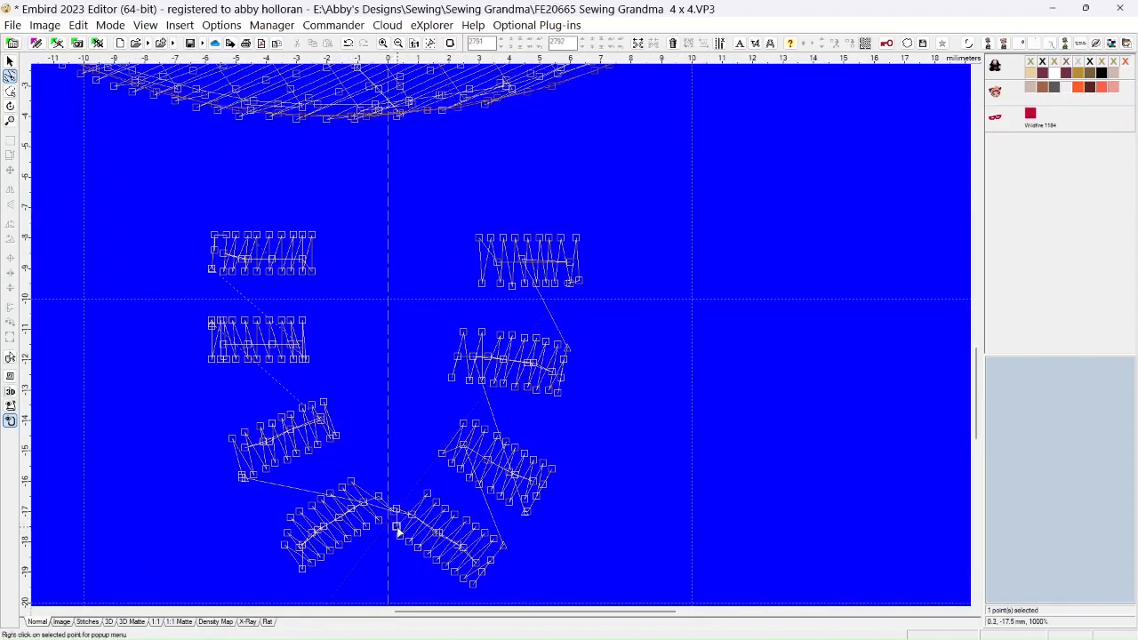
key("Insert")
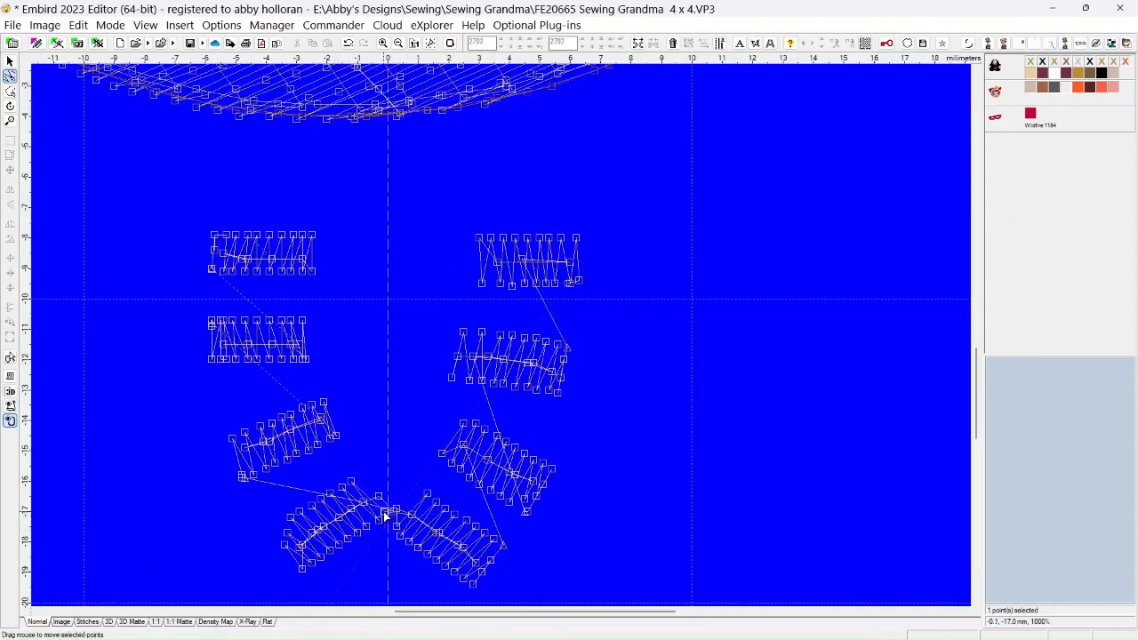
mouse_move(397, 522)
left_mouse_down()
mouse_move(406, 467)
mouse_move(385, 522)
mouse_move(394, 508)
mouse_move(413, 517)
left_mouse_up()
Delete the stray connecting points in the gap between the two bottom beads
left_click(377, 498)
right_click(378, 497)
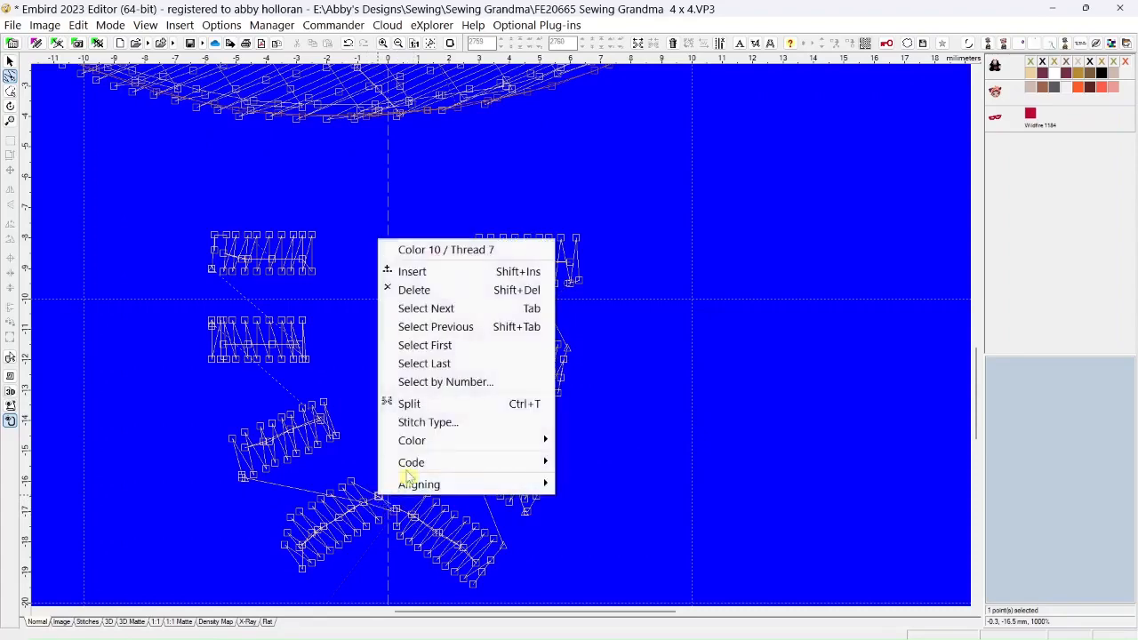
left_click(418, 291)
left_click(395, 518)
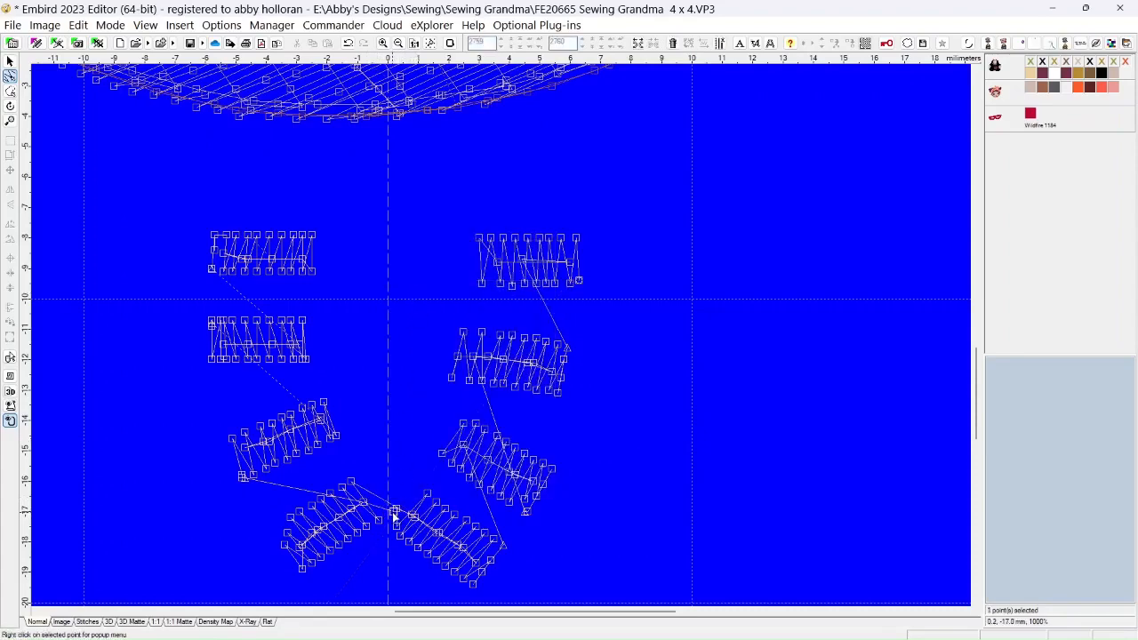
right_click(394, 516)
left_click(429, 309)
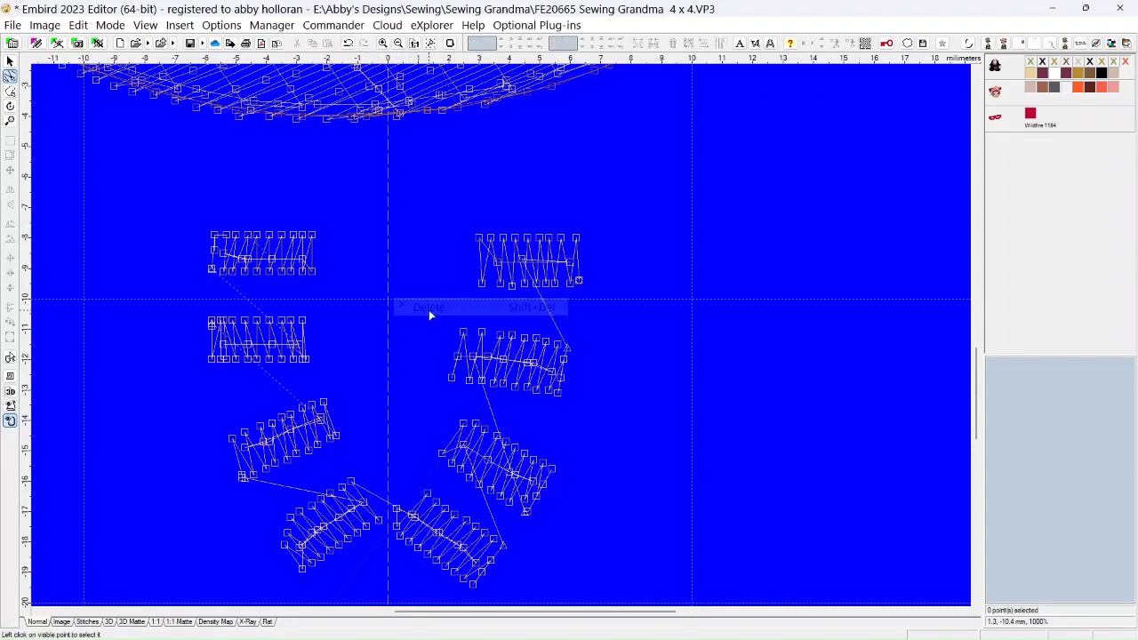
left_click(396, 514)
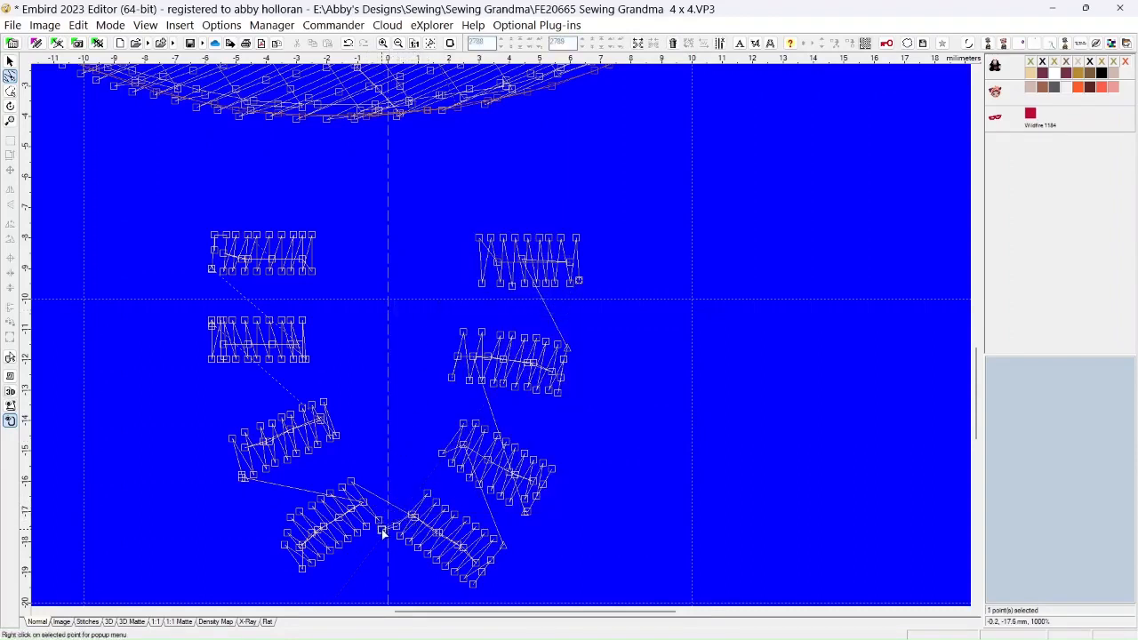
right_click(384, 531)
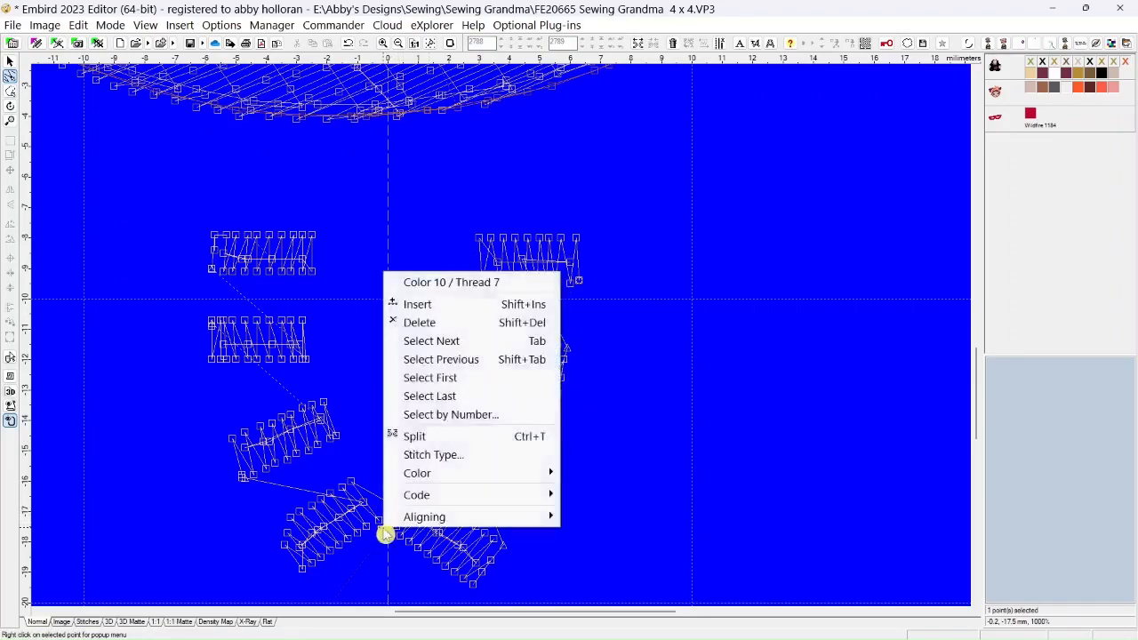
left_click(421, 324)
Delete the two overlapping points near the left end of the bottom right bead's center row
left_click(412, 517)
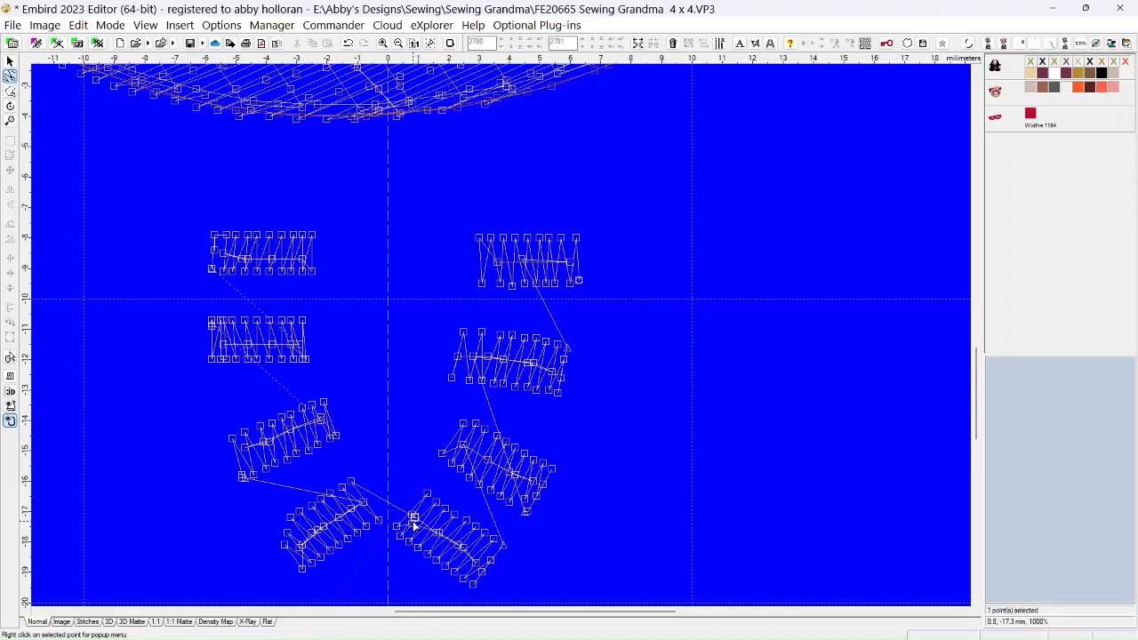
right_click(415, 520)
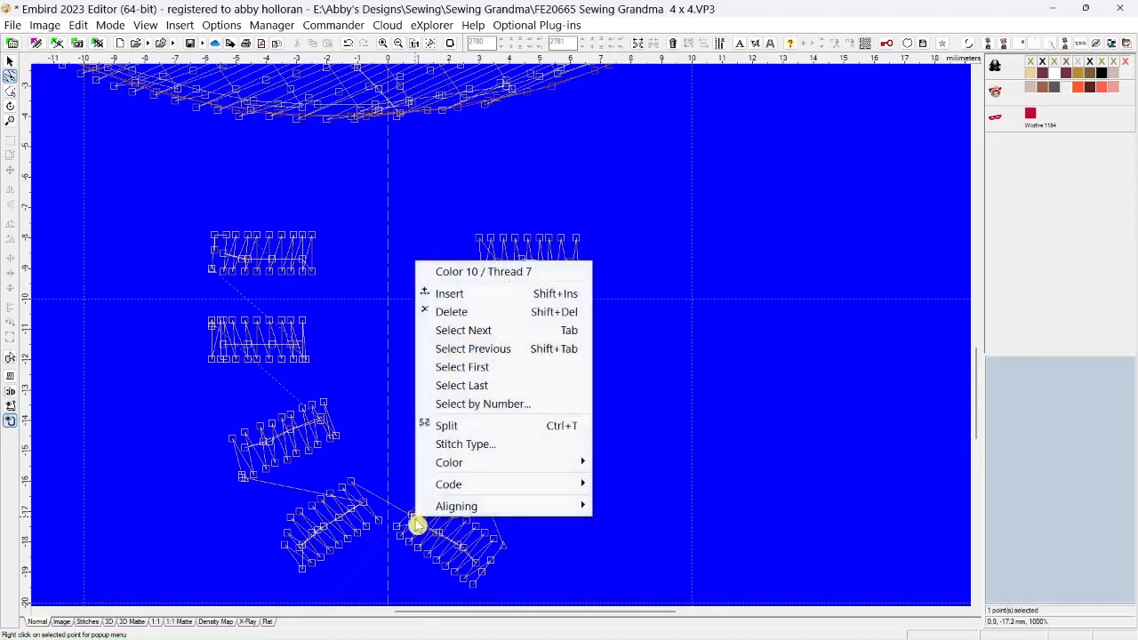
left_click(464, 325)
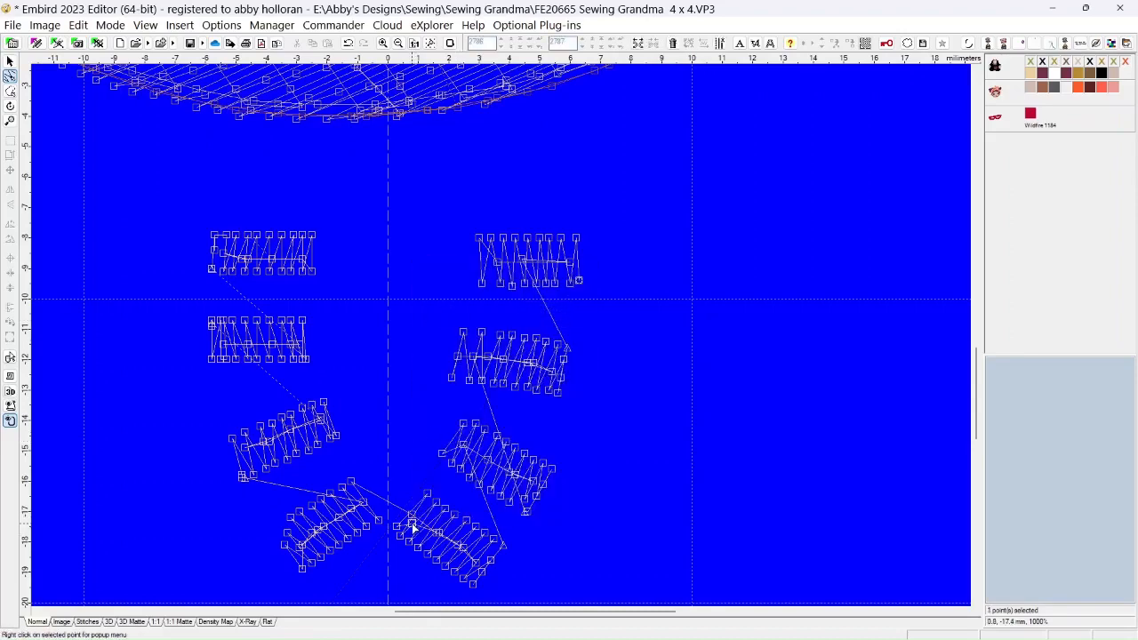
right_click(413, 531)
left_click(454, 321)
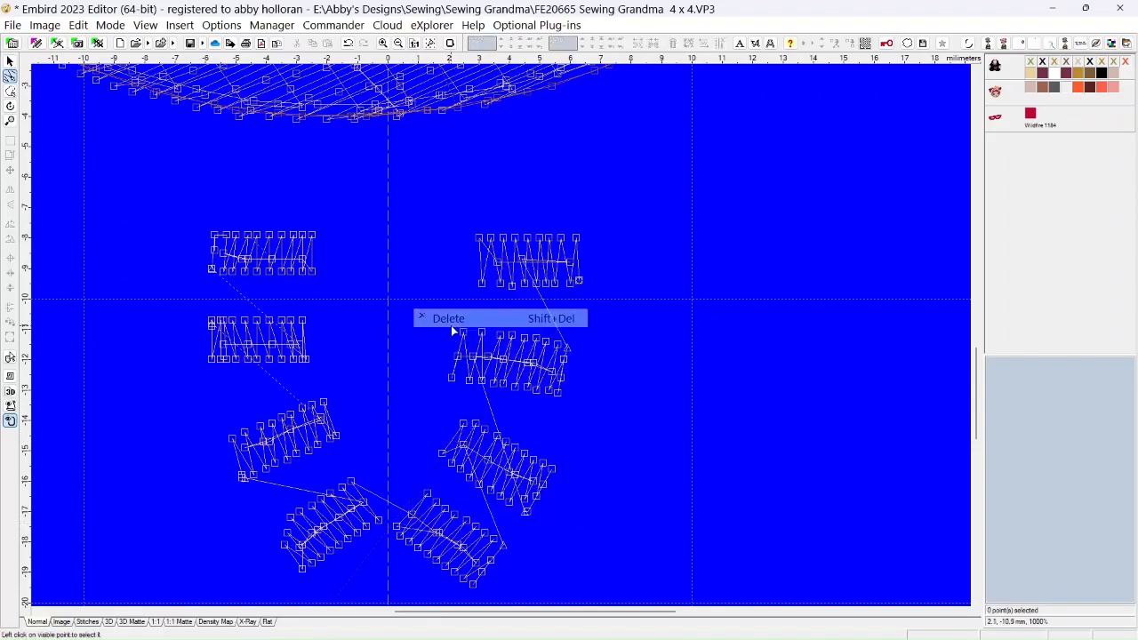
Move the connecting point to the bottom right bead's left corner and shift the bottom left bead's left-end point outward
left_click(404, 514)
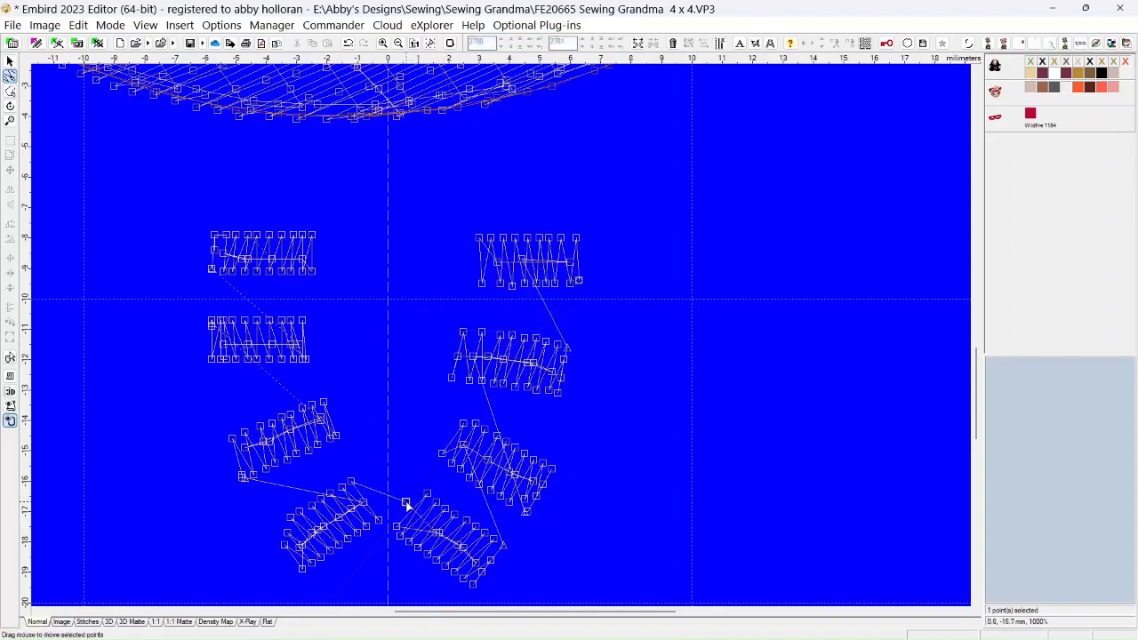
mouse_move(405, 513)
left_mouse_down()
mouse_move(399, 528)
mouse_move(379, 523)
mouse_move(435, 537)
mouse_move(398, 530)
left_mouse_up()
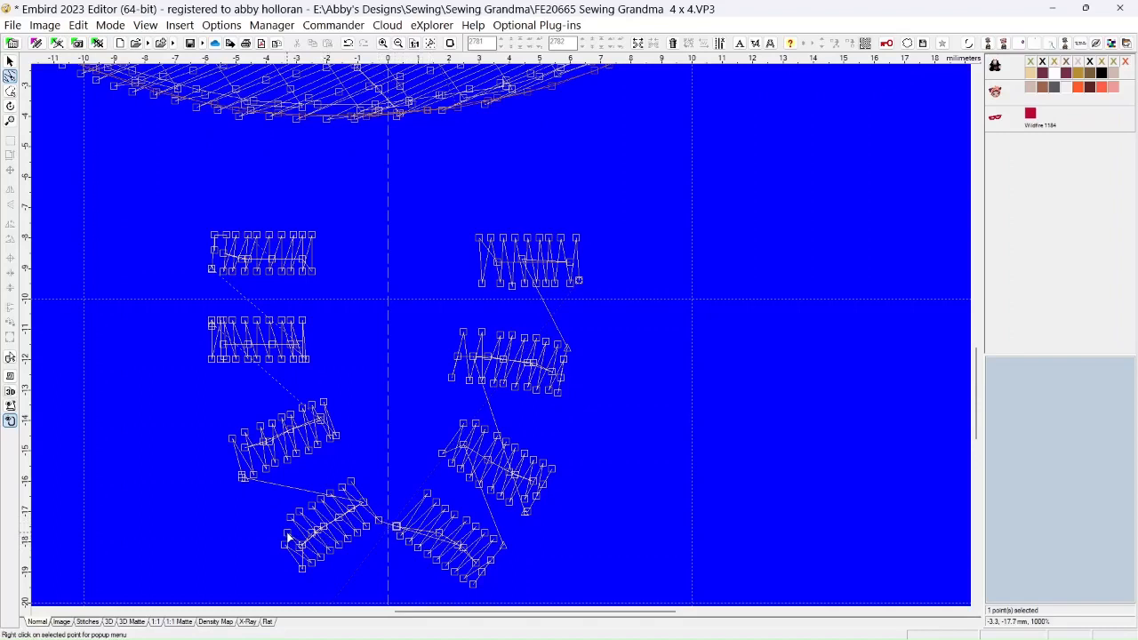
left_click_drag(288, 533, 275, 536)
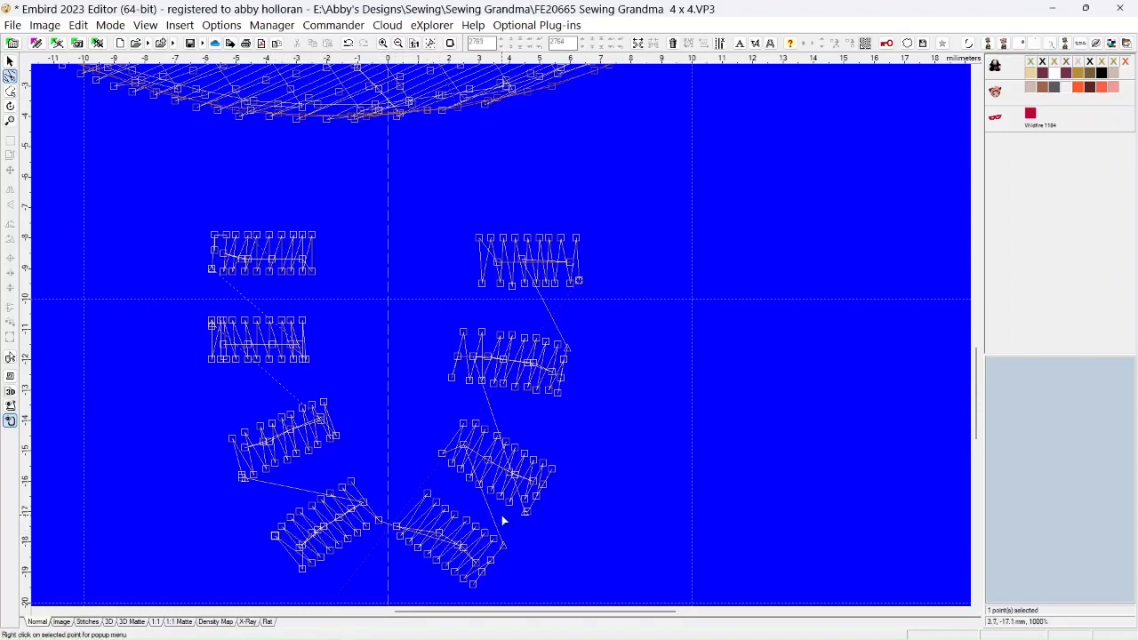
Select the nine points along the upper edge of the third right-hand bead and shift them slightly inward
left_click_drag(463, 425, 467, 420)
left_click(476, 424, "ctrl")
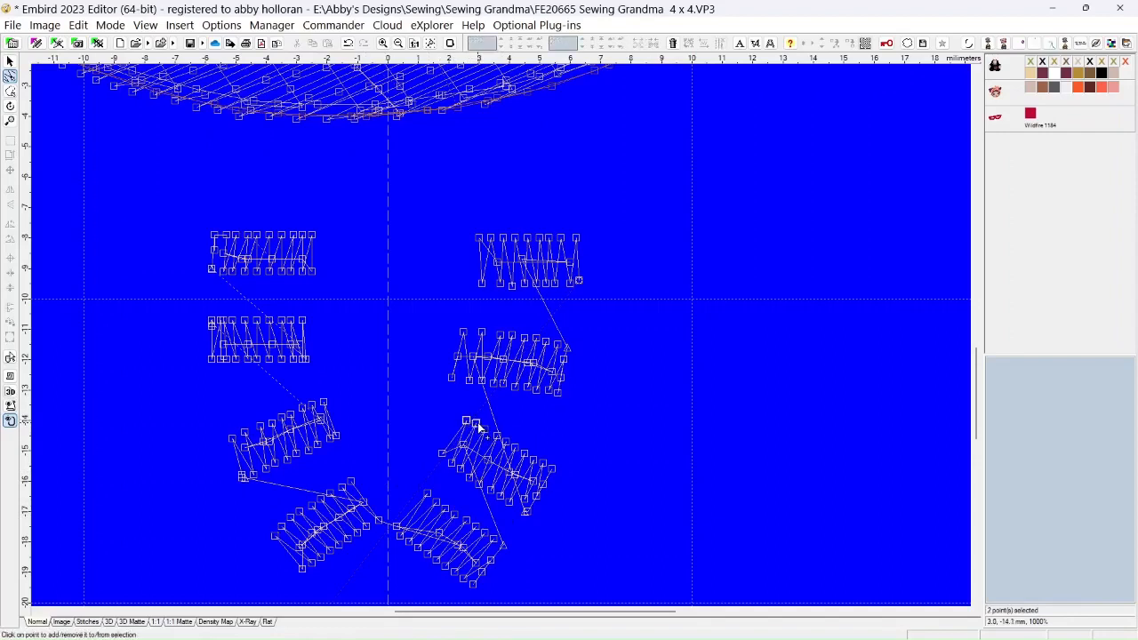
left_click(484, 430, "ctrl")
left_click(497, 437, "ctrl")
left_click(505, 443, "ctrl")
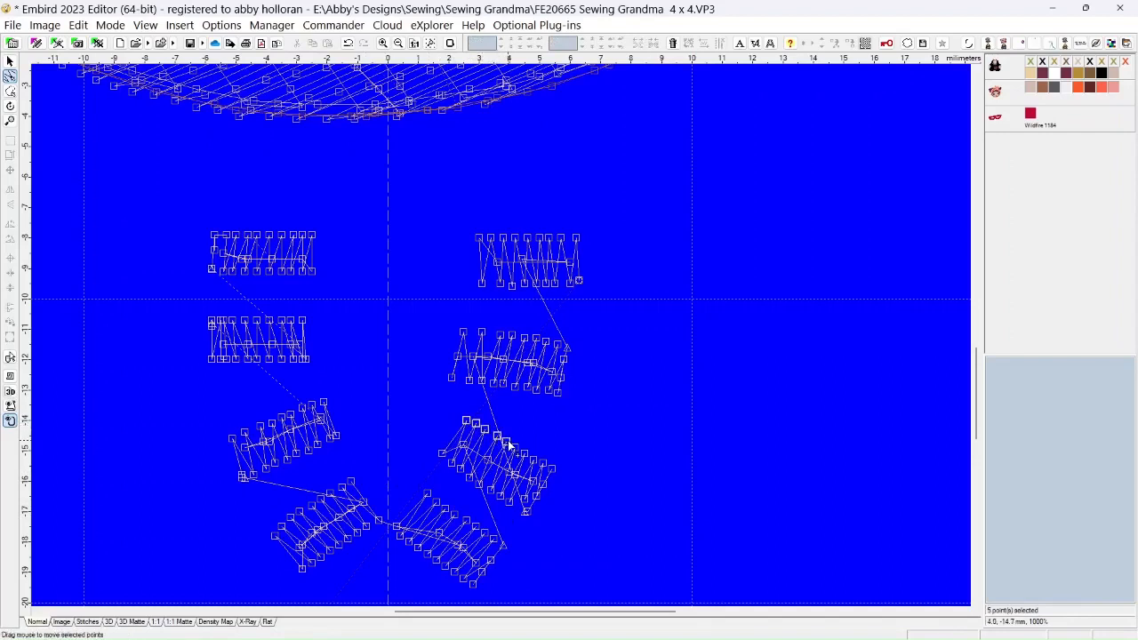
left_click(513, 448, "ctrl")
left_click(525, 456, "ctrl")
left_click(533, 458, "ctrl")
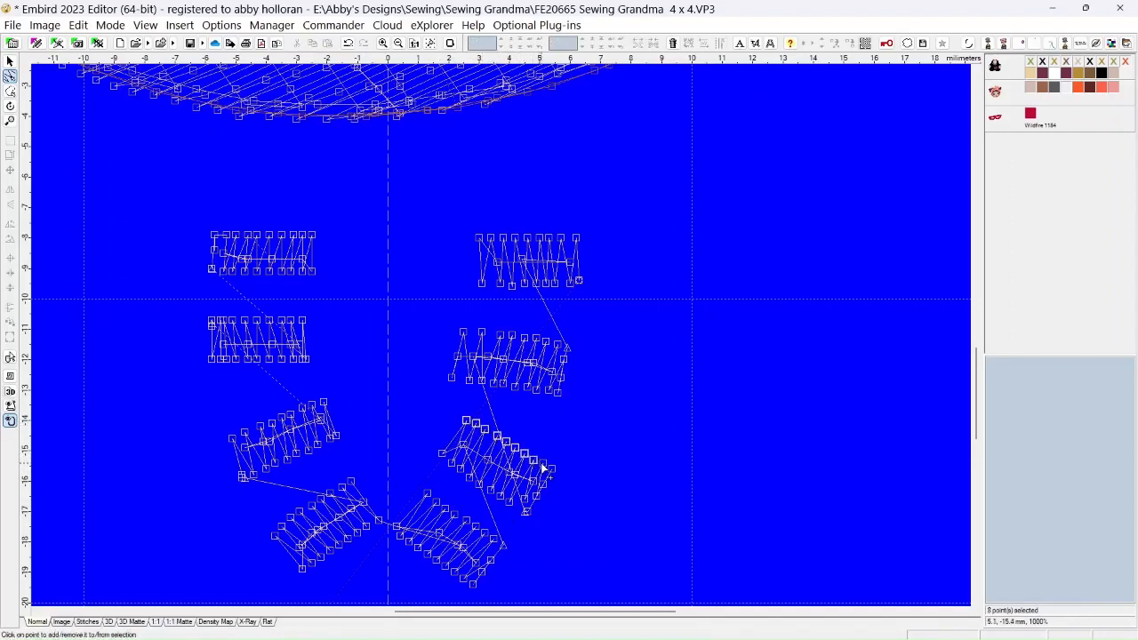
left_click(542, 463, "ctrl")
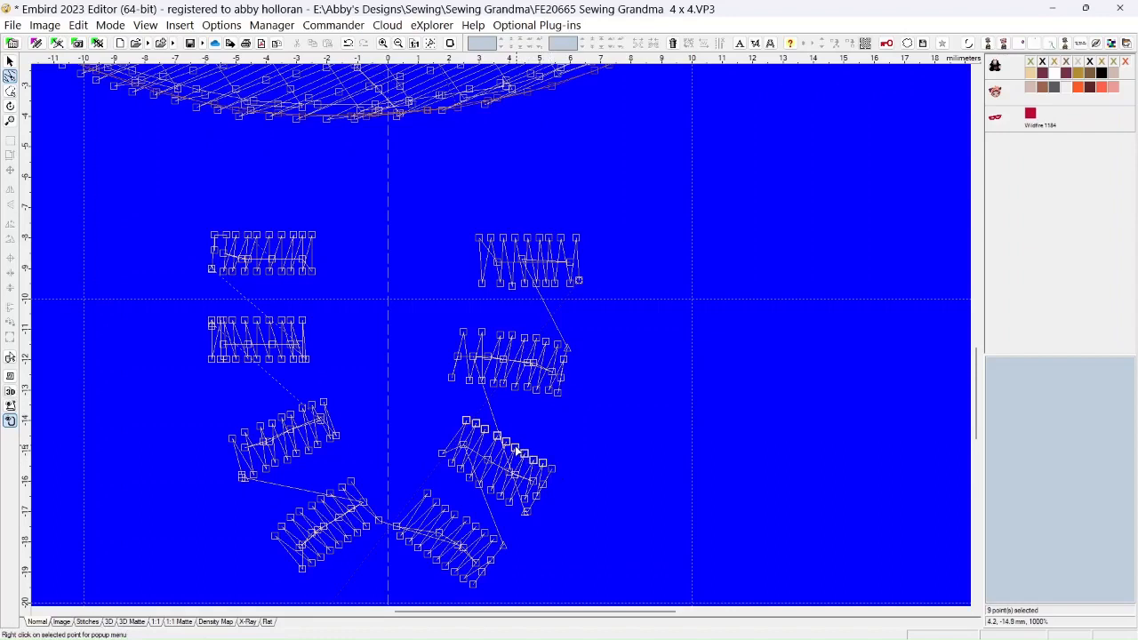
left_click(516, 451)
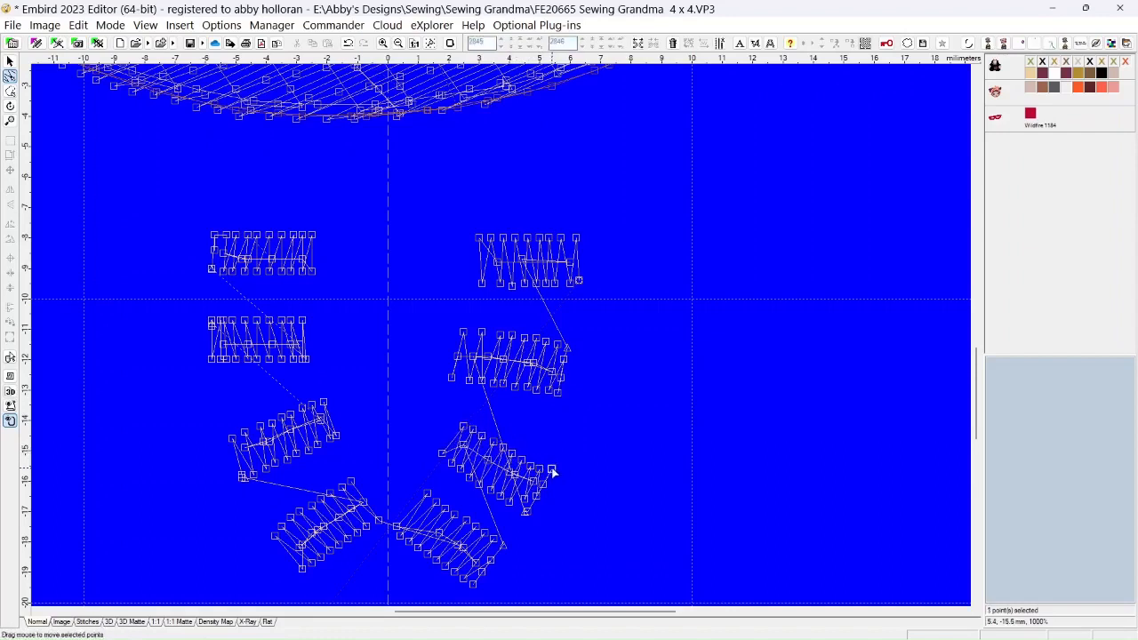
Delete the outermost point at the right end of the third right-hand bead
left_click_drag(552, 472, 551, 469)
right_click(550, 465)
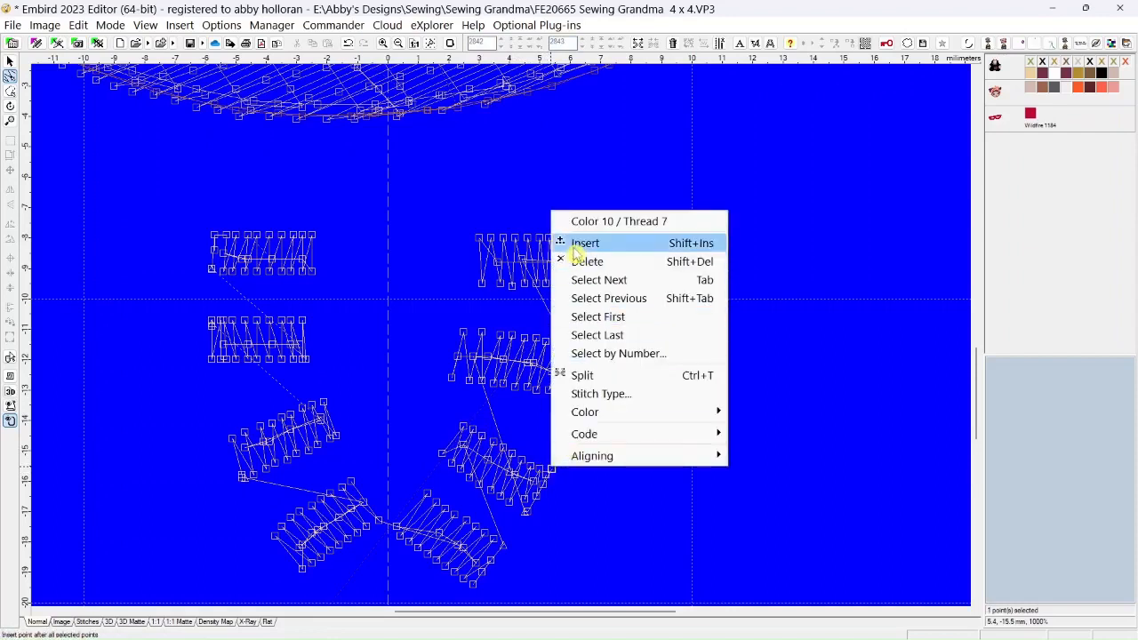
left_click(583, 259)
left_click(525, 500)
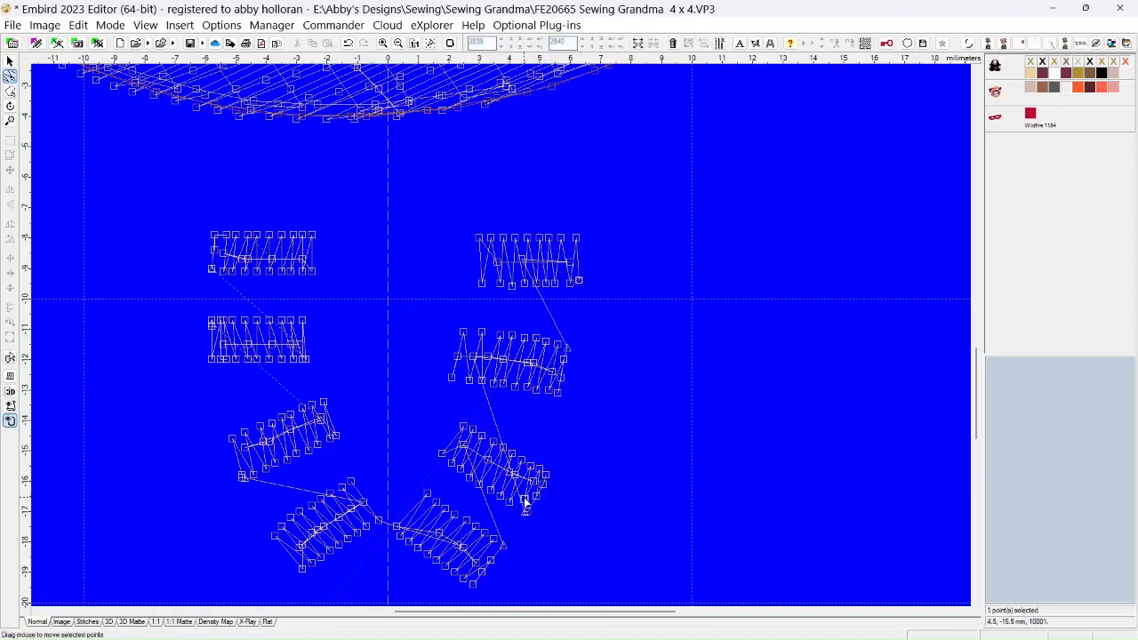
Select the points along the bottom right bead's upper edge and shift the row inward, together with its outer right point
left_click(428, 495)
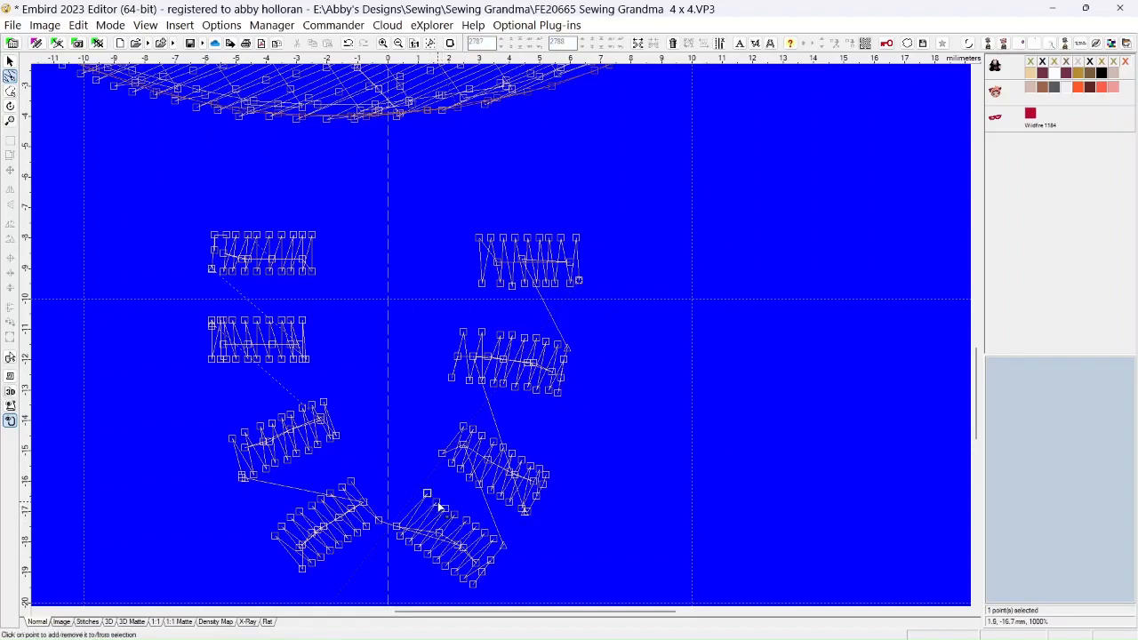
left_click(437, 503, "ctrl")
left_click(446, 509, "ctrl")
left_click(454, 514, "ctrl")
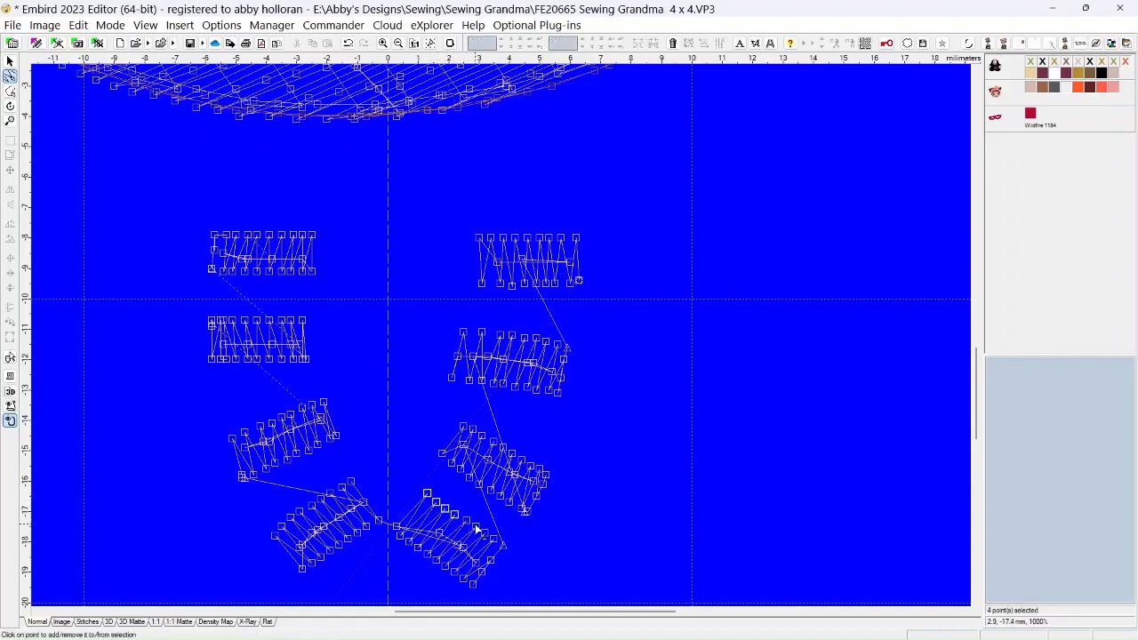
left_click(463, 521, "ctrl")
left_click(472, 527, "ctrl")
left_click(480, 533, "ctrl")
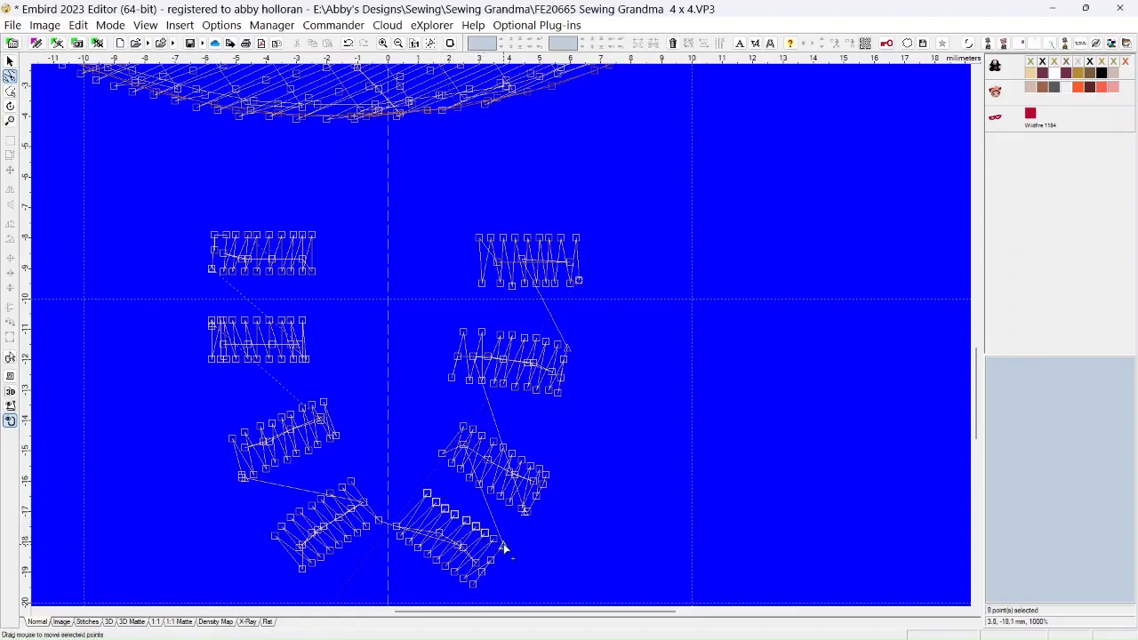
left_click(502, 544, "ctrl")
left_click_drag(486, 538, 491, 545)
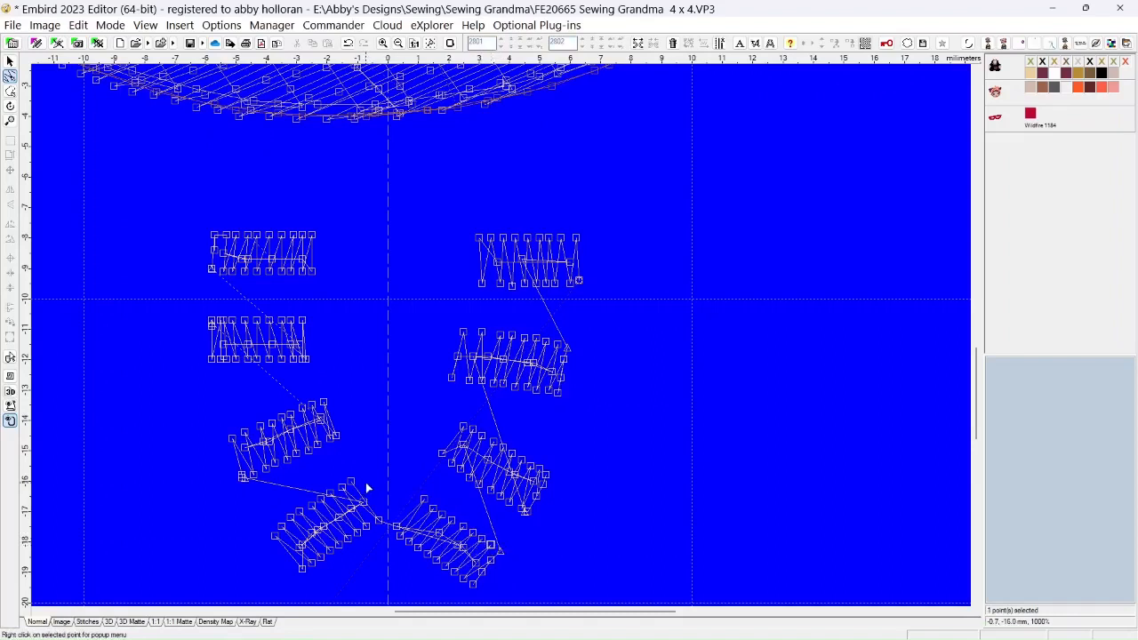
Select the nine points along the bottom left bead's upper edge and shift the row inward toward the bead's center
left_click(349, 485)
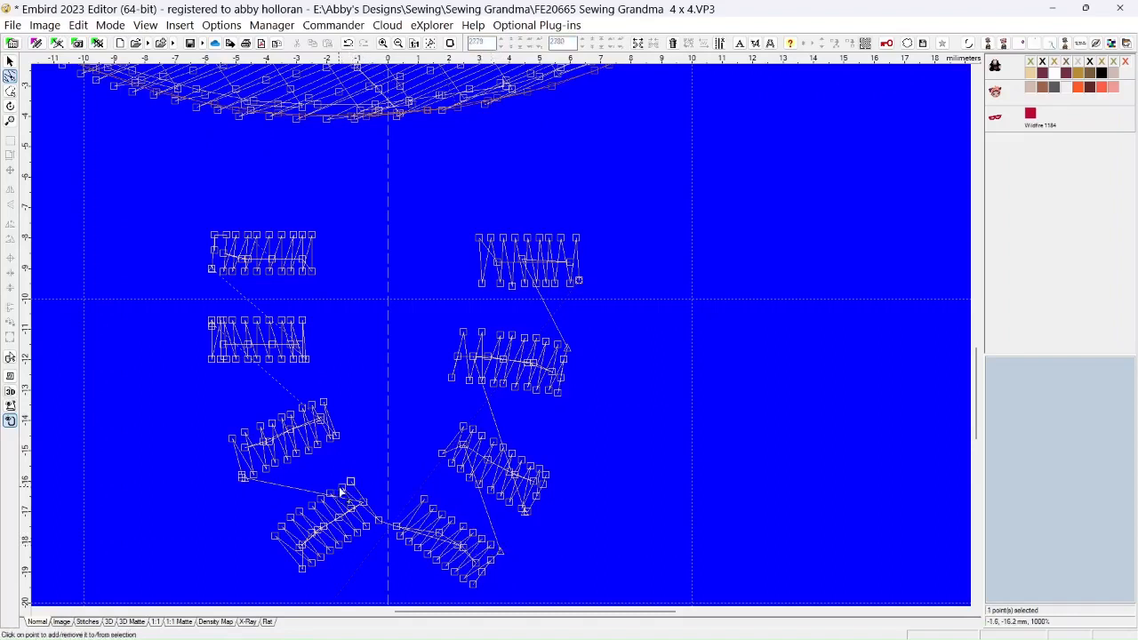
left_click(339, 489, "ctrl")
left_click(331, 491, "ctrl")
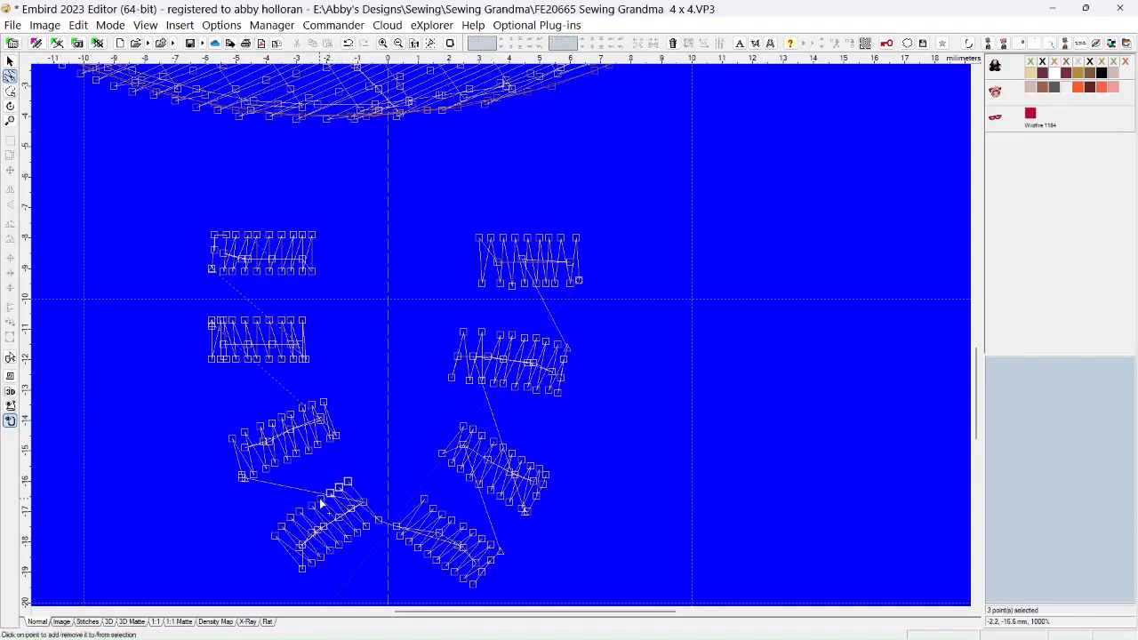
left_click(320, 498, "ctrl")
left_click(300, 513, "ctrl")
left_click(290, 518, "ctrl")
left_click(281, 527, "ctrl")
left_click(276, 537, "ctrl")
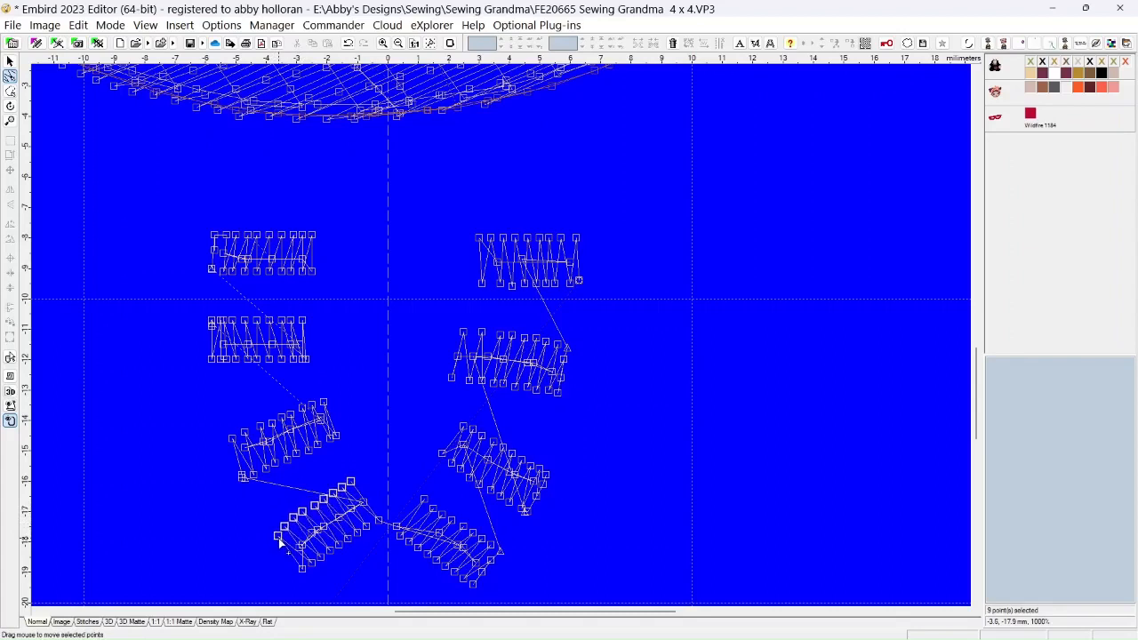
left_click_drag(278, 539, 282, 542)
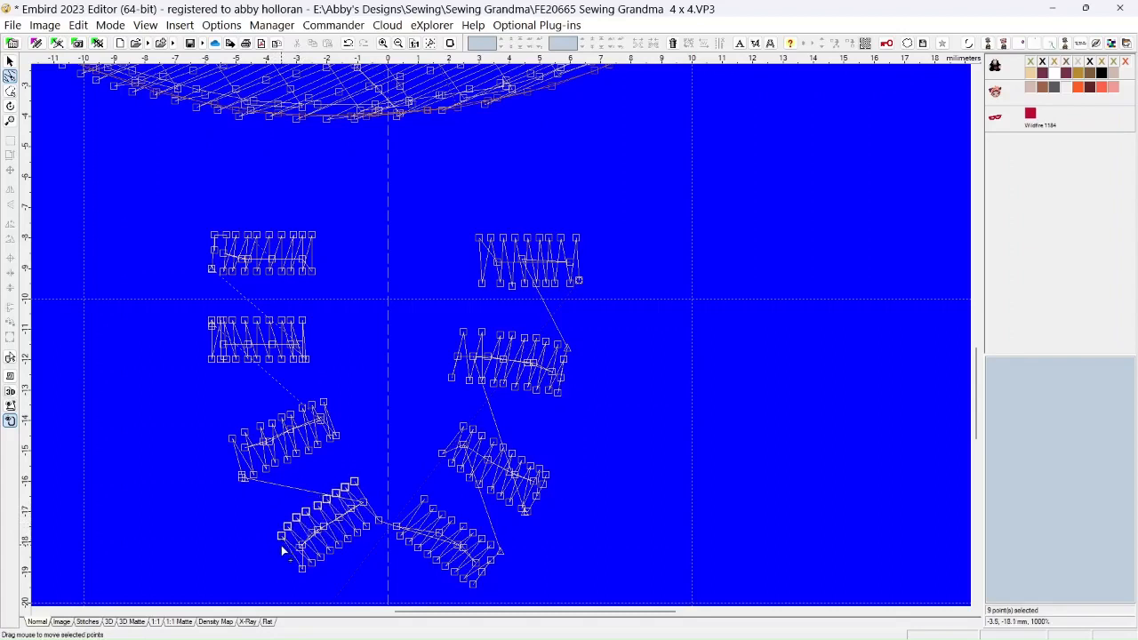
left_click_drag(306, 514, 307, 518)
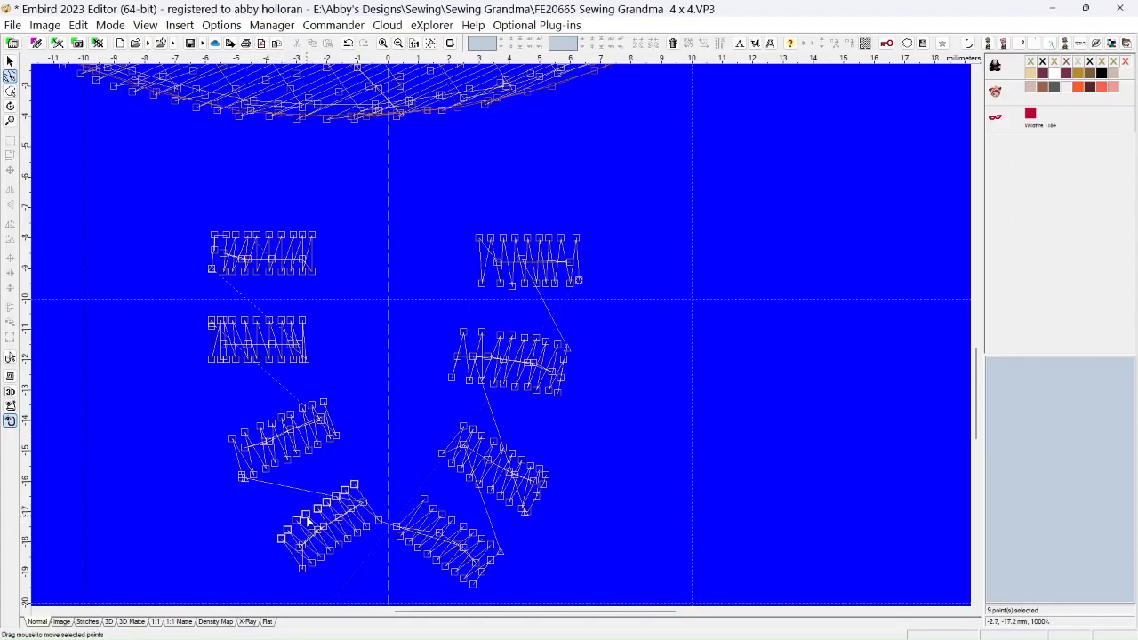
Pull the second right-hand bead's lower left corner inward and shift its lower edge row of points slightly up
left_click(452, 377)
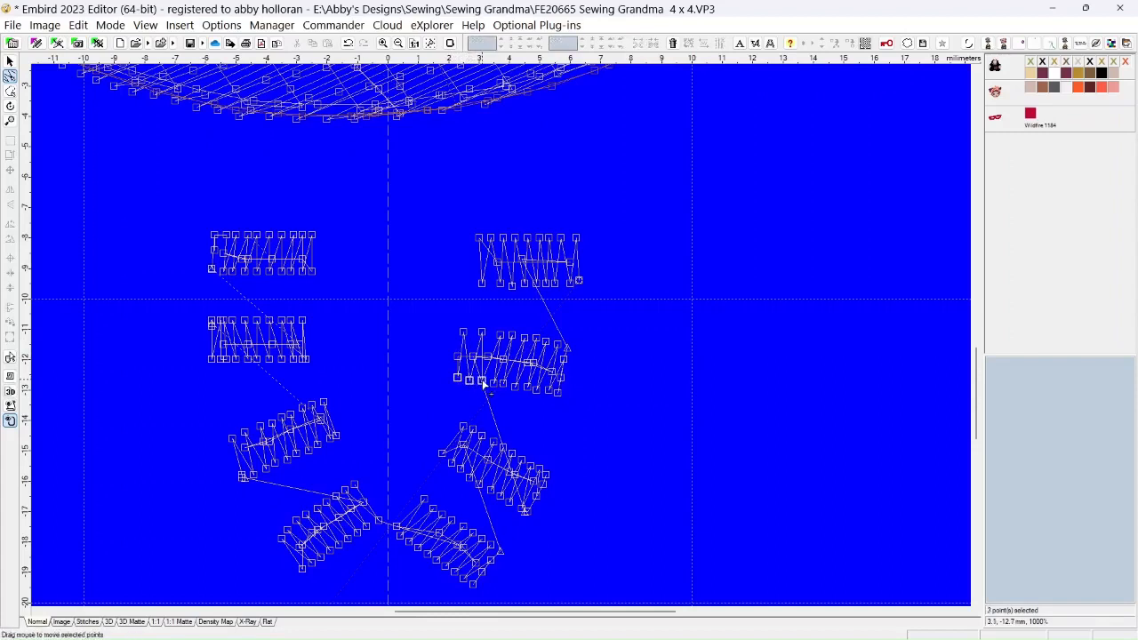
left_click(504, 385, "shift")
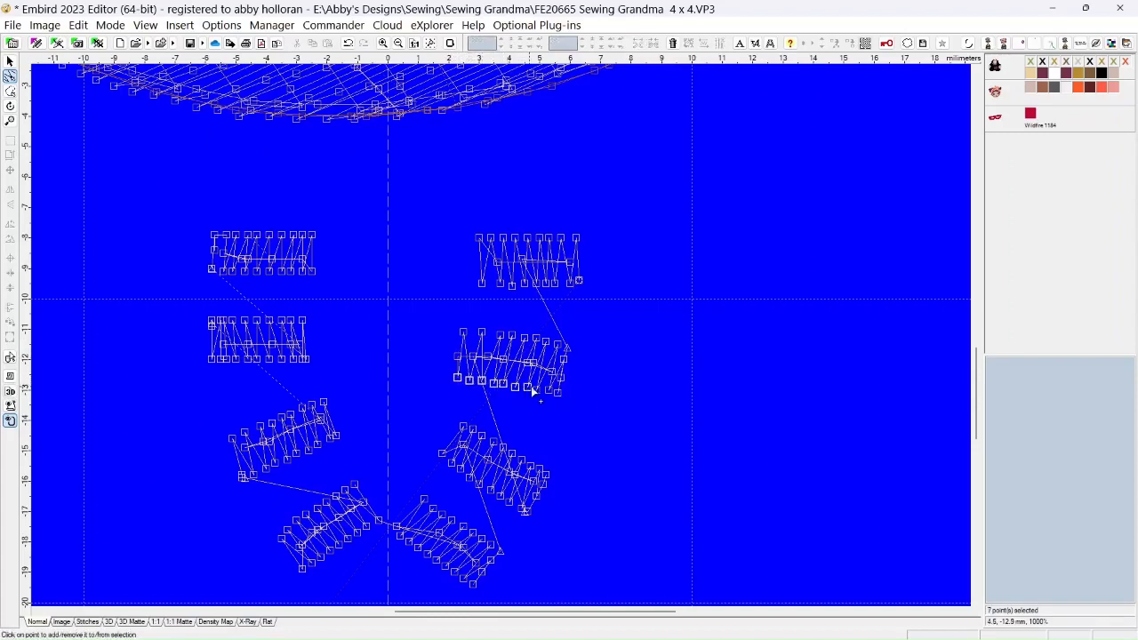
left_click(538, 388, "shift")
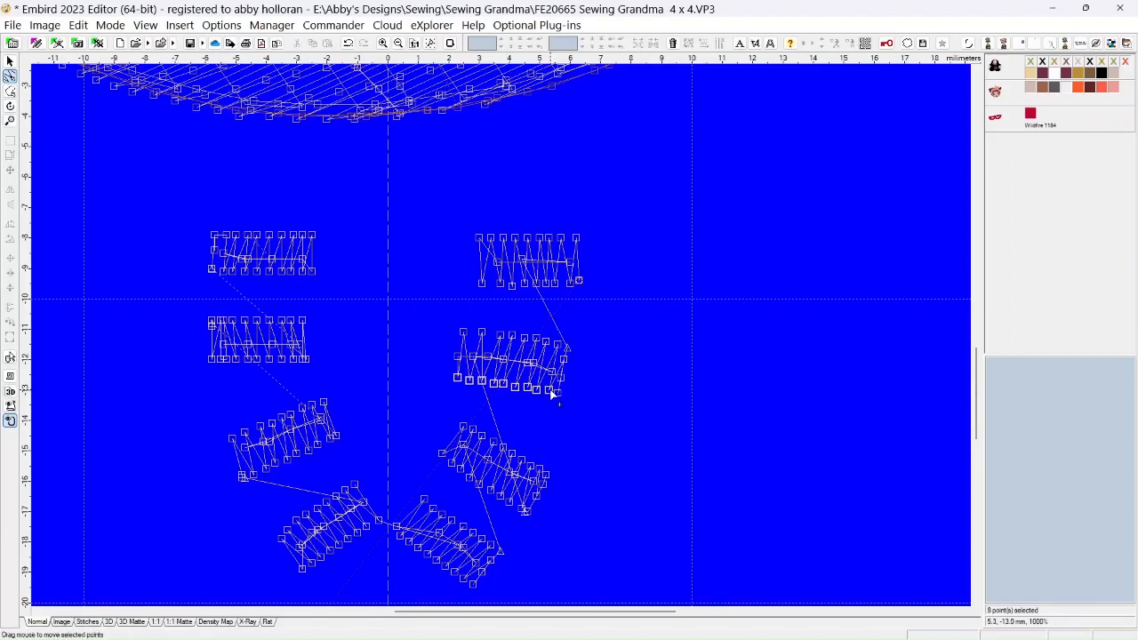
left_click(555, 392, "shift")
left_click_drag(506, 388, 505, 383)
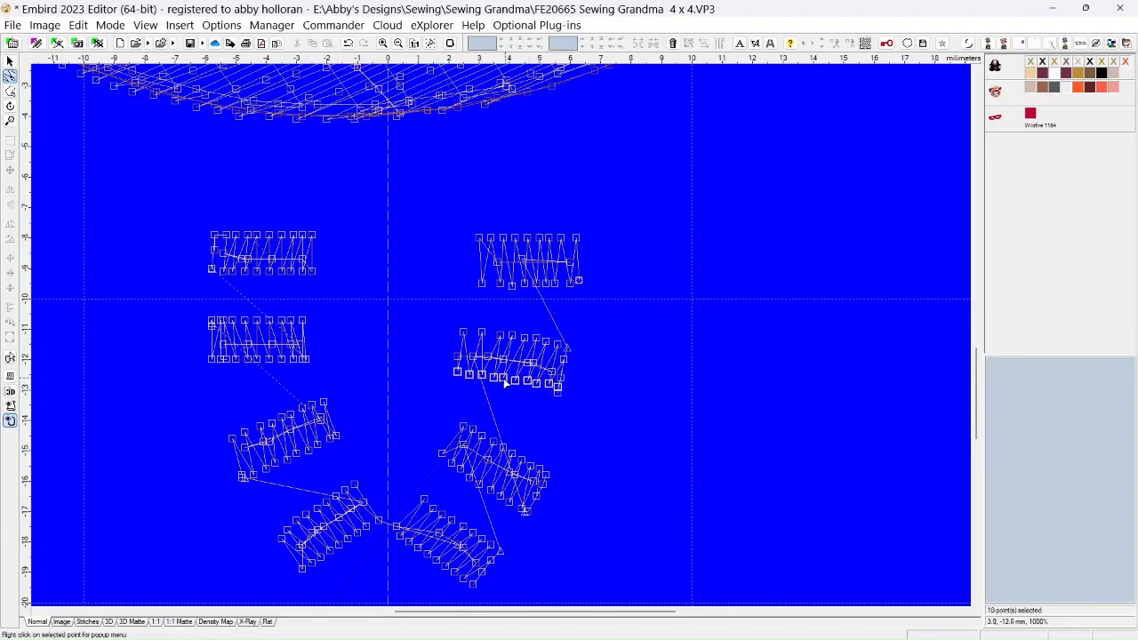
Delete the leftover point sticking out below the second right-hand bead's lower right corner
left_click(558, 393)
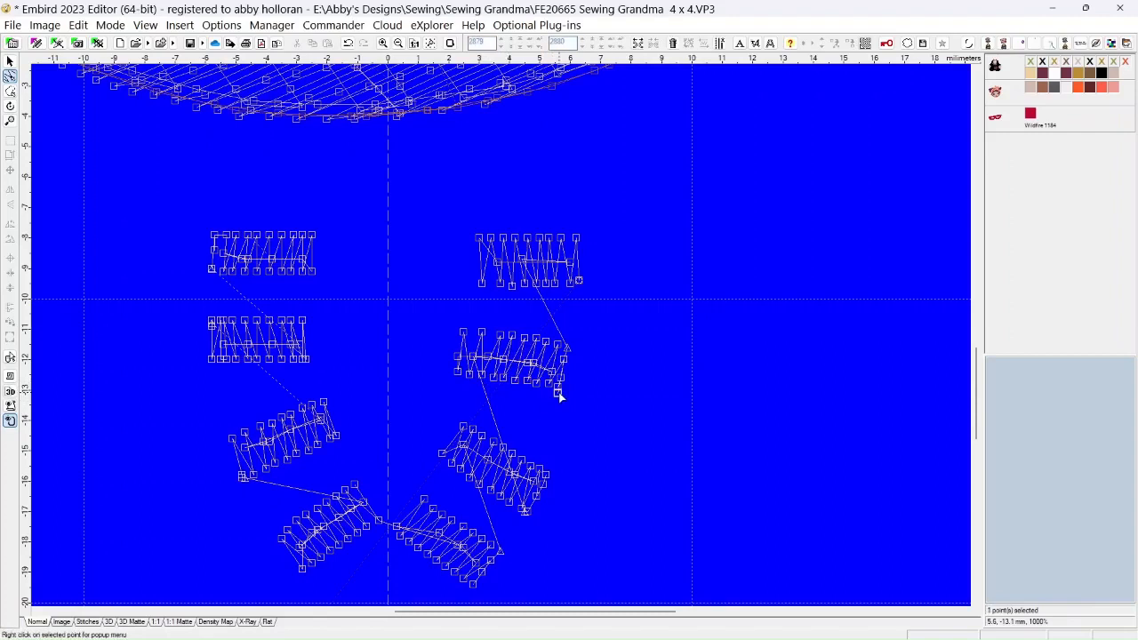
right_click(558, 394)
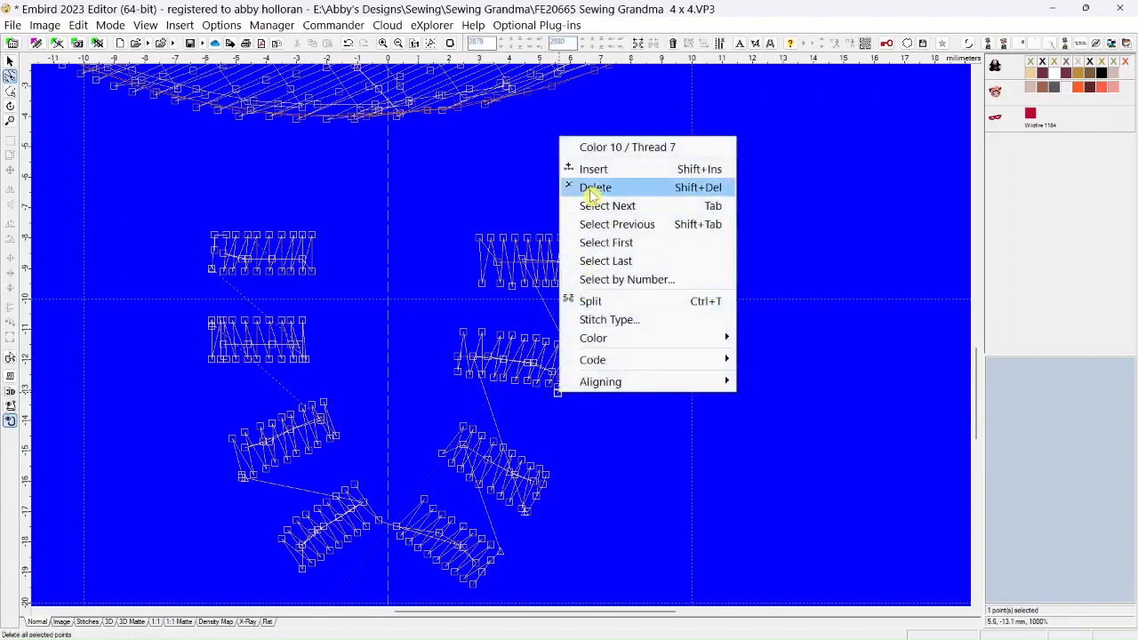
left_click(589, 187)
Delete the stacked points at the second right-hand bead's right end, just below its upper right tip
left_click(563, 359)
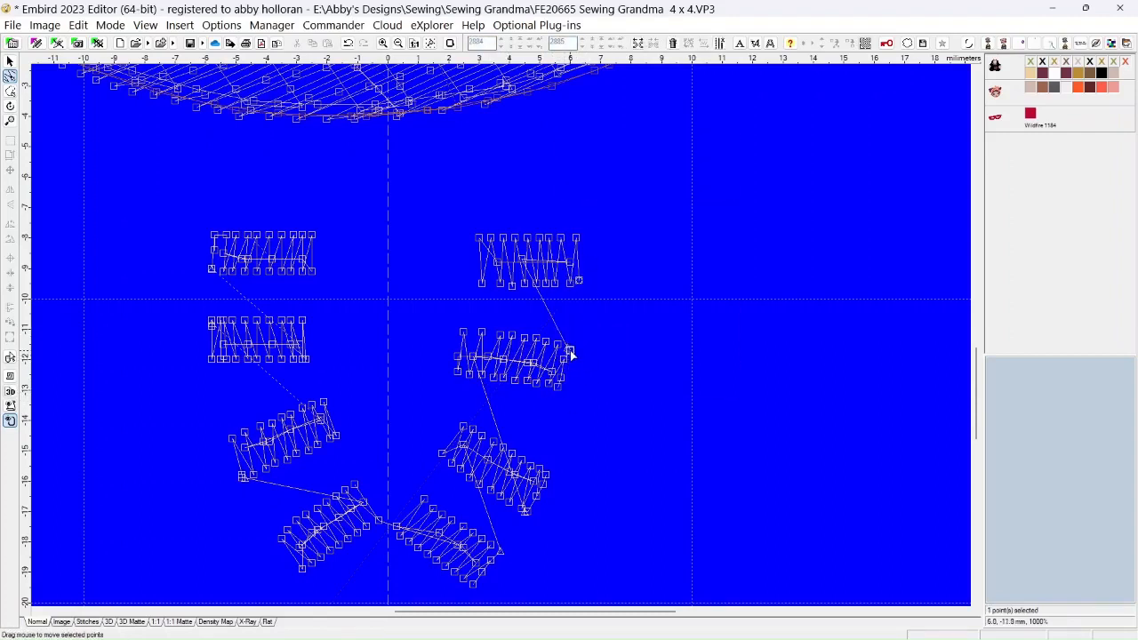
right_click(560, 358)
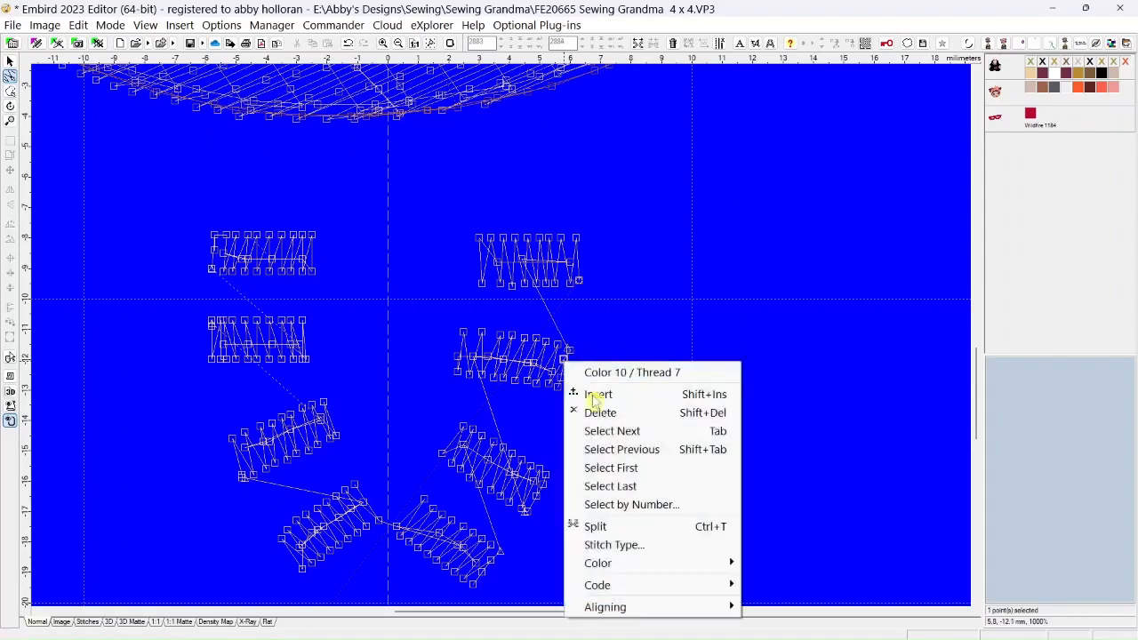
left_click(590, 412)
left_click(563, 358)
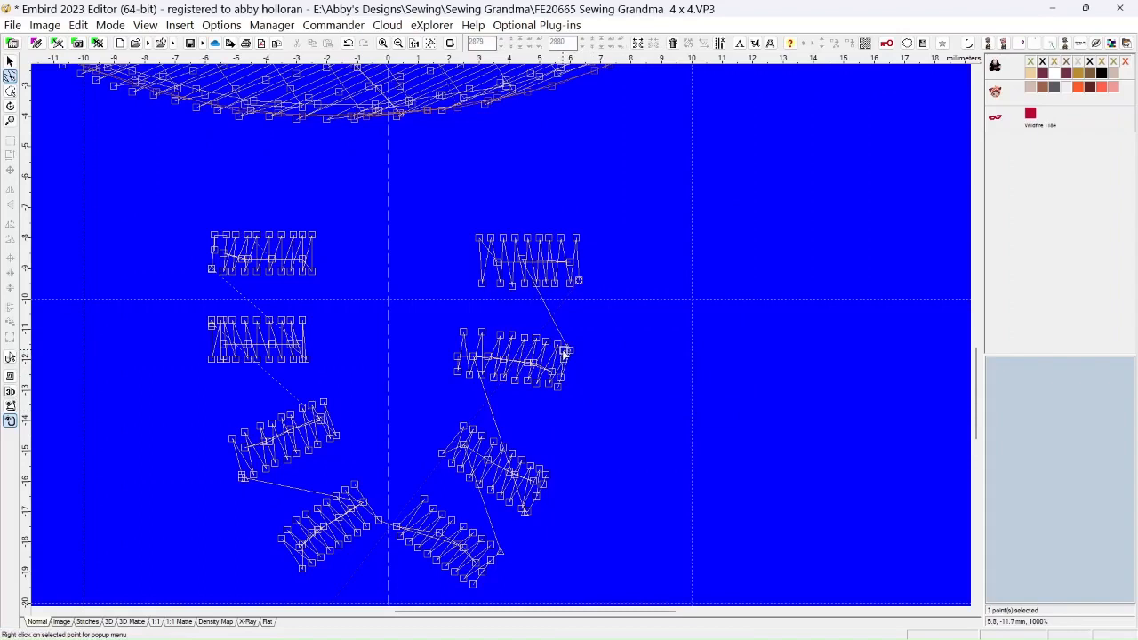
right_click(564, 354)
left_click(592, 399)
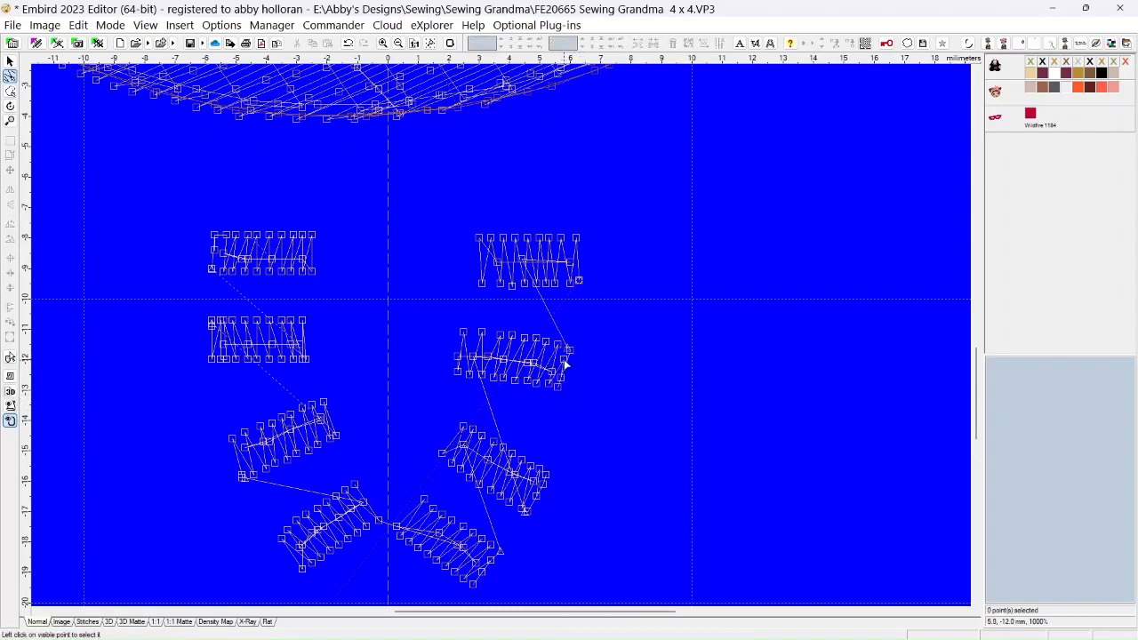
left_click(565, 363)
right_click(565, 359)
left_click(564, 394)
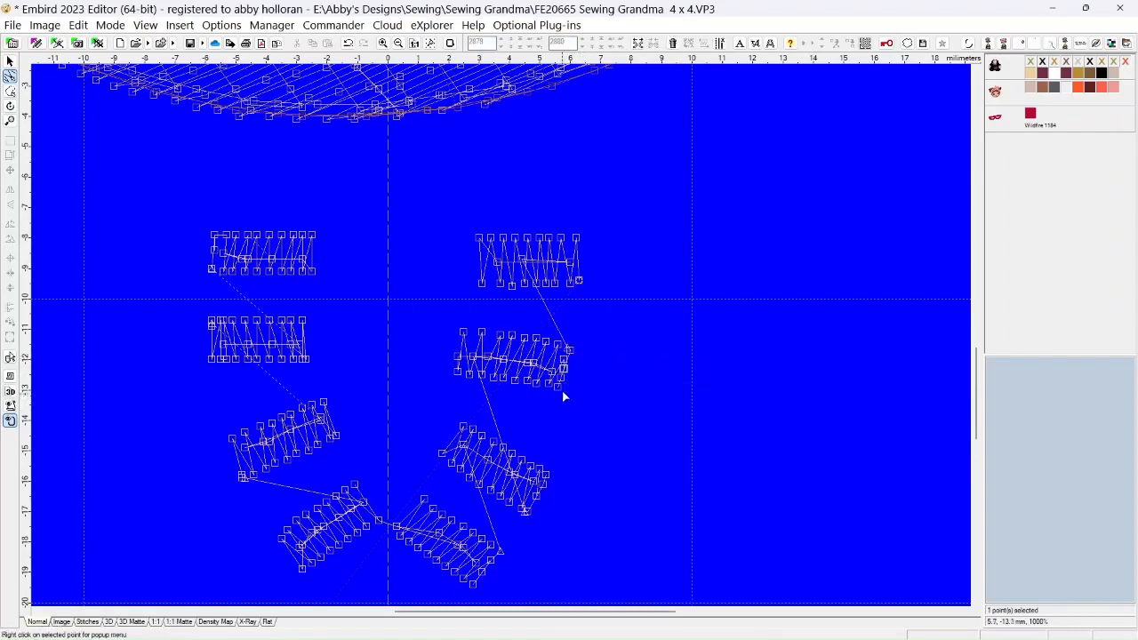
right_click(564, 377)
left_click(589, 420)
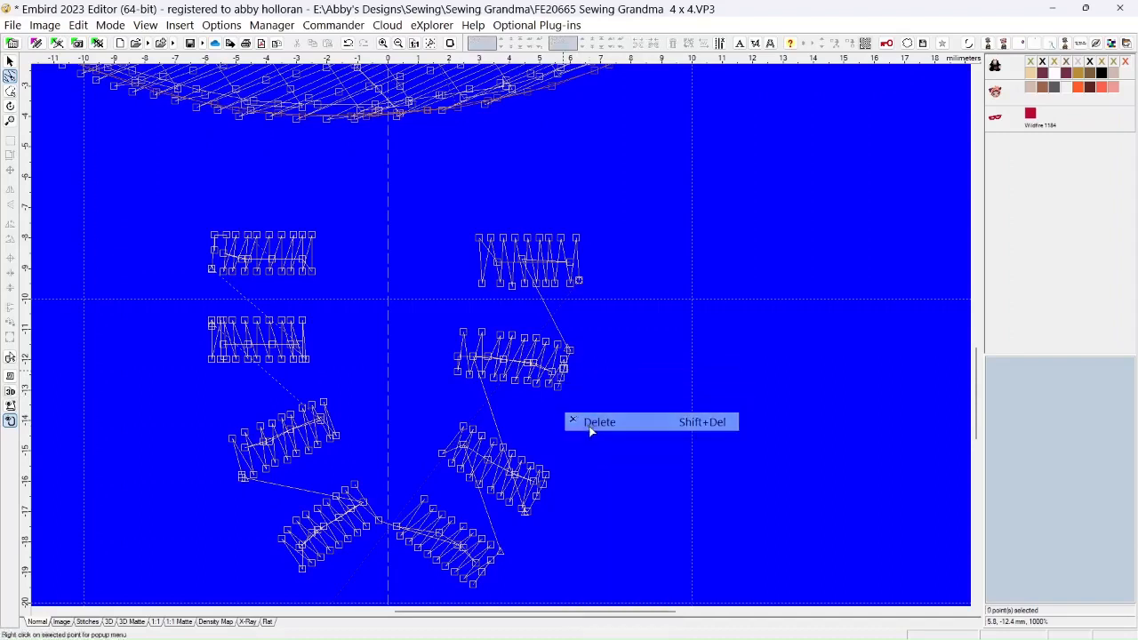
Delete the last two points on the second right-hand bead's right edge between its upper tip and lower right corner
right_click(565, 364)
key("Escape")
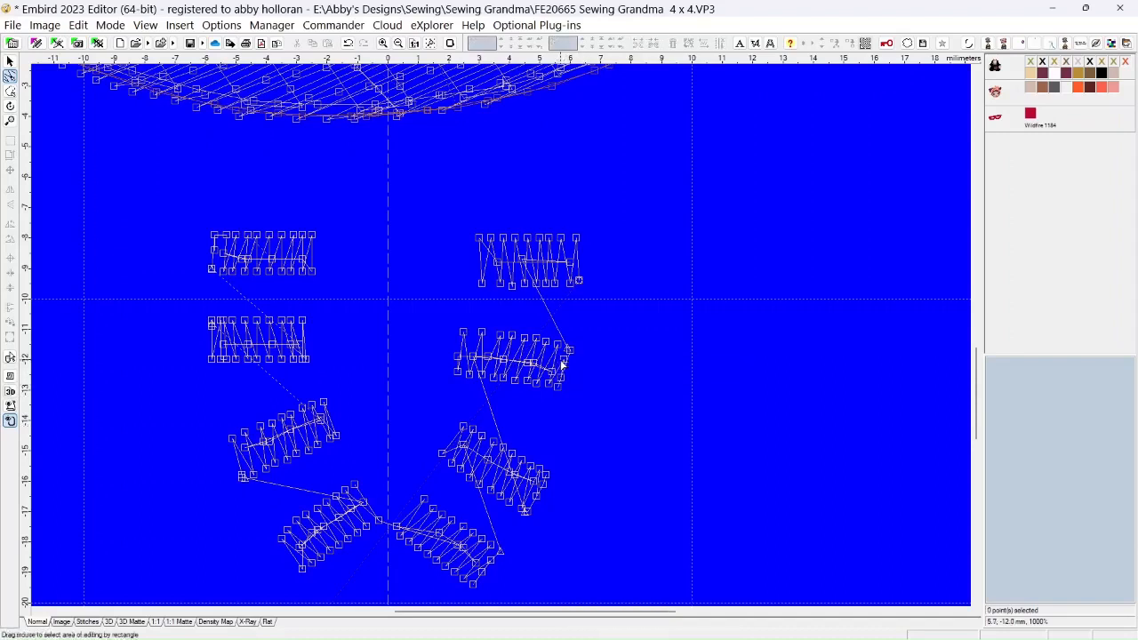
left_click(564, 363)
right_click(563, 360)
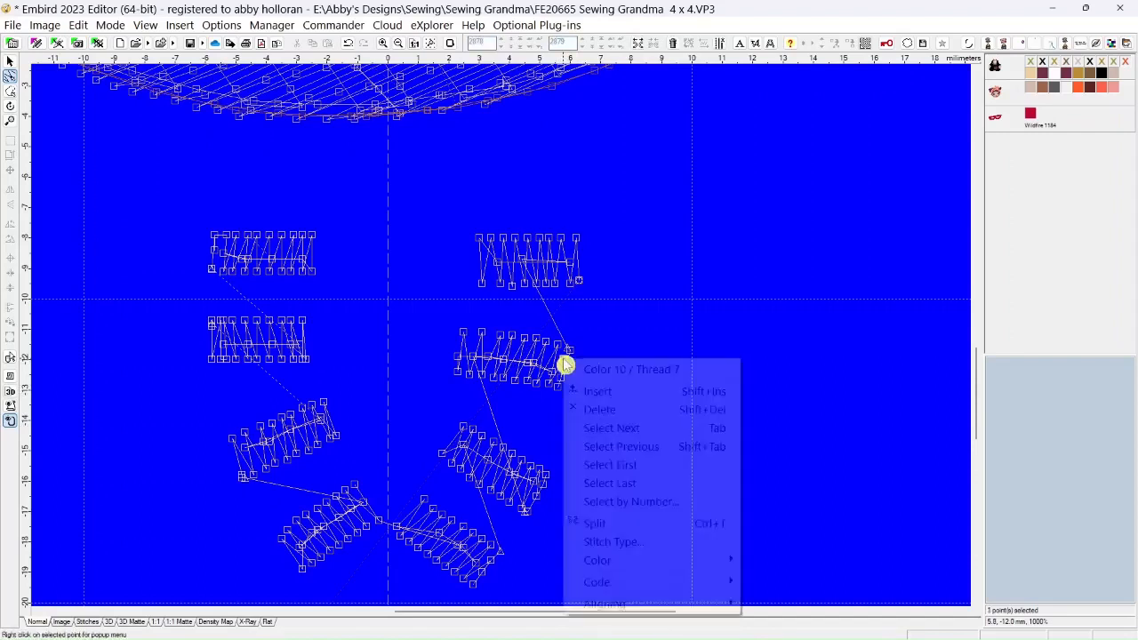
left_click(586, 410)
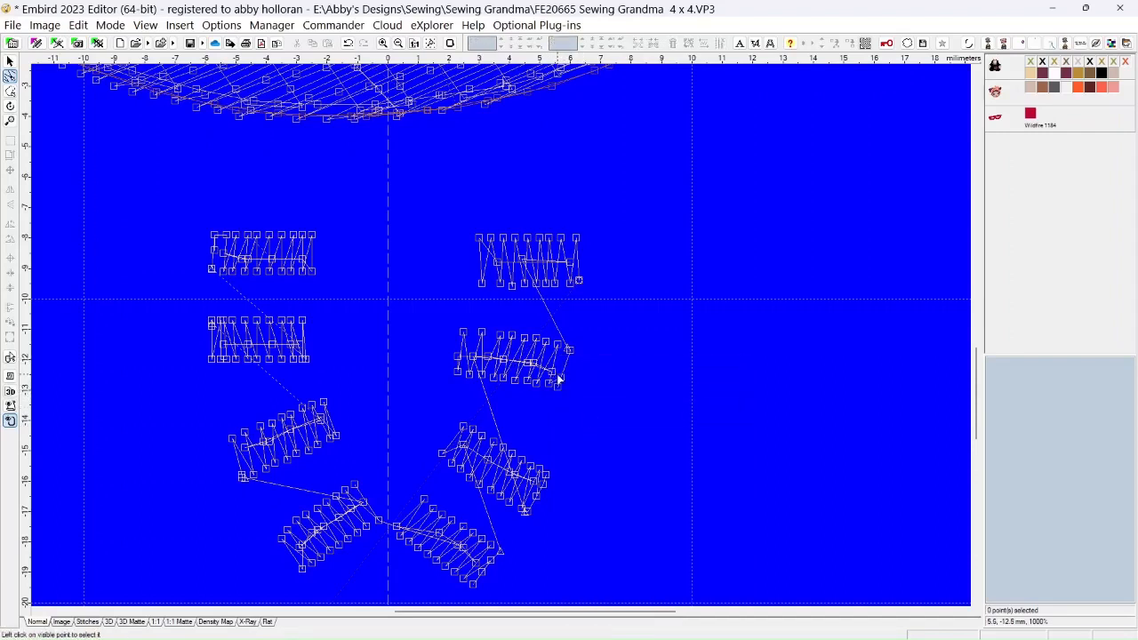
right_click(559, 377)
right_click(559, 376)
left_click(584, 426)
right_click(562, 380)
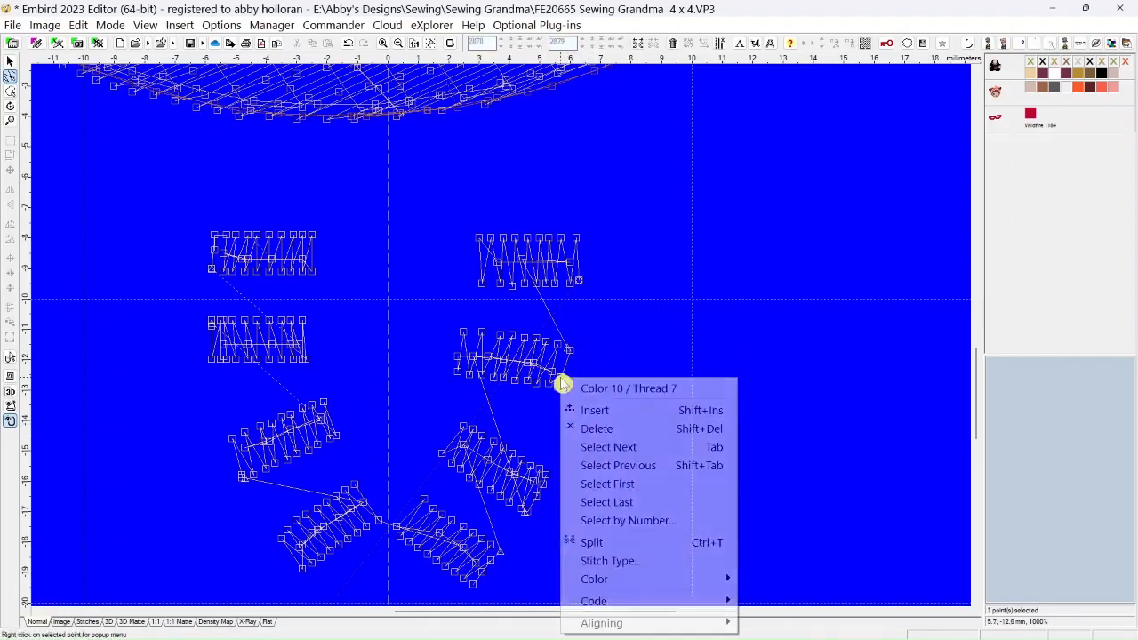
left_click(584, 428)
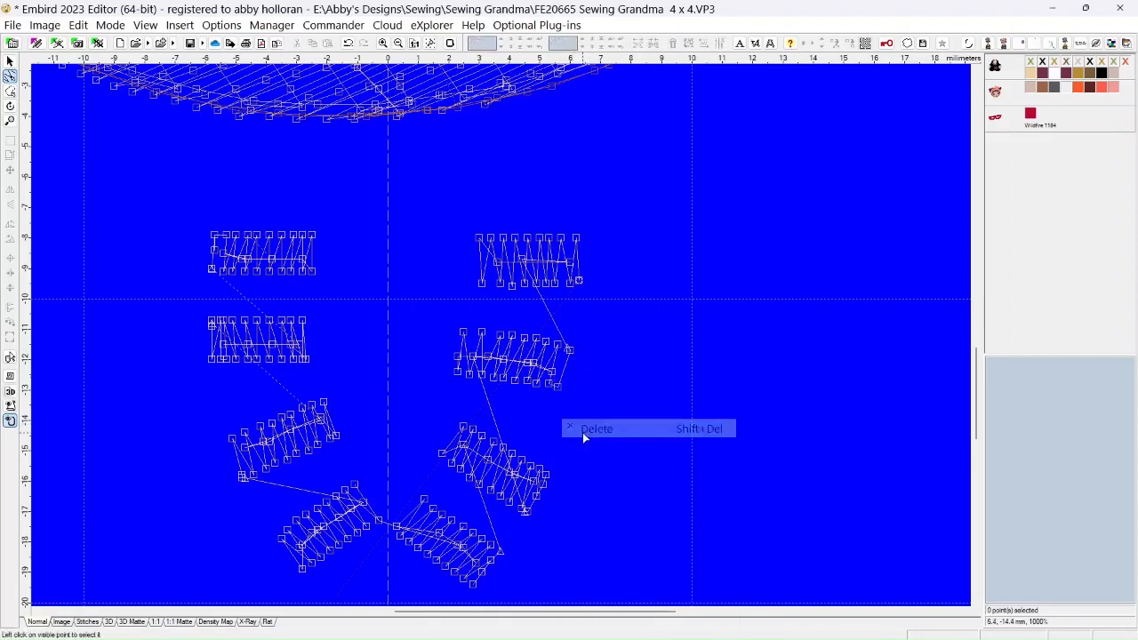
Delete the second right-hand bead's lower-edge point just inside its lower right corner
right_click(548, 388)
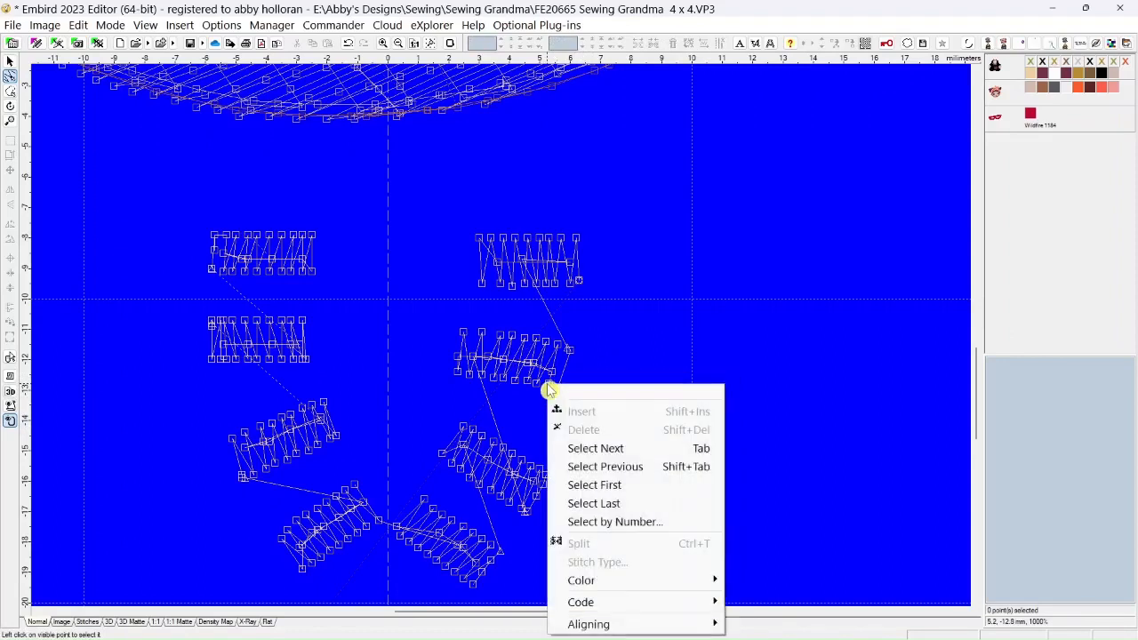
left_click(548, 388)
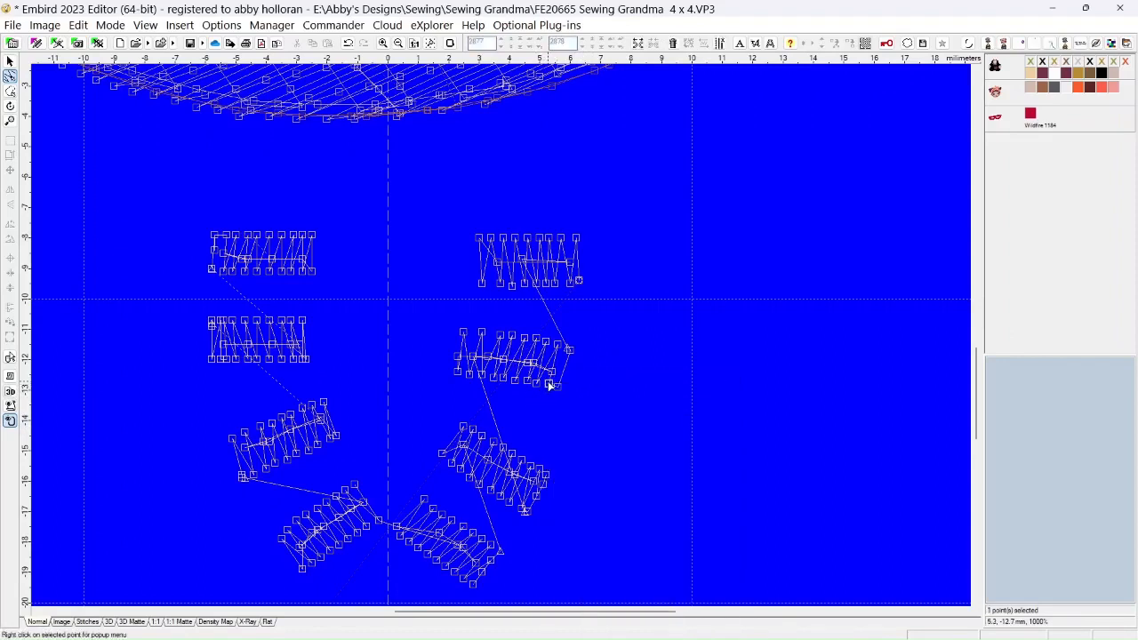
right_click(549, 385)
left_click(577, 432)
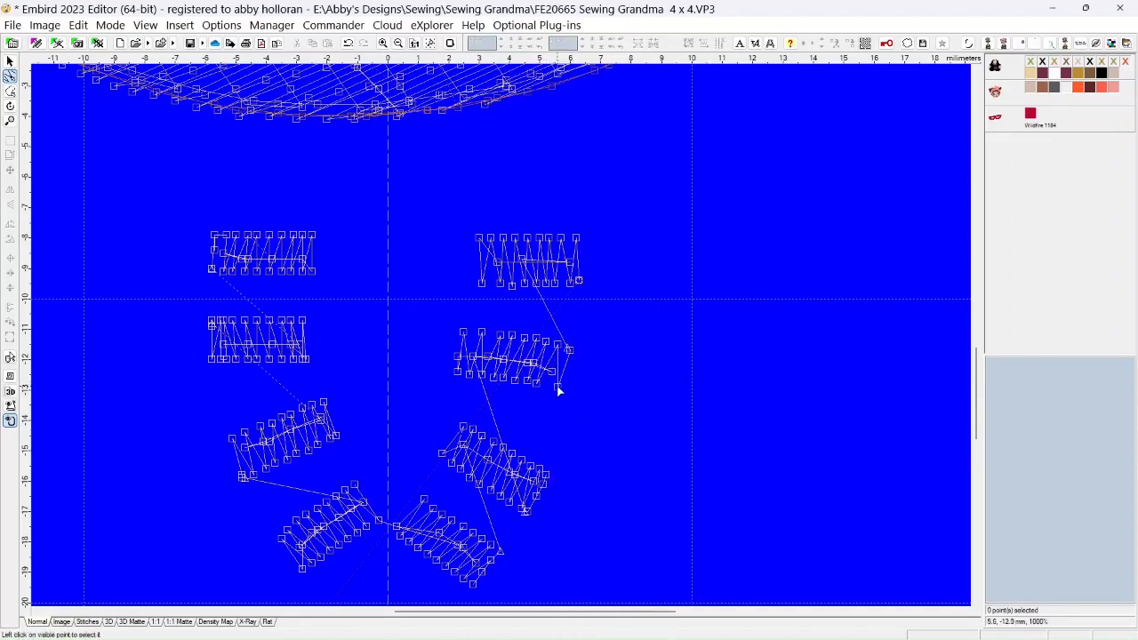
Move the second right-hand bead's lower right corner and upper right tip inward and adjust the neighbouring lower-edge points
left_click(551, 389)
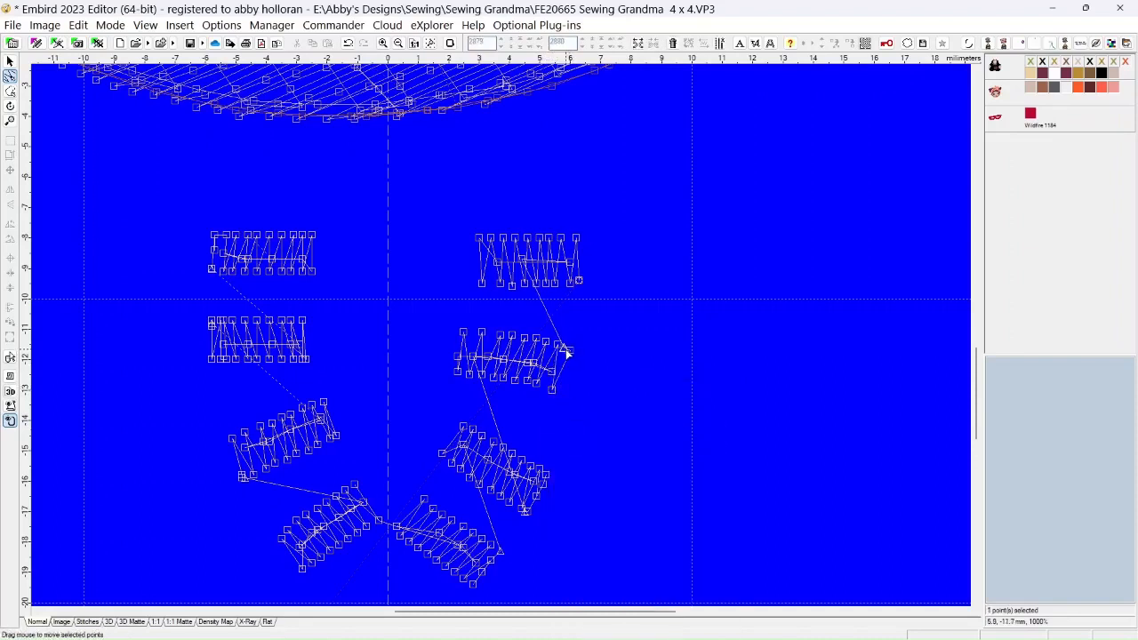
left_click(568, 352)
left_click_drag(535, 383, 539, 384)
left_click(526, 380)
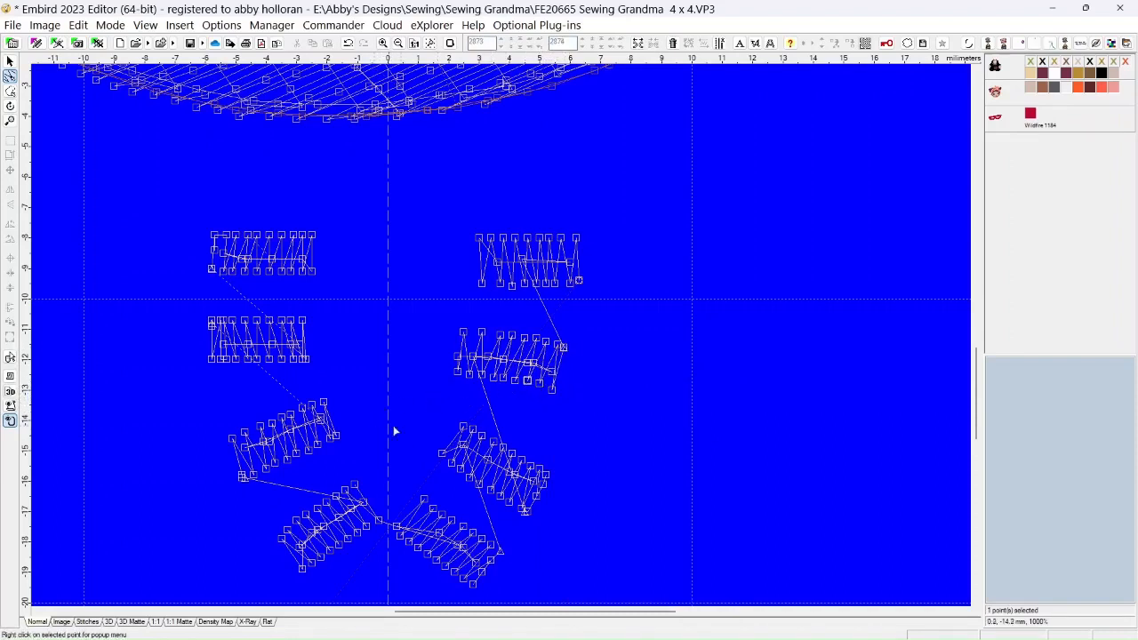
Leave point editing, show all colors of the grandma object and inspect the necklace beads in the 3D Matte view
left_click(10, 63)
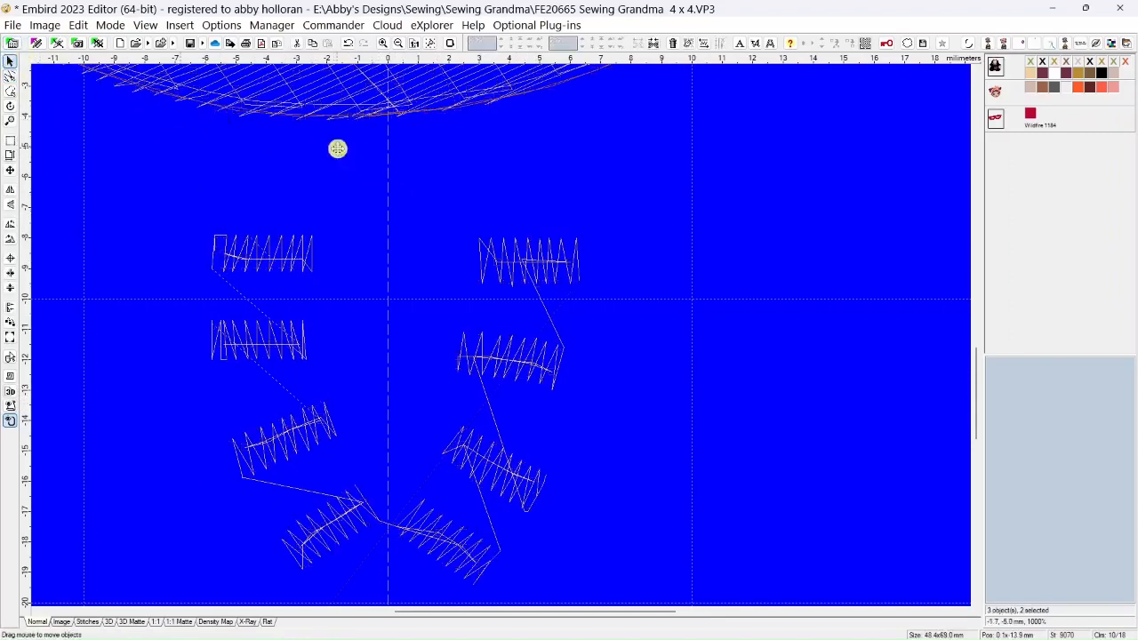
right_click(1035, 68)
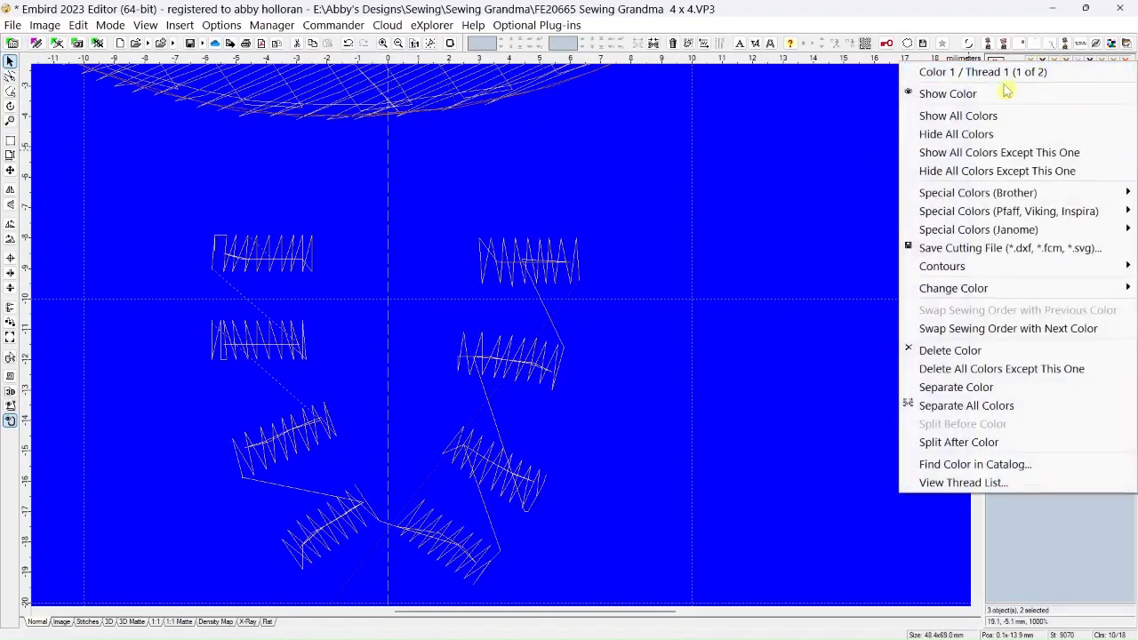
left_click(993, 115)
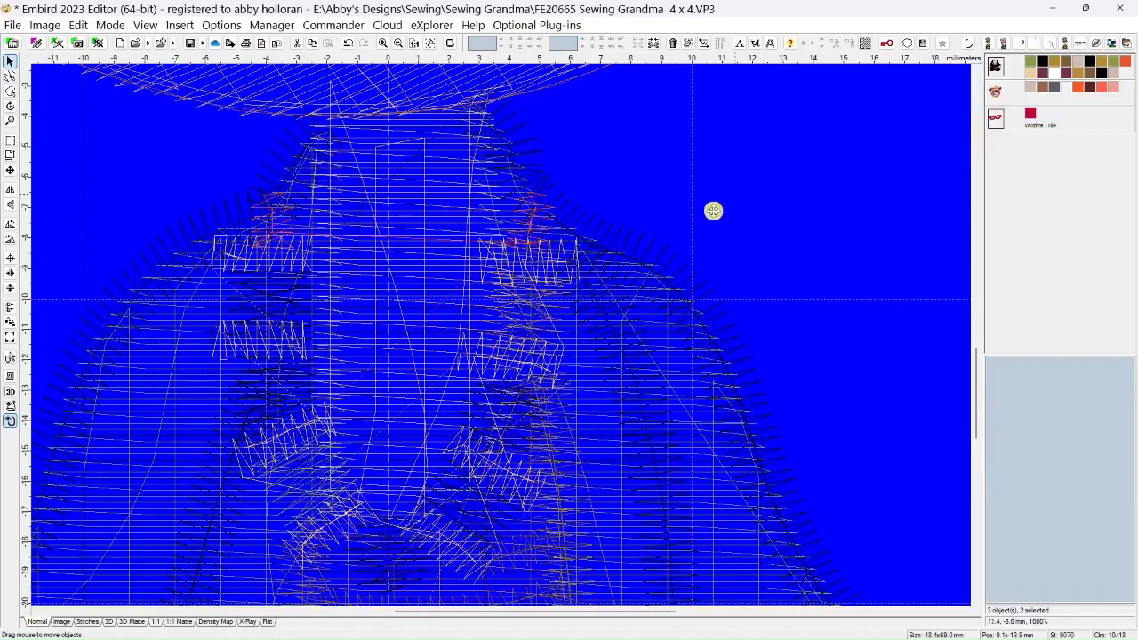
left_click(130, 621)
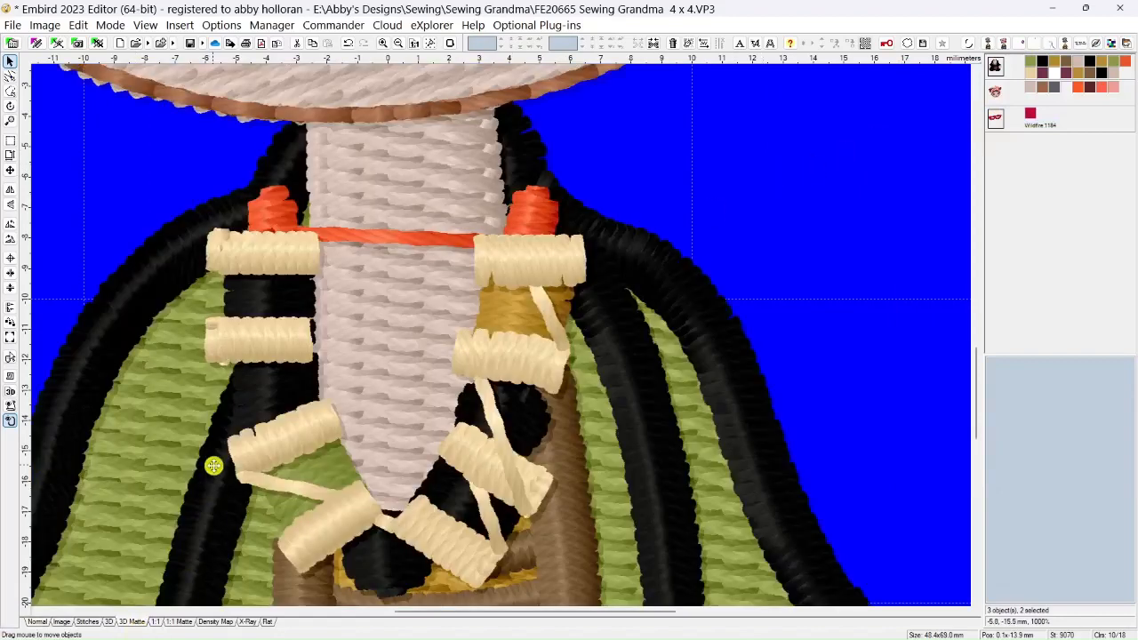
scroll(213, 466, "down", 3)
scroll(213, 462, "down", 1)
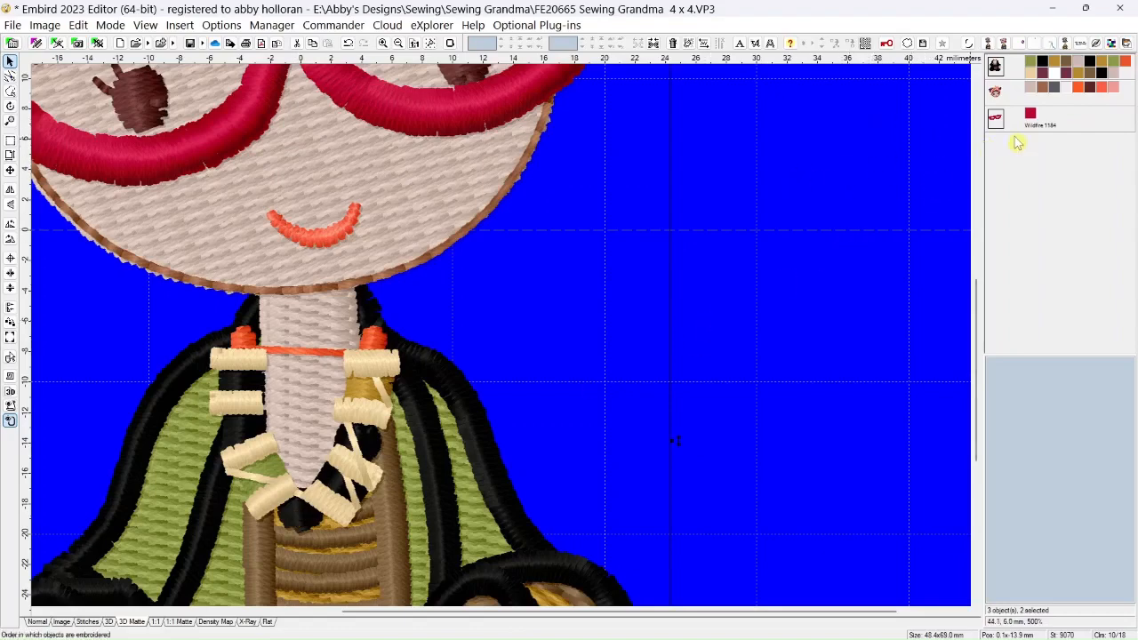
Hide the grandma object's first five colors, and toggle its sixth color, black, off and back on
left_click(1036, 68)
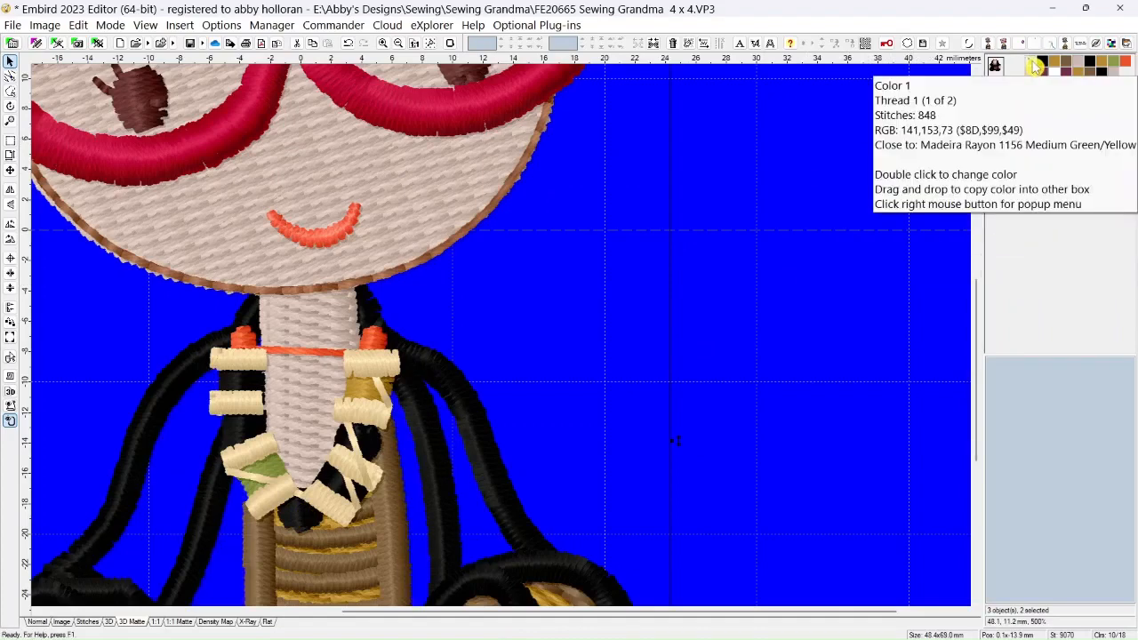
scroll(817, 300, "down", 5)
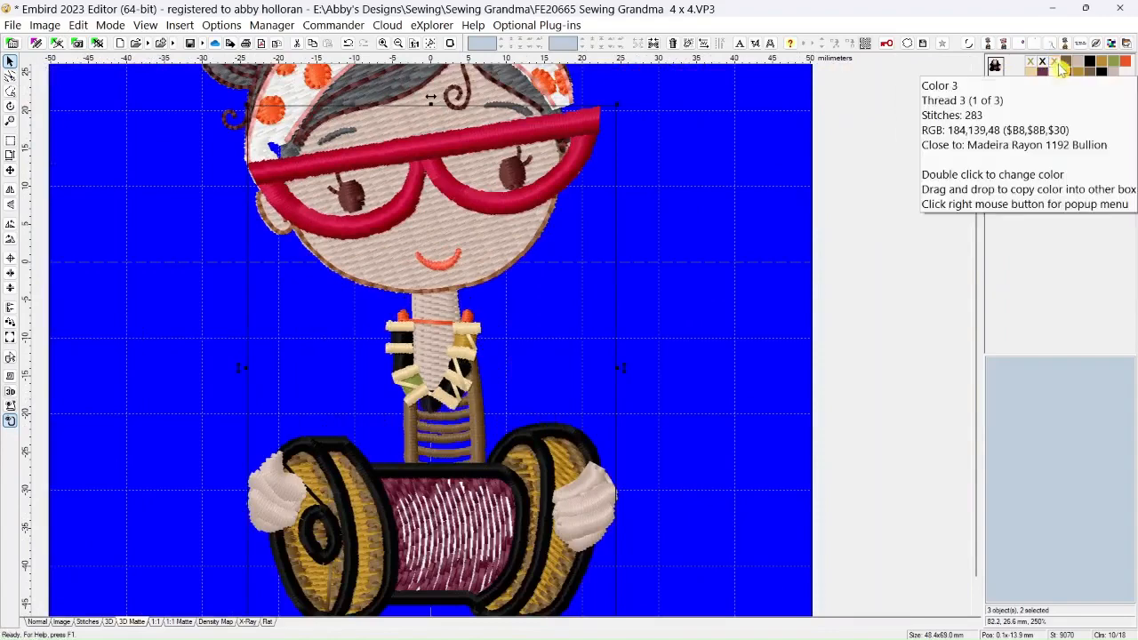
left_click(1060, 69)
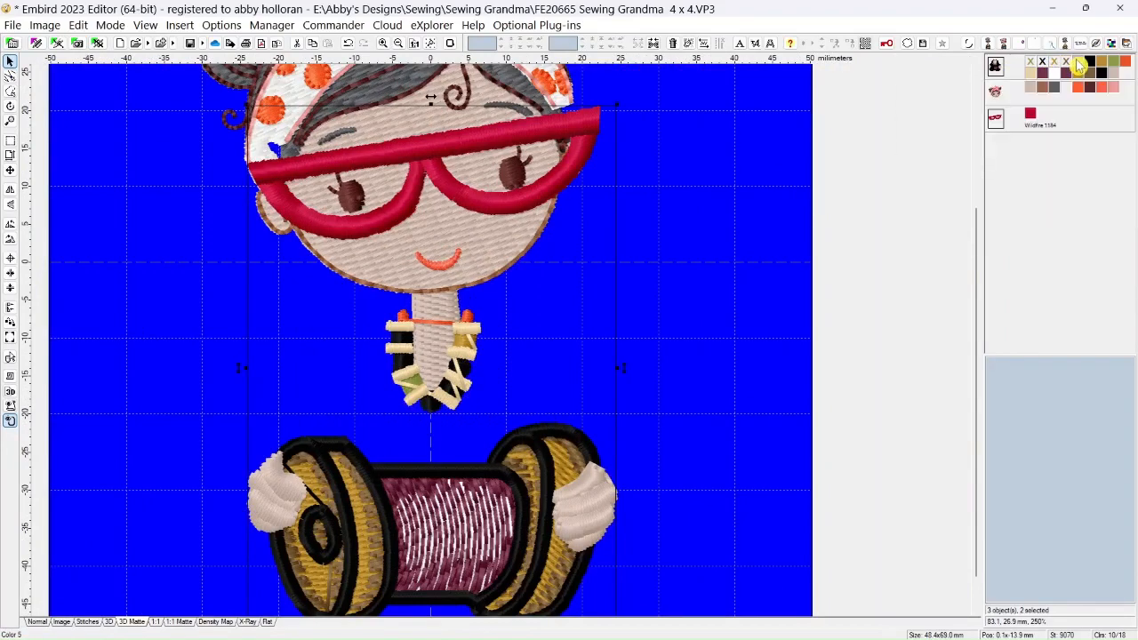
left_click(1078, 65)
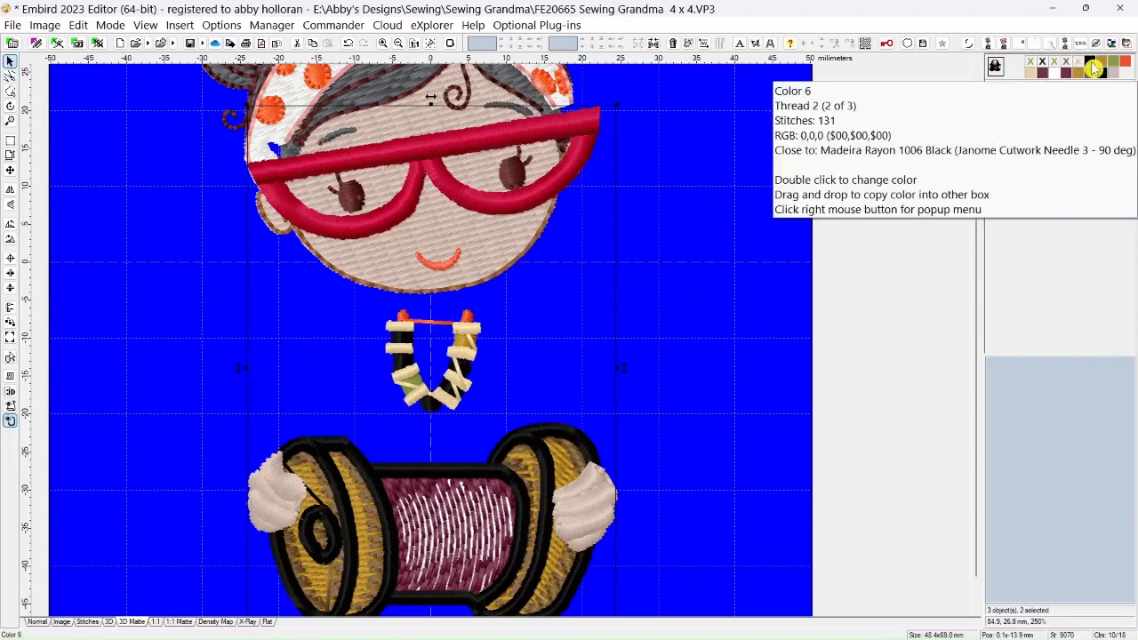
left_click(1094, 69)
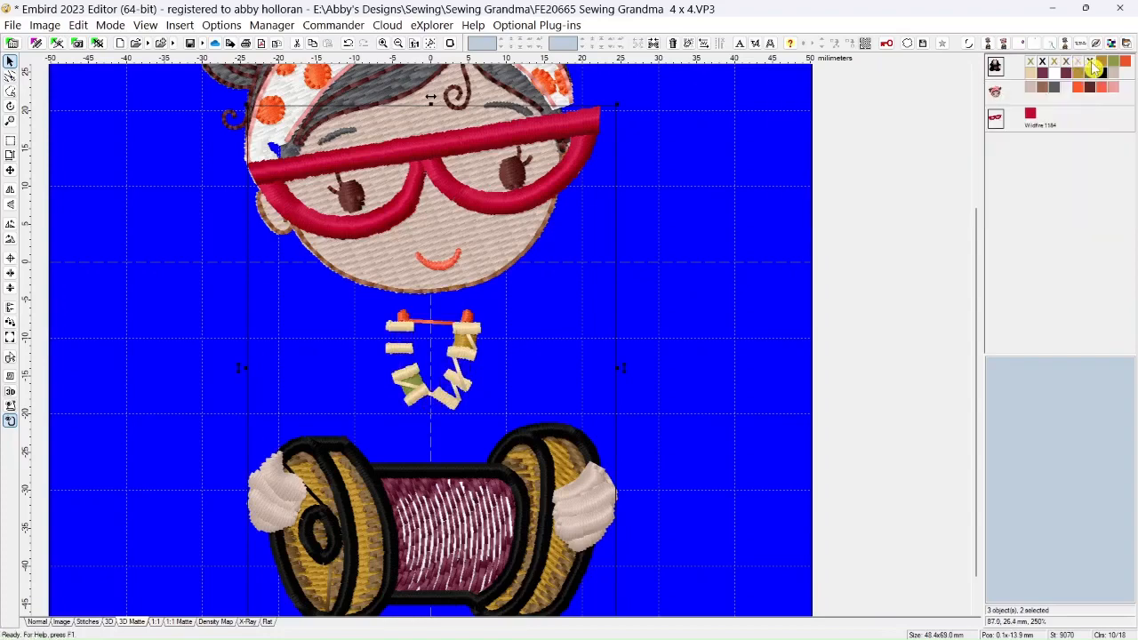
left_click(1093, 68)
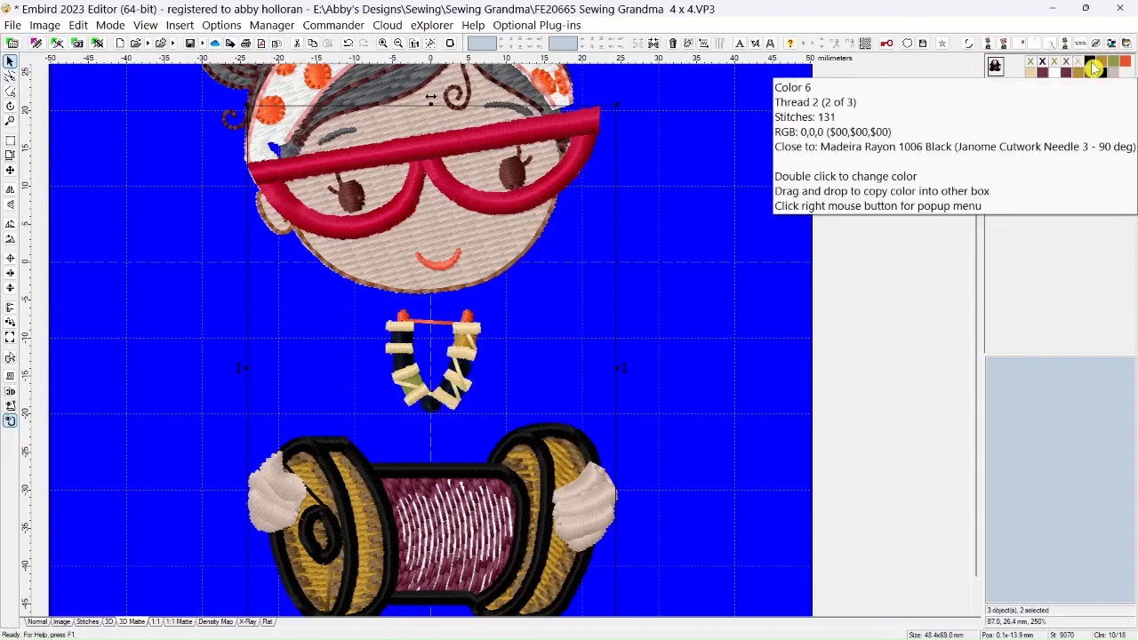
Separate the necklace's black, gold and green colors into their own objects, hiding the gold and green ones
right_click(1093, 69)
left_click(969, 392)
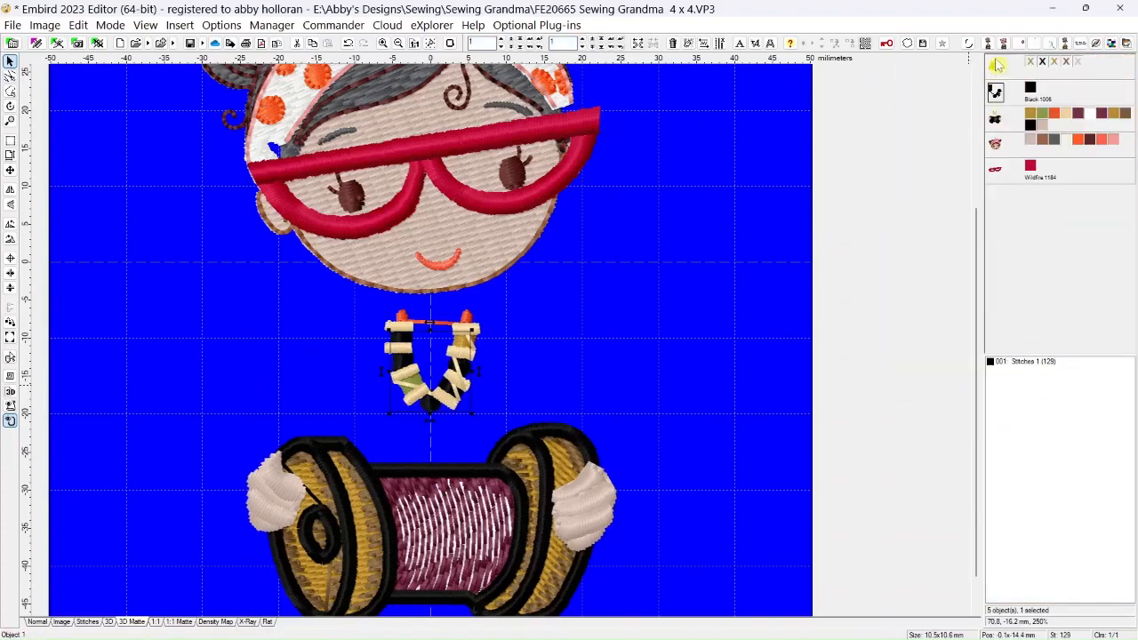
right_click(1031, 121)
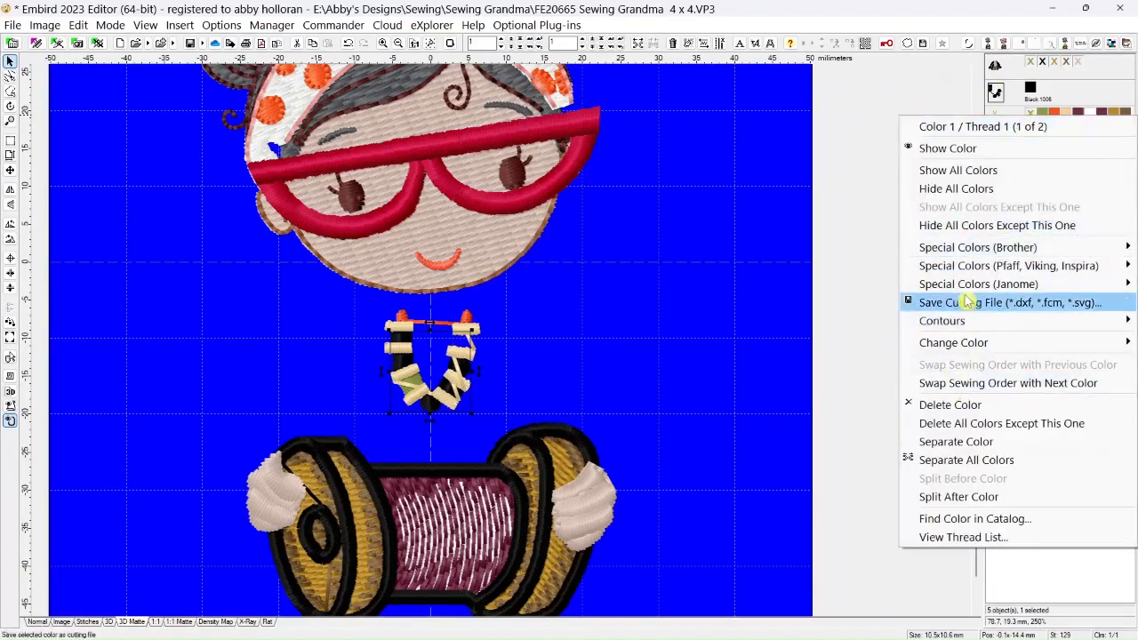
left_click(956, 442)
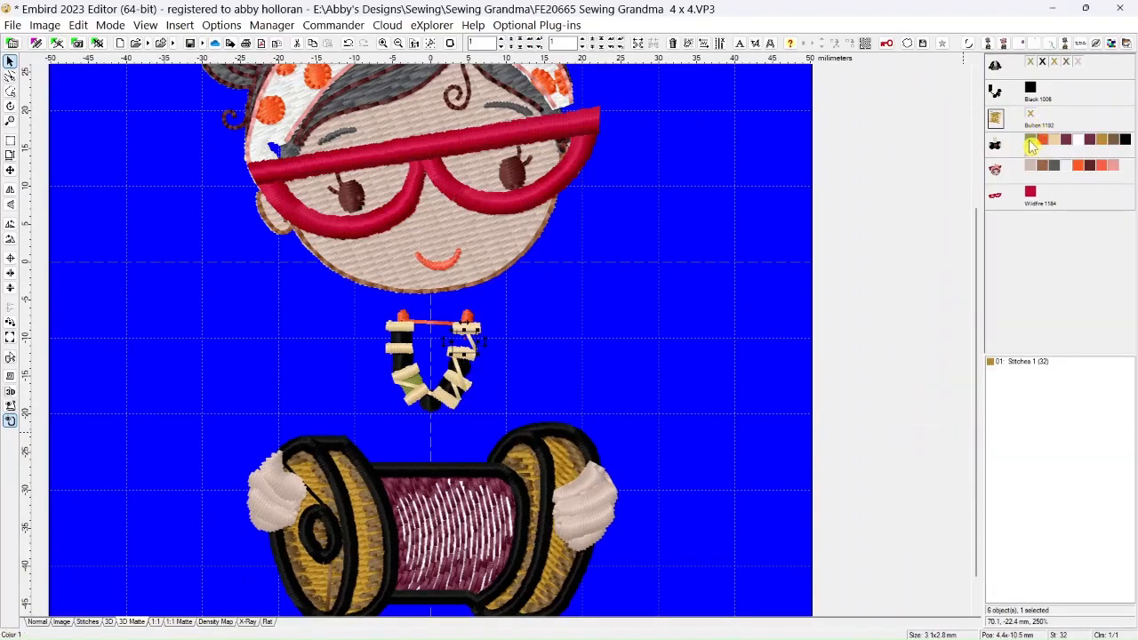
right_click(1029, 146)
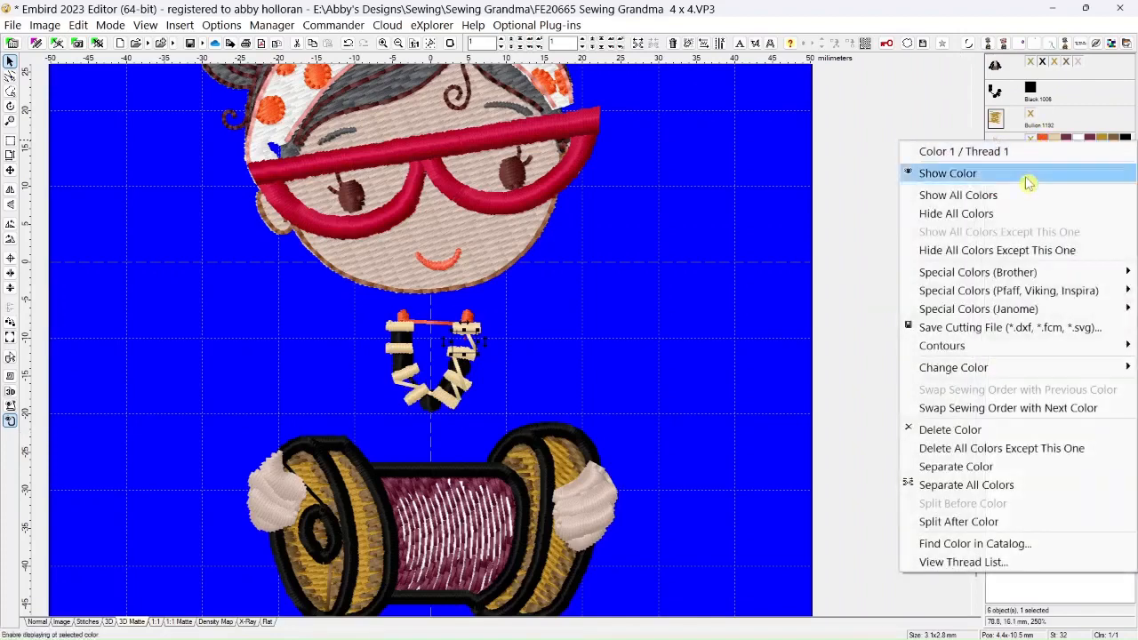
left_click(955, 465)
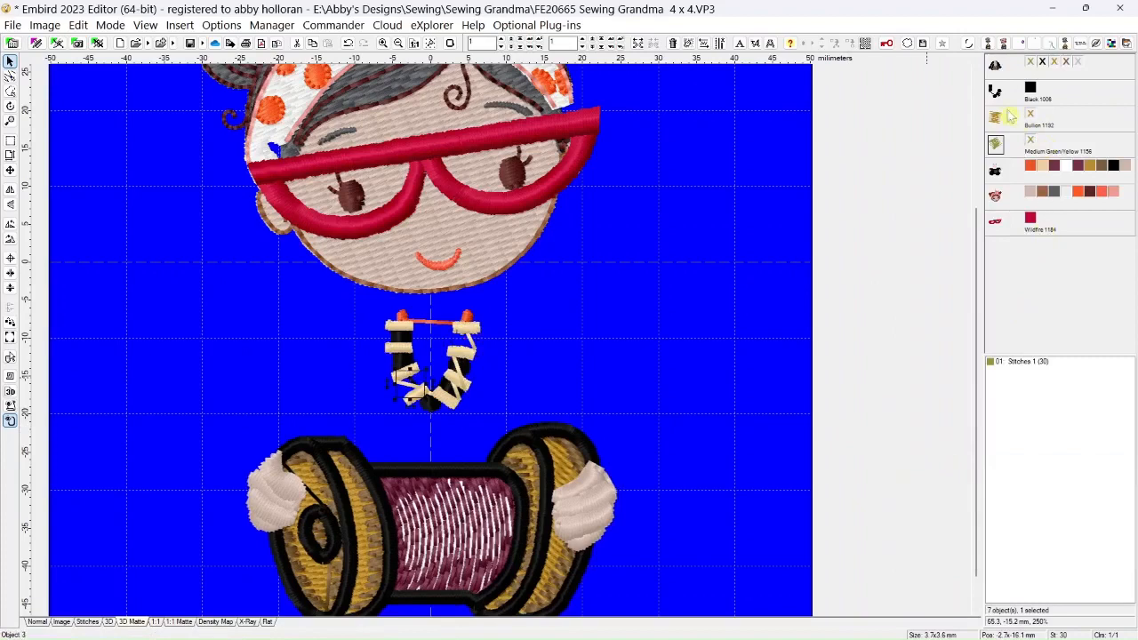
Hide the separated black necklace pieces and set up needle-point editing of the cream beads in the Normal view
mouse_move(1031, 91)
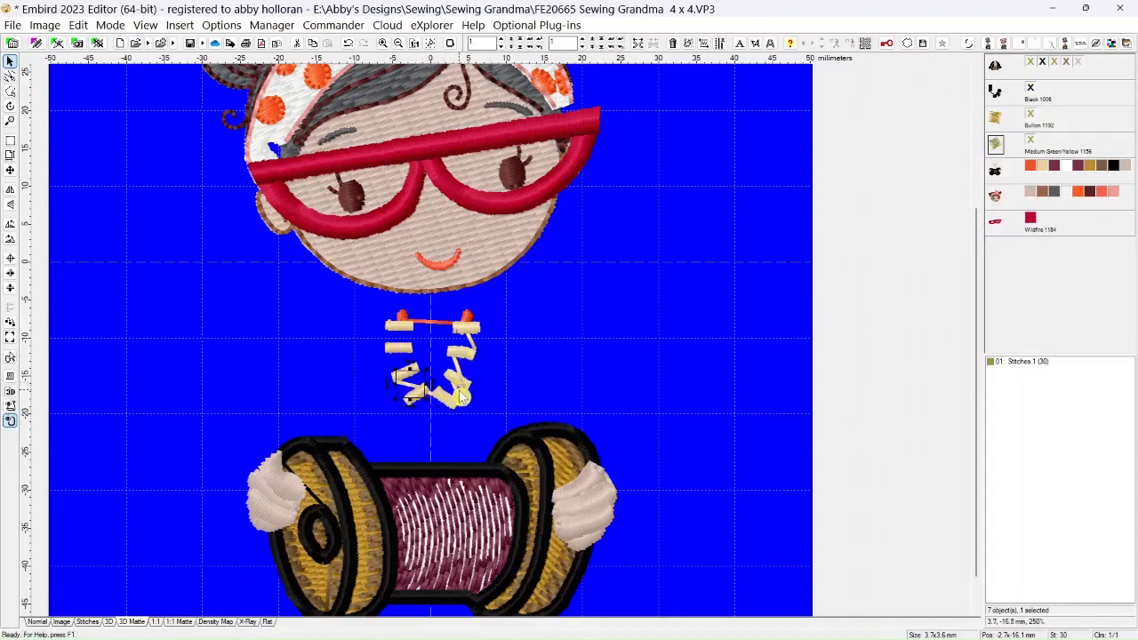
scroll(461, 402, "up", 5)
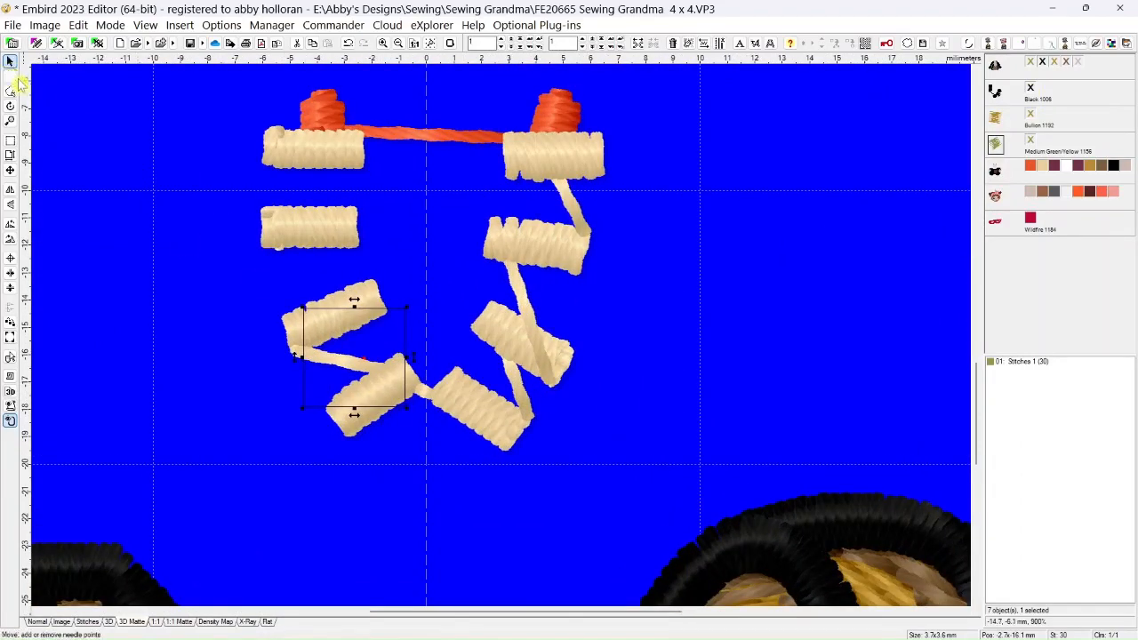
left_click(10, 78)
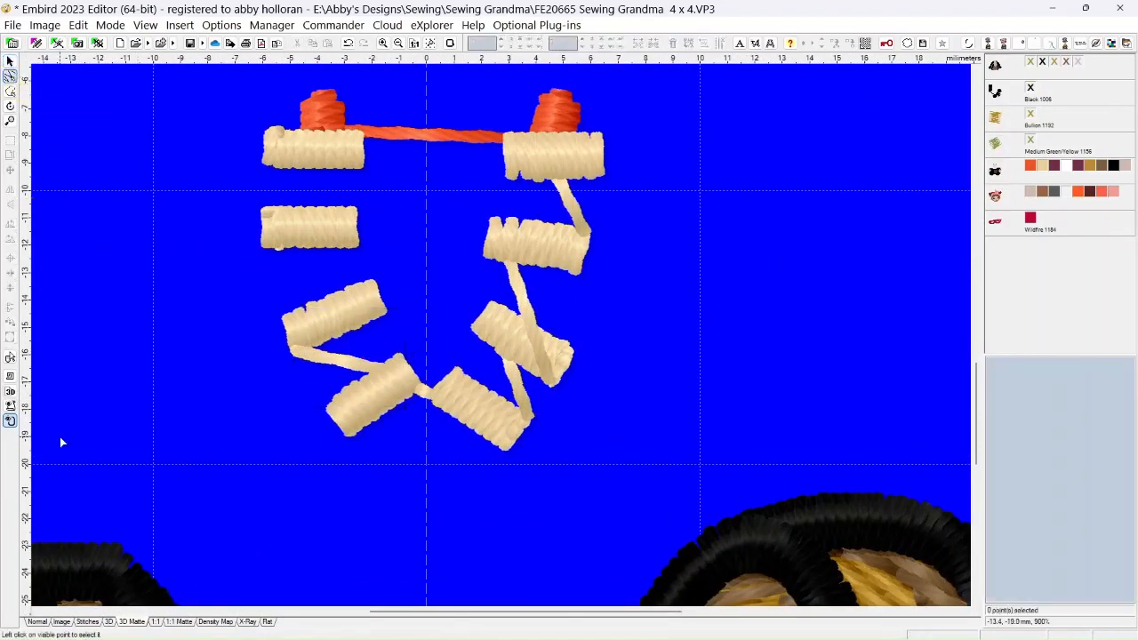
left_click(38, 623)
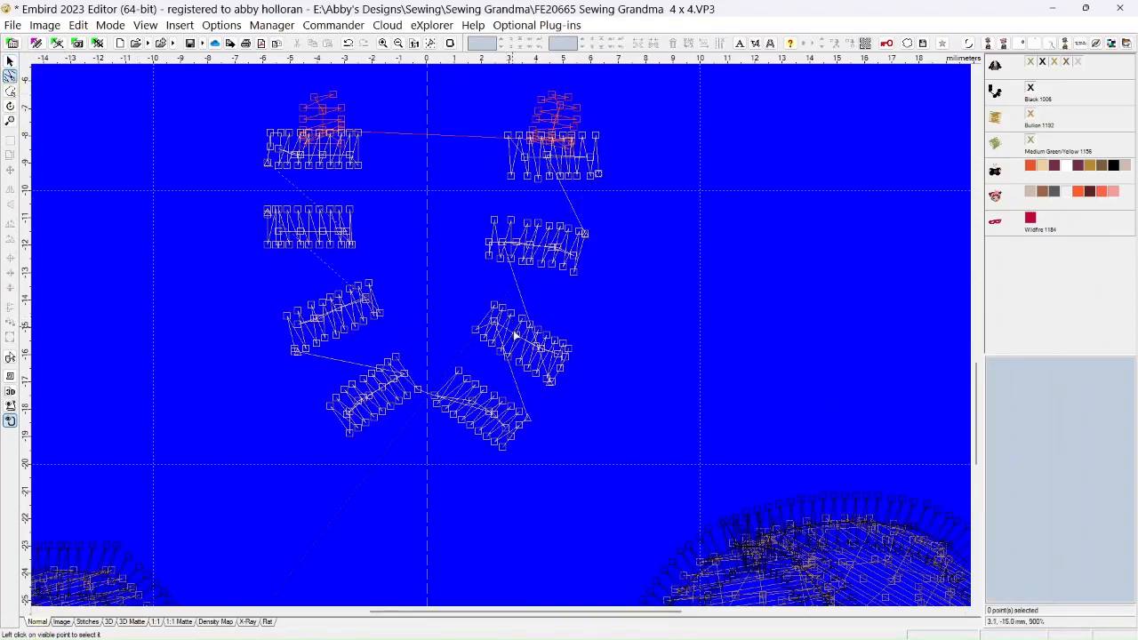
Nudge the second right-hand bead's upper left corner point and delete the overlapping center-line points in its left third
left_click(498, 226)
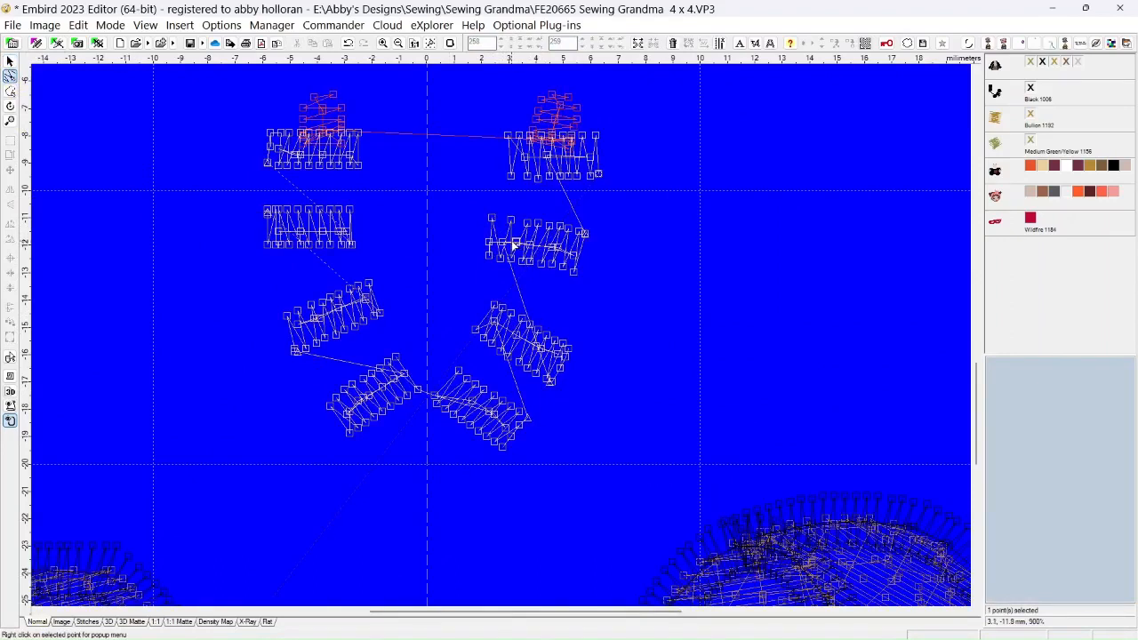
right_click(515, 244)
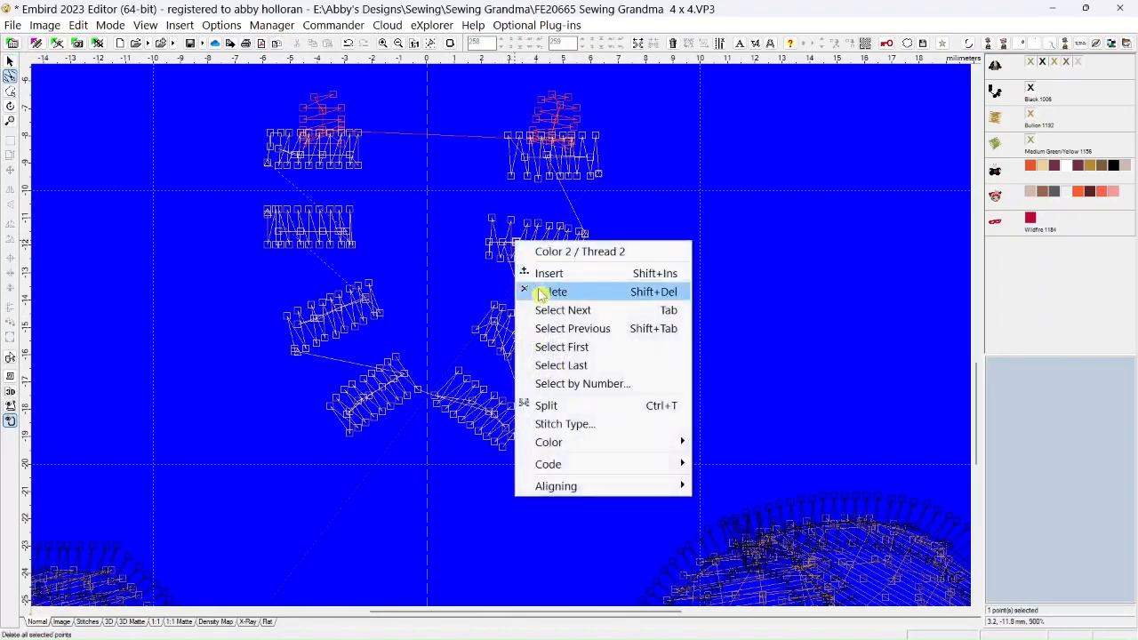
left_click(537, 291)
left_click(517, 243)
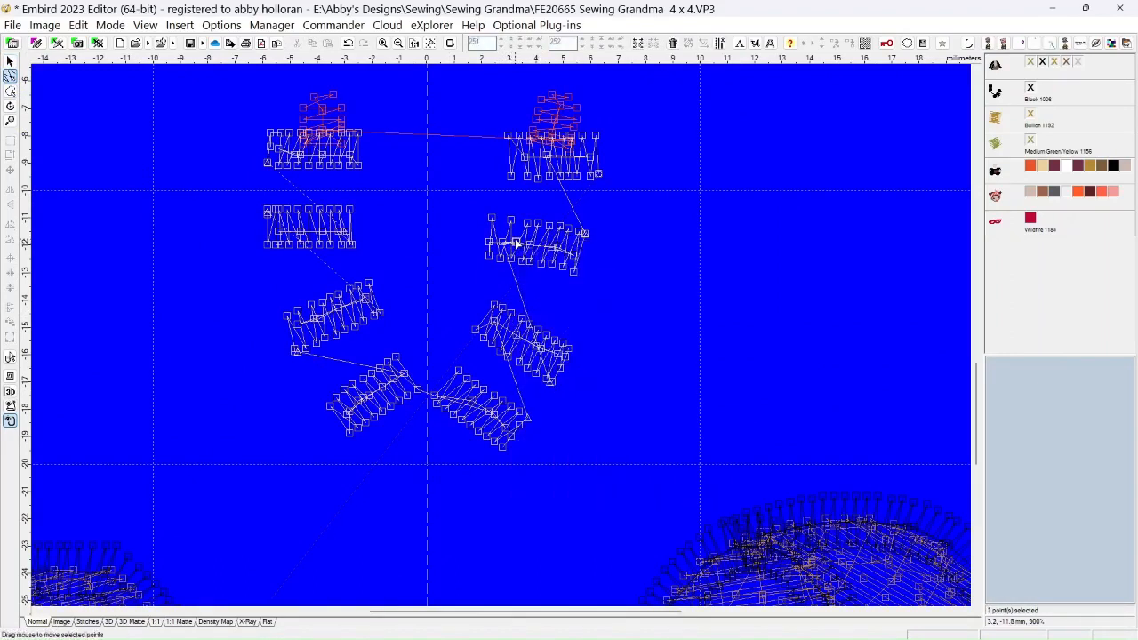
right_click(516, 242)
left_click(533, 290)
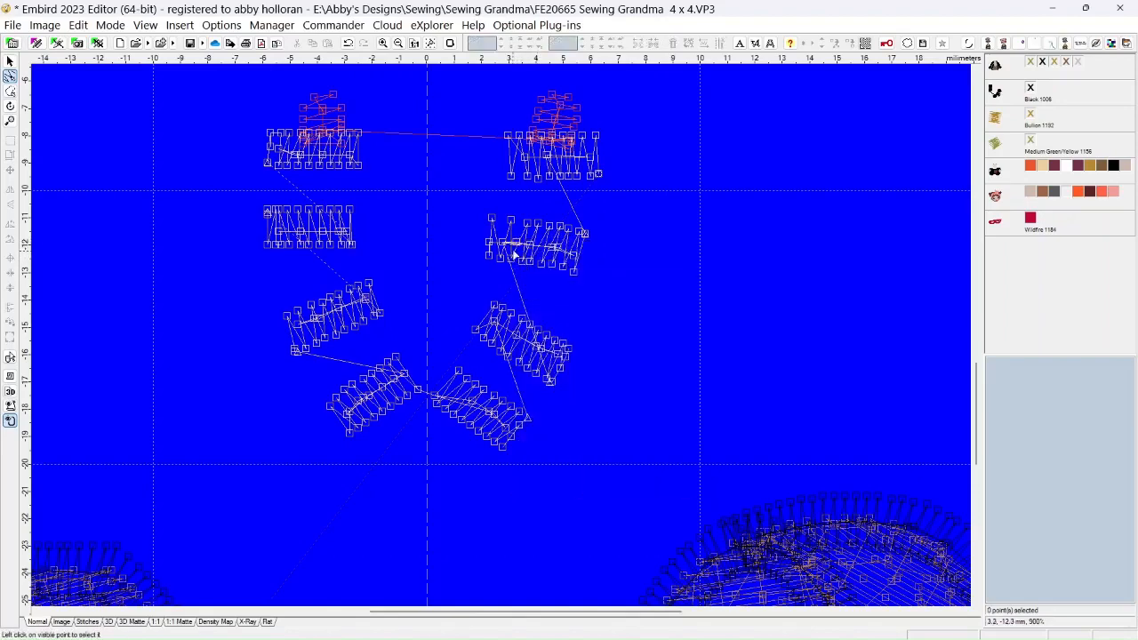
left_click(519, 247)
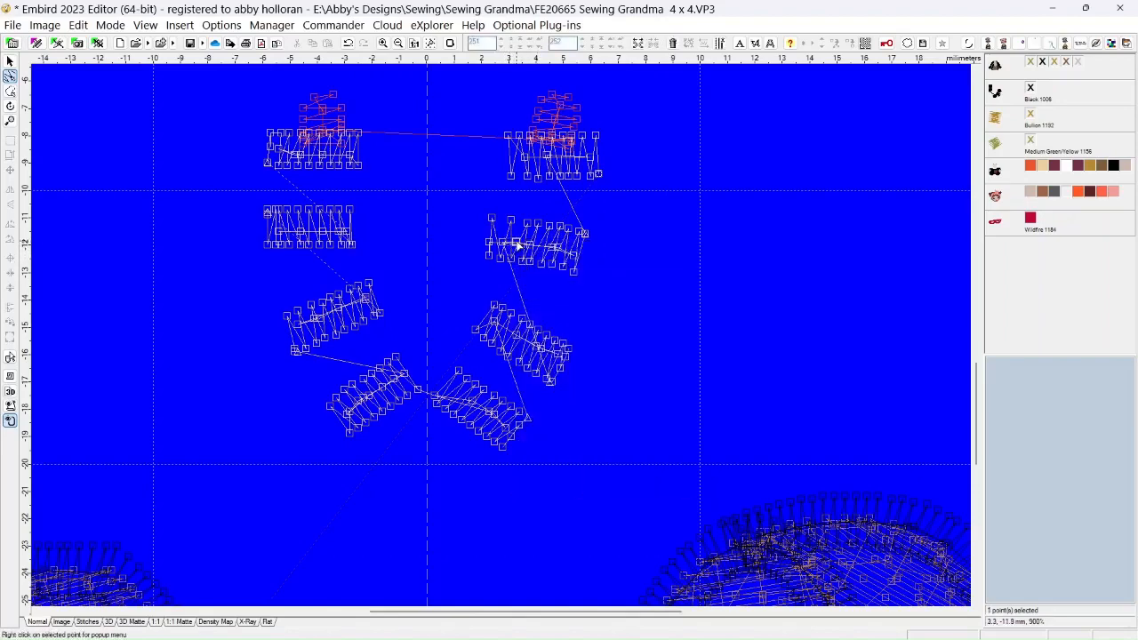
right_click(517, 246)
left_click(533, 292)
Delete the overlapping center-line points around the middle of the second right-hand bead
left_click(529, 251)
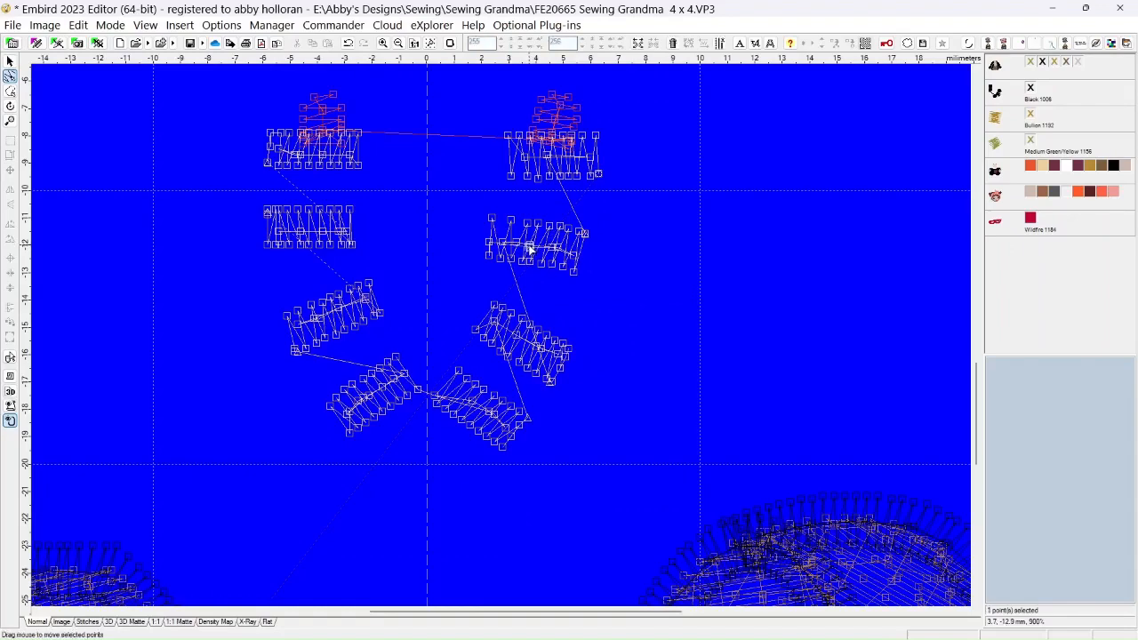
right_click(537, 249)
left_click(533, 293)
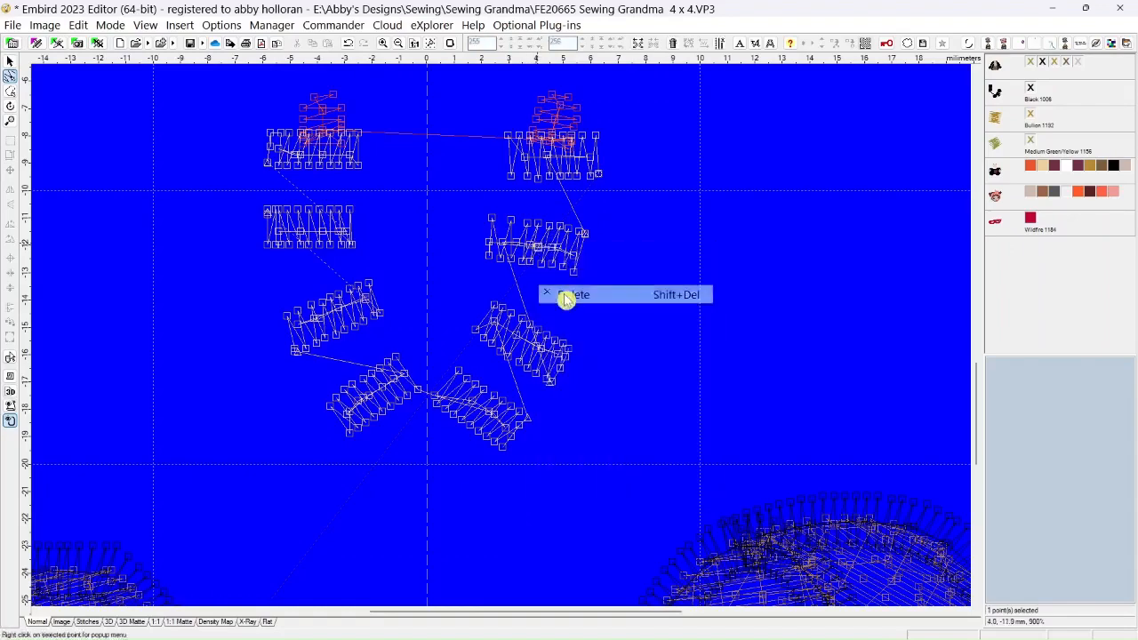
right_click(529, 246)
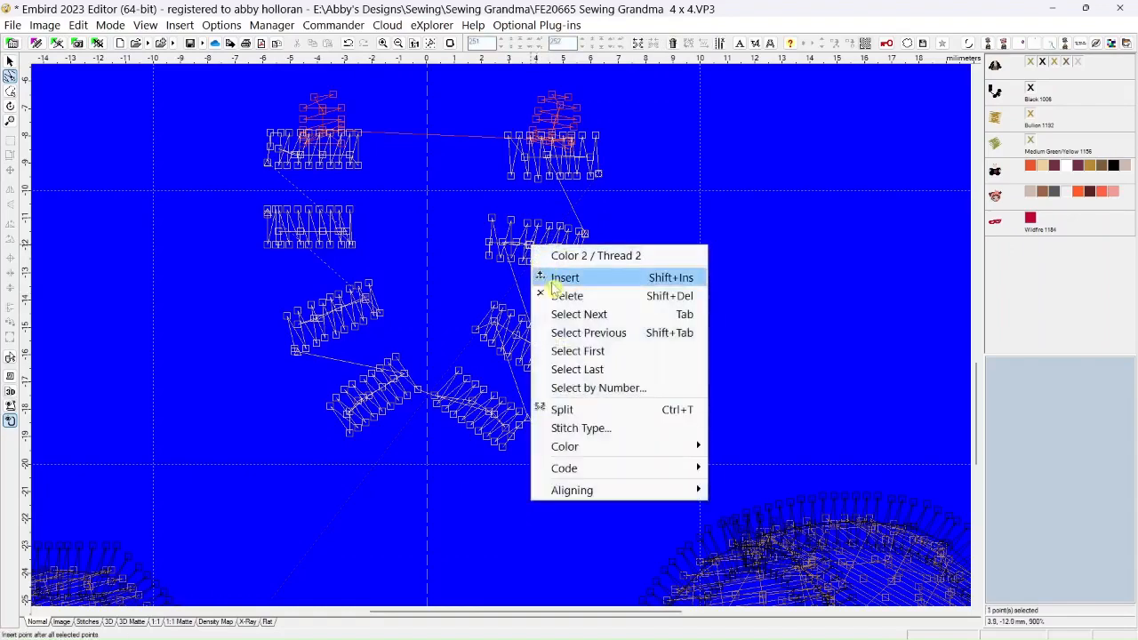
left_click(553, 297)
left_click(548, 254)
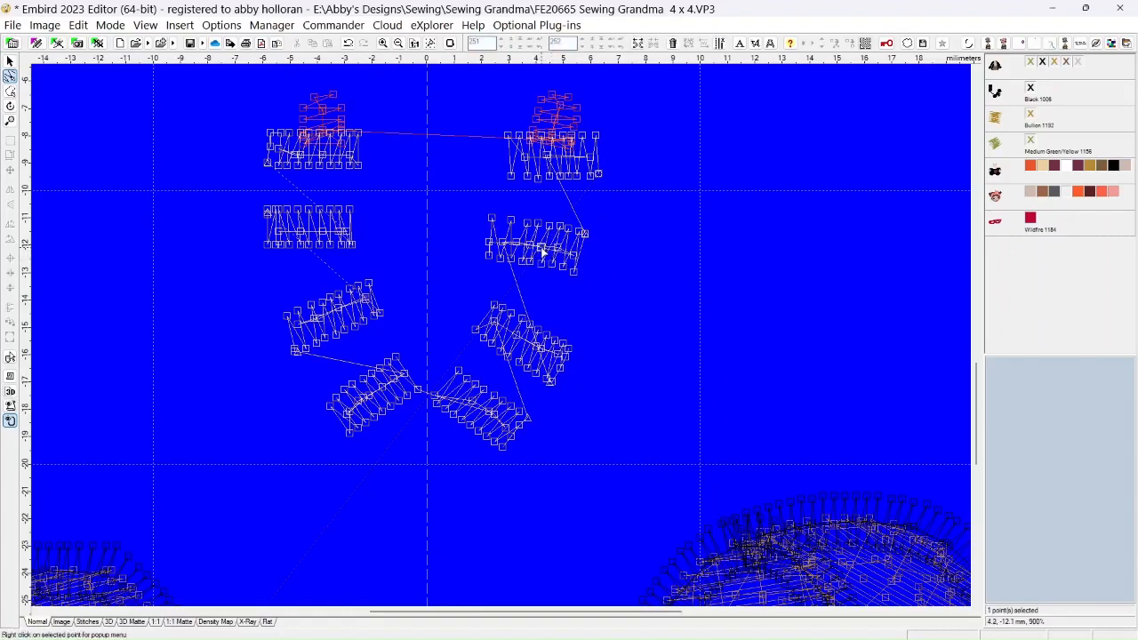
right_click(542, 249)
left_click(566, 299)
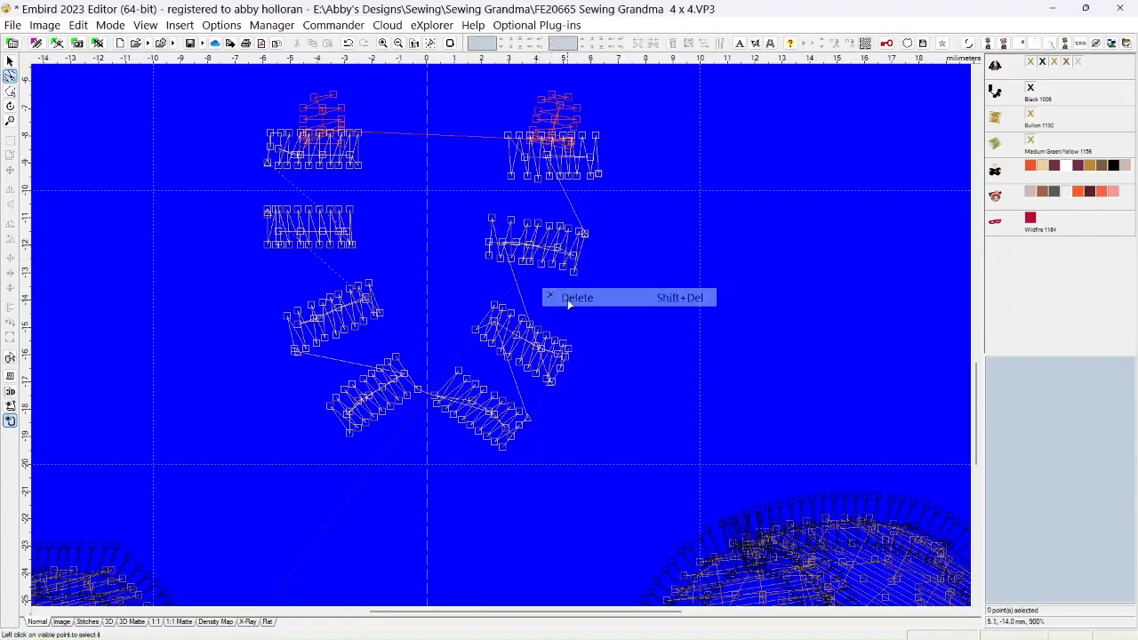
Delete two more overlapping center-line points from the second right-hand bead, one in its right part and one in its left third
left_click(561, 252)
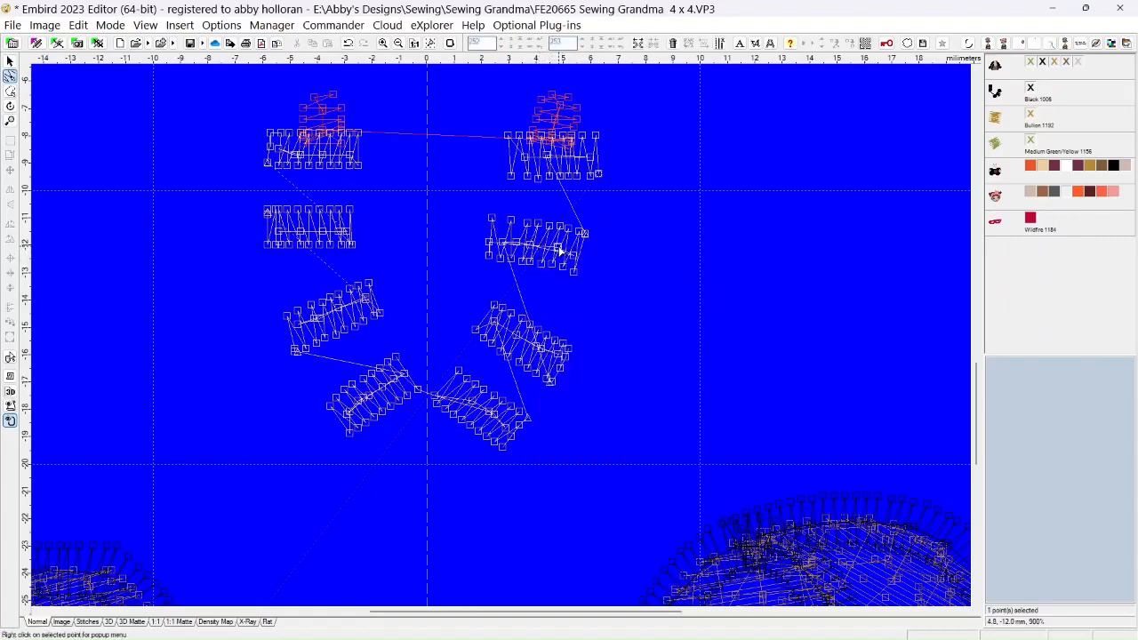
right_click(560, 251)
left_click(579, 299)
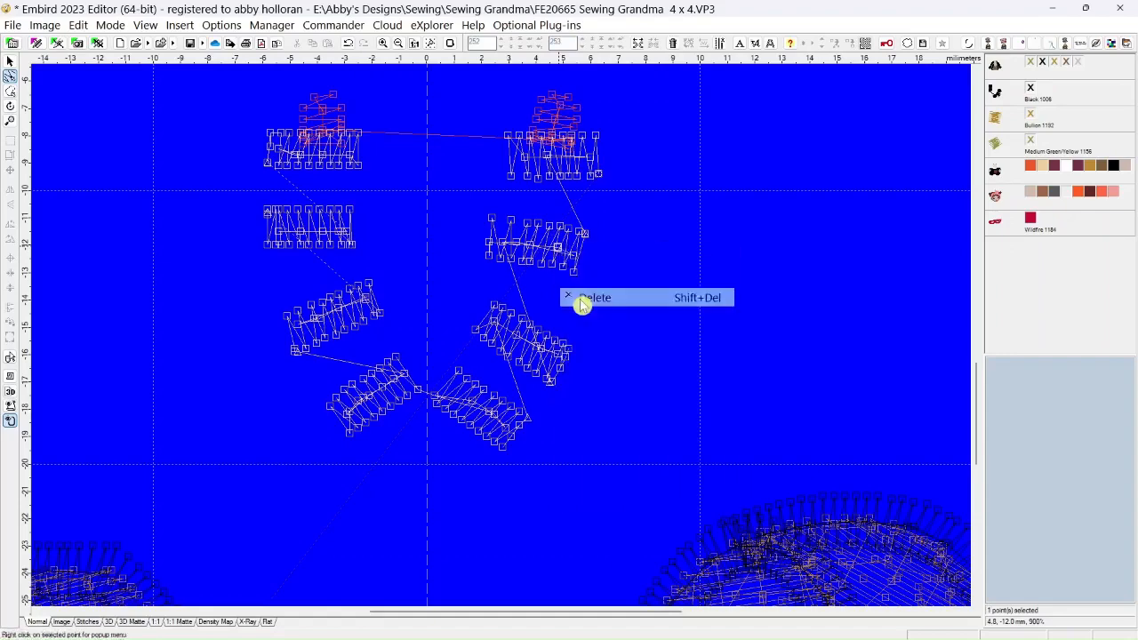
left_click(517, 245)
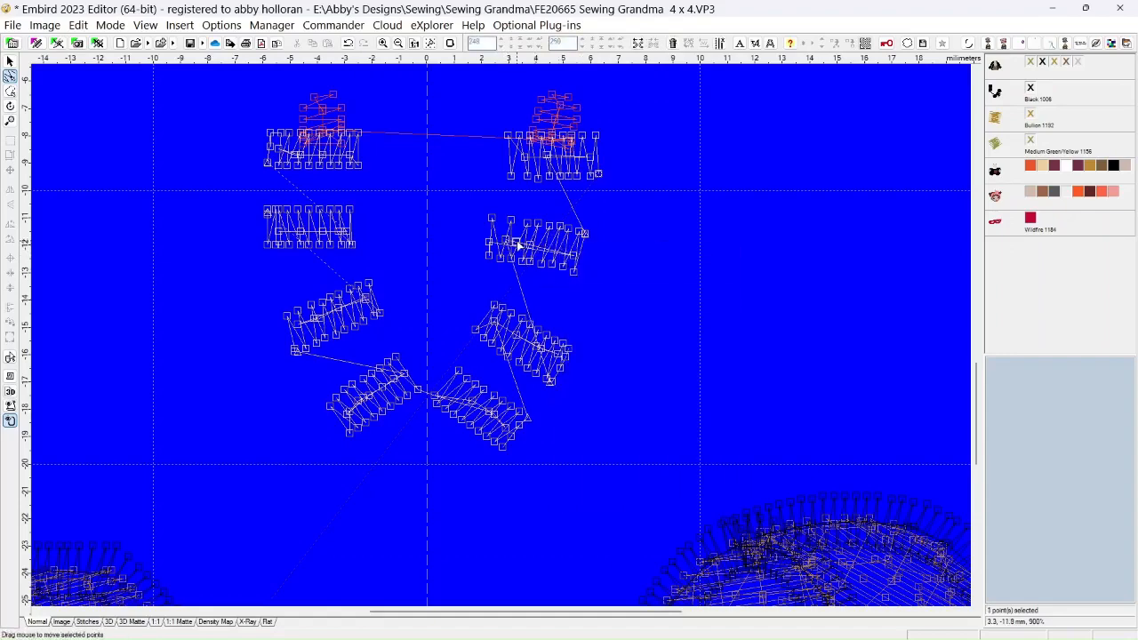
right_click(517, 245)
left_click(530, 294)
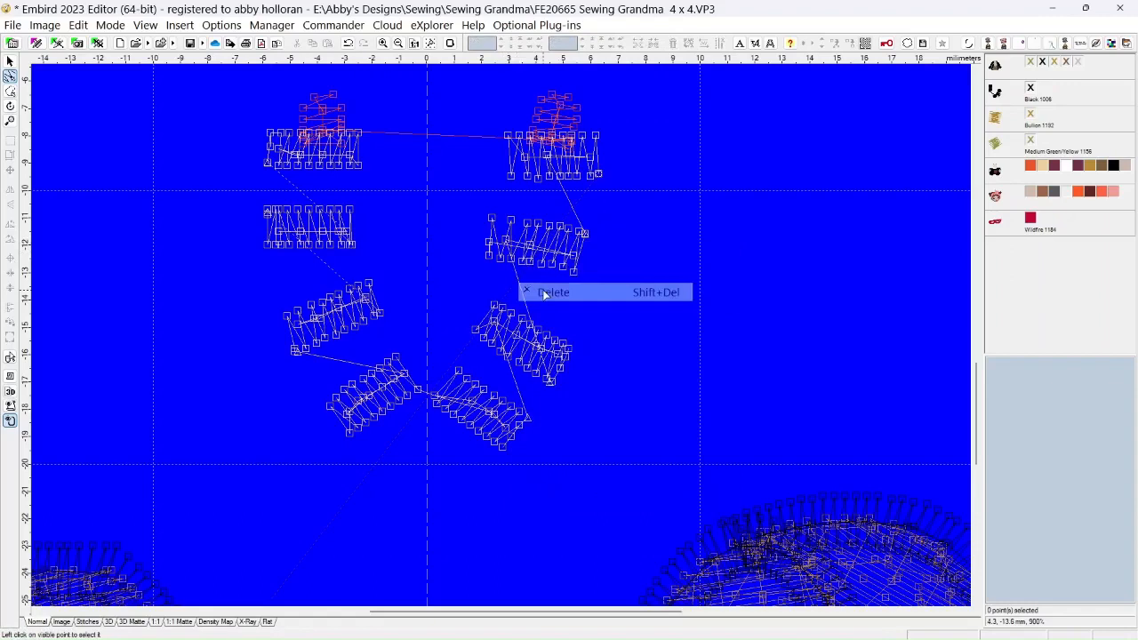
Change the second right-hand bead's leftmost center-line stitch, leading to the bead below, to Floating stitch (jump) without tie on/off stitches or trimming code
right_click(506, 244)
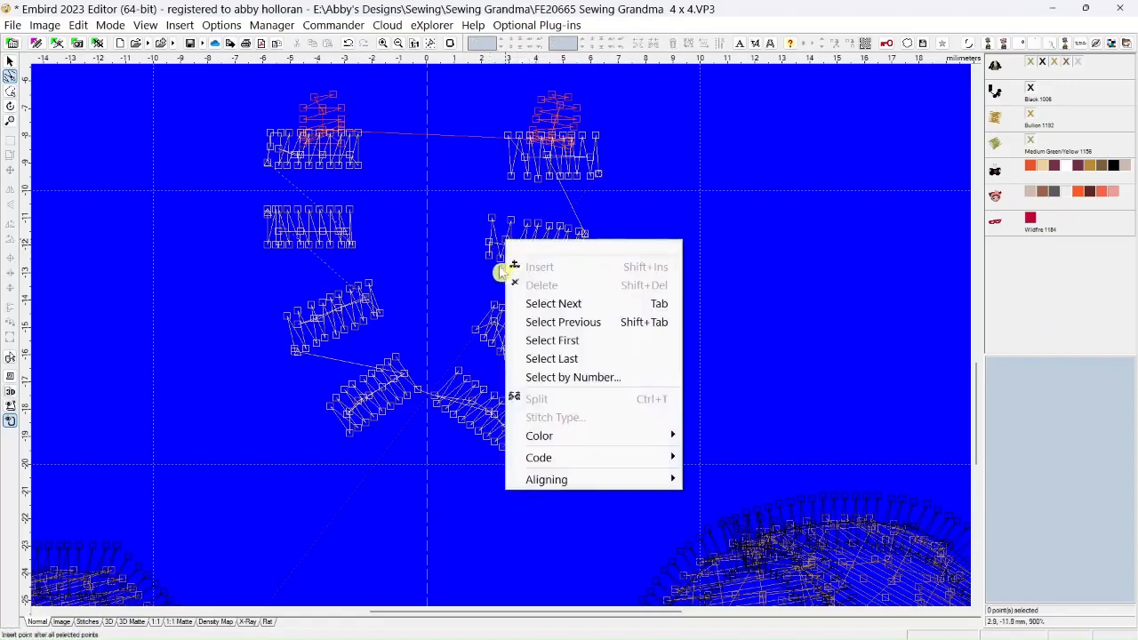
left_click(458, 258)
left_click(507, 244)
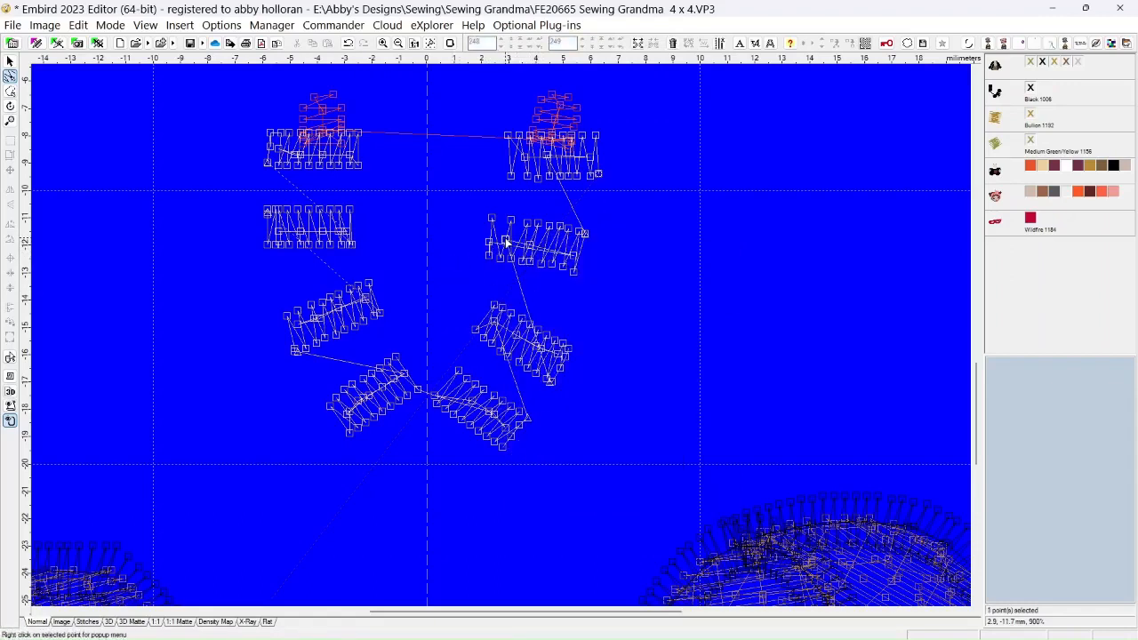
right_click(507, 244)
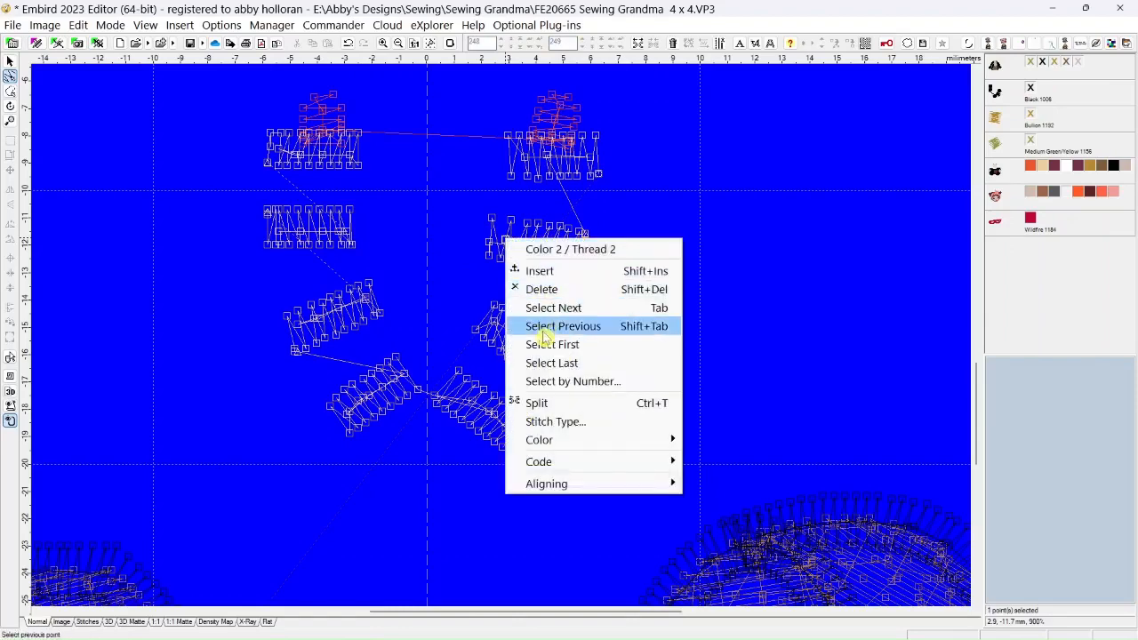
left_click(544, 422)
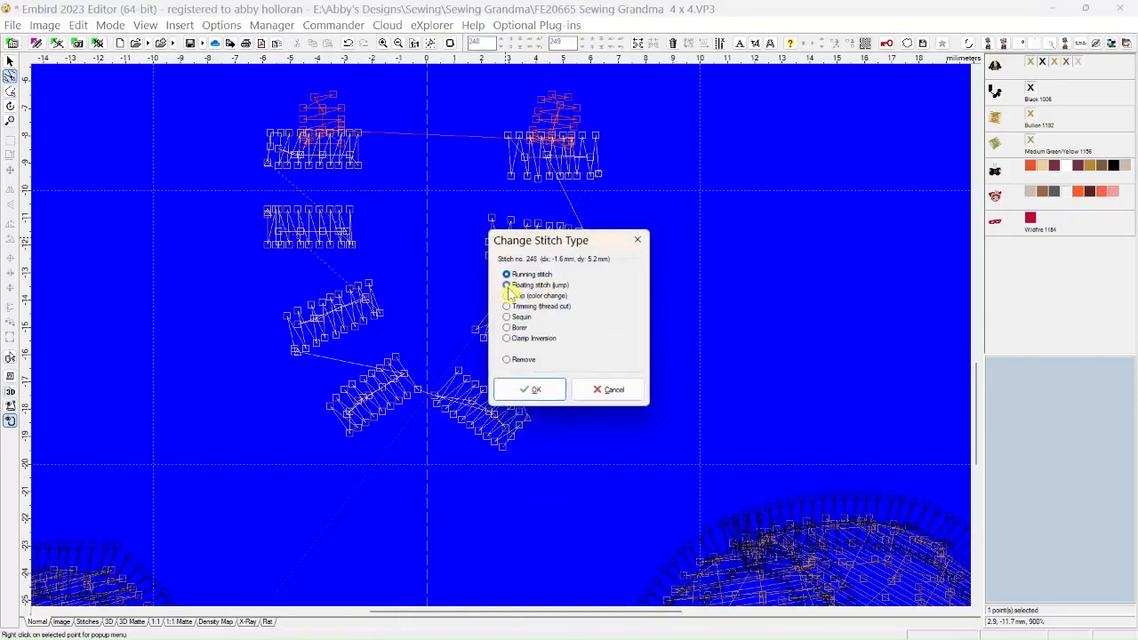
left_click(507, 284)
left_click(531, 389)
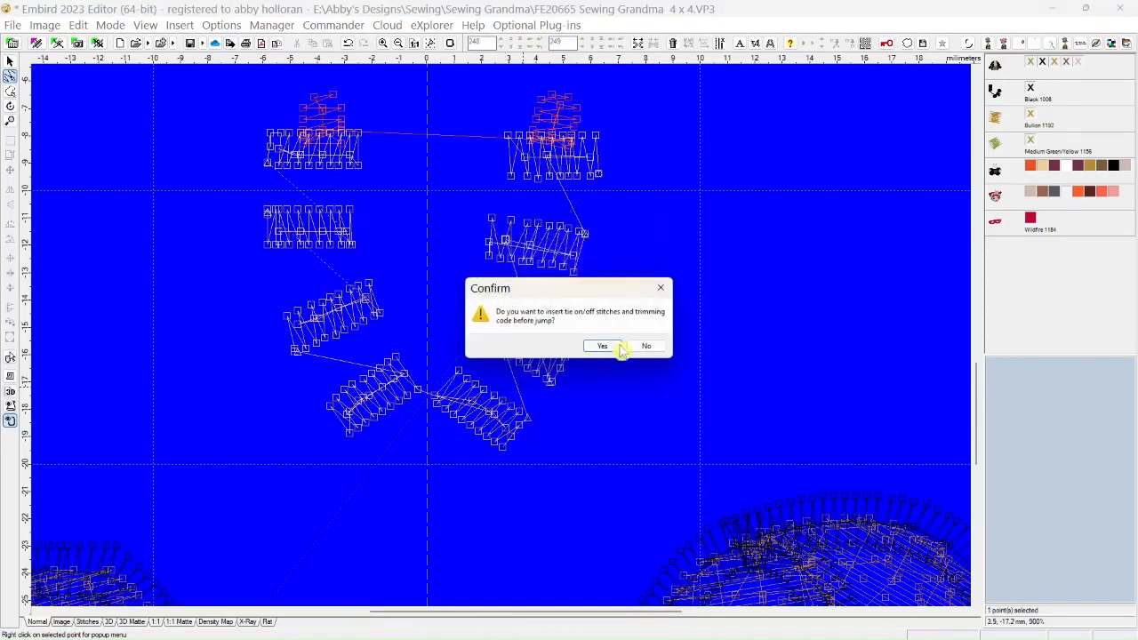
left_click(648, 345)
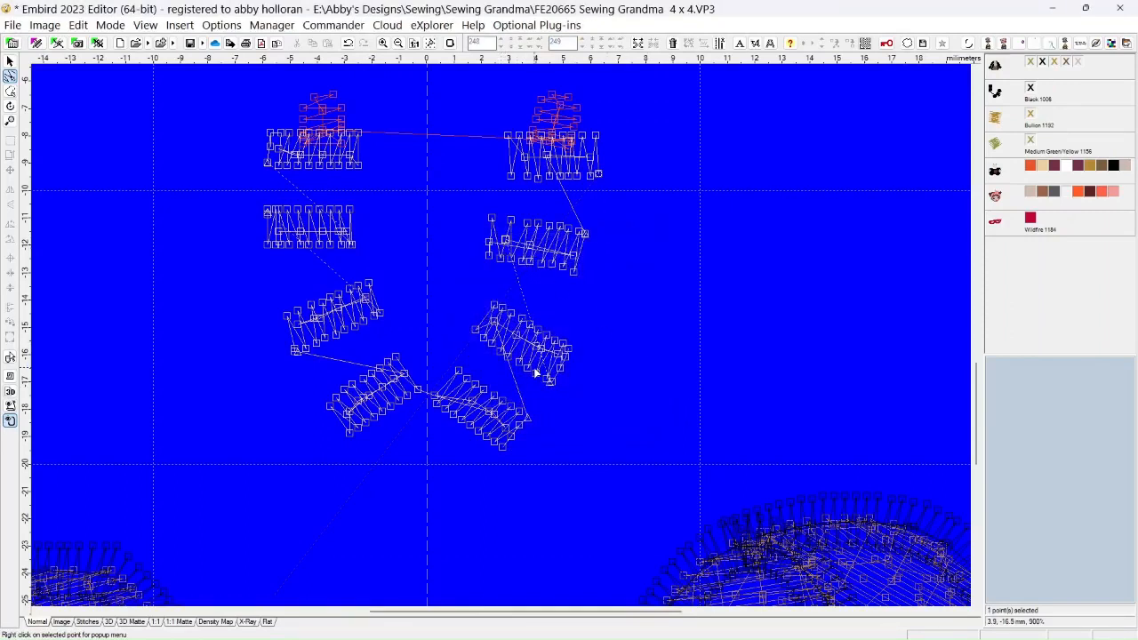
Delete the overlapping center-line points in the upper left part of the third right-hand bead
left_click(499, 327)
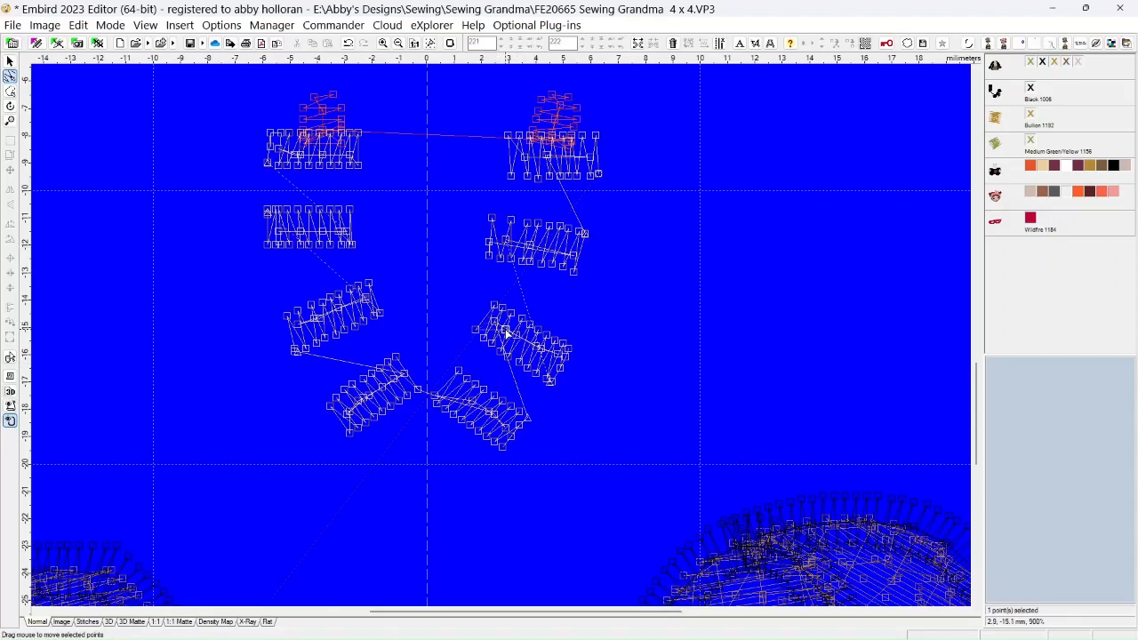
right_click(504, 330)
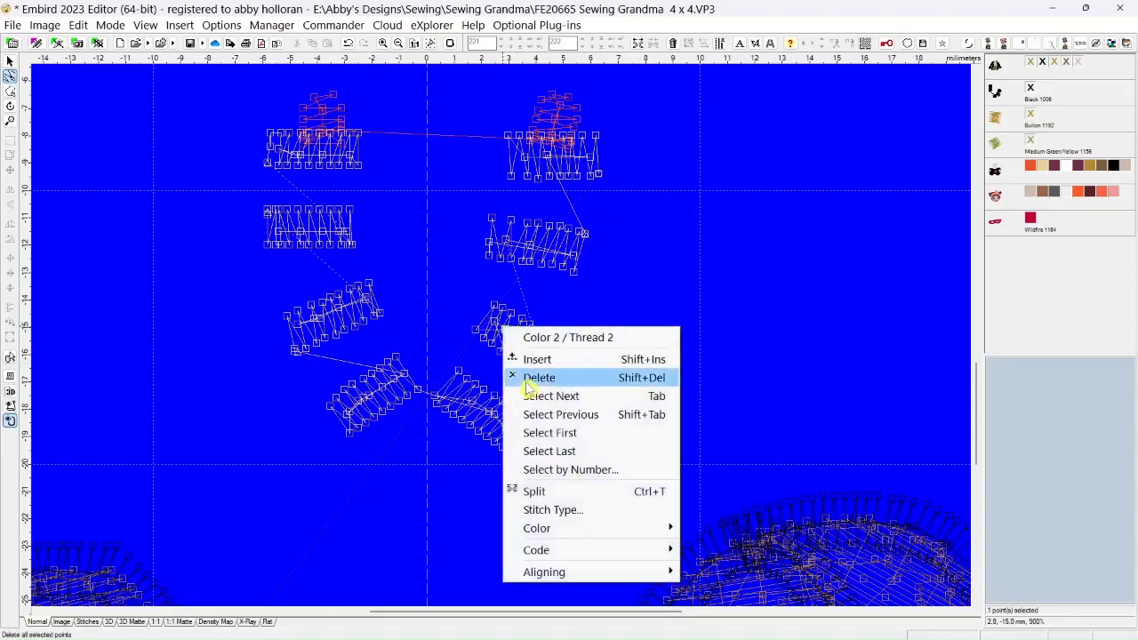
left_click(514, 376)
left_click(498, 328)
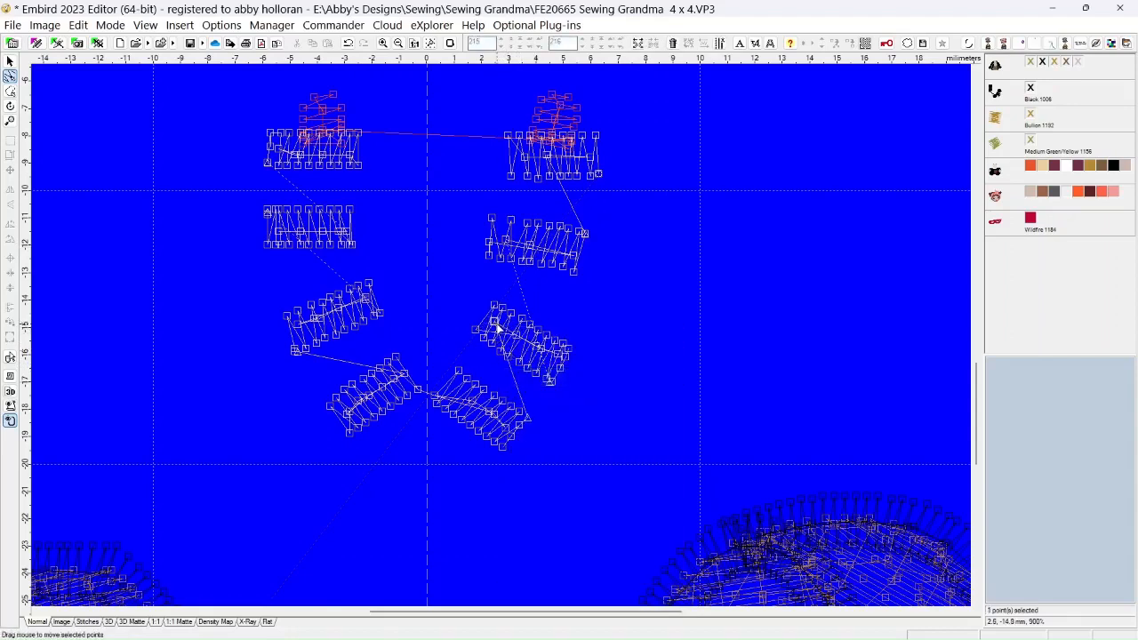
right_click(504, 336)
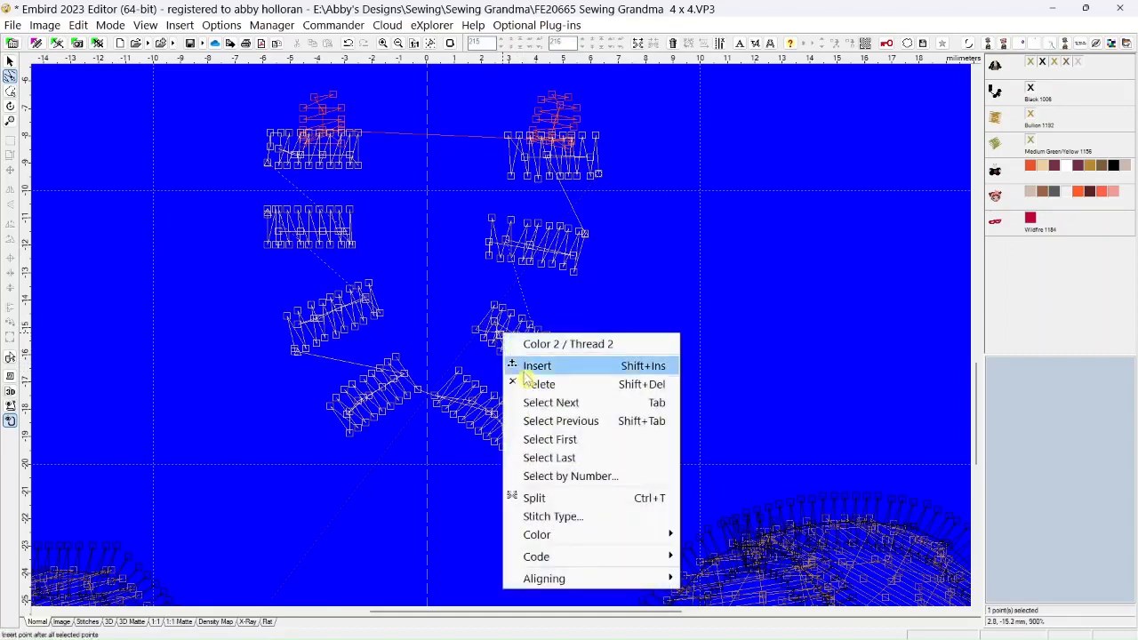
left_click(523, 381)
right_click(516, 337)
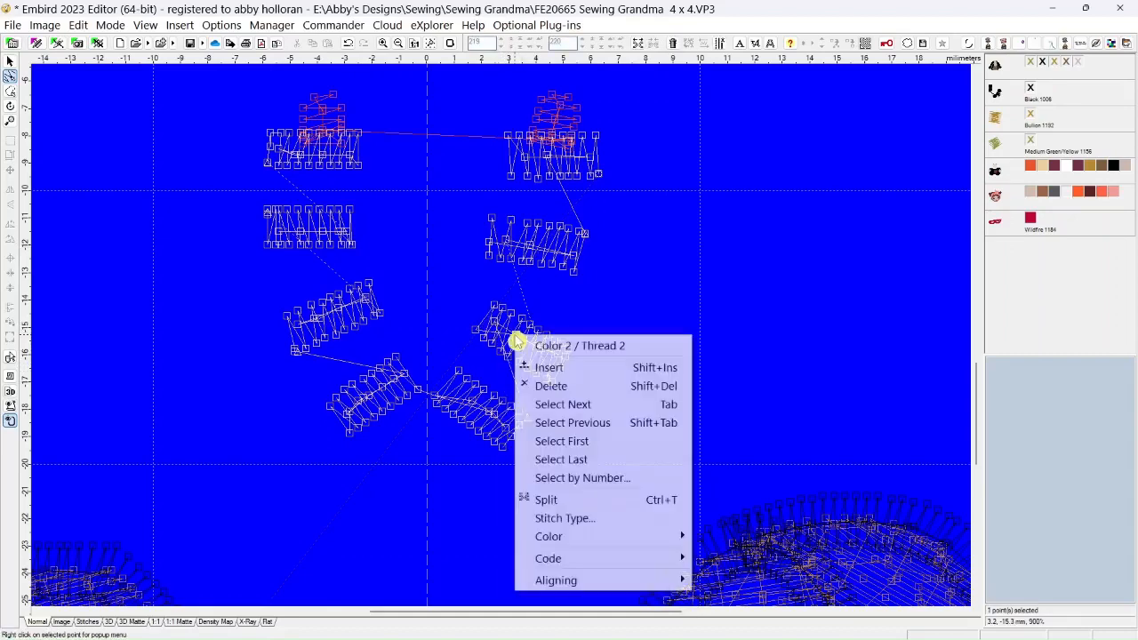
left_click(528, 386)
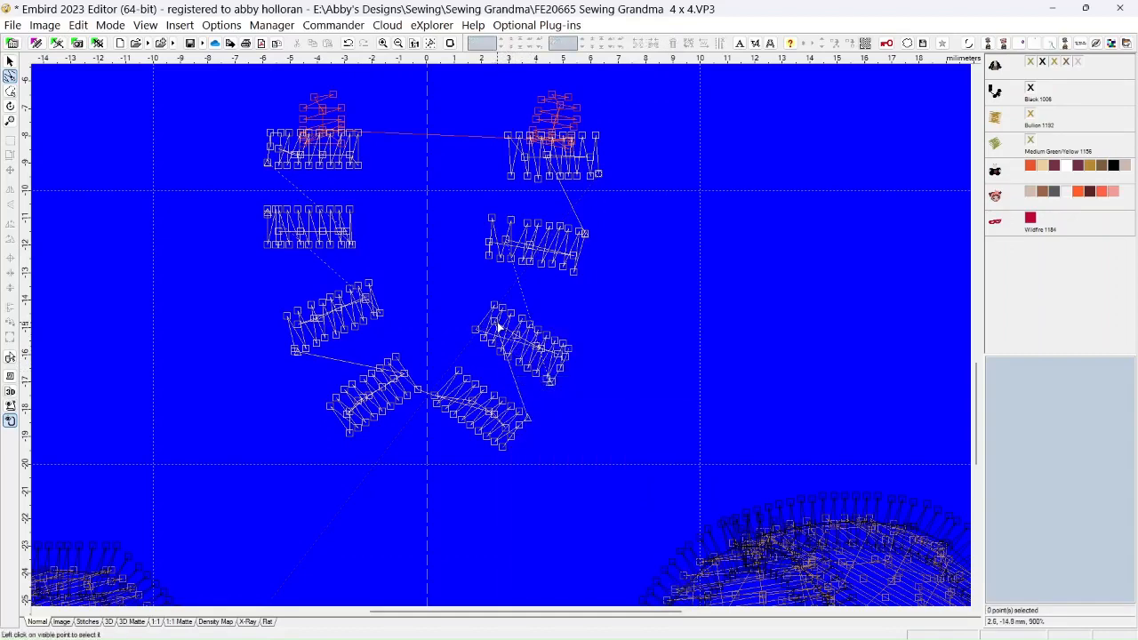
Change the third right-hand bead's upper left center-line stitch to Floating stitch (jump), omitting tie on/off stitches and trimming code
left_click(500, 329)
left_click_drag(497, 323, 499, 325)
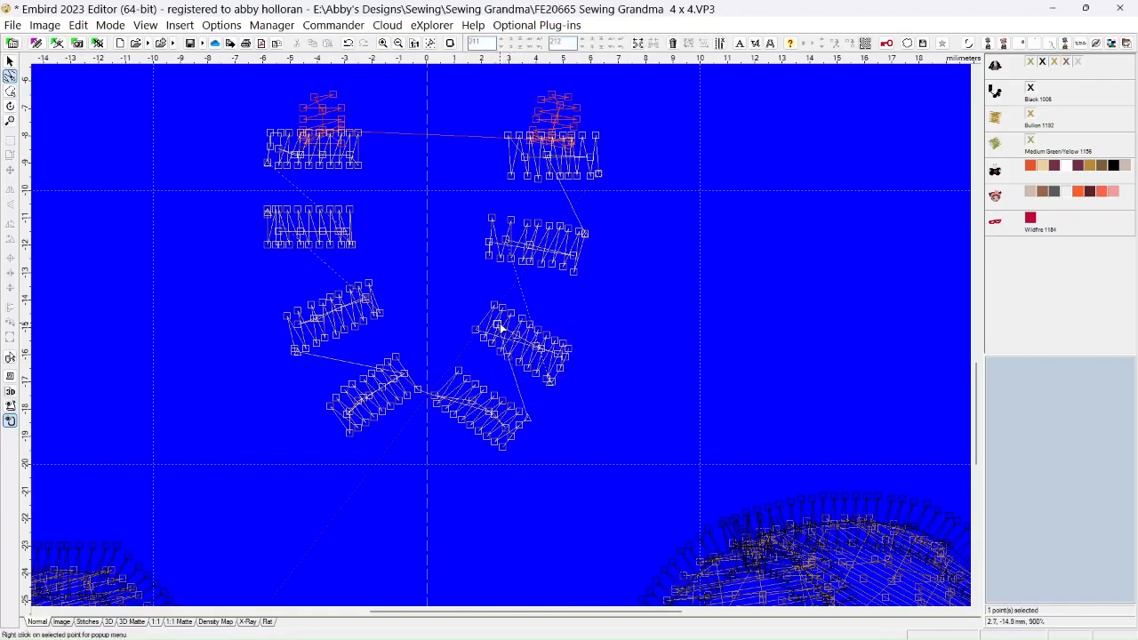
right_click(499, 328)
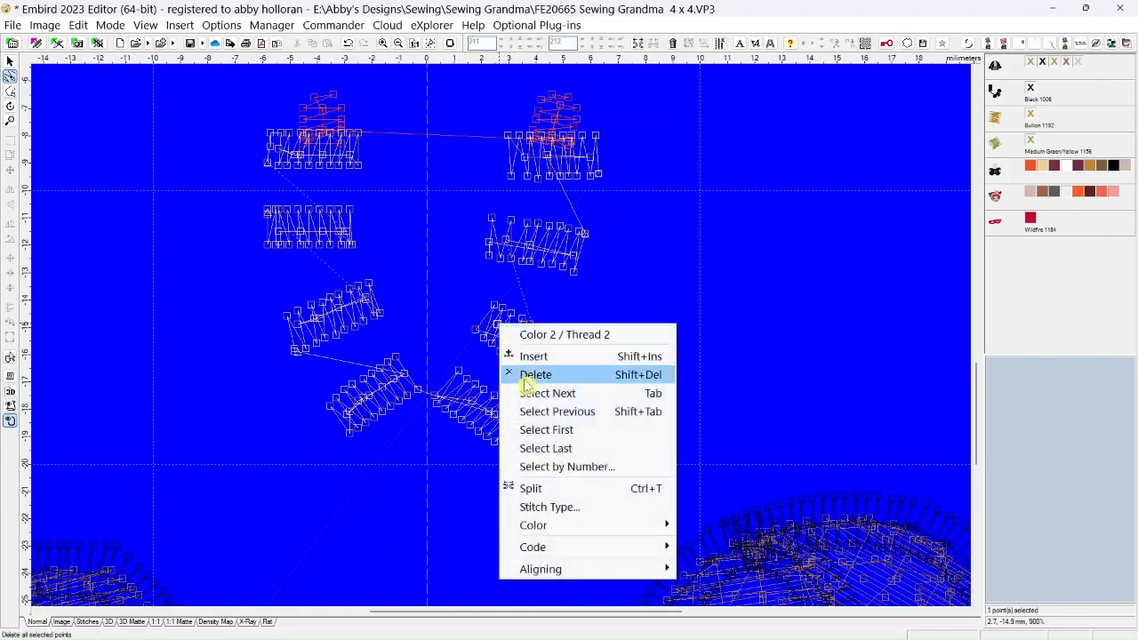
left_click(532, 507)
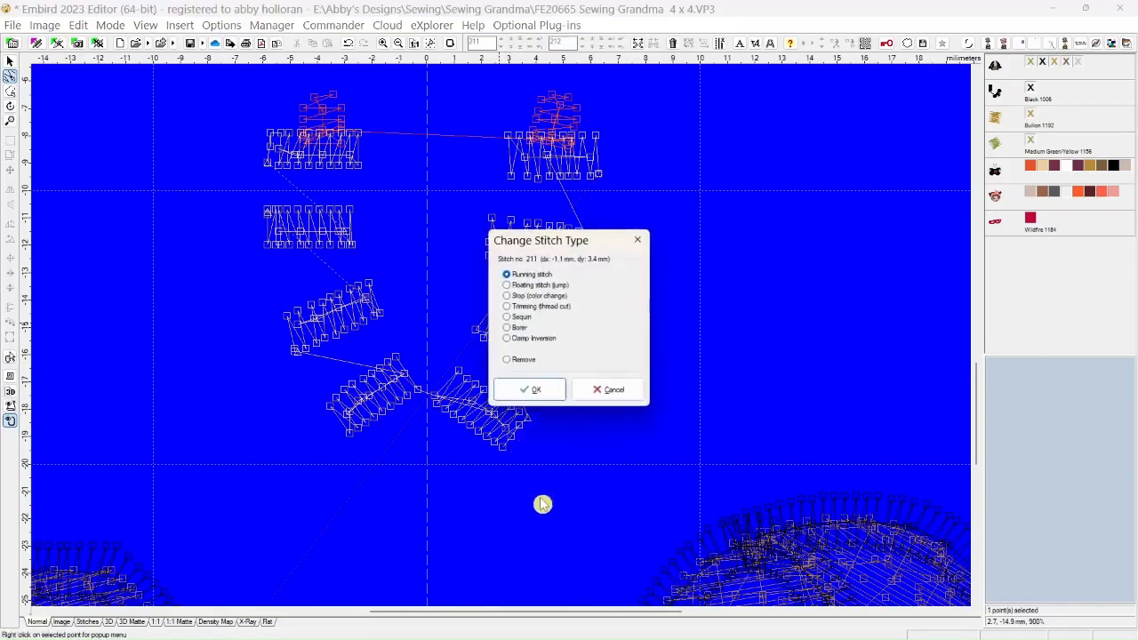
left_click(506, 285)
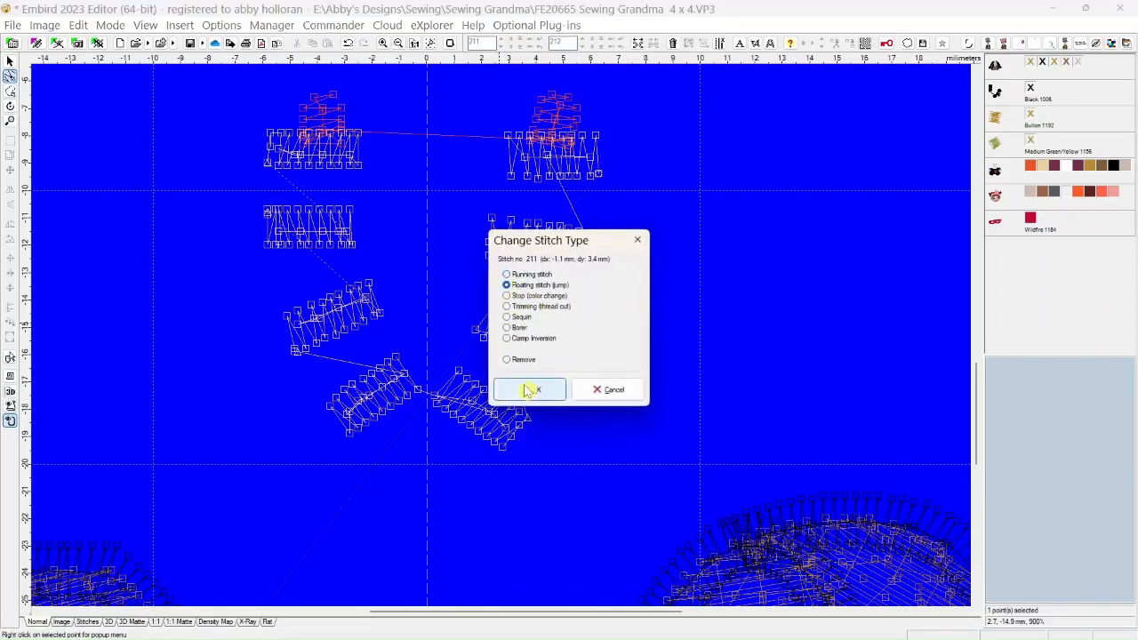
left_click(528, 388)
left_click(644, 347)
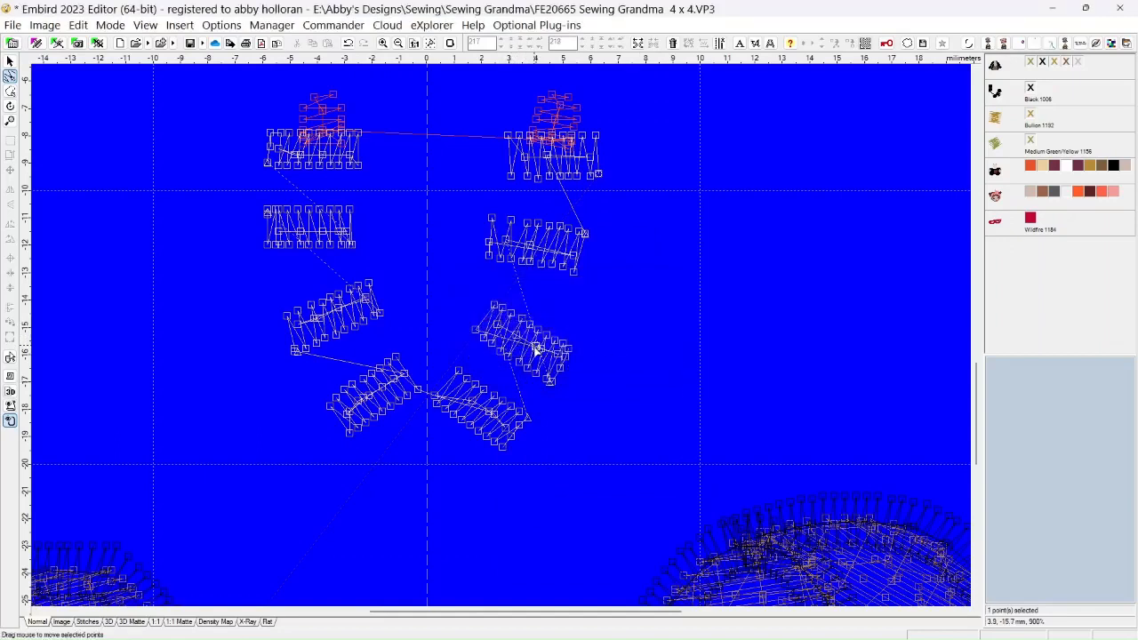
Delete the overlapping center-line points along the middle and lower right part of the third right-hand bead
right_click(534, 346)
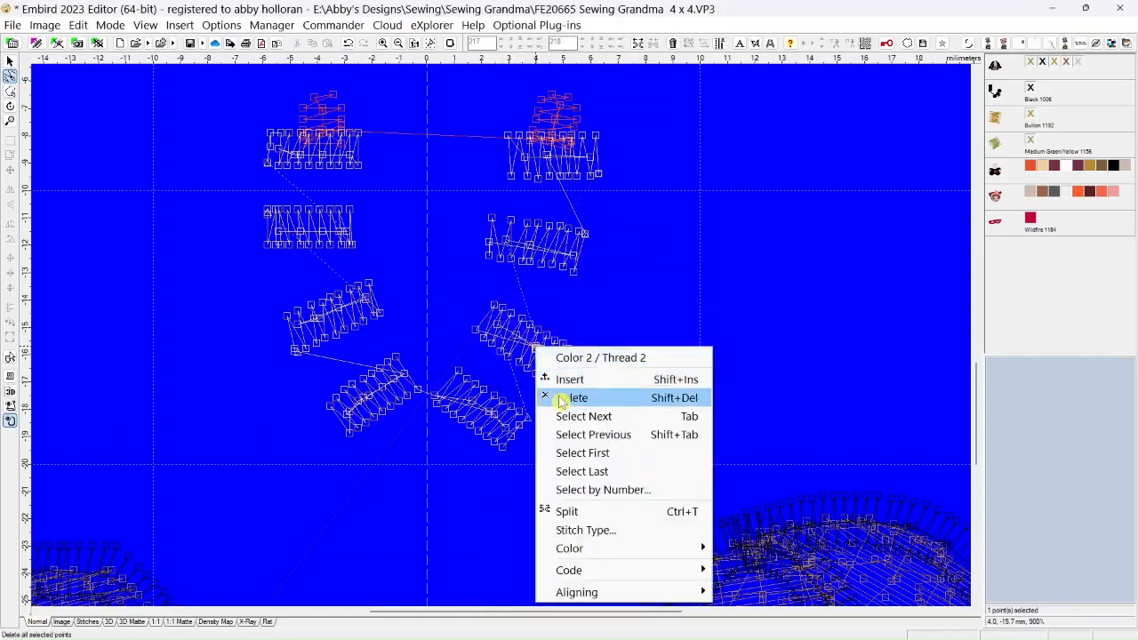
left_click(553, 395)
left_click(556, 357)
right_click(557, 357)
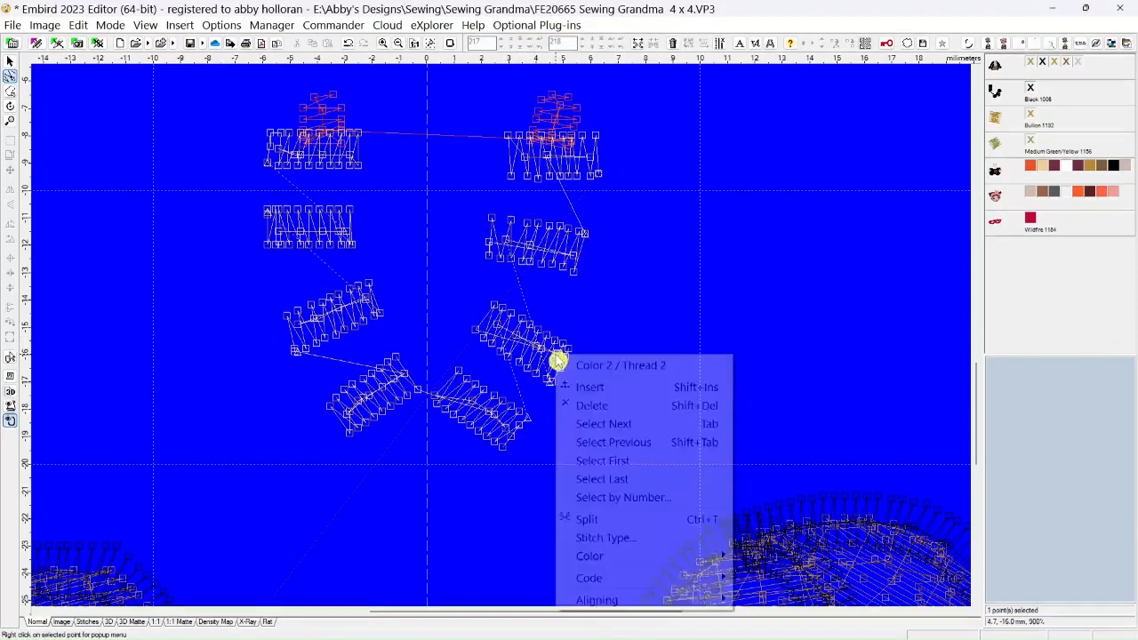
left_click(579, 406)
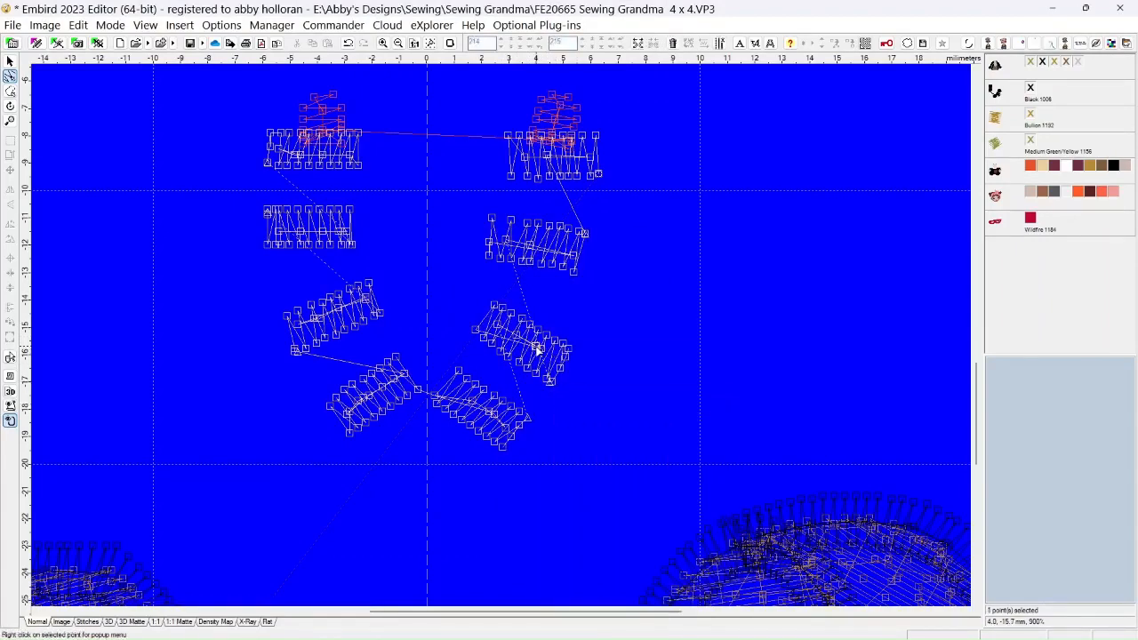
right_click(536, 349)
left_click(556, 397)
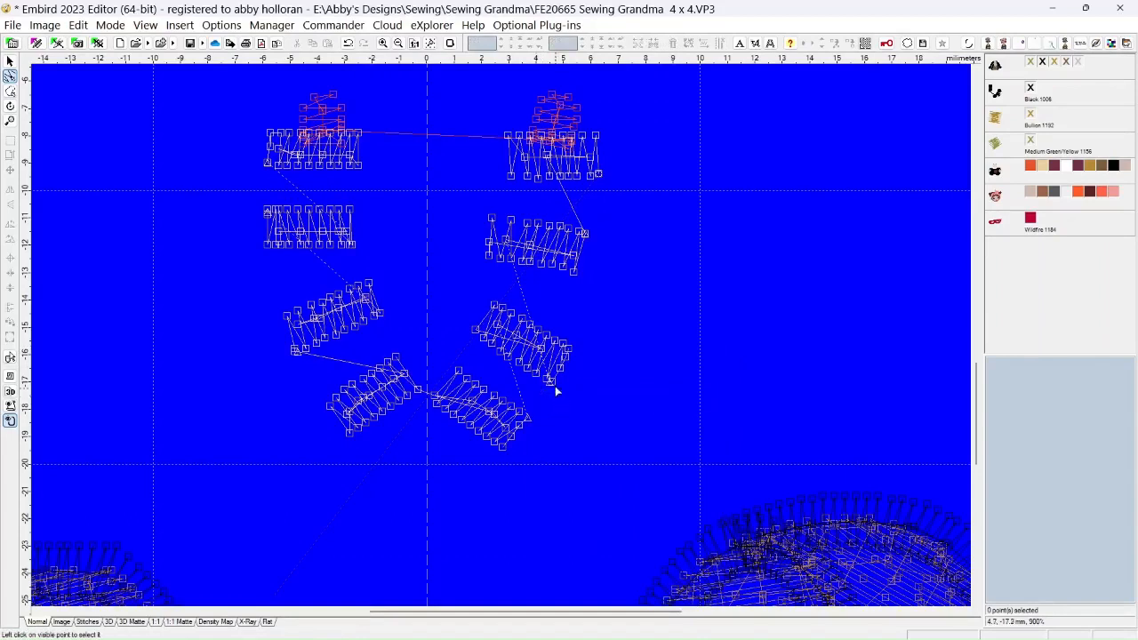
left_click(543, 352)
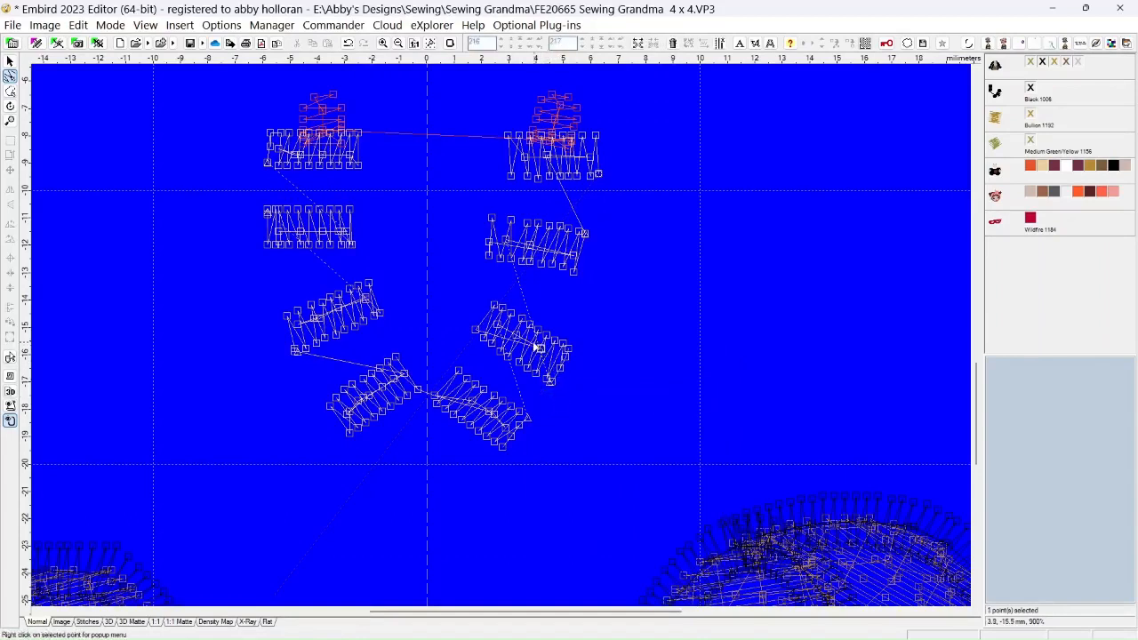
right_click(520, 333)
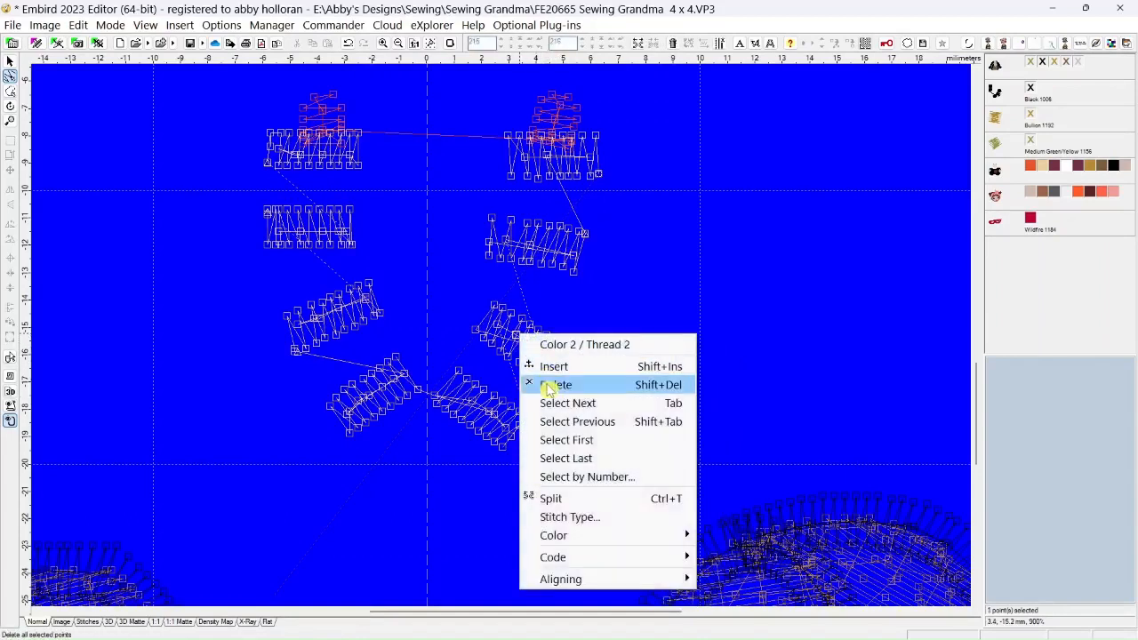
left_click(551, 384)
Delete two overlapping center-line points from the lowest right-hand bead, one in its right half and one near its middle
scroll(476, 421, "up", 3)
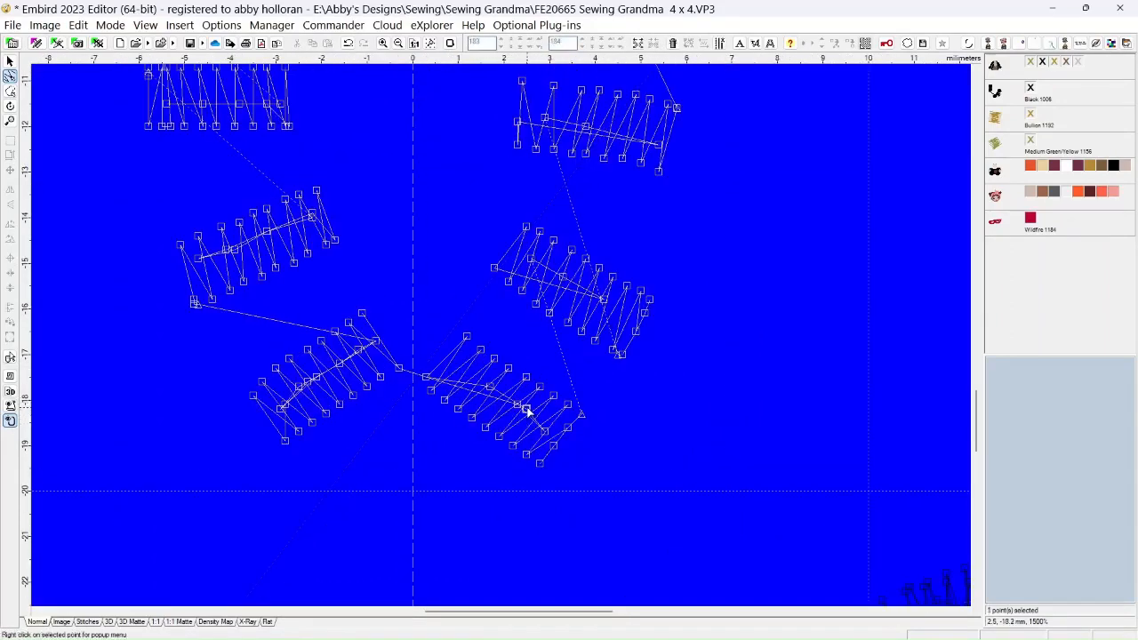
right_click(526, 407)
left_click(563, 206)
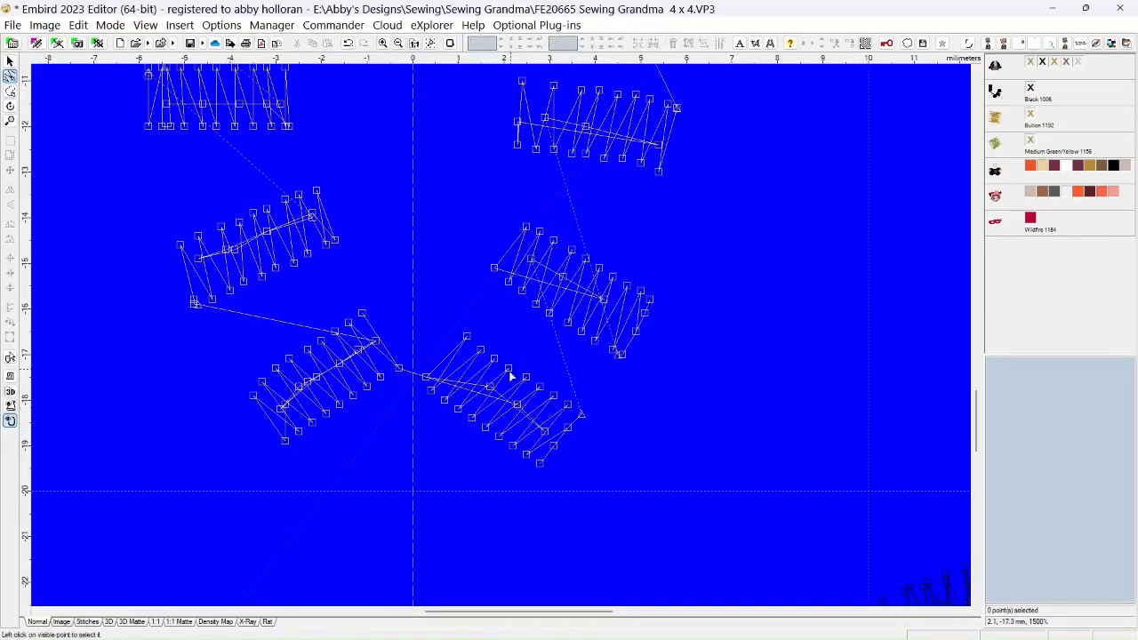
right_click(491, 392)
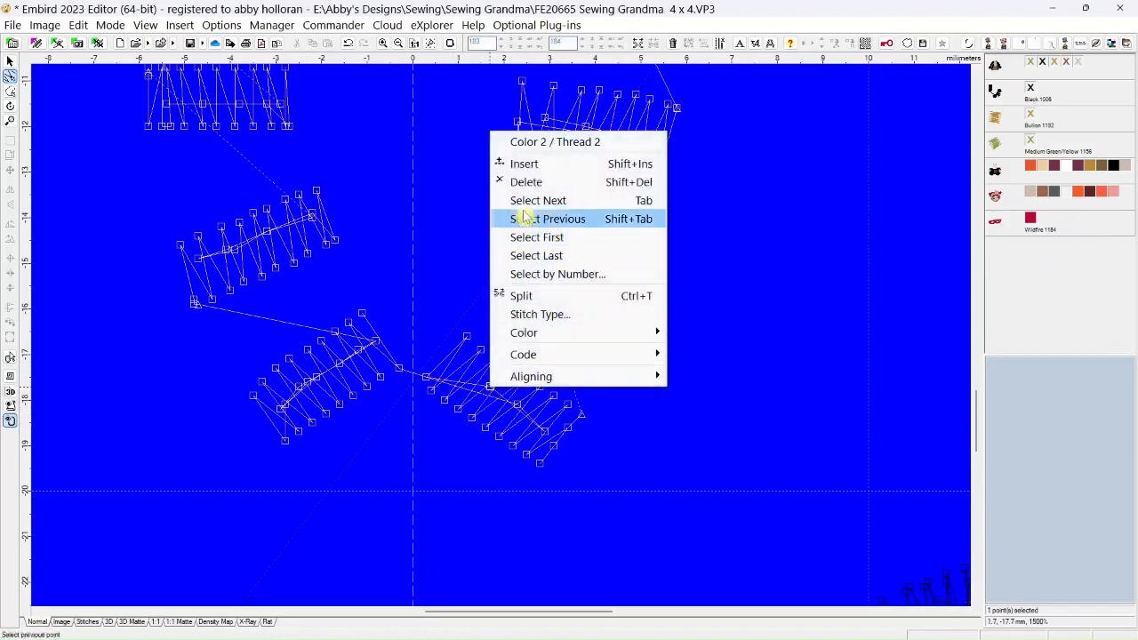
left_click(524, 183)
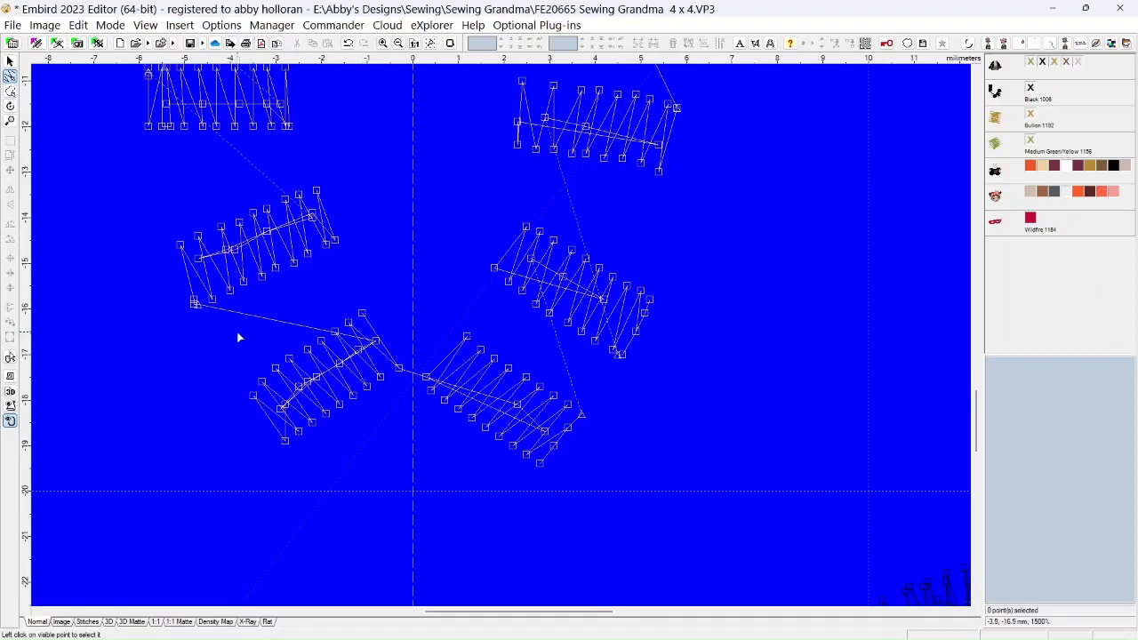
Delete the extra point at the lowest left-hand bead's upper right corner and an overlapping center-line point in its left half
left_click(375, 334)
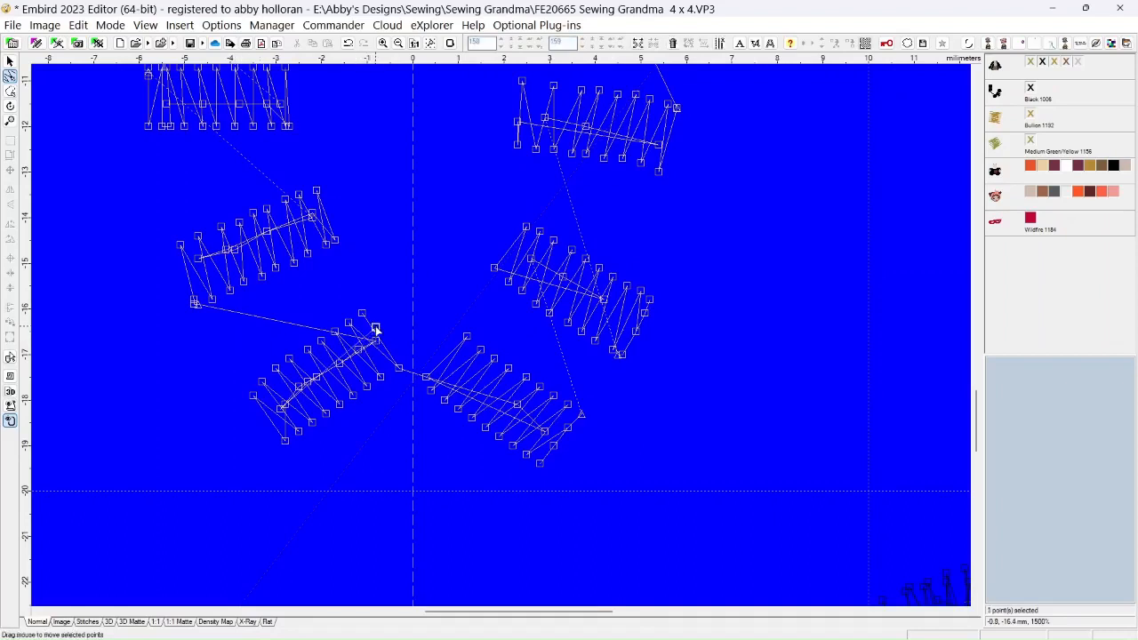
left_click_drag(376, 330, 367, 329)
right_click(367, 329)
left_click(377, 376)
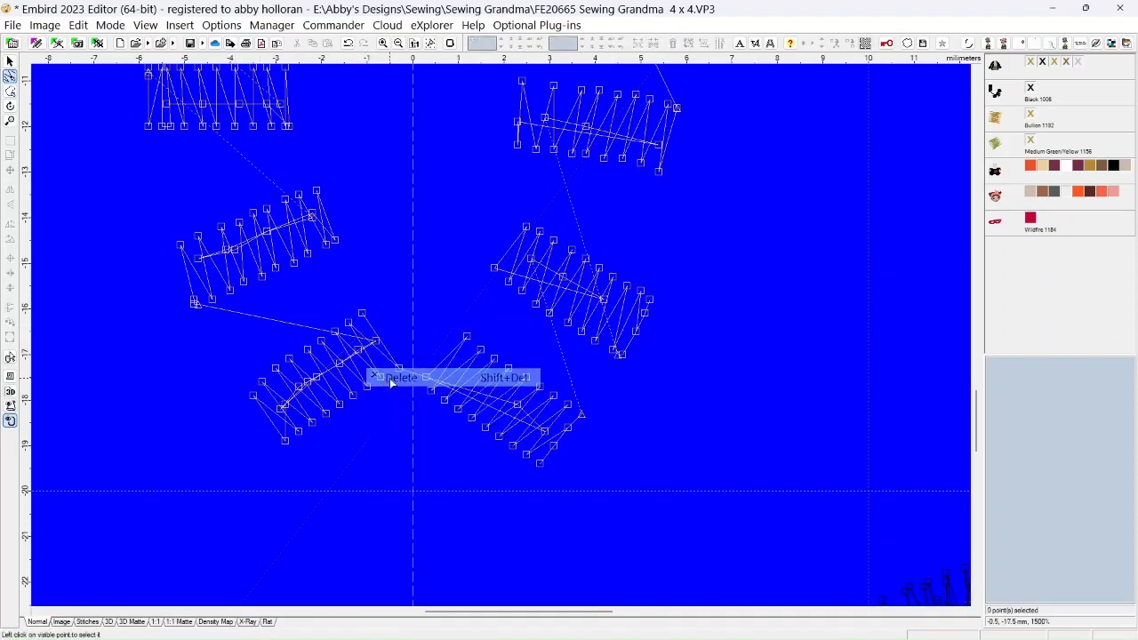
left_click(300, 386)
right_click(299, 384)
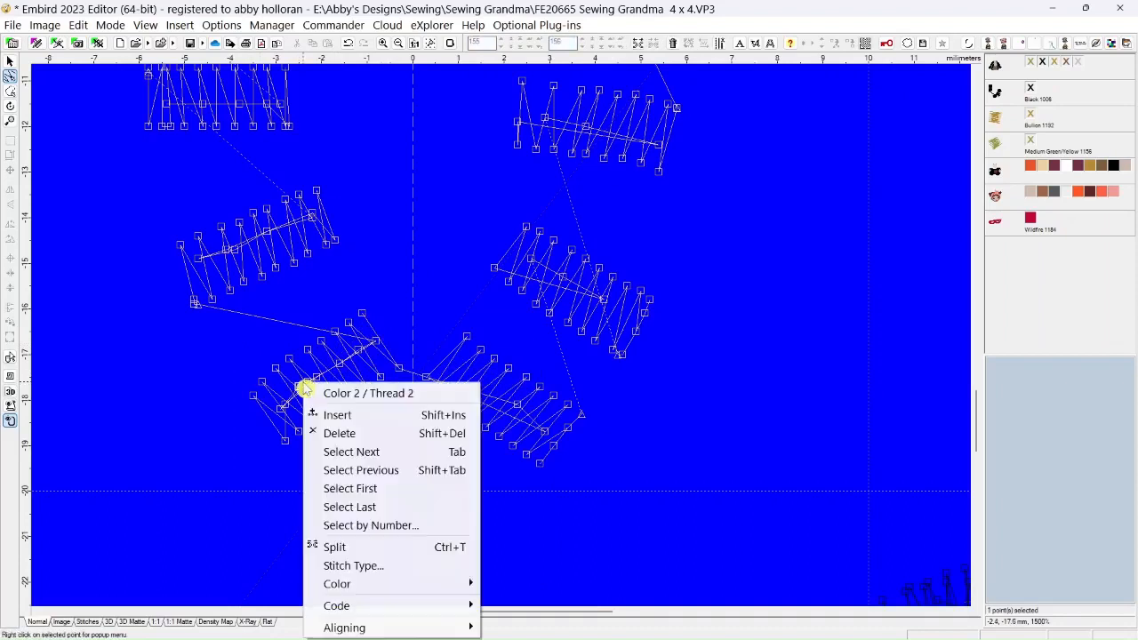
left_click(332, 434)
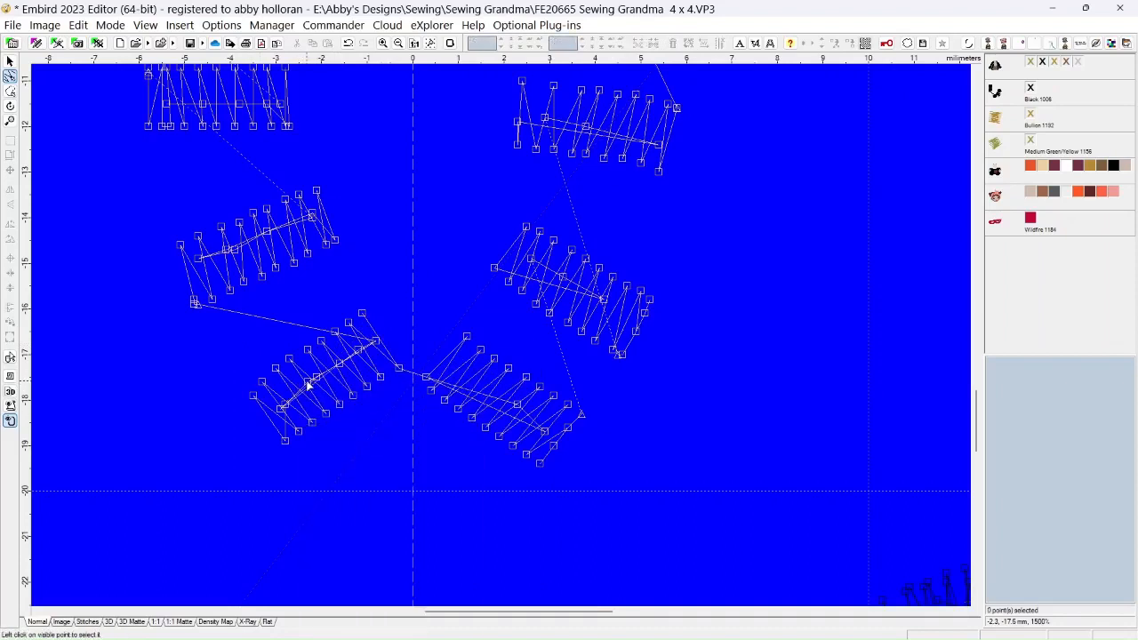
Delete four overlapping center-line points from the lowest left-hand bead, two near its middle and two in its right half
right_click(307, 382)
left_click(317, 429)
right_click(312, 378)
left_click(341, 425)
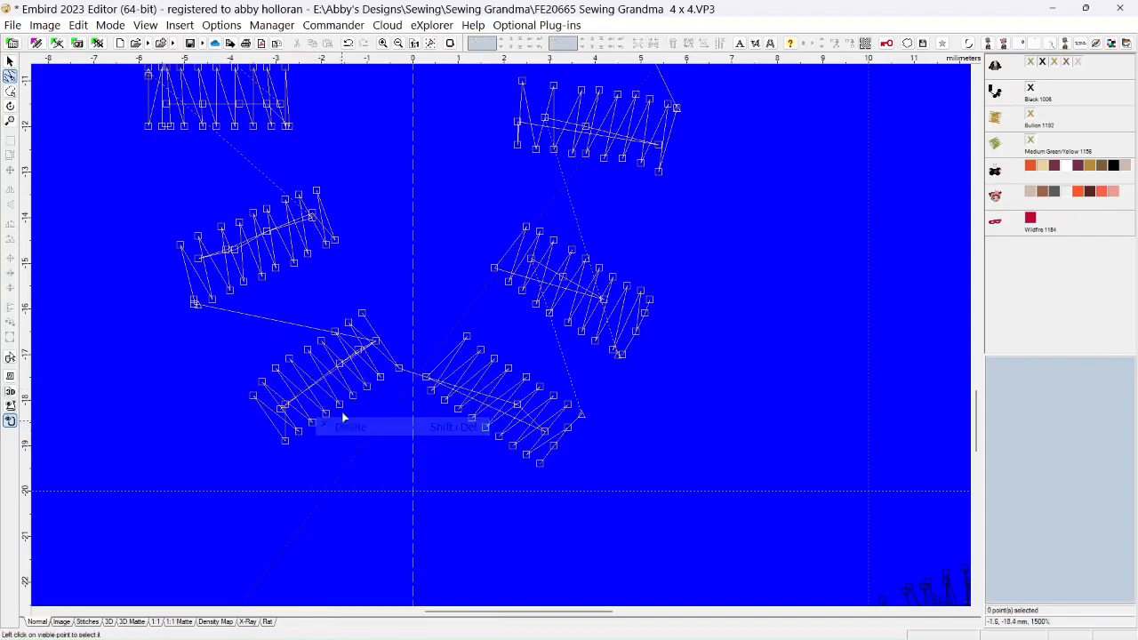
left_click(359, 352)
right_click(358, 354)
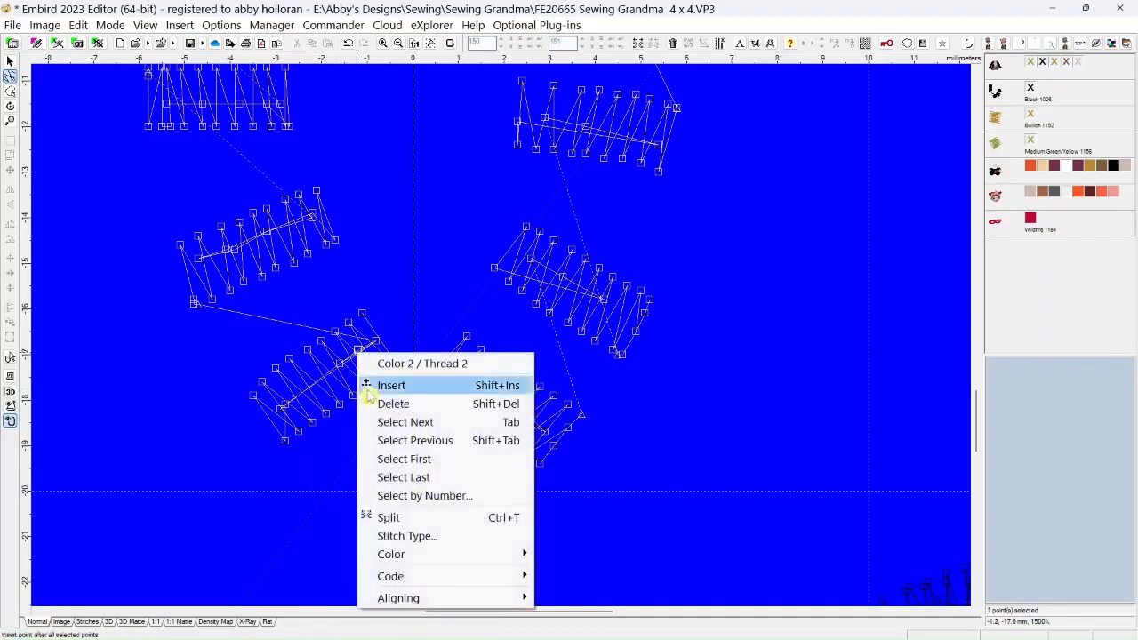
left_click(378, 405)
left_click(360, 354)
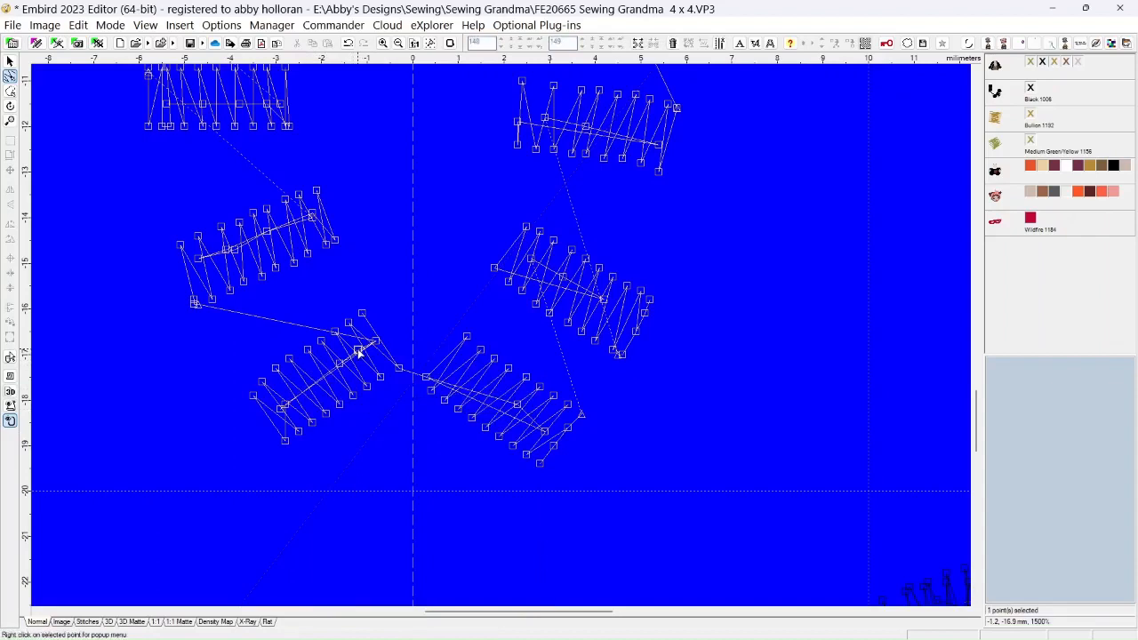
right_click(360, 354)
left_click(382, 399)
Delete the two overlapping points at the upper right end of the lowest left-hand bead's center line
left_click(375, 339)
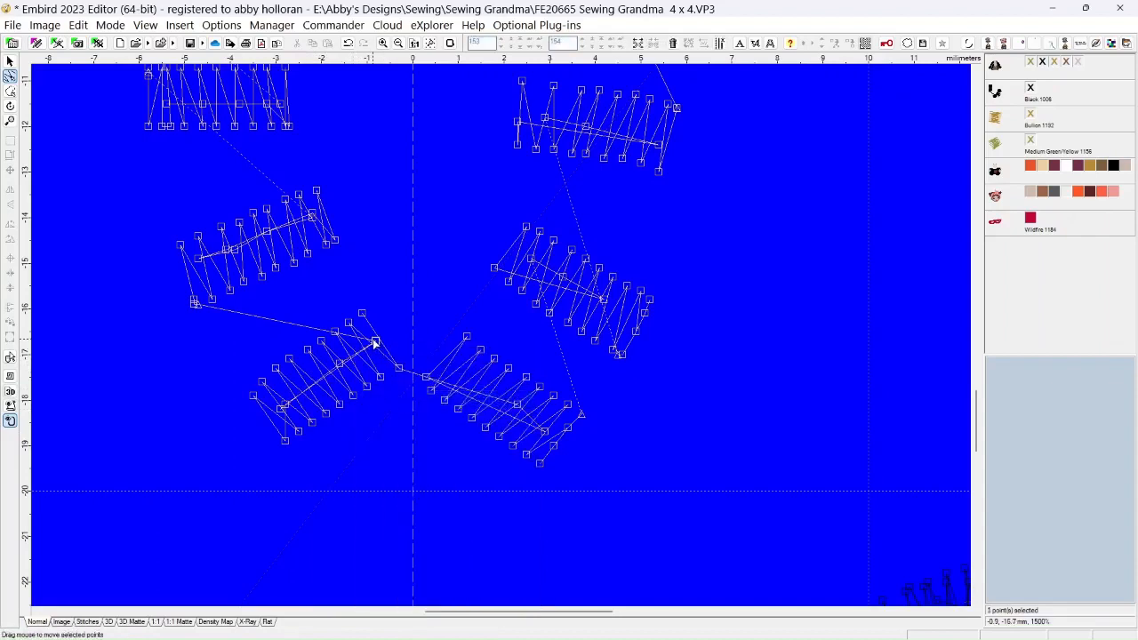
right_click(378, 365)
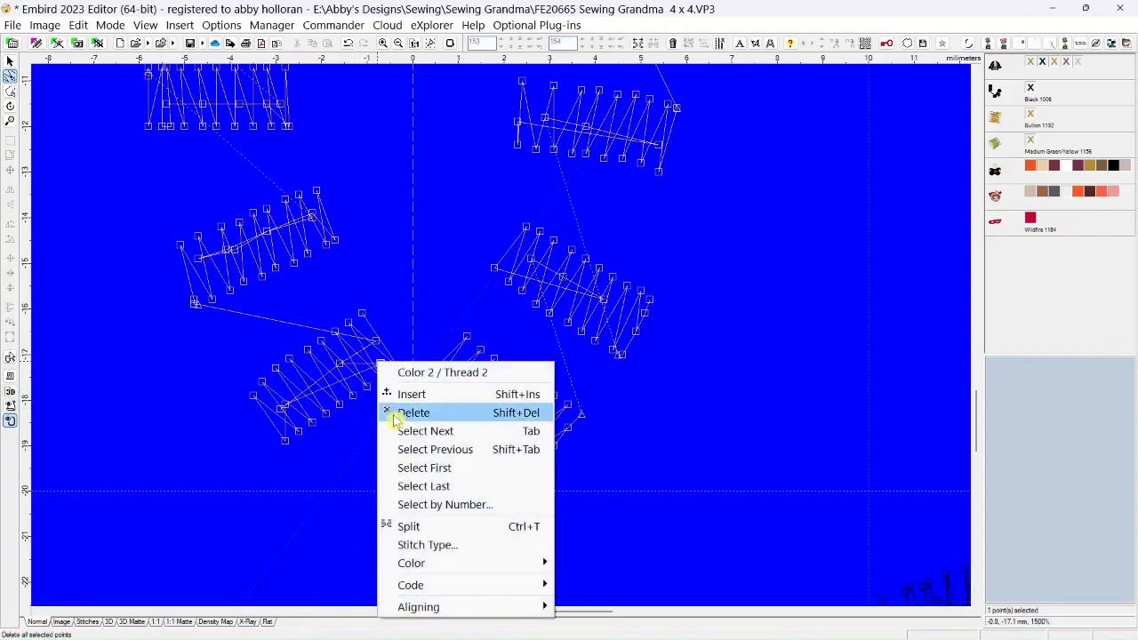
left_click(389, 412)
left_click(374, 340)
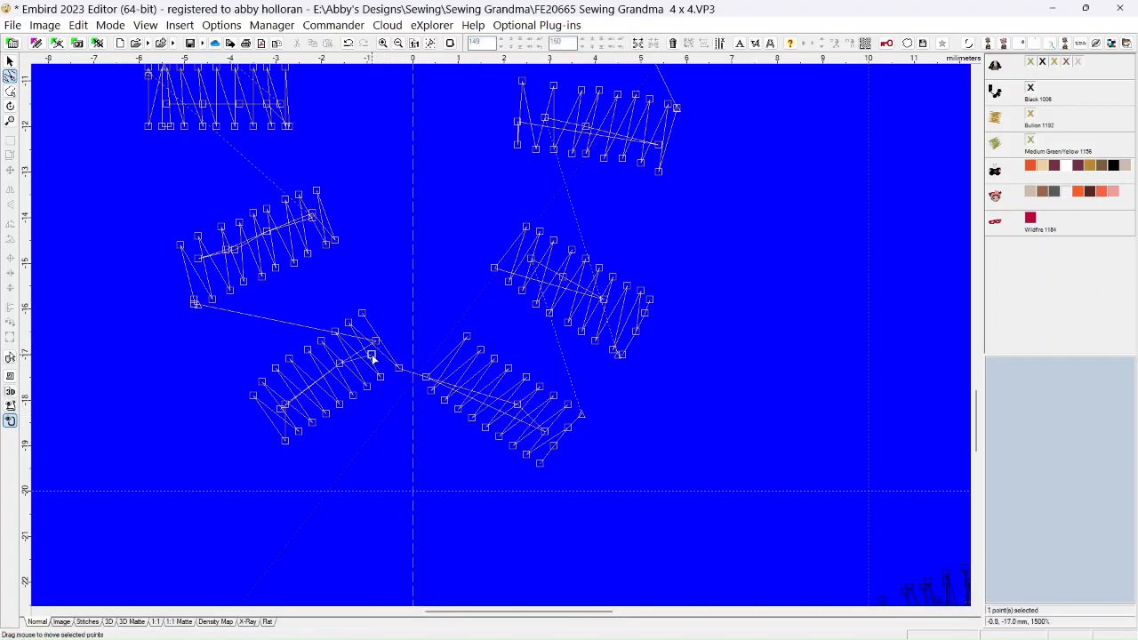
right_click(373, 356)
left_click(398, 405)
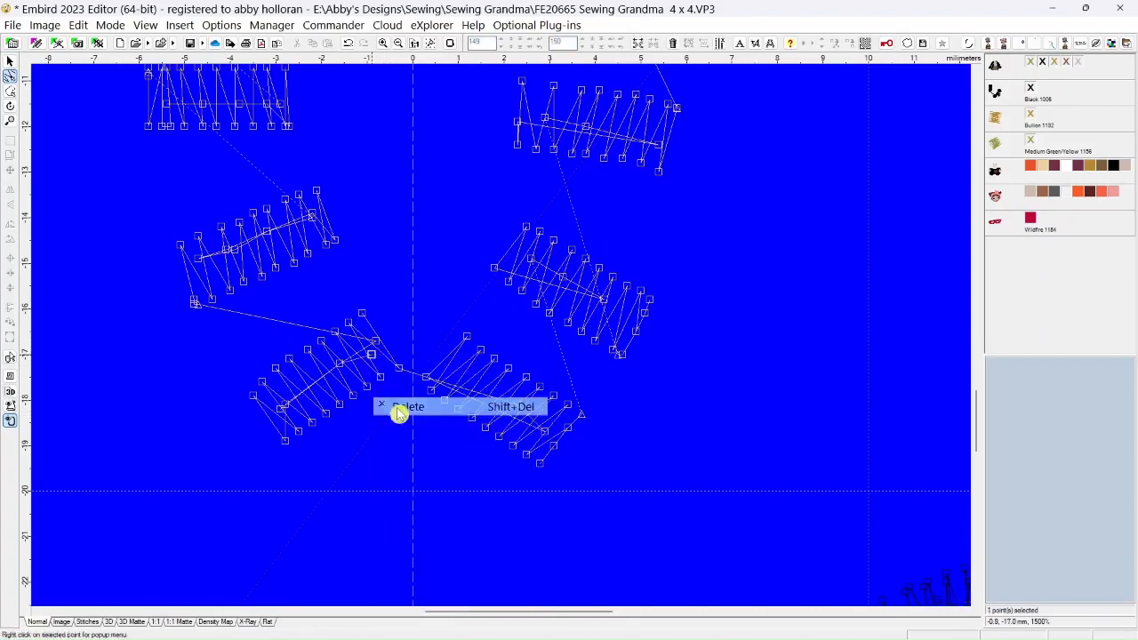
Change the stitch at the lowest left-hand bead's upper right center-line end to Floating stitch (jump), omitting tie on/off stitches and trimming code
left_click(374, 343)
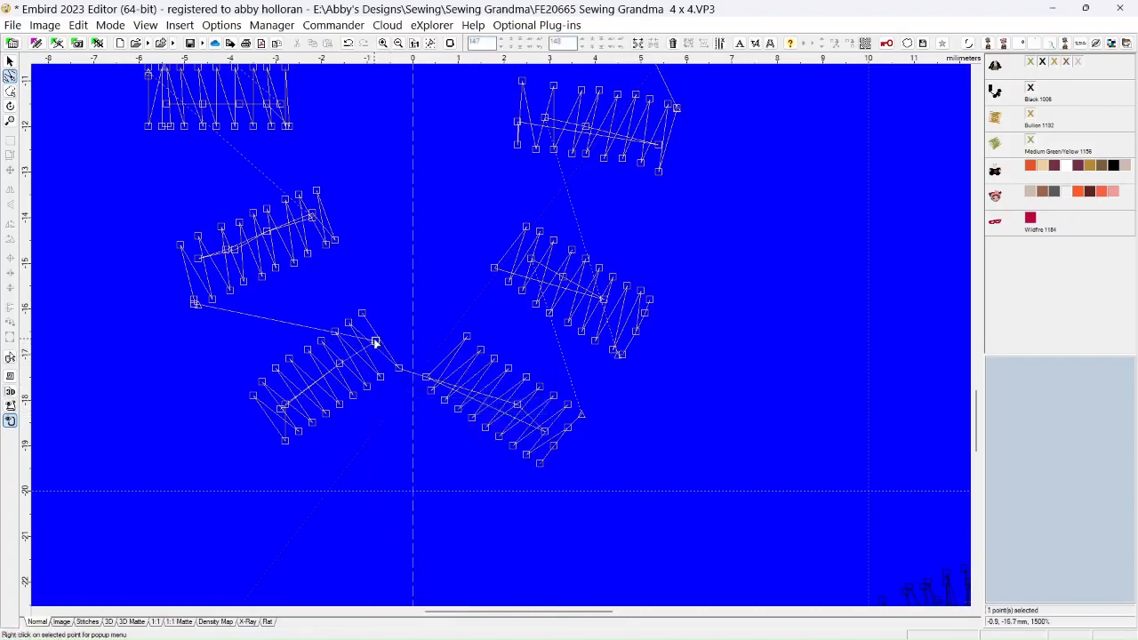
right_click(374, 343)
left_click(405, 522)
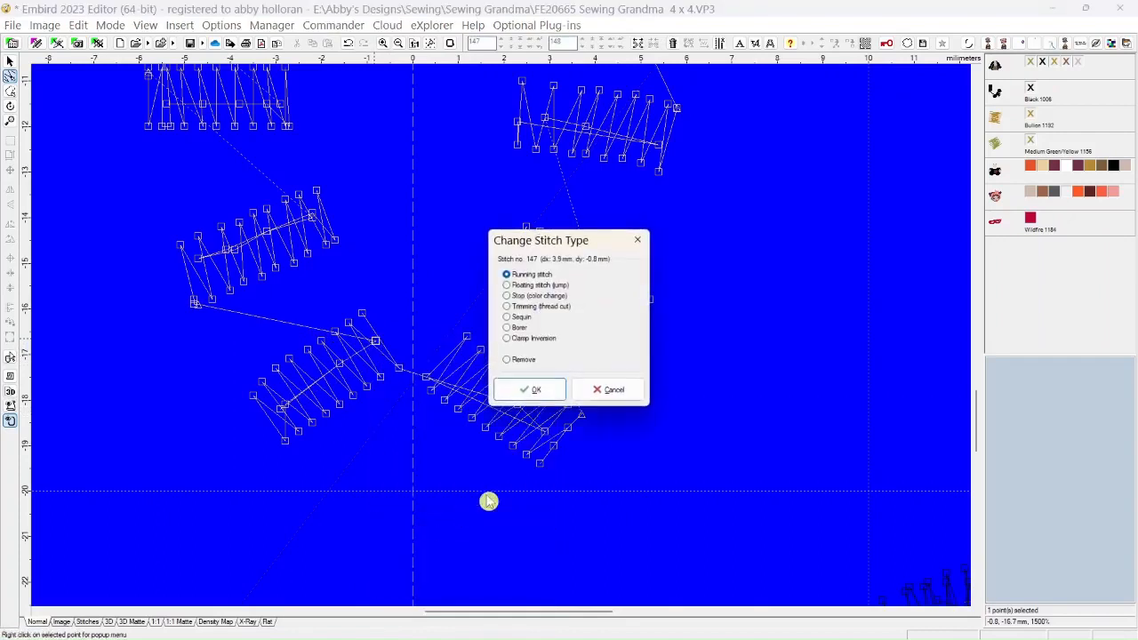
left_click(520, 285)
left_click(531, 391)
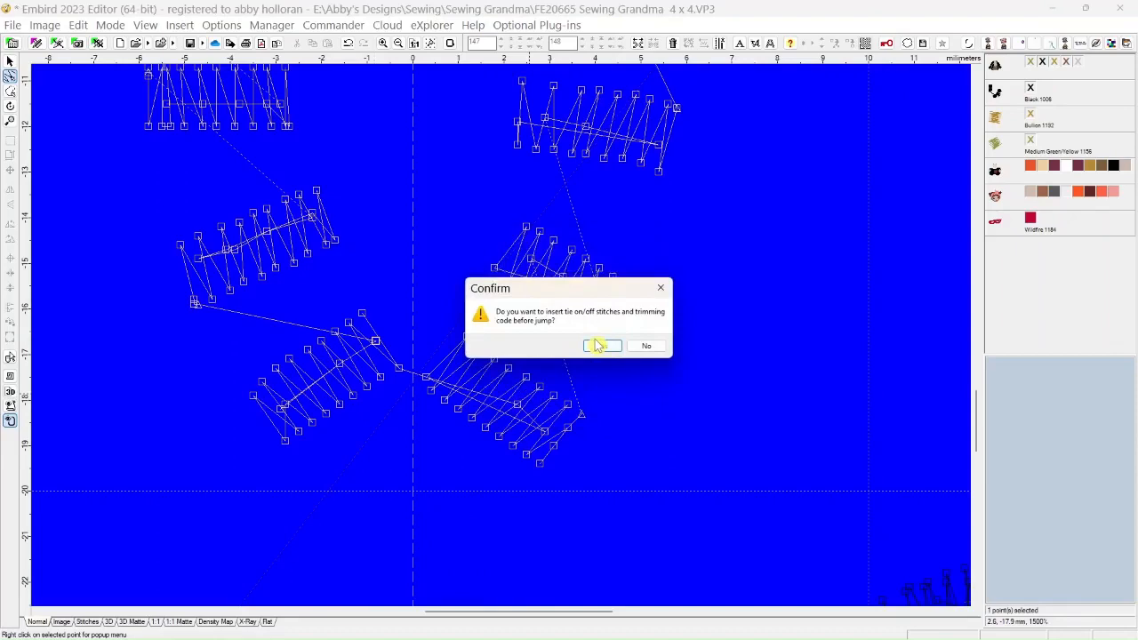
left_click(640, 347)
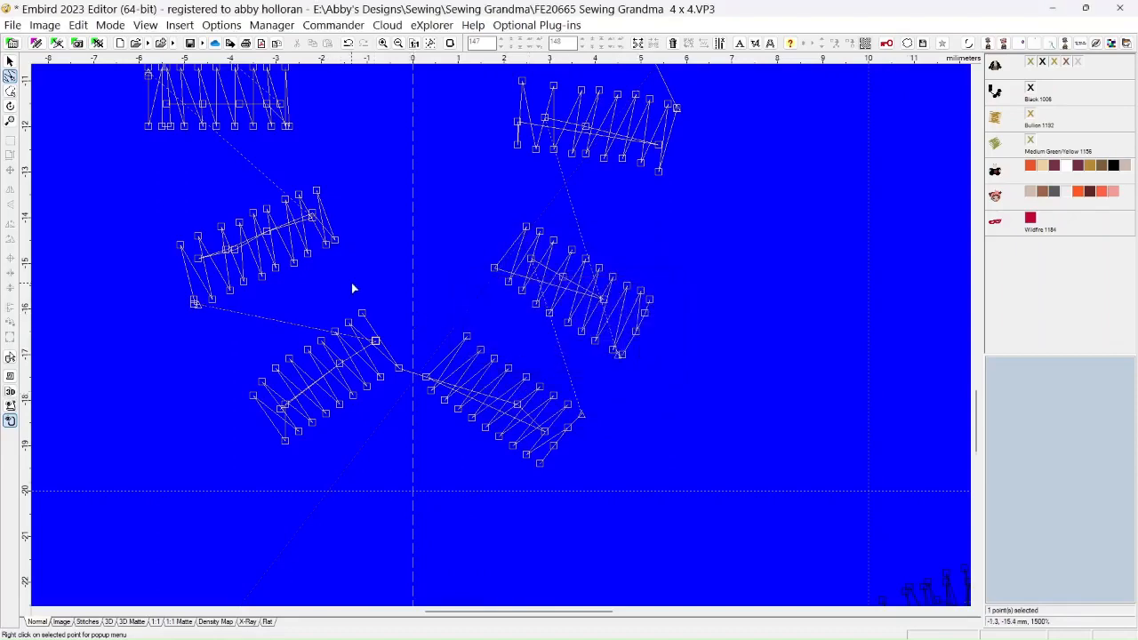
Change the top right-hand bead's center-line stitch leading to the bead below to Floating stitch (jump), omitting tie on/off stitches and trimming code
scroll(352, 288, "down", 2)
scroll(548, 178, "up", 2)
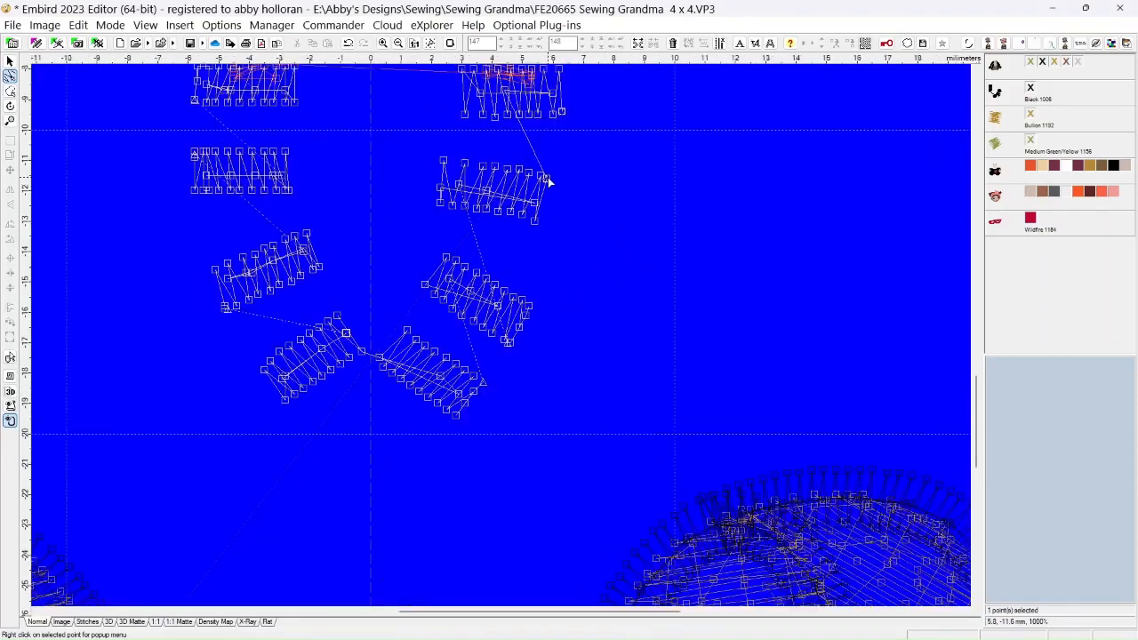
left_click_drag(976, 433, 976, 406)
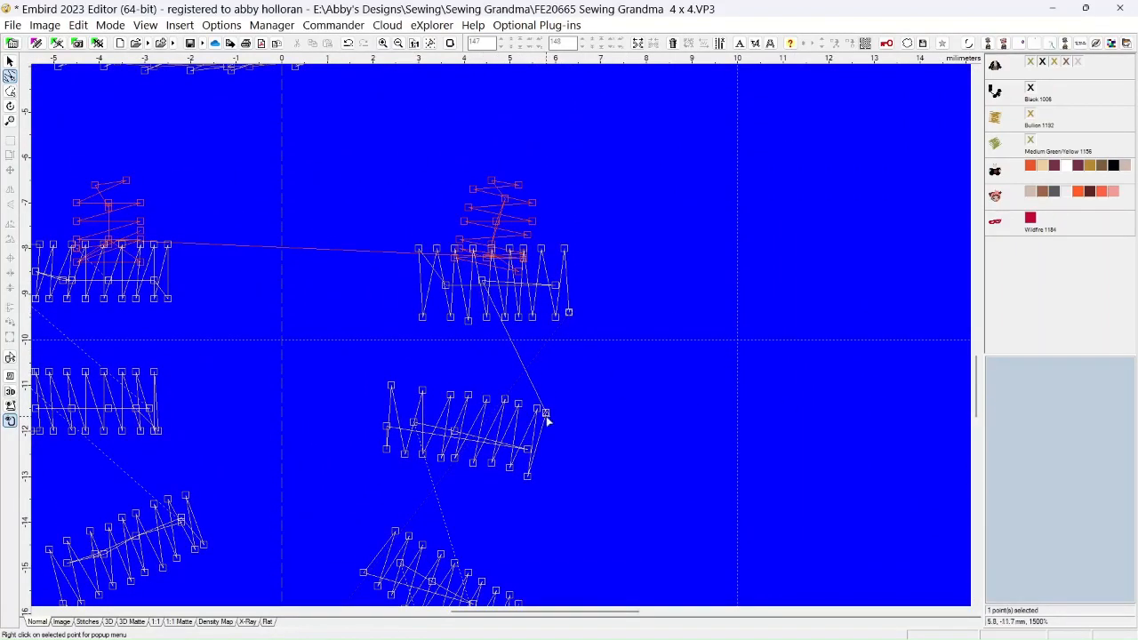
left_click(482, 281)
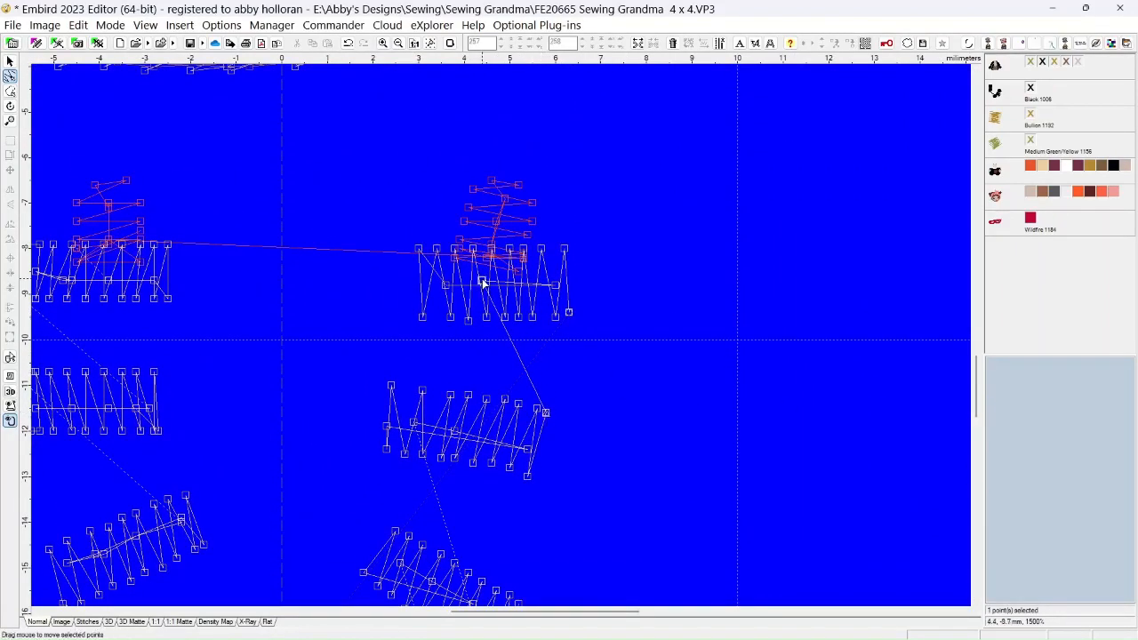
mouse_move(482, 281)
left_mouse_down()
mouse_move(515, 280)
mouse_move(477, 279)
mouse_move(486, 282)
left_mouse_up()
right_click(486, 282)
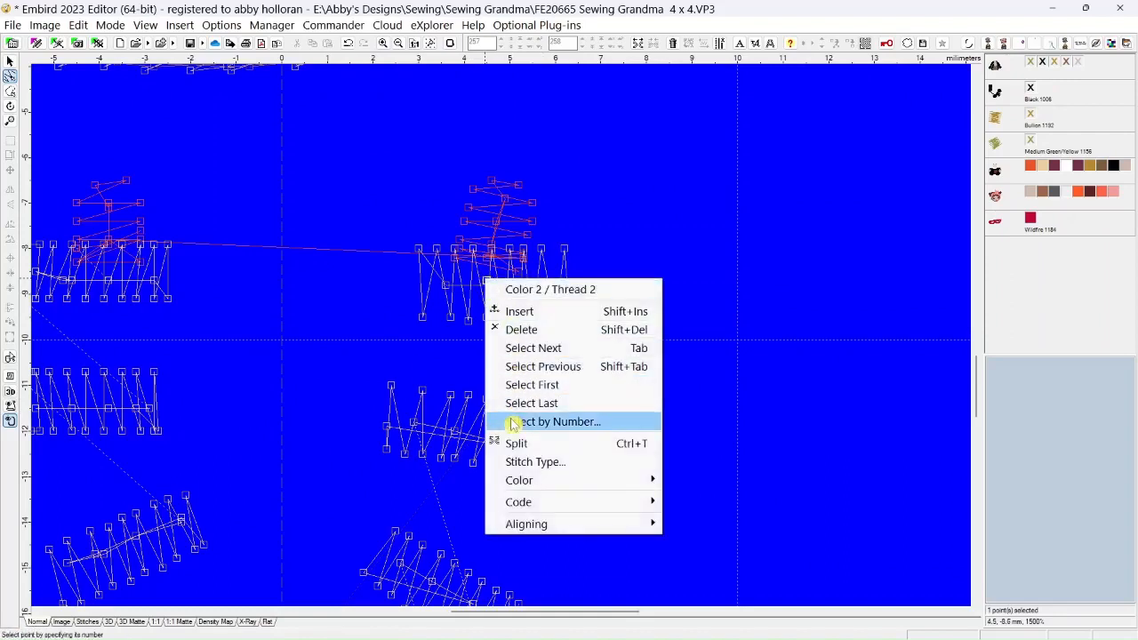
left_click(518, 459)
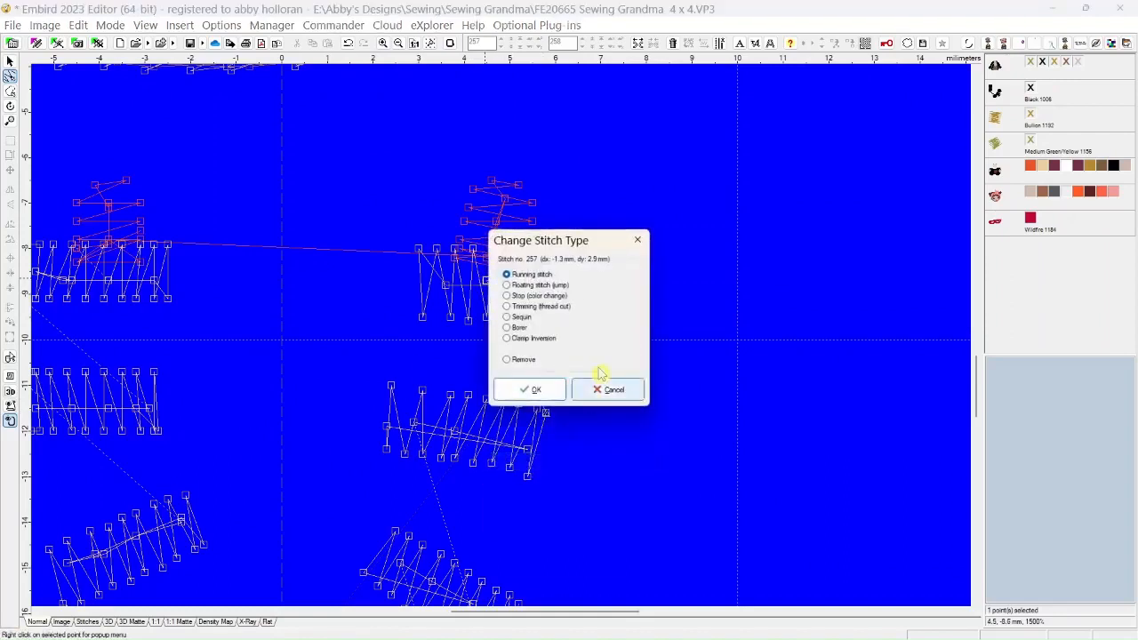
left_click(523, 286)
left_click(531, 390)
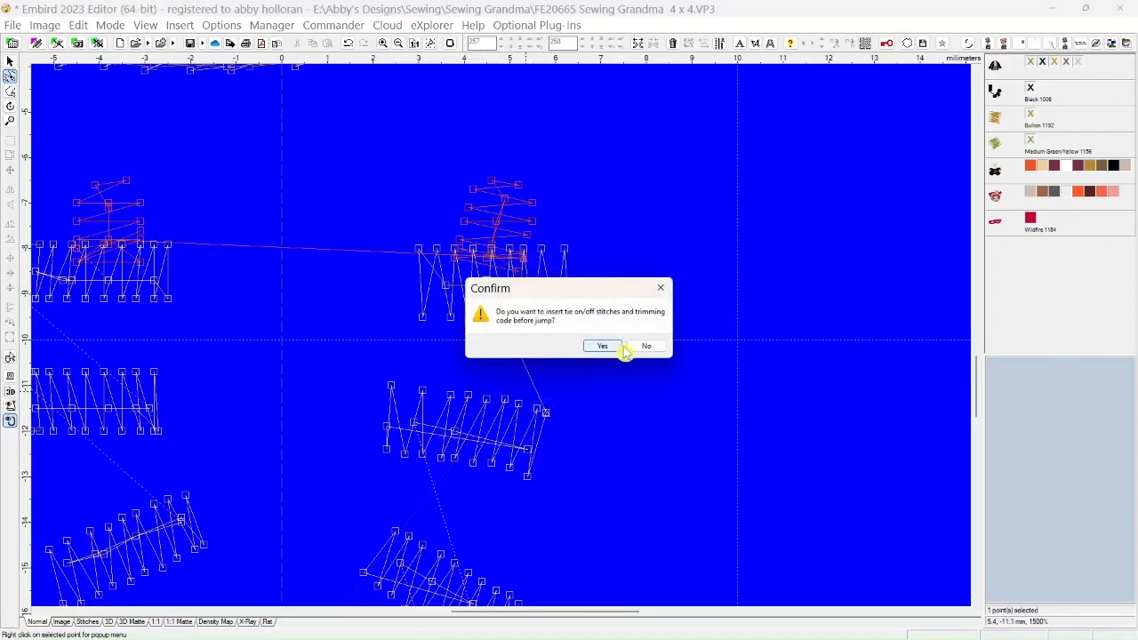
left_click(621, 346)
Leave points editing and inspect the necklace beads in the 3D Matte view
scroll(575, 372, "down", 3)
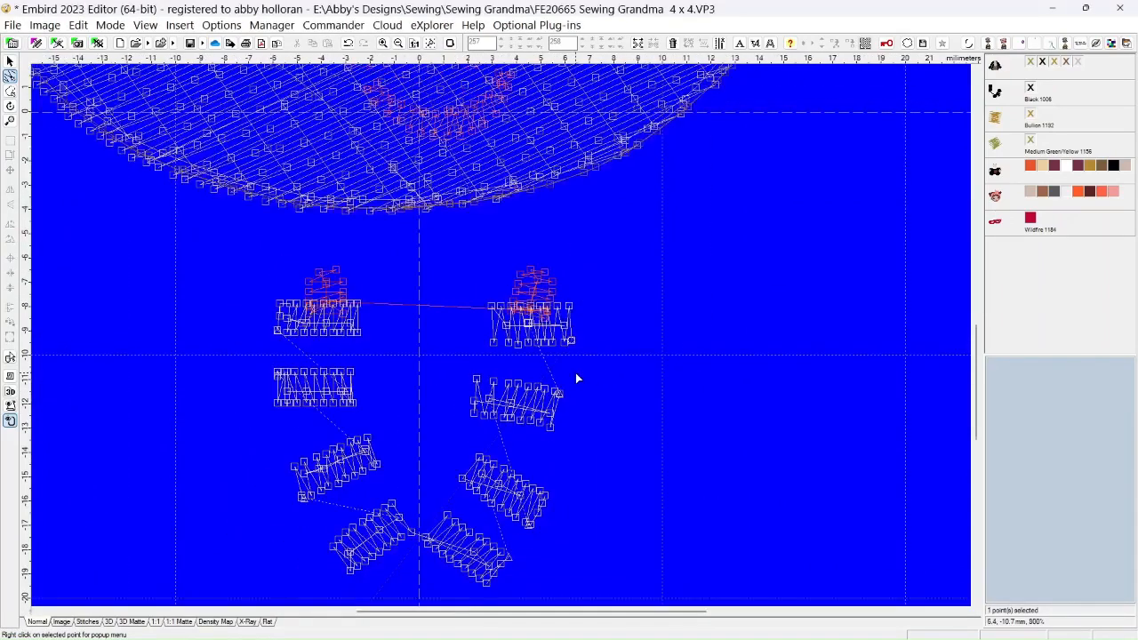
left_click(11, 61)
left_click(135, 622)
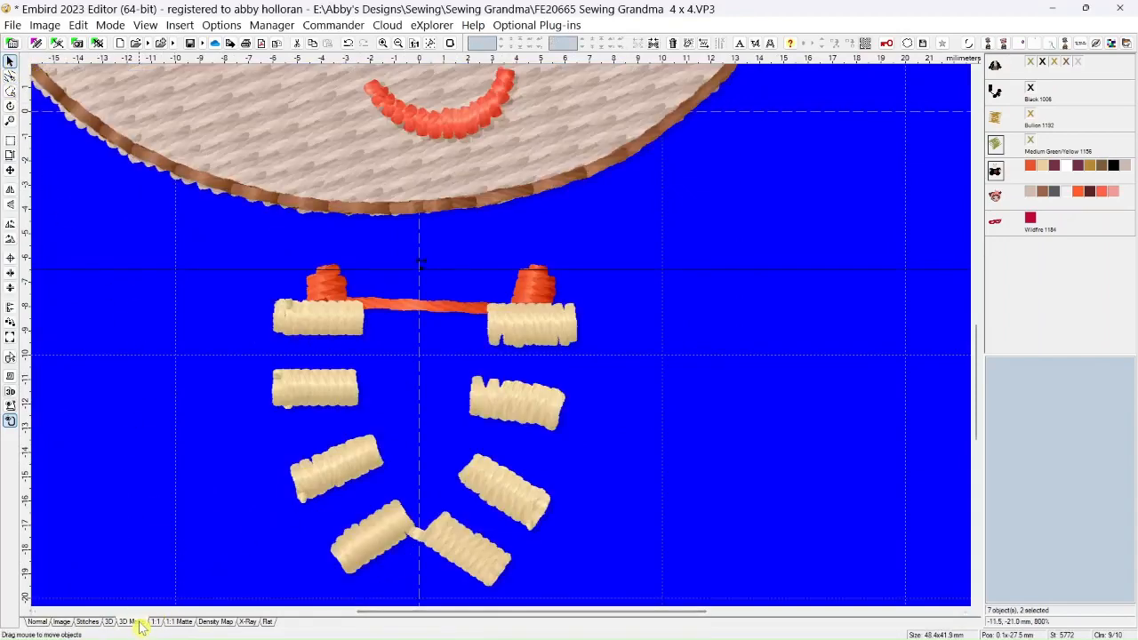
scroll(367, 463, "down", 1)
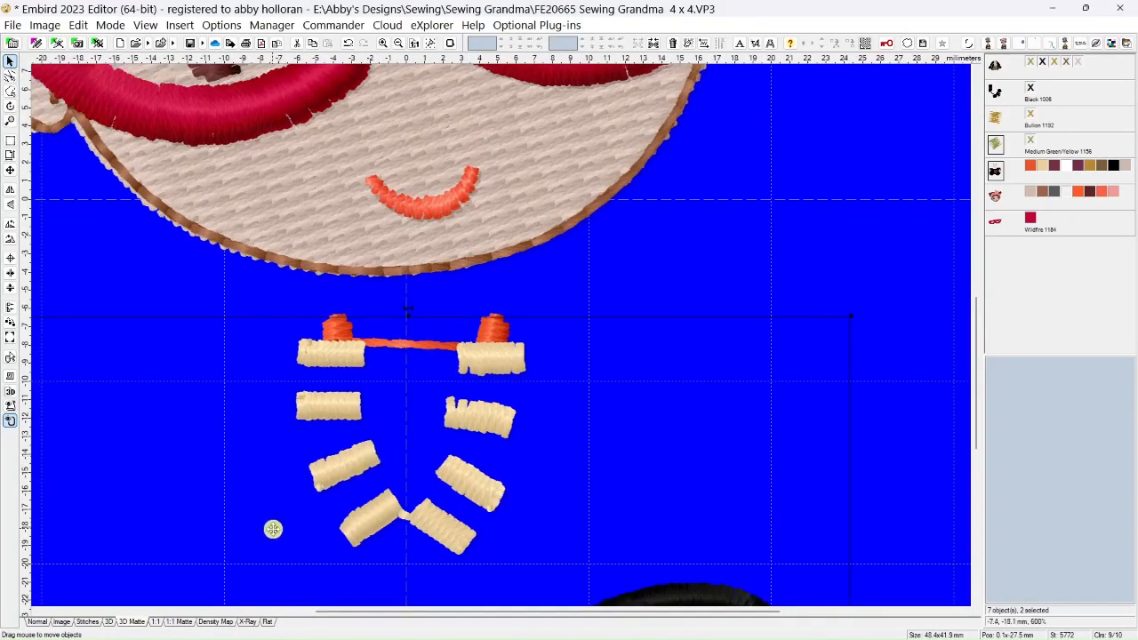
Move the second right-hand bead's upper left corner point inward and align the top right-hand bead's protruding lower-edge point, checking in 3D Matte
left_click(38, 623)
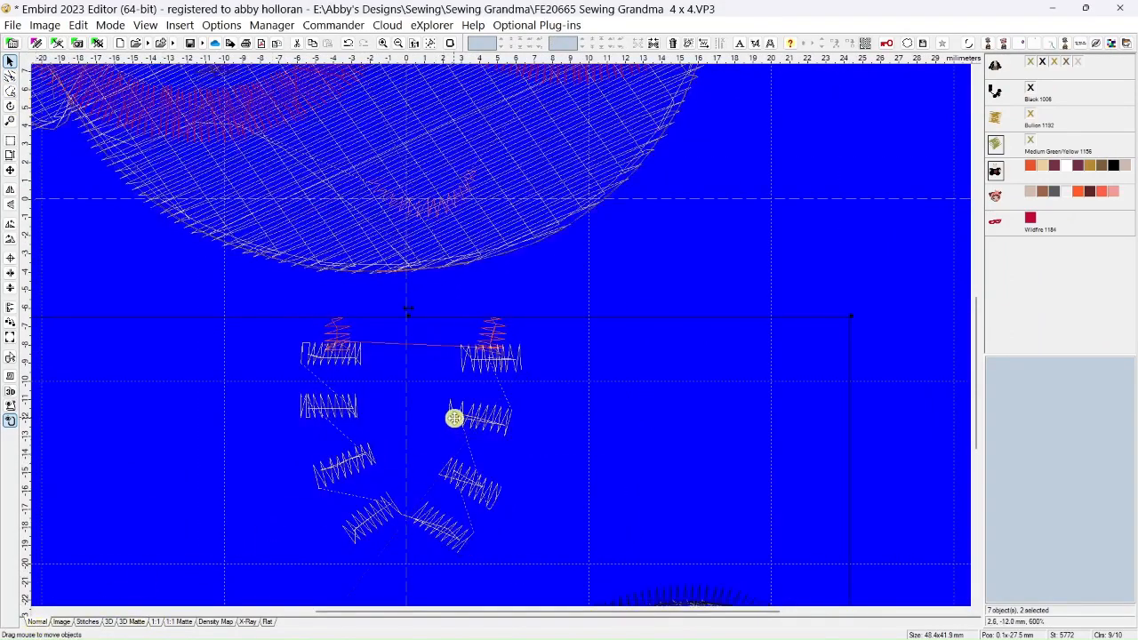
left_click(10, 76)
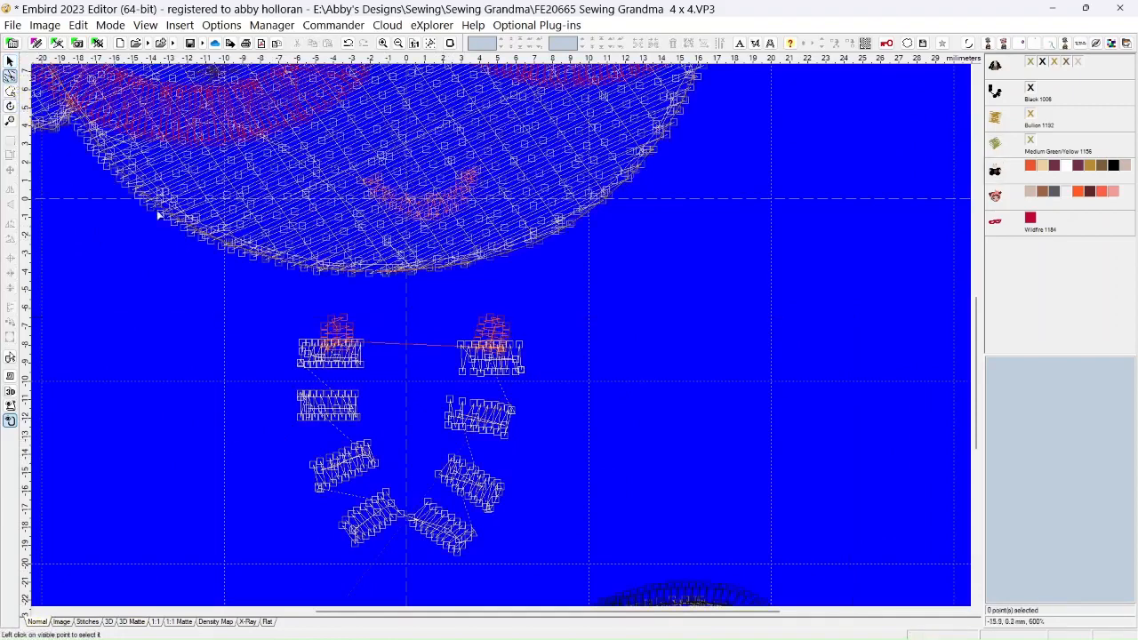
left_click(451, 402)
left_click_drag(455, 404, 470, 373)
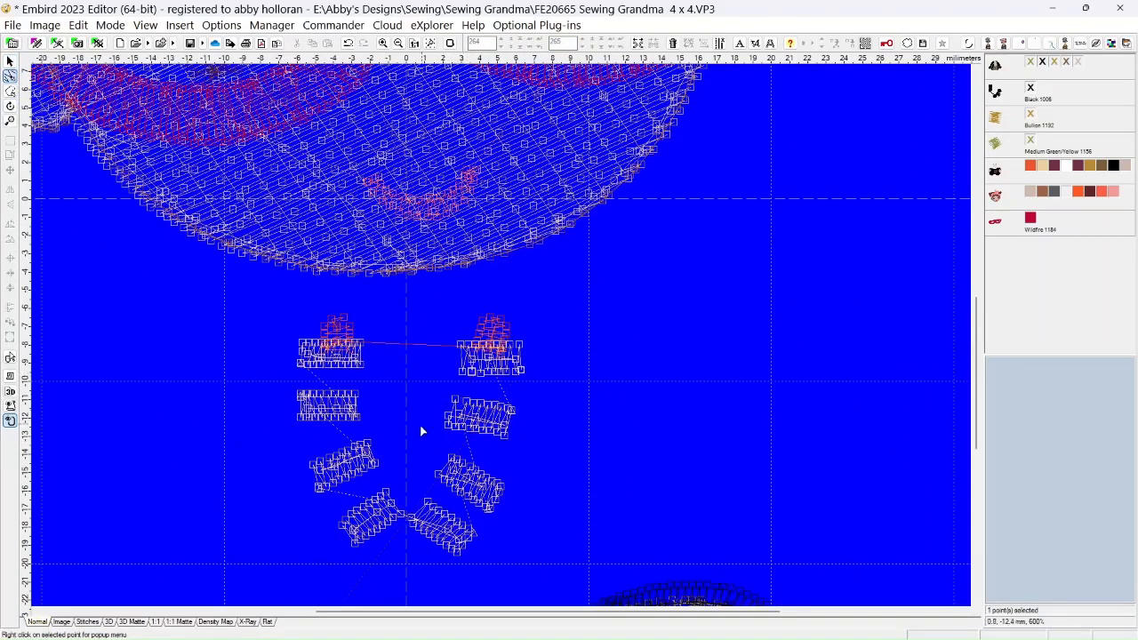
left_click(133, 621)
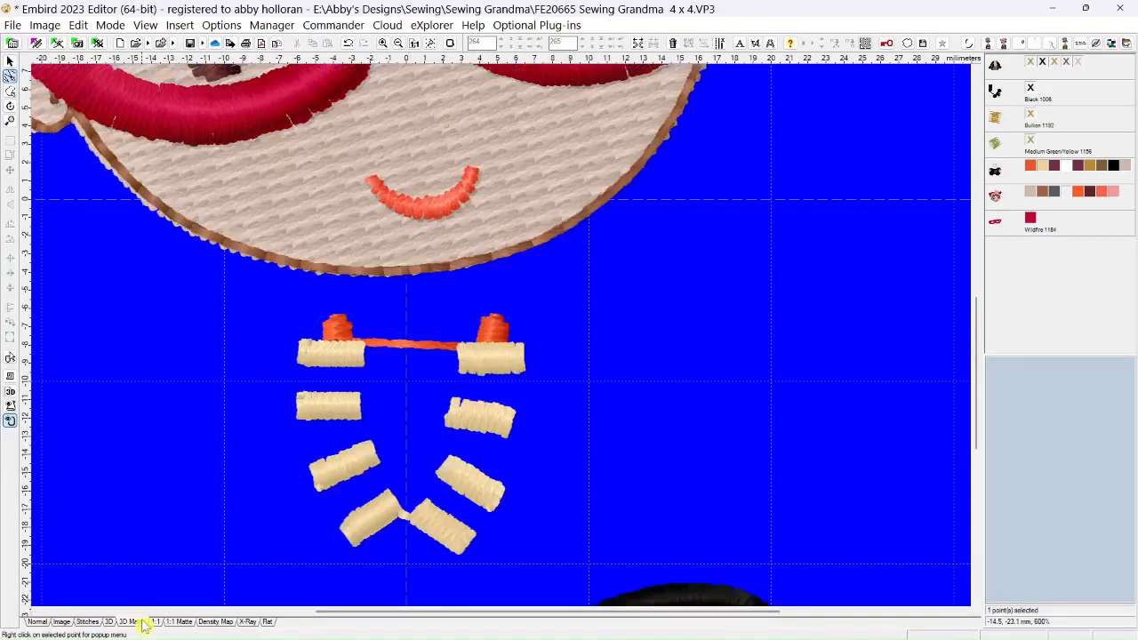
Tidy the second right-hand bead's upper left corner point, delete an extra point in its left half, and check the bead in 3D Matte
left_click(38, 622)
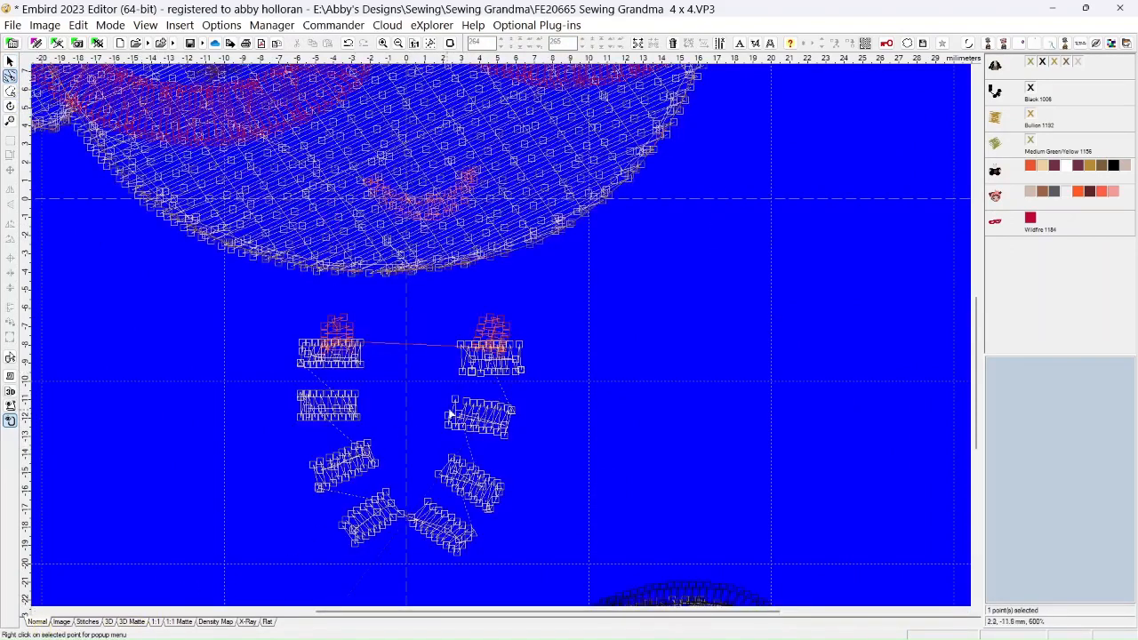
left_click(455, 402)
left_click_drag(457, 403, 449, 418)
right_click(460, 426)
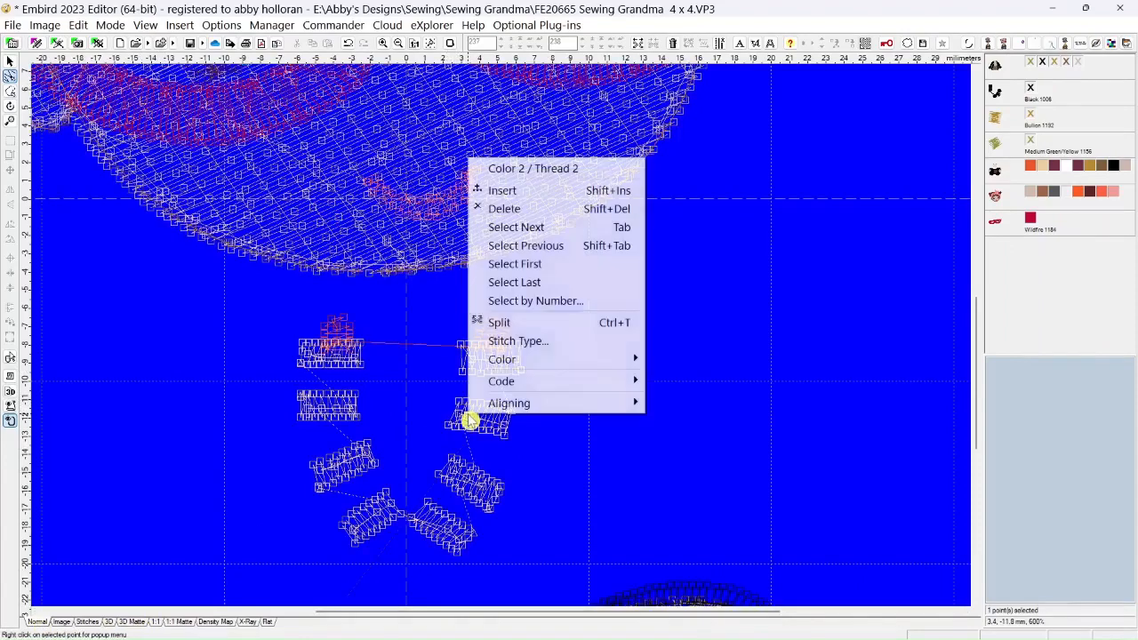
left_click(516, 210)
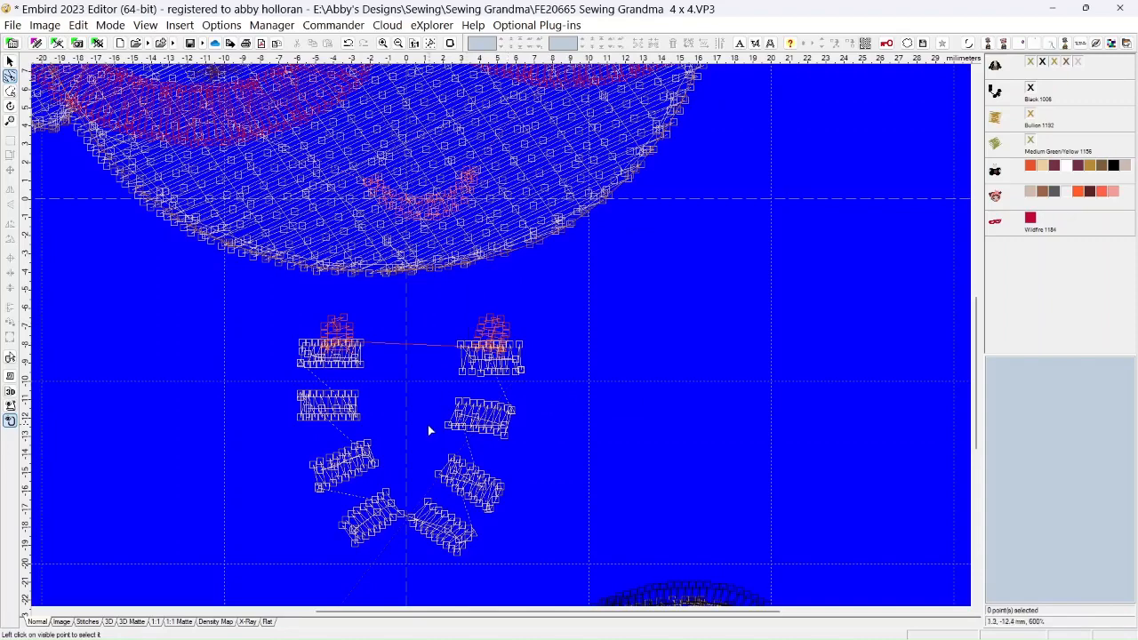
left_click(132, 621)
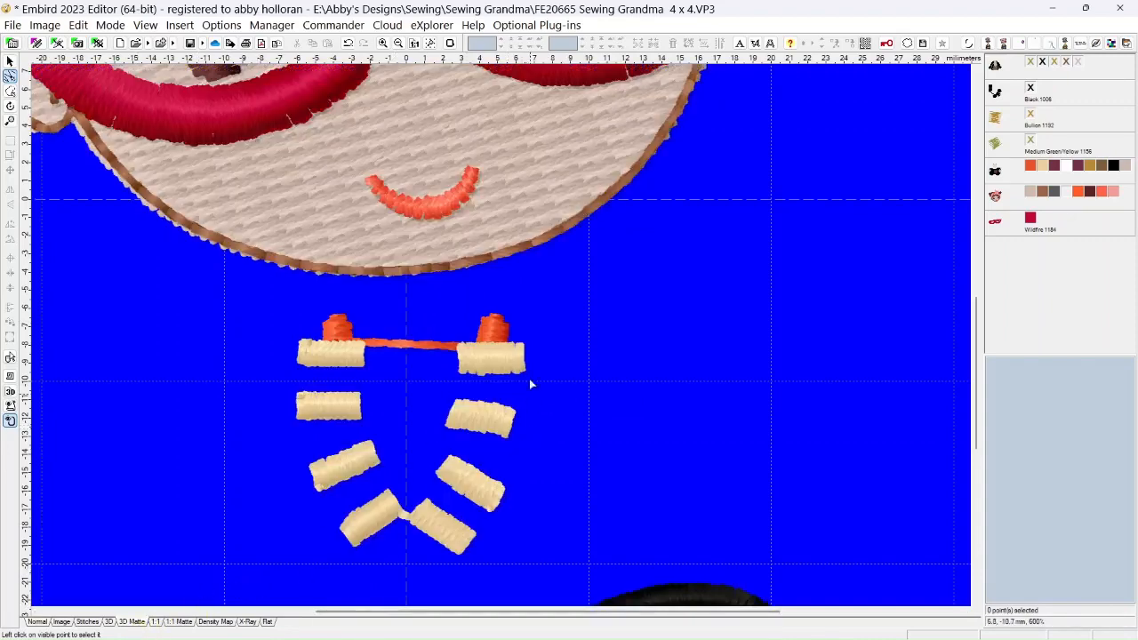
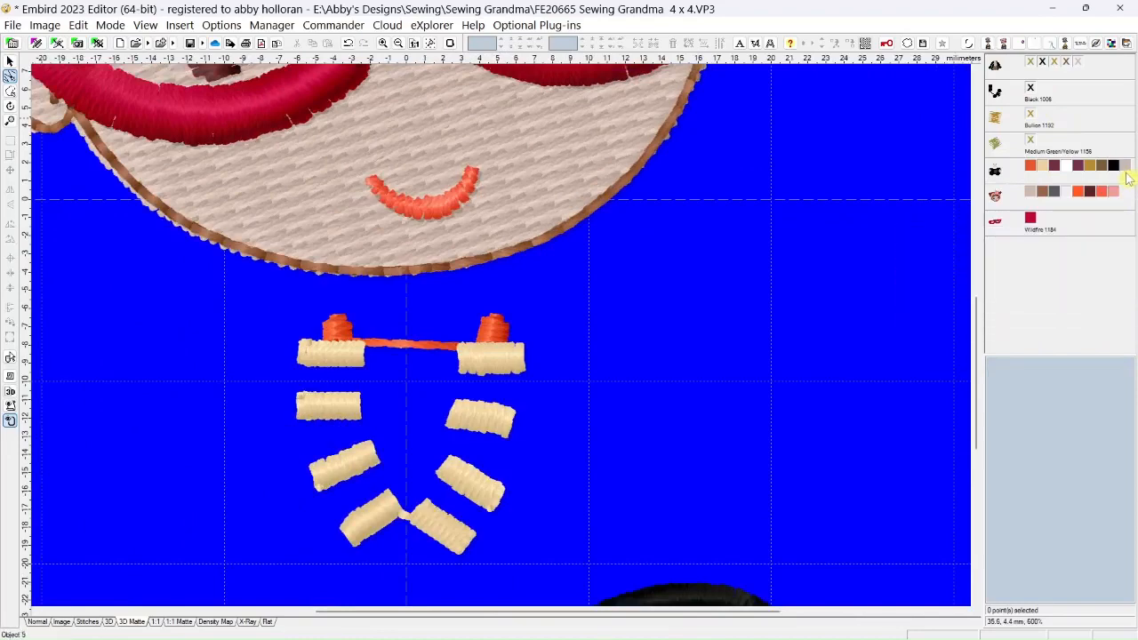
Leave points editing, hide the cream necklace beads and show the hidden Black 1006, Bullion 1192 and Medium Green/Yellow 1156 beads
mouse_move(1046, 173)
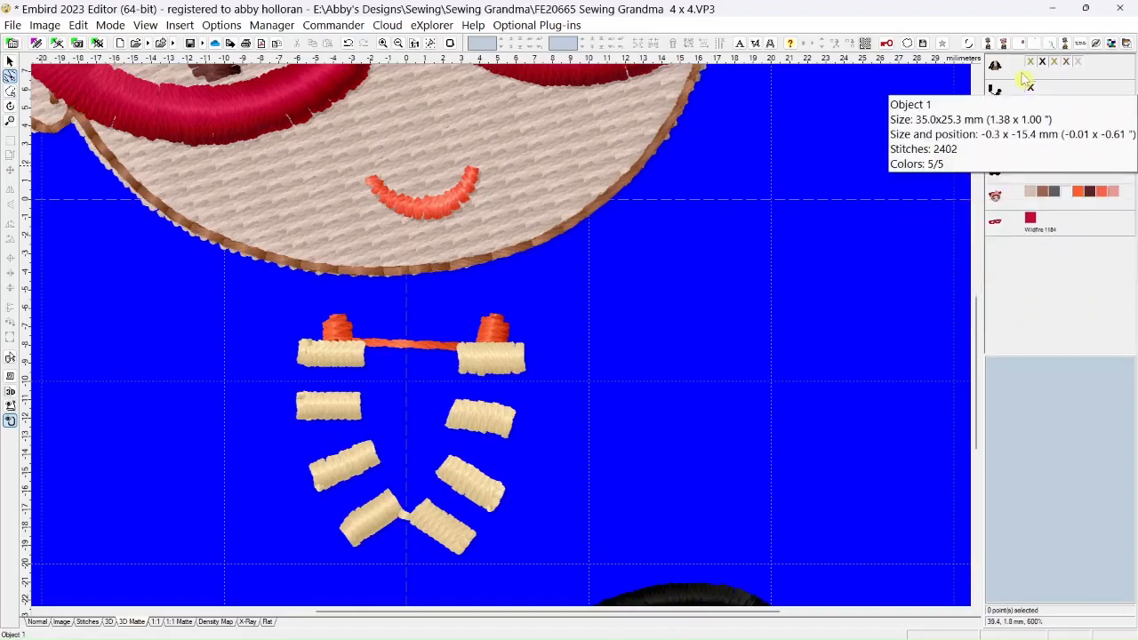
scroll(1011, 253, "down", 3)
scroll(1011, 253, "up", 1)
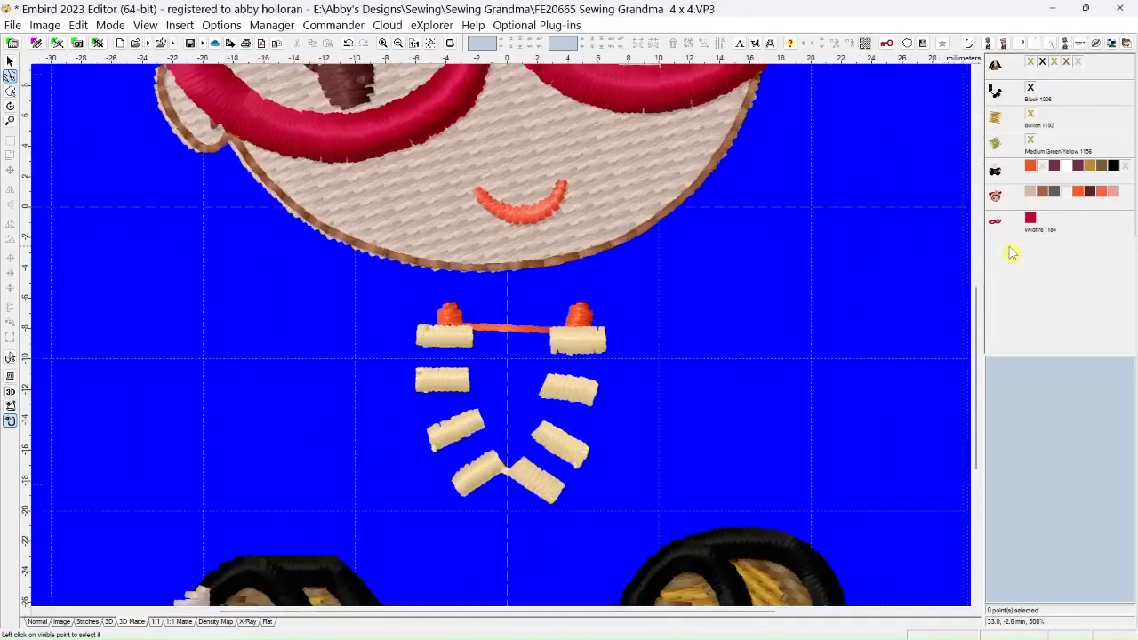
scroll(1011, 253, "up", 2)
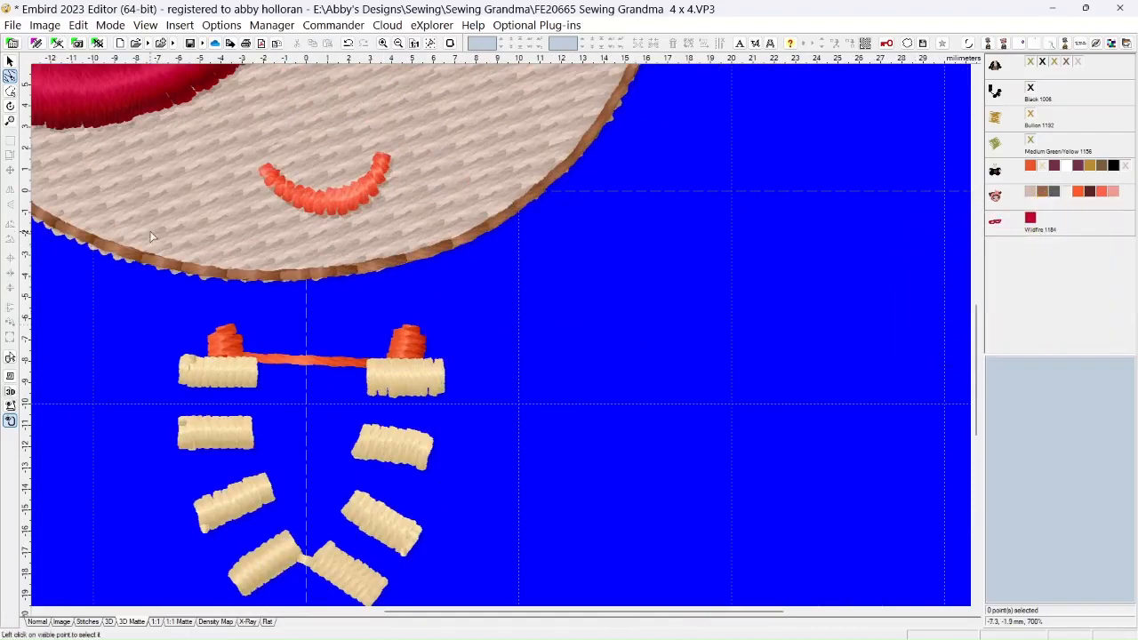
left_click(10, 62)
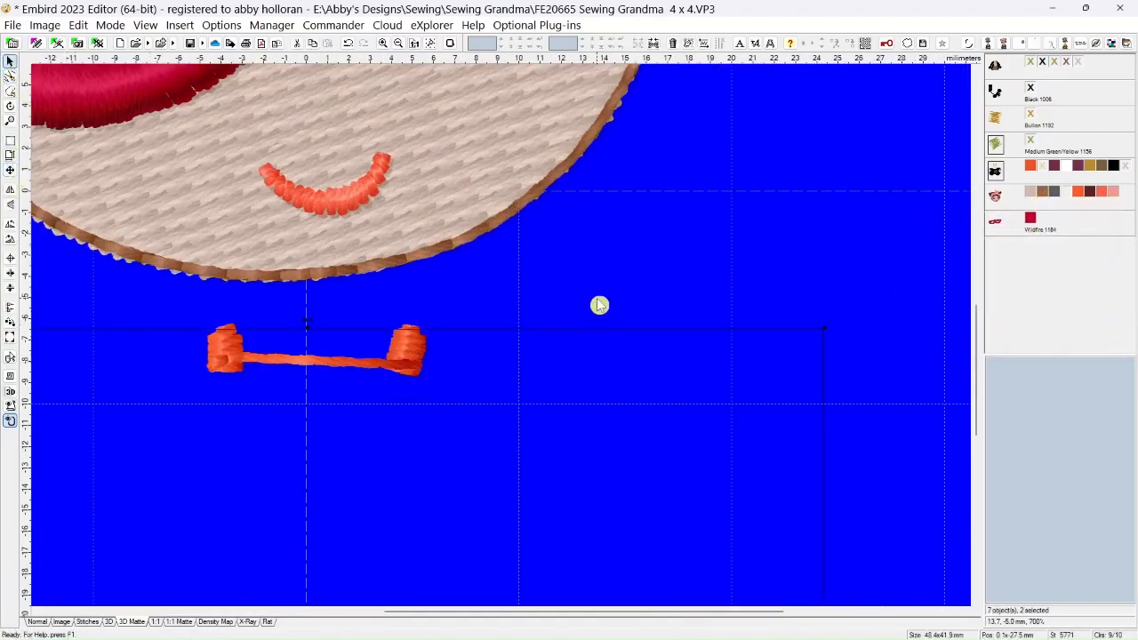
scroll(599, 305, "down", 3)
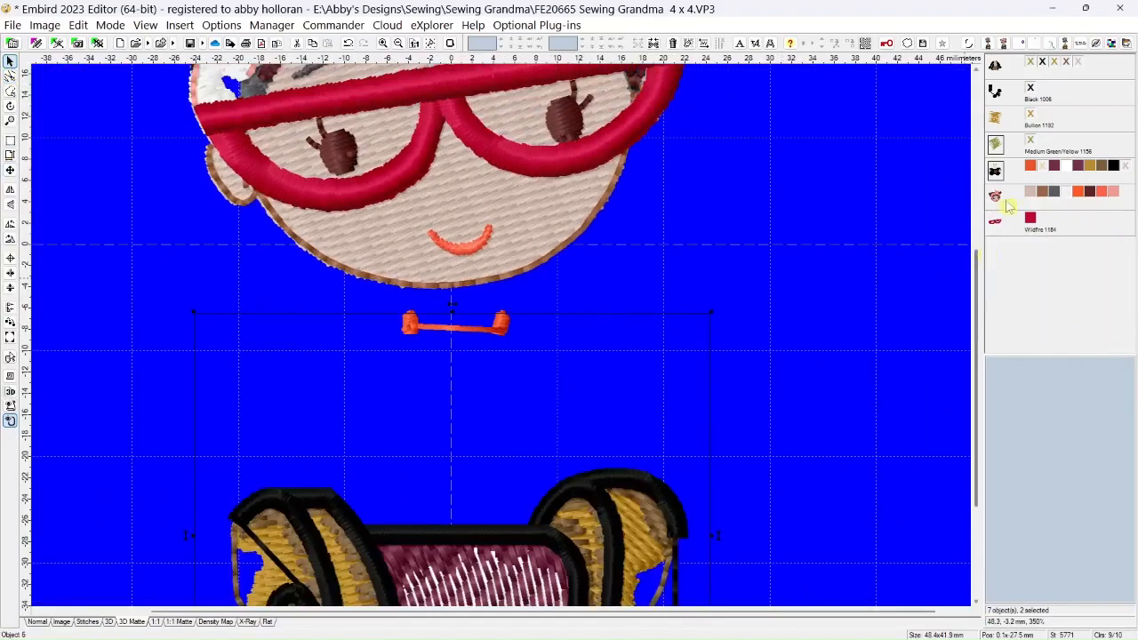
left_click(10, 64)
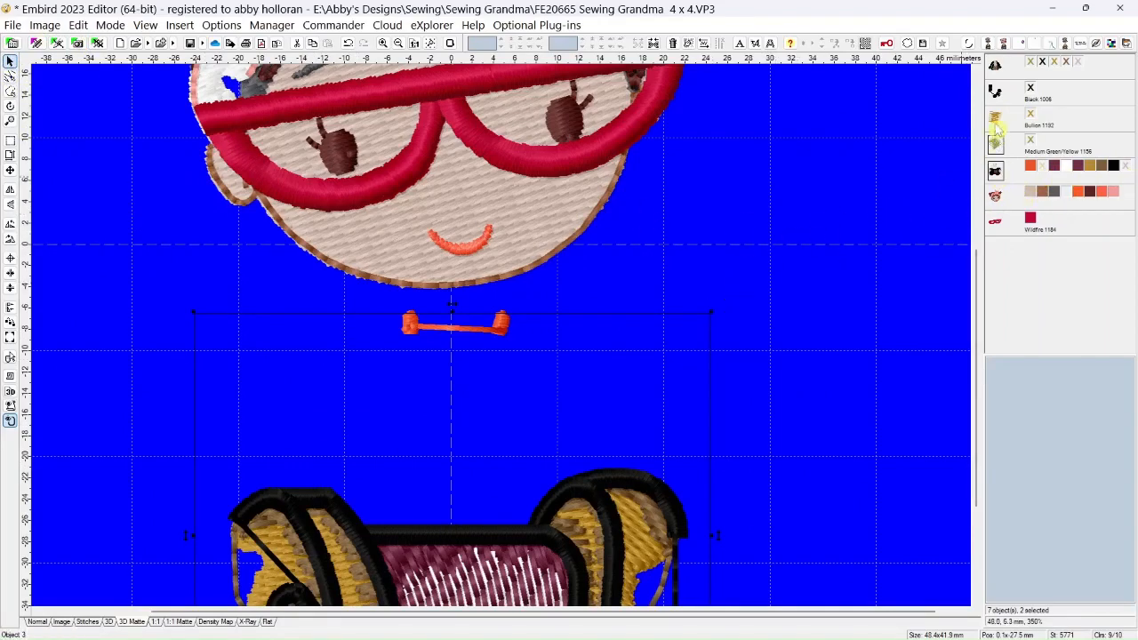
left_click(1032, 88)
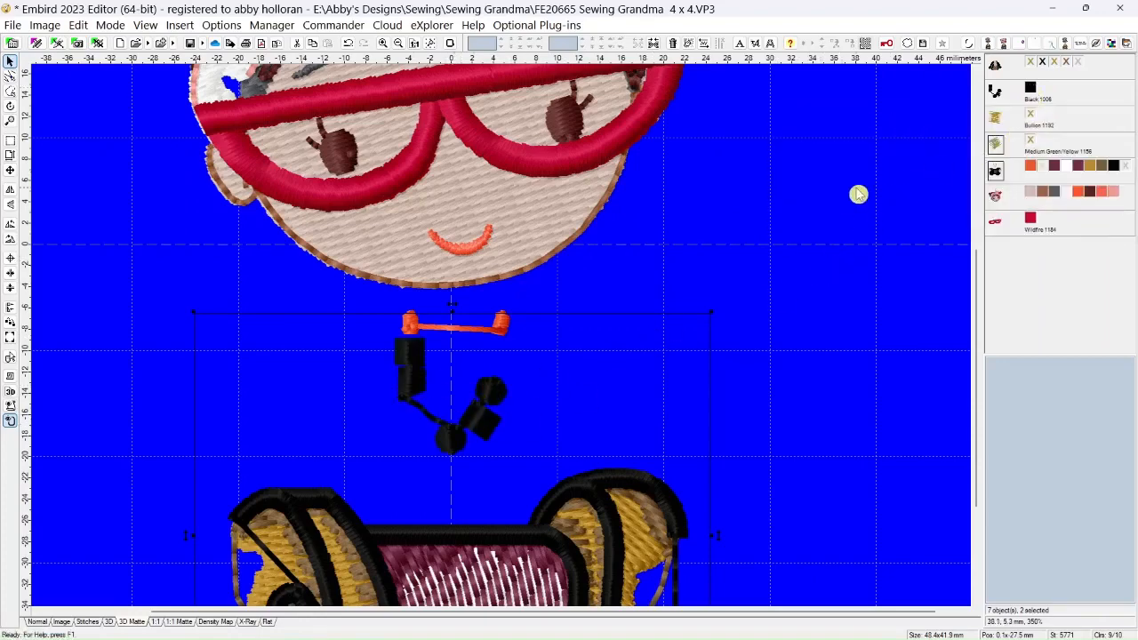
left_click(1031, 115)
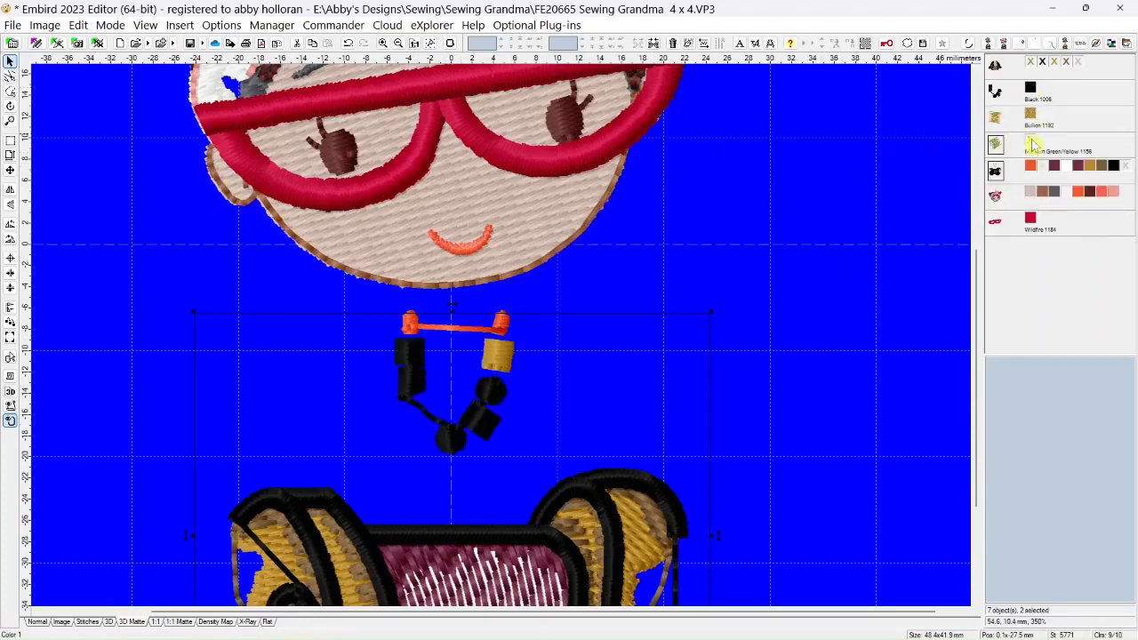
left_click(1031, 140)
scroll(423, 418, "up", 8)
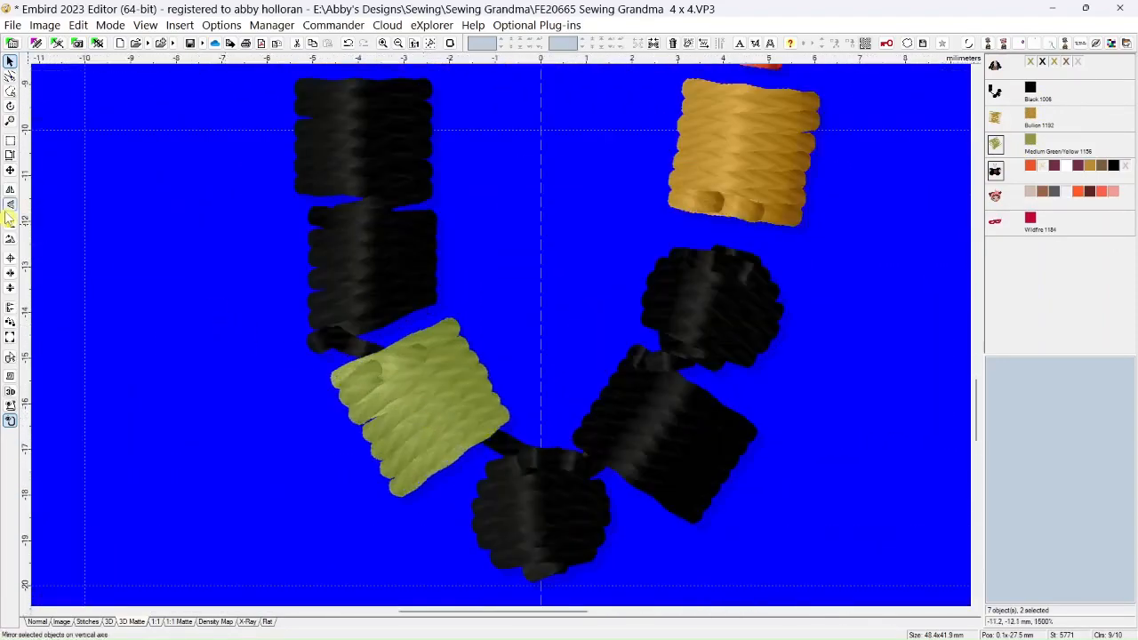
Outline the stitches of the top left-hand black bead and split them off as a separate object
left_click(10, 92)
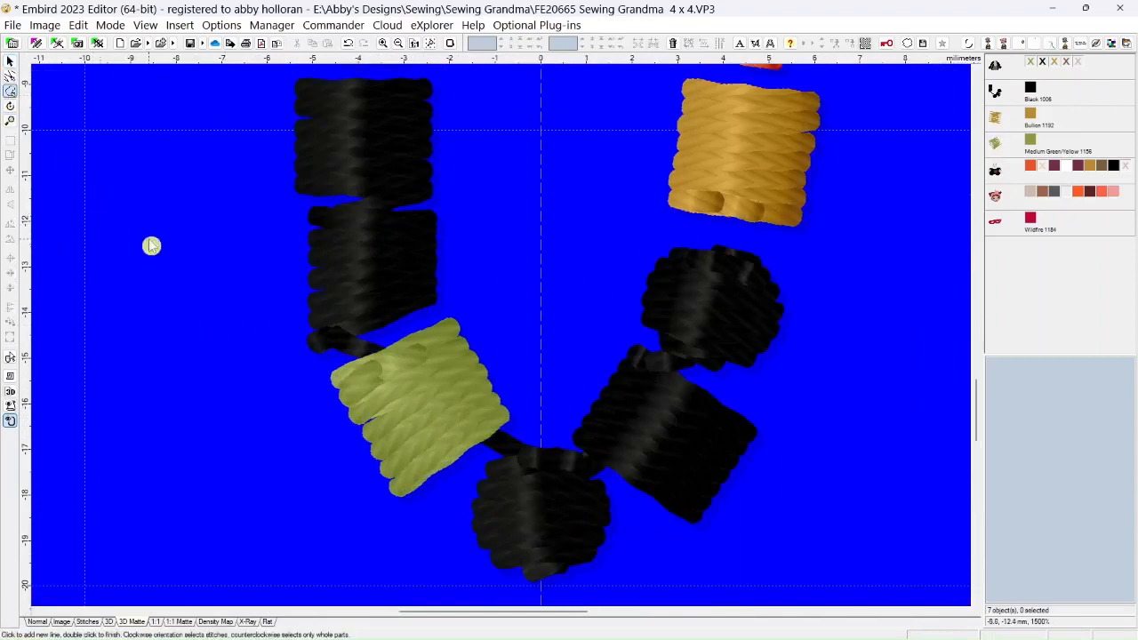
left_click(277, 205)
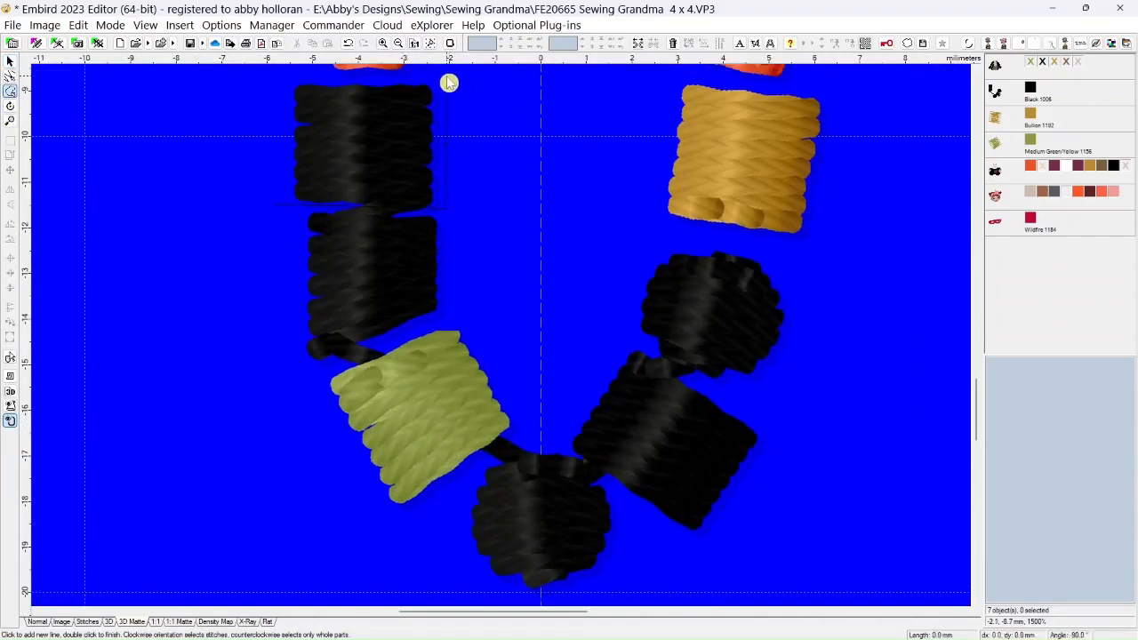
left_click(282, 79)
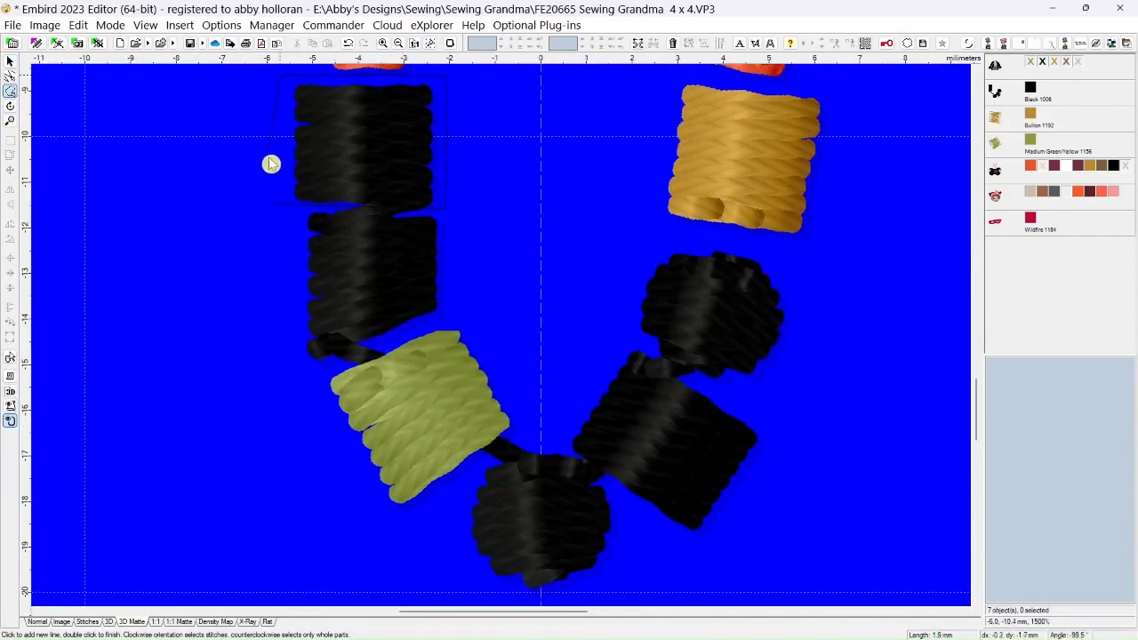
double_click(280, 205)
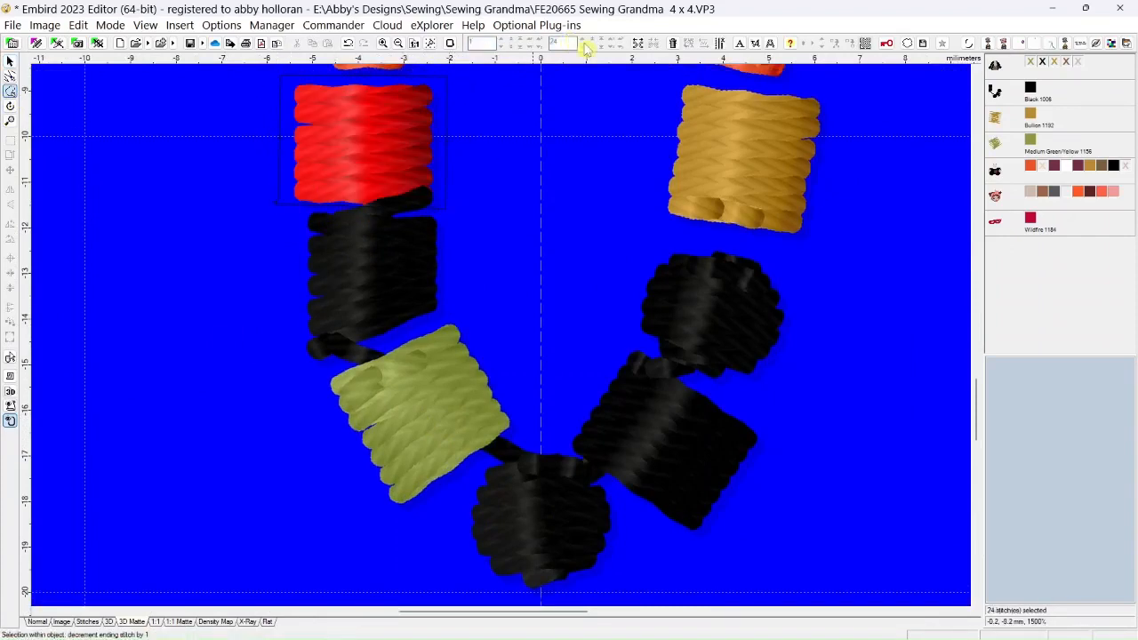
left_click(636, 44)
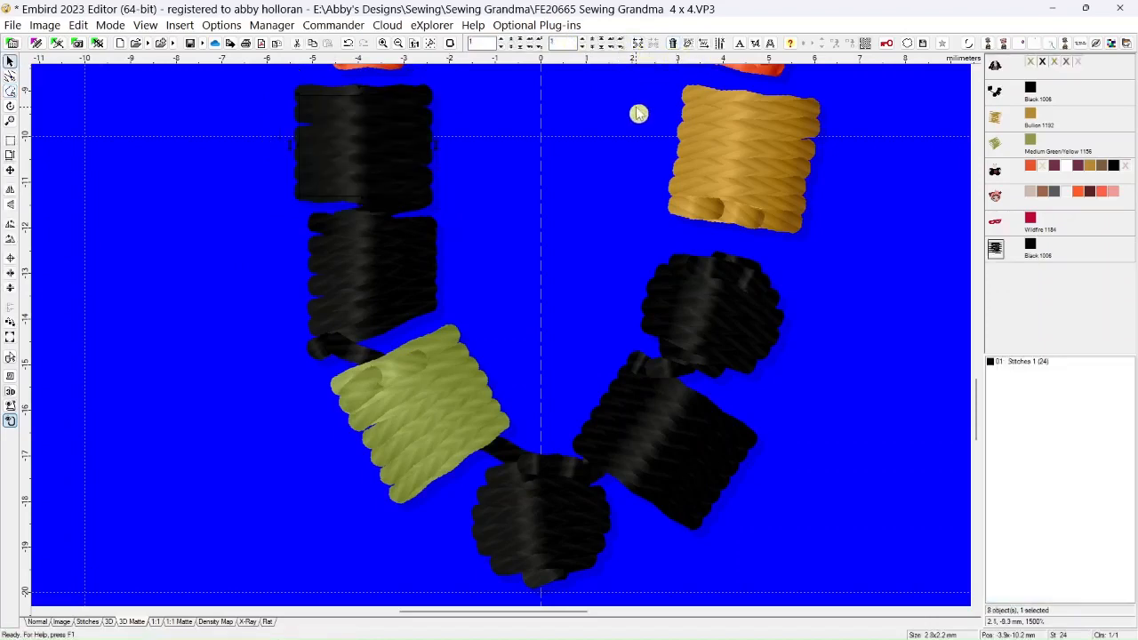
Recolor the split top left-hand bead with pink thread 1031 from the Madeira Rayon catalog
right_click(1036, 249)
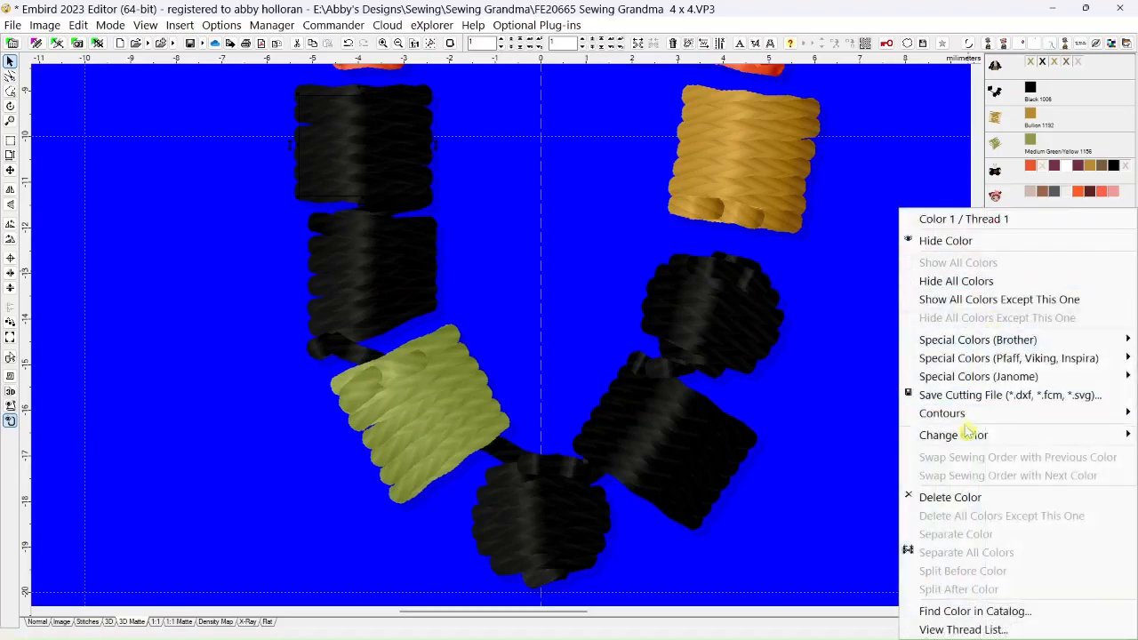
mouse_move(964, 438)
left_click(782, 491)
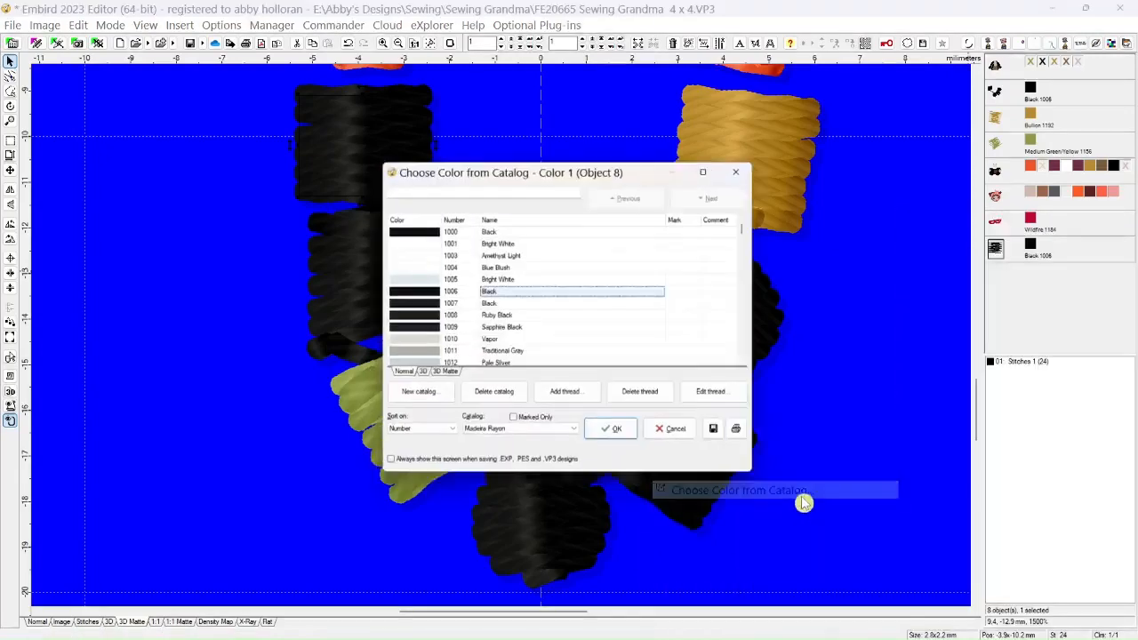
left_click_drag(755, 226, 751, 239)
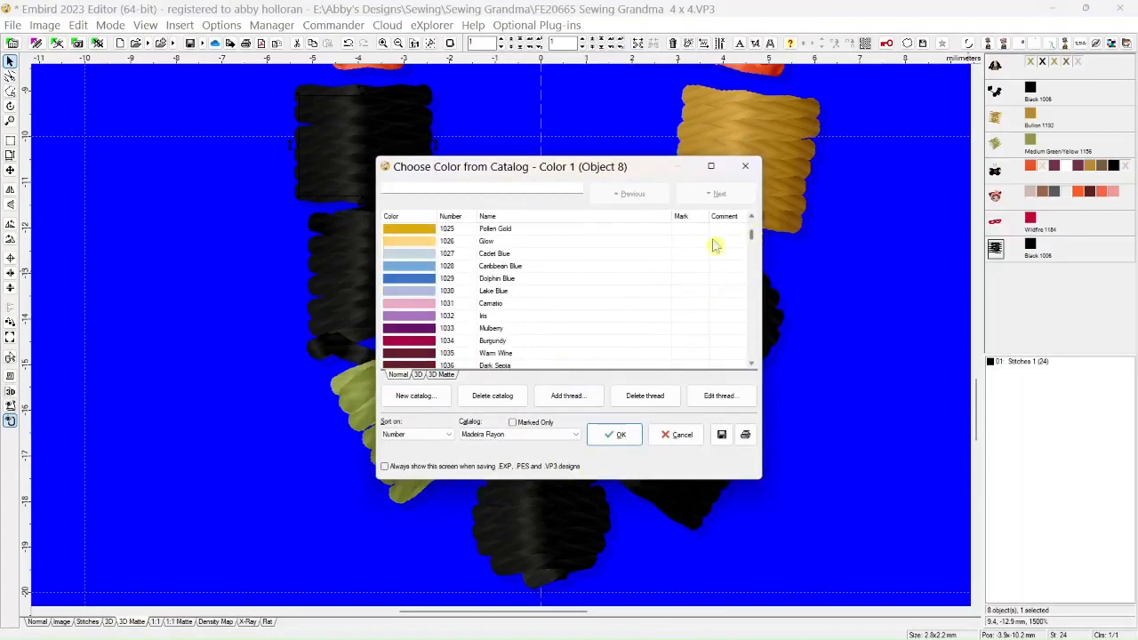
left_click(617, 434)
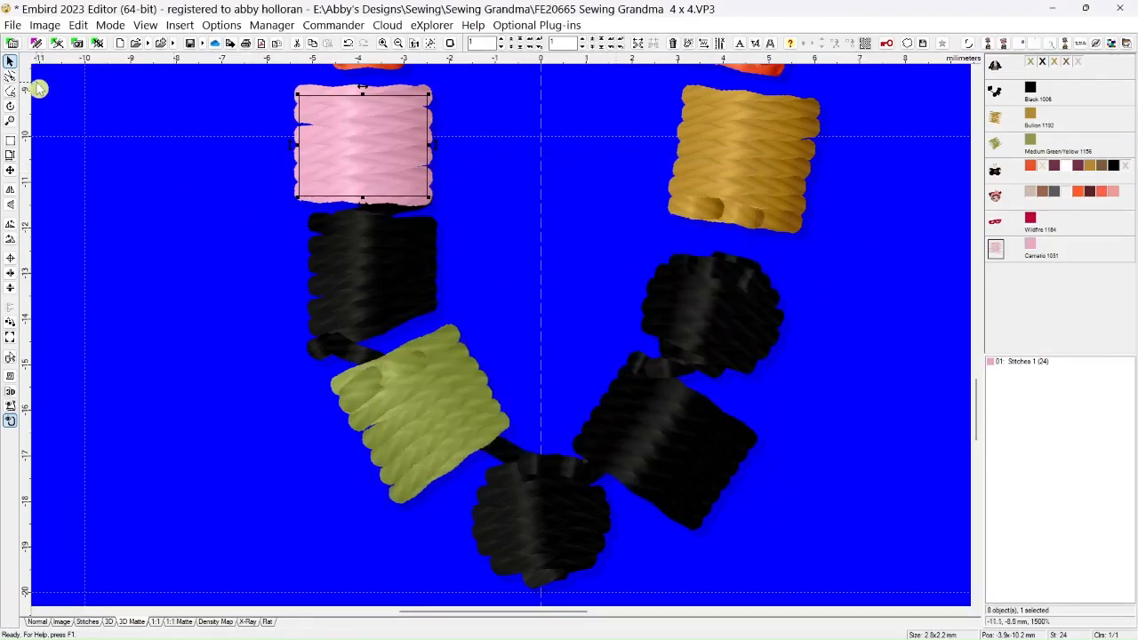
Outline the stitches of the black bead directly below the pink bead and split them off as a separate object
left_click(9, 76)
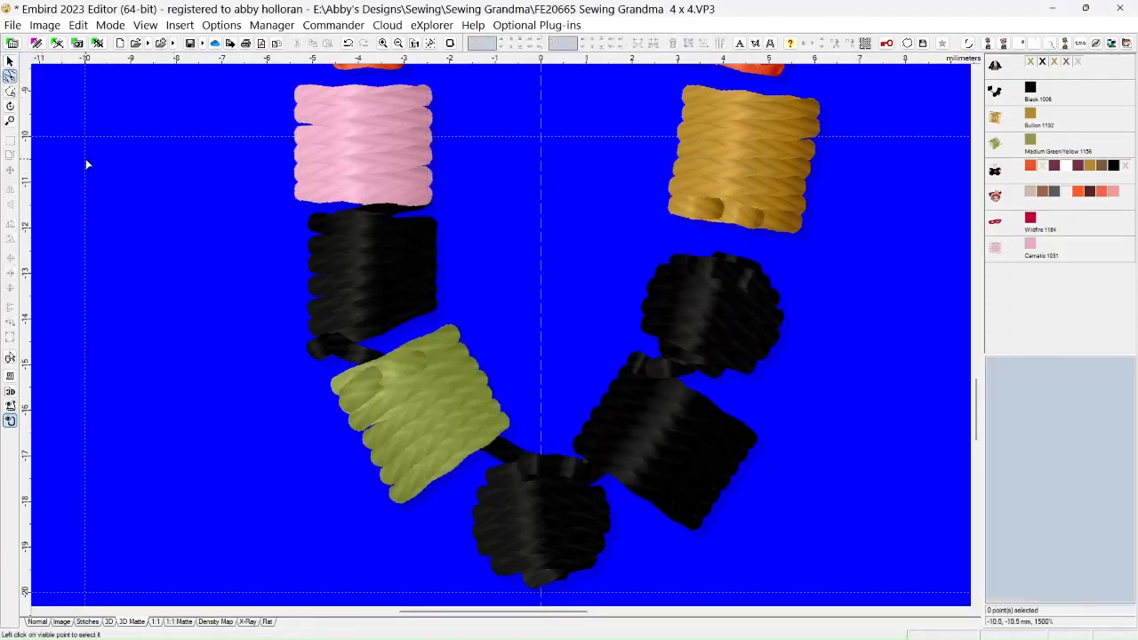
left_click(10, 91)
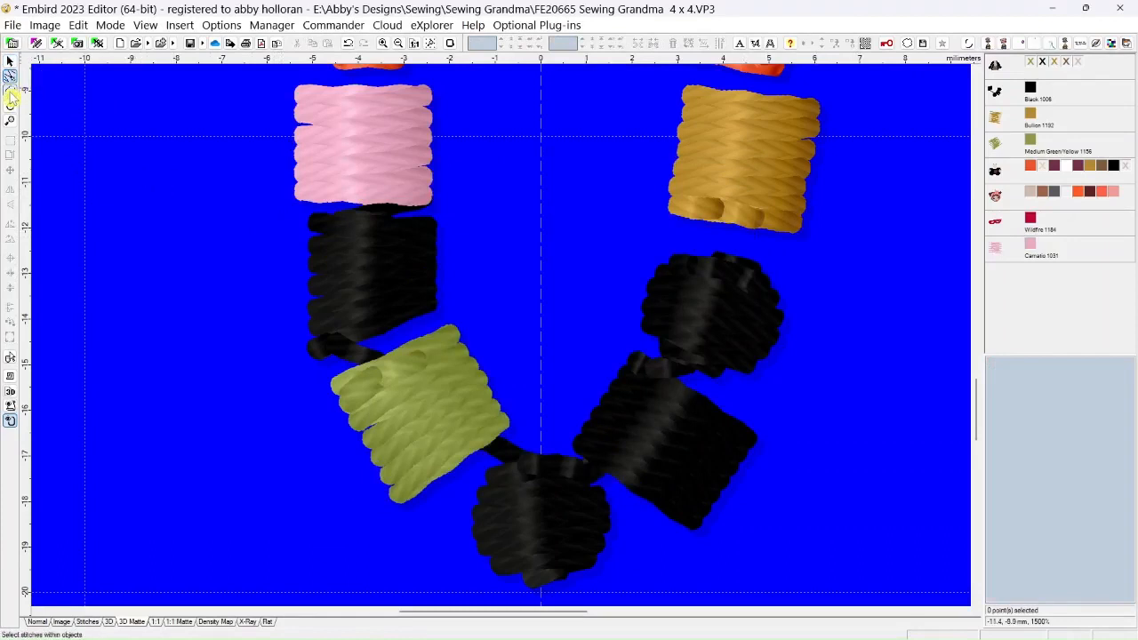
left_click(268, 211)
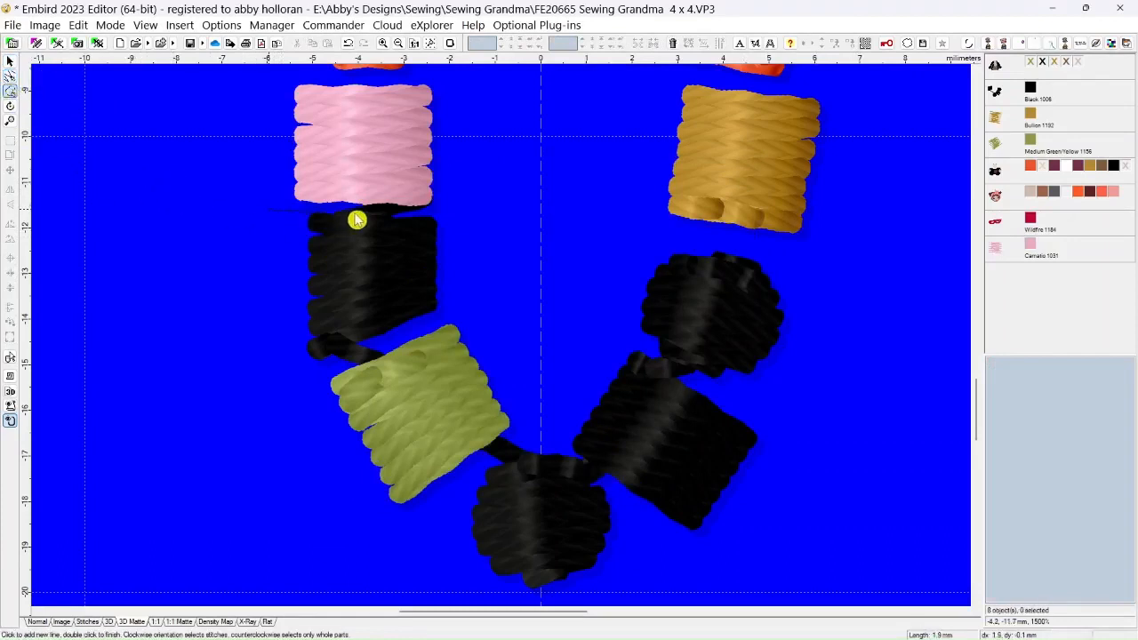
left_click(448, 212)
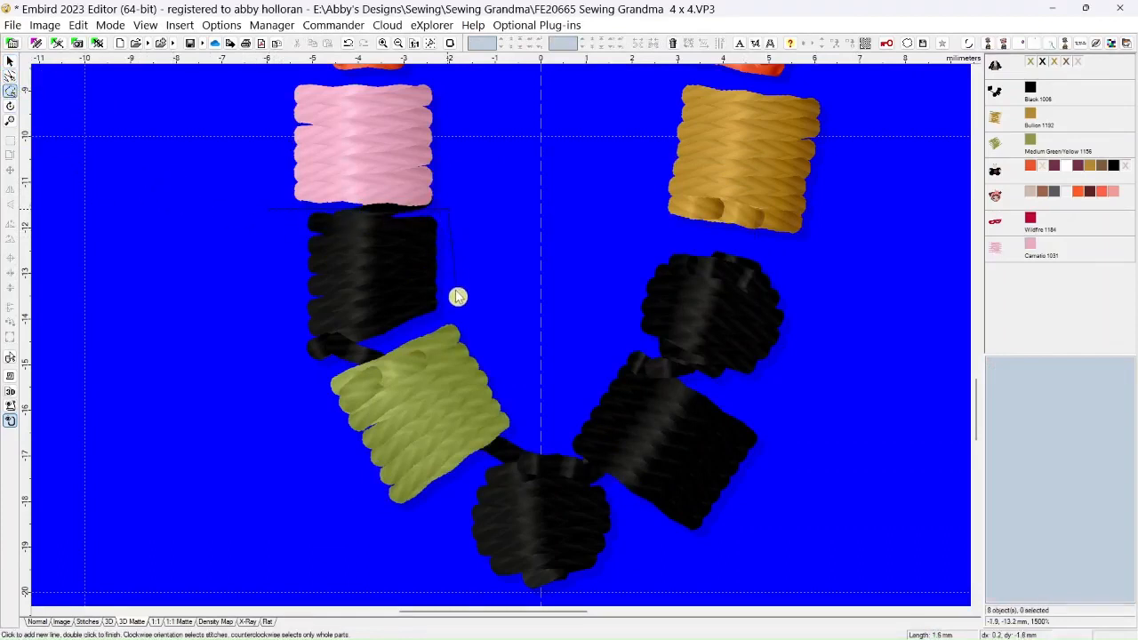
left_click(450, 311)
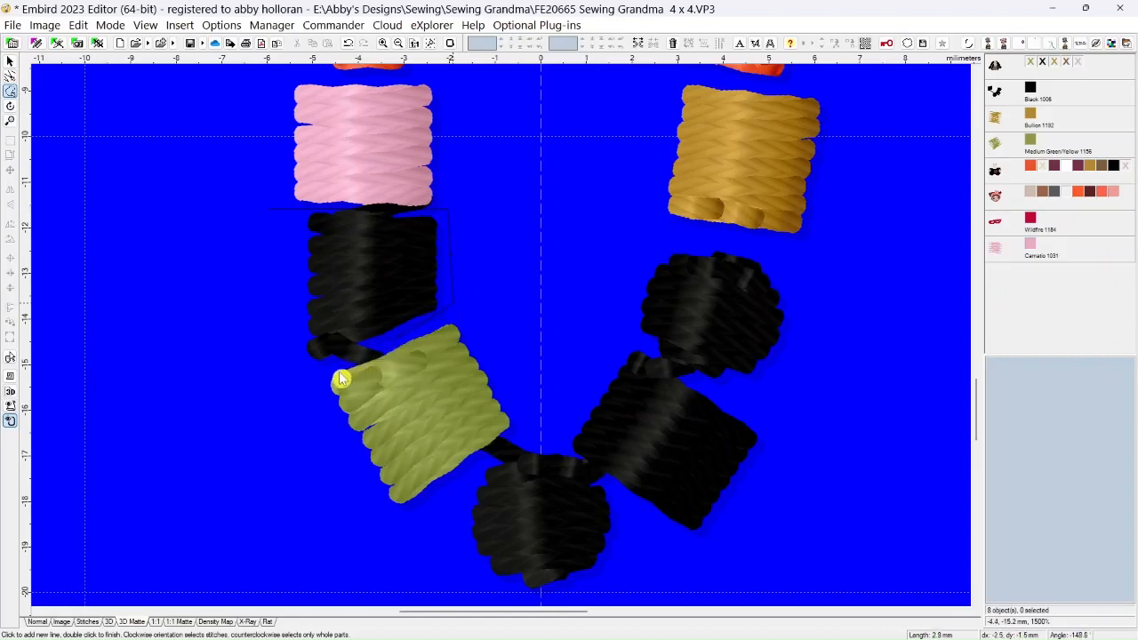
left_click(258, 382)
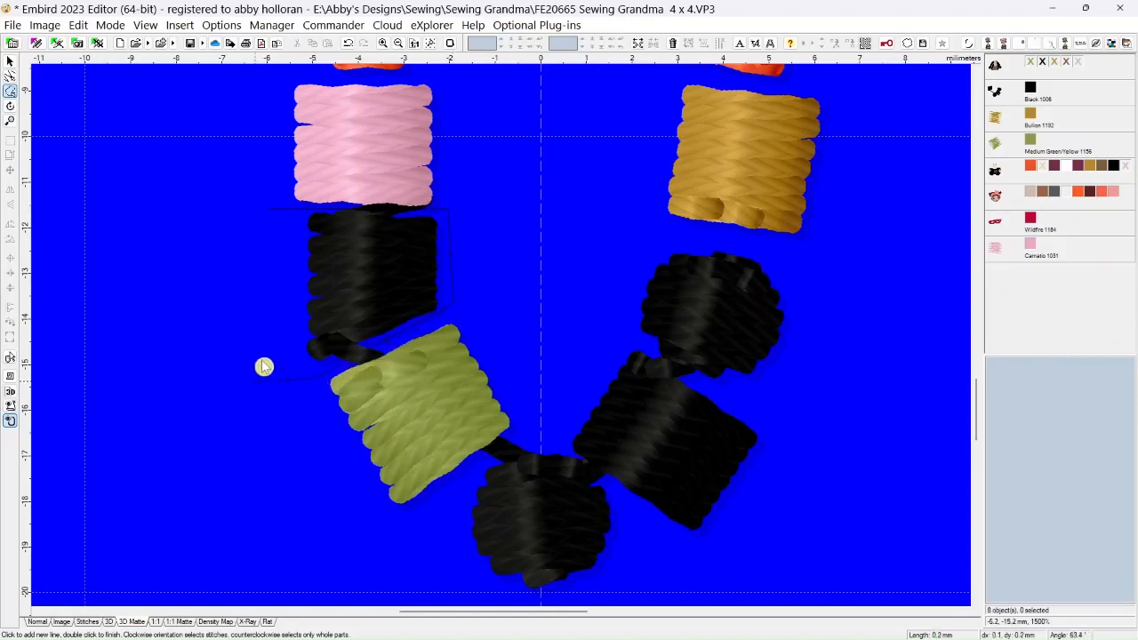
double_click(282, 217)
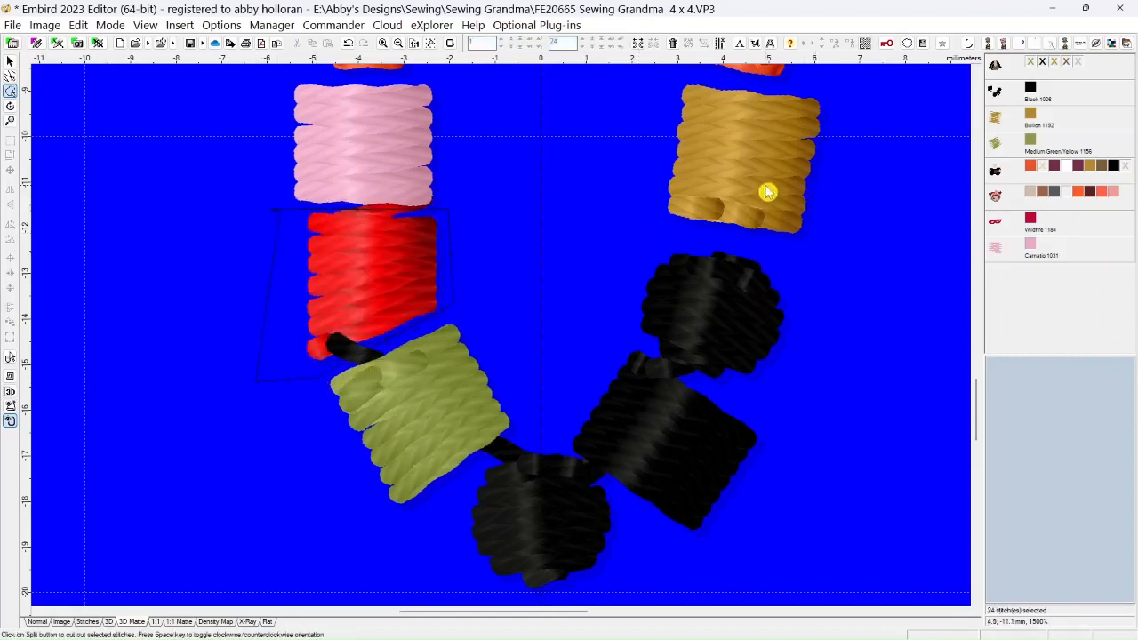
left_click(640, 43)
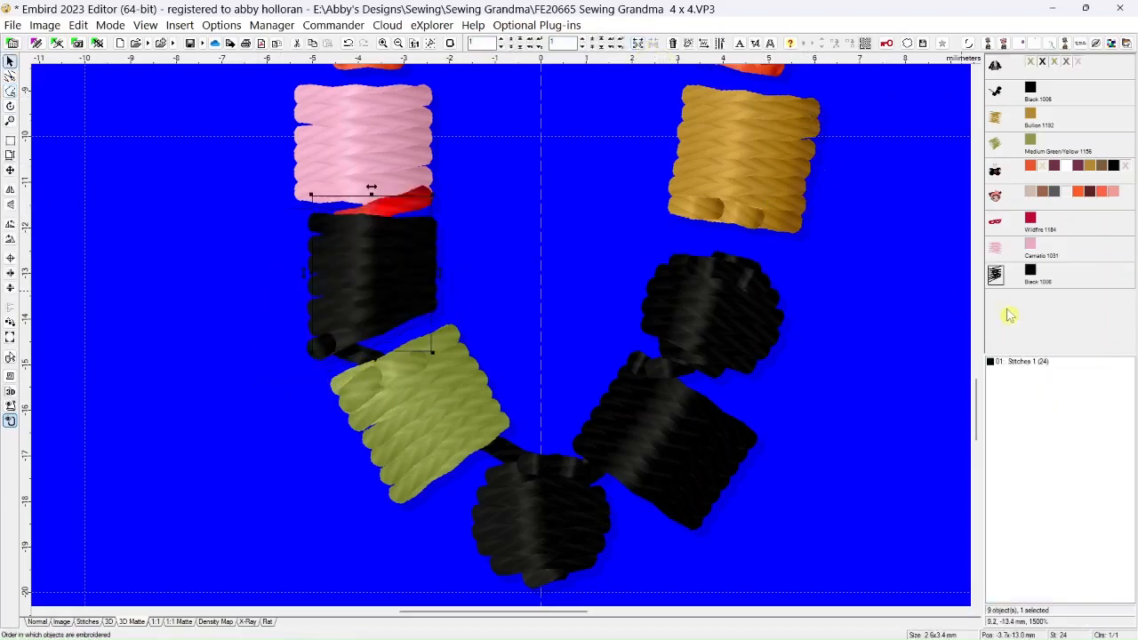
Recolor the split second left-hand bead with Madeira Rayon 1046 Pale Green
right_click(1033, 277)
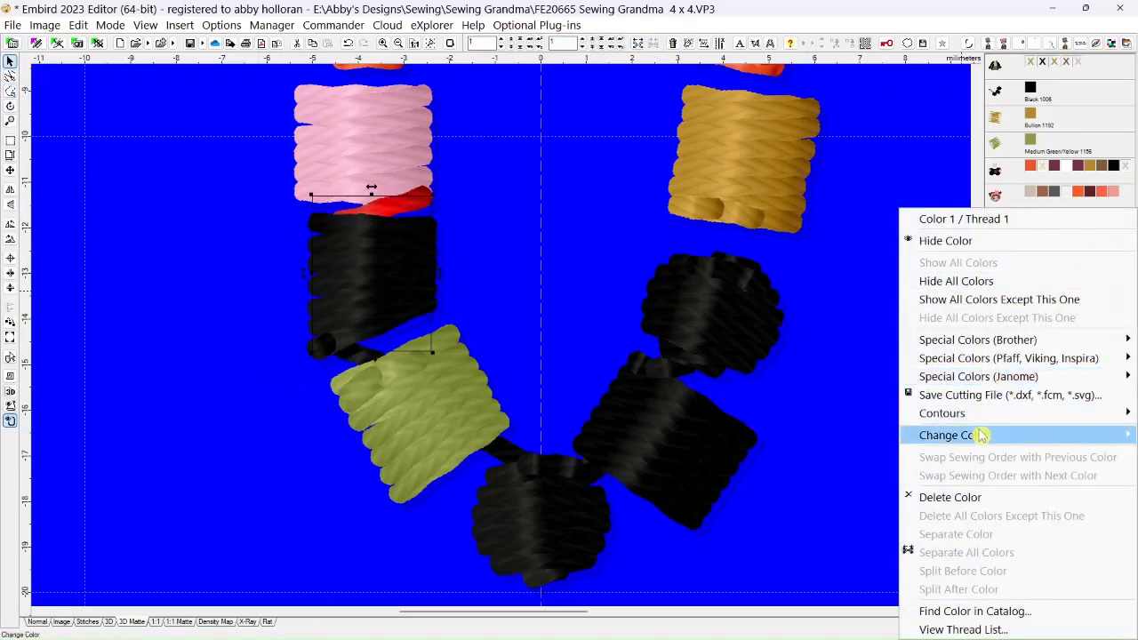
mouse_move(973, 438)
left_click(799, 497)
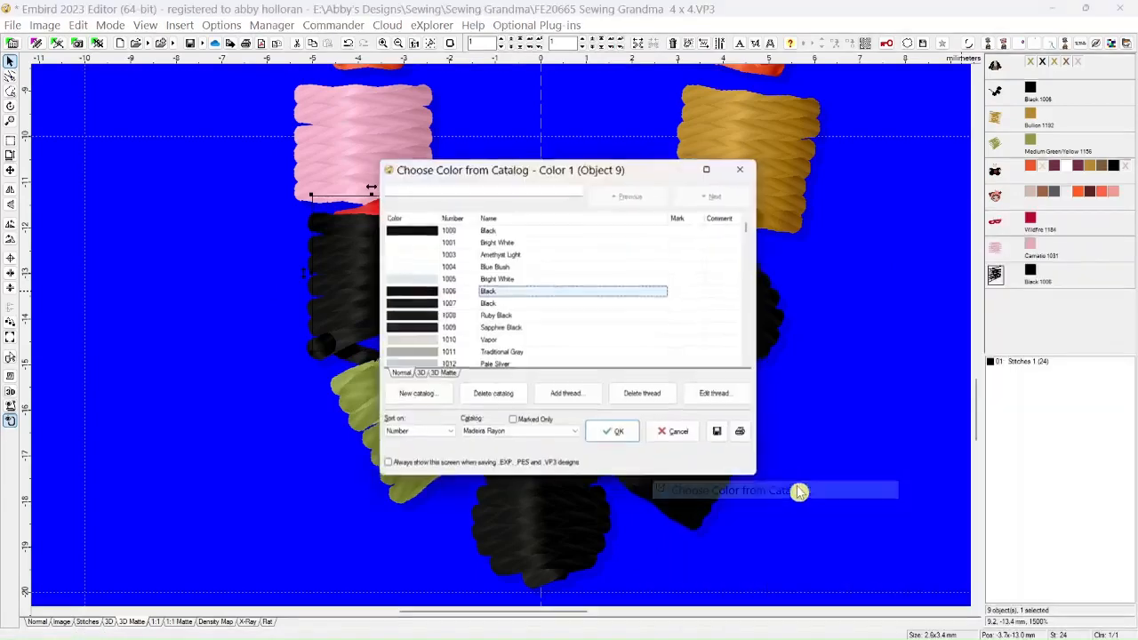
left_click_drag(751, 229, 752, 245)
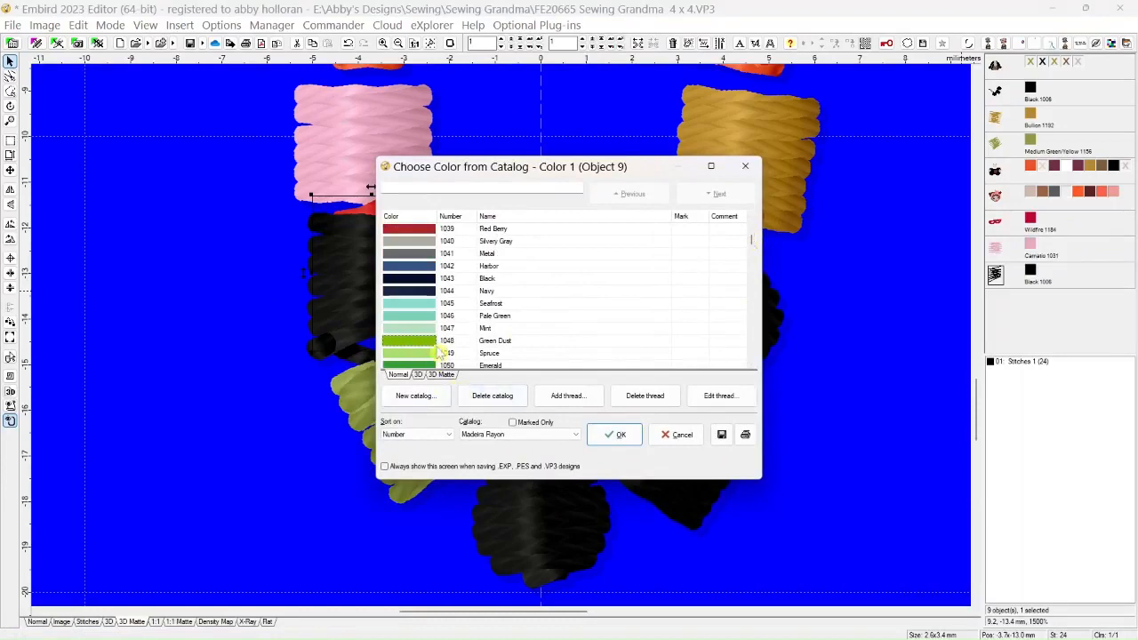
left_click(425, 318)
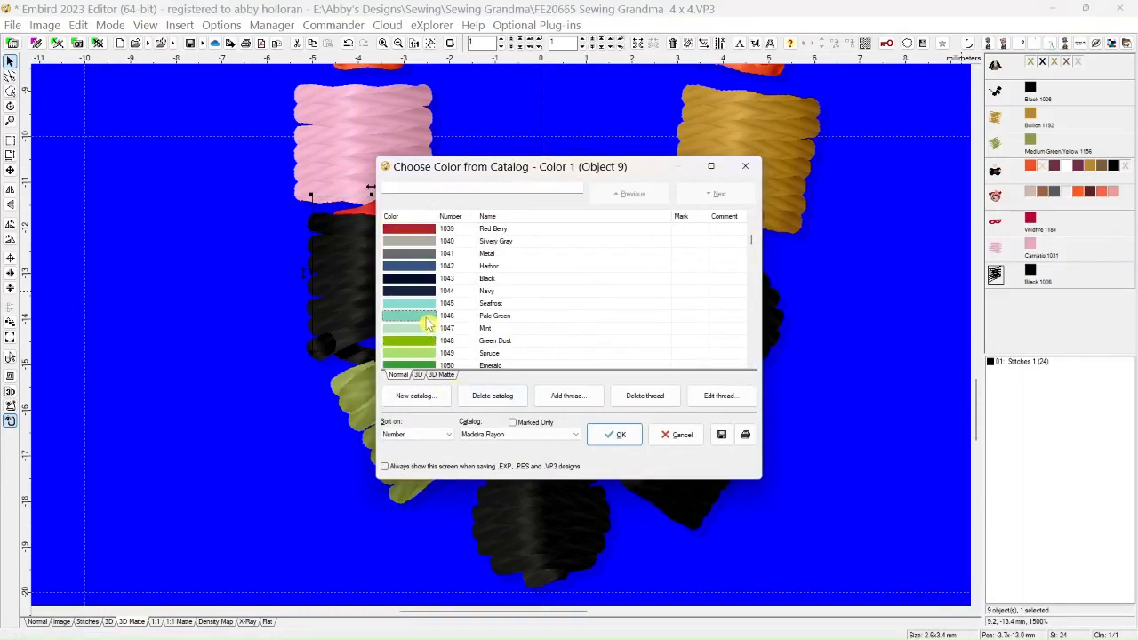
left_click(620, 434)
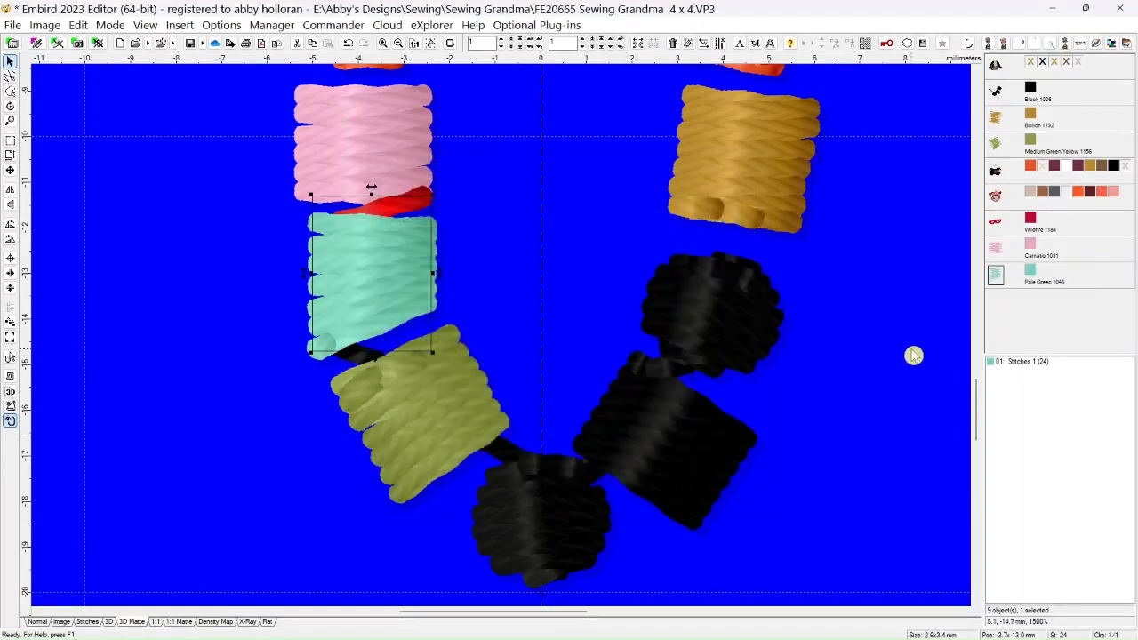
Recolor the Medium Green/Yellow bead on the necklace's left side with Madeira Rayon 1154 Cerise
right_click(1031, 147)
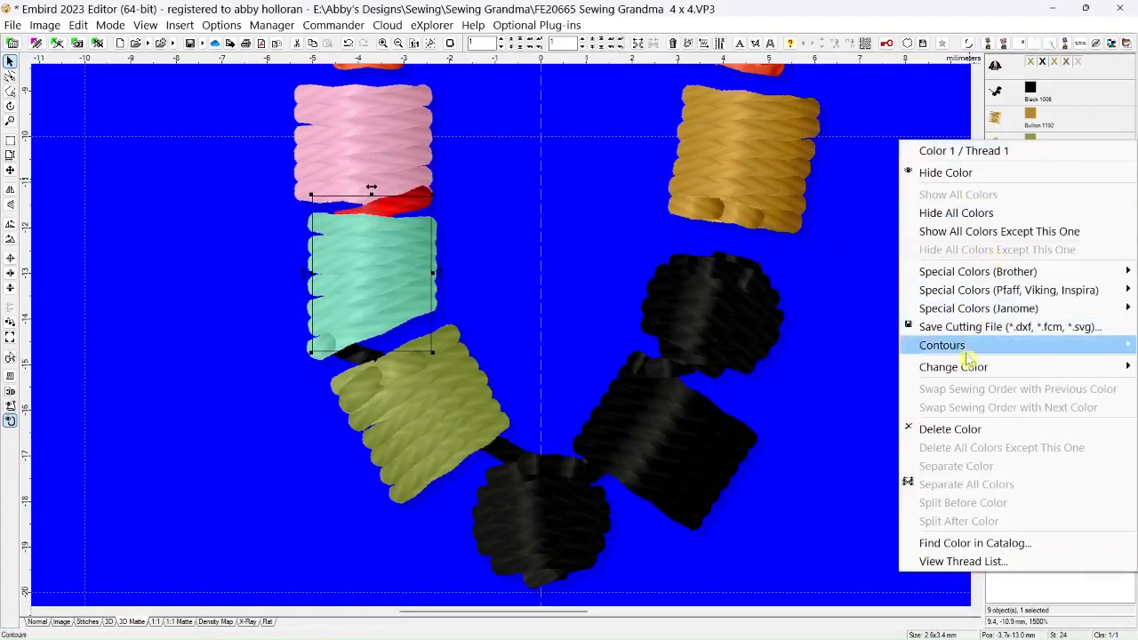
mouse_move(966, 372)
left_click(813, 424)
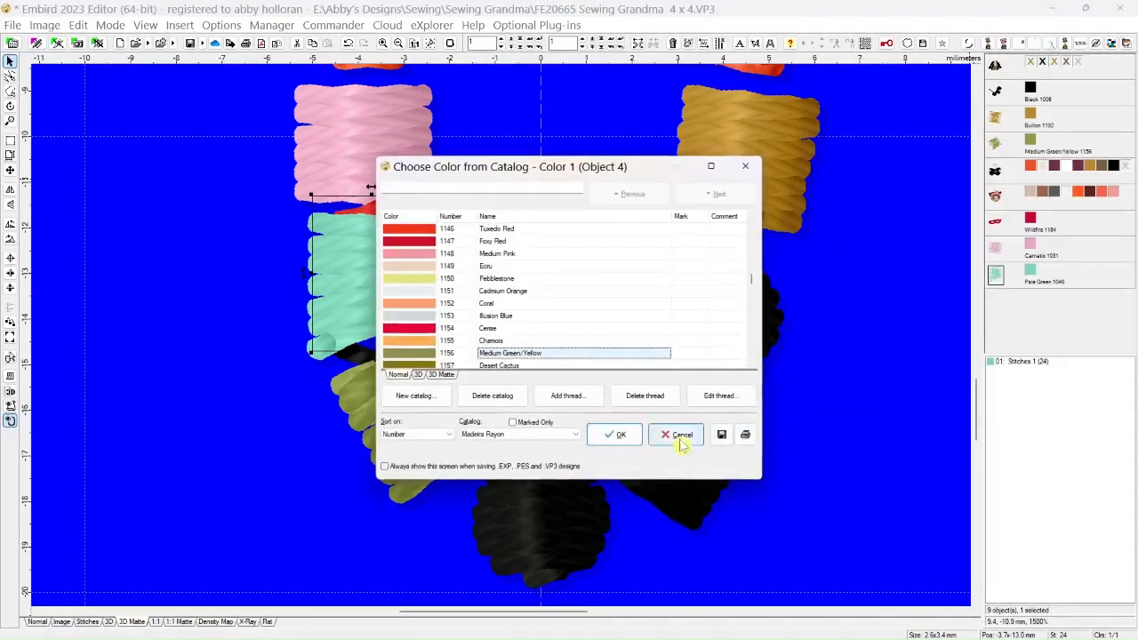
left_click(422, 330)
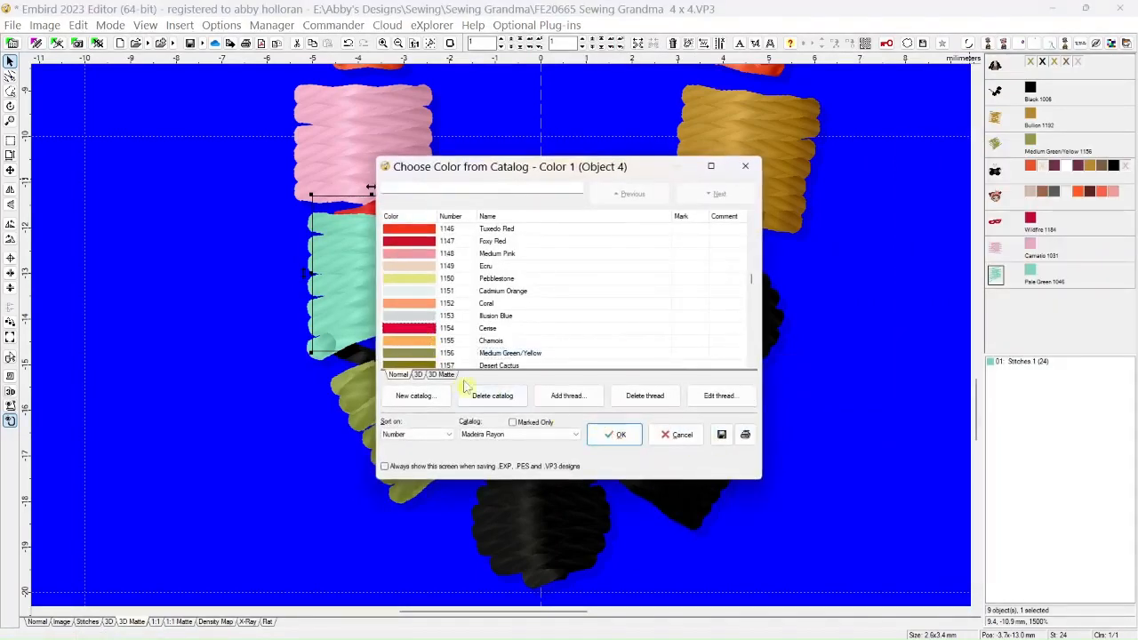
left_click(614, 434)
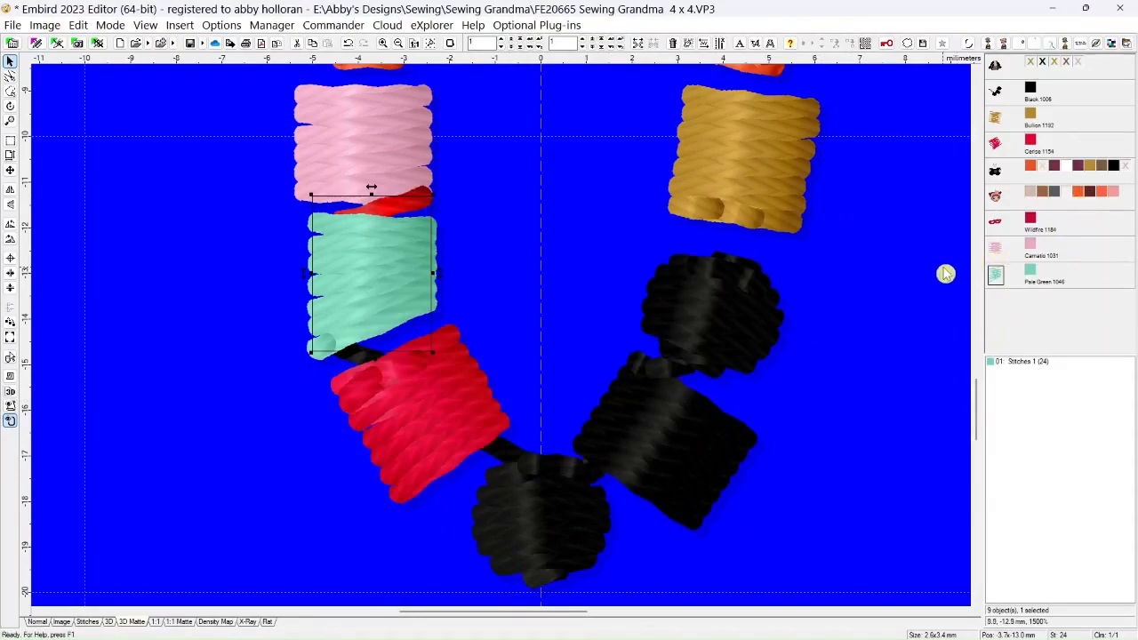
Outline the stitches of the round black bead at the bottom center of the necklace and split them off as a separate object
left_click_drag(976, 406, 975, 272)
scroll(825, 305, "down", 1)
scroll(823, 303, "down", 2)
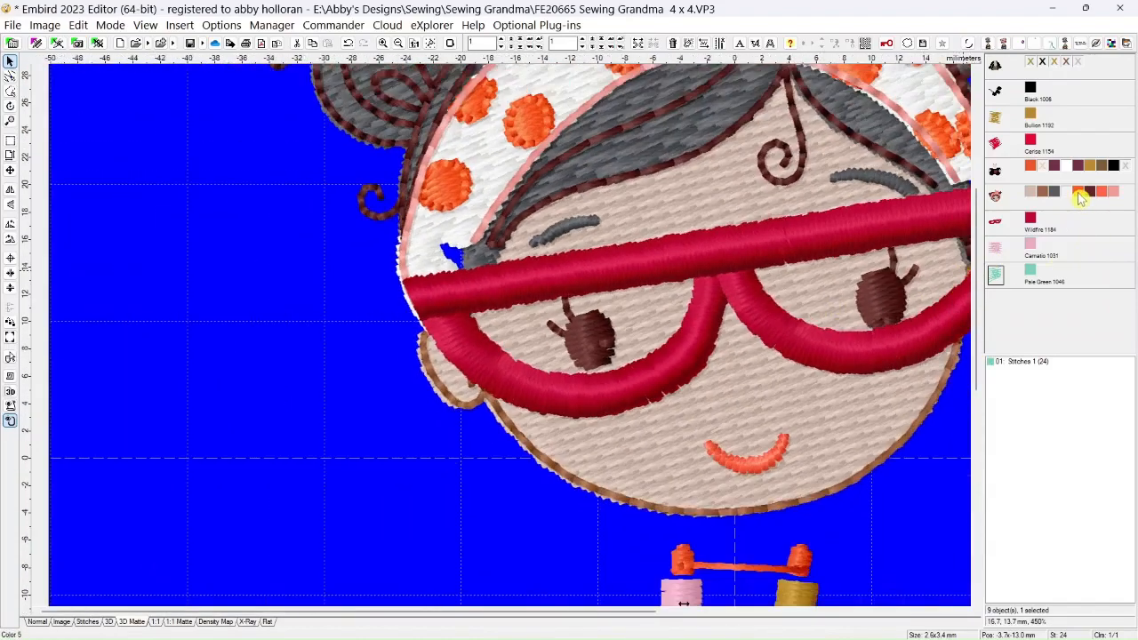
mouse_move(1078, 194)
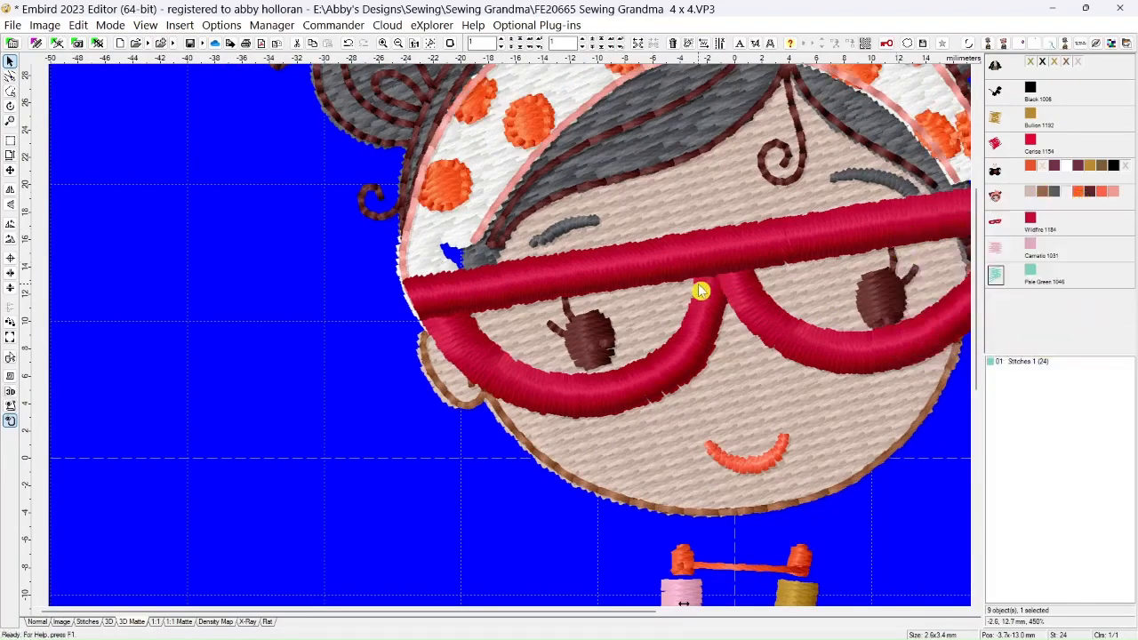
scroll(700, 290, "down", 5)
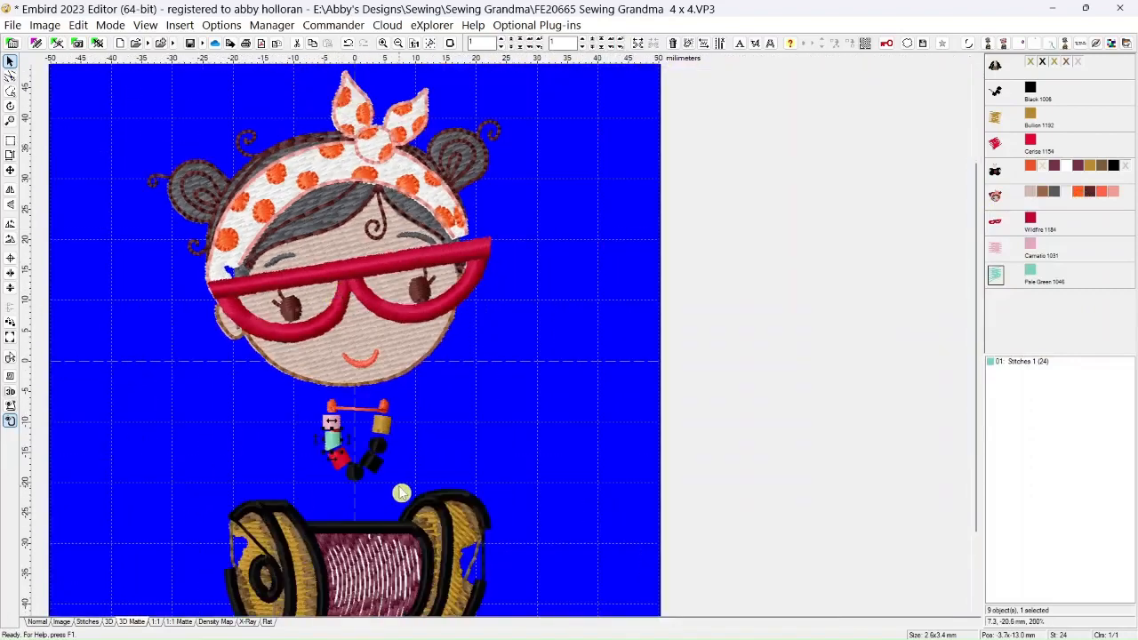
scroll(567, 491, "up", 8)
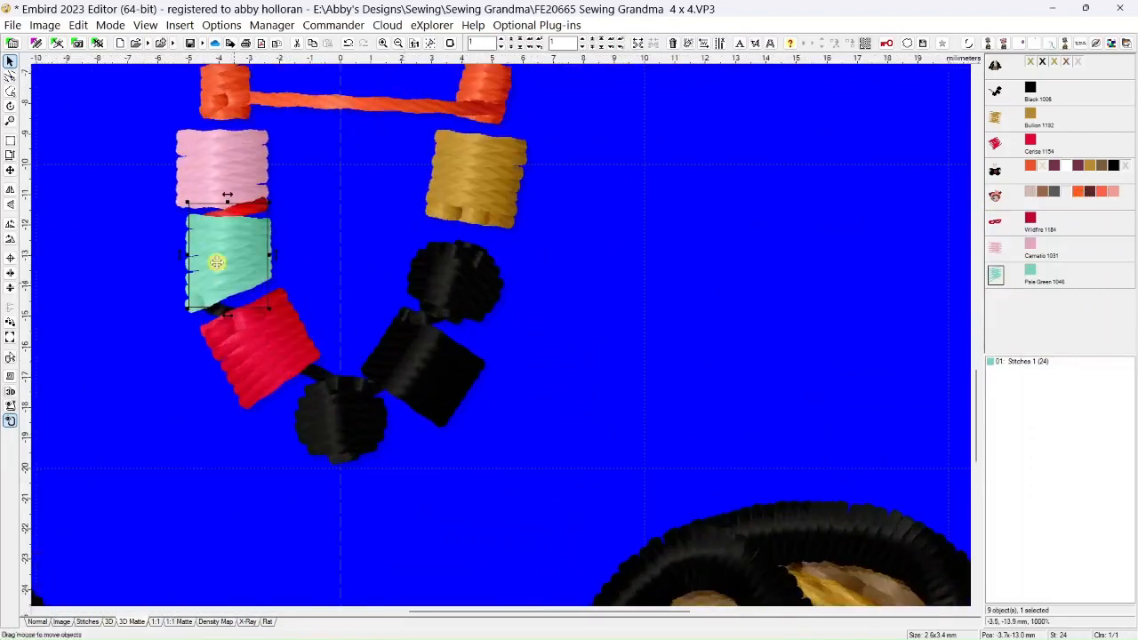
left_click(10, 92)
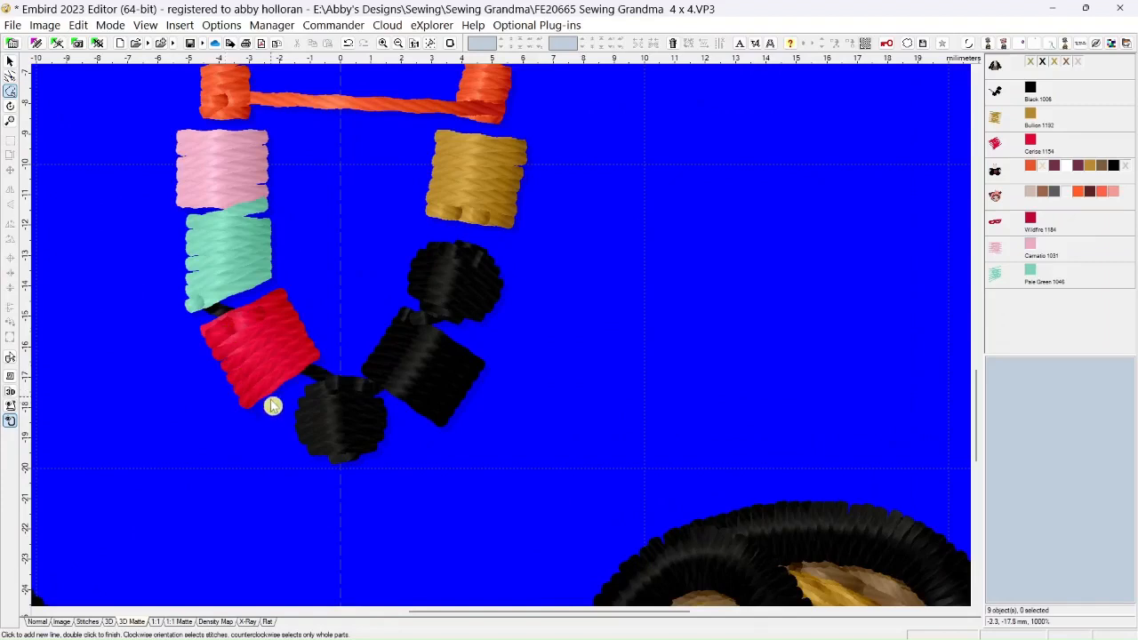
left_click(330, 364)
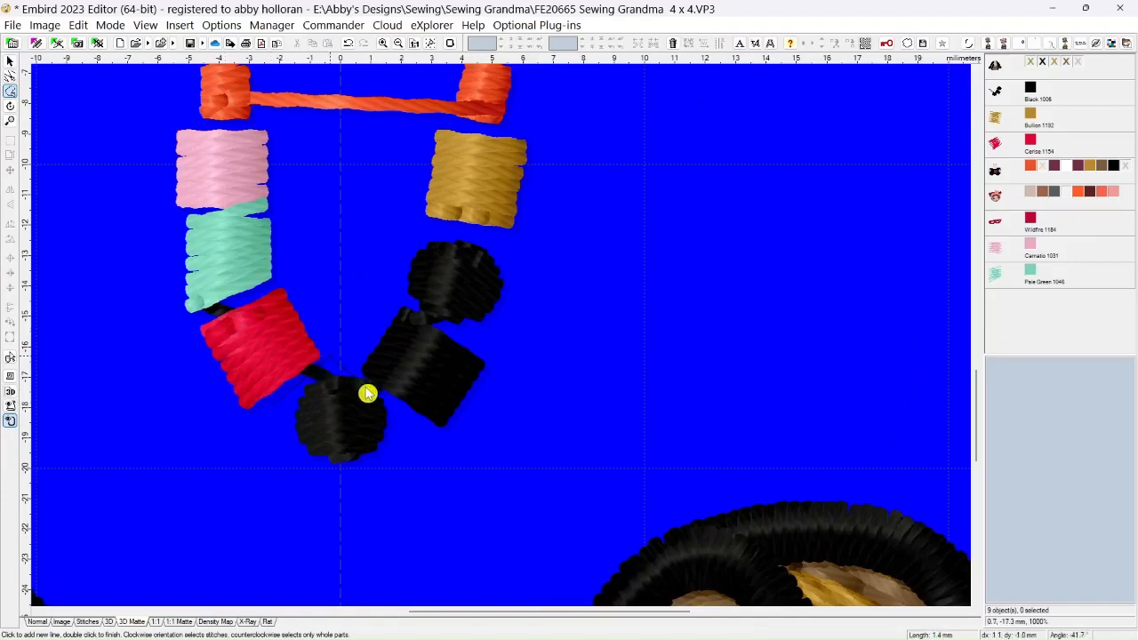
left_click(409, 450)
left_click(356, 503)
double_click(269, 417)
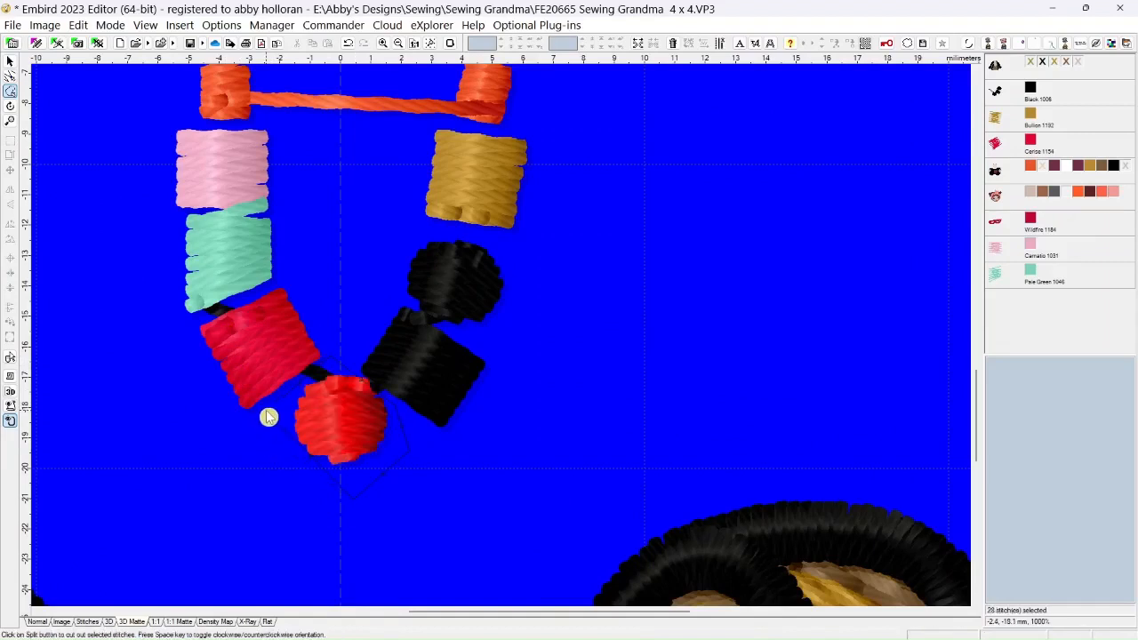
left_click(637, 42)
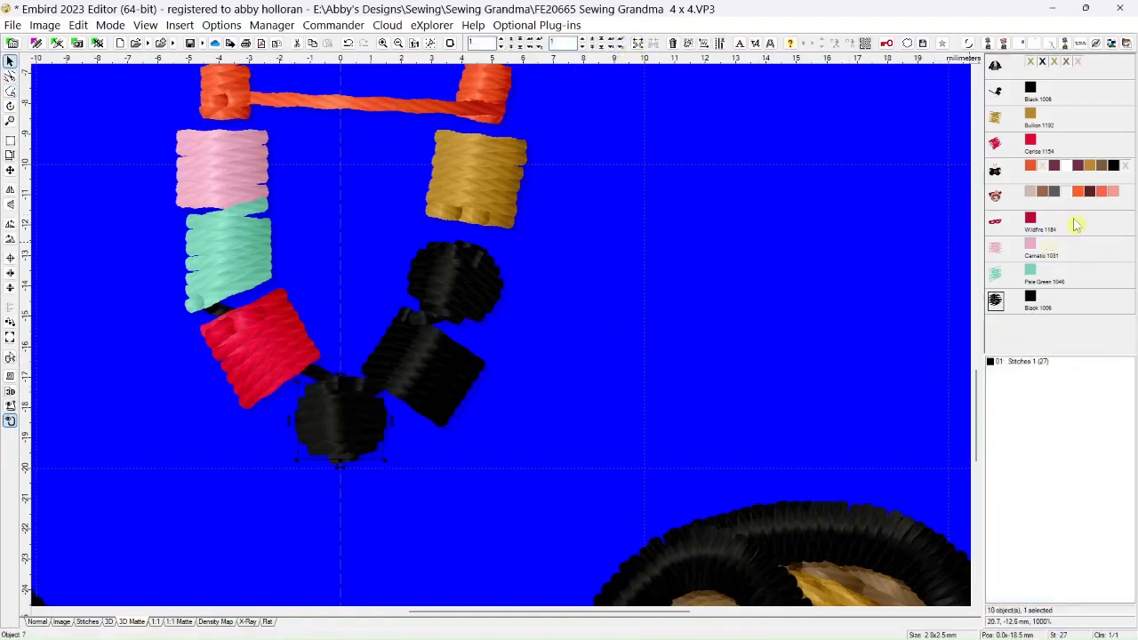
Recolor the split bottom bead by setting its thread identical to the head design's Coral 1379
left_click_drag(1079, 195, 1075, 246)
left_click_drag(1032, 302, 1032, 303)
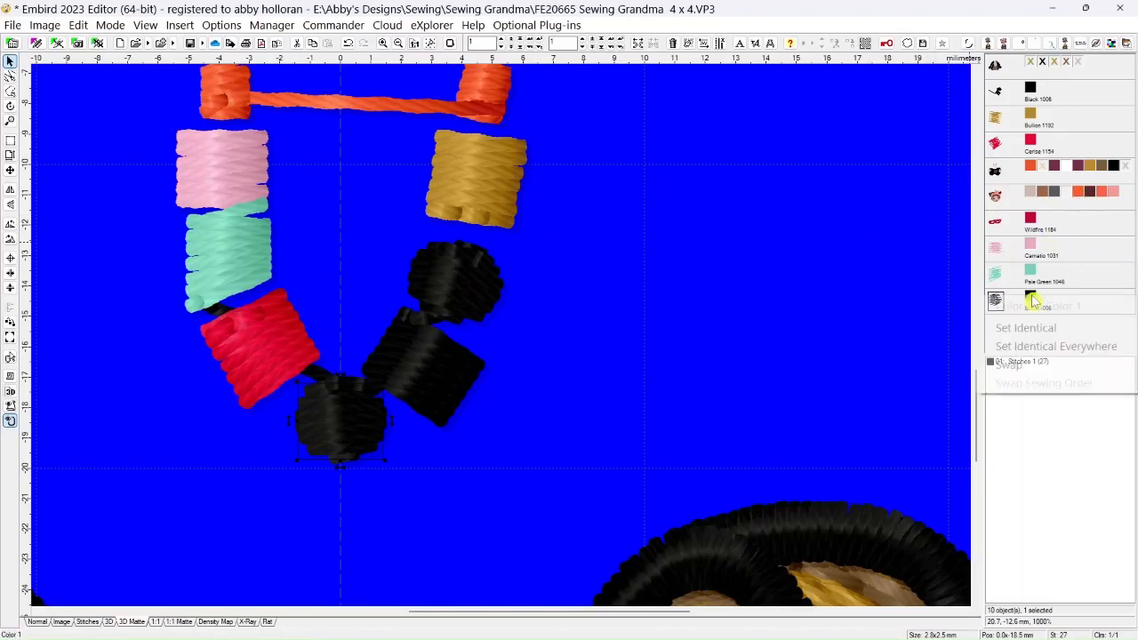
left_click(976, 326)
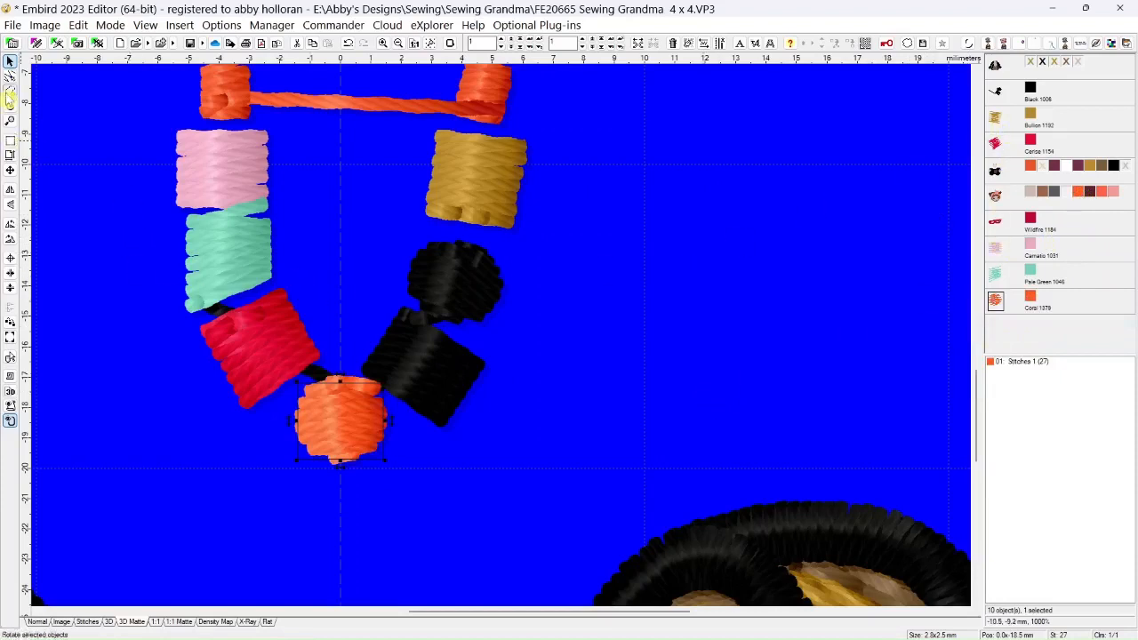
In Normal view, outline the stitches of the square black bead beside the coral one and split them off as a separate object
left_click(10, 90)
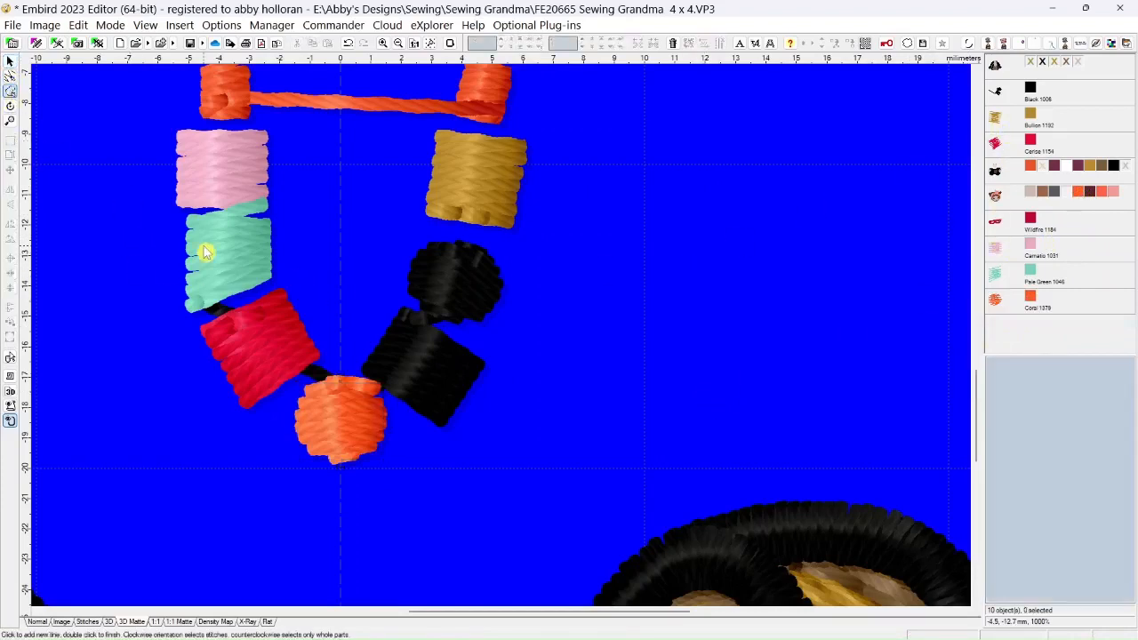
scroll(424, 364, "up", 5)
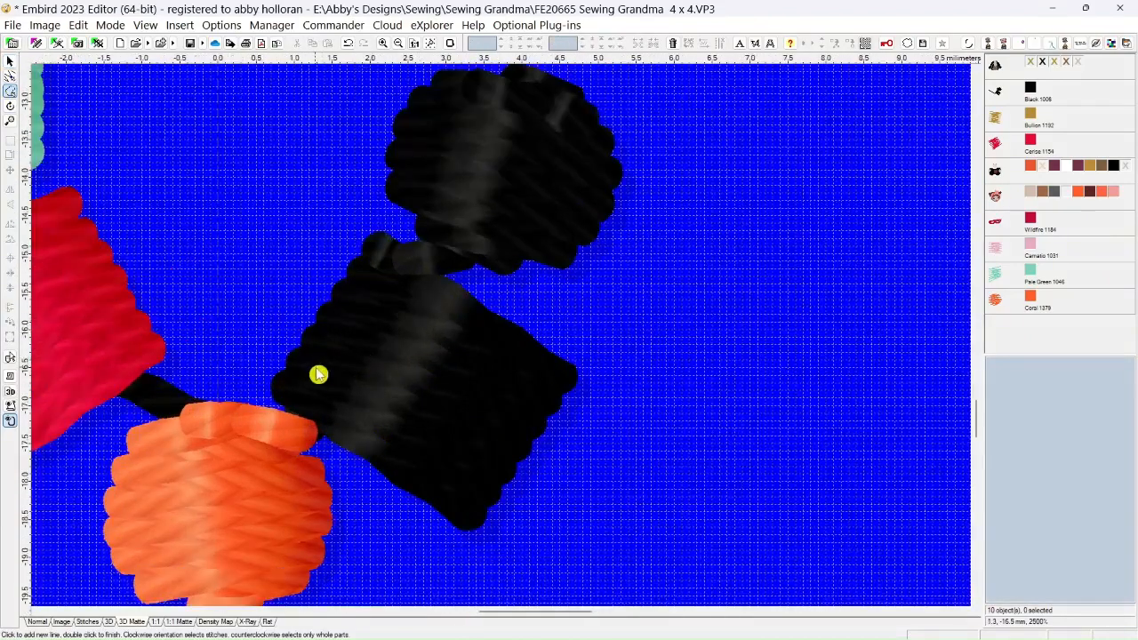
left_click(37, 621)
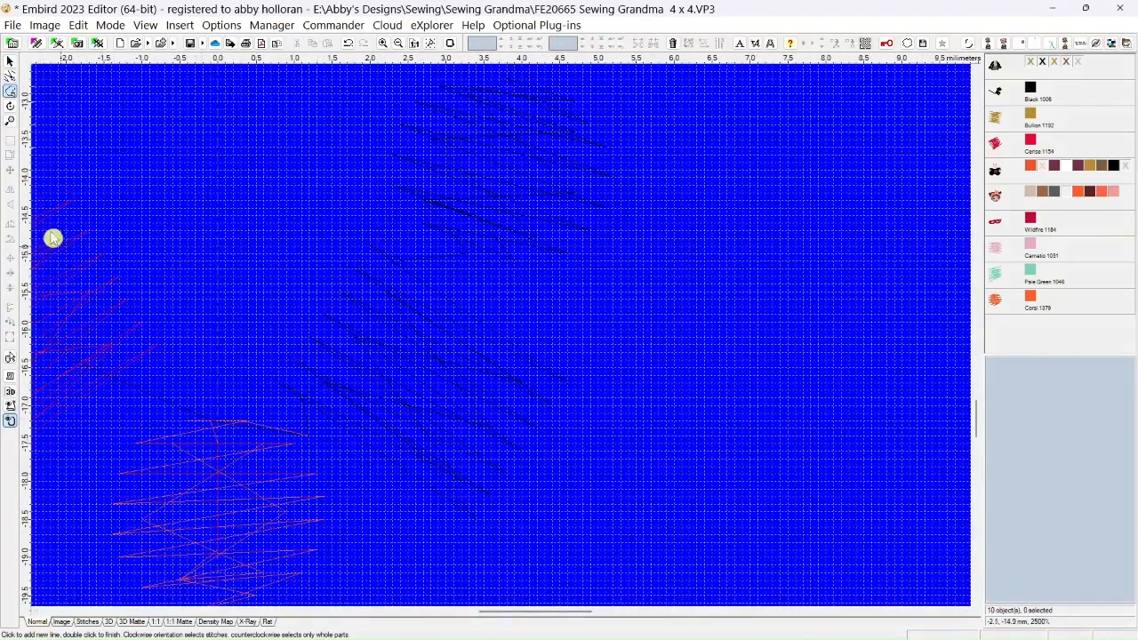
left_click(10, 78)
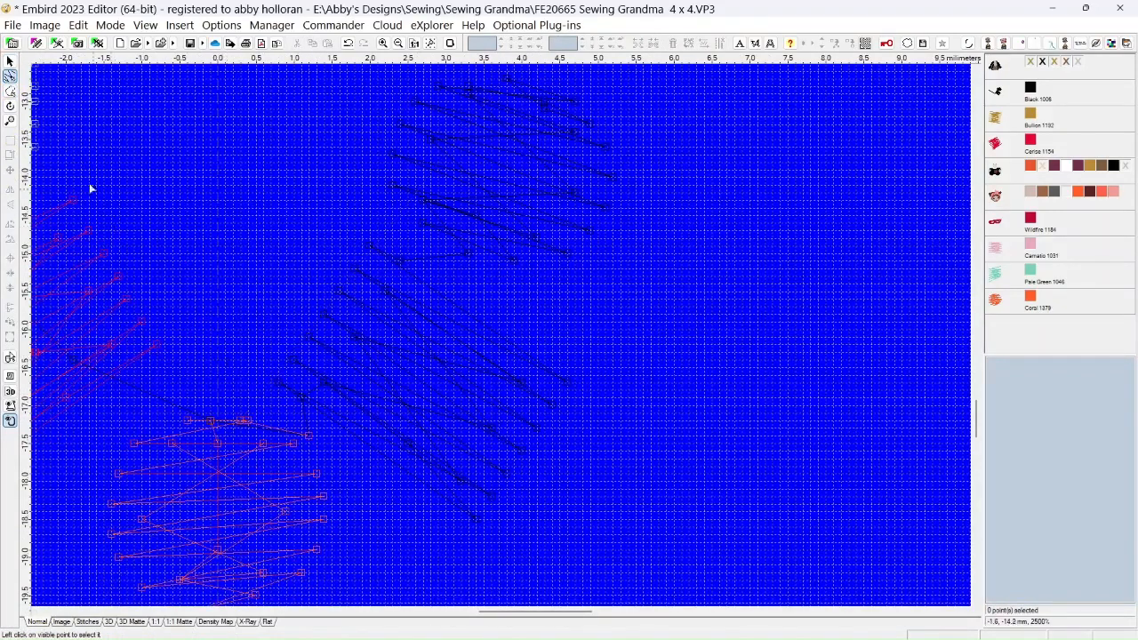
left_click(11, 90)
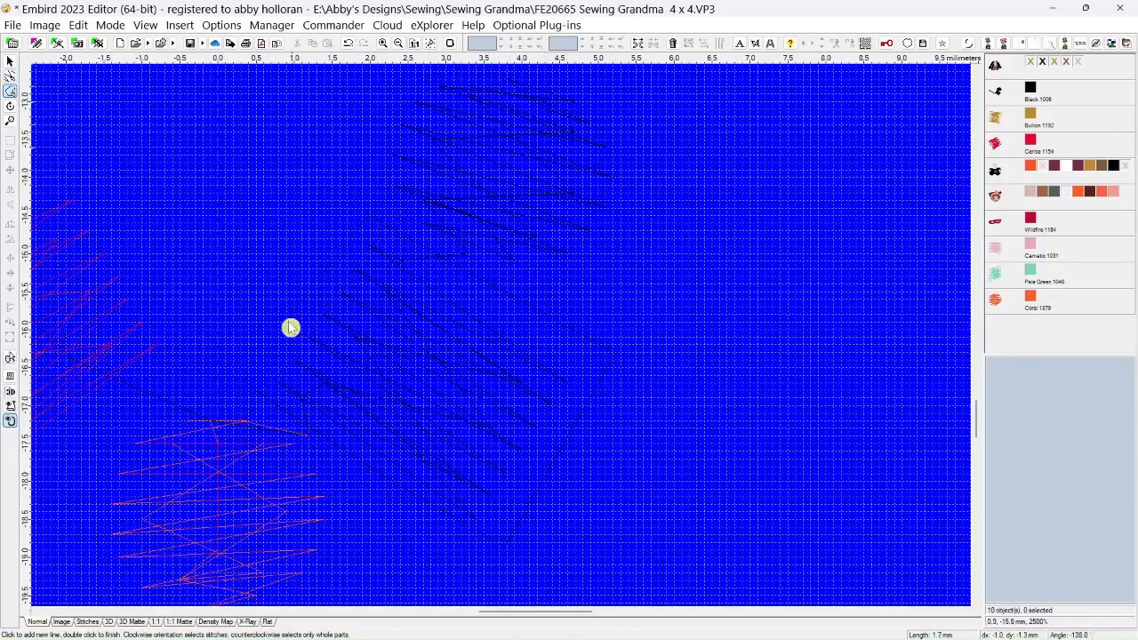
double_click(254, 393)
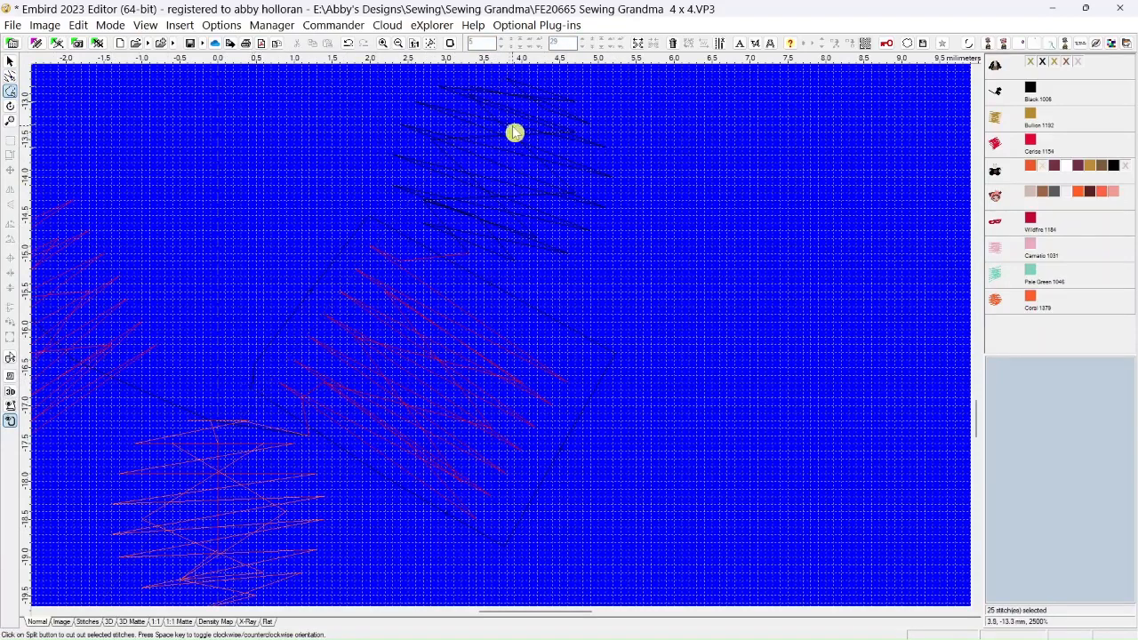
left_click(638, 42)
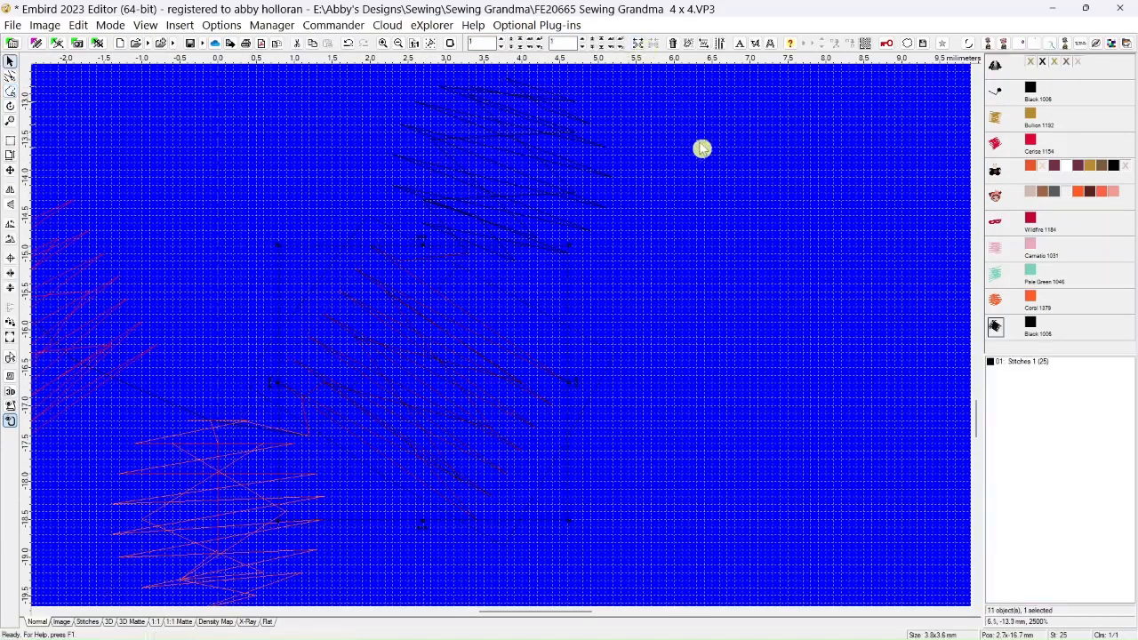
Recolor the split square bead with Madeira Rayon 1143 Medium Blue from the thread catalog
right_click(1032, 327)
mouse_move(964, 435)
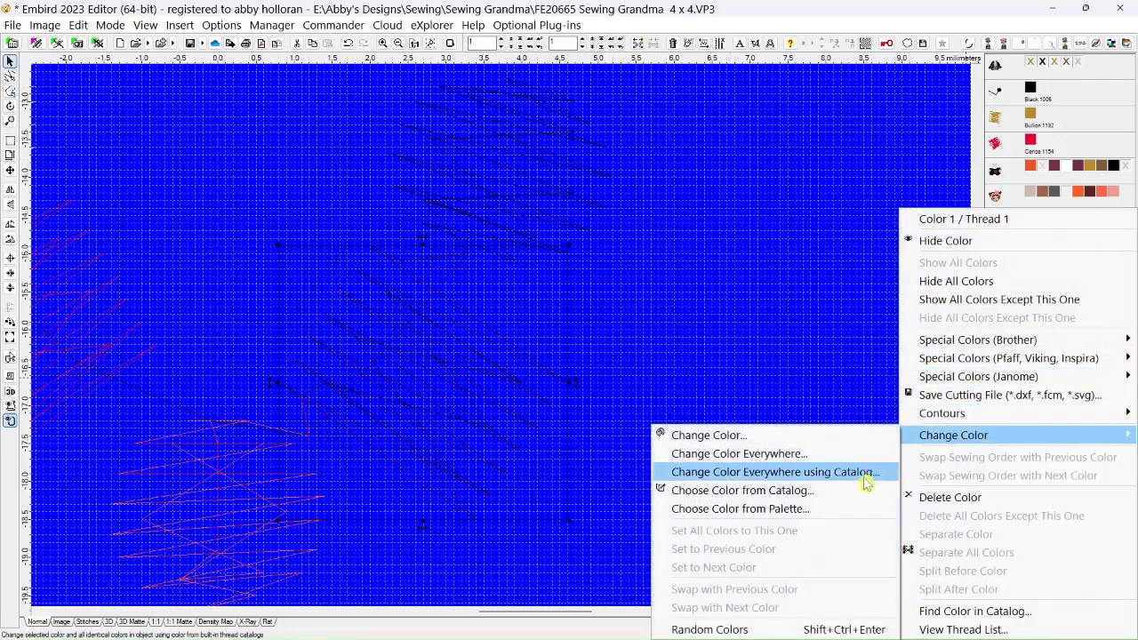
left_click(835, 490)
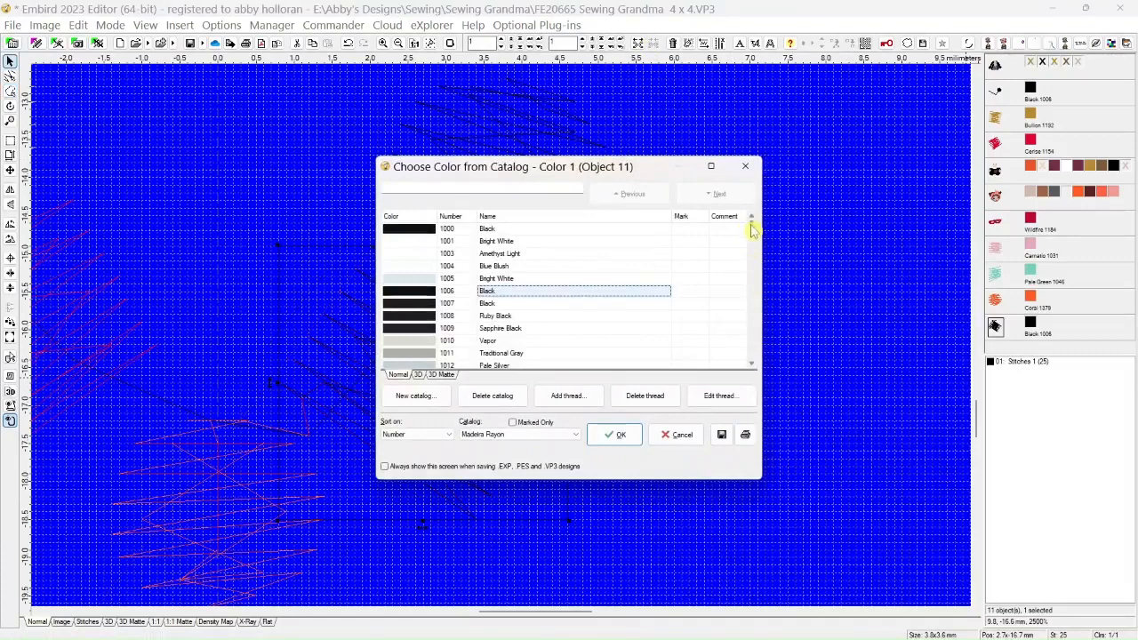
left_click_drag(751, 229, 753, 272)
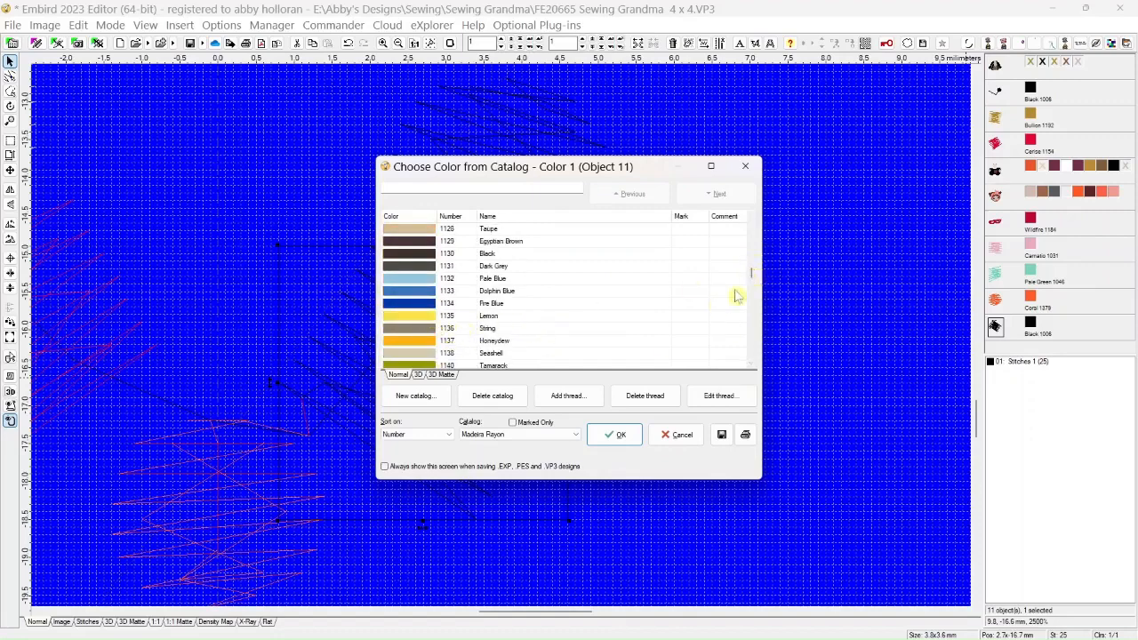
left_click_drag(749, 275, 751, 276)
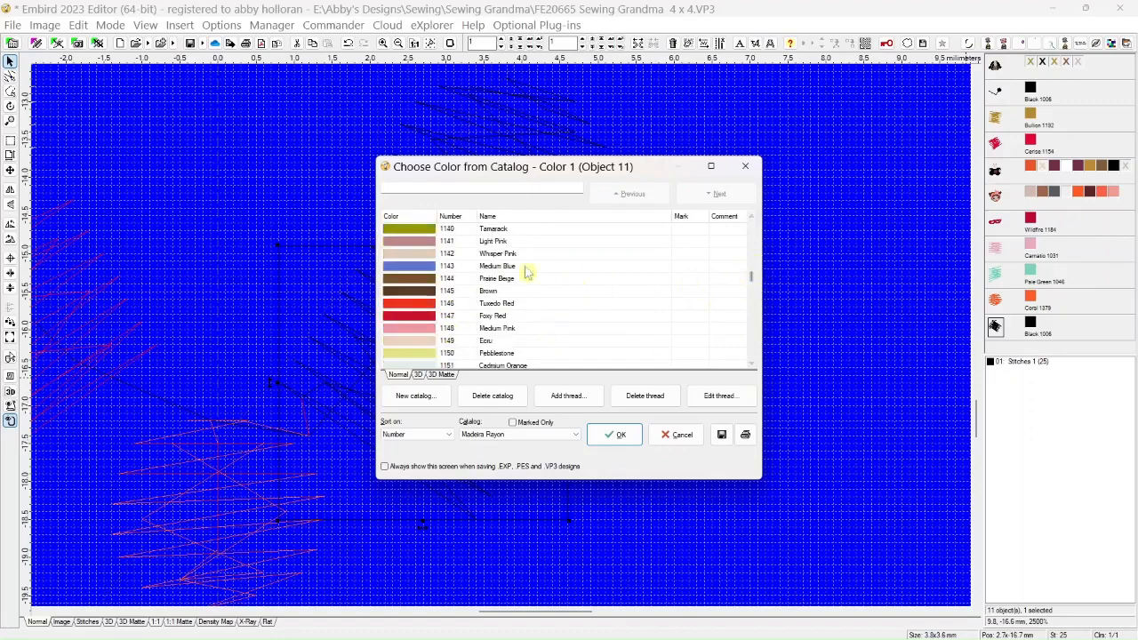
left_click(614, 434)
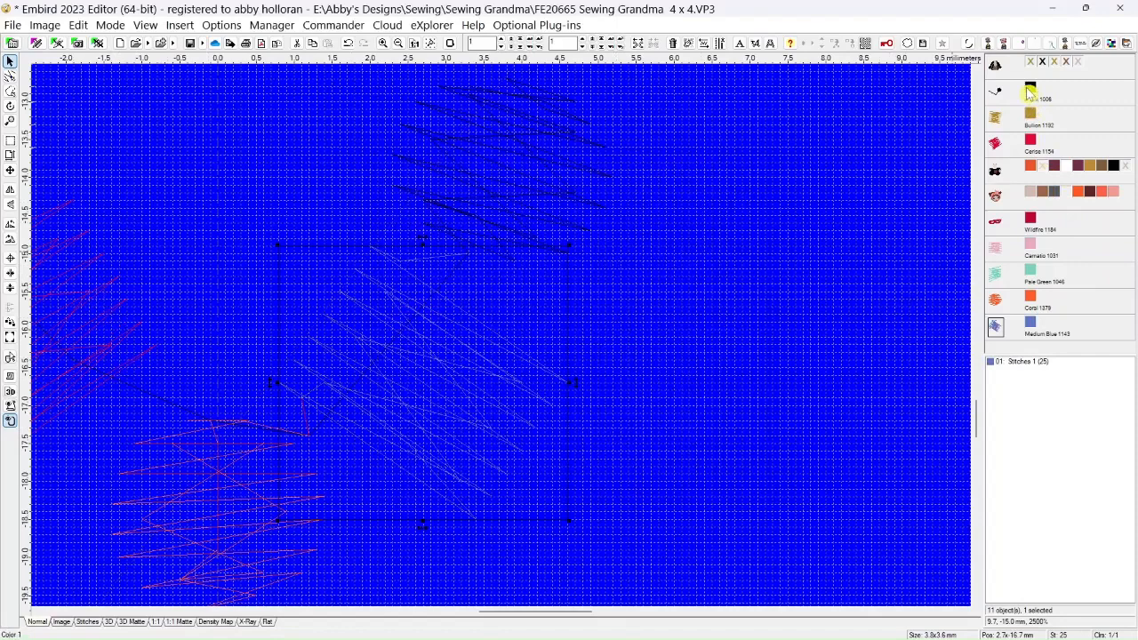
Delete the two points of the leftover black connecting stitches that cross the Cerise bead
scroll(687, 240, "down", 3)
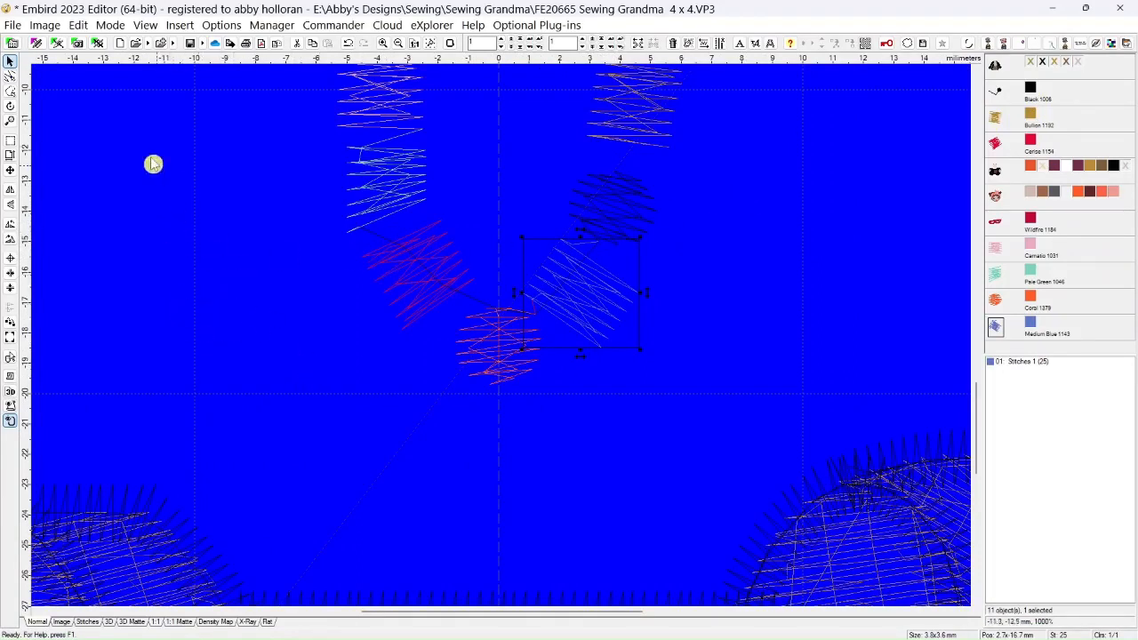
left_click(10, 75)
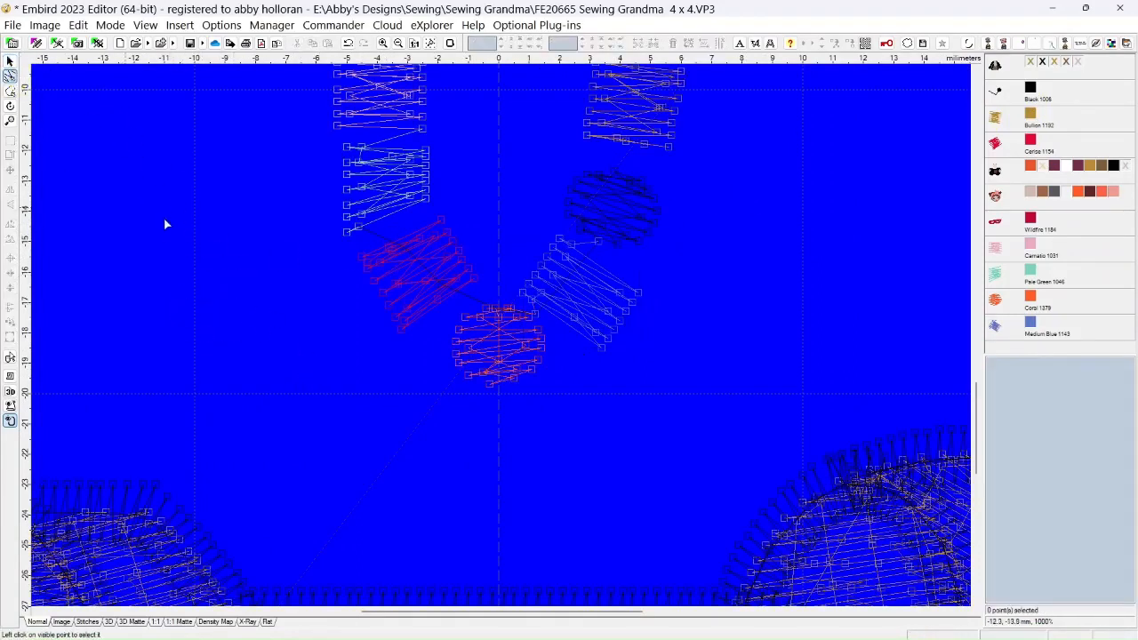
left_click(405, 252)
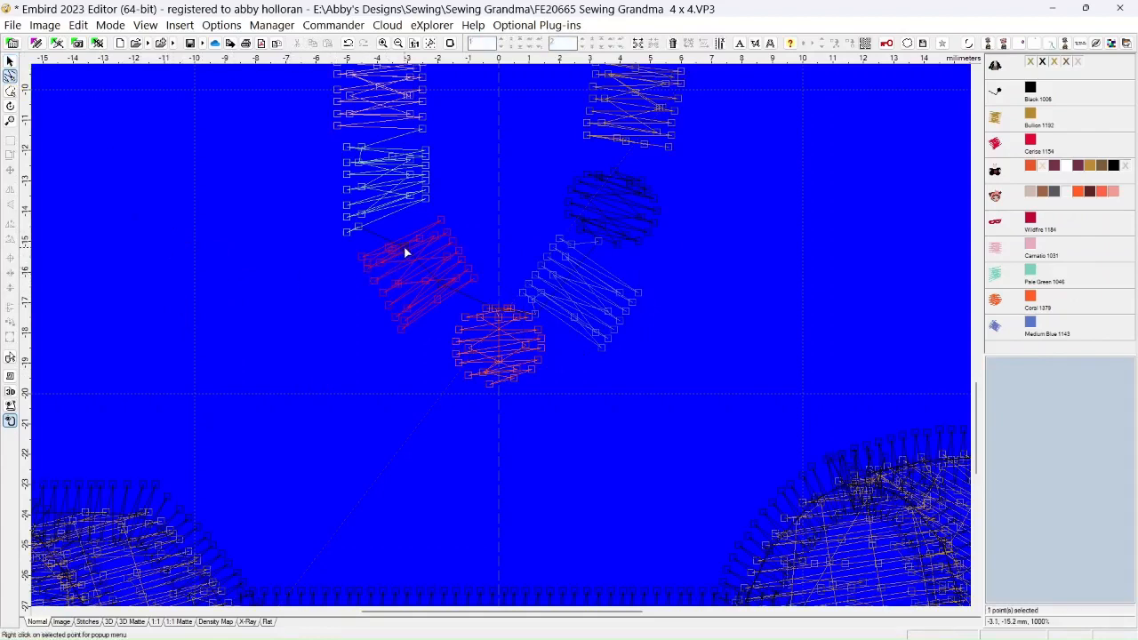
right_click(404, 252)
left_click(438, 297)
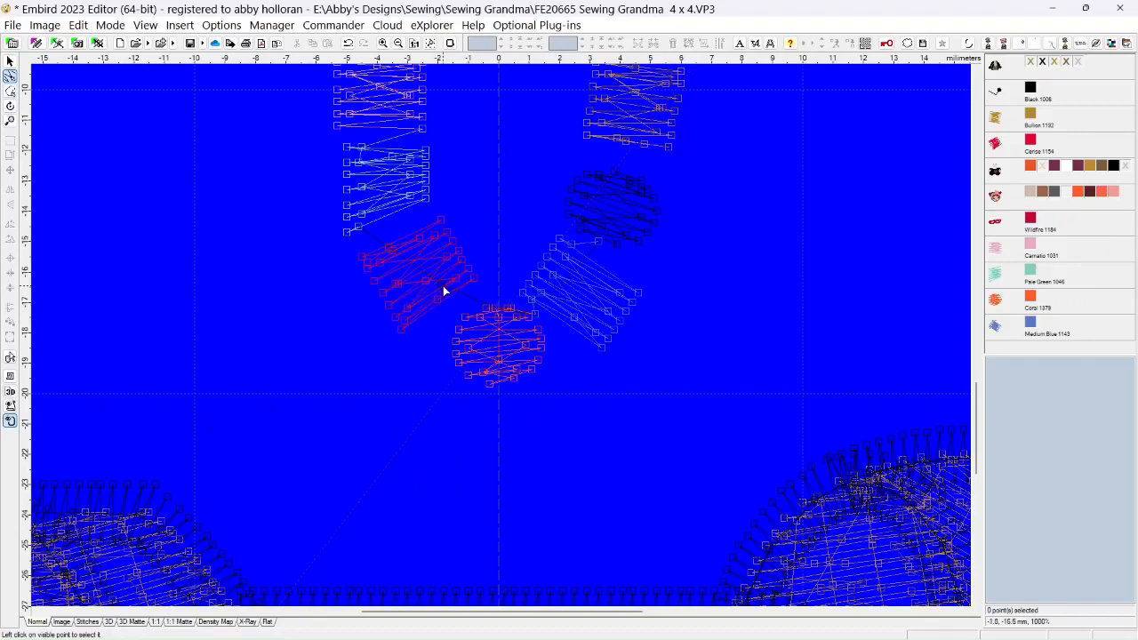
left_click(439, 285)
right_click(439, 285)
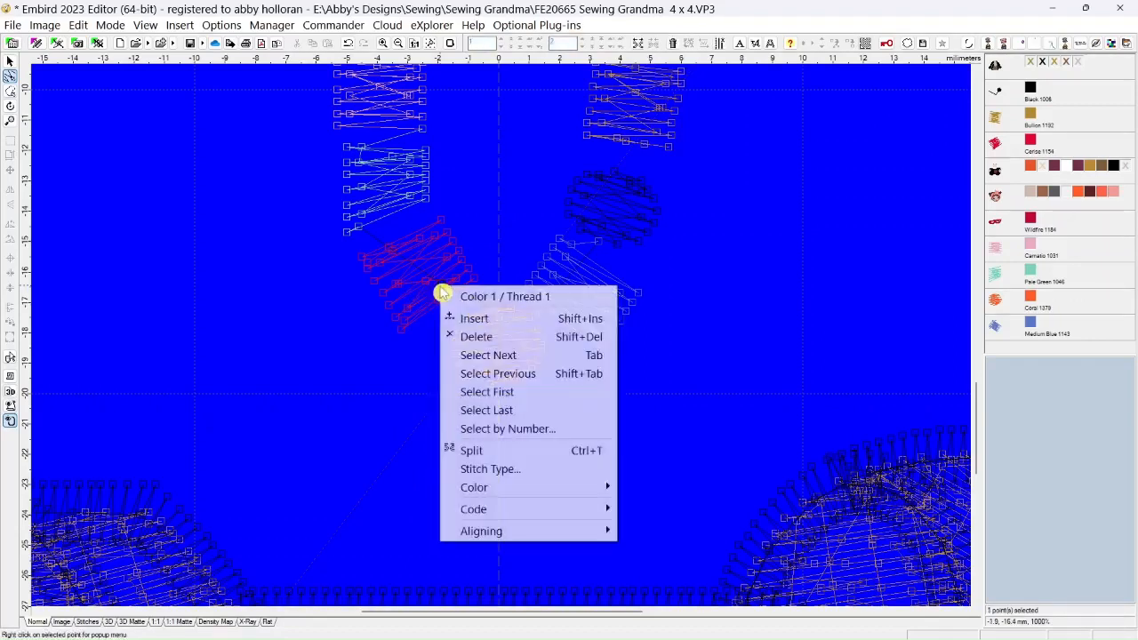
left_click(472, 336)
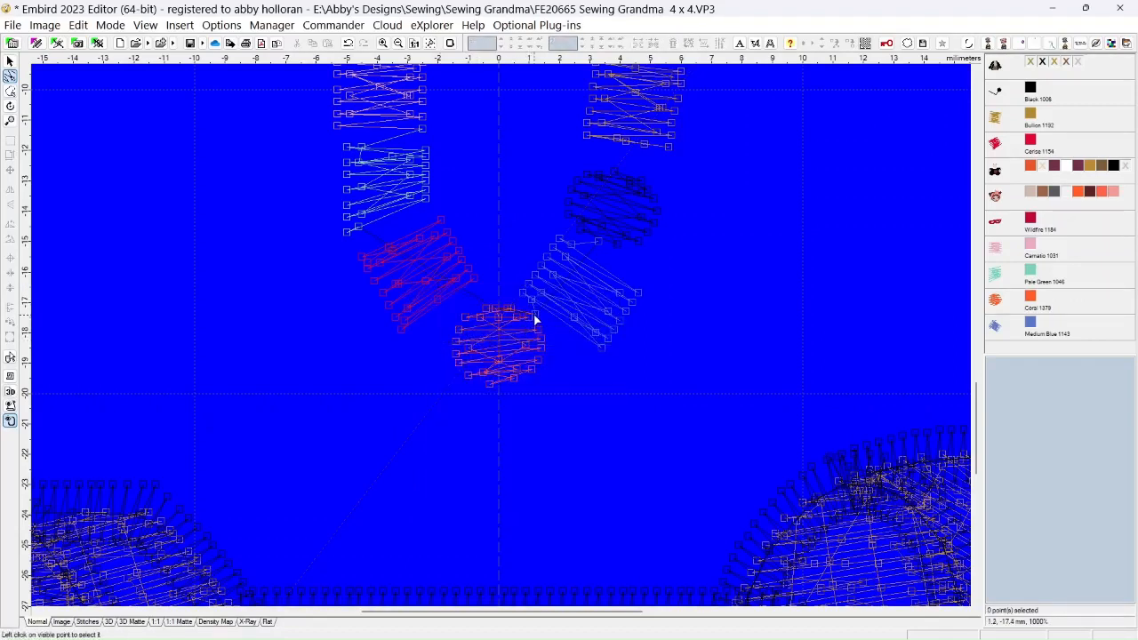
left_click(533, 320)
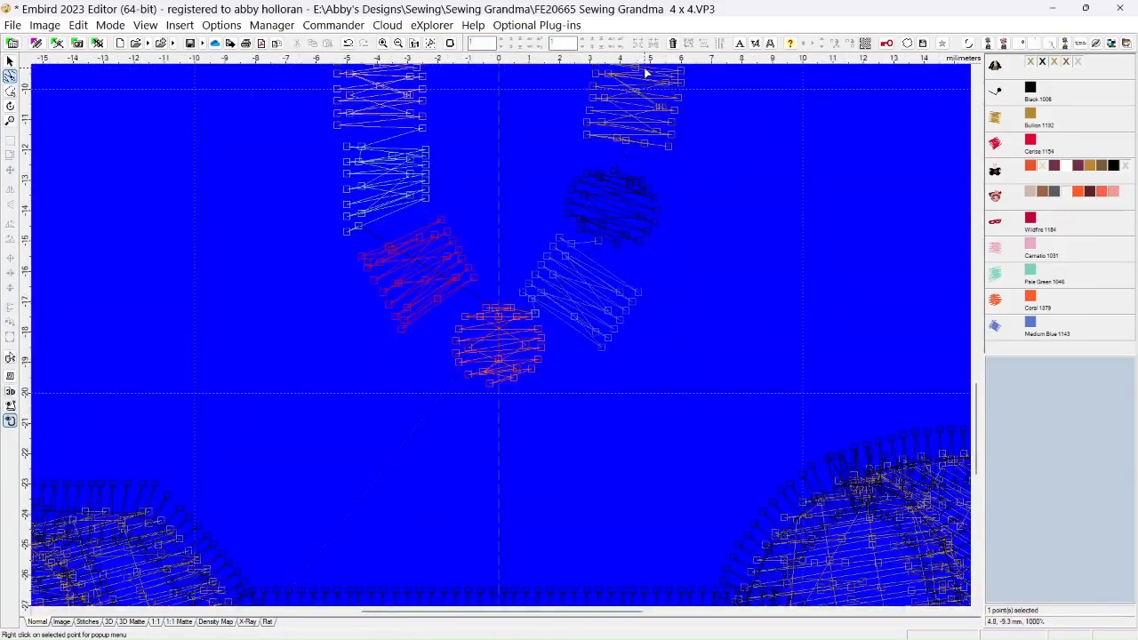
Change the on-screen hoop background color to light cyan (Red 128, Green 255, Blue 255), keeping the 100 x 100 mm hoop
left_click(452, 46)
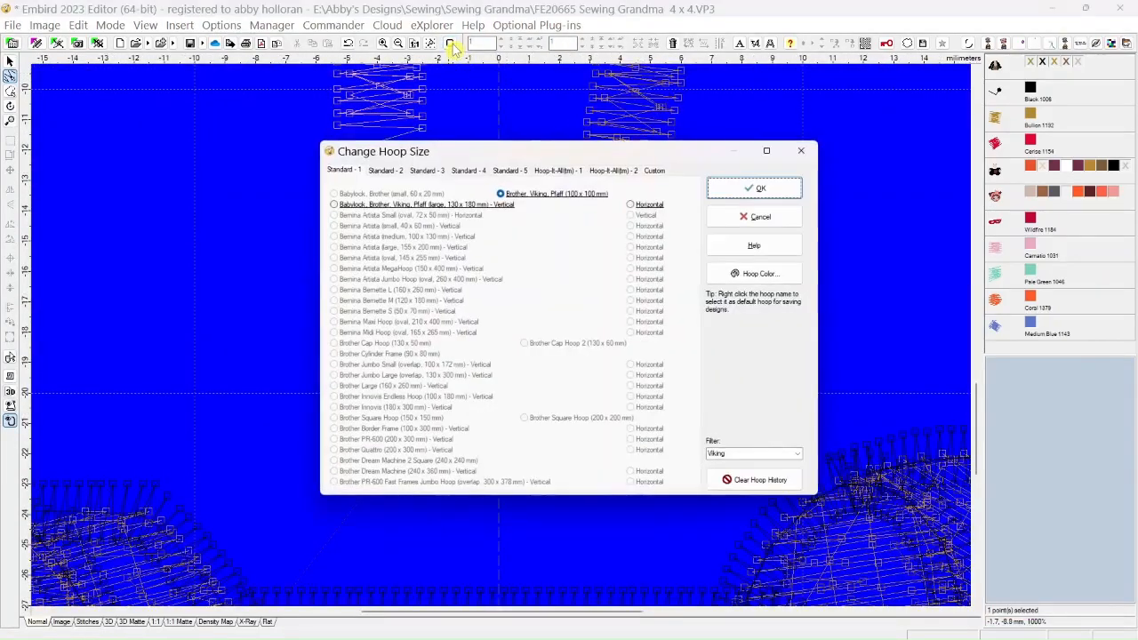
left_click(748, 276)
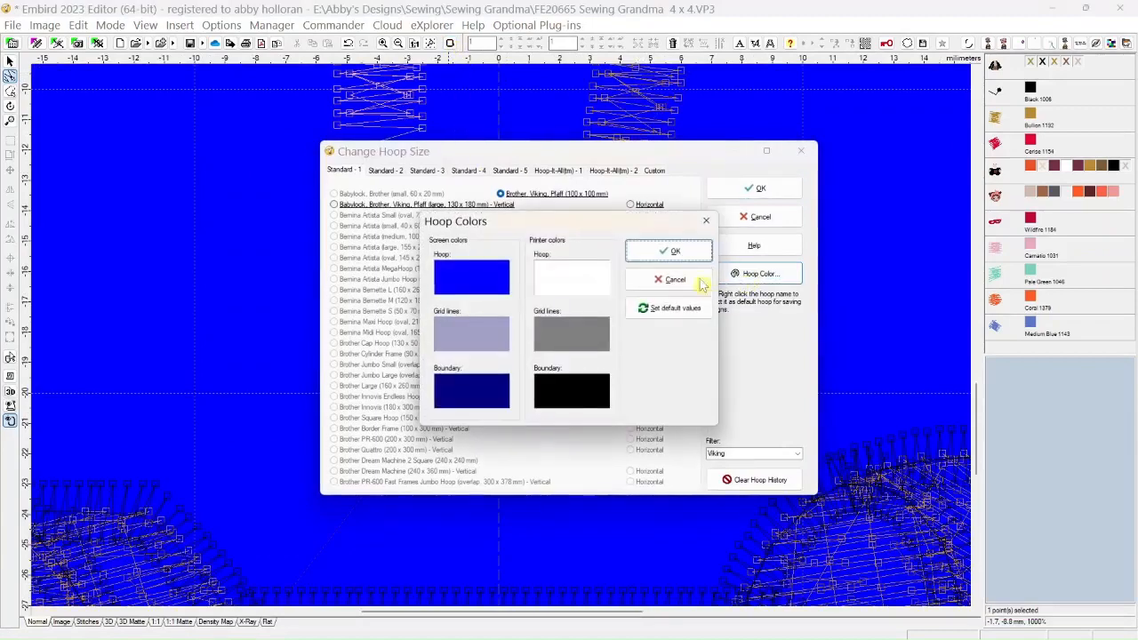
left_click(481, 291)
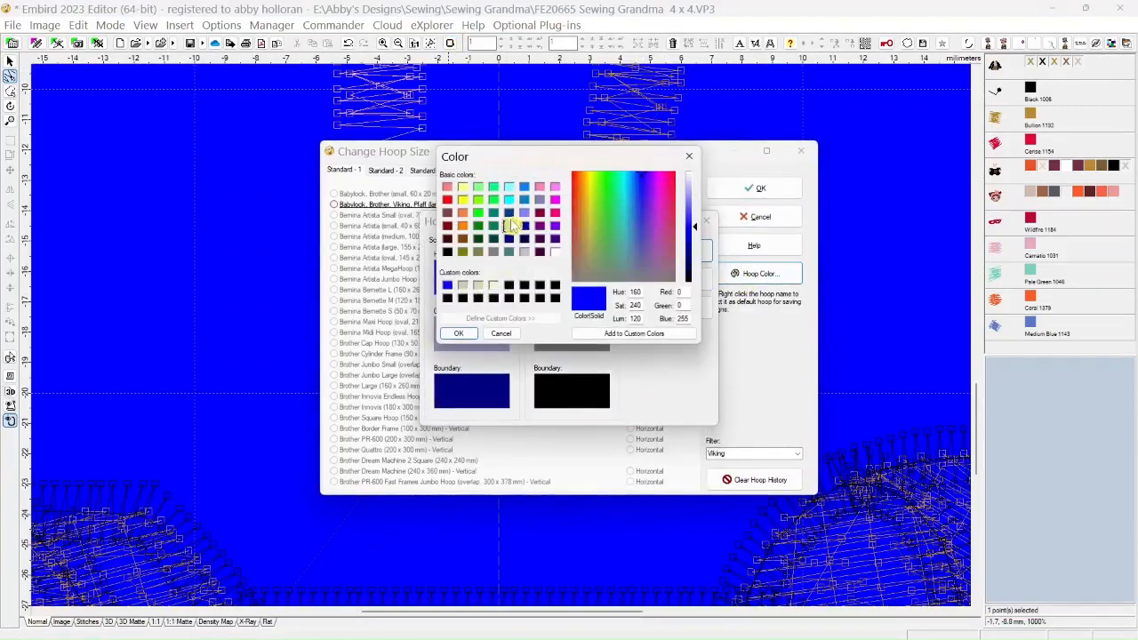
left_click(508, 186)
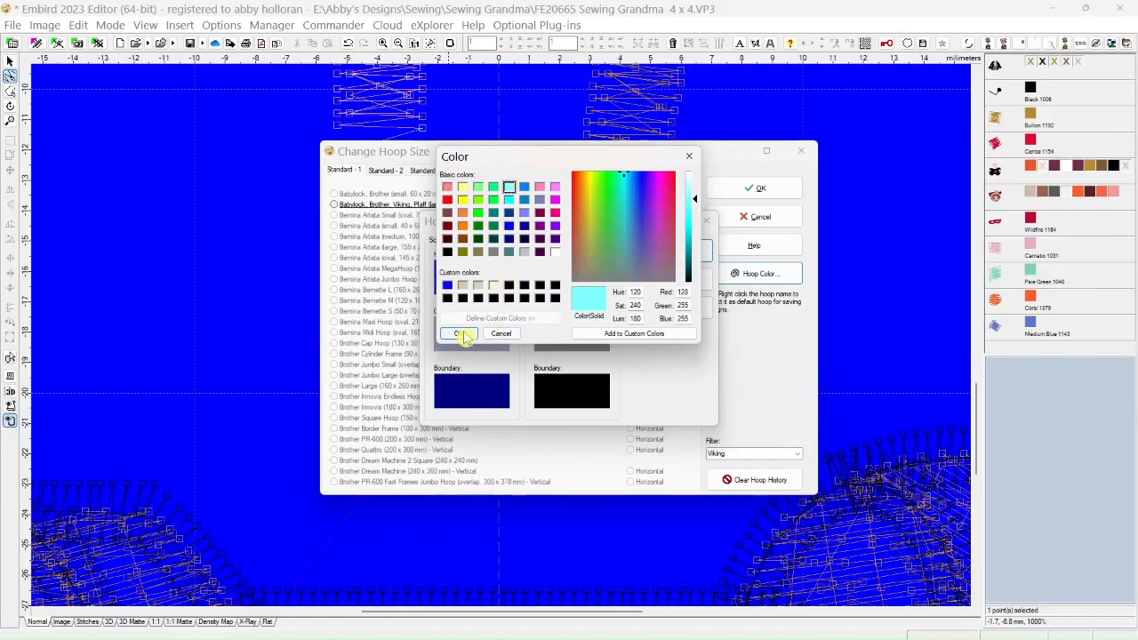
left_click(460, 333)
left_click(675, 252)
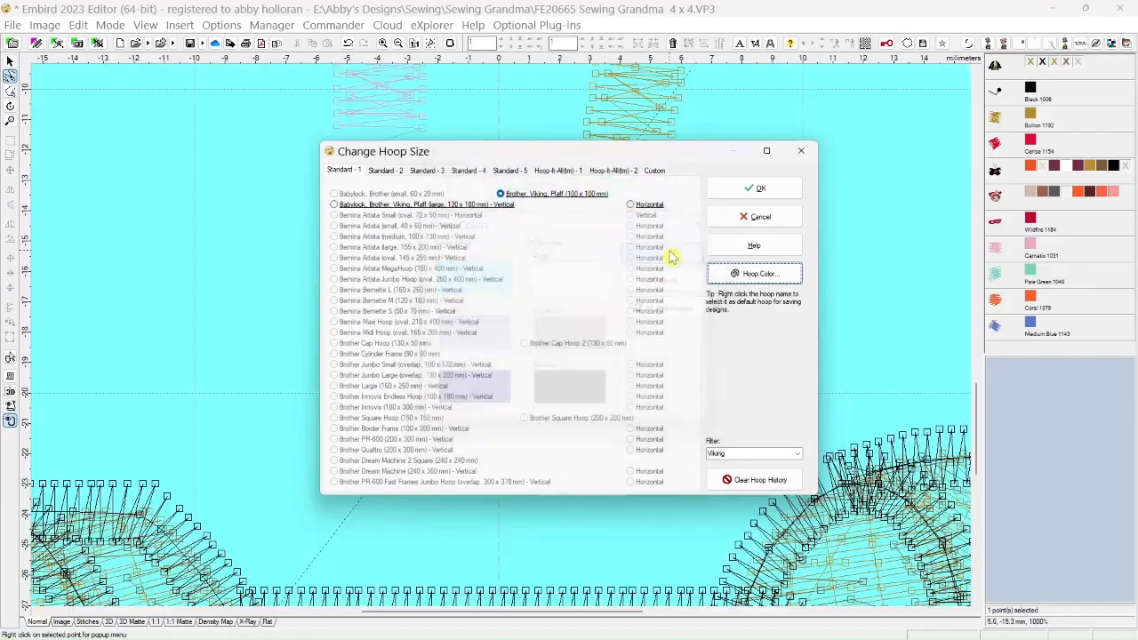
left_click(763, 188)
scroll(478, 347, "up", 3)
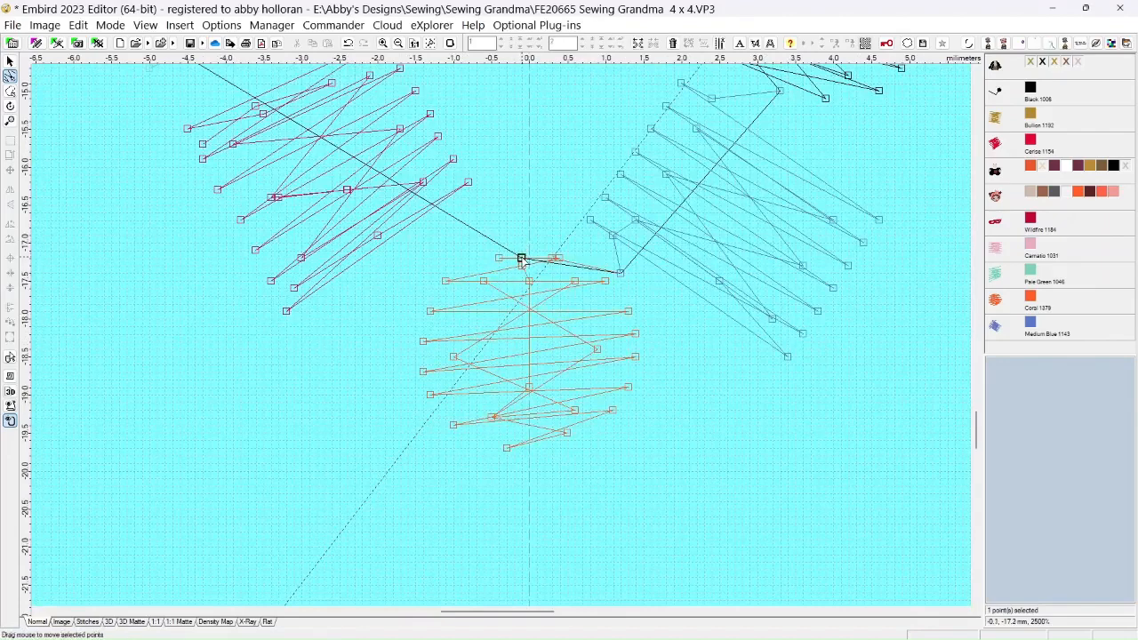
Delete the black connecting-stitch points at the top of the Coral bead and beside the Medium Blue bead
left_click_drag(523, 263, 522, 241)
right_click(522, 245)
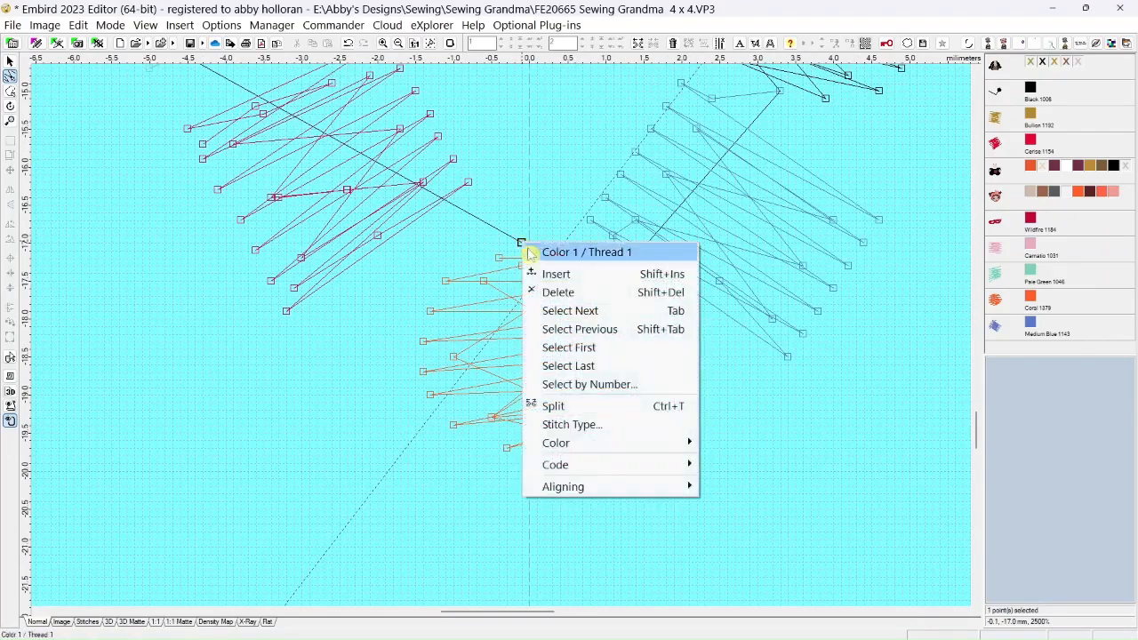
left_click(539, 292)
left_click(523, 265)
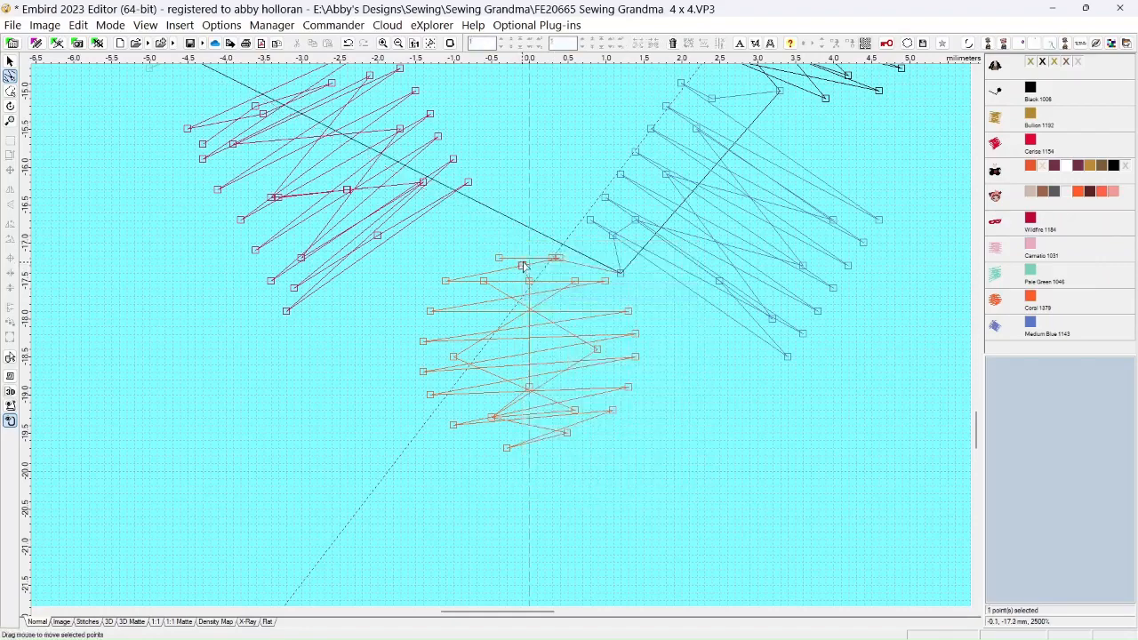
left_click_drag(621, 274, 629, 277)
left_click(621, 275)
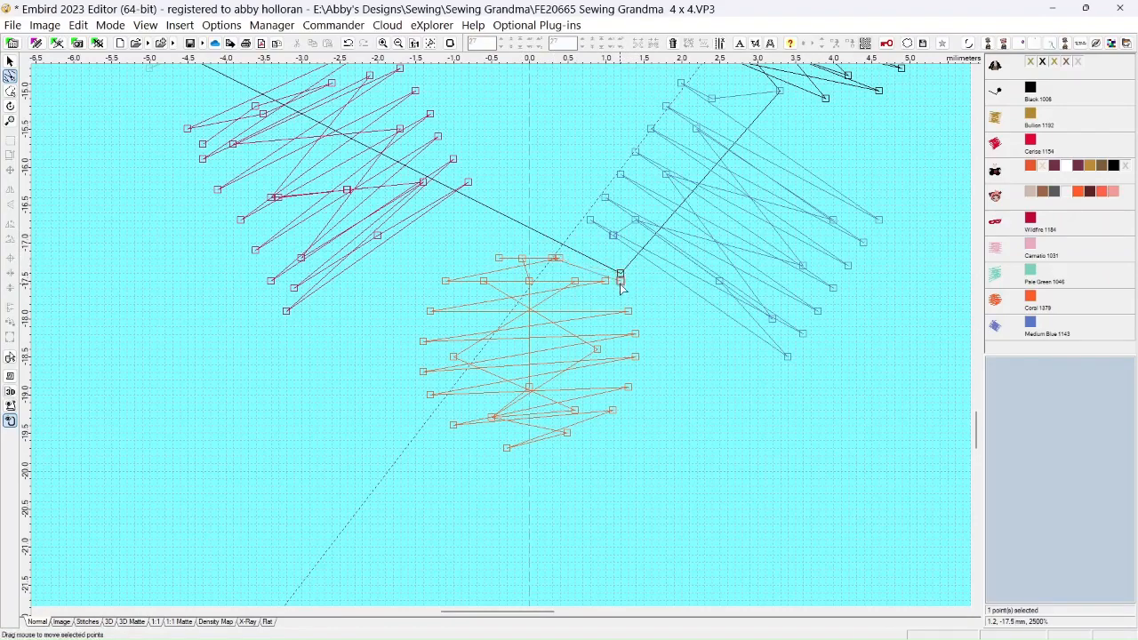
right_click(620, 275)
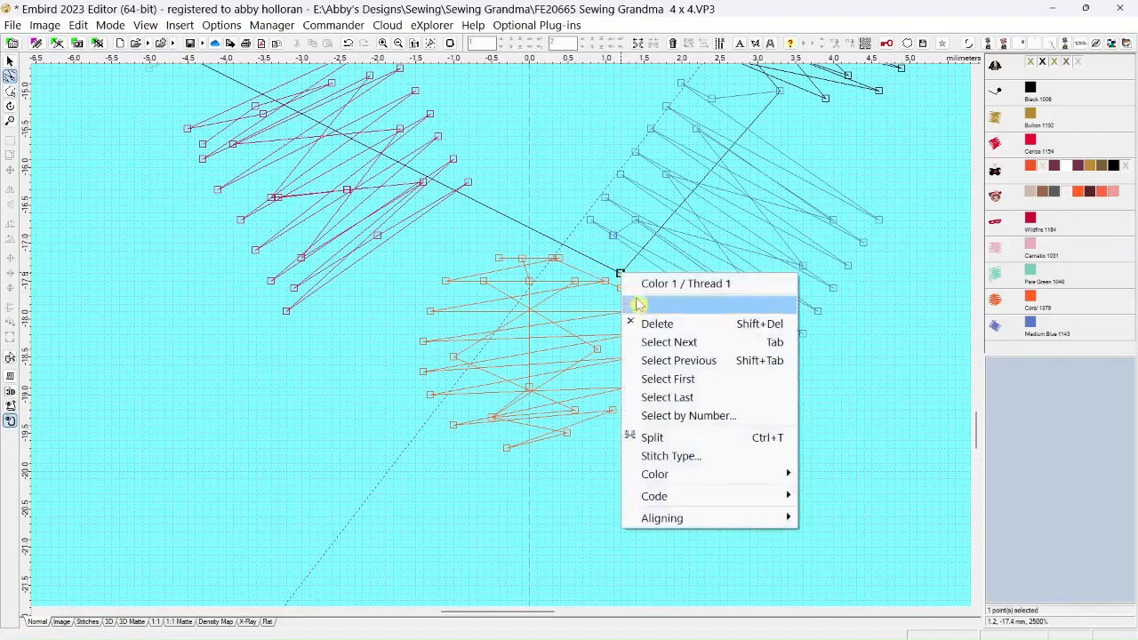
left_click(636, 315)
left_click_drag(621, 288, 622, 274)
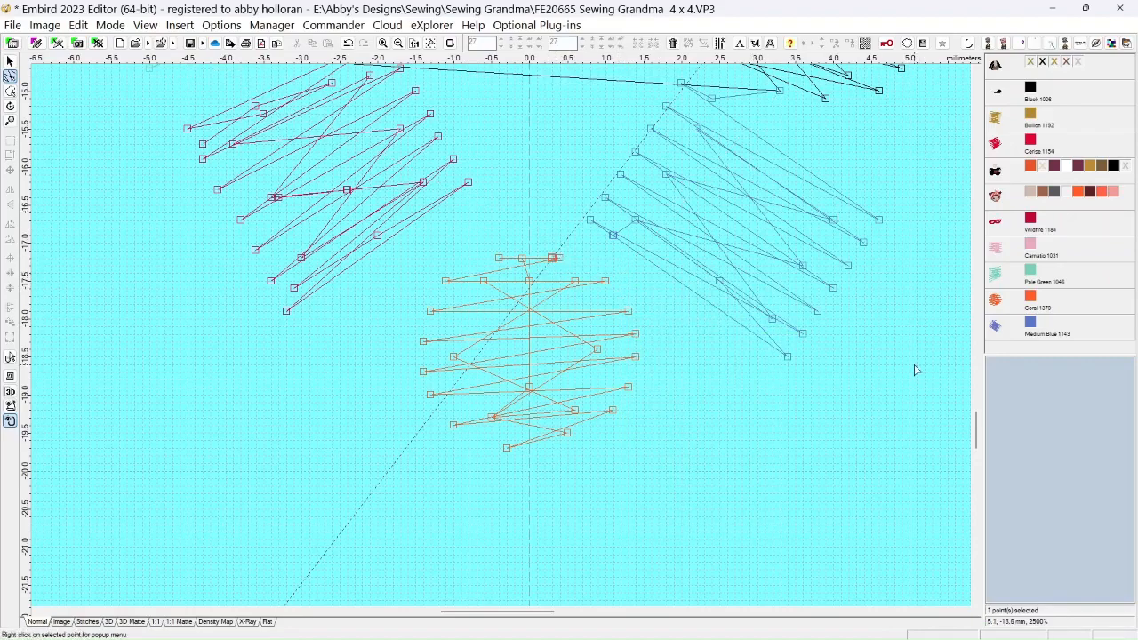
Delete the remaining black connecting-stitch point beside the Pale Green bead, above the Cerise bead
left_click_drag(973, 452, 981, 436)
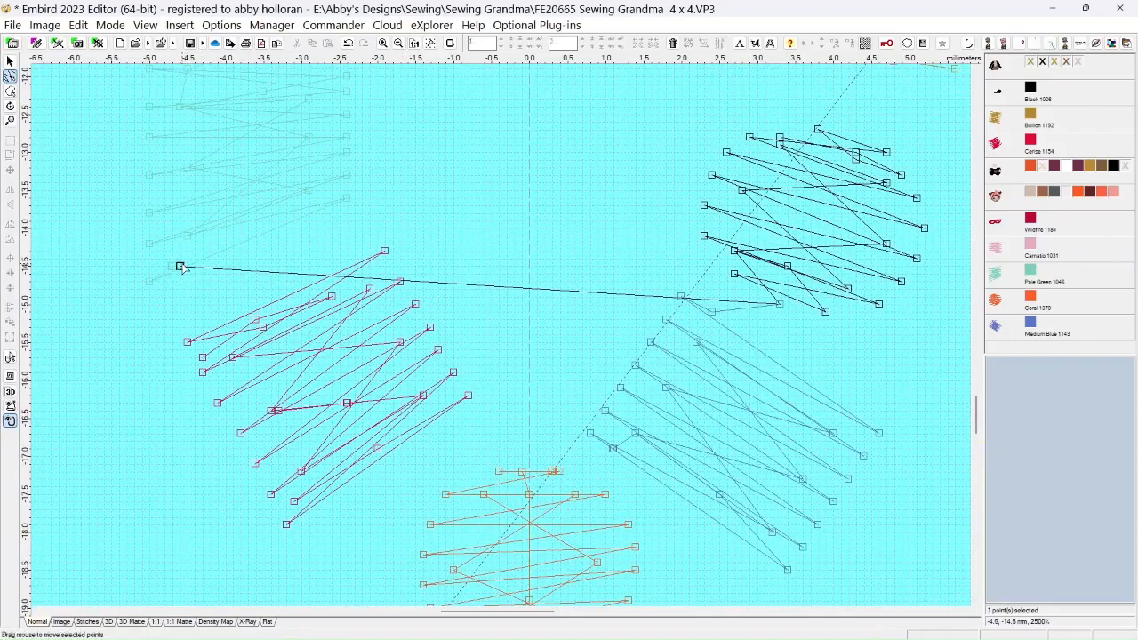
left_click_drag(184, 269, 222, 270)
right_click(223, 270)
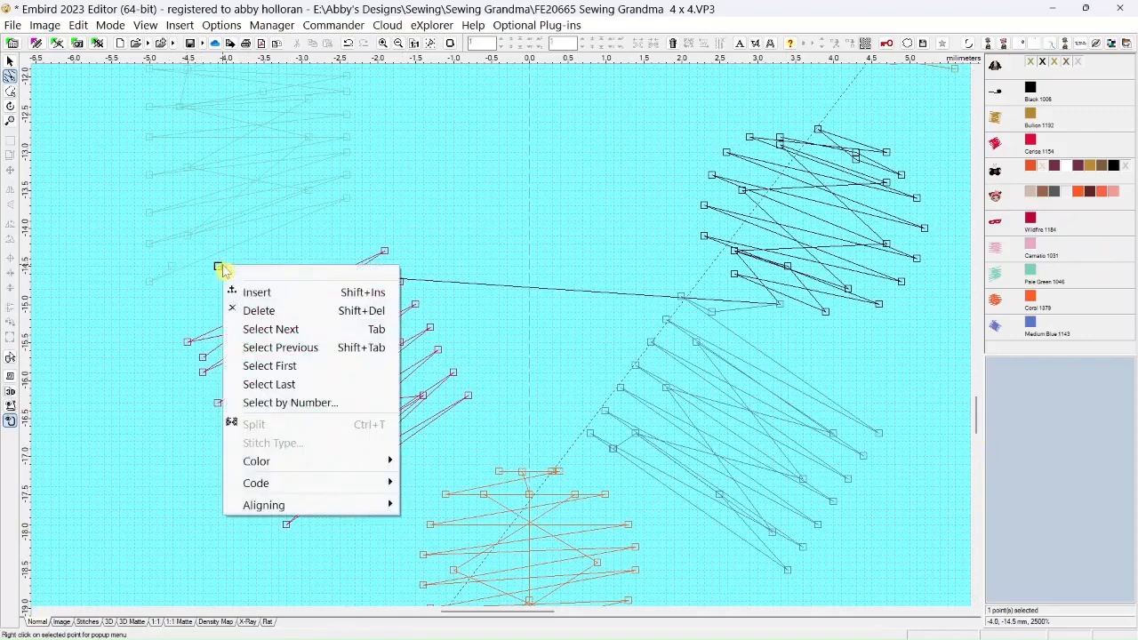
left_click(260, 310)
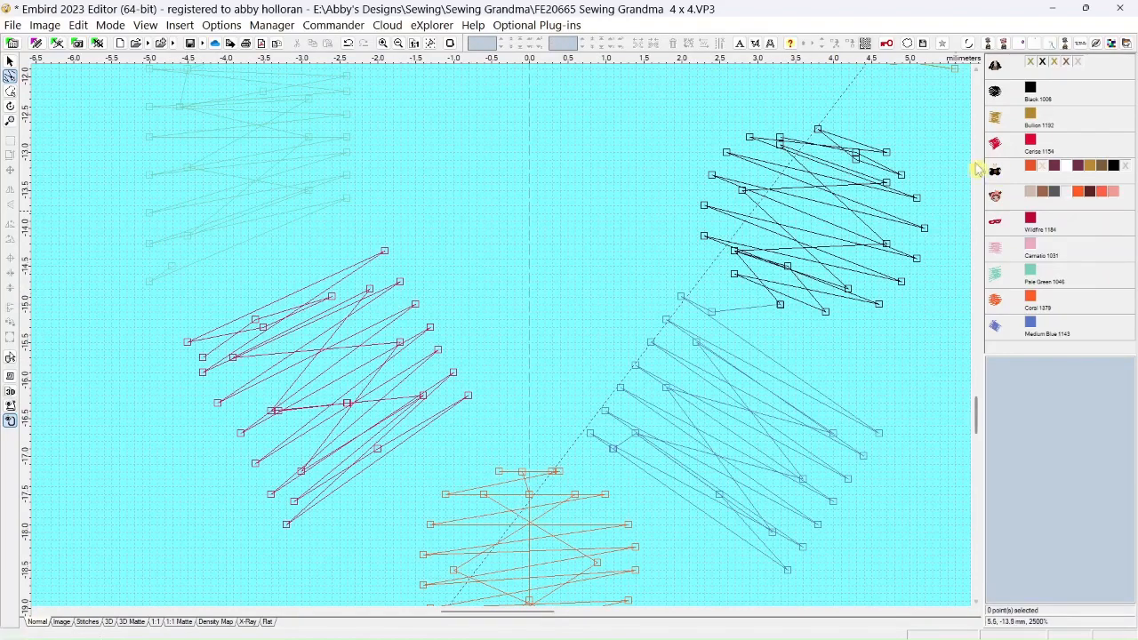
Reshape the black bead into a cleaner square by moving the stitch points along its upper, right and lower-left edges outward
scroll(916, 211, "down", 2)
scroll(915, 210, "up", 2)
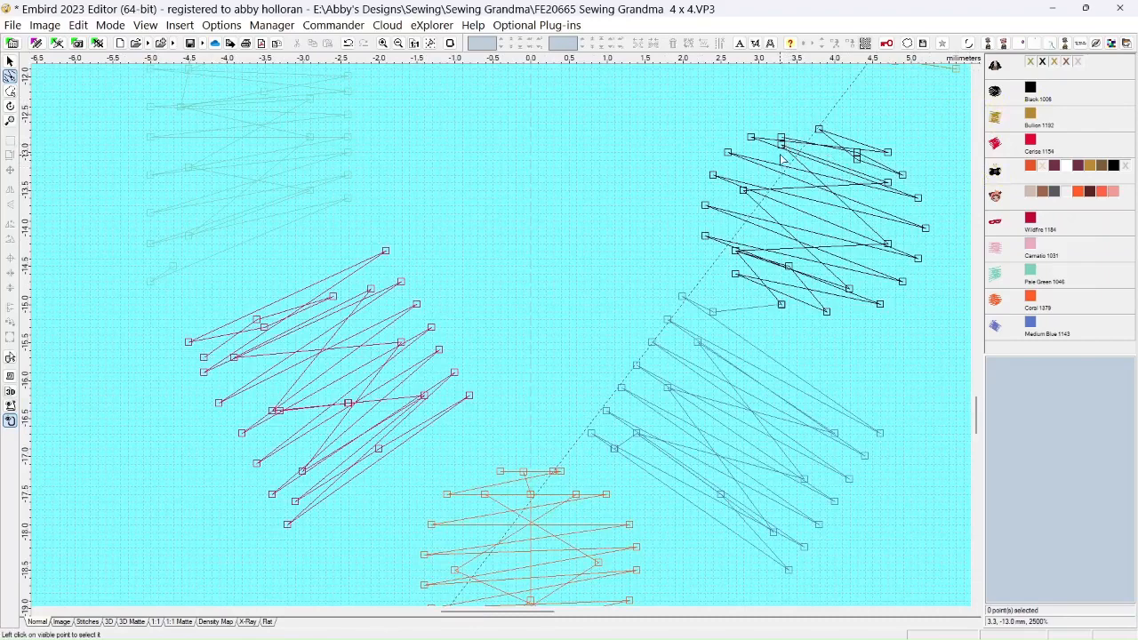
left_click_drag(782, 139, 797, 114)
left_click(808, 122)
left_click_drag(903, 176, 933, 191)
left_click_drag(917, 198, 942, 201)
left_click(933, 191)
left_click_drag(890, 157, 941, 183)
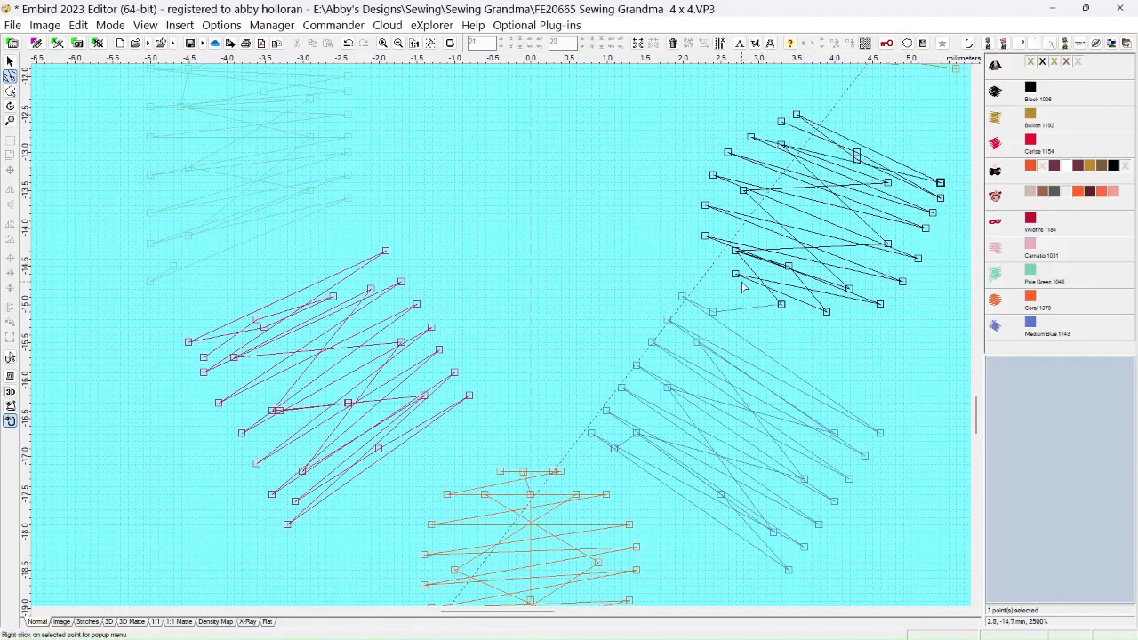
left_click_drag(738, 280, 699, 238)
left_click(736, 252)
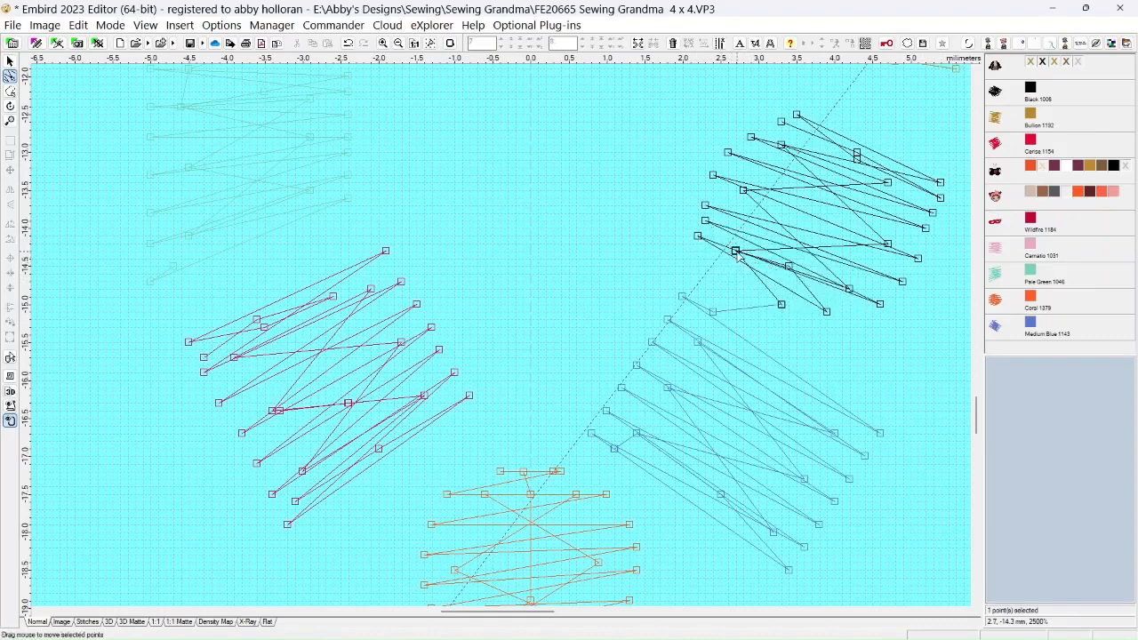
Delete the stray link between the black and Medium Blue beads and the extra stitch points at the black bead's lower end
left_click(783, 307)
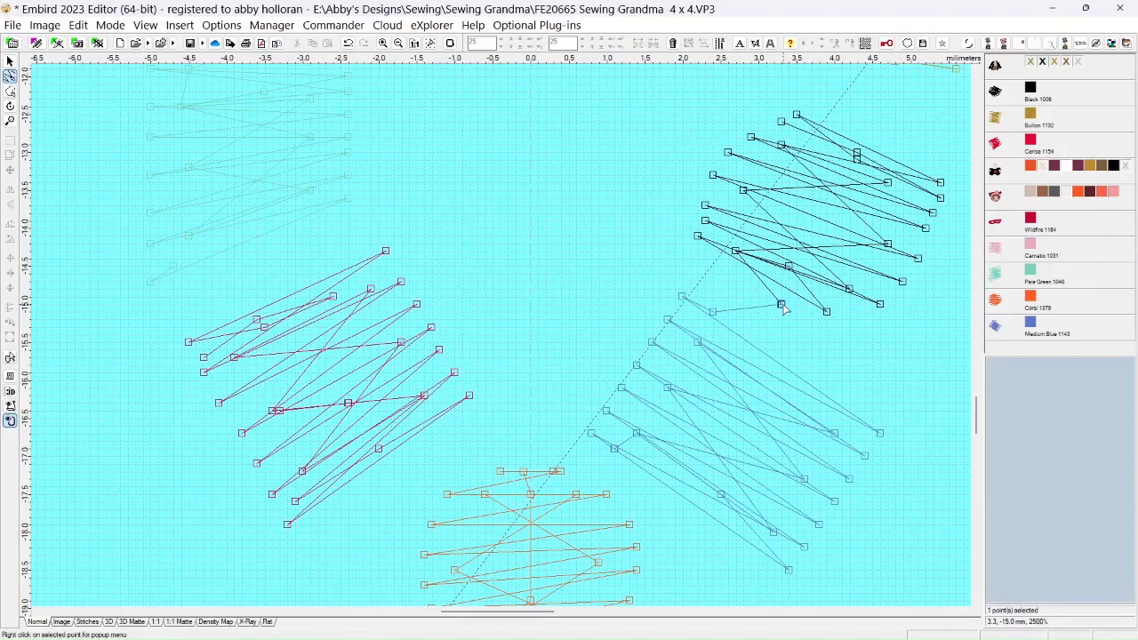
key("Delete")
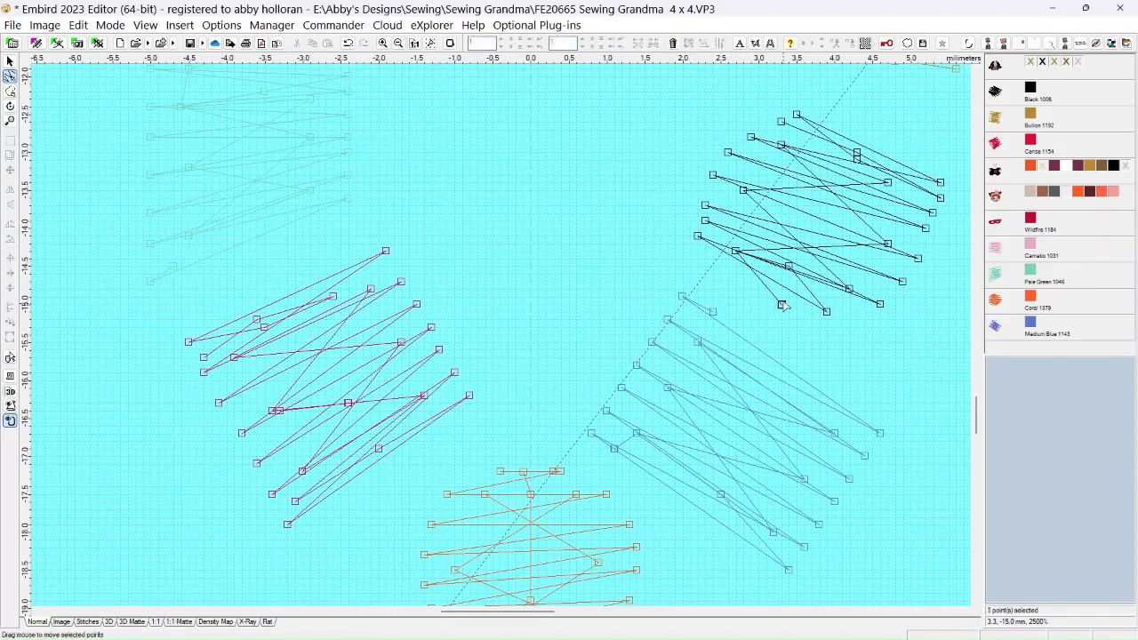
left_click(773, 282)
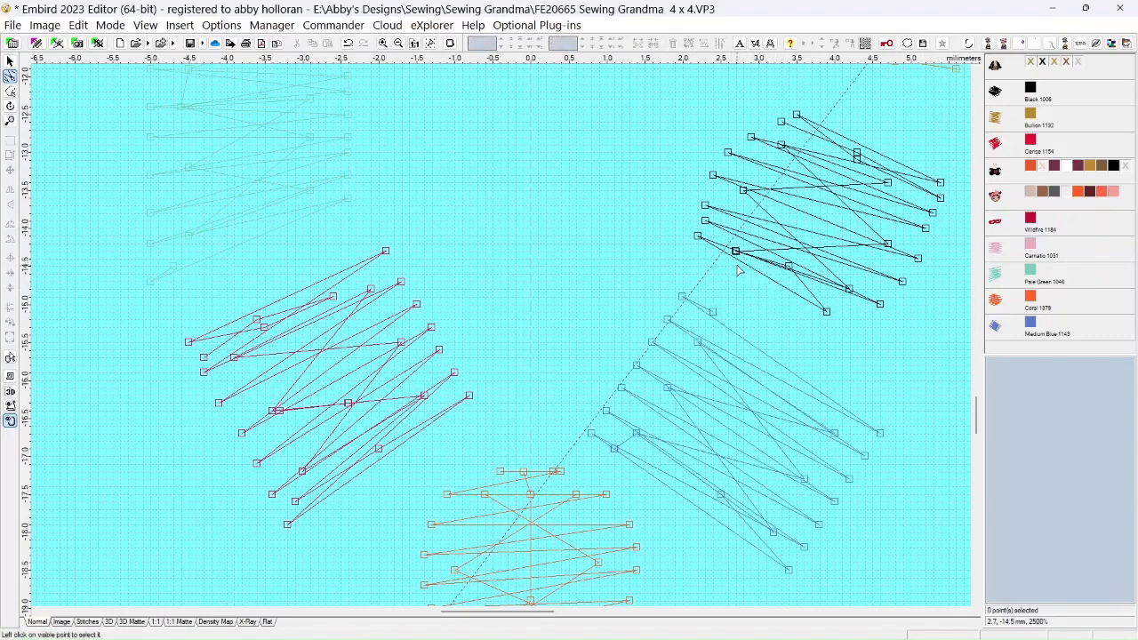
key("Delete")
left_click(786, 269)
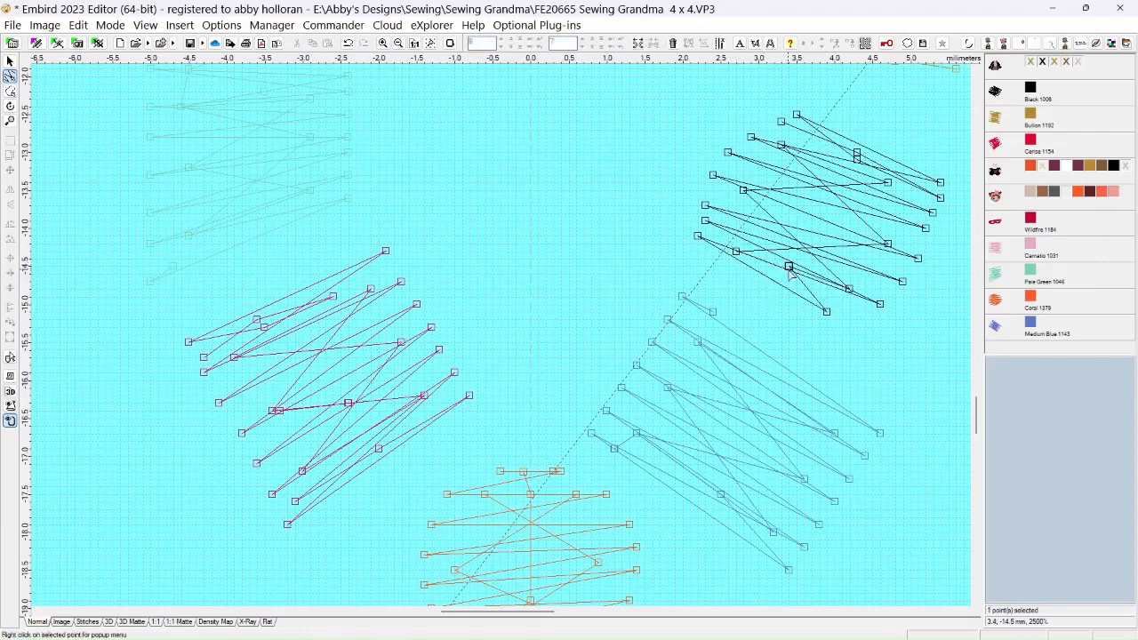
key("Delete")
left_click(849, 292)
key("Delete")
Straighten the black bead's bottom corner and left edge by moving stitch points, and delete the doubled point inside its upper end
left_click_drag(826, 314, 872, 319)
left_click_drag(707, 207, 790, 114)
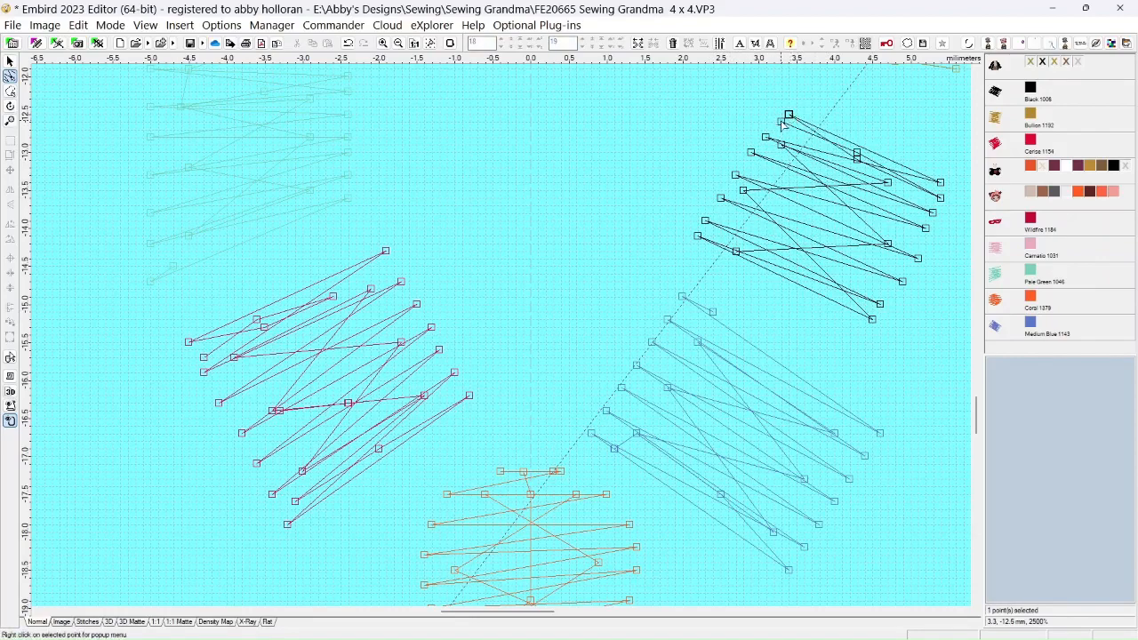
left_click(779, 123)
left_click_drag(858, 160, 858, 169)
left_click(858, 153)
key("Delete")
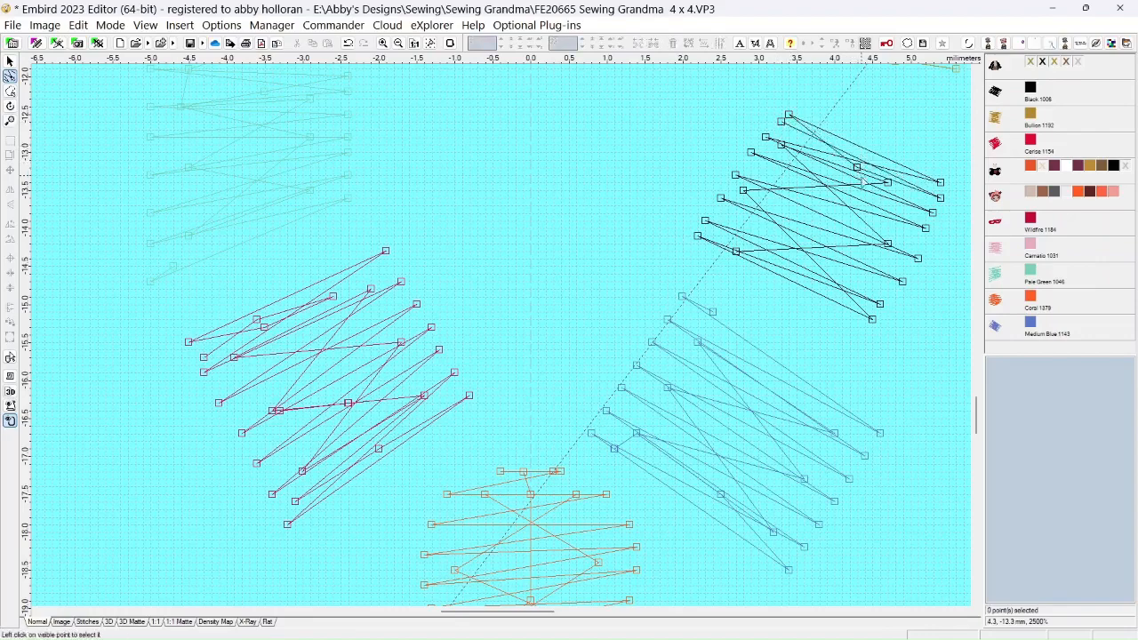
Even out the stitch points along the black bead's right edge
left_click_drag(947, 184, 946, 192)
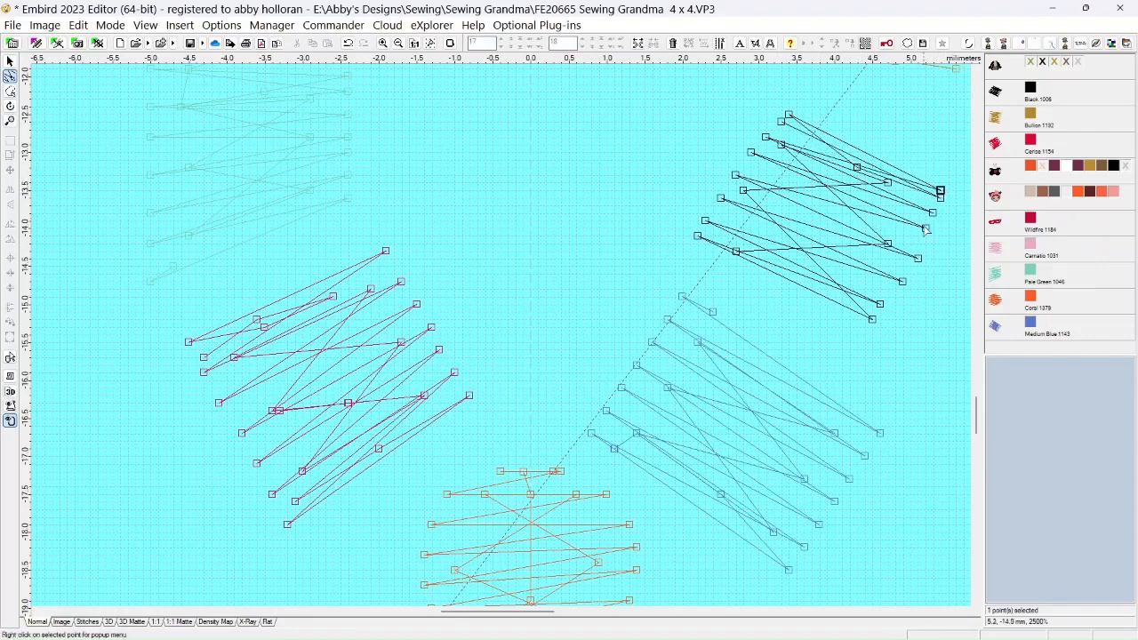
left_click_drag(924, 239, 893, 282)
left_click_drag(940, 197, 949, 183)
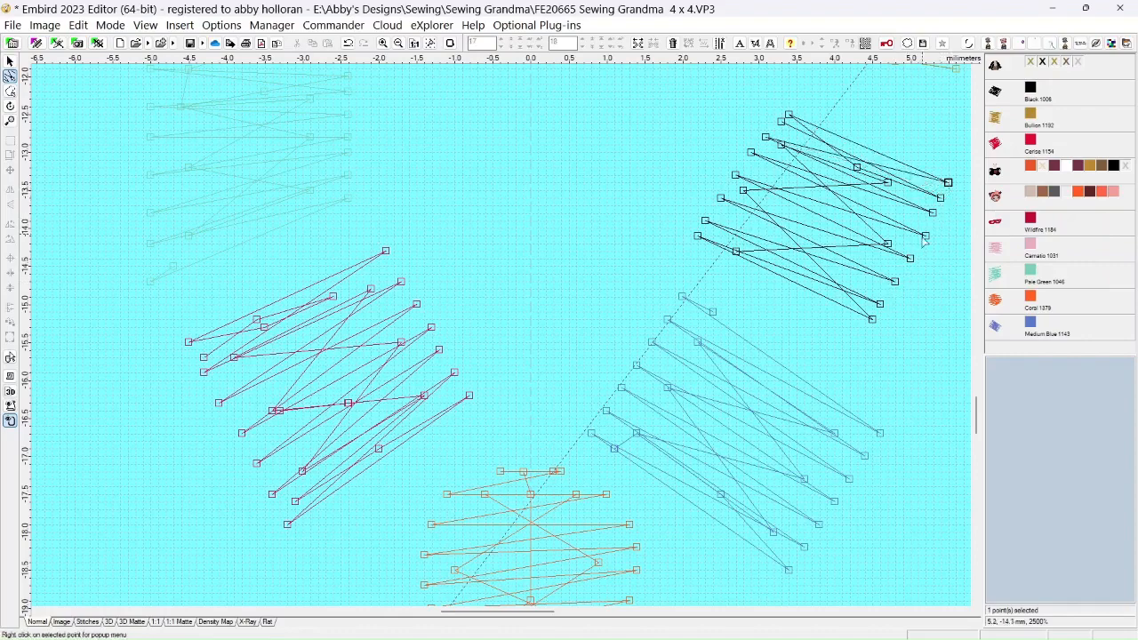
left_click(910, 259)
Check the black bead in 3D Matte view and adjust the stitch points at its upper-left corner in Normal view
left_click(133, 621)
scroll(420, 362, "down", 3)
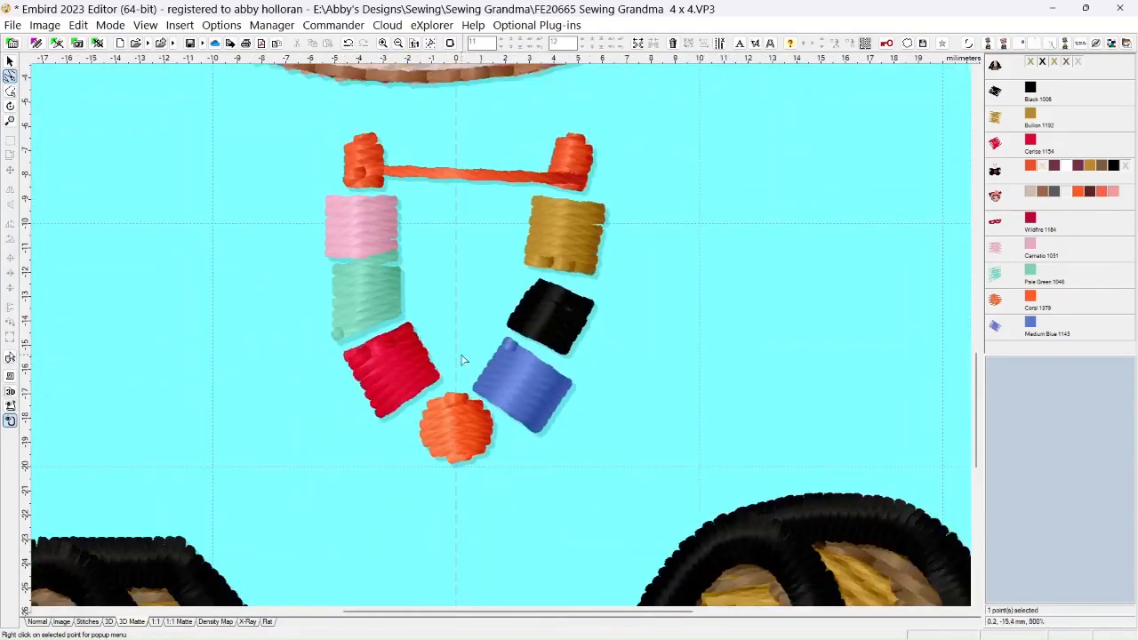
left_click(38, 622)
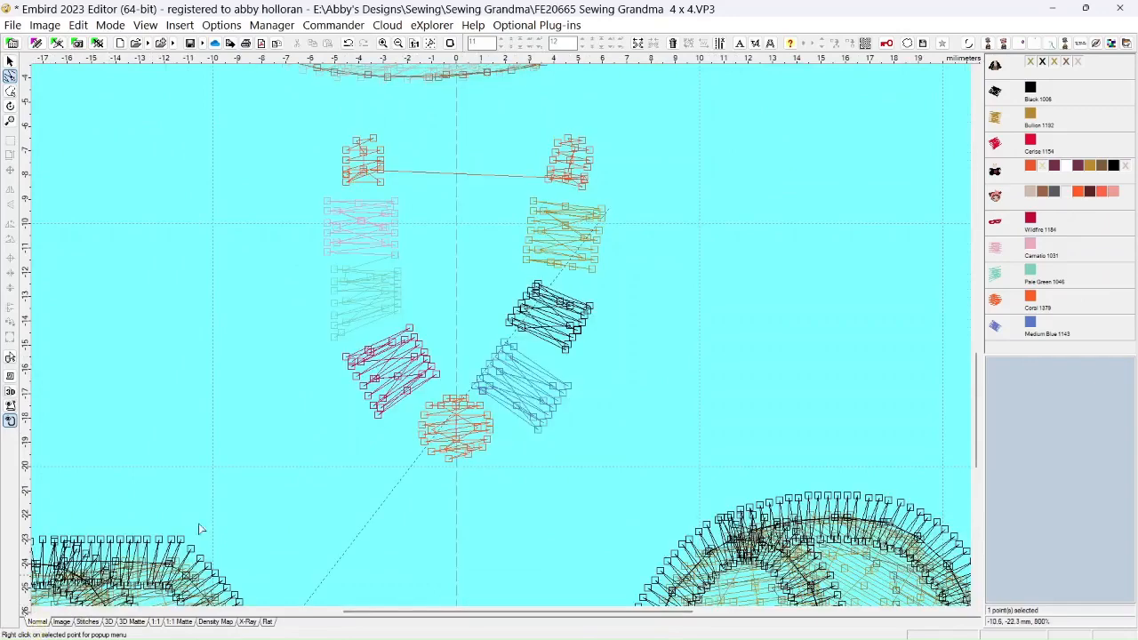
scroll(521, 327, "up", 1)
scroll(522, 327, "up", 3)
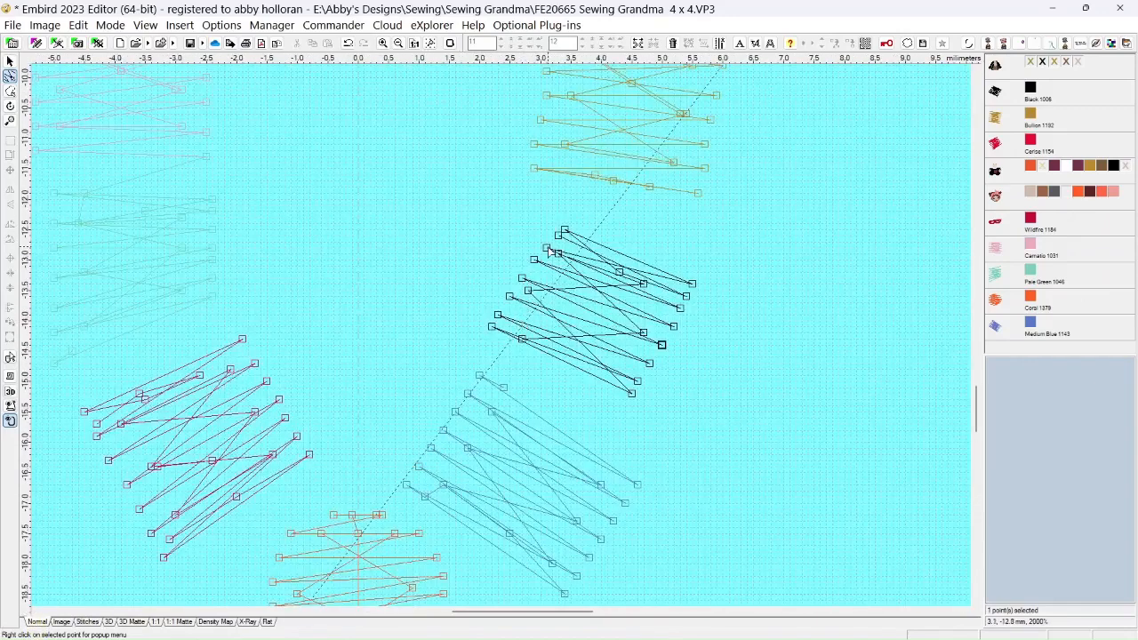
left_click_drag(558, 236, 546, 242)
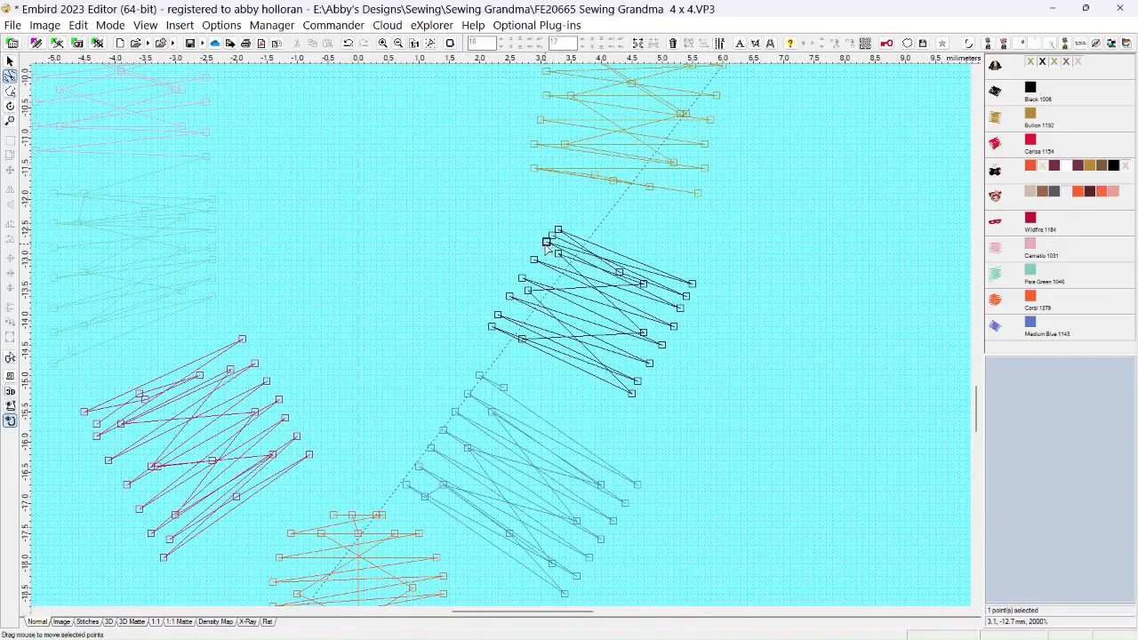
Recolor the black bead with Madeira Rayon 1023 Yellow Cream from the thread catalog
right_click(1030, 91)
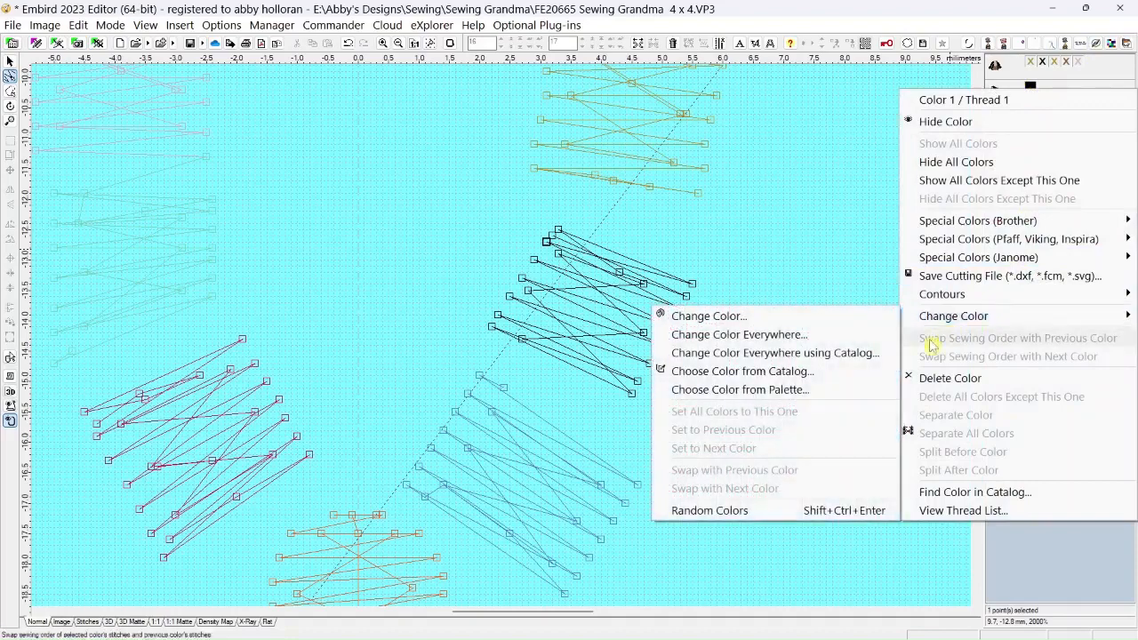
left_click(812, 370)
left_click_drag(752, 233, 752, 230)
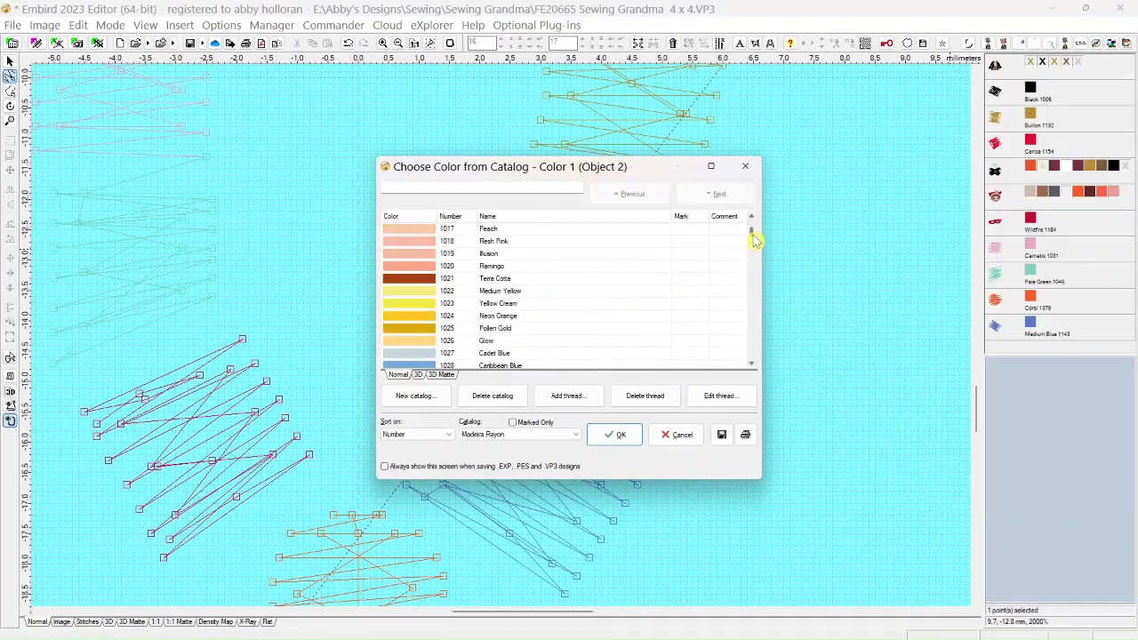
left_click(418, 304)
left_click(613, 434)
Show all hidden colors of the grandma's body and spool objects and preview the necklace in 3D Matte view
scroll(535, 401, "down", 2)
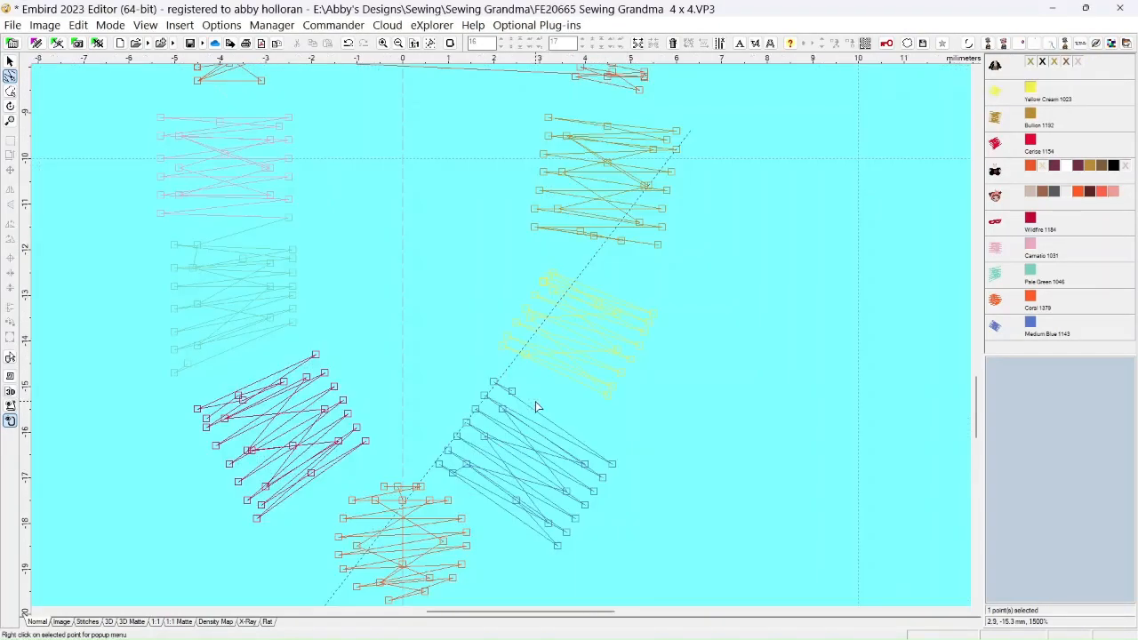
right_click(1032, 67)
left_click(978, 118)
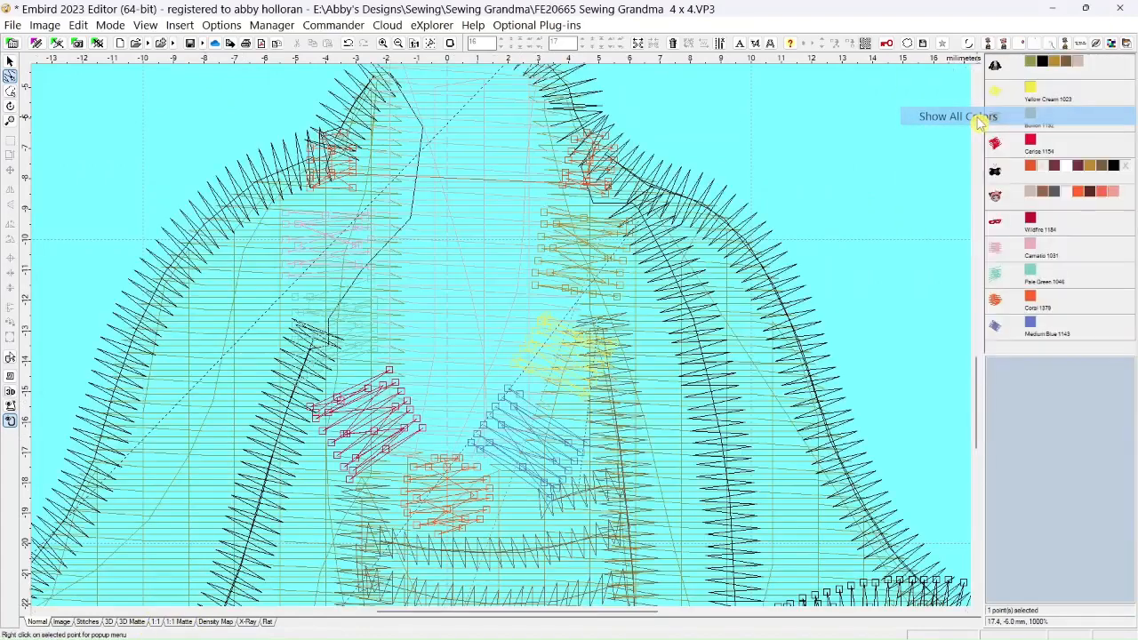
right_click(1028, 169)
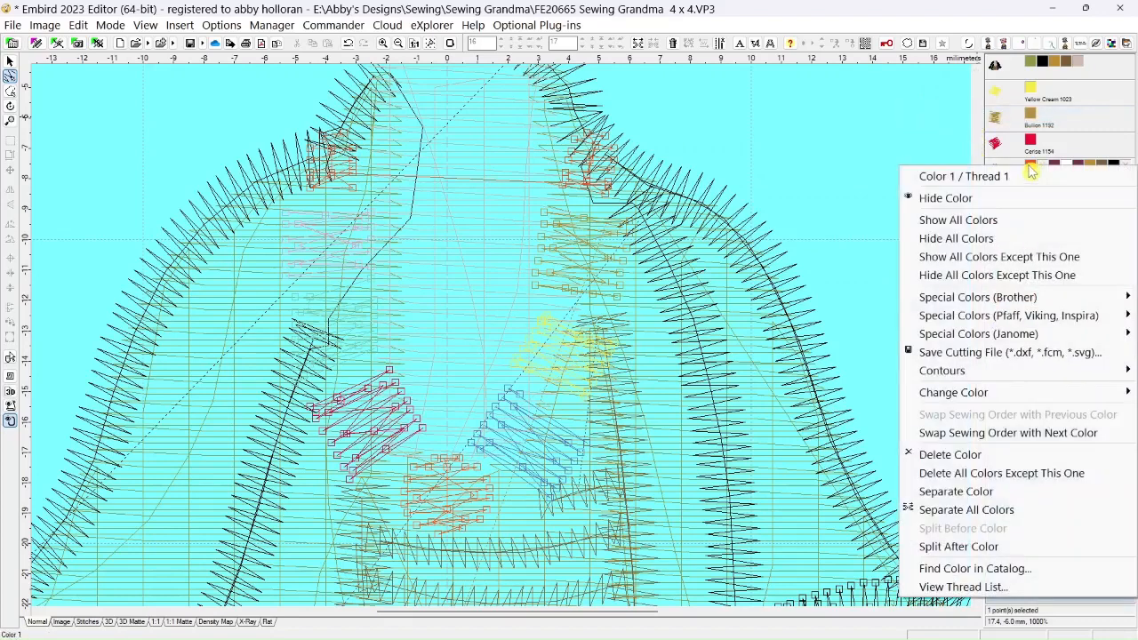
left_click(965, 219)
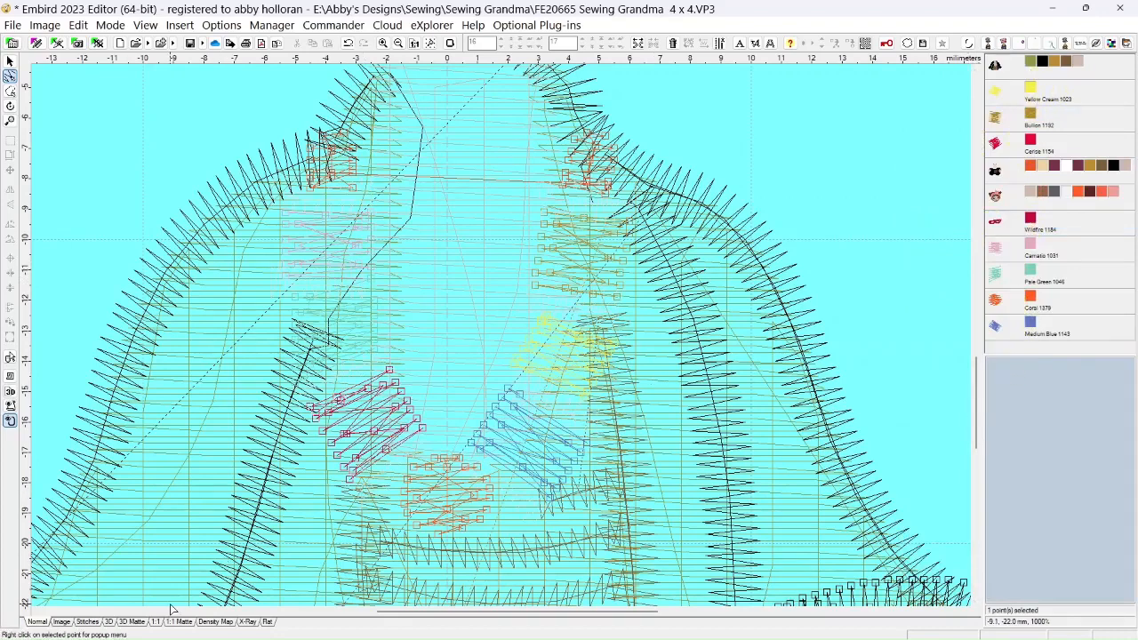
left_click(134, 621)
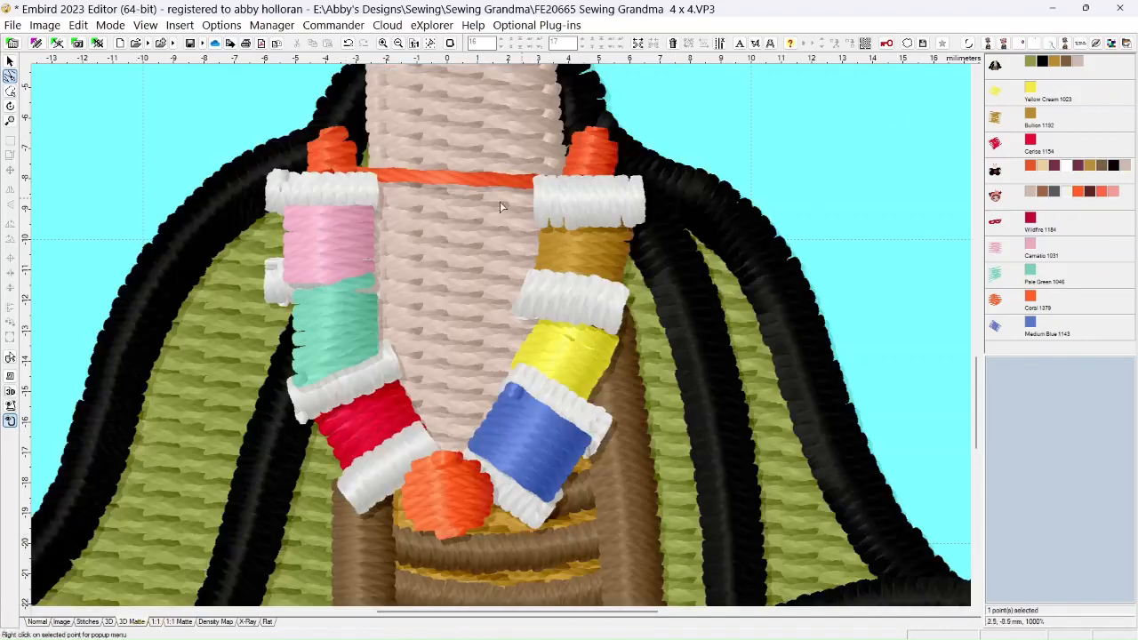
Move the Medium Blue bead in the sewing order so it stitches before the object containing the spool ends
left_click(9, 62)
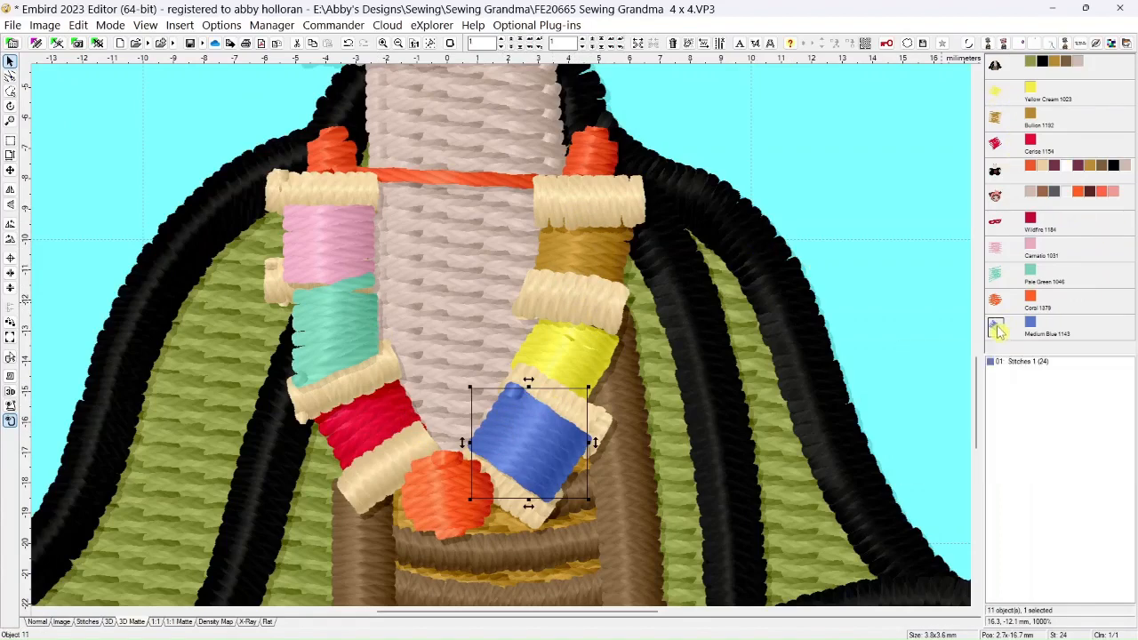
right_click(997, 169)
left_click(1039, 219)
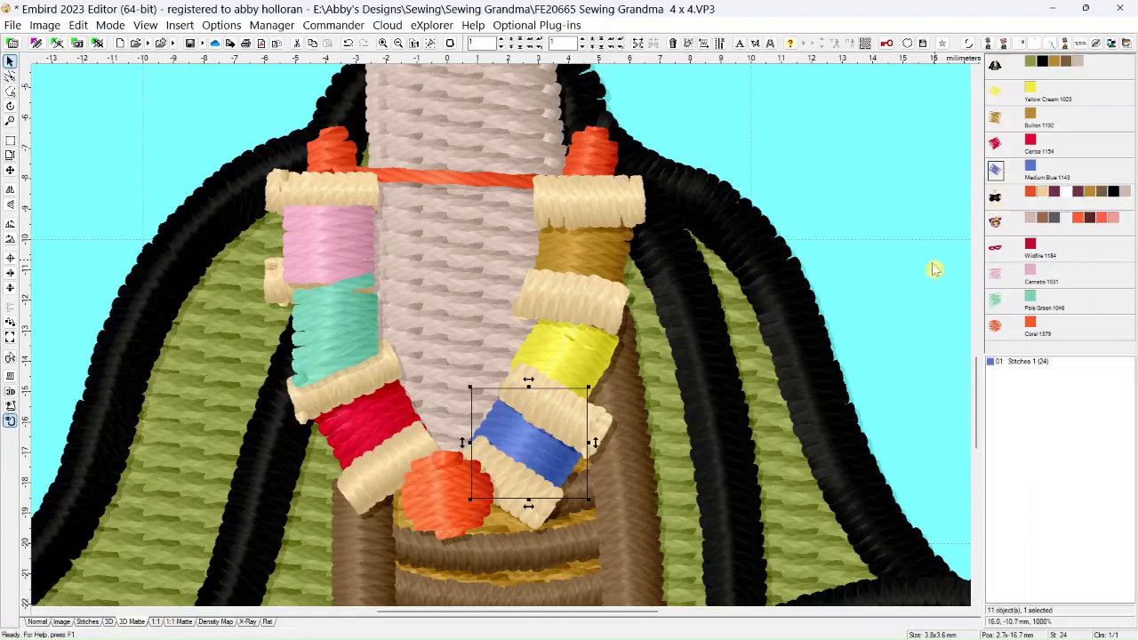
Move the Pale Green bead in the sewing order so it stitches before the object containing the spool ends
scroll(763, 356, "down", 3)
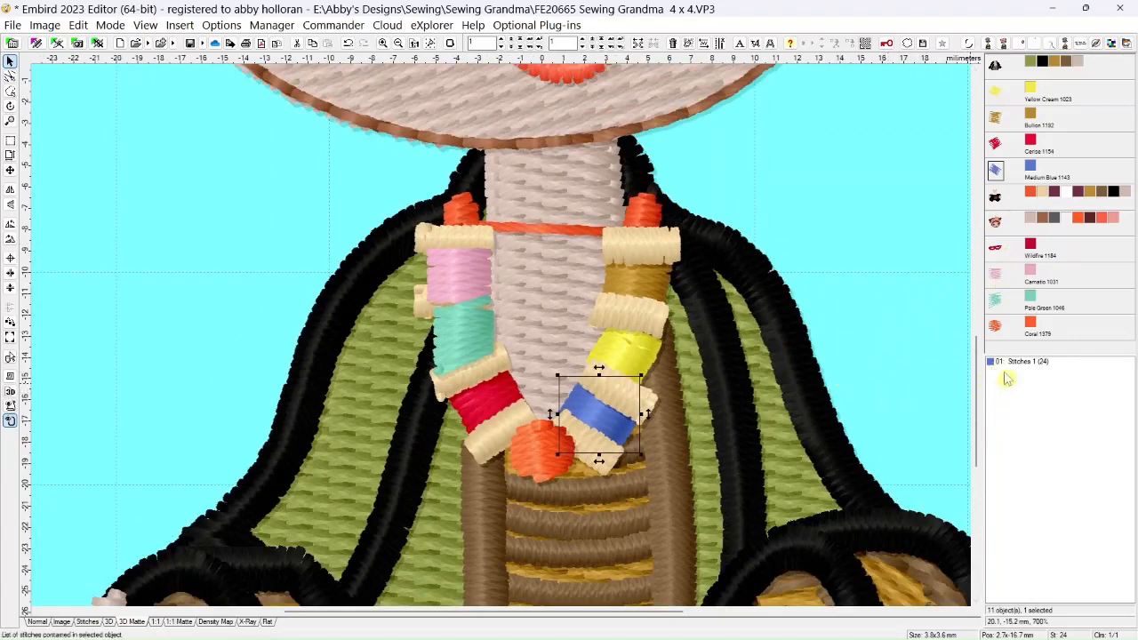
left_click(1001, 311)
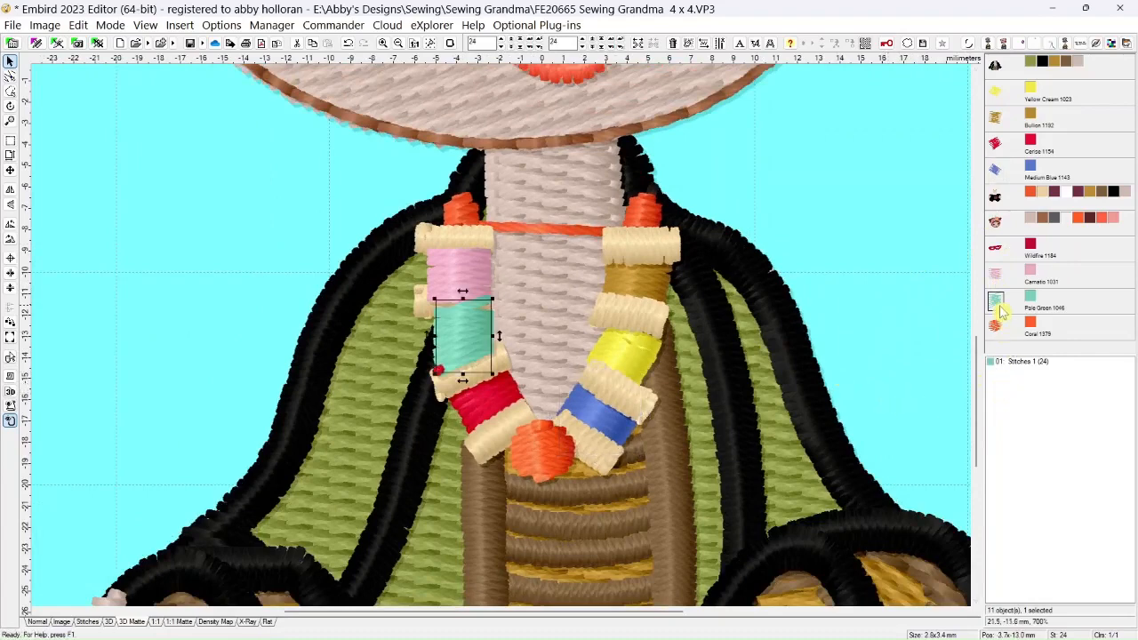
left_click_drag(1001, 302, 997, 199)
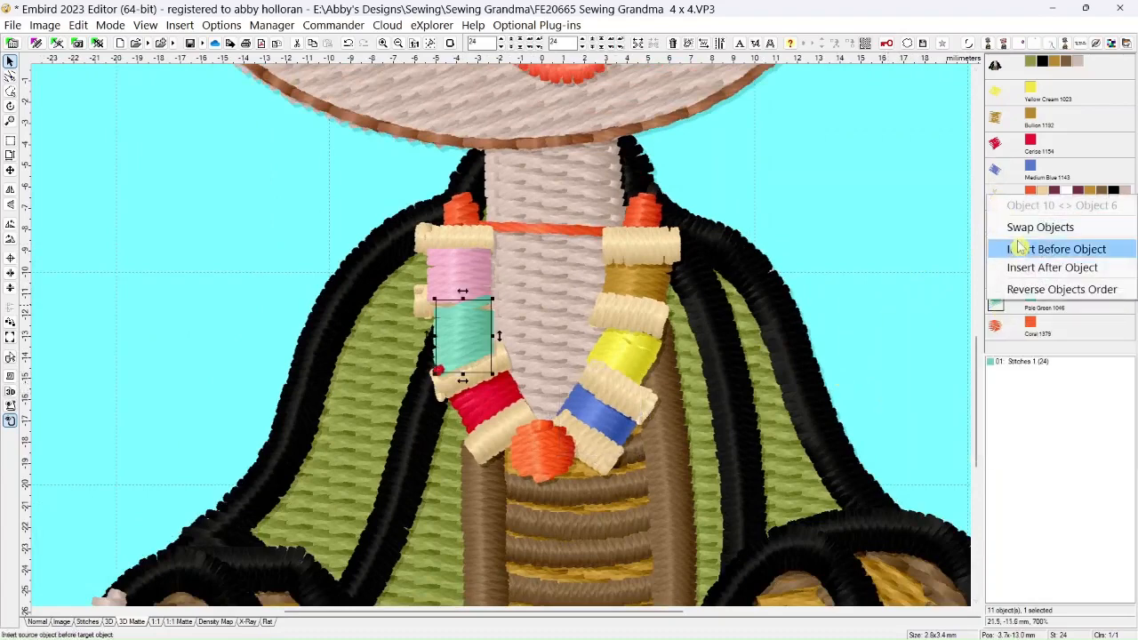
left_click(1023, 253)
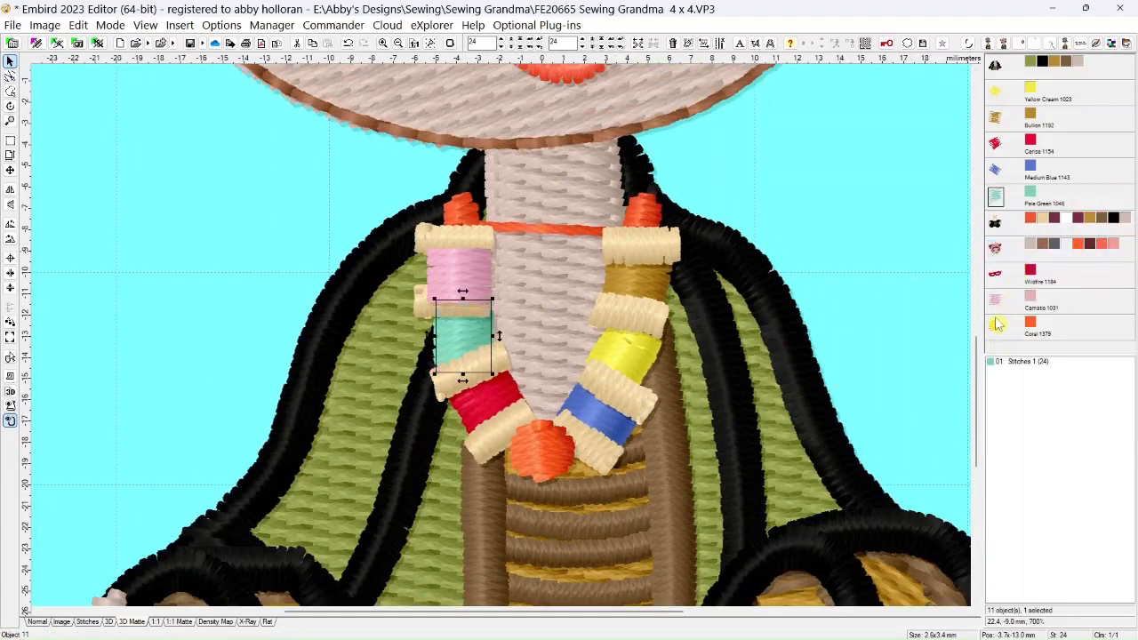
Move the pink bead in the sewing order so it stitches before the object containing the spool ends
left_click(999, 306)
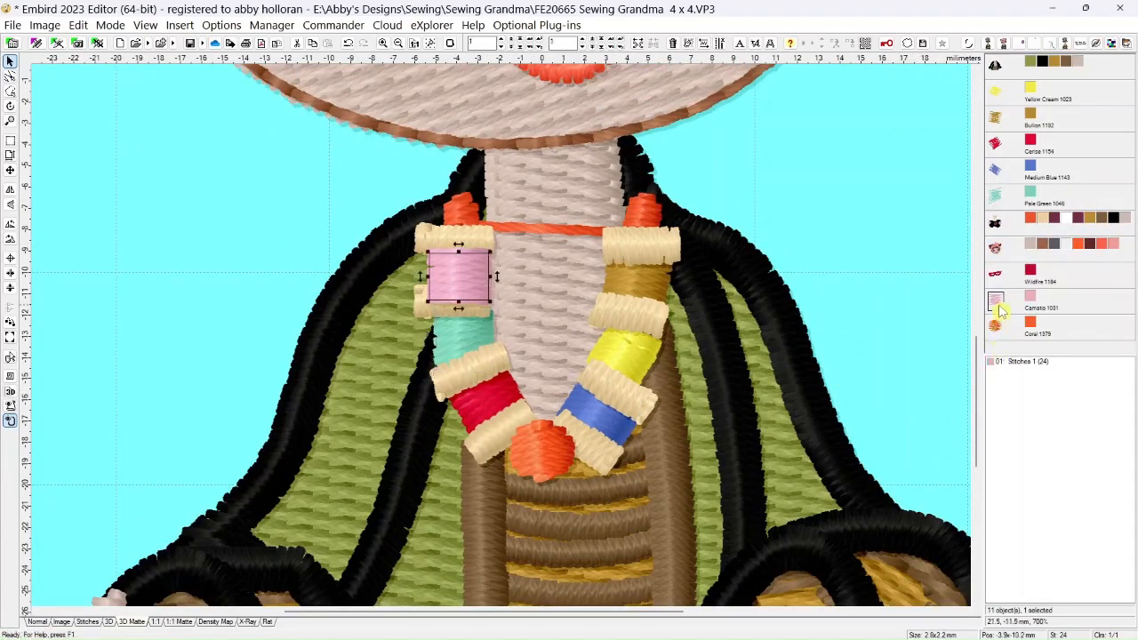
left_click_drag(998, 219, 1000, 222)
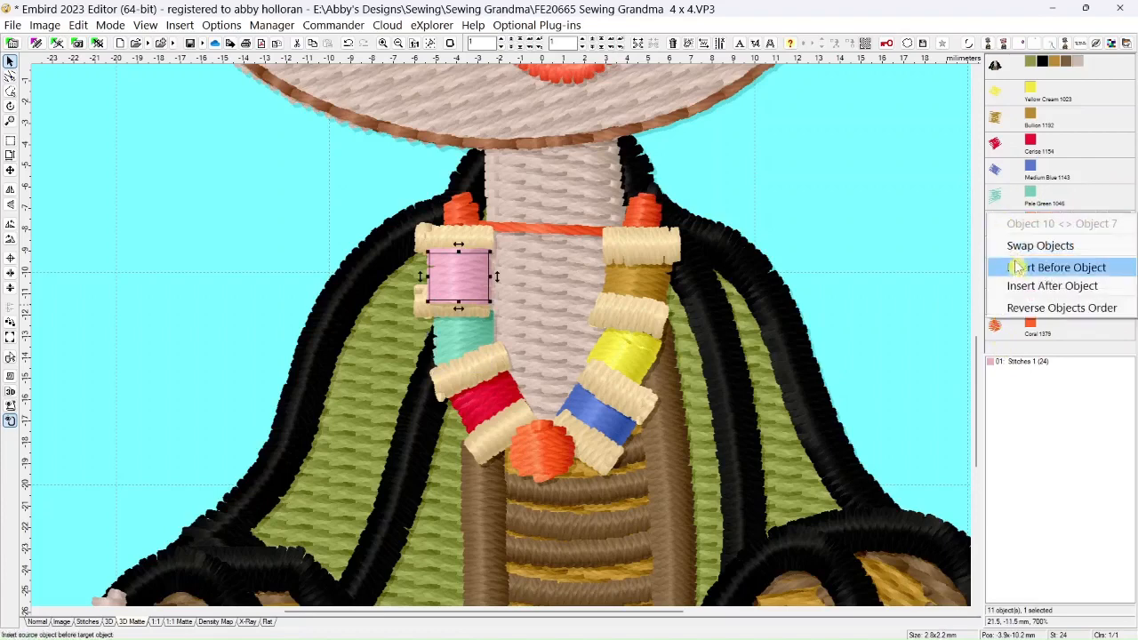
left_click(1022, 266)
Try placing the Coral bead in the sewing order before the object containing the spool ends
left_click(999, 333)
double_click(999, 334)
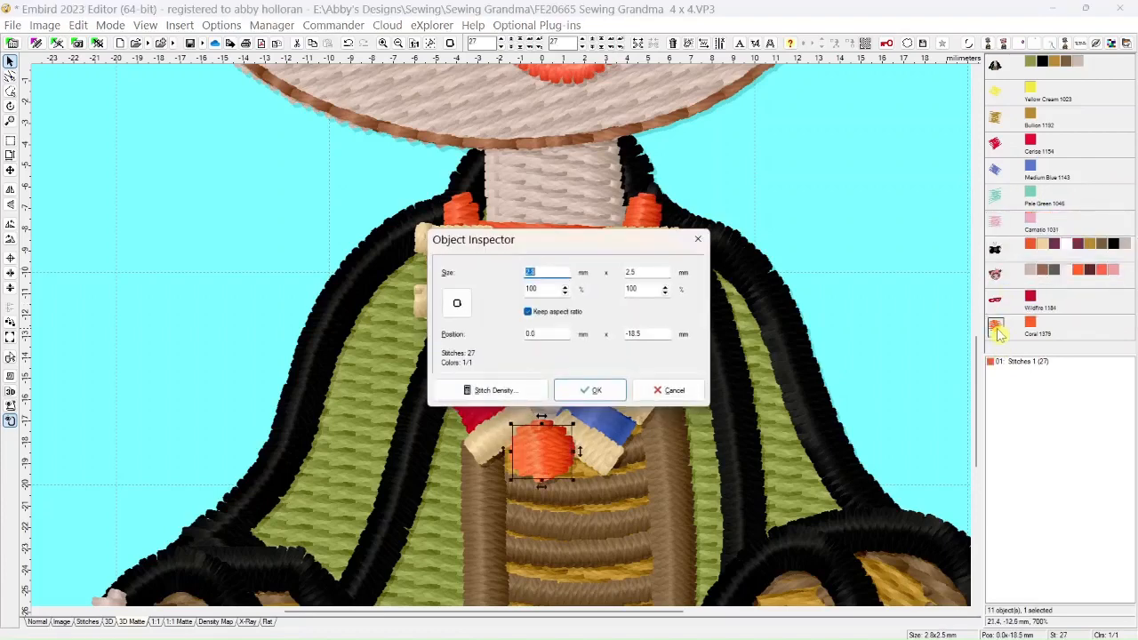
left_click(667, 388)
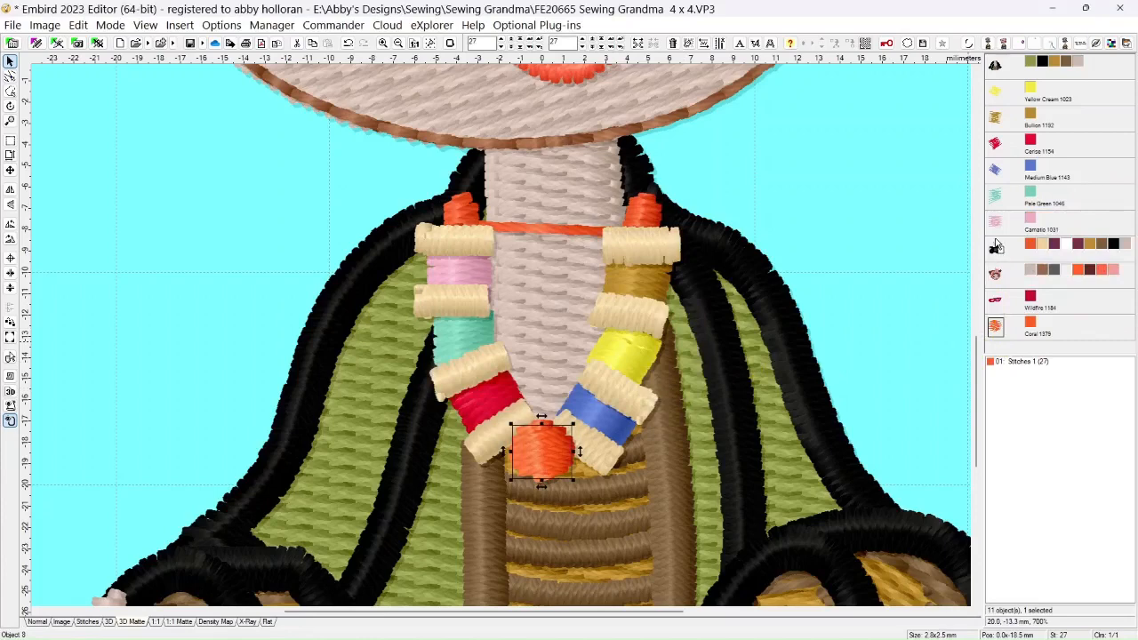
left_click_drag(996, 246, 996, 247)
left_click(1016, 293)
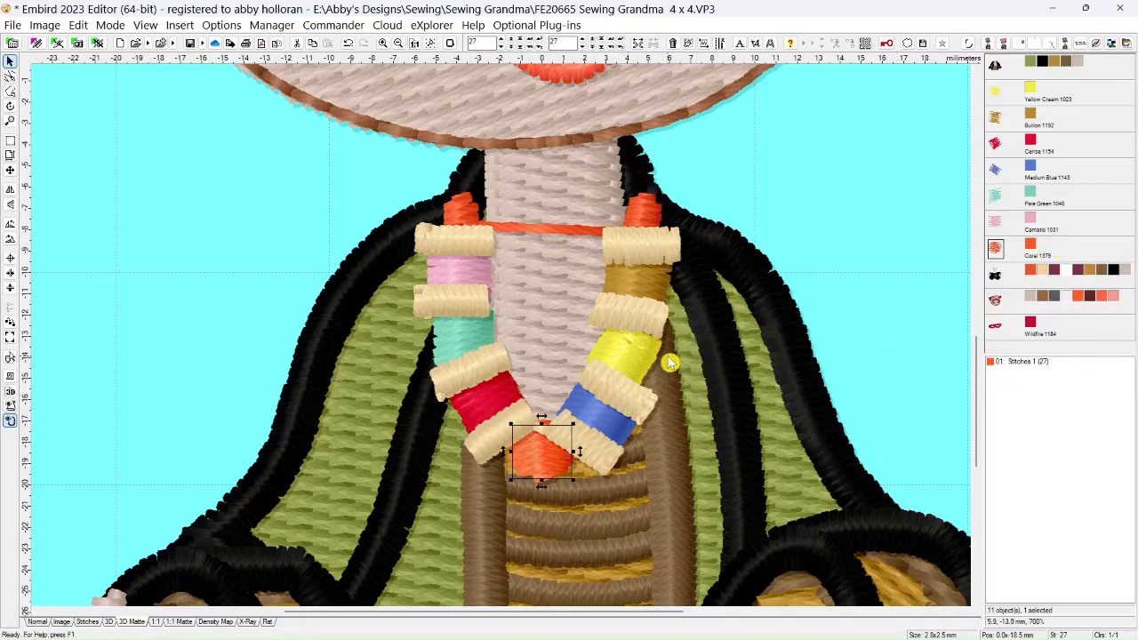
Enlarge the Yellow Cream bead to about 3.6 x 3.0 mm and rotate it slightly counterclockwise to align with its spool
left_click(997, 92)
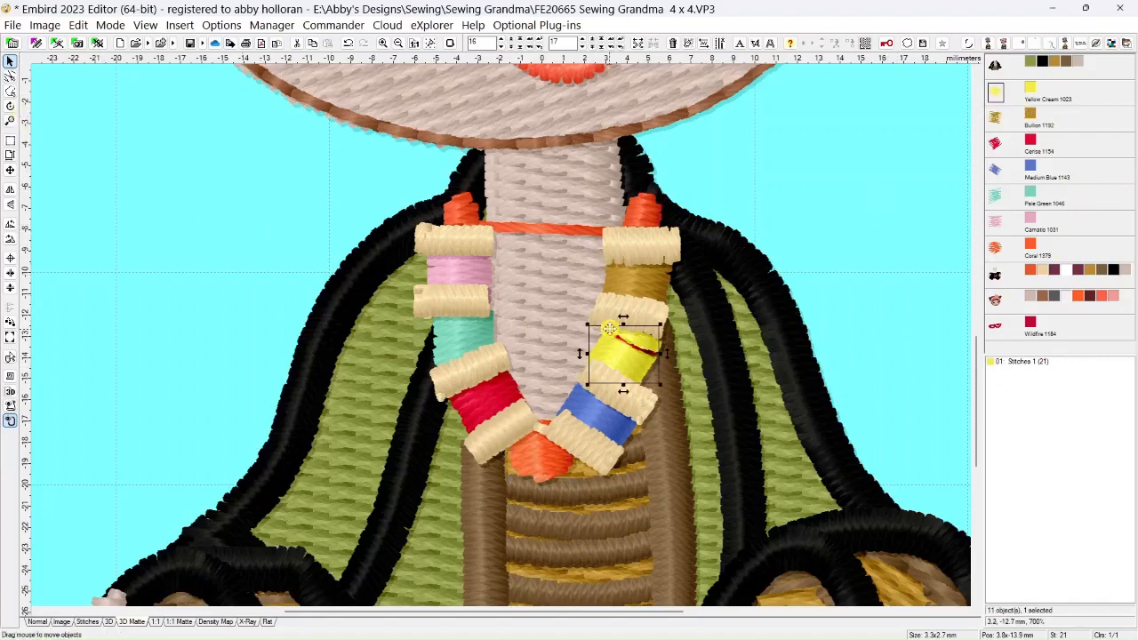
left_click_drag(661, 326, 659, 318)
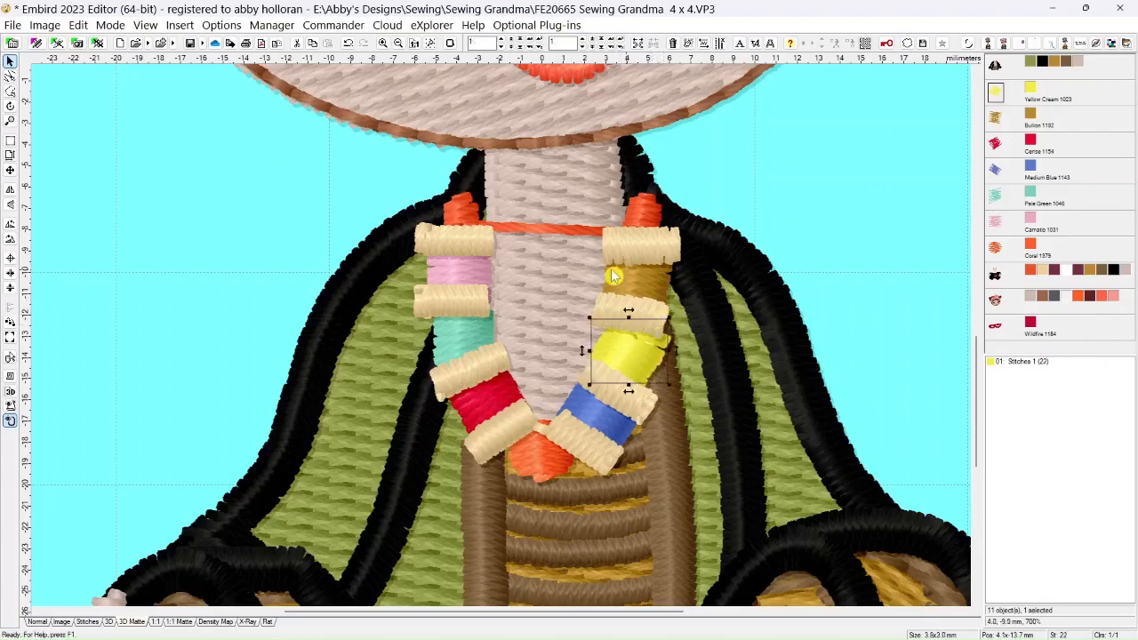
left_click(11, 106)
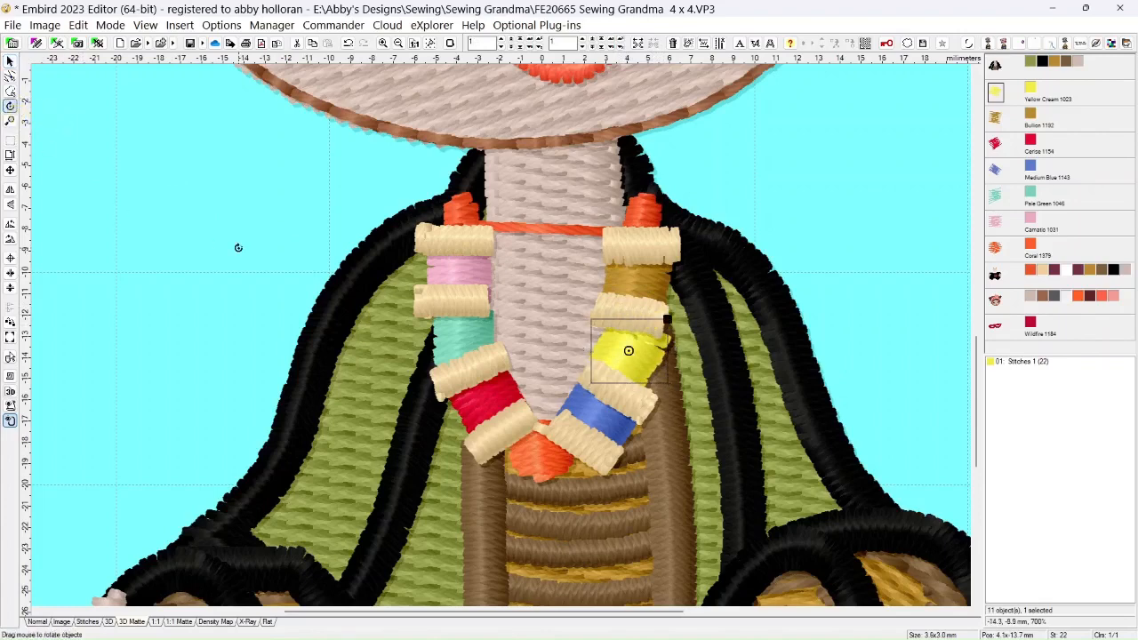
left_click_drag(667, 321, 640, 323)
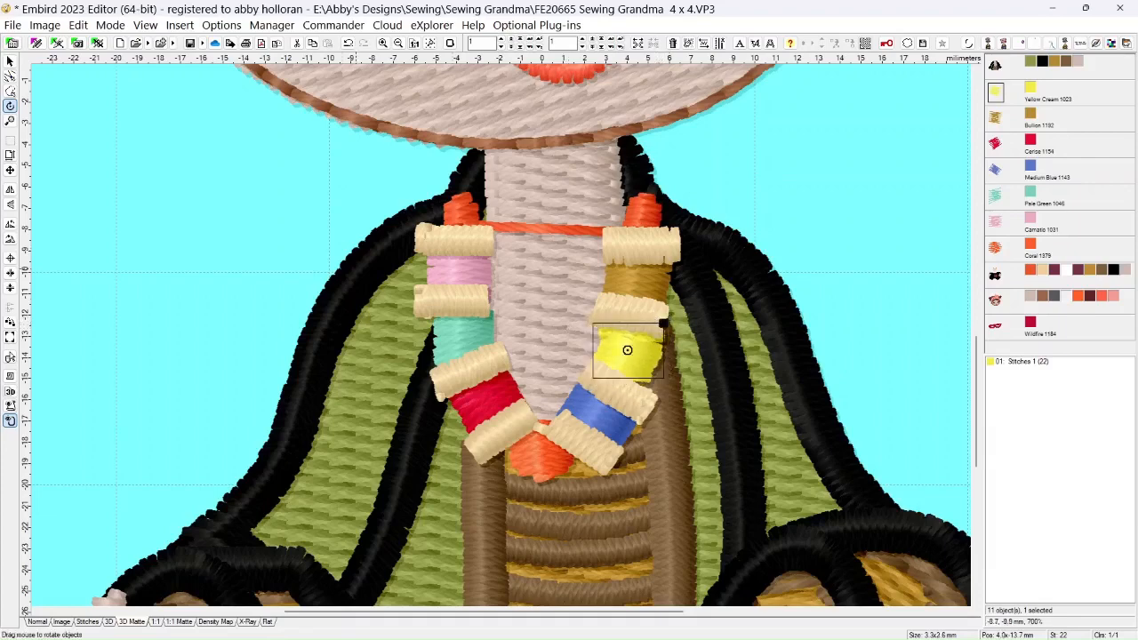
Shift the Yellow Cream bead slightly down between its spool ends and check the fit by hiding and reshowing the spool-end color
left_click(10, 61)
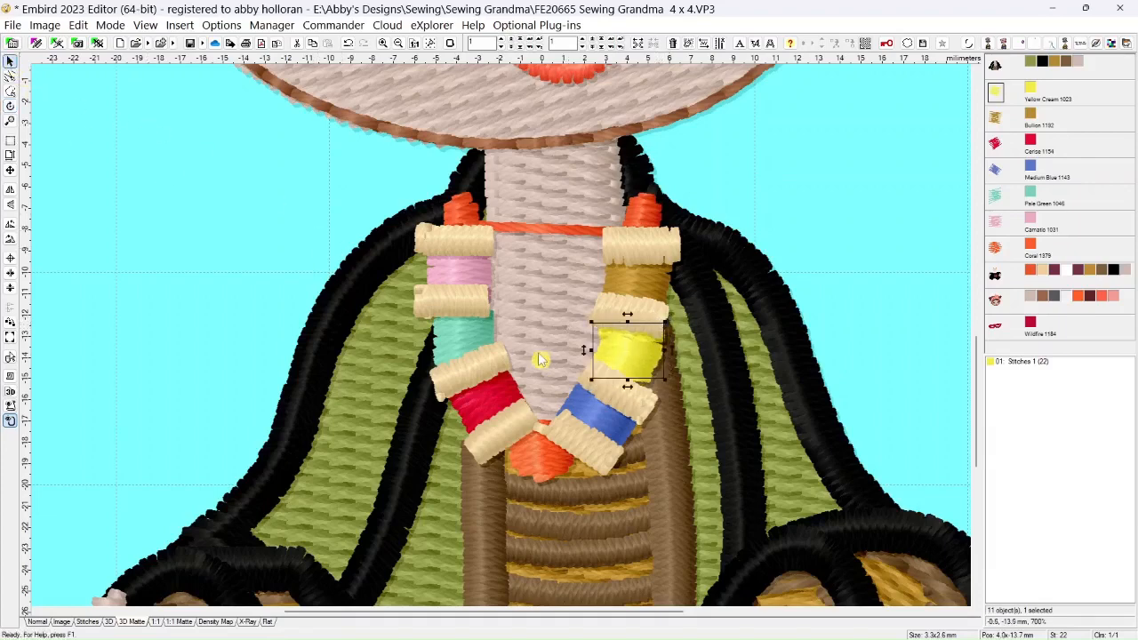
left_click_drag(629, 351, 630, 357)
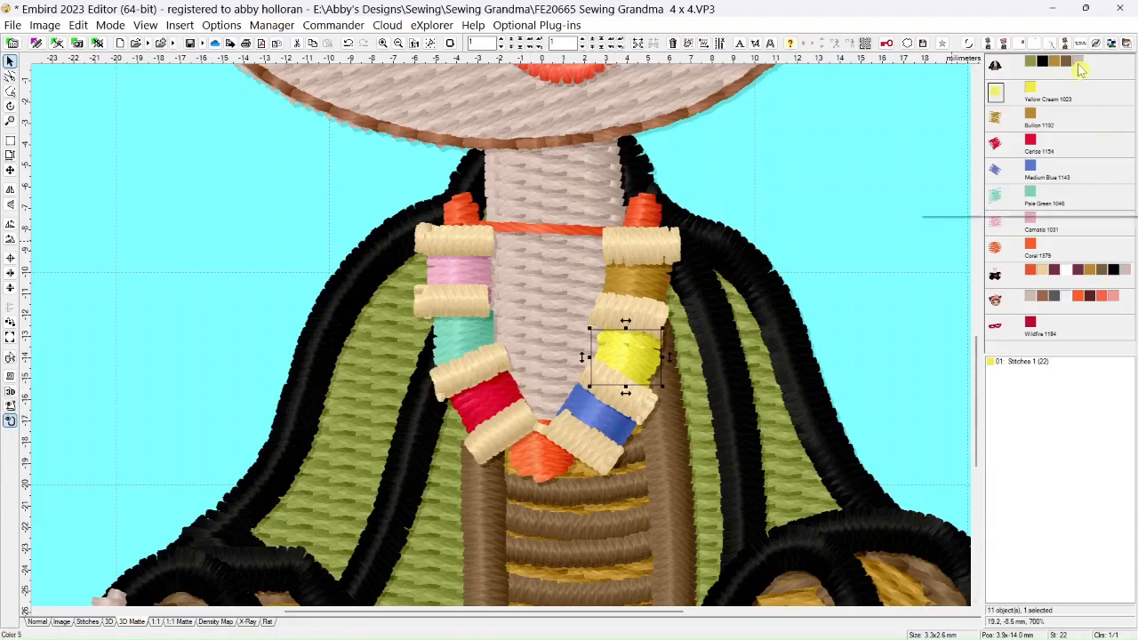
left_click(1046, 277)
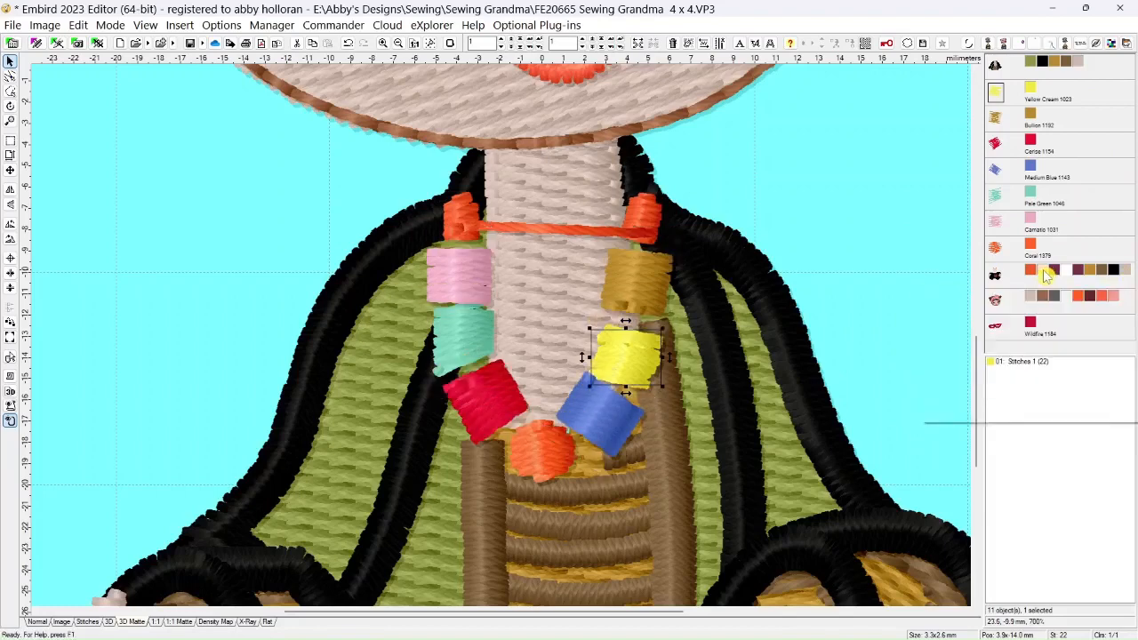
left_click(1046, 276)
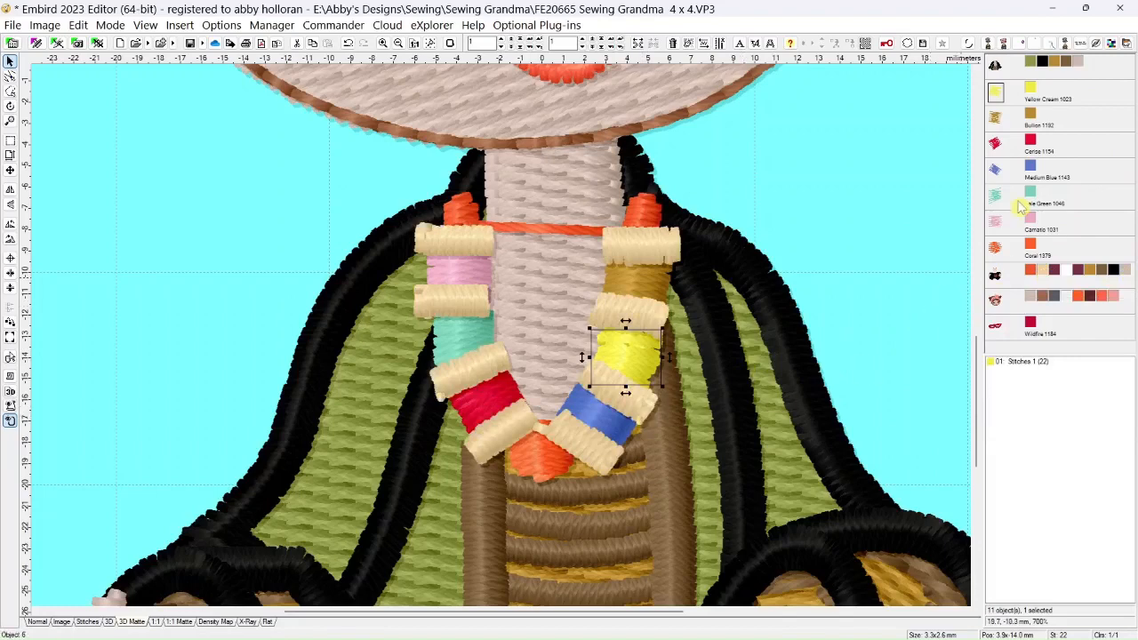
Reorder the Coral bead to stitch after the object containing the spool ends, and position it at the necklace's lowest point between the spools
left_click(1000, 251)
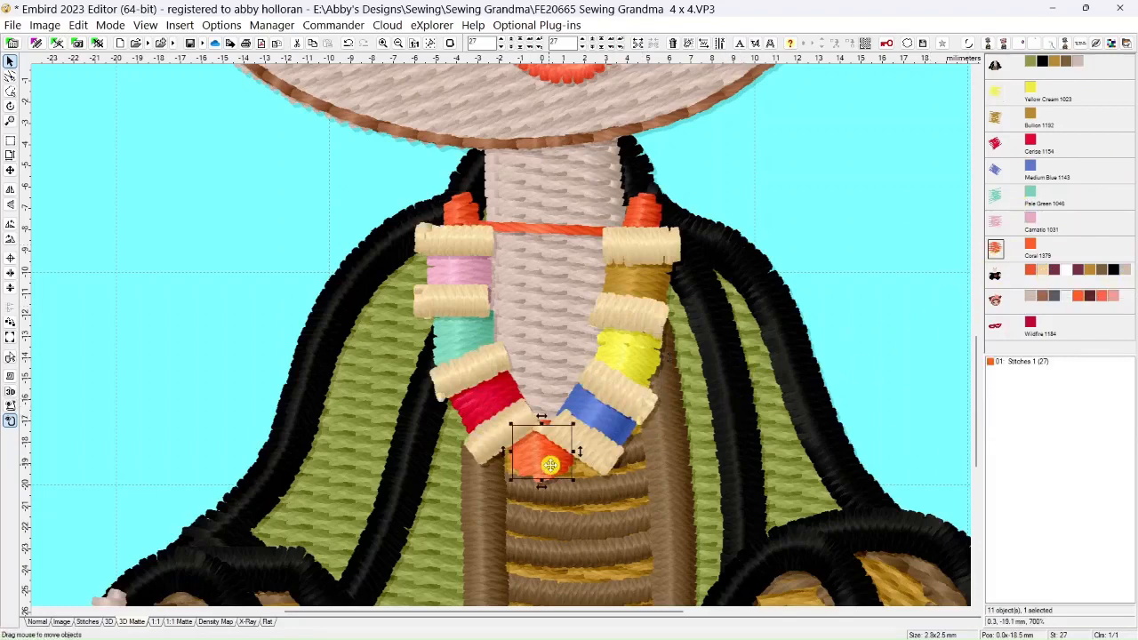
left_click_drag(542, 471, 551, 481)
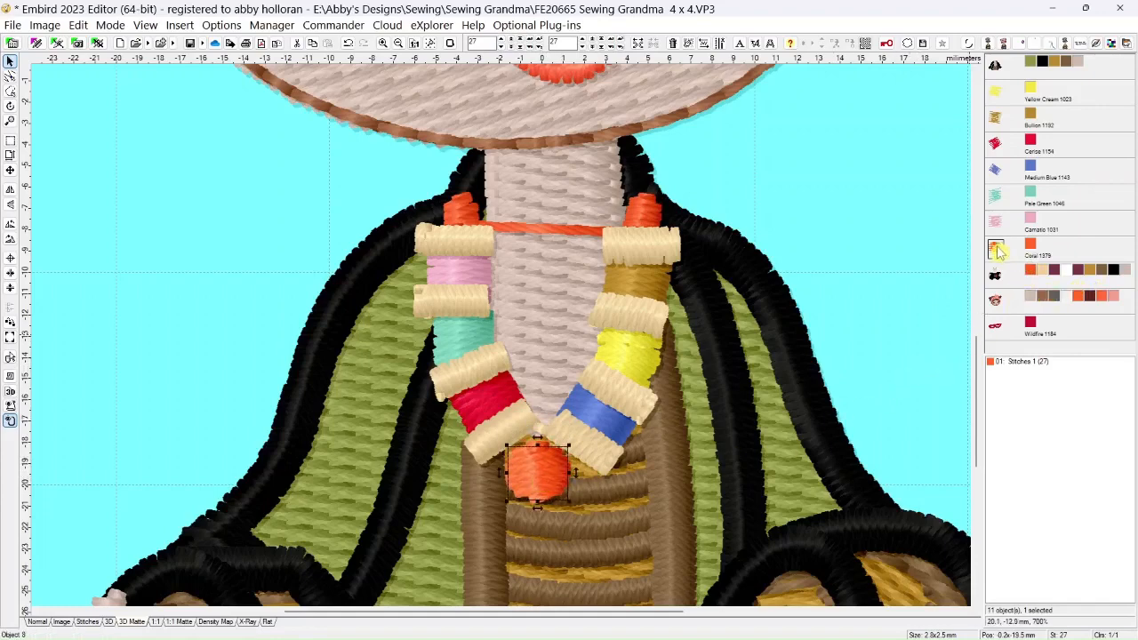
right_click(998, 283)
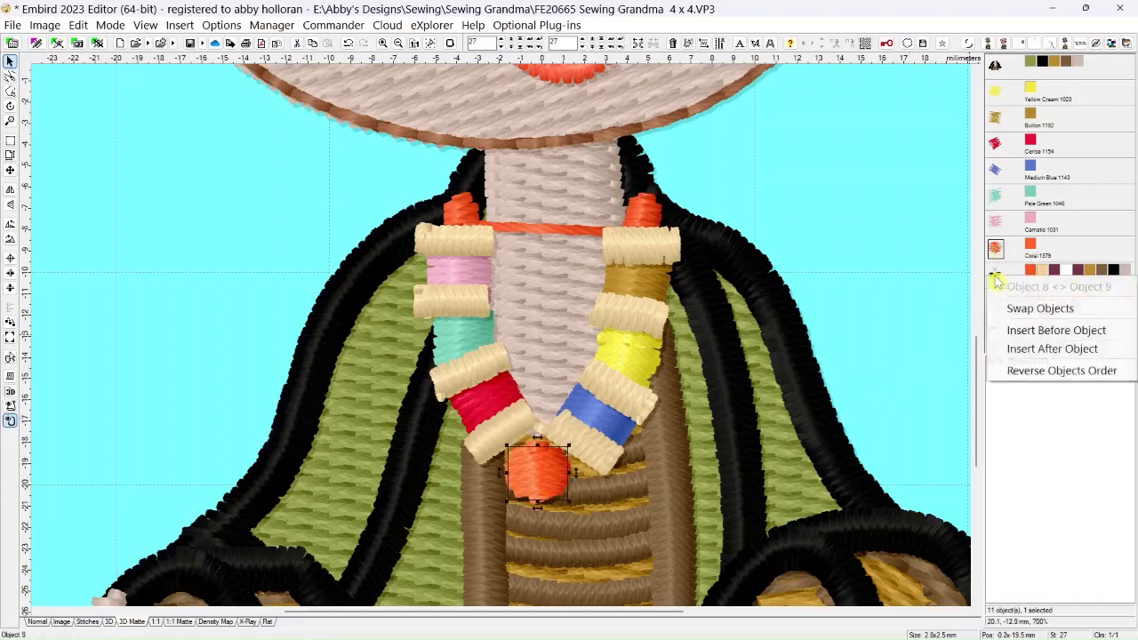
left_click(1011, 348)
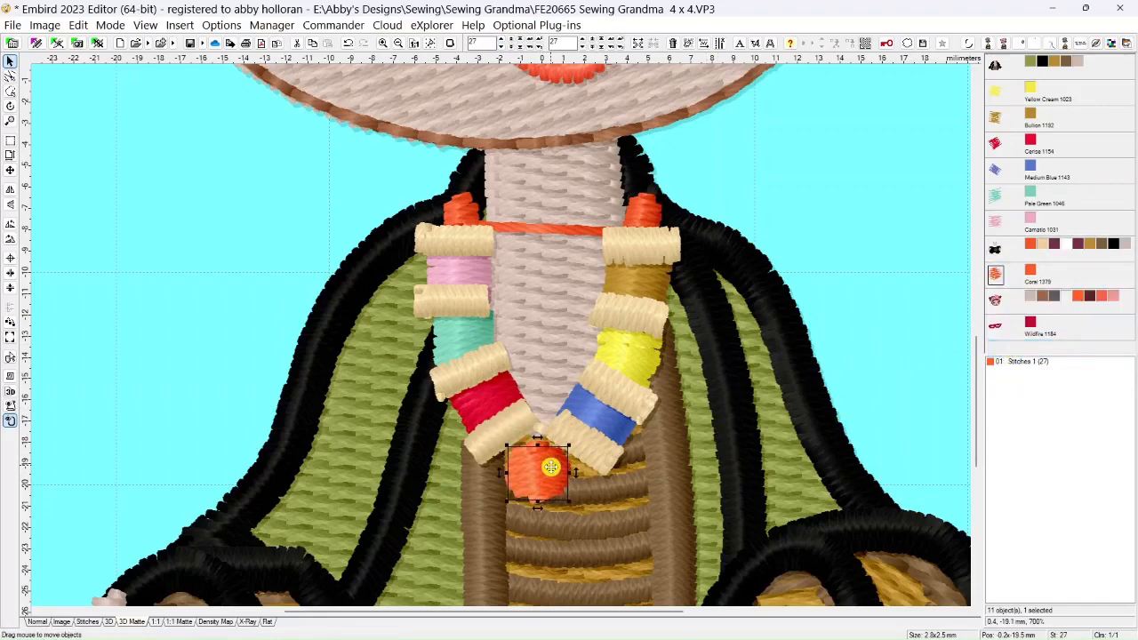
left_click_drag(551, 471, 547, 456)
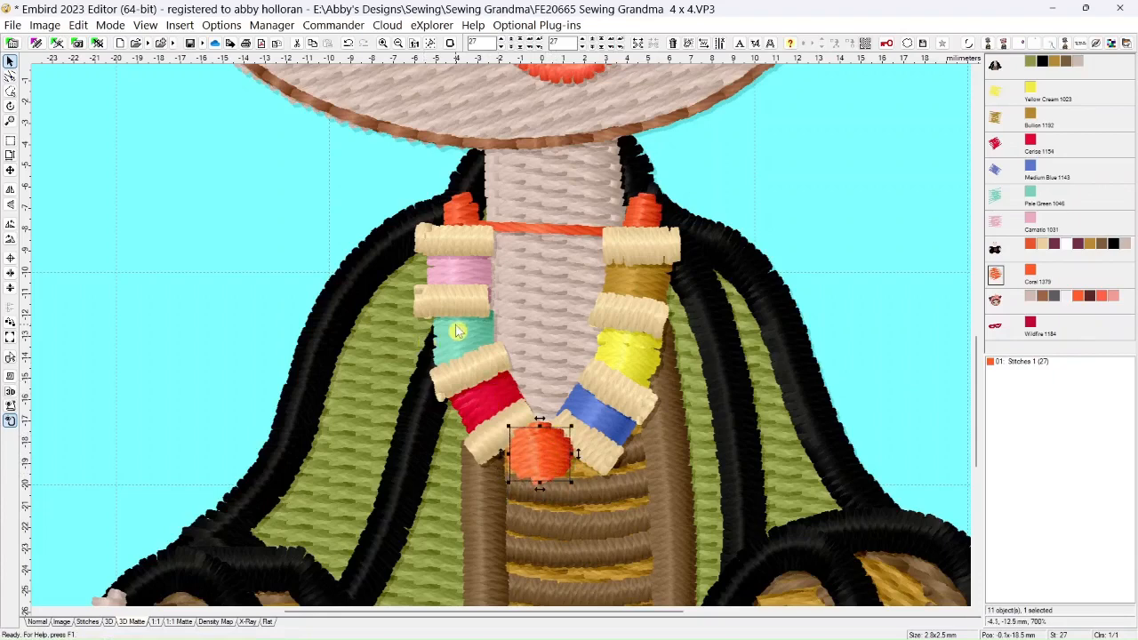
Shift the pink and Pale Green beads slightly left to fit their spool ends, and rotate the Pale Green bead slightly counterclockwise
left_click(1005, 229)
left_click_drag(471, 272, 470, 272)
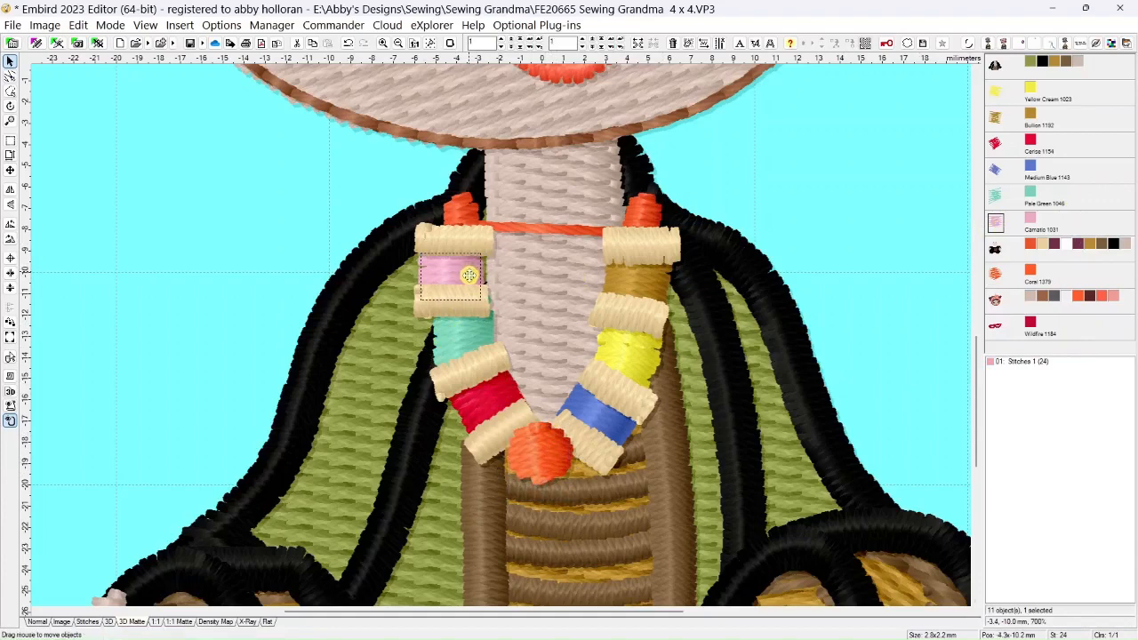
left_click(995, 201)
left_click_drag(472, 343, 466, 340)
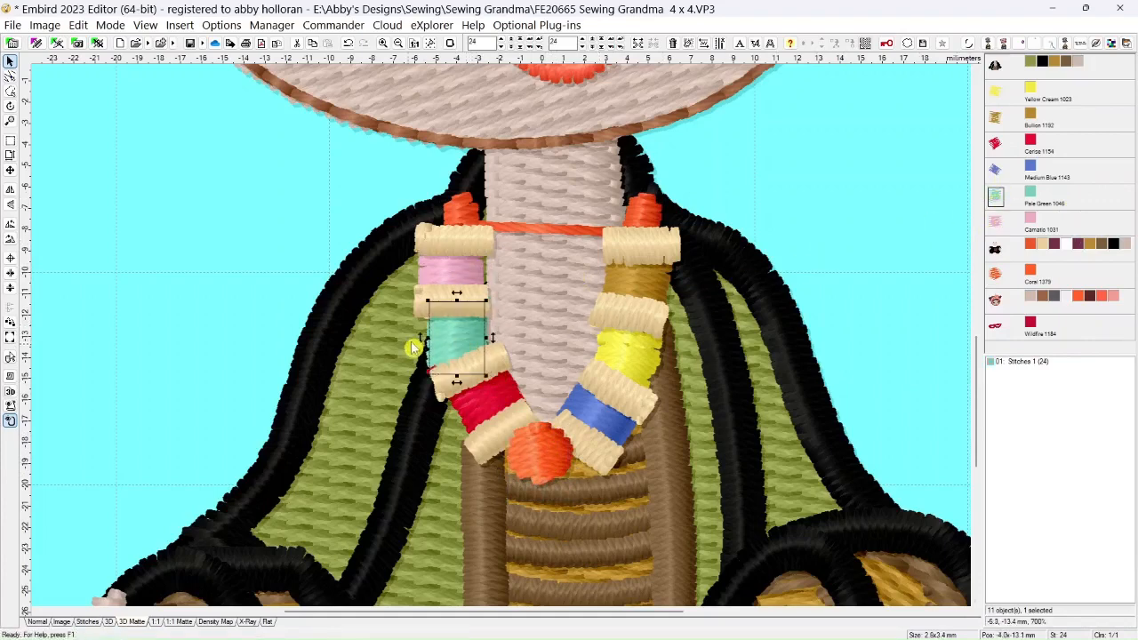
left_click(10, 106)
left_click_drag(486, 303, 485, 299)
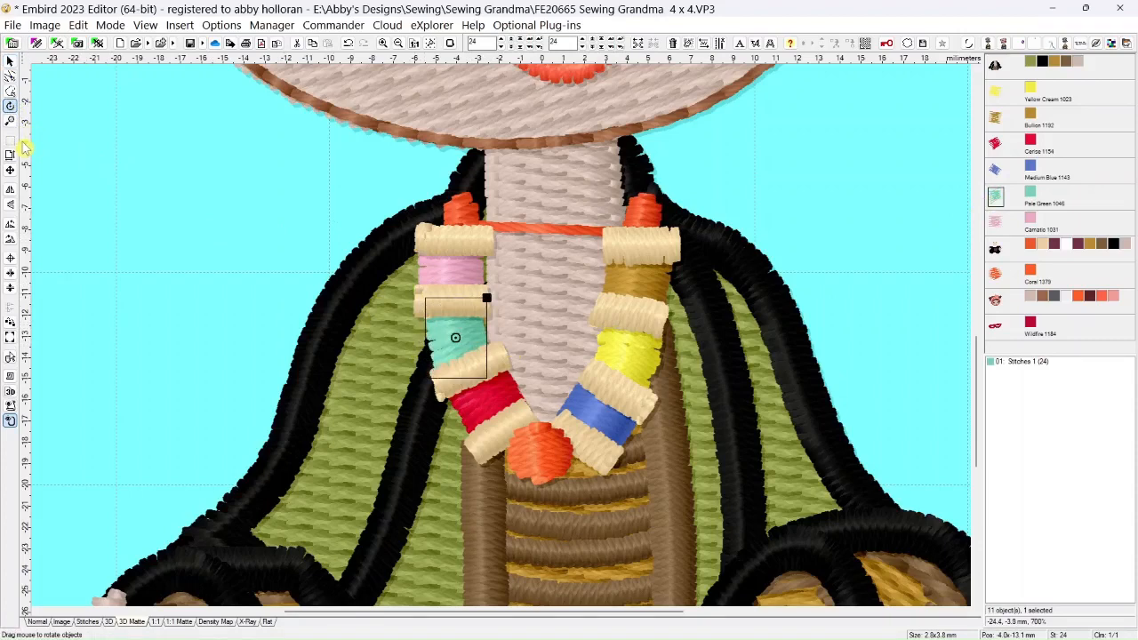
Recolor the Bullion bead with Madeira Rayon 1311 Pale Purple from the thread catalog
right_click(1036, 118)
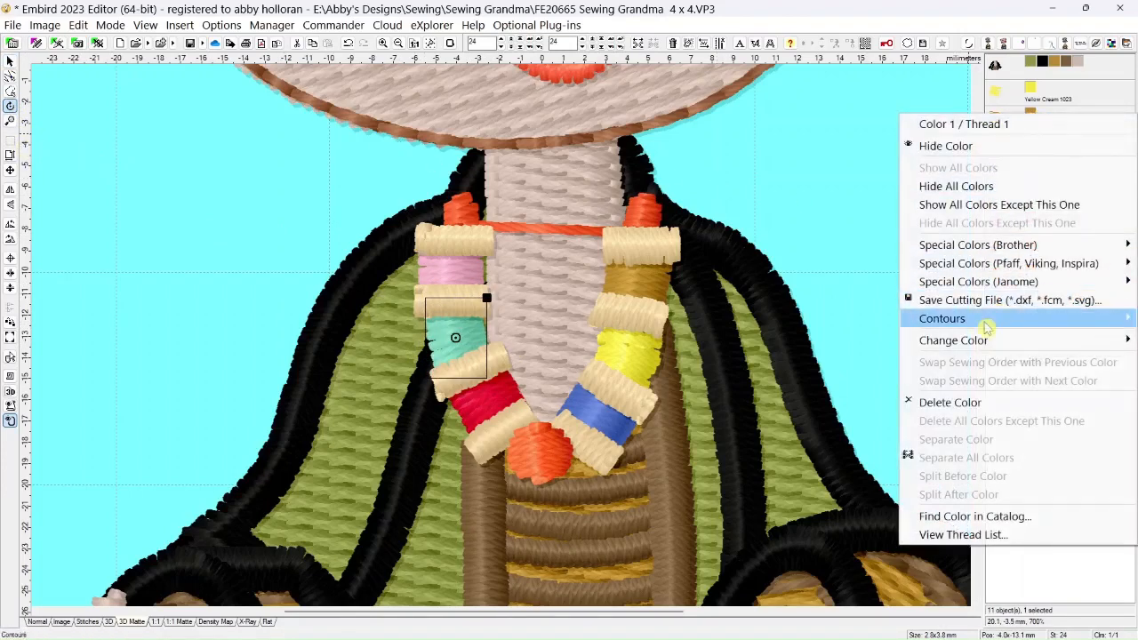
mouse_move(960, 339)
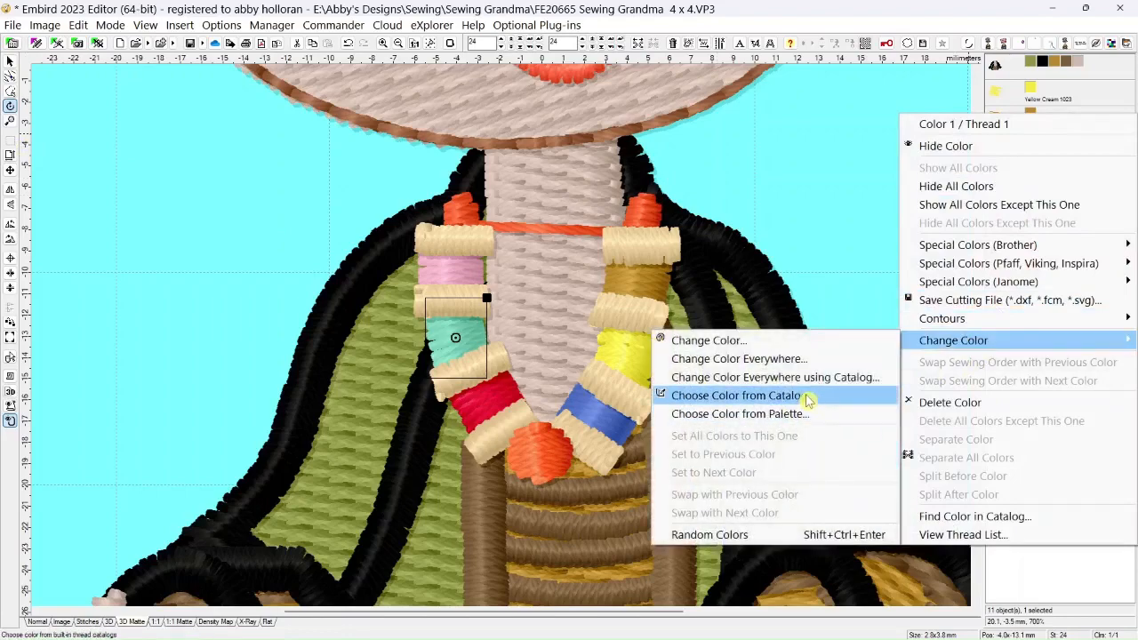
left_click(805, 394)
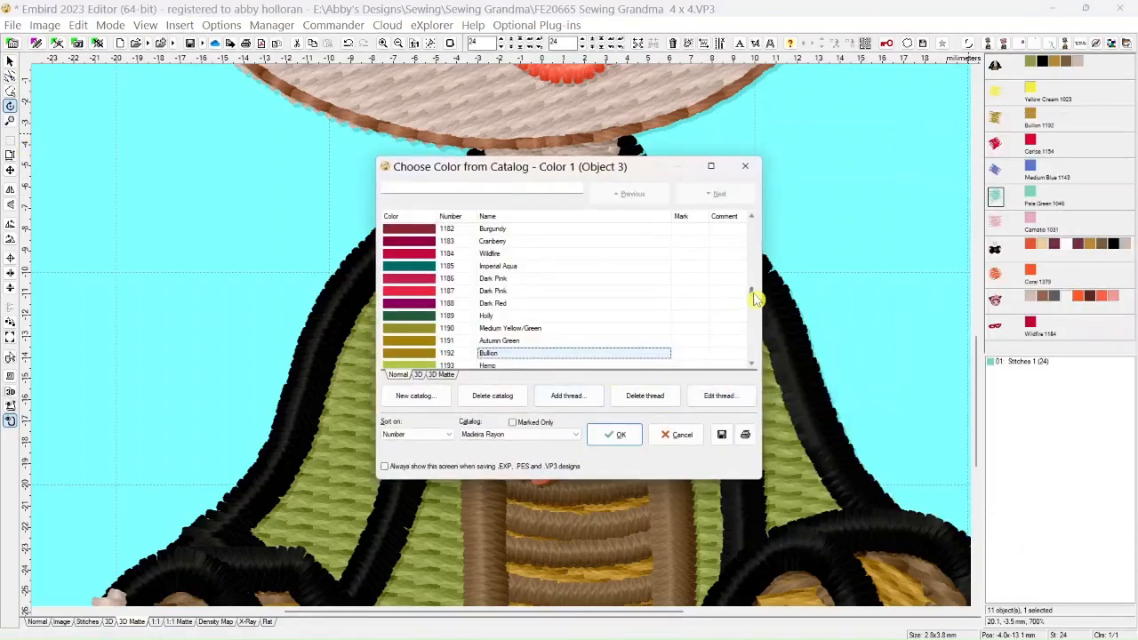
left_click_drag(753, 293, 751, 334)
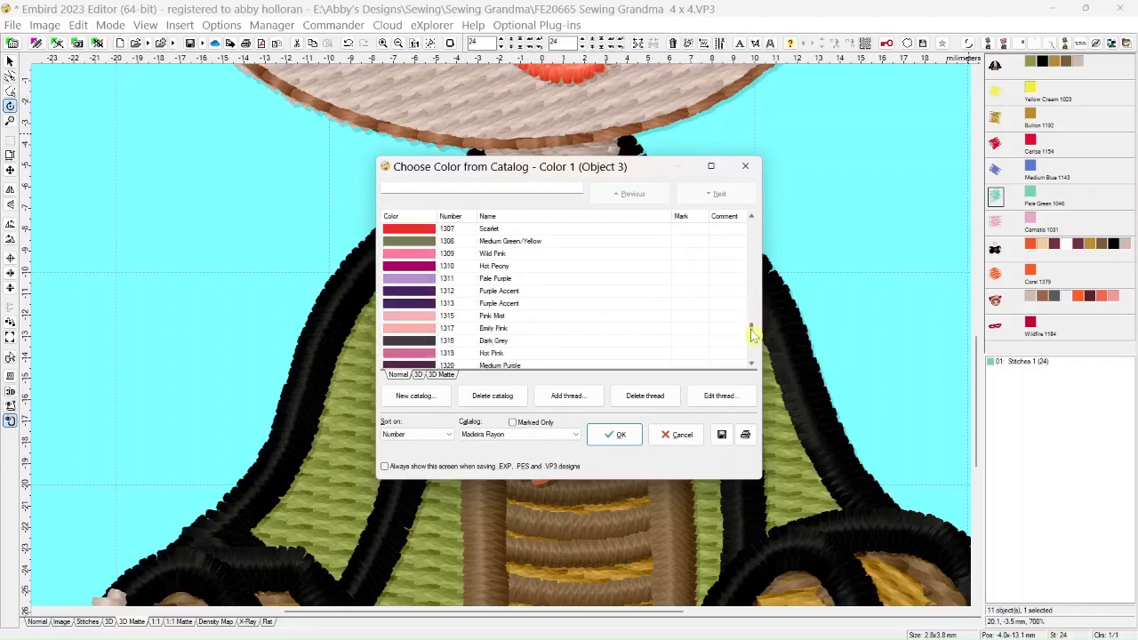
left_click(425, 281)
left_click(613, 434)
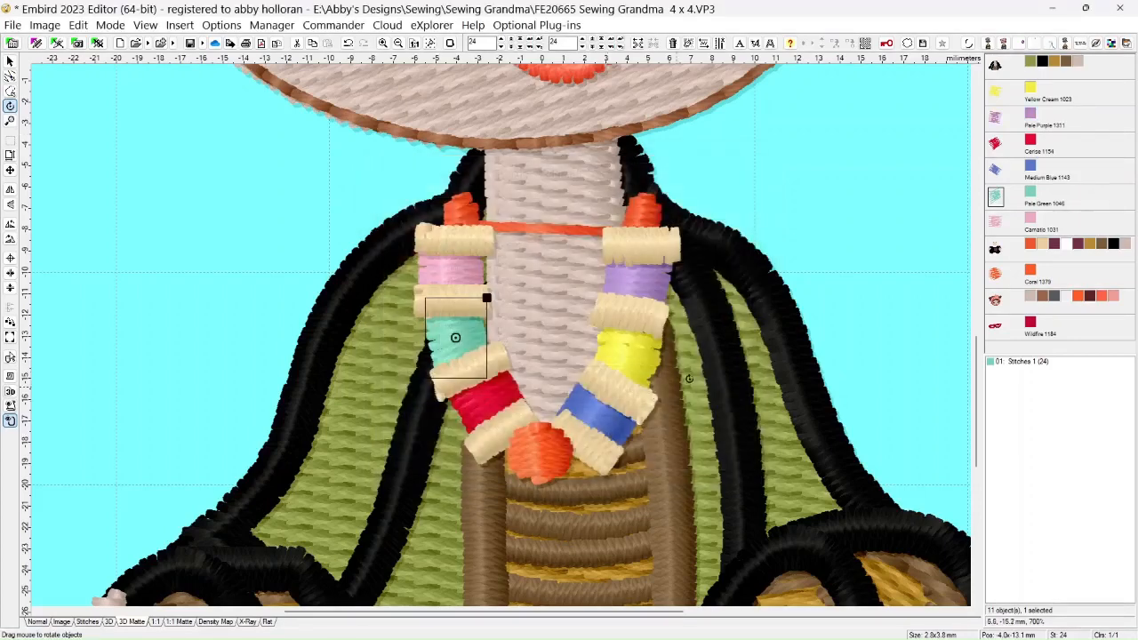
Rotate the Pale Purple bead slightly clockwise, and nudge it and the Medium Blue bead slightly right and down within their spool ends
left_click(995, 120)
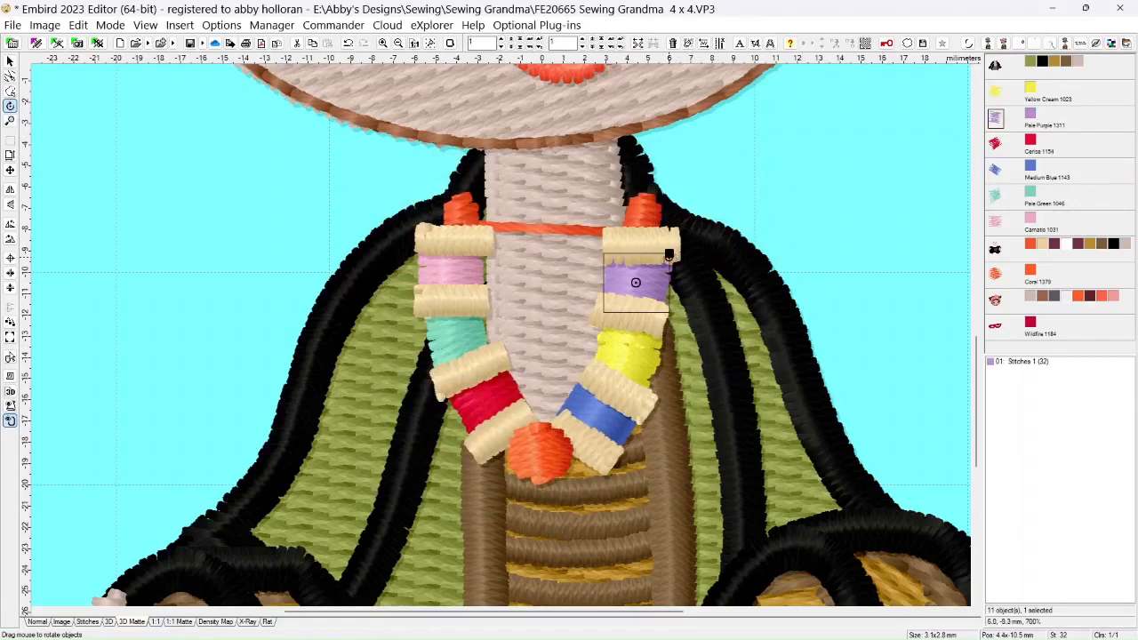
left_click_drag(669, 256, 670, 258)
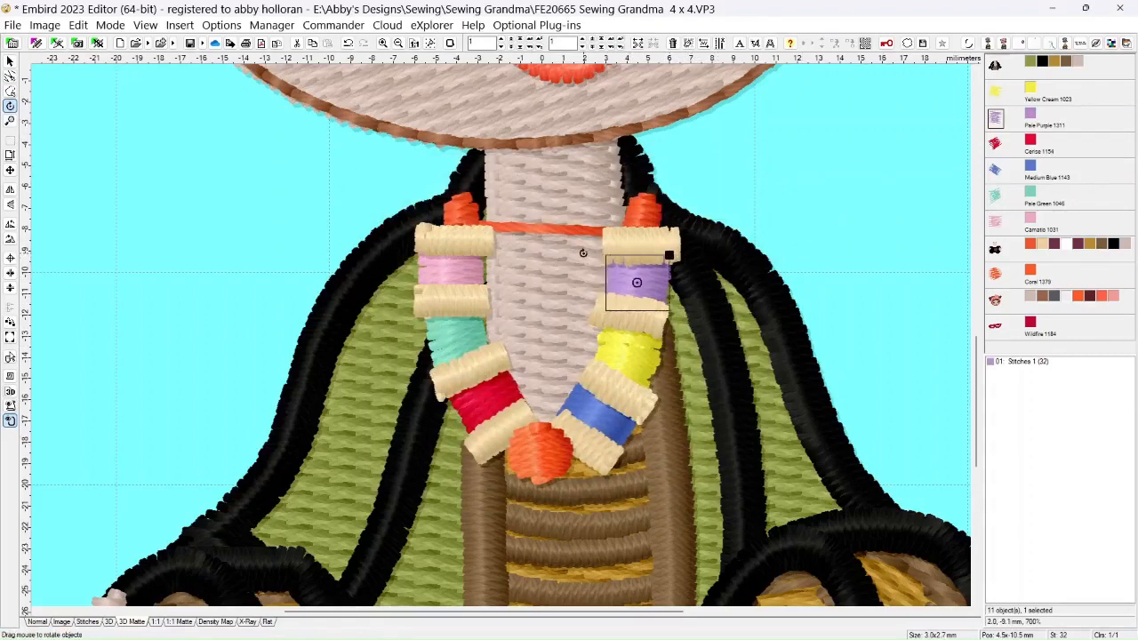
left_click(9, 60)
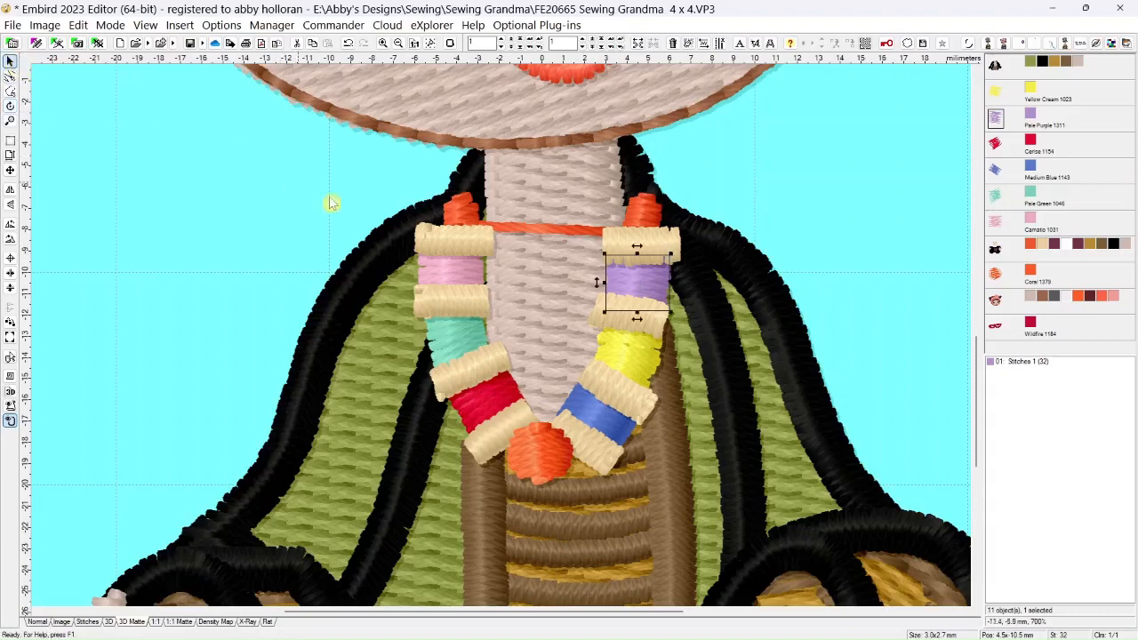
left_click_drag(610, 305, 613, 309)
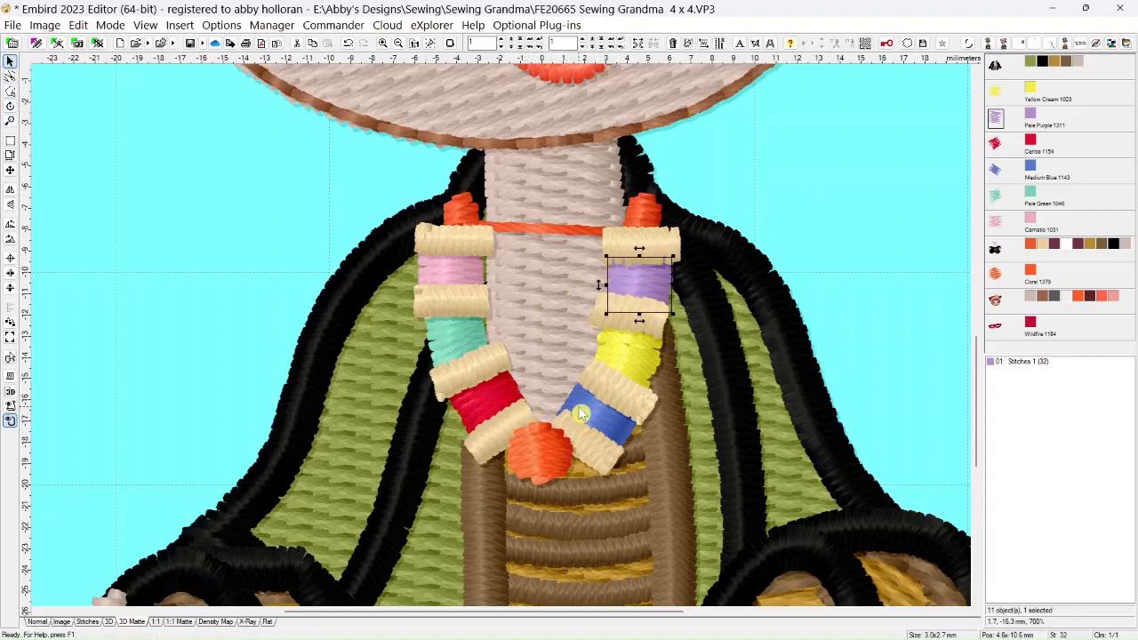
left_click(996, 171)
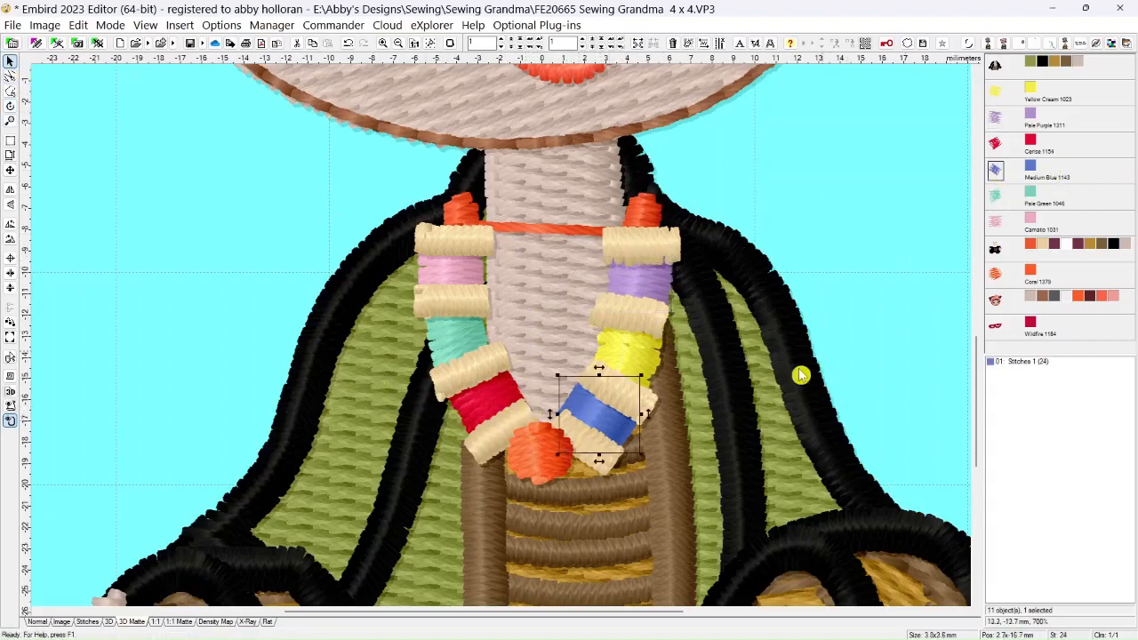
left_click(602, 417)
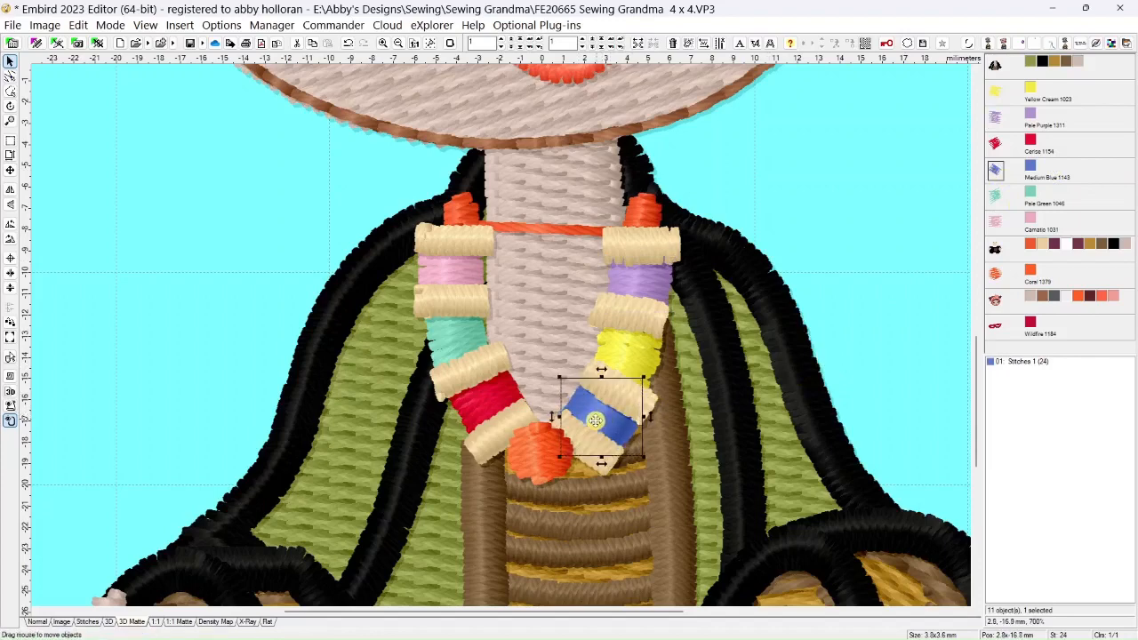
Select the needle points along the Medium Blue bead's left edge and move them slightly right and down, narrowing the bead
left_click(10, 76)
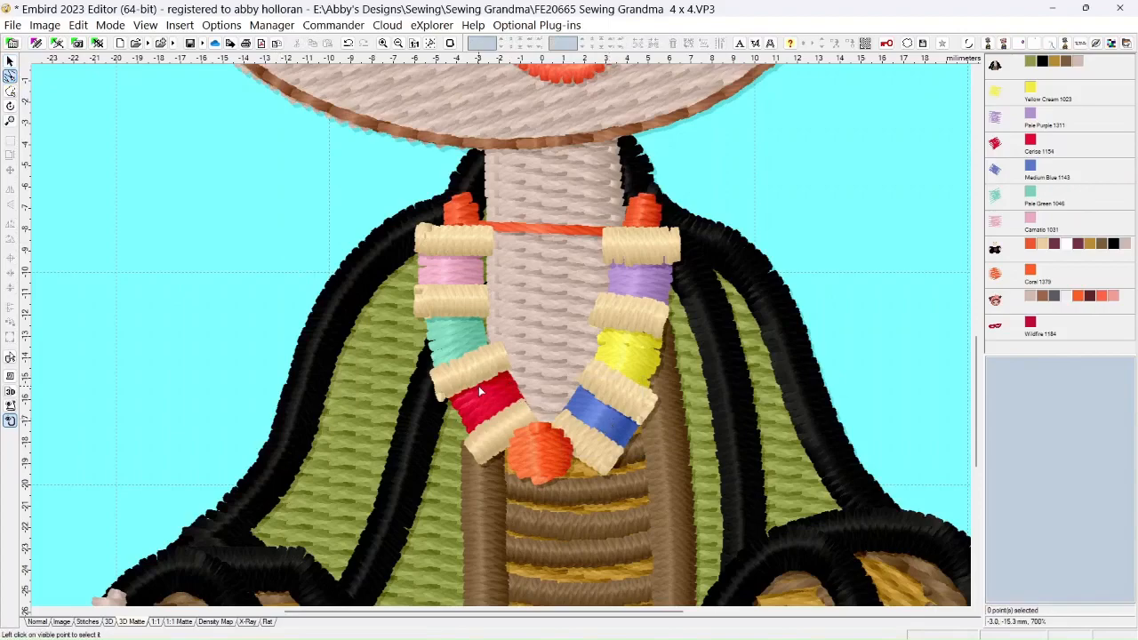
left_click(38, 622)
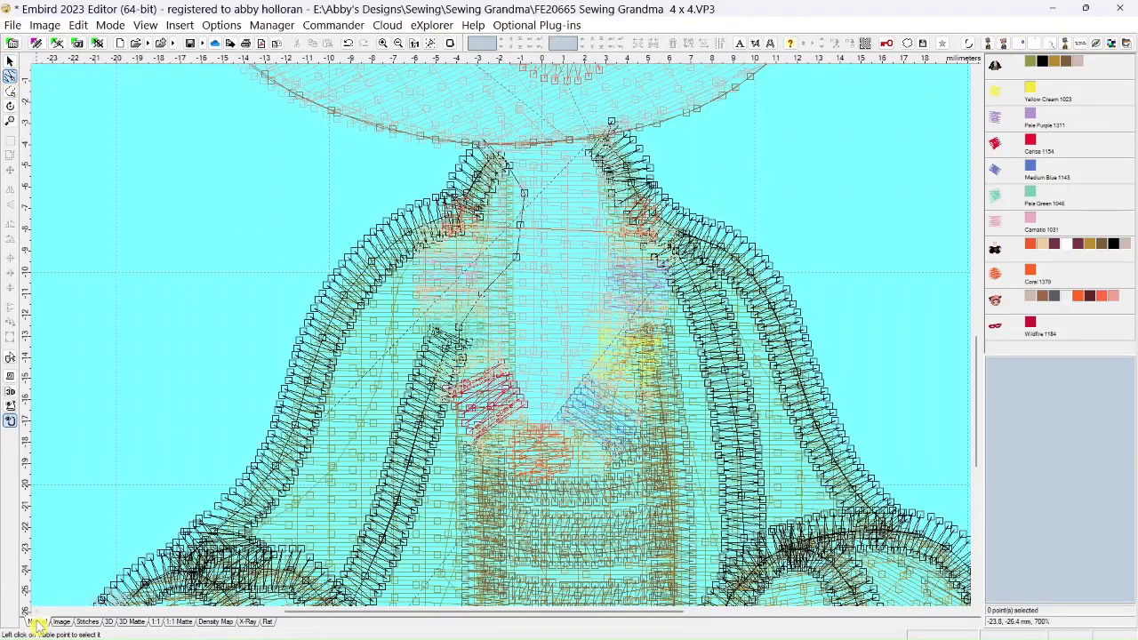
scroll(552, 416, "up", 3)
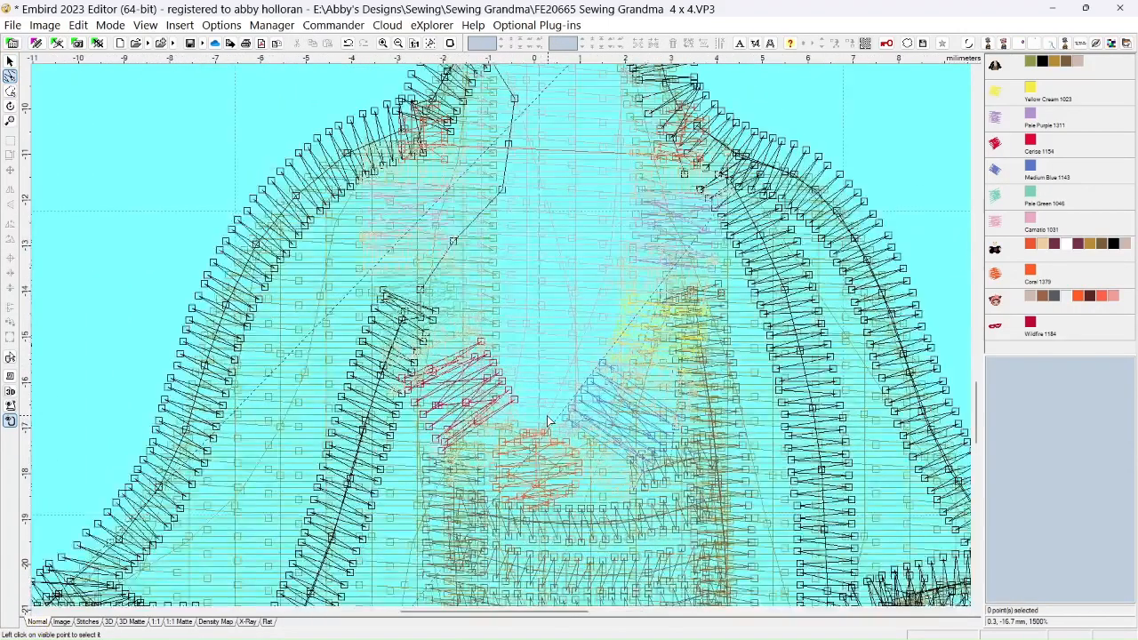
left_click(629, 341)
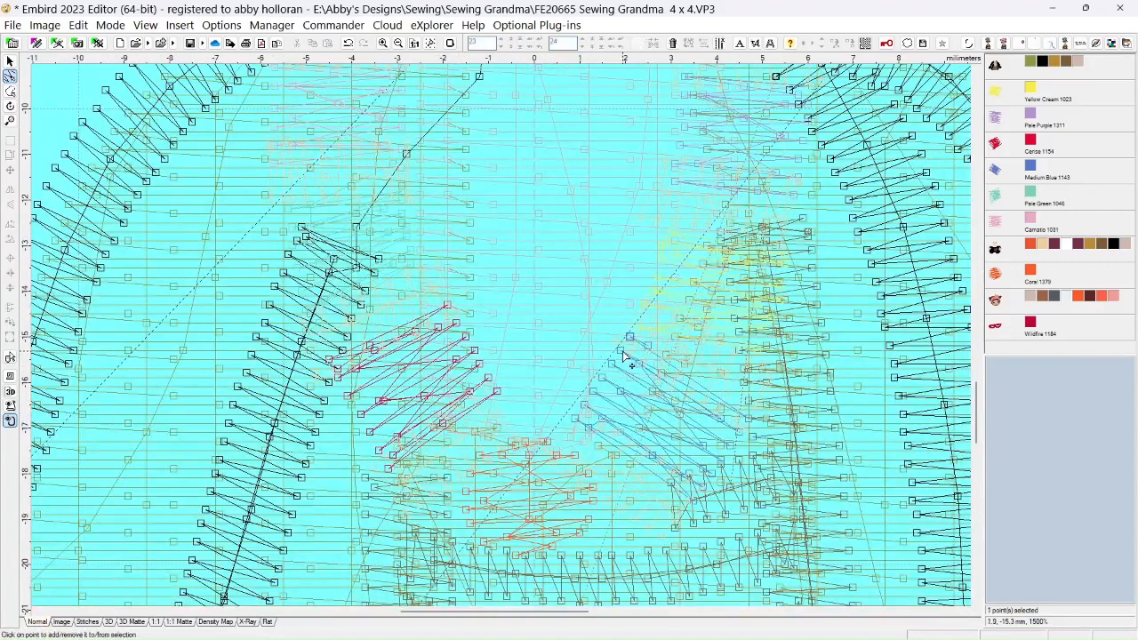
left_click(621, 350, "ctrl")
left_click(601, 377, "ctrl")
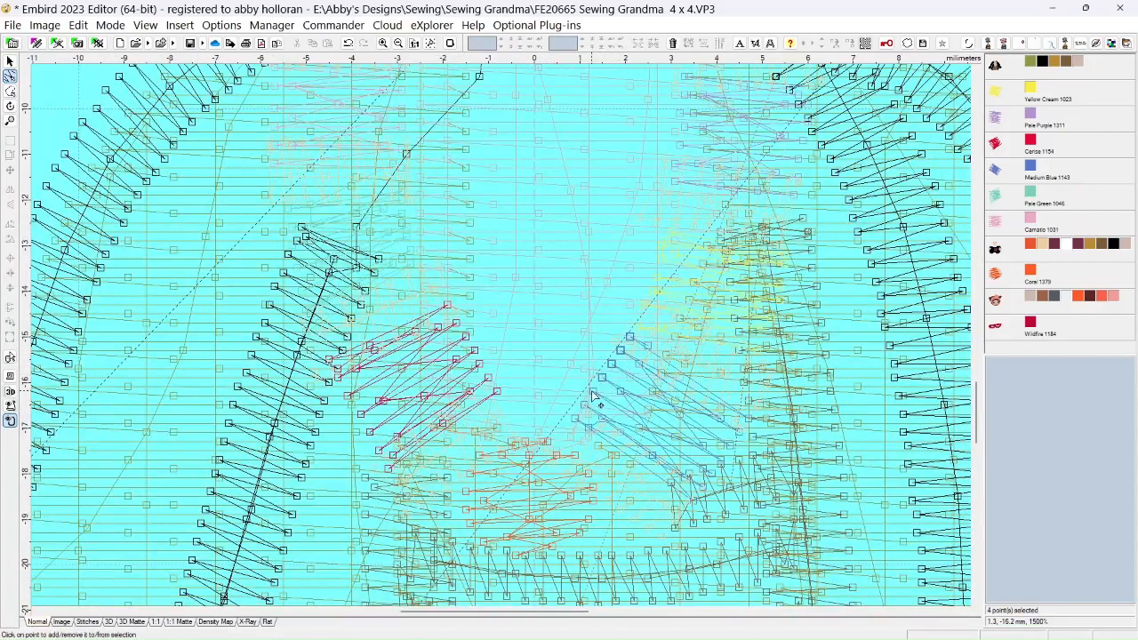
left_click(585, 407, "ctrl")
left_click(575, 417, "ctrl")
left_click_drag(585, 407, 598, 415)
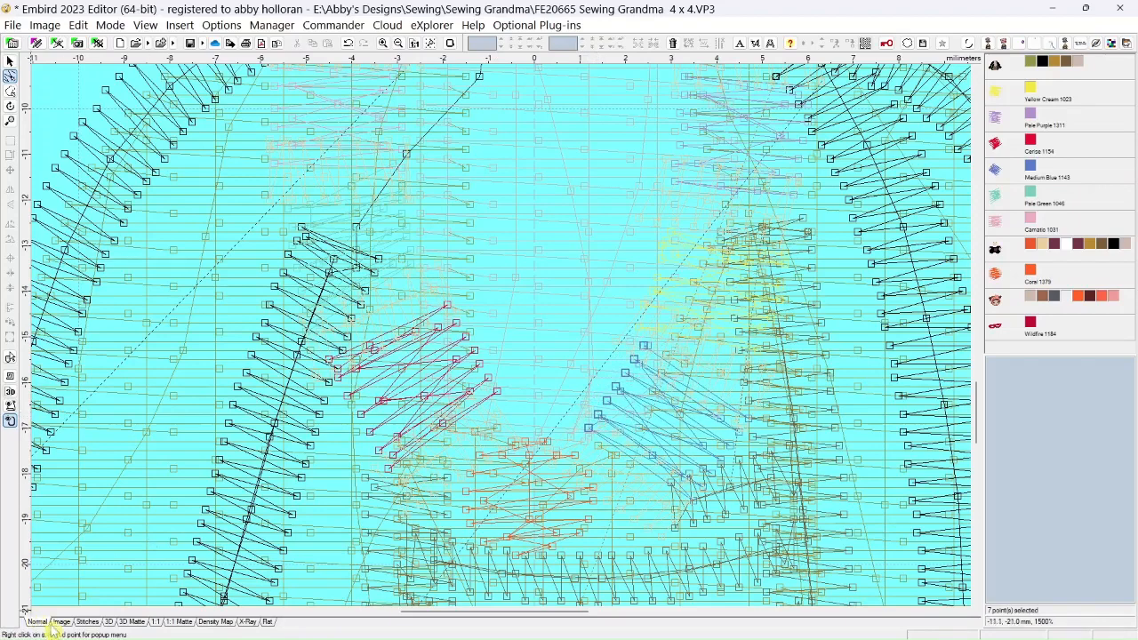
Preview the stitches in 3D Matte and nudge the whole Medium Blue bead slightly left and up
left_click(132, 622)
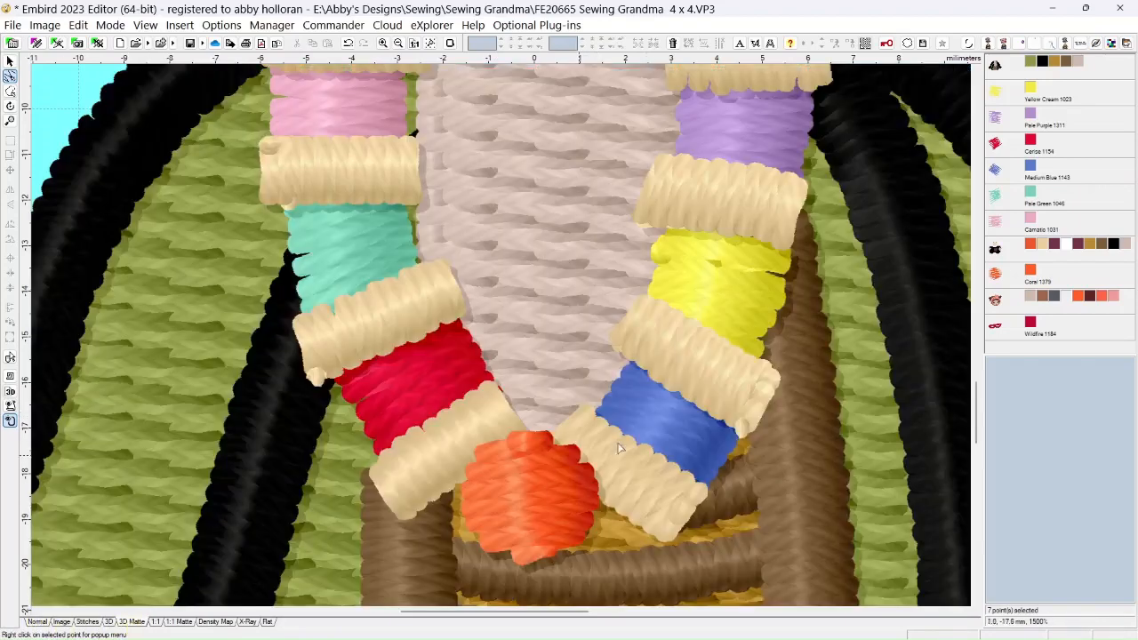
left_click(9, 61)
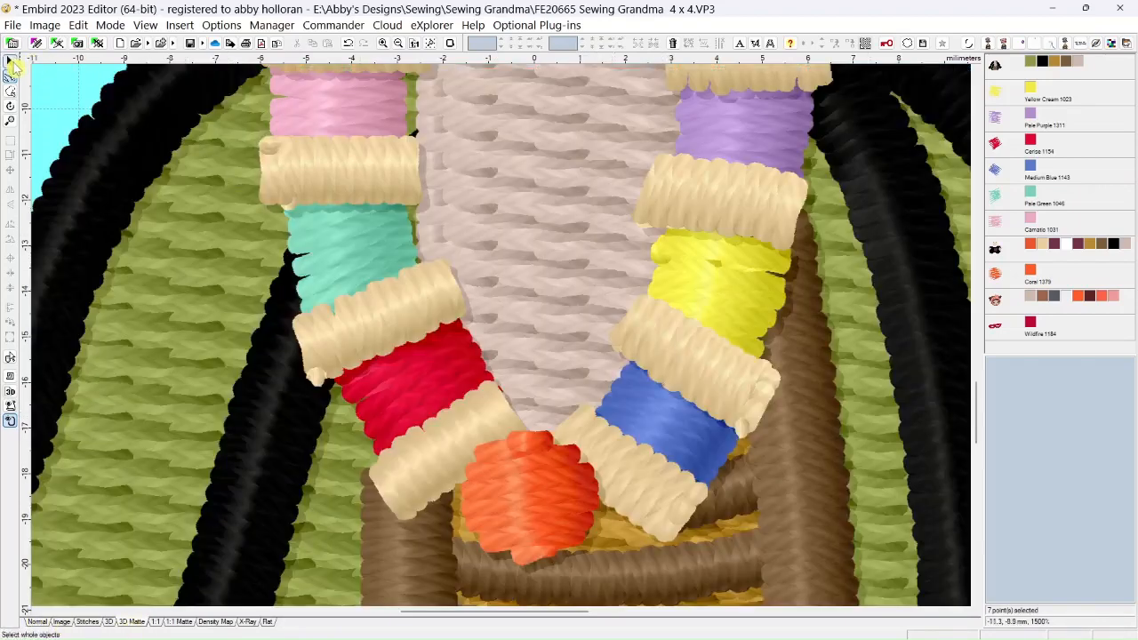
left_click_drag(670, 425, 665, 422)
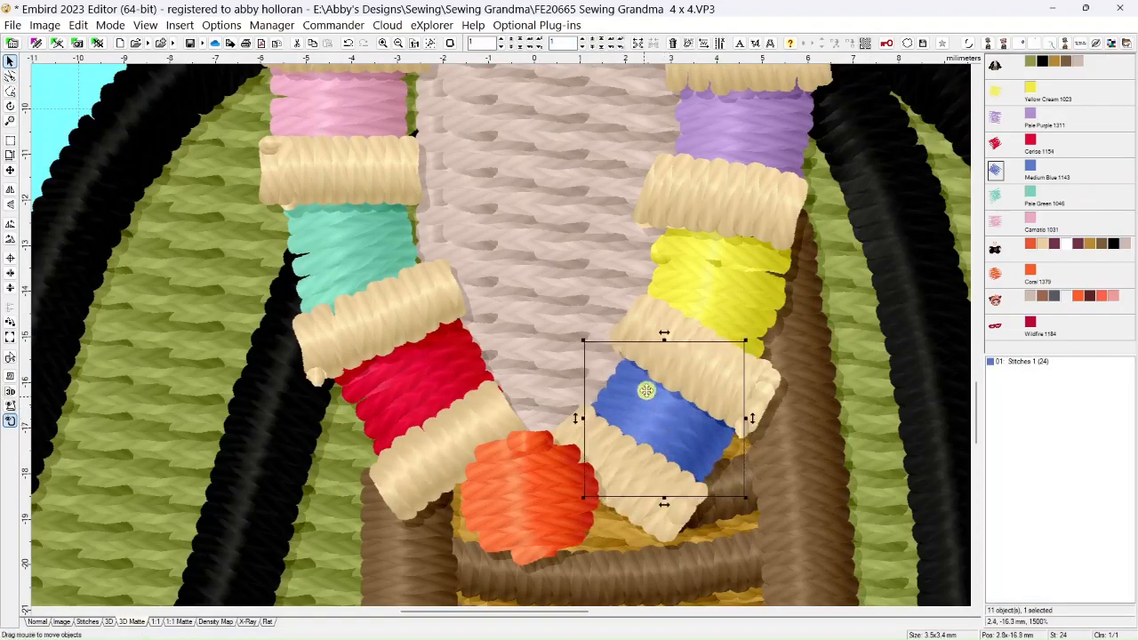
Select the Yellow Cream bead, show the plain stitch view, and hide all colors of the spool object and the body object
left_click(723, 297)
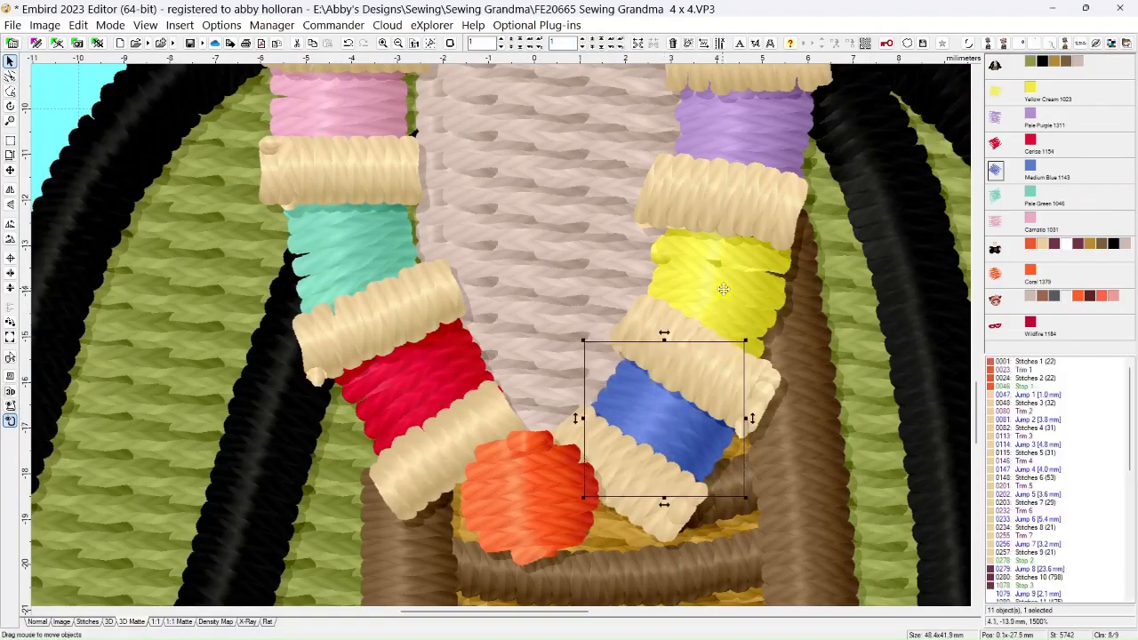
left_click(996, 96)
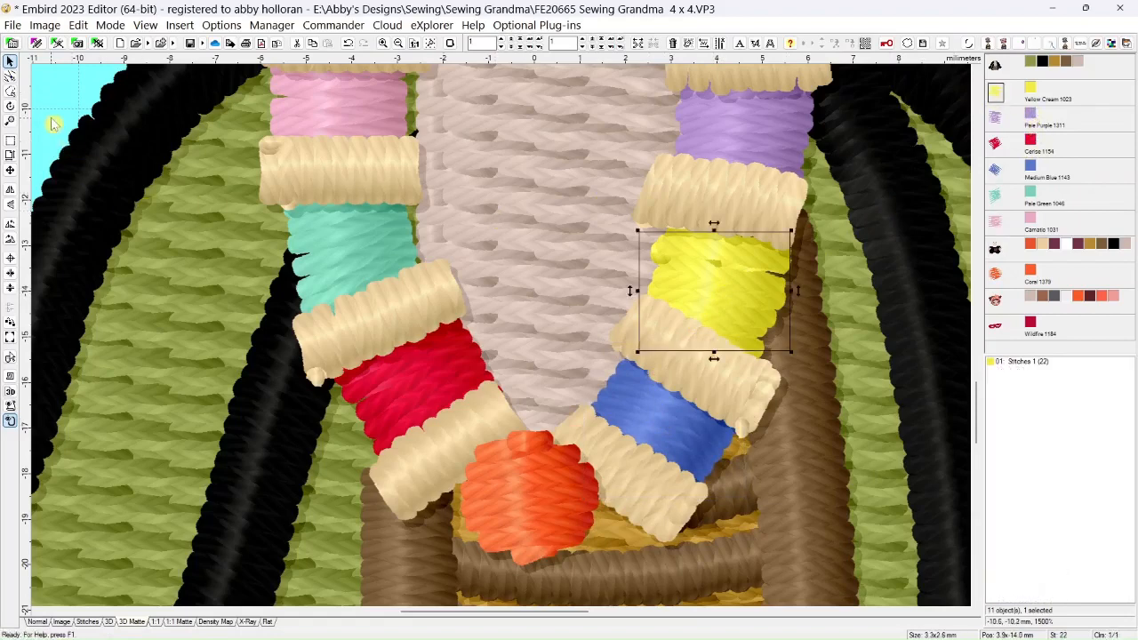
left_click(12, 78)
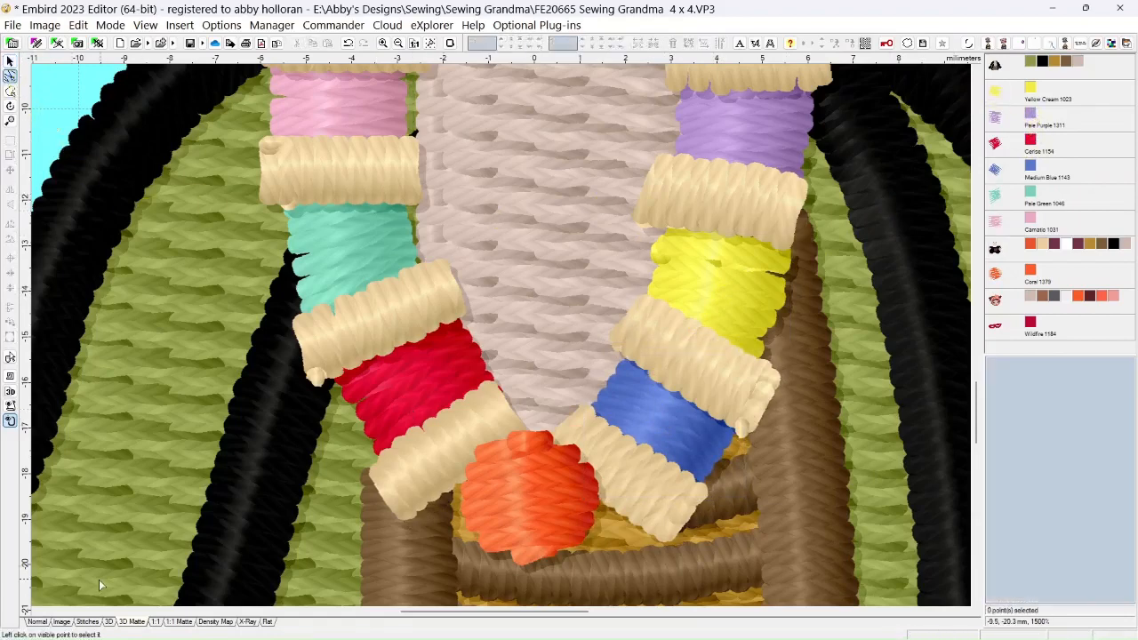
left_click(38, 622)
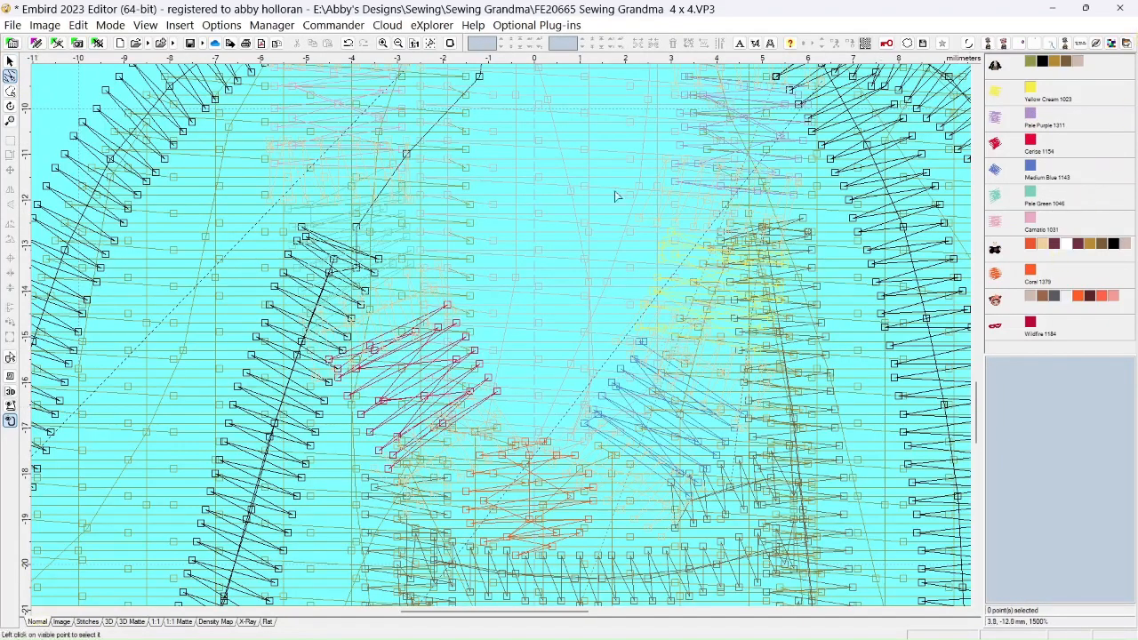
left_click(10, 61)
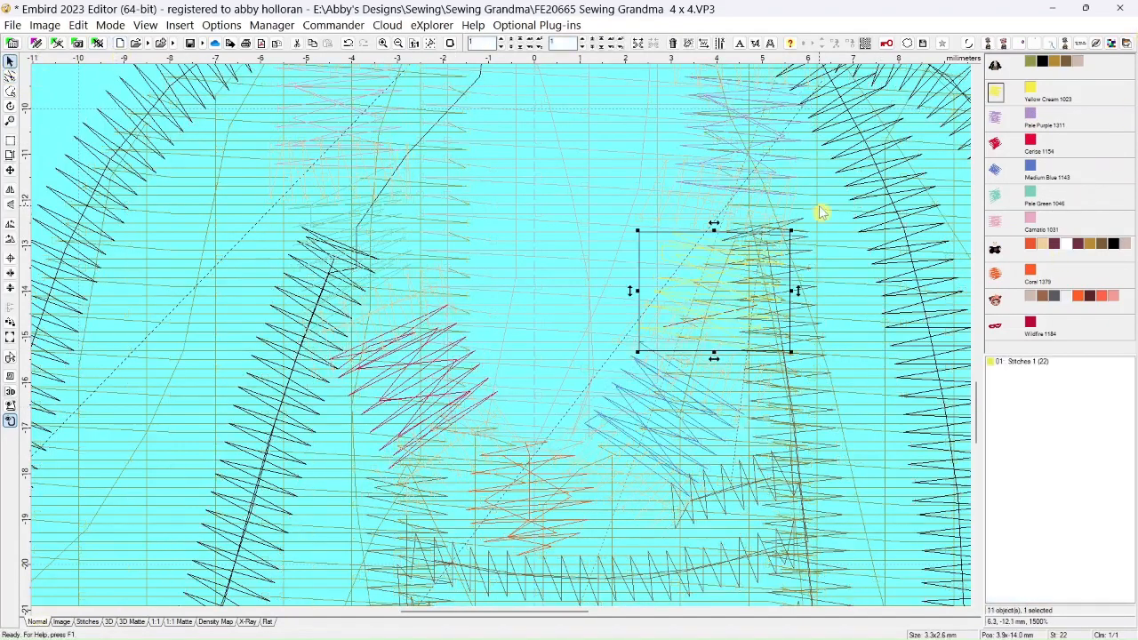
right_click(1034, 250)
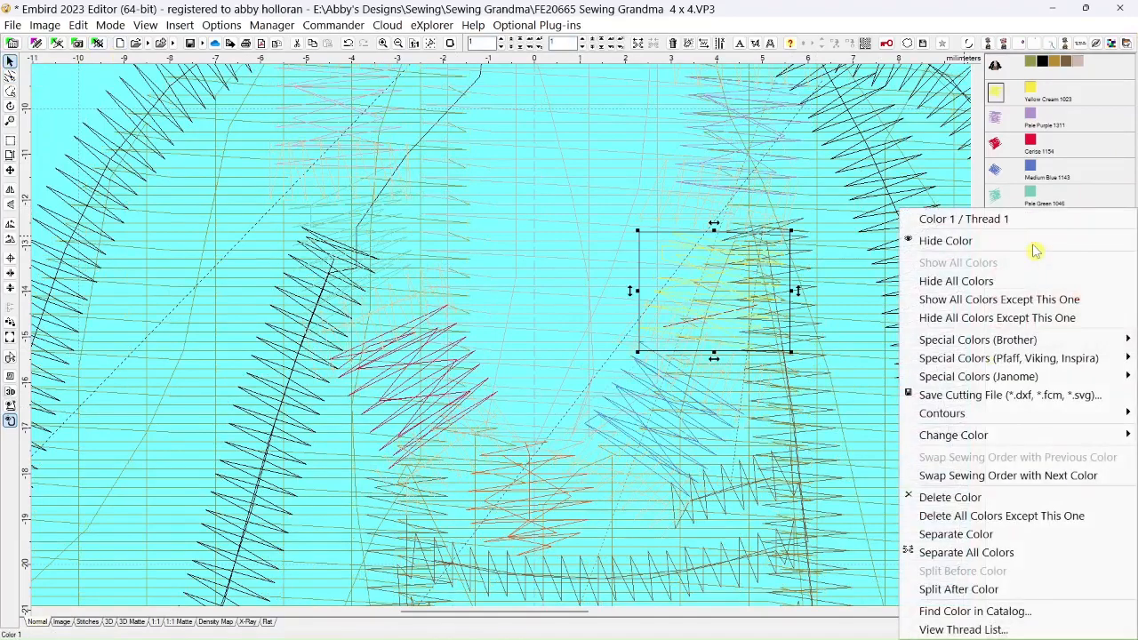
left_click(1005, 282)
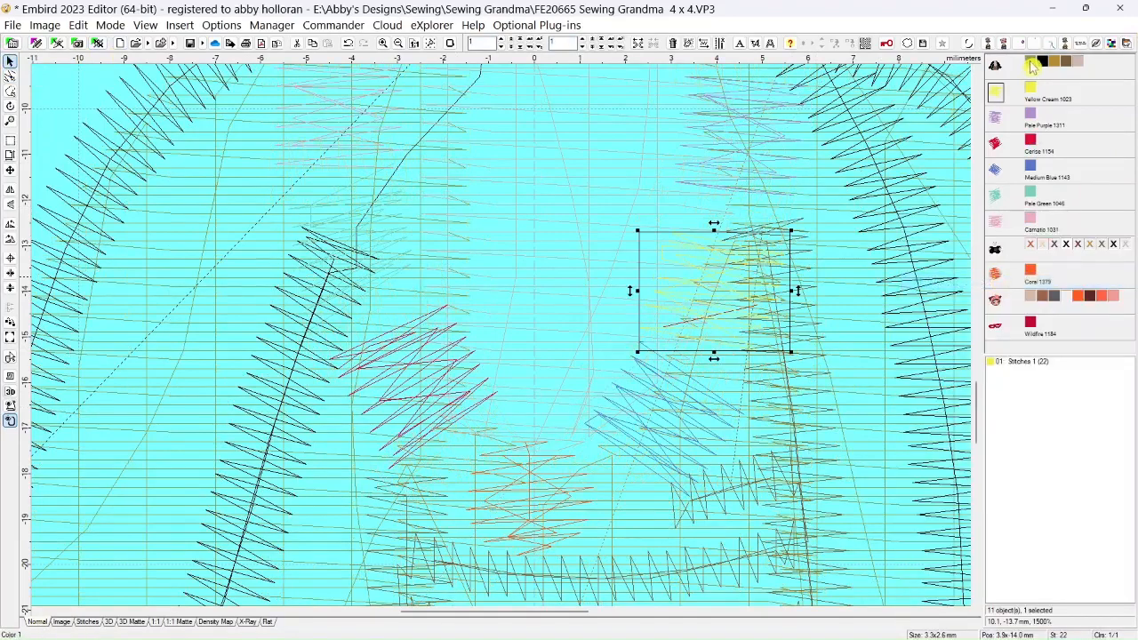
right_click(1031, 86)
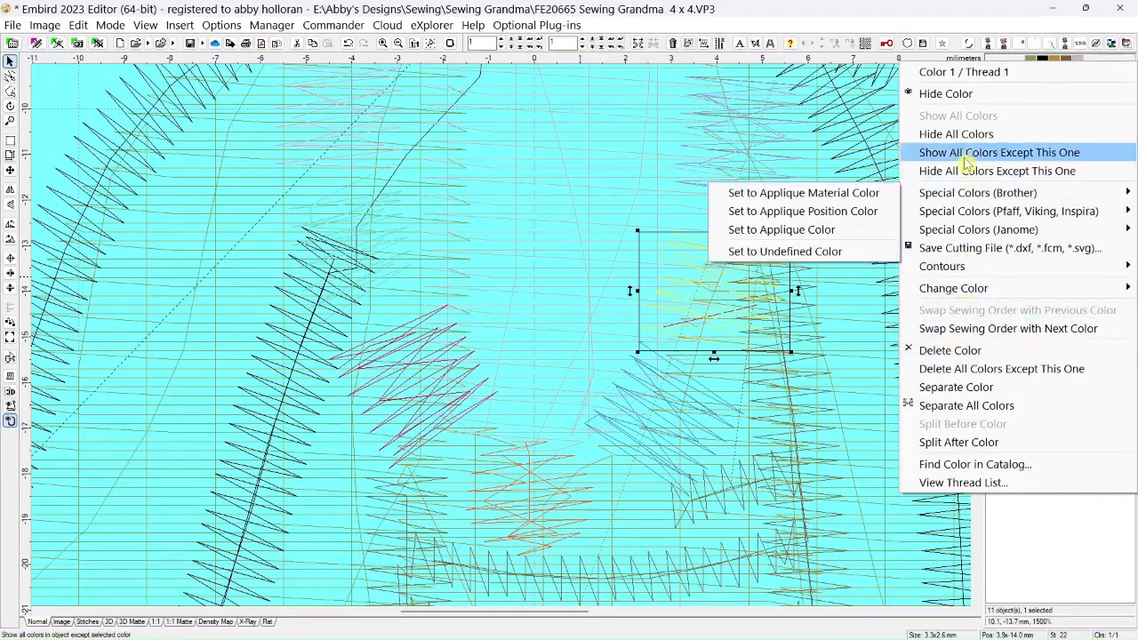
left_click(975, 134)
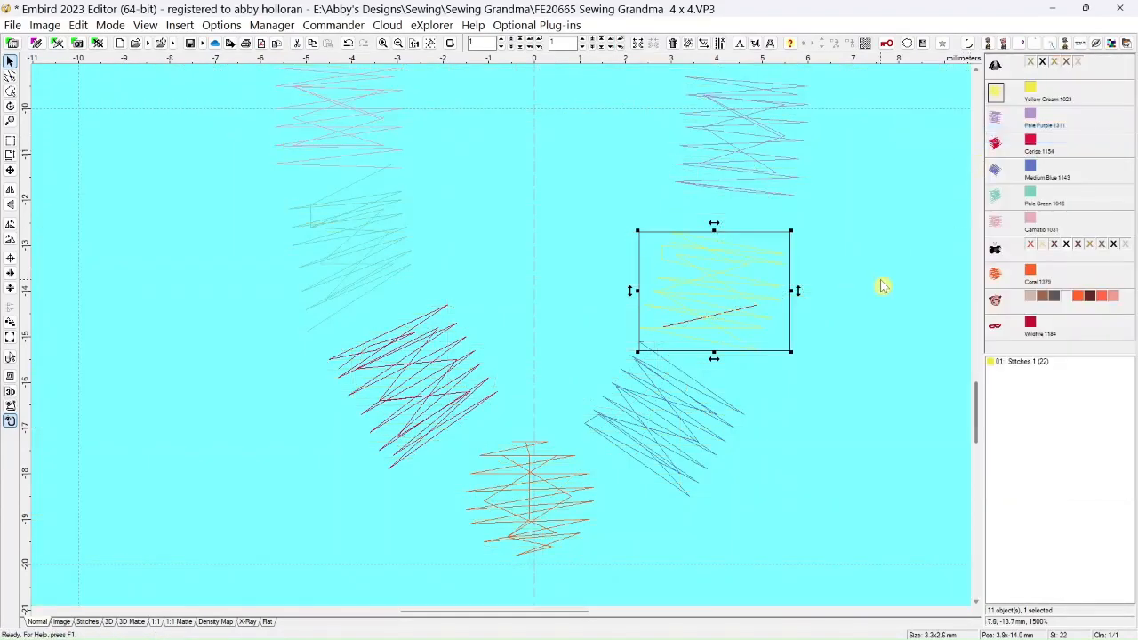
Edit the needle points and delete one near the top of the Yellow Cream bead
scroll(682, 324, "up", 2)
scroll(682, 324, "down", 2)
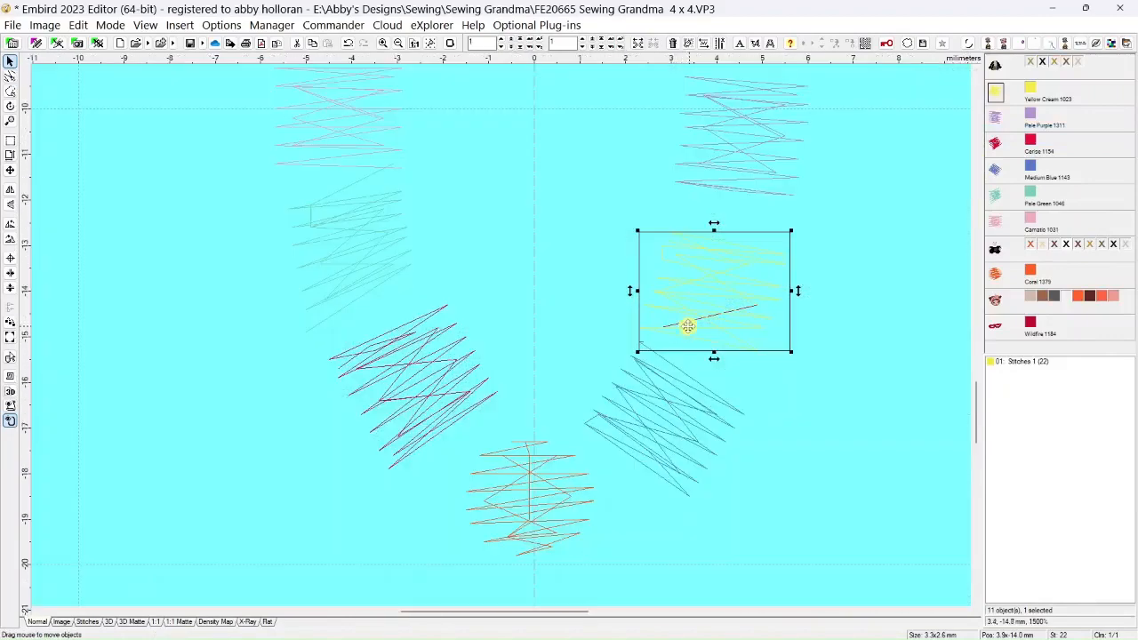
left_click(10, 76)
scroll(719, 282, "up", 1)
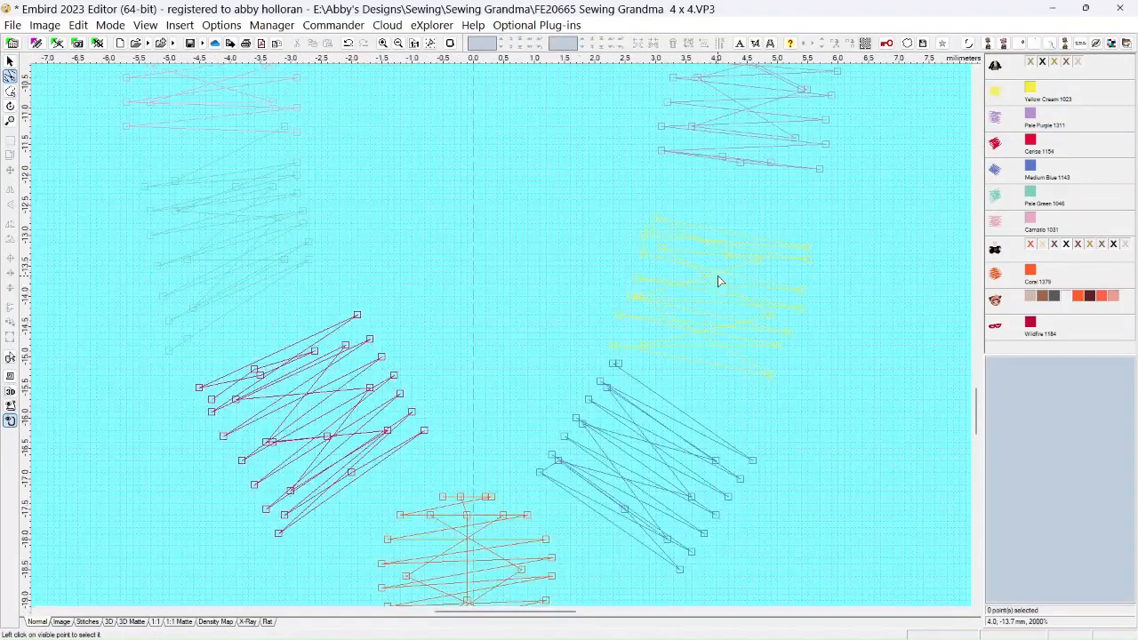
scroll(729, 281, "down", 2)
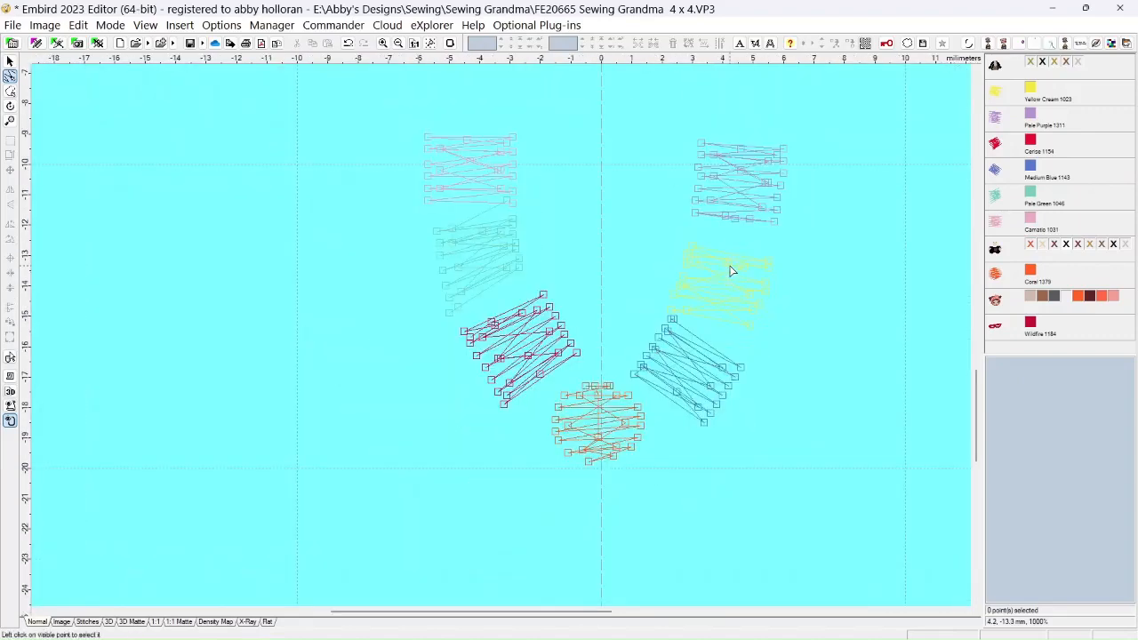
right_click(731, 271)
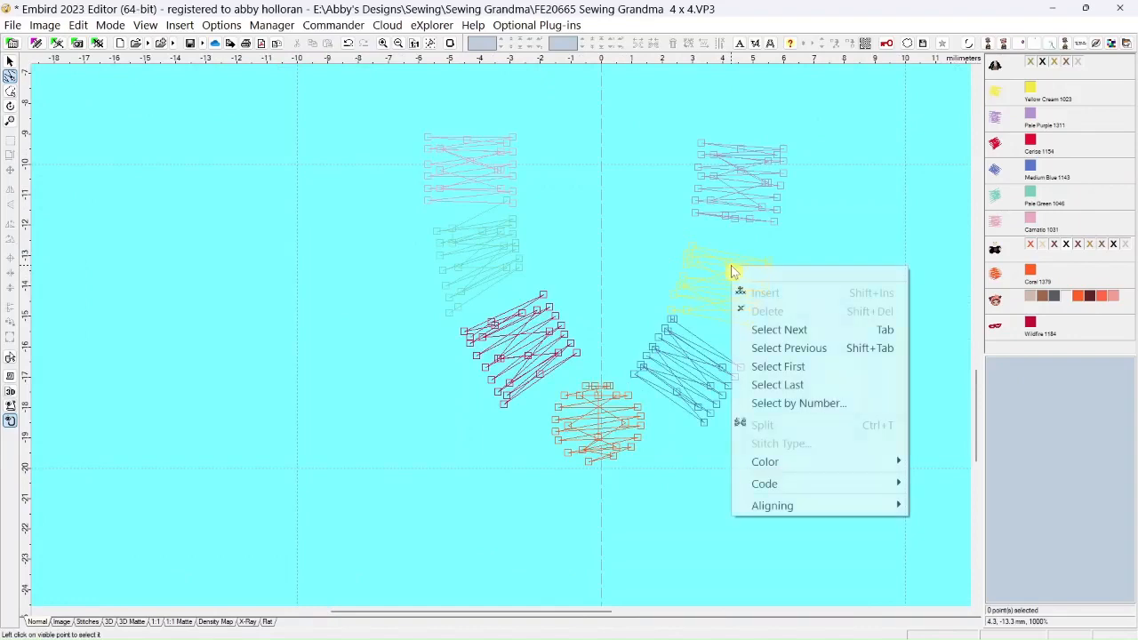
left_click(708, 279)
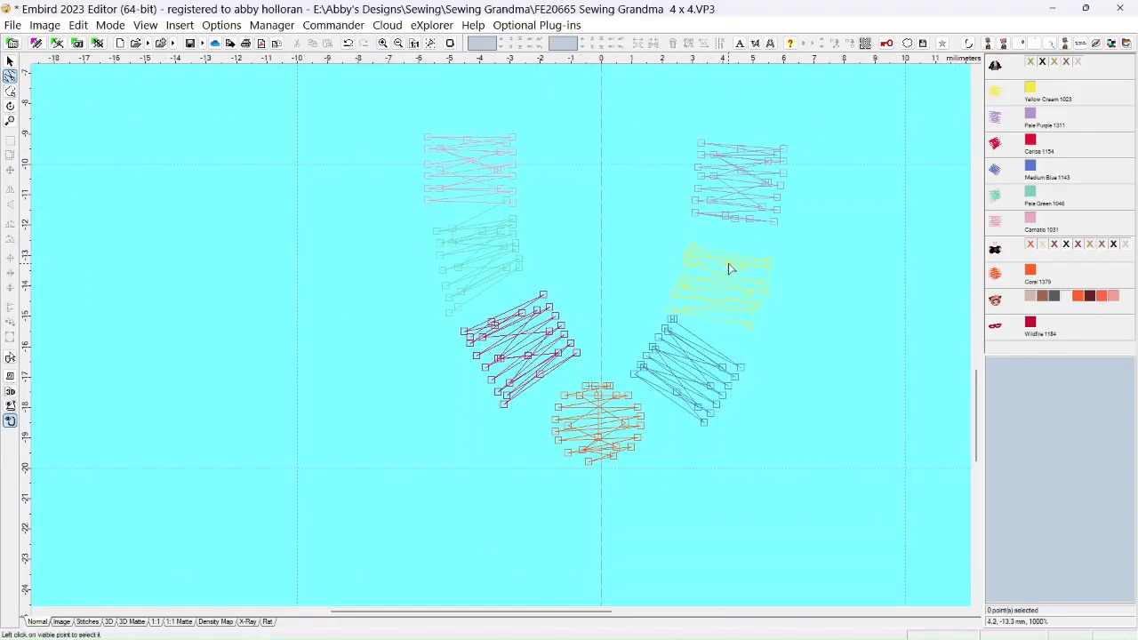
left_click(742, 268)
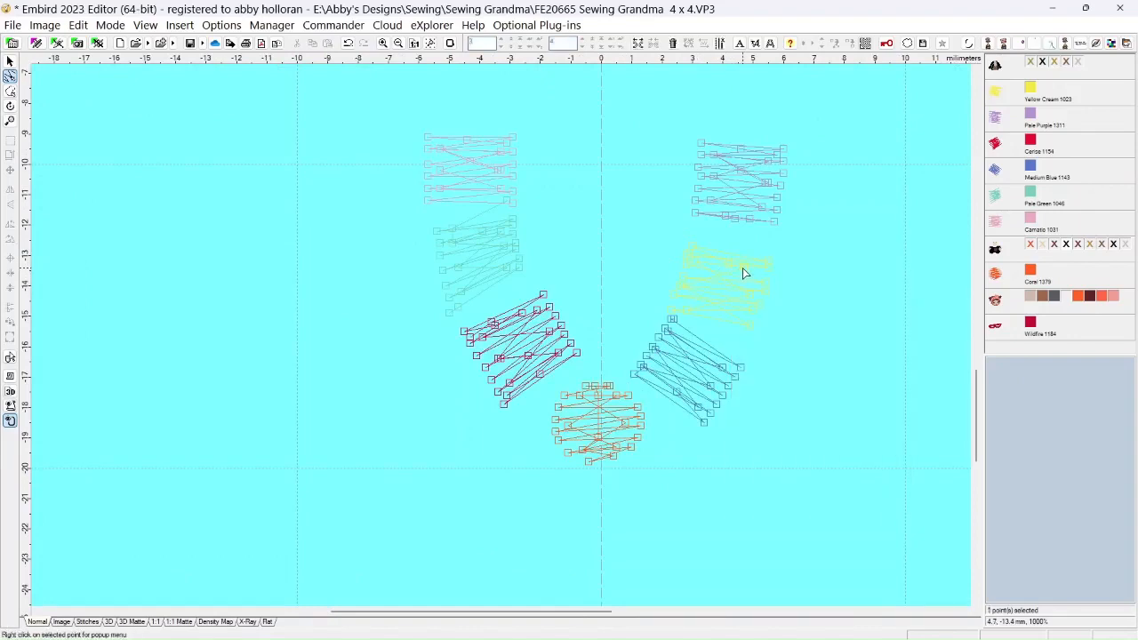
right_click(742, 268)
left_click(754, 317)
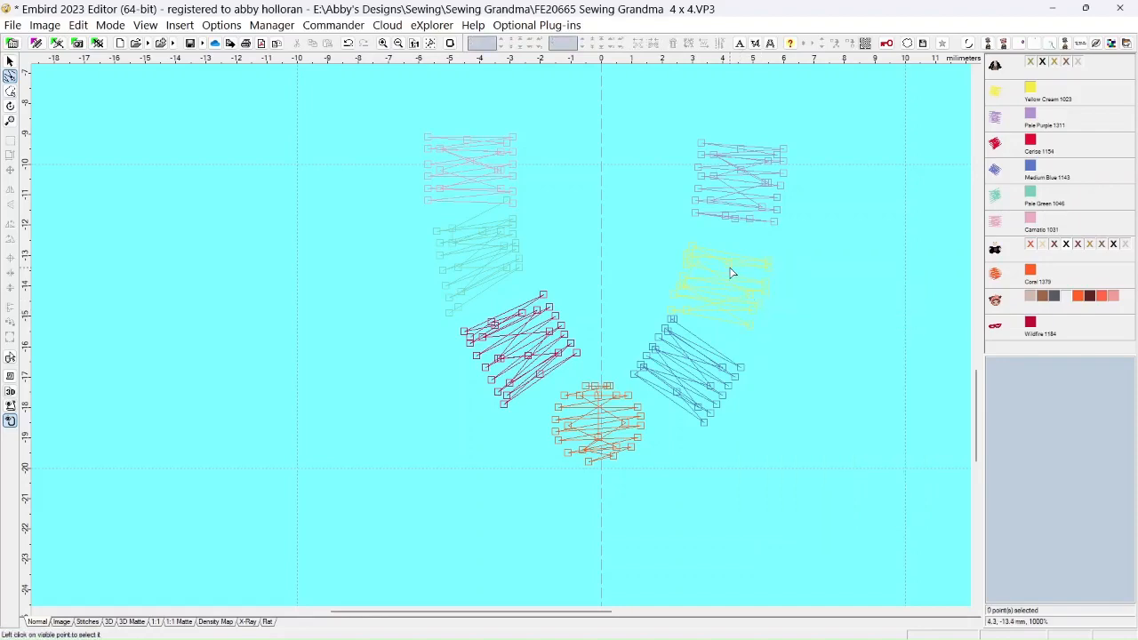
Set the hoop's screen color to pure blue (red 0, green 0, blue 255)
scroll(708, 272, "up", 2)
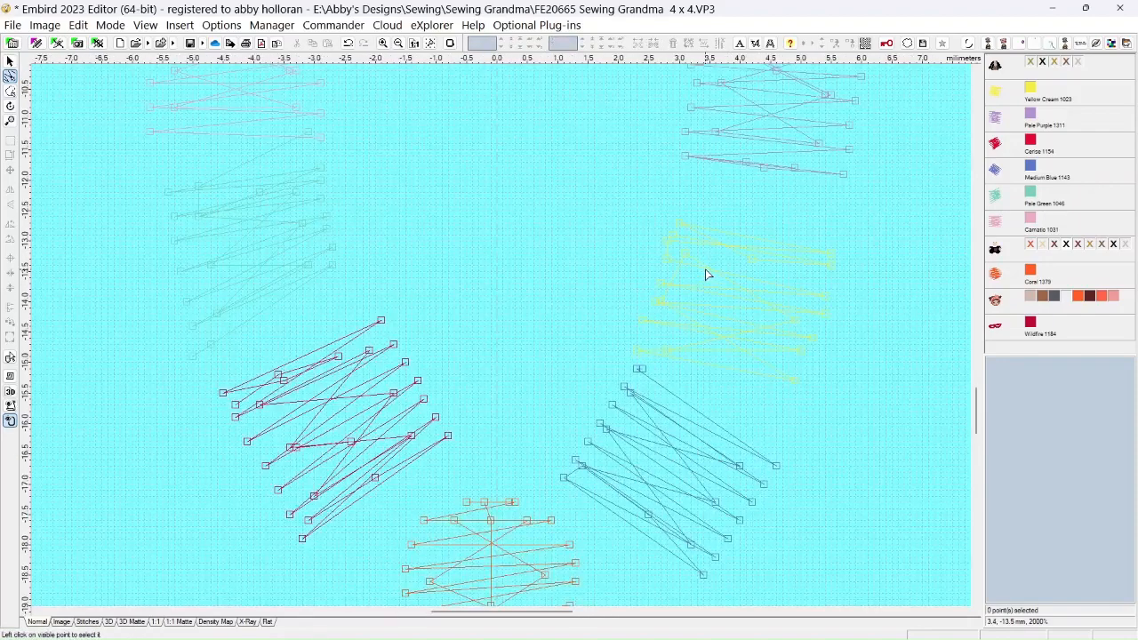
left_click(450, 42)
left_click(753, 273)
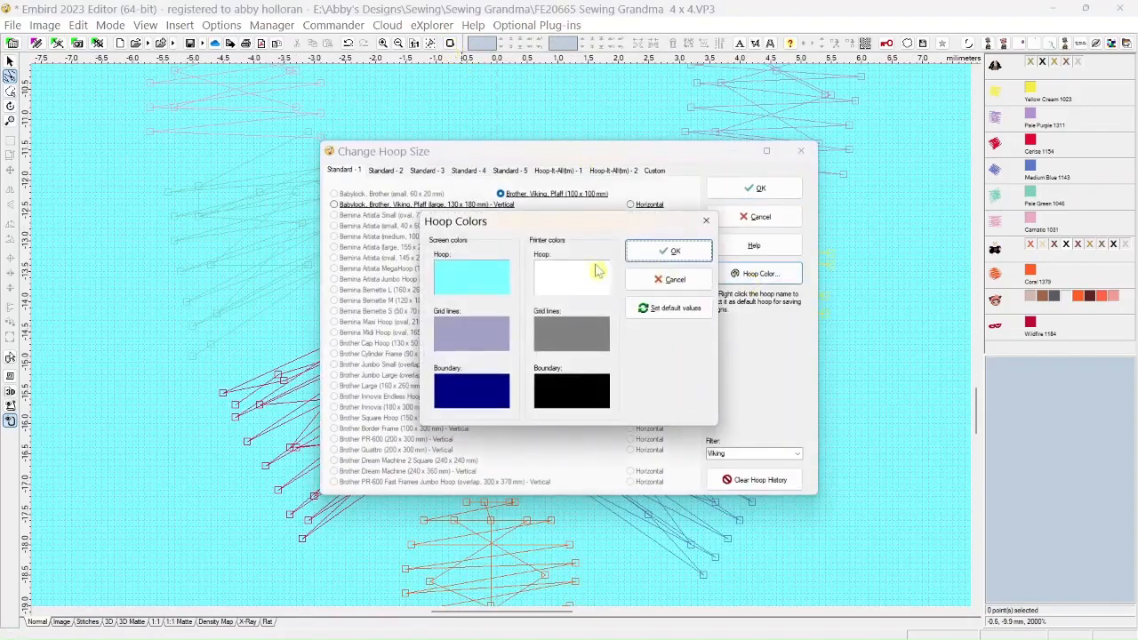
left_click(487, 276)
left_click(509, 225)
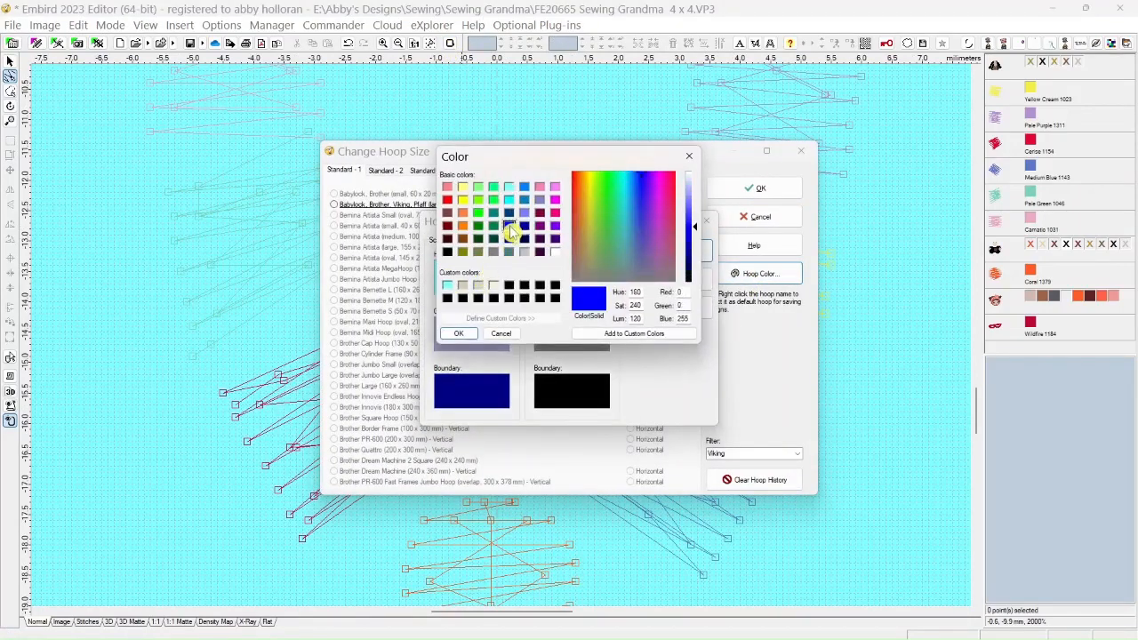
left_click(456, 336)
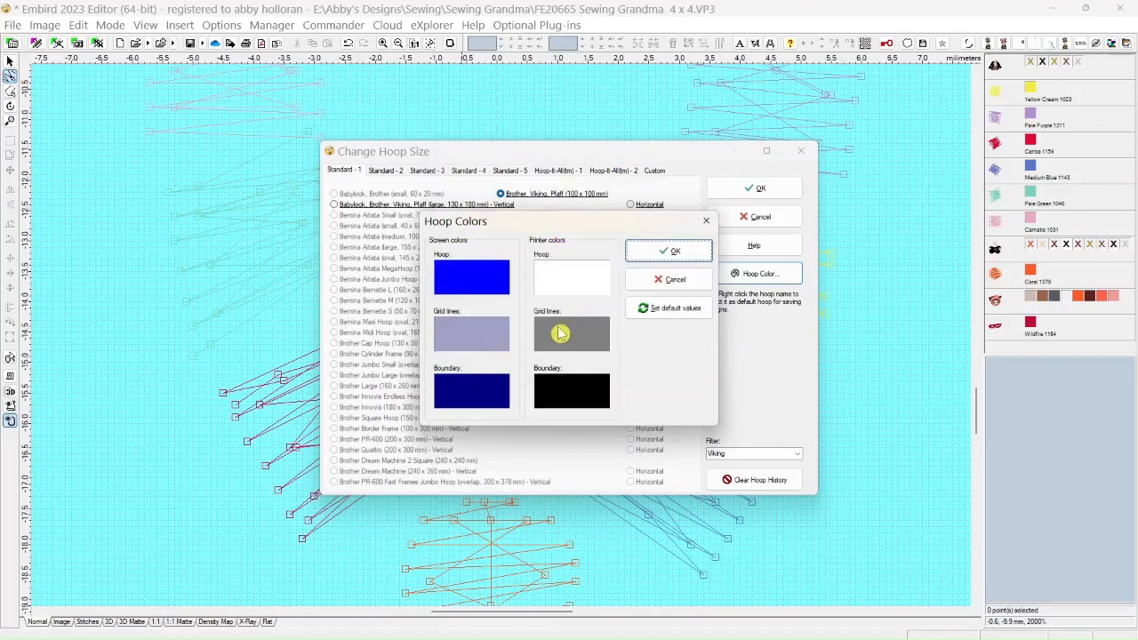
left_click(634, 259)
left_click(766, 189)
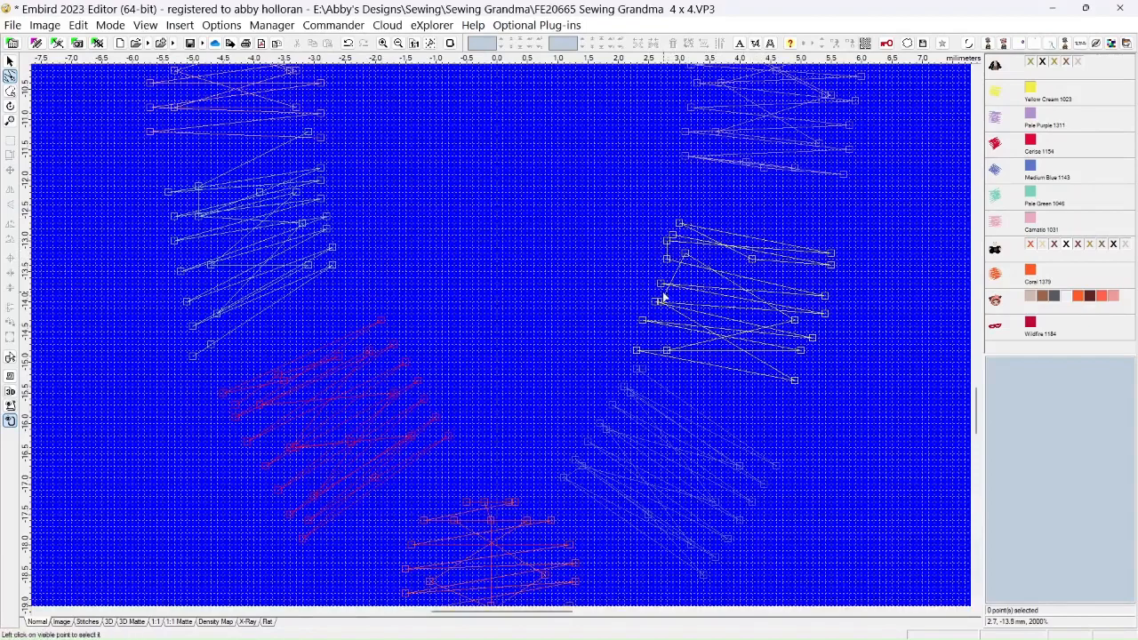
Delete surplus needle points inside and along the left edge of the Yellow Cream bead, and move one point down to its lower-left corner
scroll(662, 298, "up", 1)
scroll(661, 295, "down", 1)
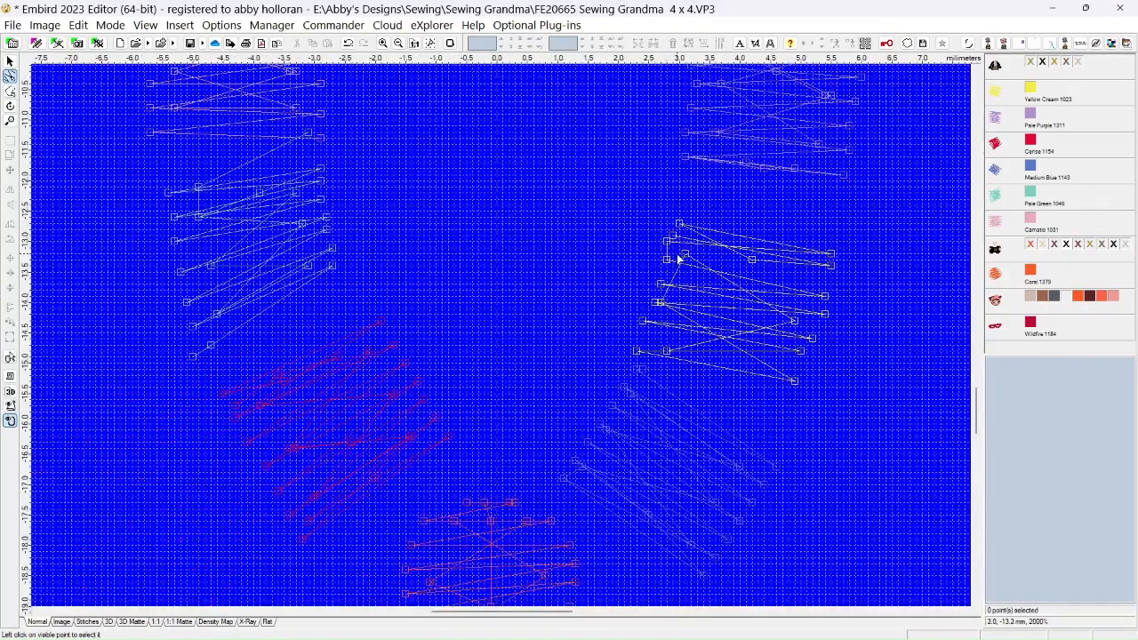
scroll(677, 258, "down", 1)
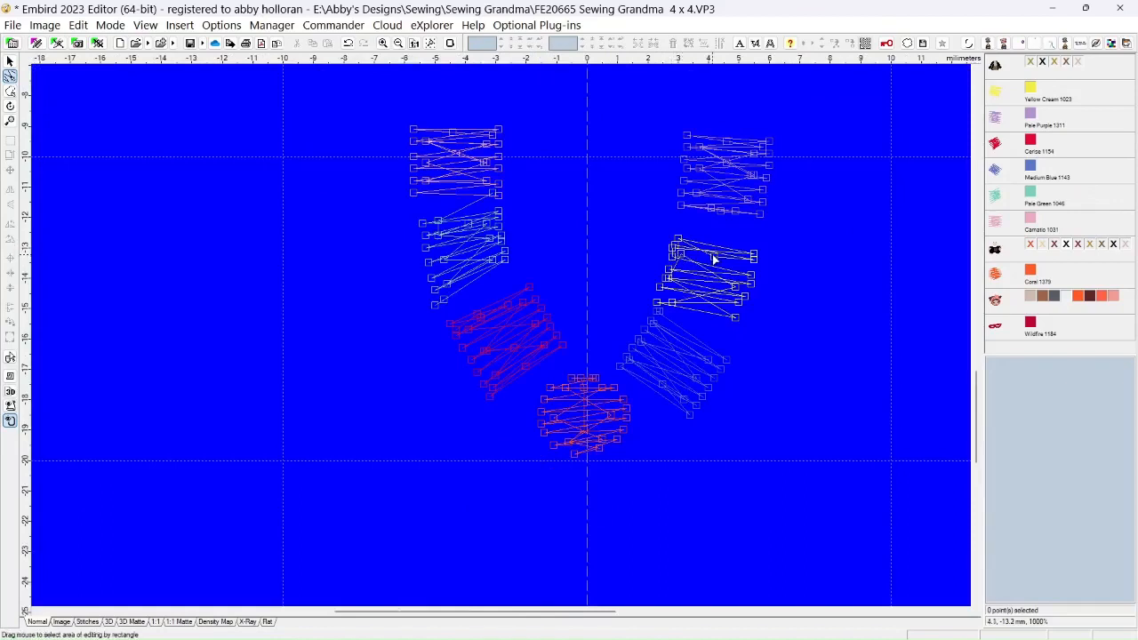
left_click(669, 270)
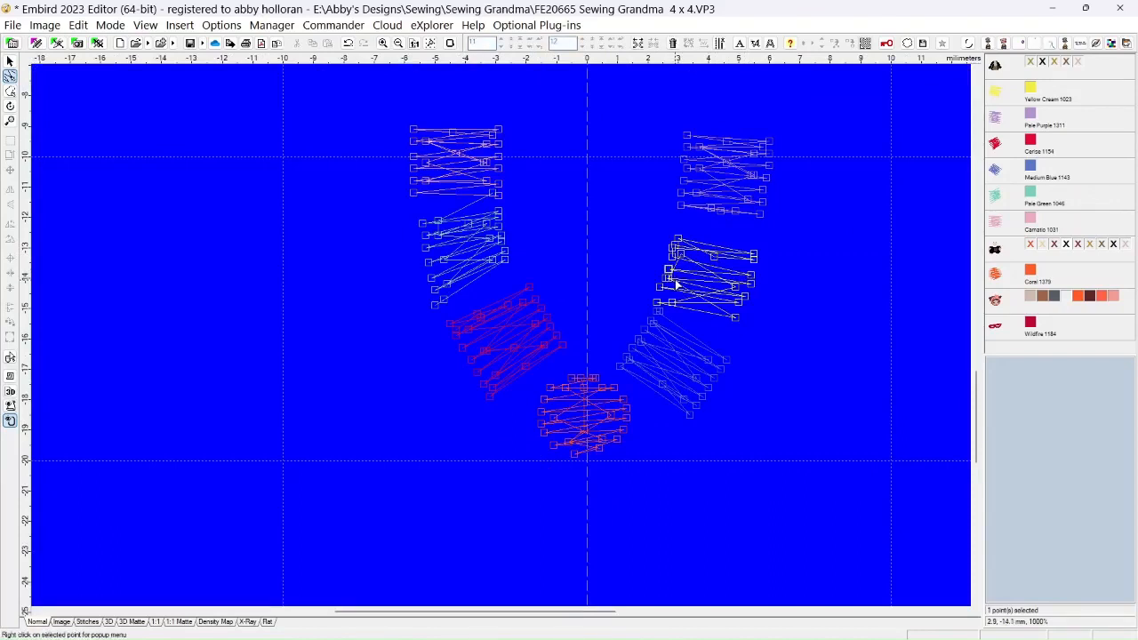
key("Delete")
left_click(670, 280)
key("Delete")
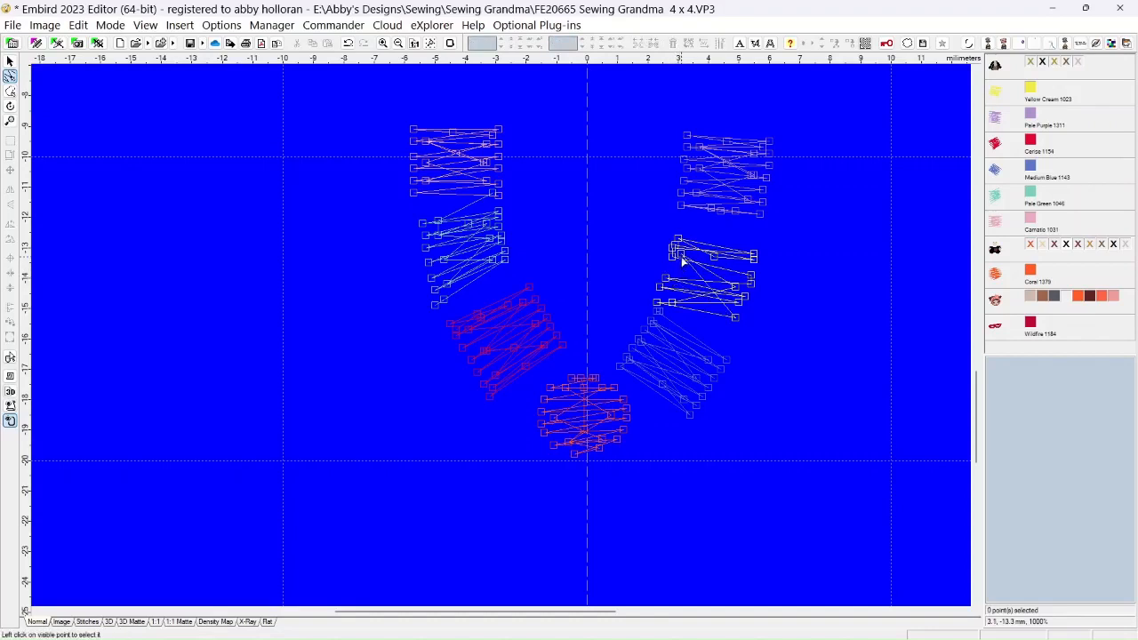
left_click(684, 266)
key("Delete")
left_click(734, 290)
key("Delete")
left_click_drag(667, 278, 658, 302)
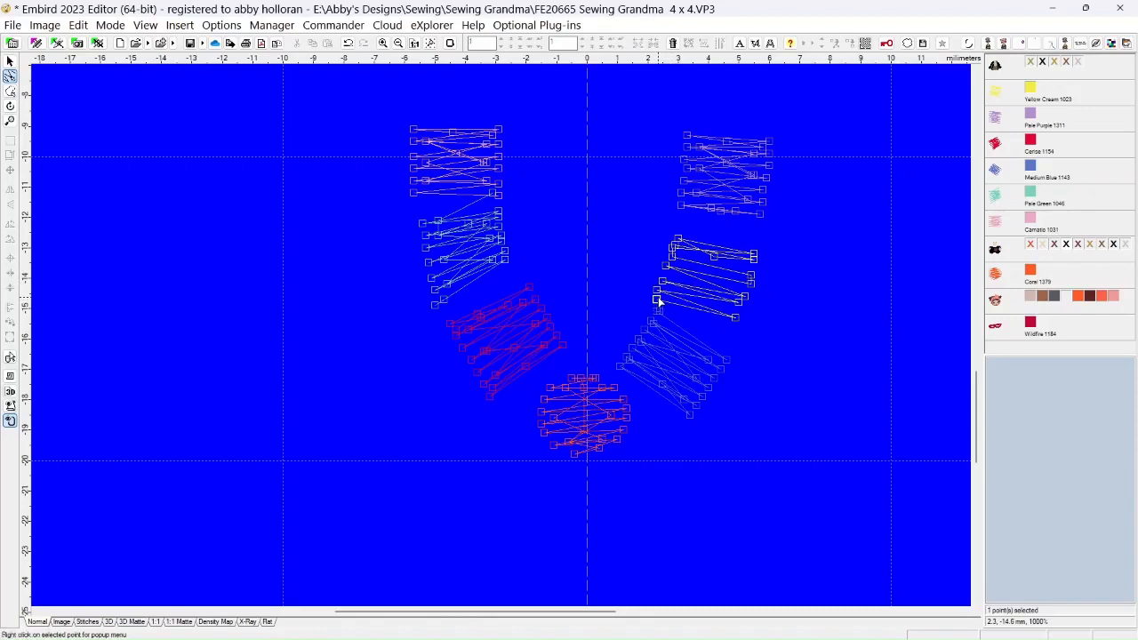
Delete the surplus needle points inside the Yellow Cream bead and those crowding its upper-right and upper-left edges
left_click(714, 256)
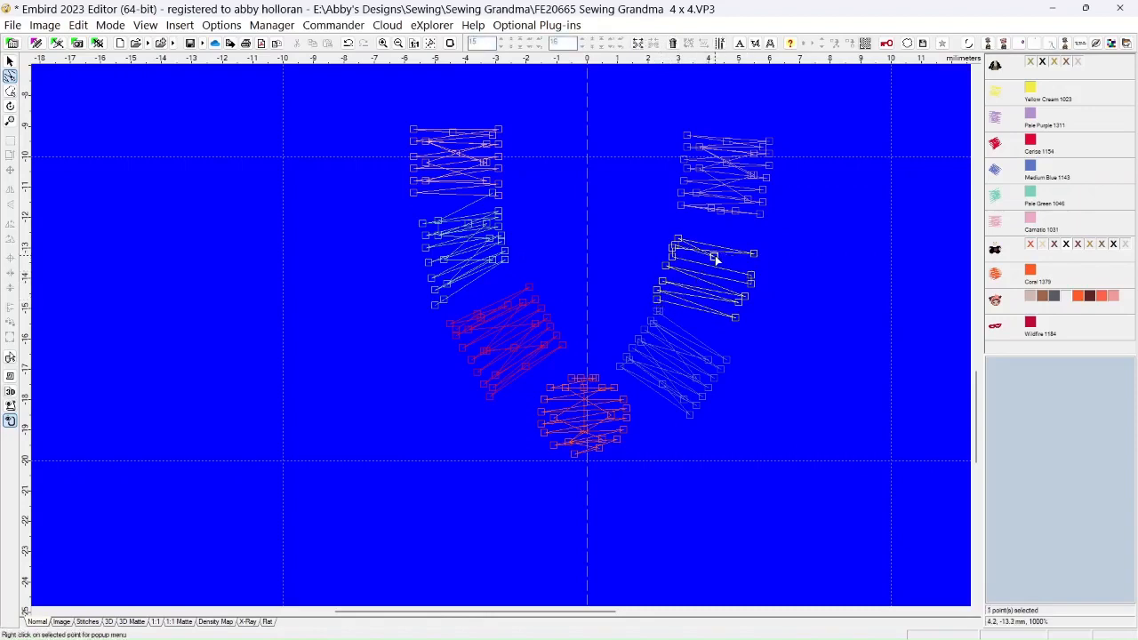
left_click(717, 246)
left_click(755, 256)
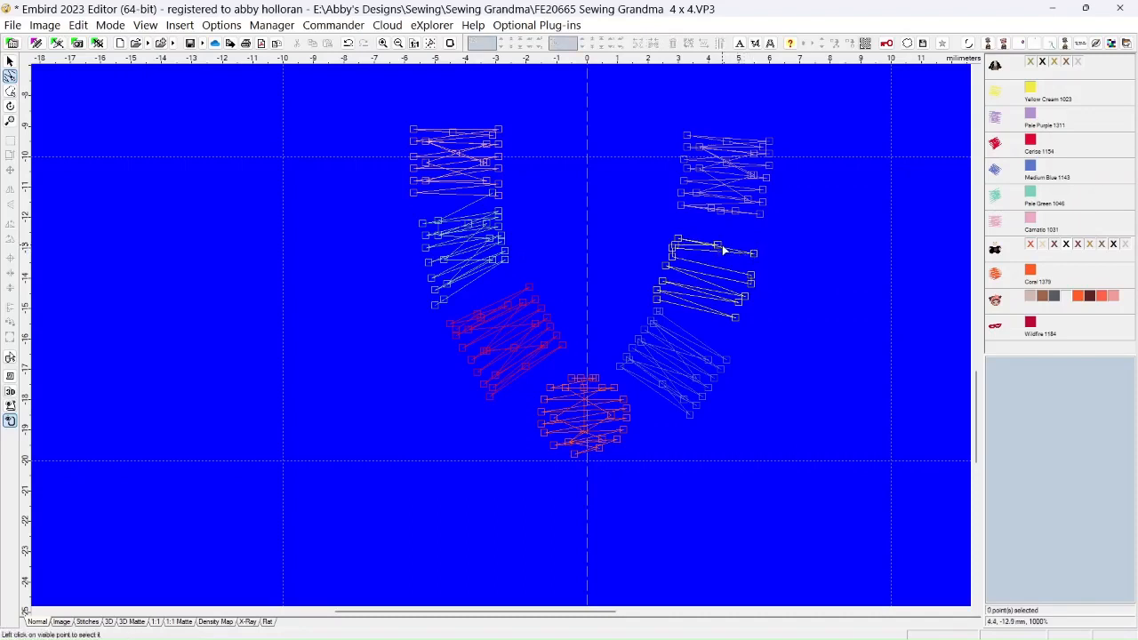
left_click(673, 252)
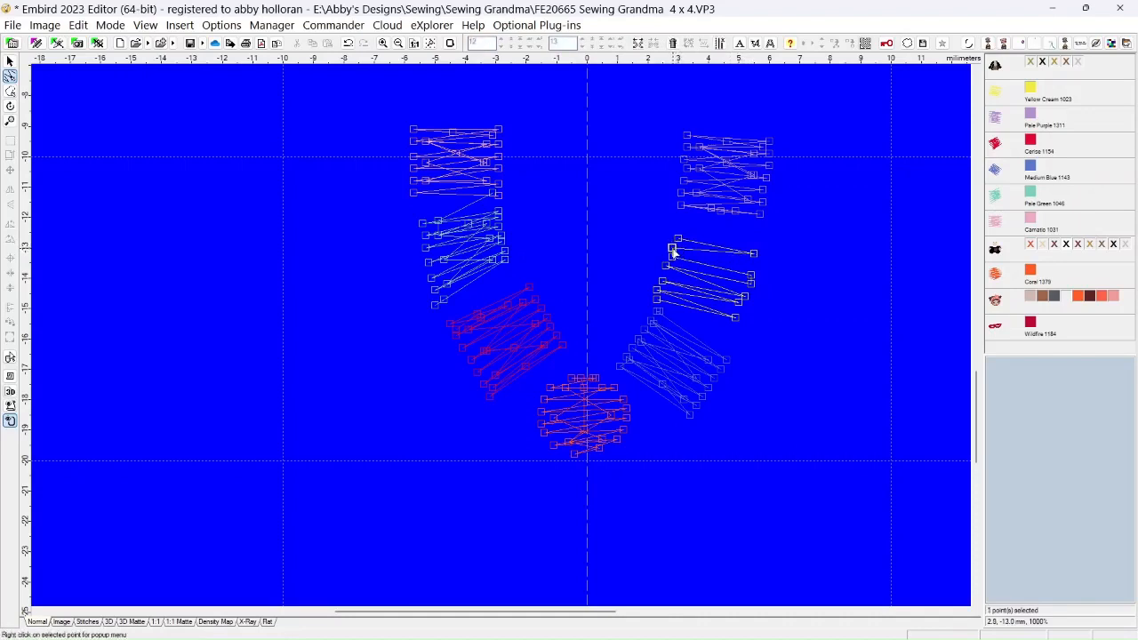
left_click(674, 259)
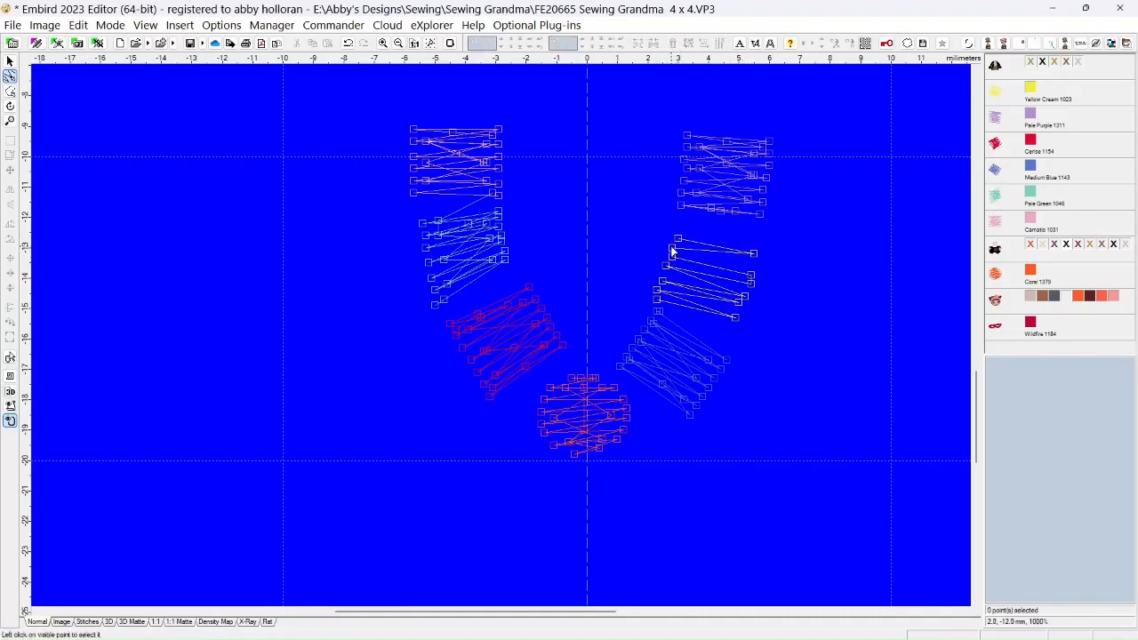
left_click(673, 257)
left_click(673, 257)
Reposition needle points along the Yellow Cream bead's left edge and pull its lower-right corner point slightly outward
left_click(668, 260)
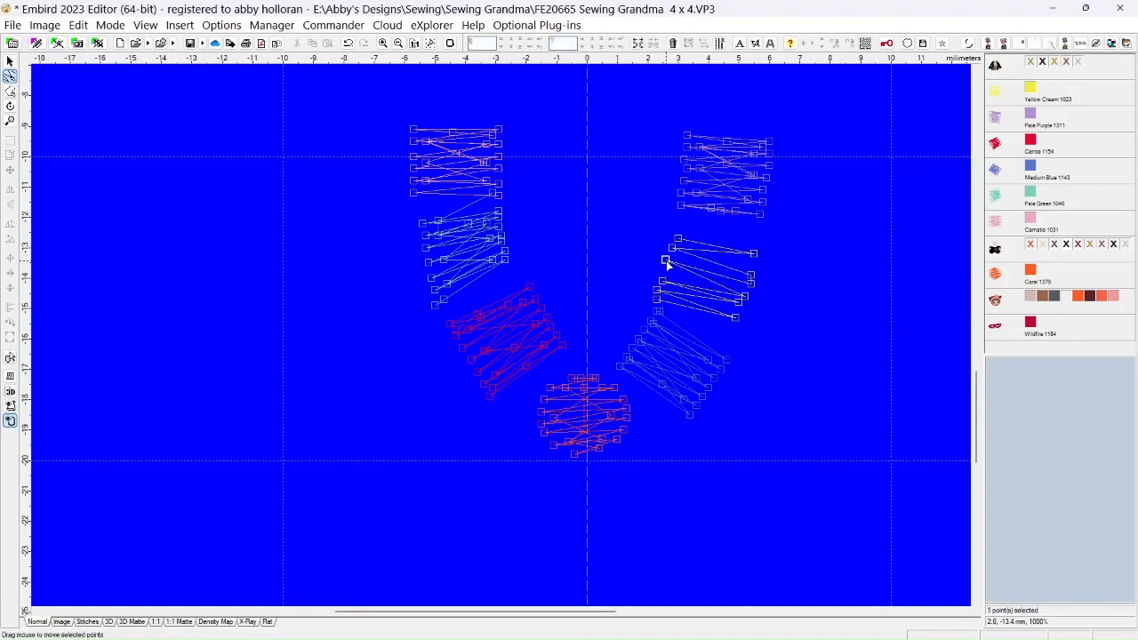
left_click_drag(663, 281, 664, 275)
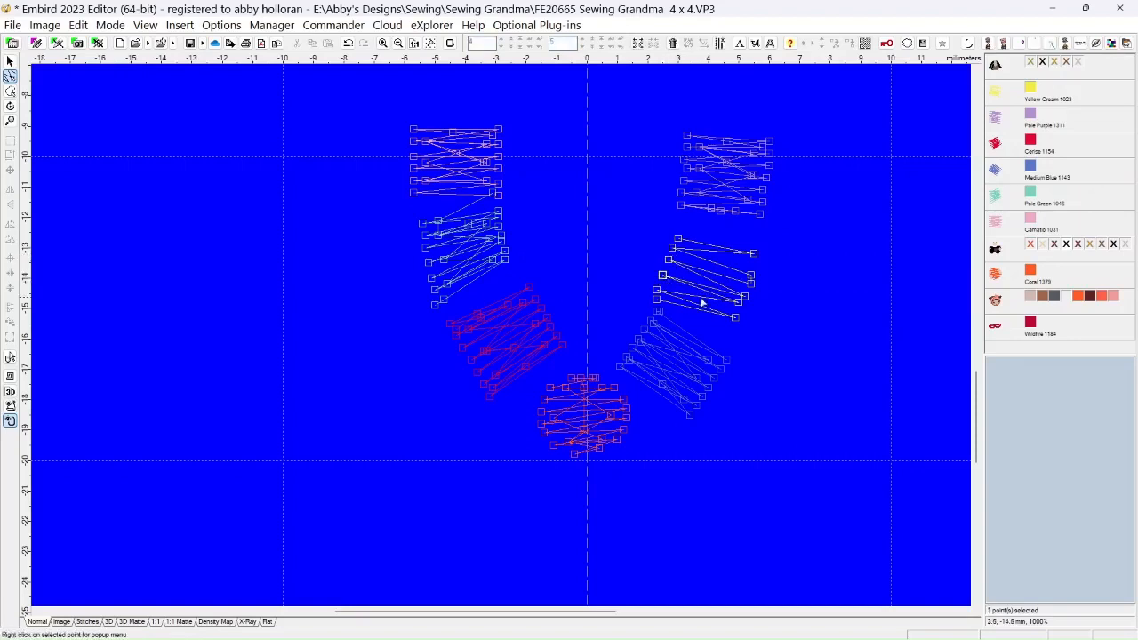
left_click(738, 308)
left_click(737, 306)
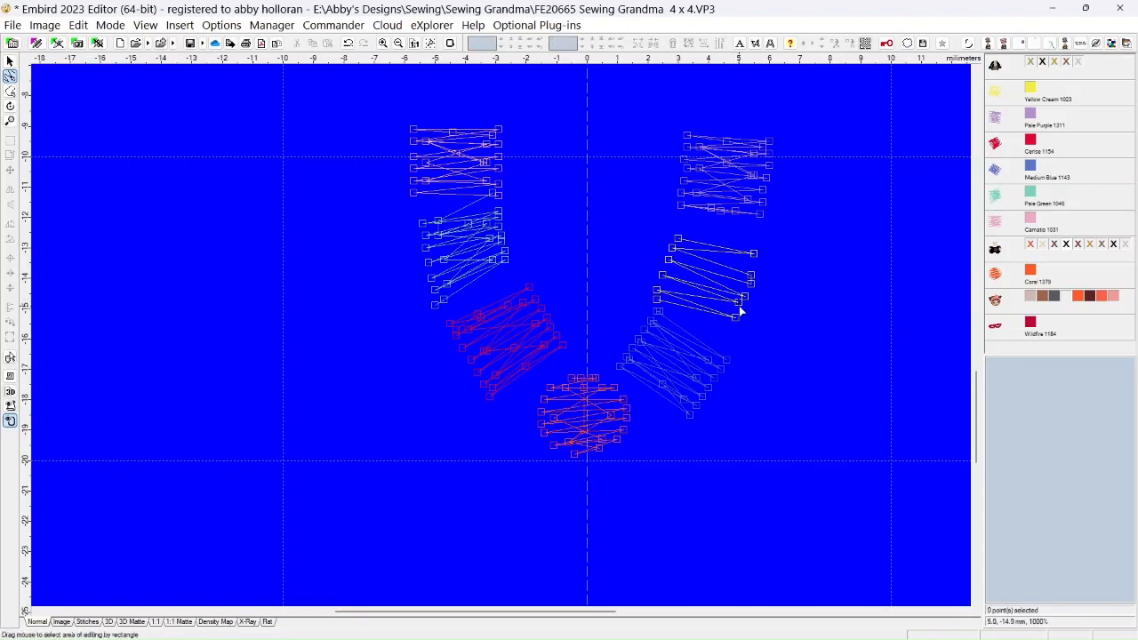
left_click_drag(736, 319, 739, 321)
left_click(739, 305)
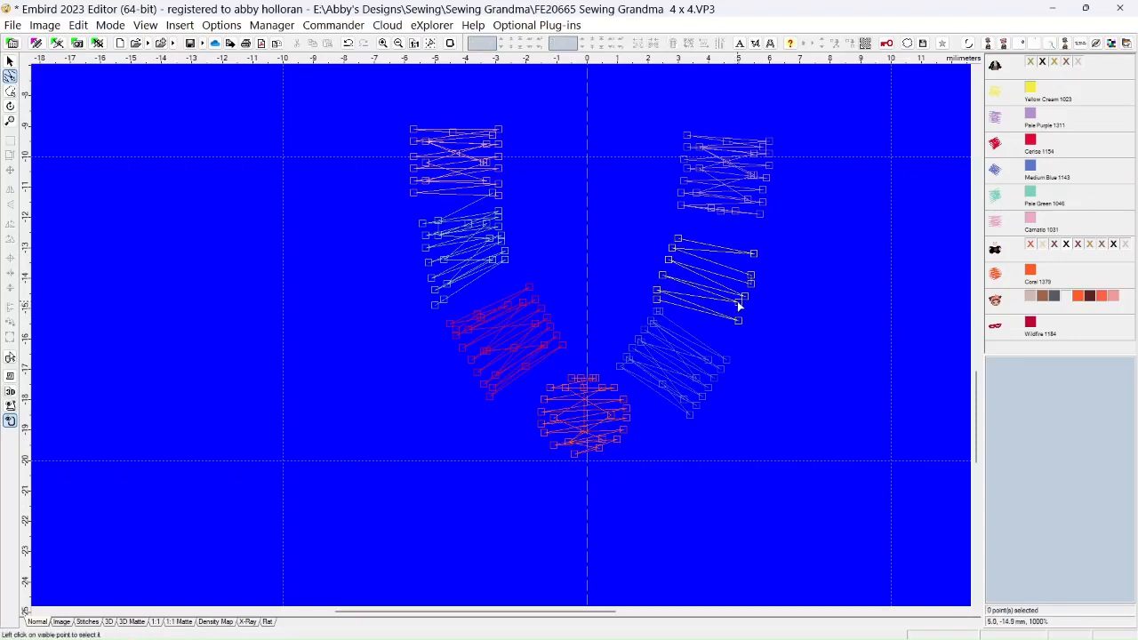
left_click(656, 298)
left_click_drag(657, 291, 660, 292)
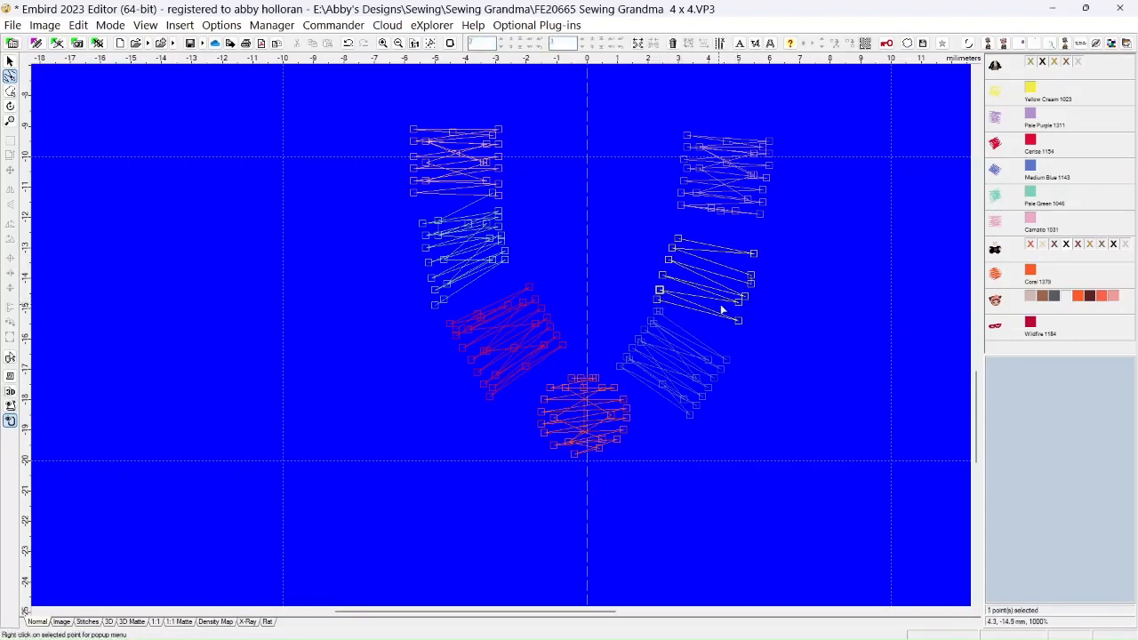
Even out the Yellow Cream bead's right and left edge points, and insert an extra needle point at its upper-left edge
left_click(738, 305)
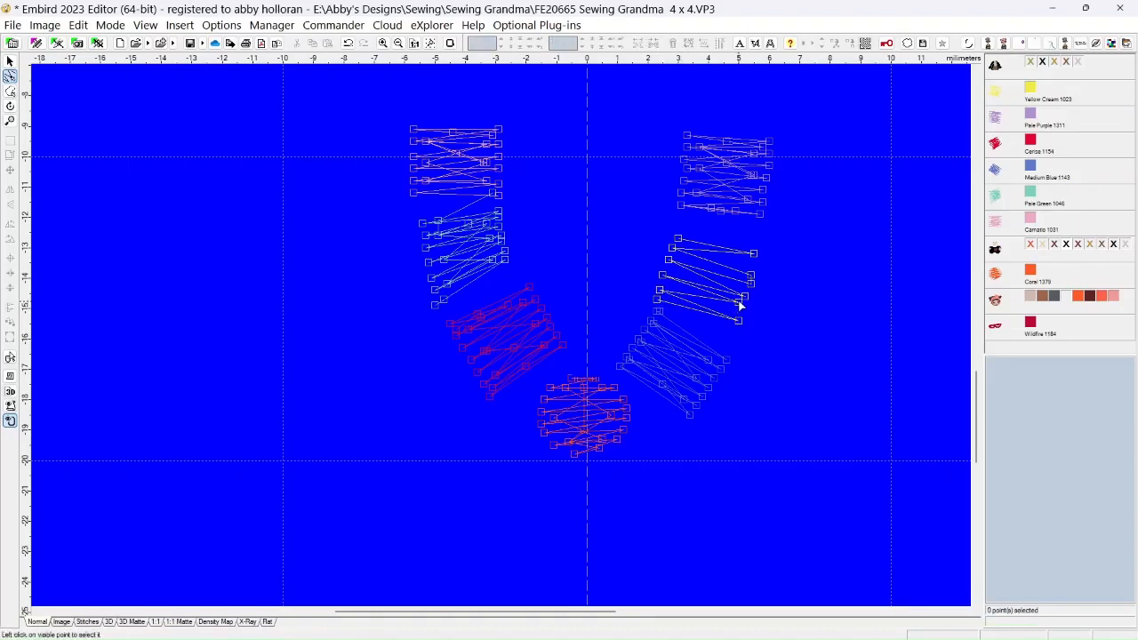
left_click(739, 306)
left_click_drag(739, 306, 742, 307)
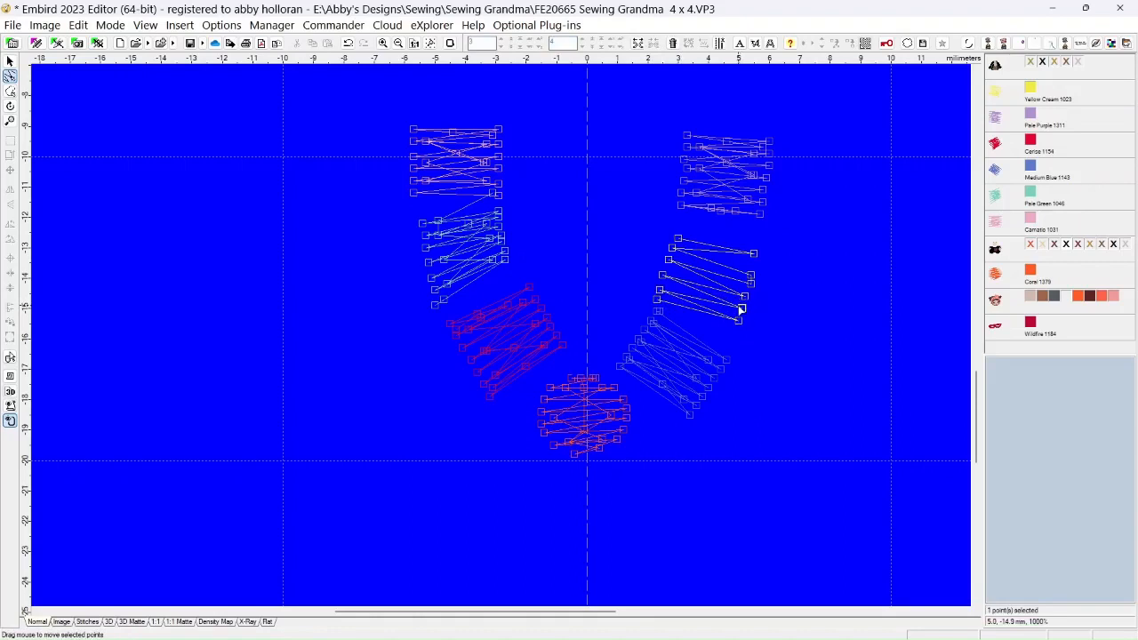
left_click(752, 269)
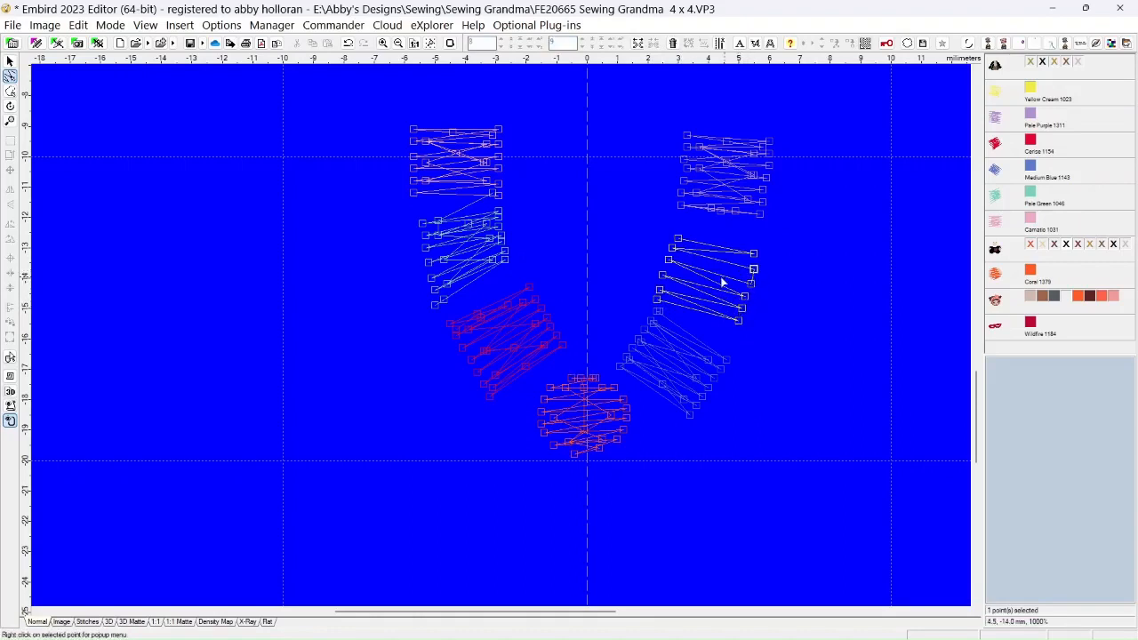
left_click_drag(669, 263, 669, 269)
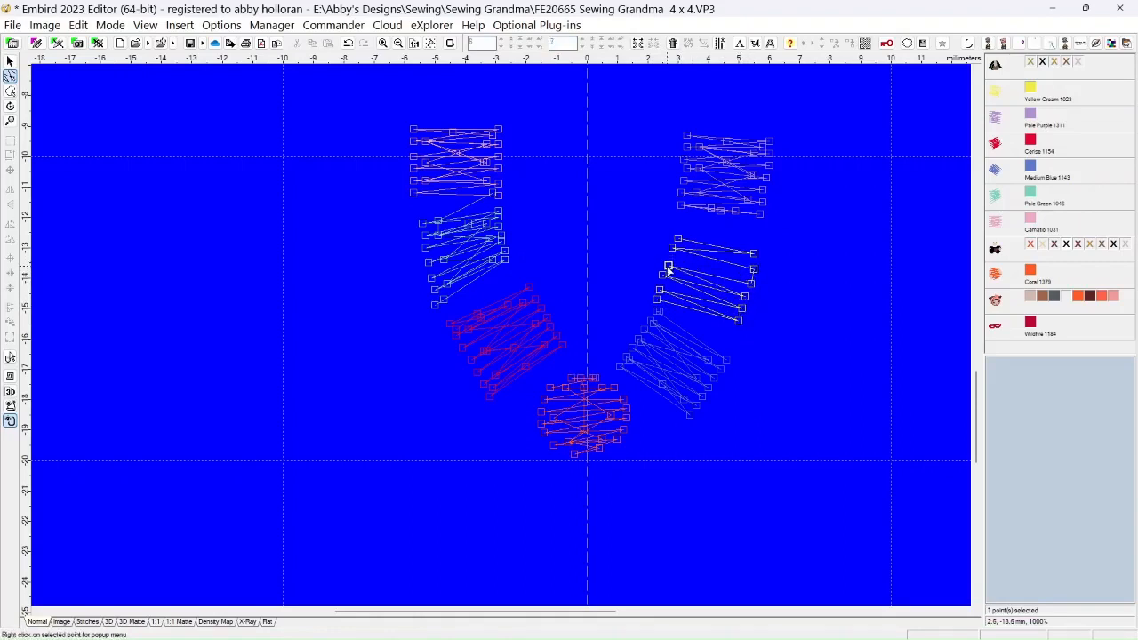
left_click(751, 285)
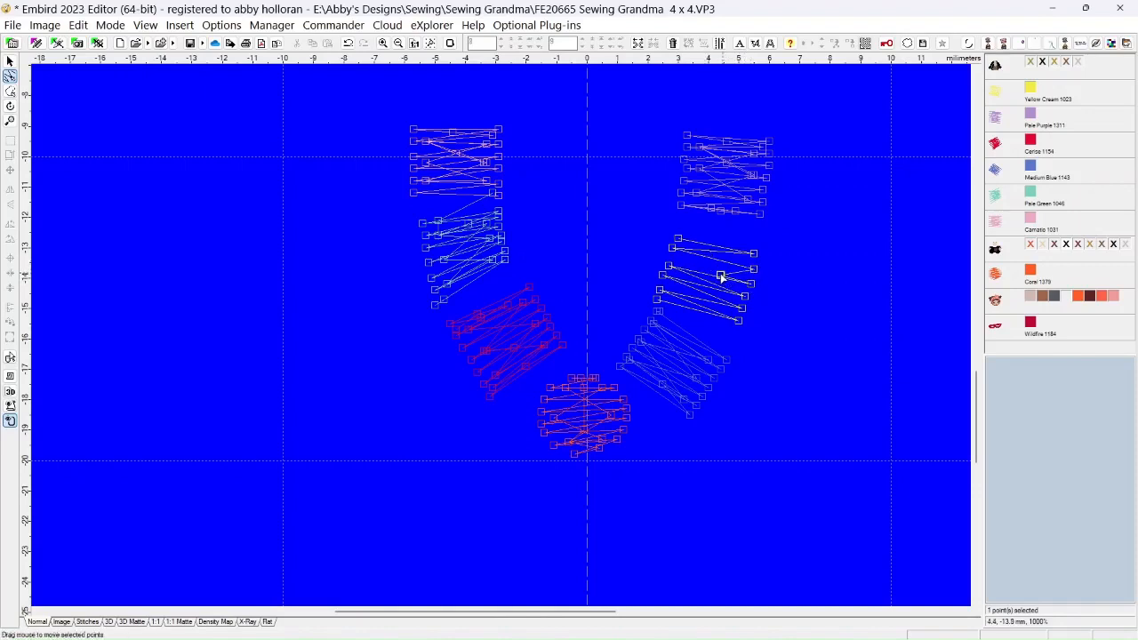
left_click_drag(675, 263, 673, 258)
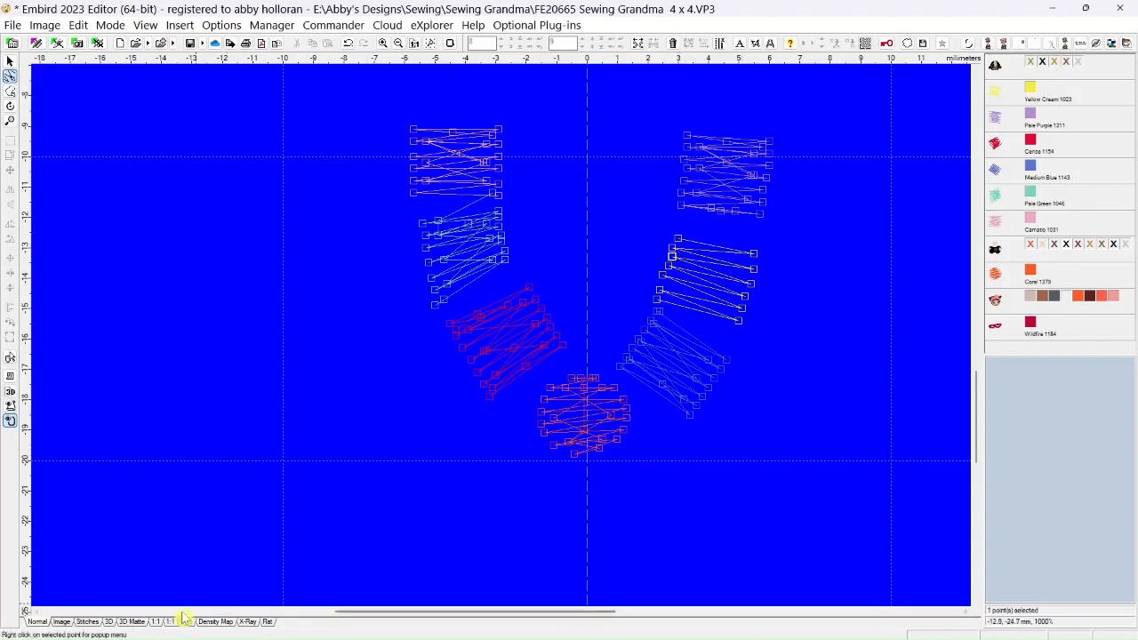
Switch to the 3D Matte view and show all colors of the body object and the spool object
left_click(131, 621)
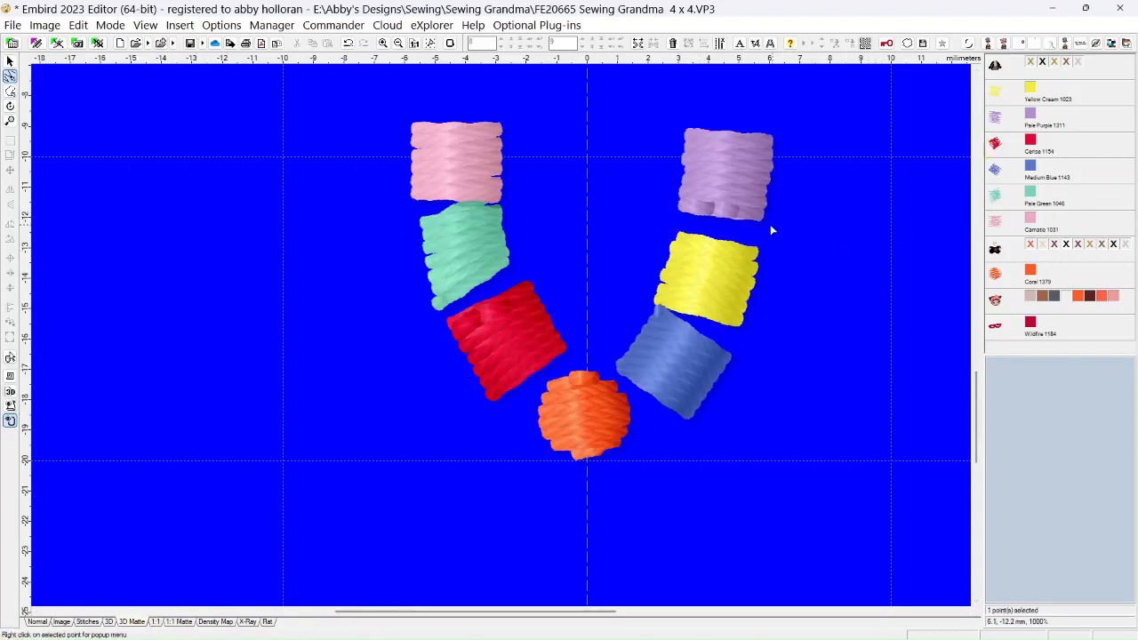
right_click(1033, 62)
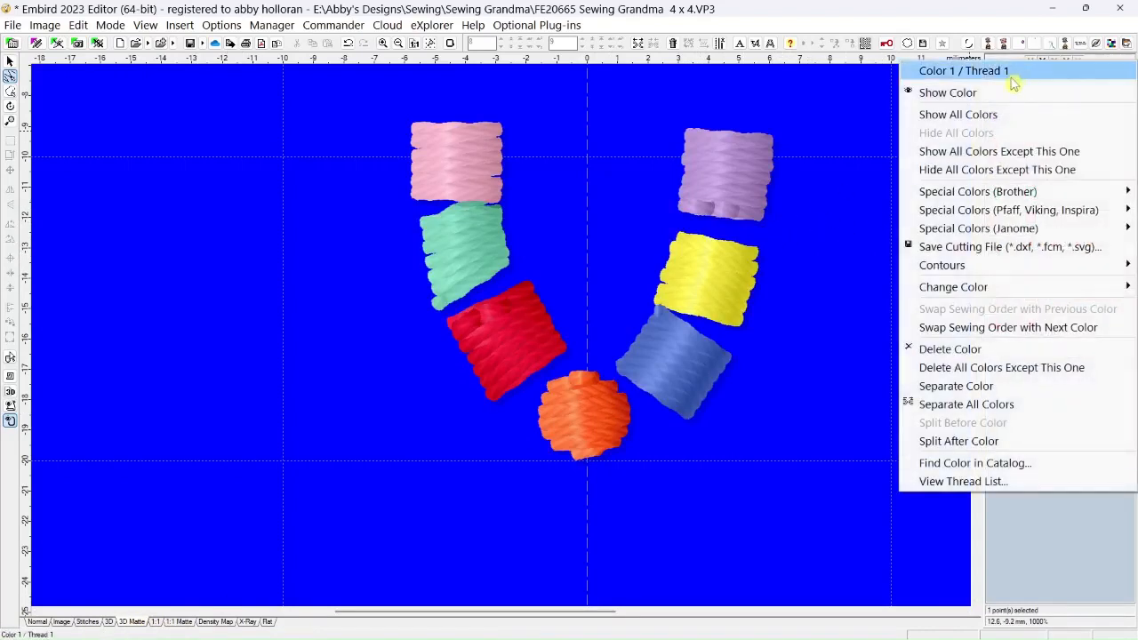
left_click(978, 117)
right_click(1027, 249)
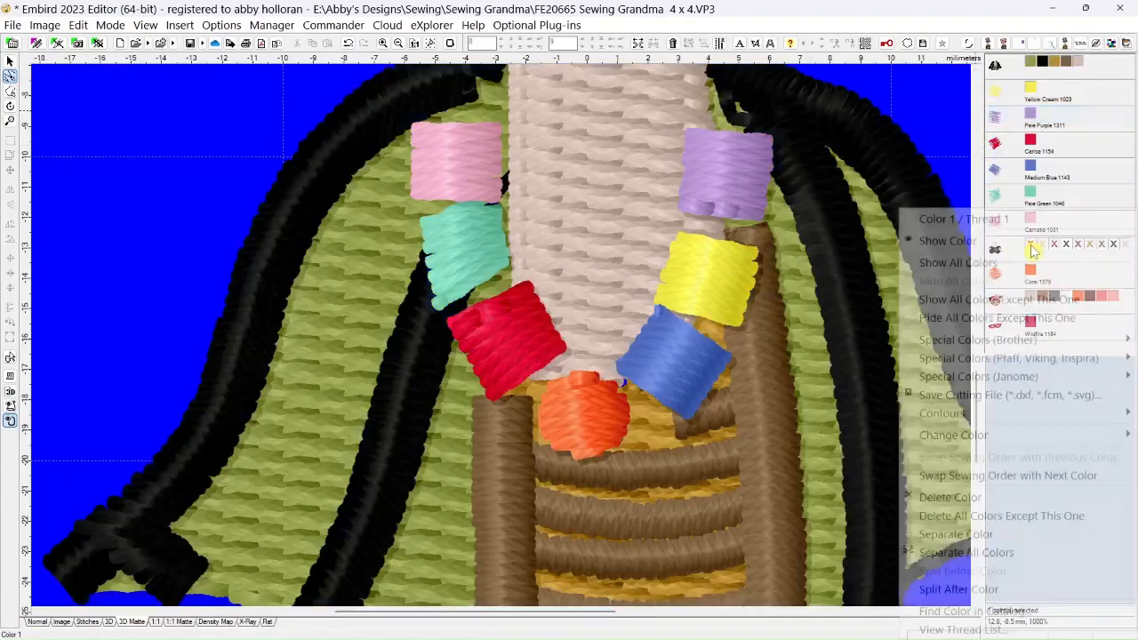
left_click(958, 264)
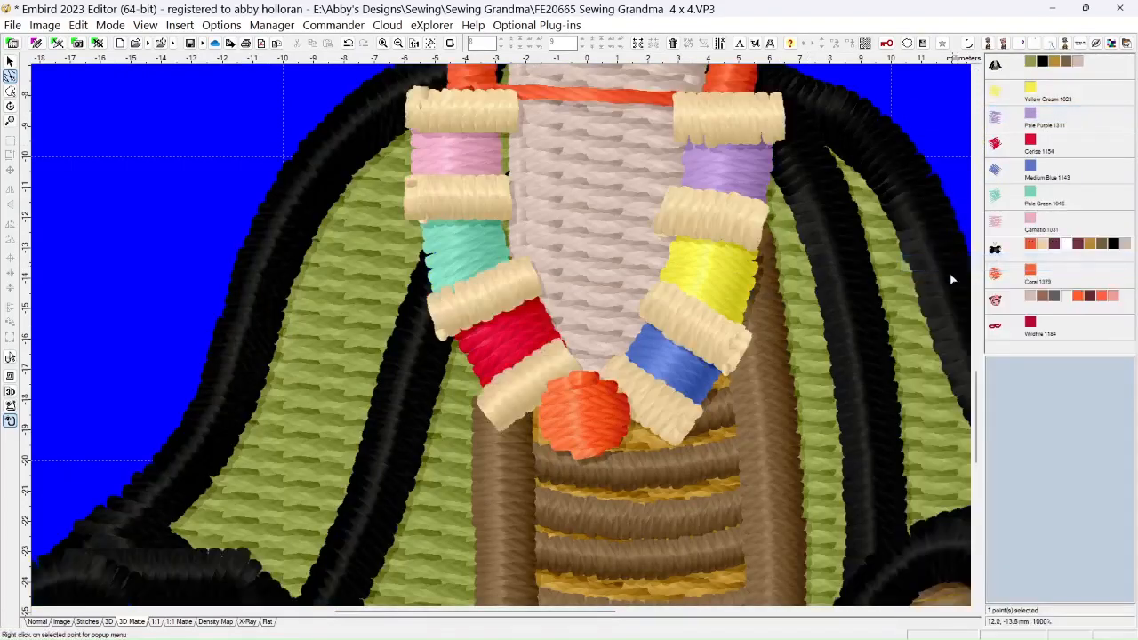
scroll(654, 381, "down", 5)
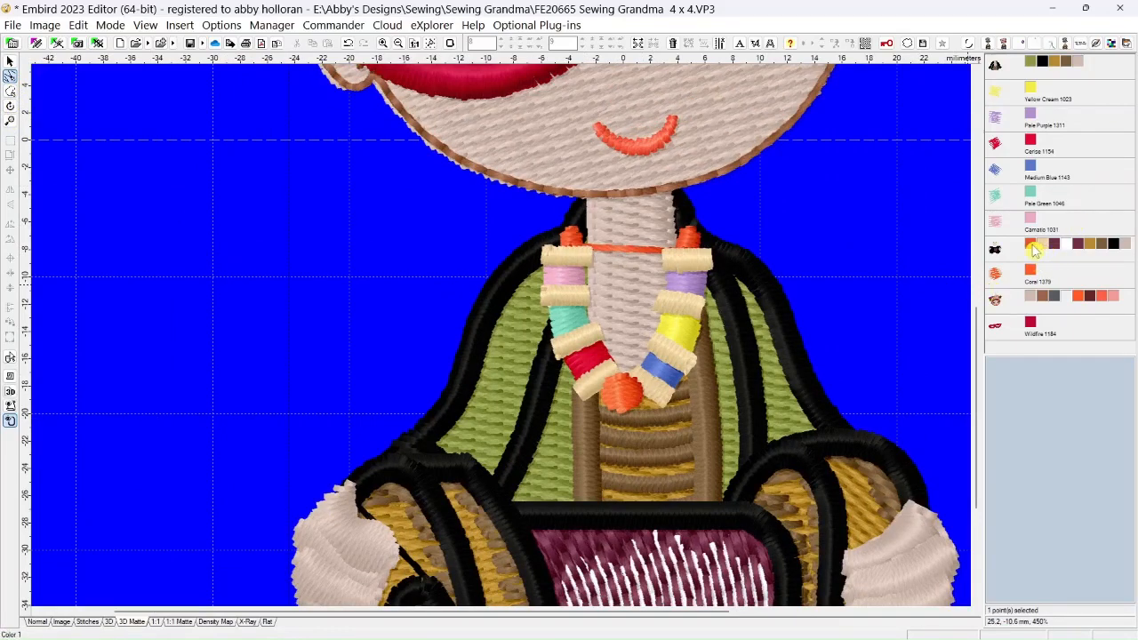
Hide all colors of the spool object except its first color, Coral, and return to the plain stitch view
mouse_move(1032, 249)
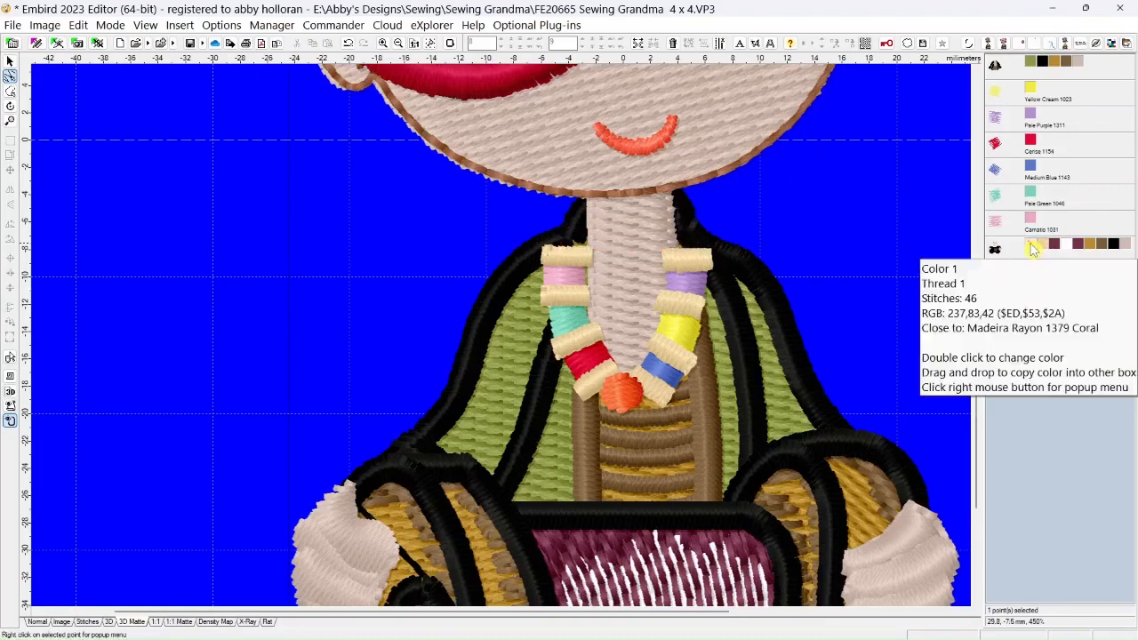
right_click(1032, 250)
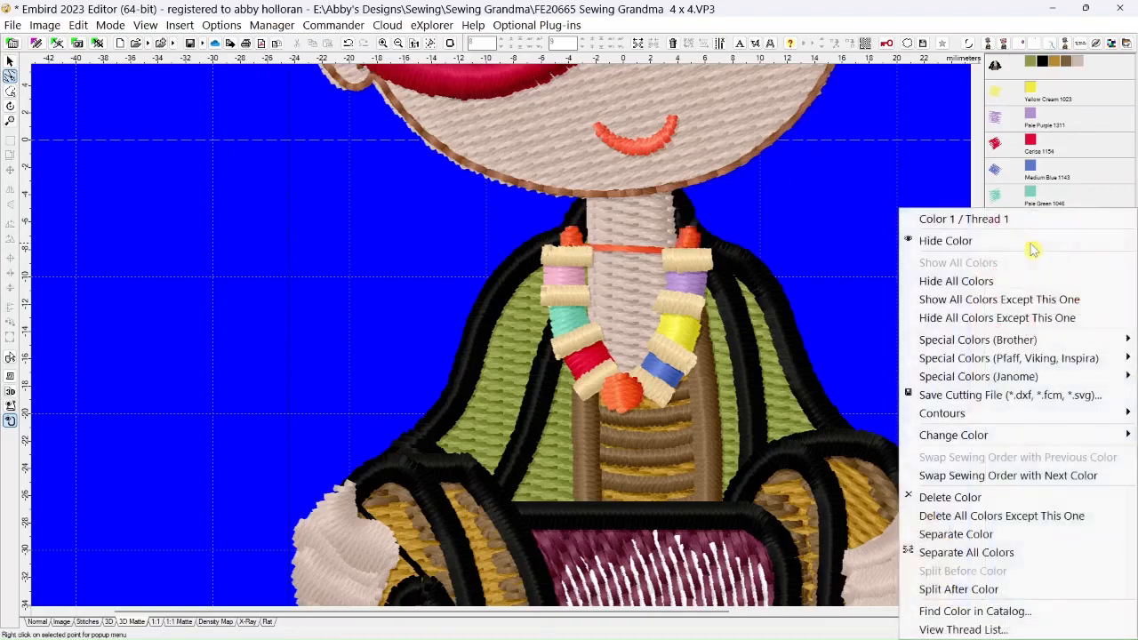
left_click(972, 318)
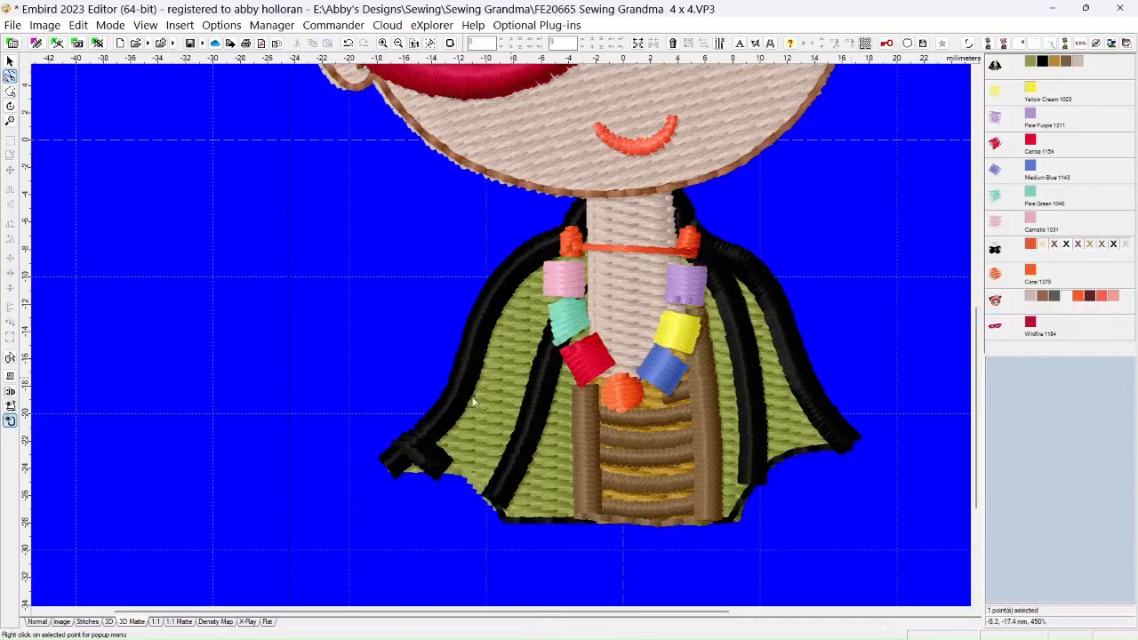
left_click(37, 622)
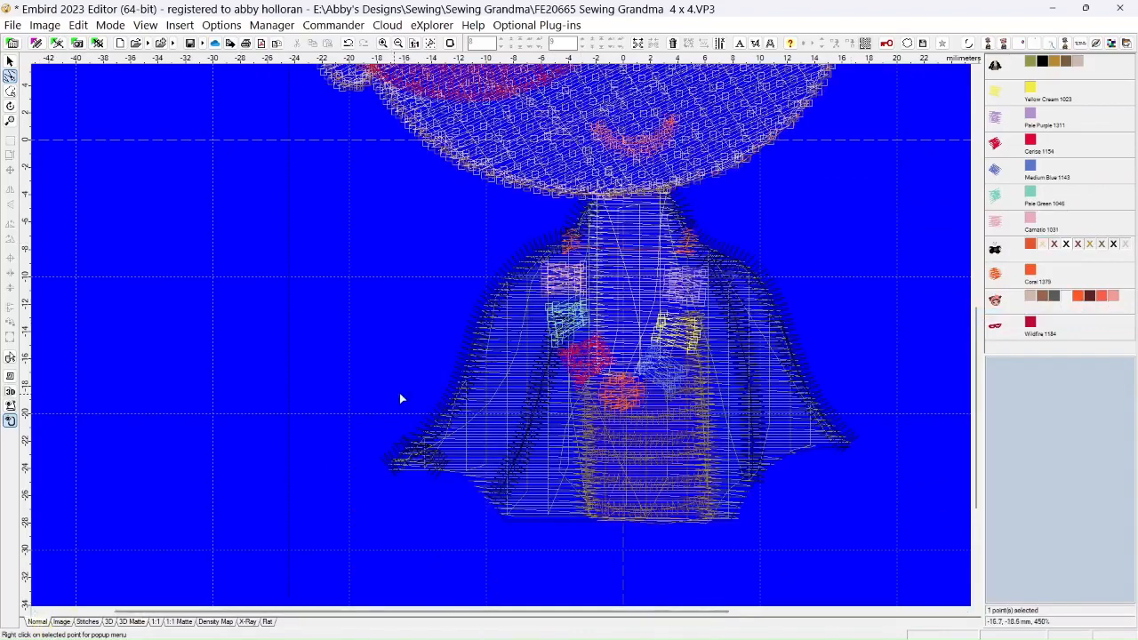
Set a rectangular needle point editing area around the coral stitches at both sides of the neck
scroll(707, 270, "up", 5)
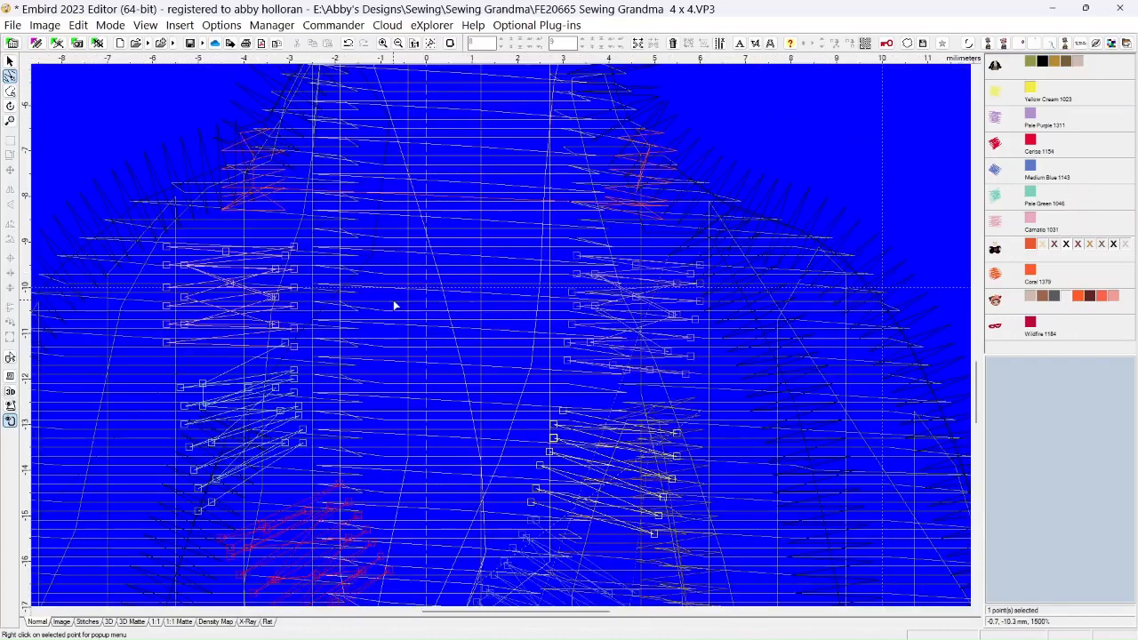
left_click(69, 85)
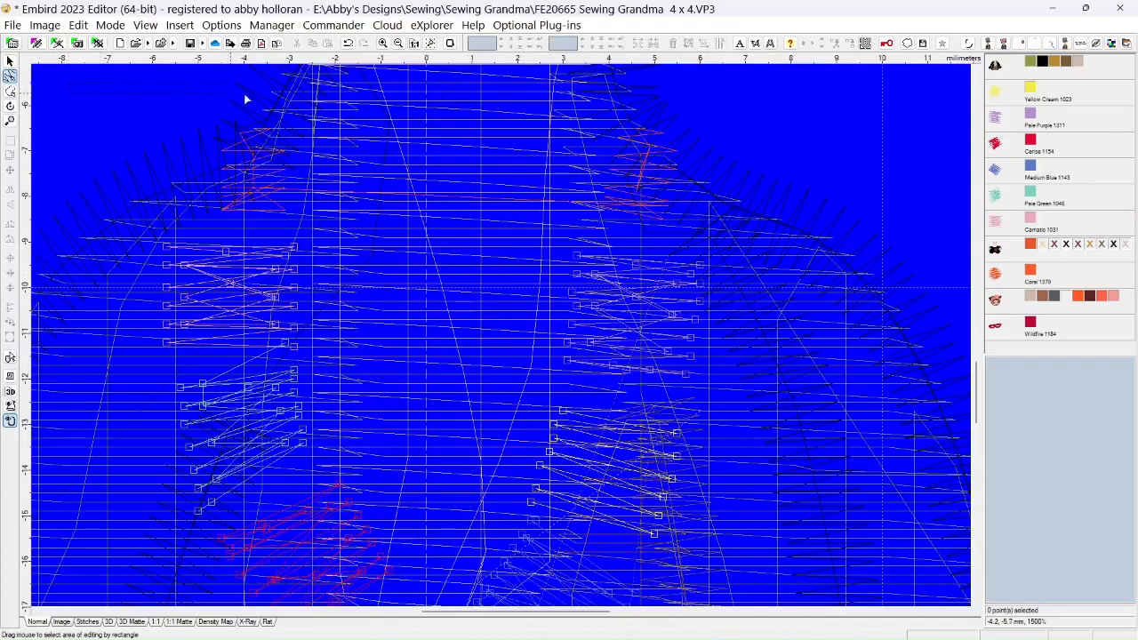
left_click_drag(244, 95, 733, 237)
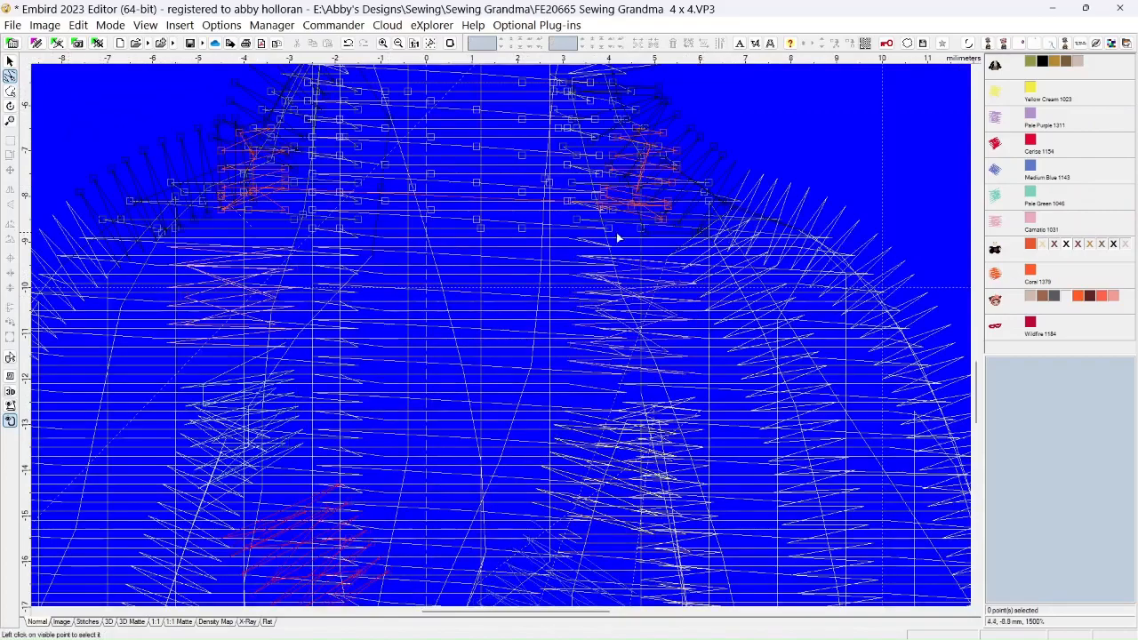
scroll(187, 251, "up", 2)
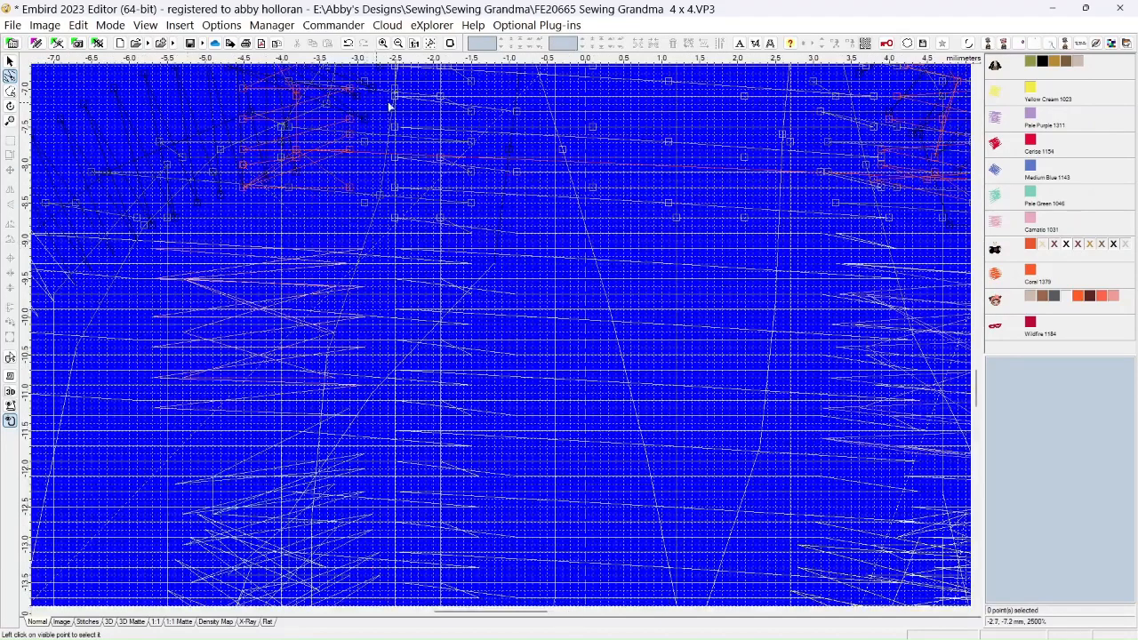
Set the hoop's screen color to light cyan (red 128, green 255, blue 255)
left_click(449, 43)
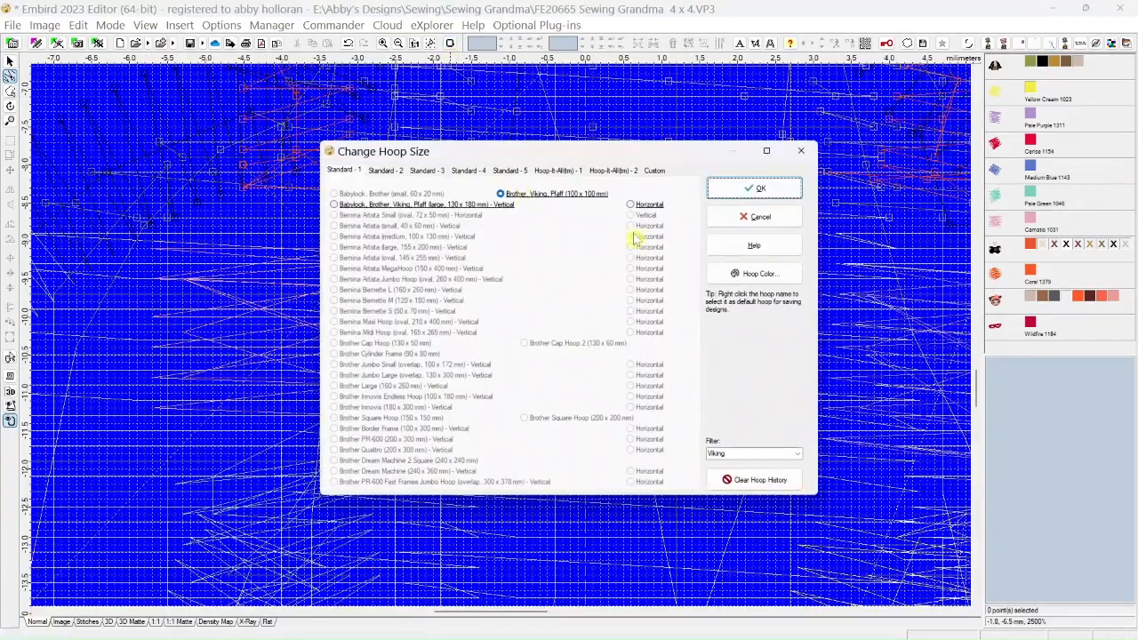
left_click(752, 275)
left_click(477, 287)
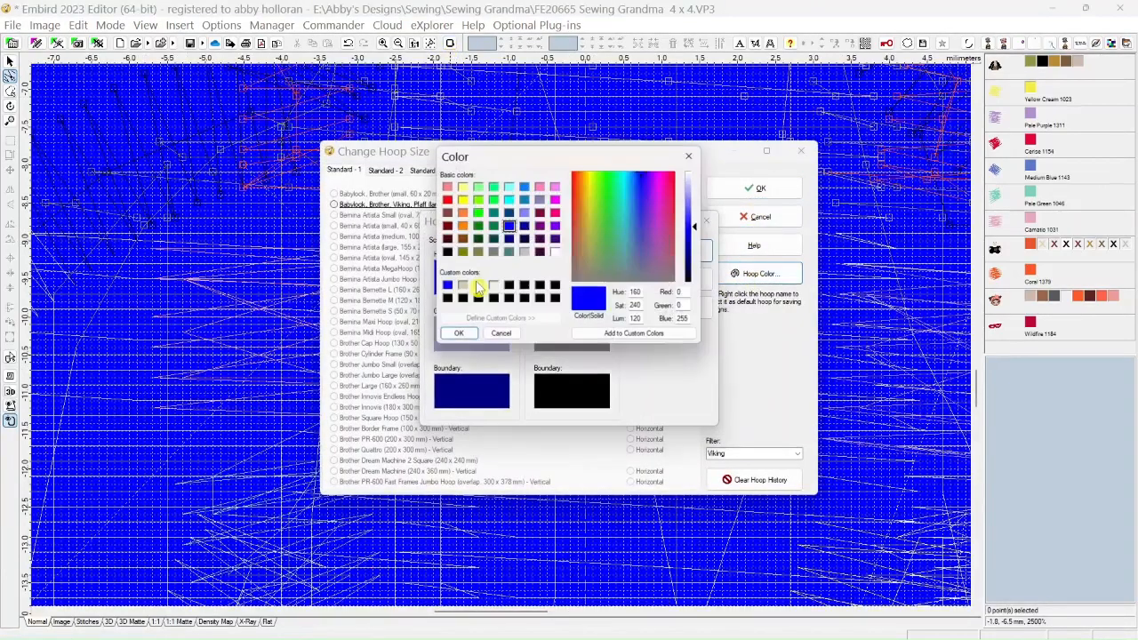
left_click(509, 187)
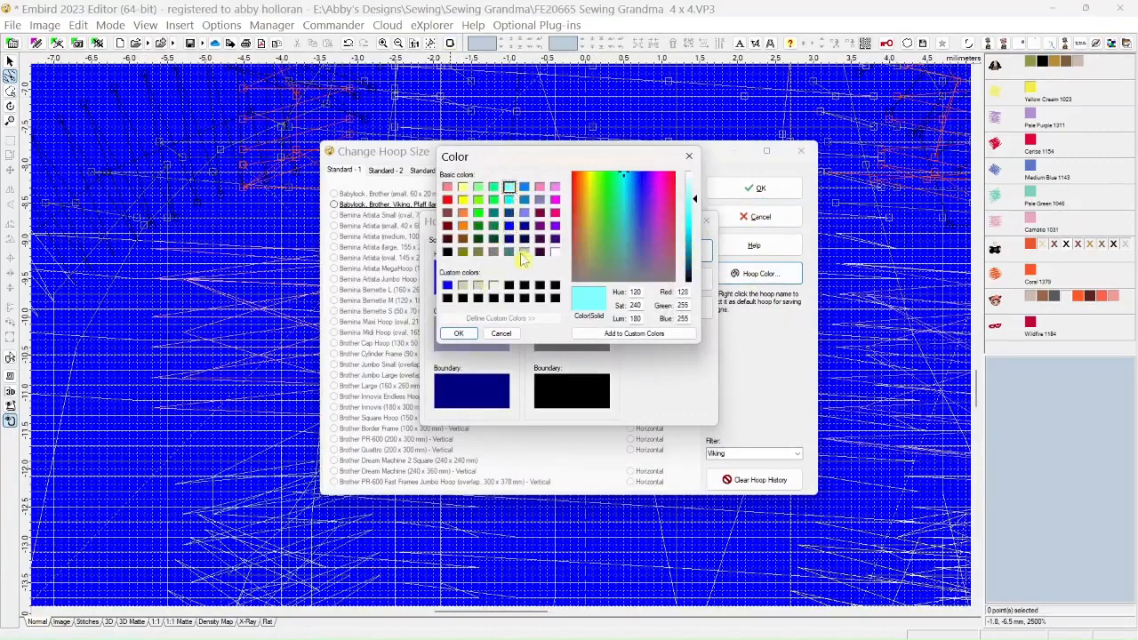
left_click(461, 335)
left_click(702, 256)
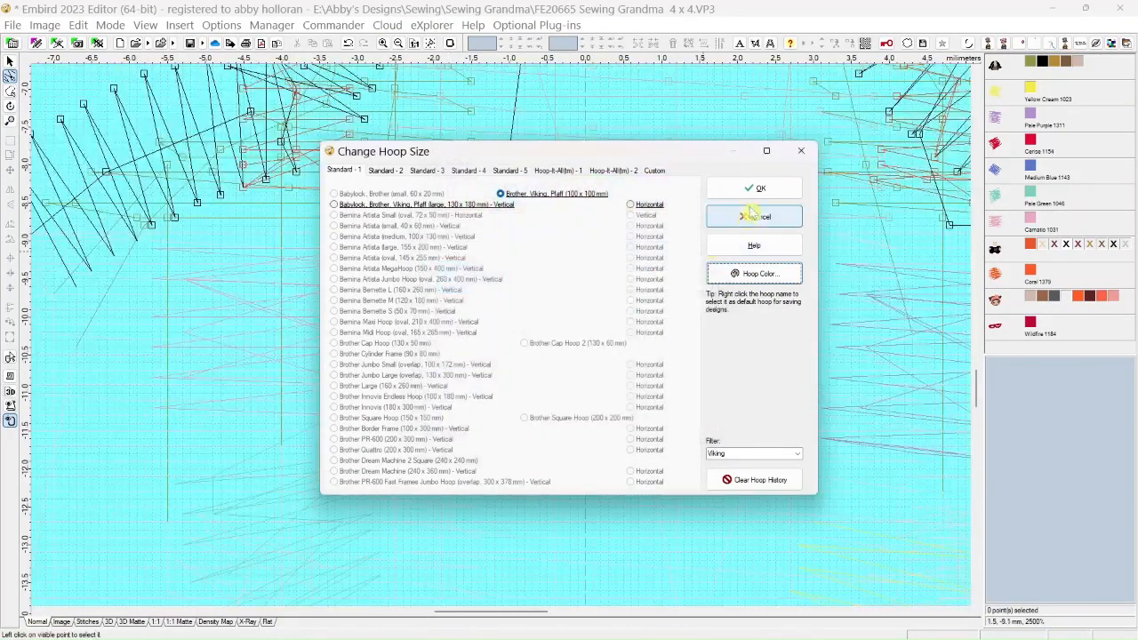
left_click(754, 189)
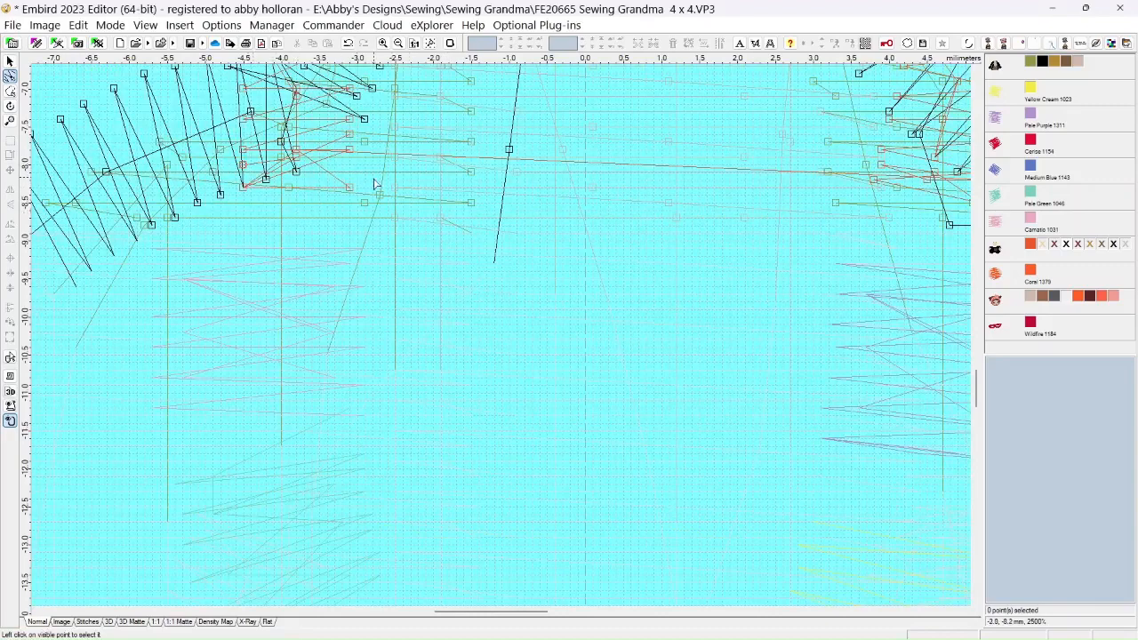
scroll(504, 226, "down", 4)
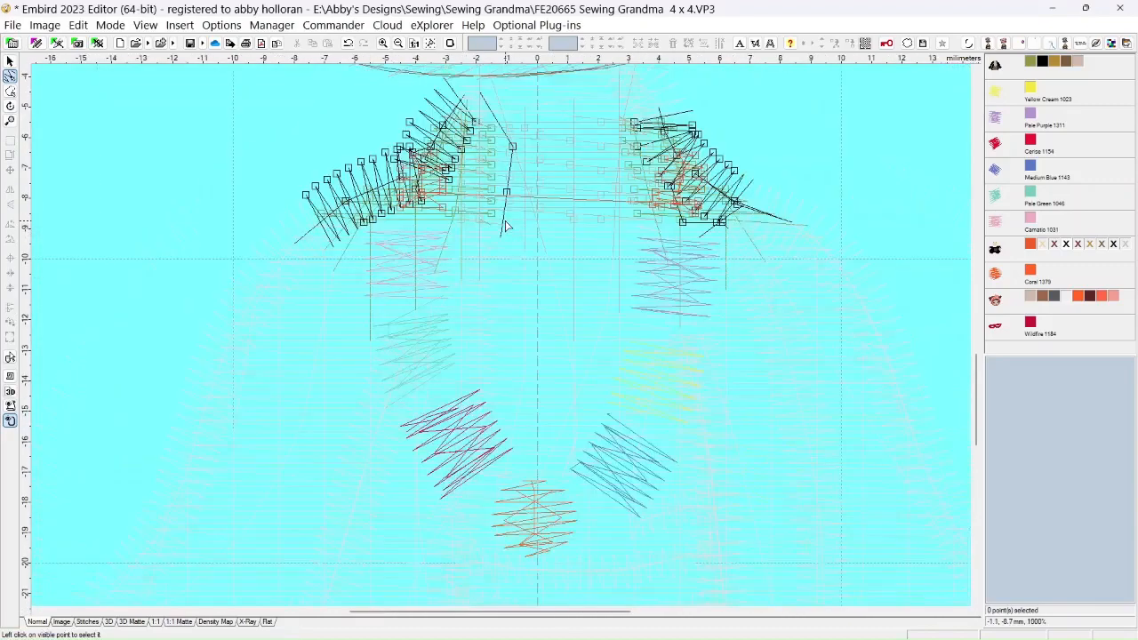
scroll(505, 227, "up", 3)
scroll(378, 192, "up", 3)
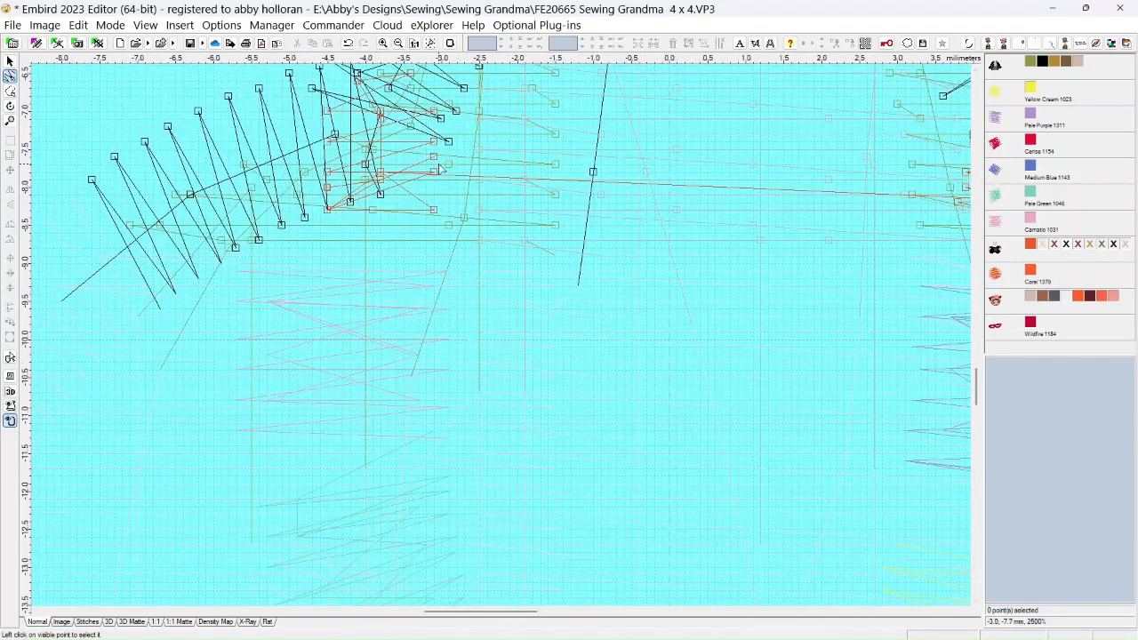
Nudge the coral point where the long connecting stitch crosses the neck and change it to a floating stitch (jump) without tie stitches or trimming
left_click(380, 174)
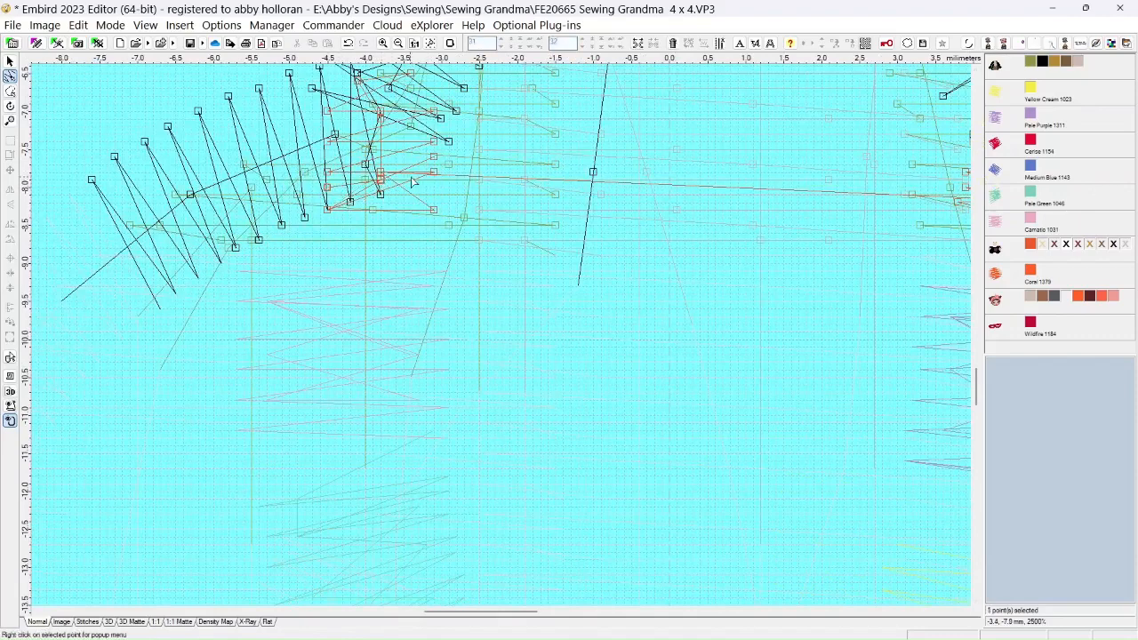
mouse_move(381, 177)
left_mouse_down()
mouse_move(397, 187)
mouse_move(388, 178)
mouse_move(402, 176)
mouse_move(372, 177)
mouse_move(405, 175)
mouse_move(388, 175)
left_mouse_up()
right_click(388, 172)
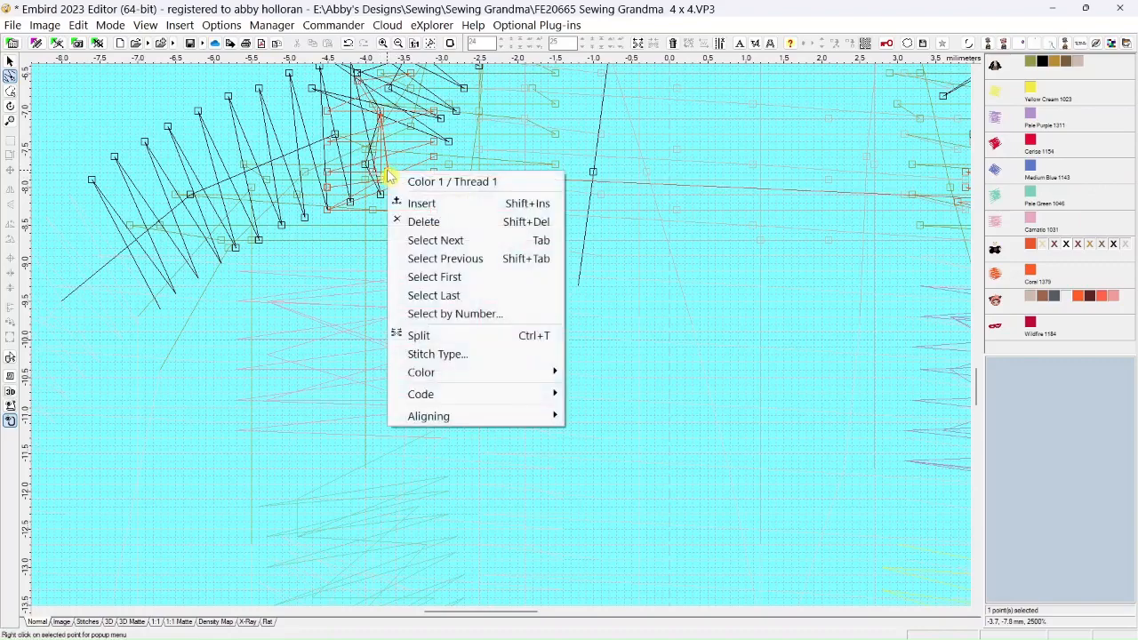
left_click(436, 354)
left_click(538, 285)
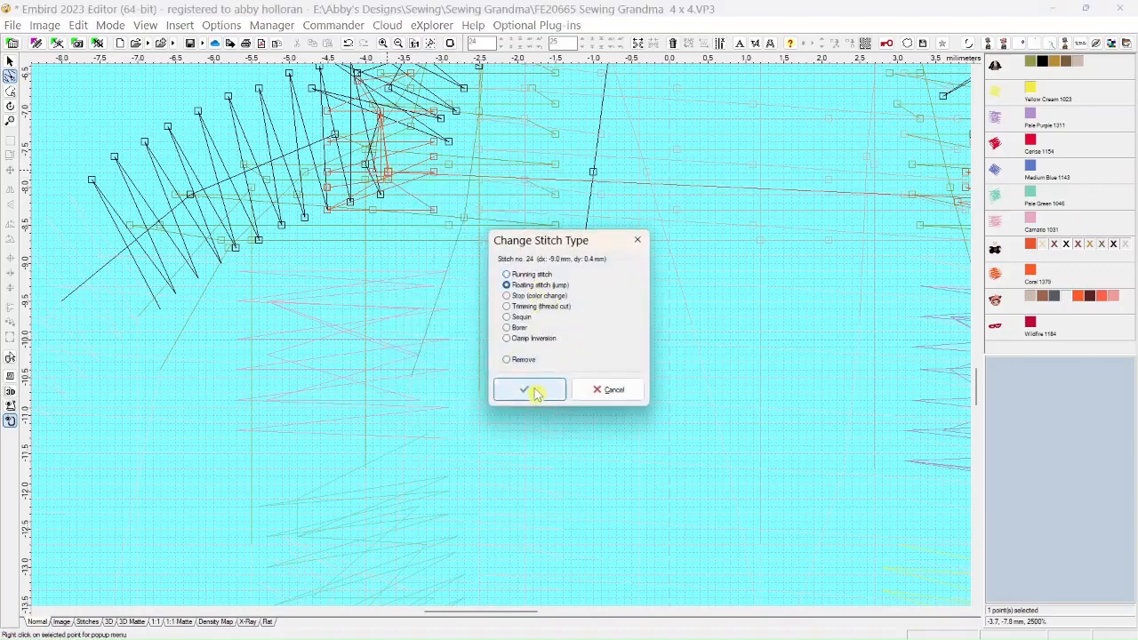
left_click(531, 388)
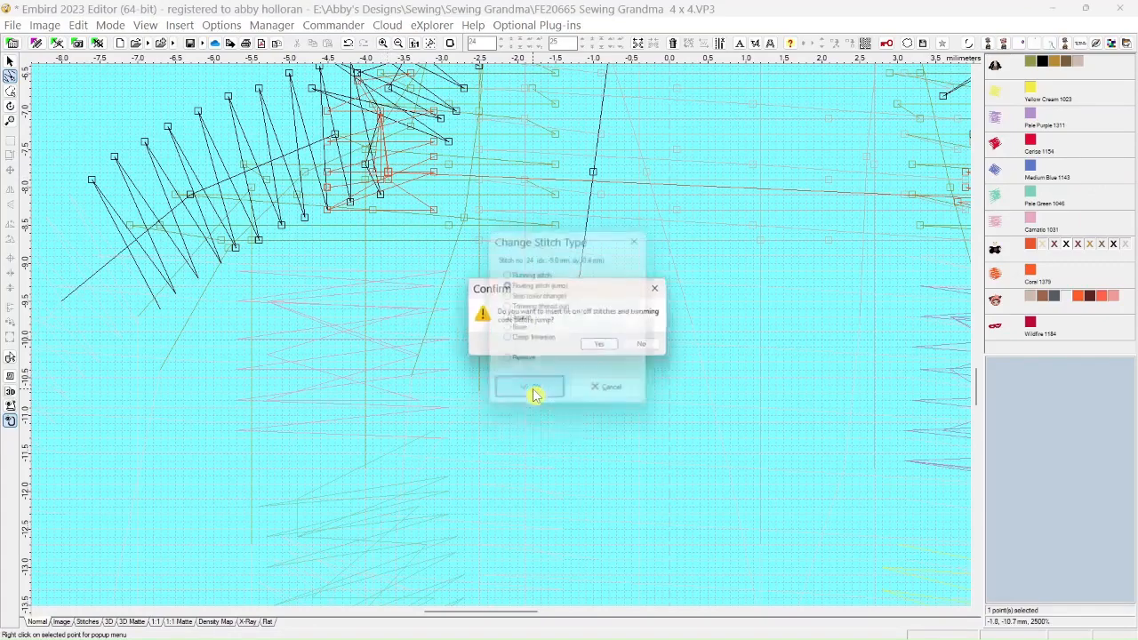
left_click(648, 344)
Move the shifted coral point back in line with the neighbouring coral stitches and clear the point selection
left_click_drag(389, 172, 382, 173)
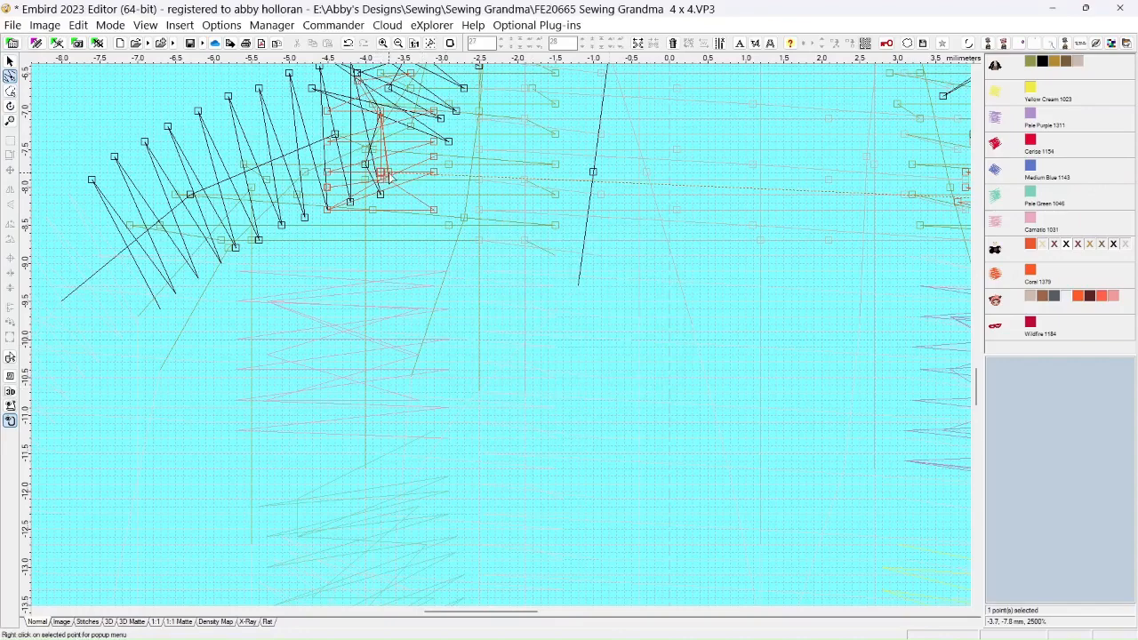
left_click(387, 181)
key("Escape")
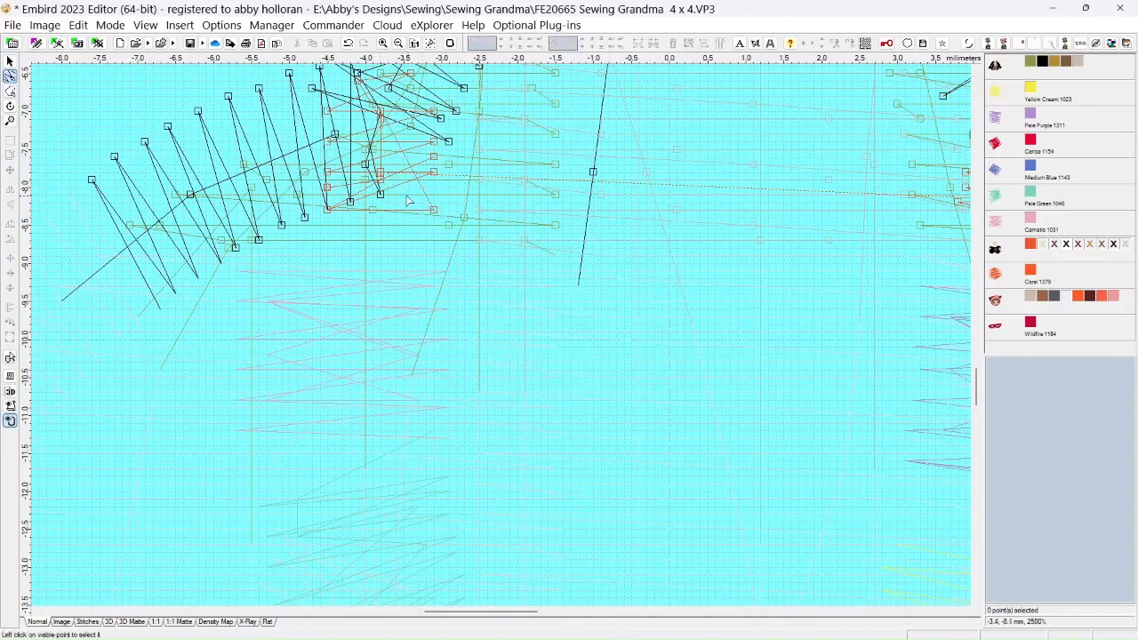
Switch to the 3D Matte view and show all colors of the spool object
scroll(408, 201, "down", 2)
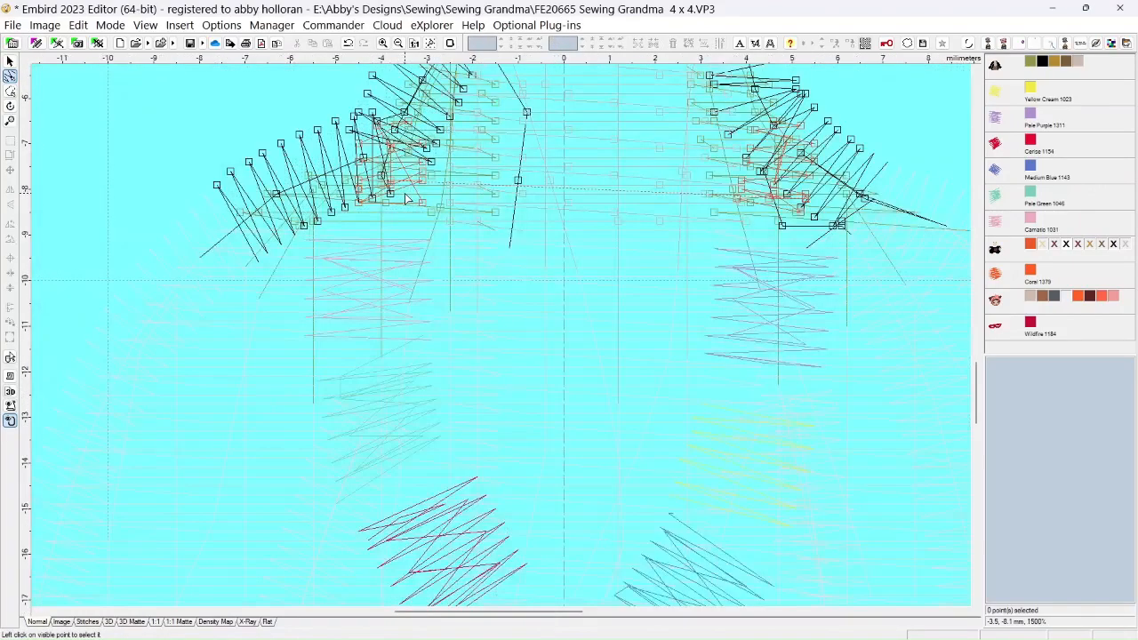
left_click(135, 622)
scroll(435, 349, "down", 3)
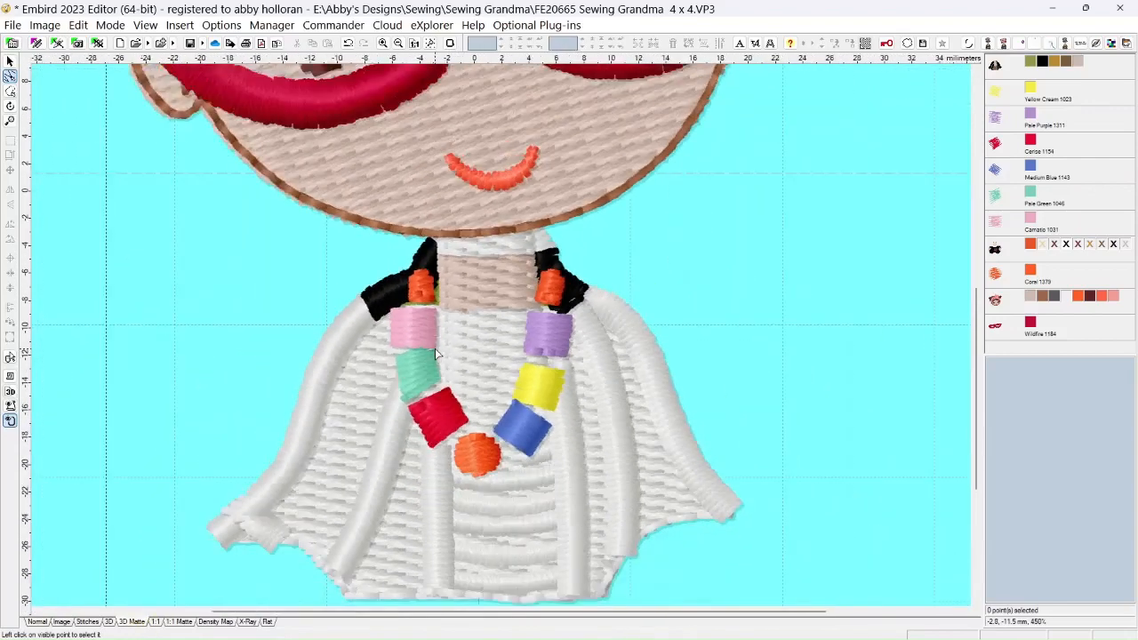
scroll(435, 352, "down", 1)
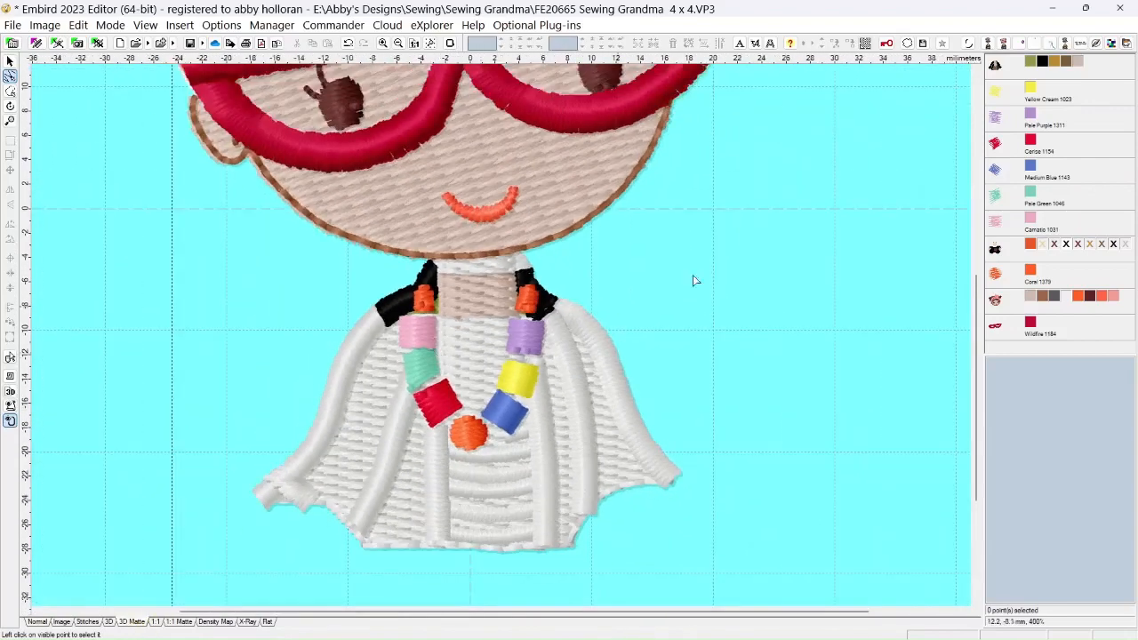
right_click(1022, 253)
left_click(976, 263)
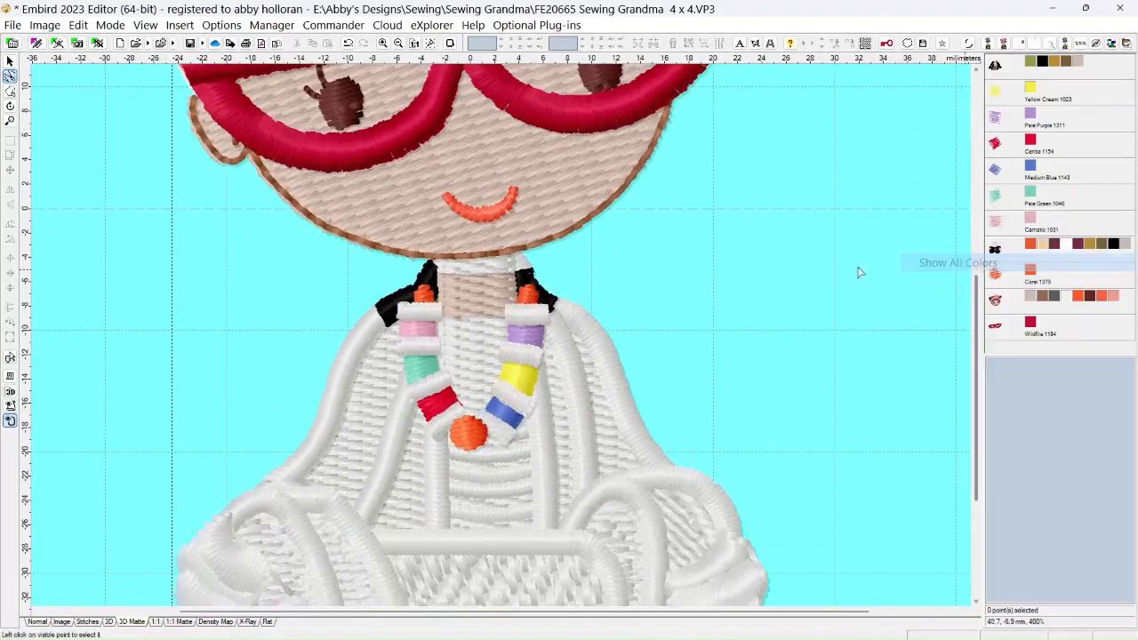
Leave point editing for object selection mode and bring the whole design into view
left_click(10, 61)
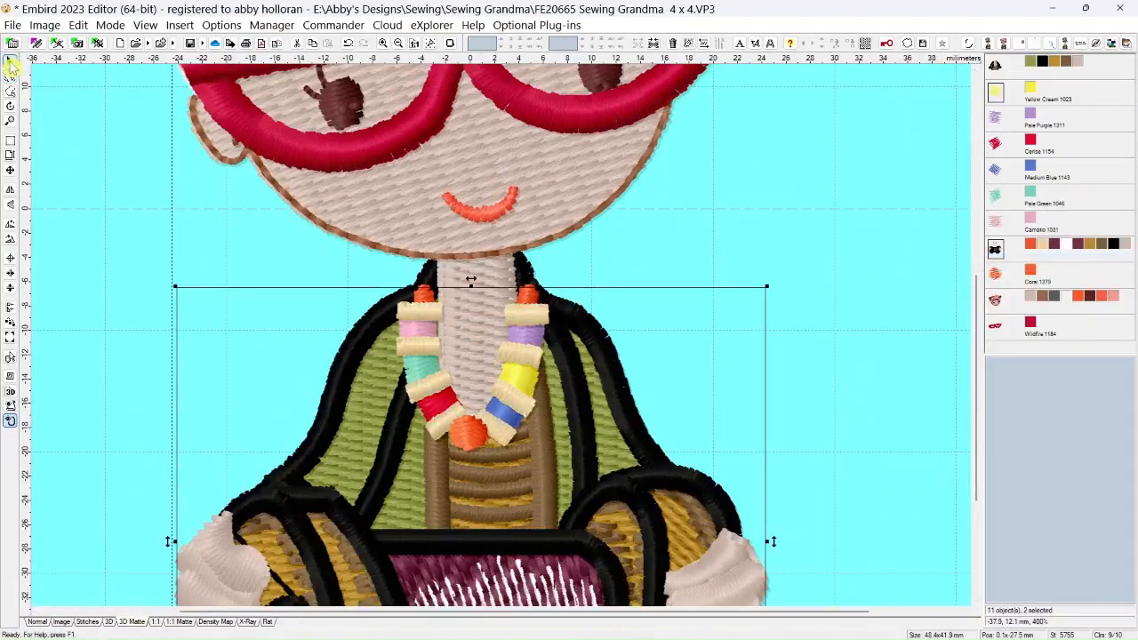
scroll(211, 273, "down", 3)
scroll(191, 315, "down", 1)
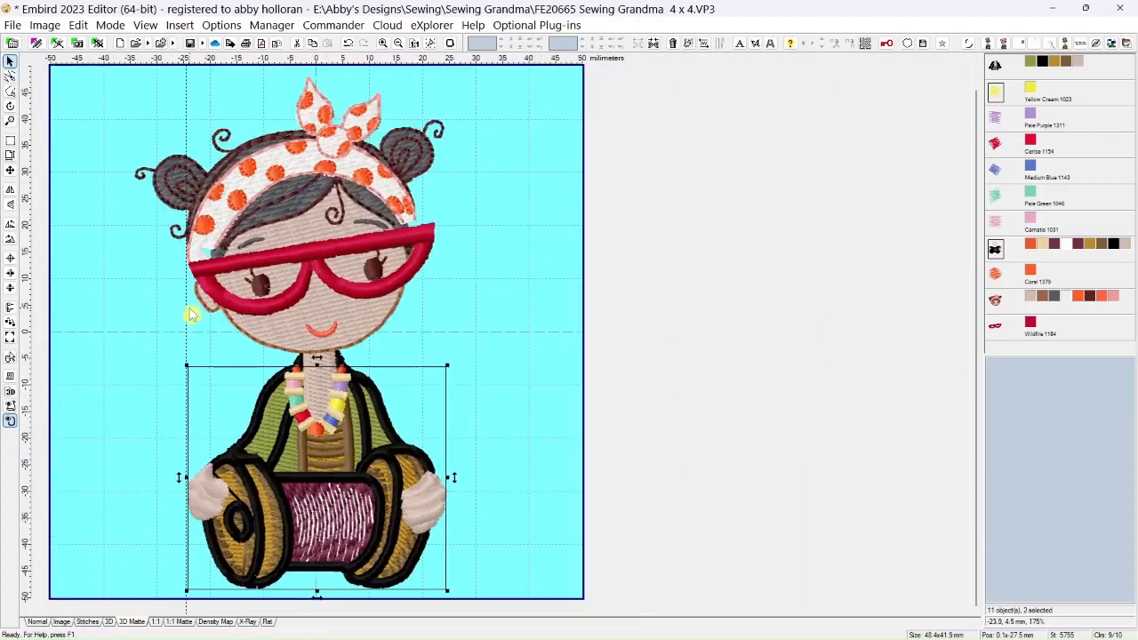
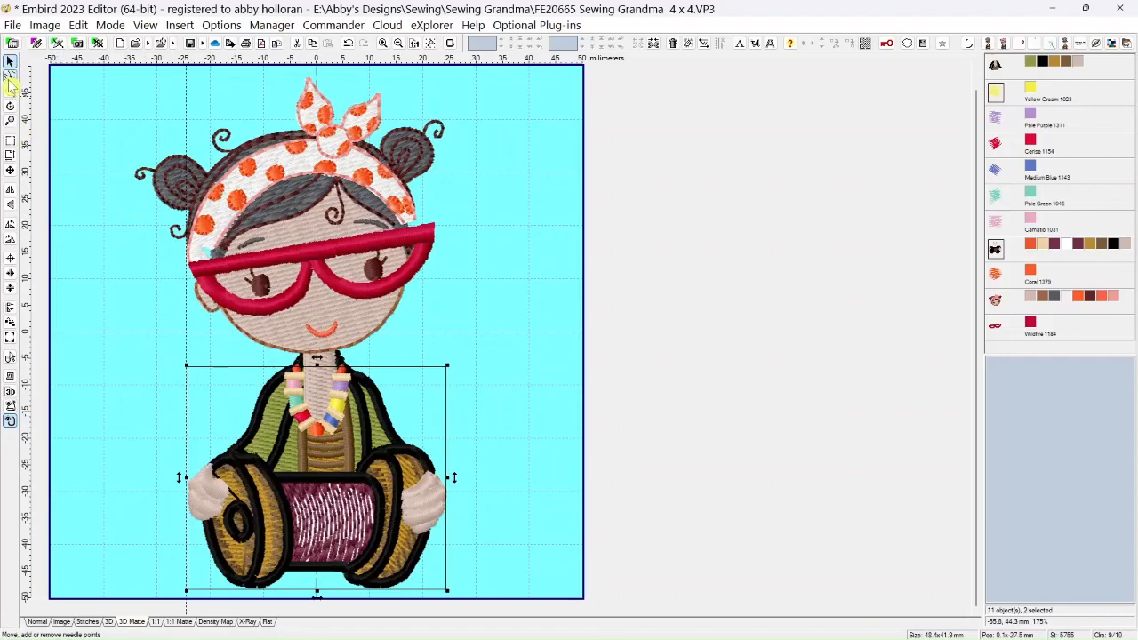
Enter point editing mode and show the head's stitches in the Normal view
left_click(9, 76)
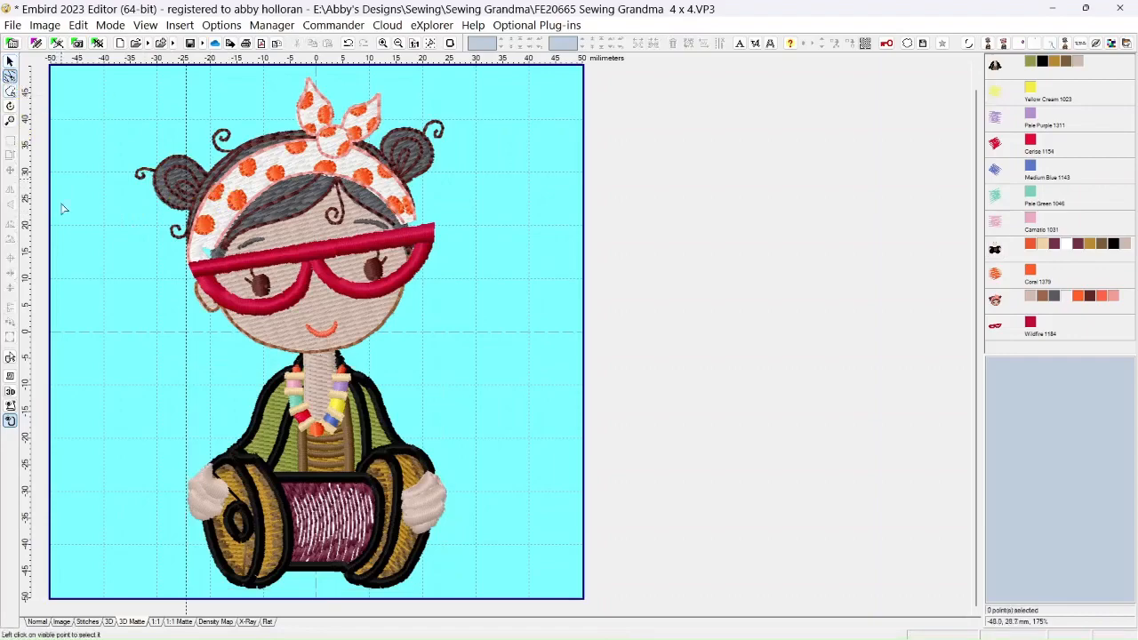
left_click(39, 622)
scroll(157, 325, "up", 3)
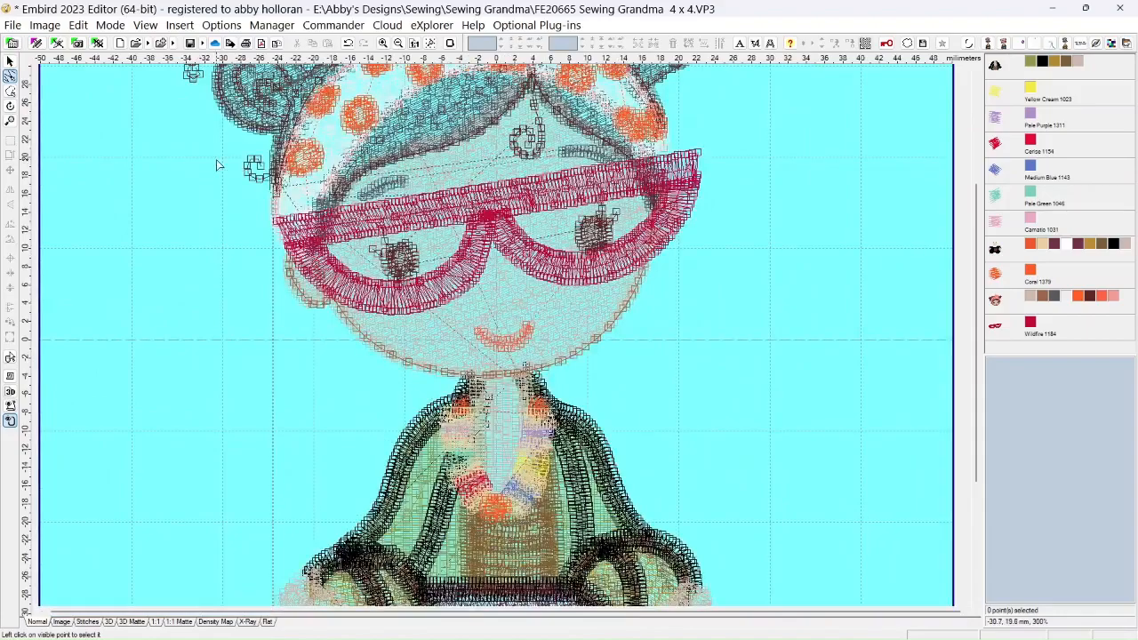
left_click_drag(975, 406, 973, 299)
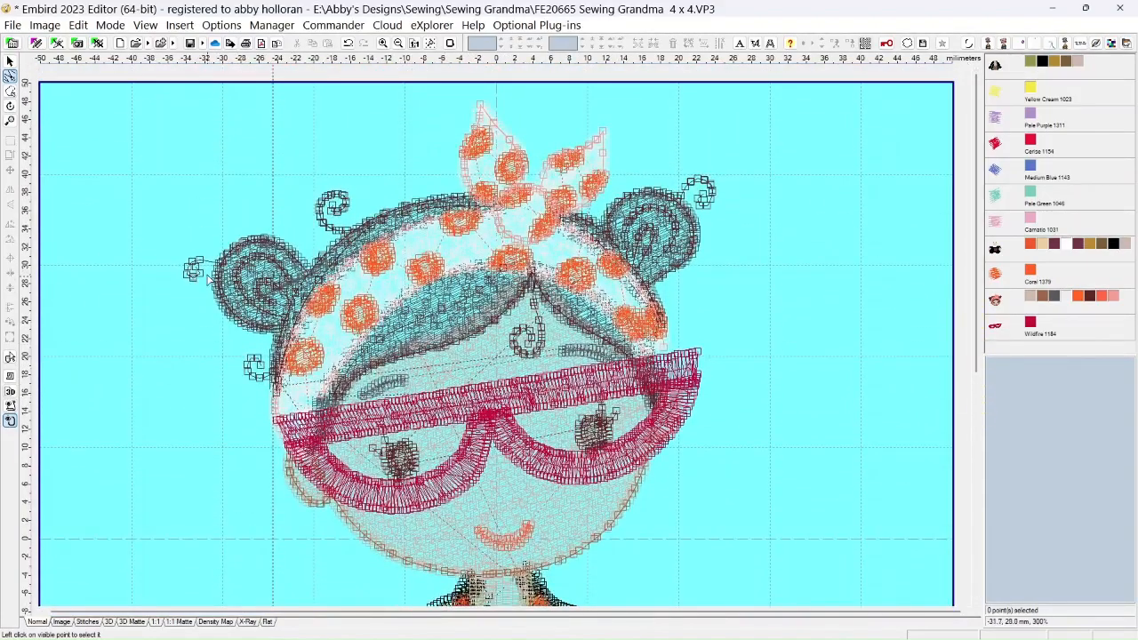
left_click(199, 275)
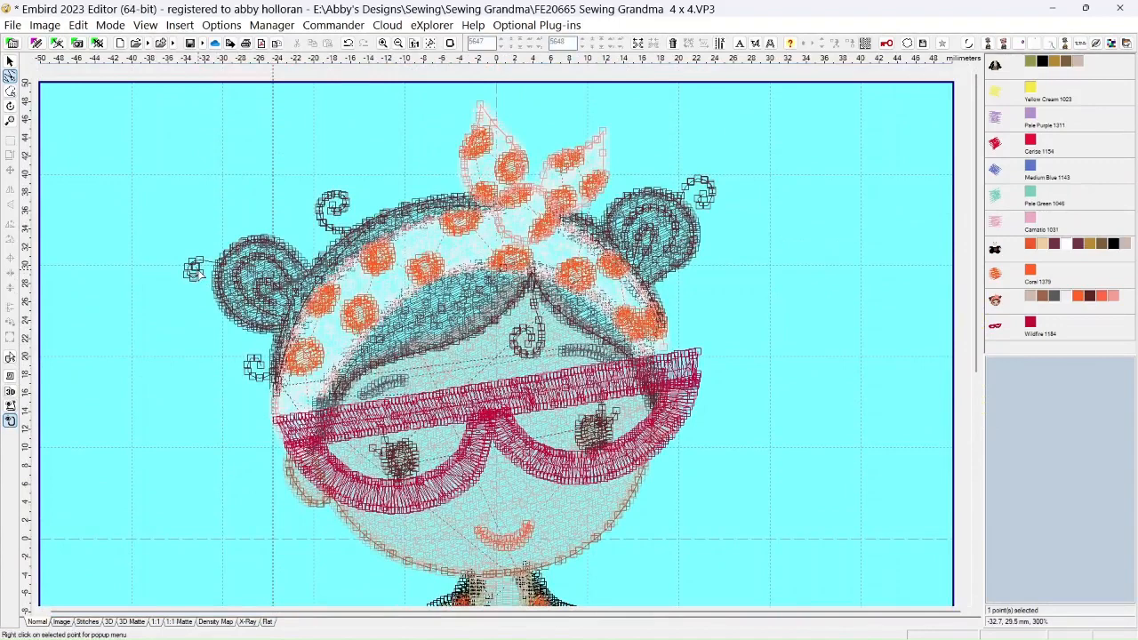
left_click(196, 275, "ctrl")
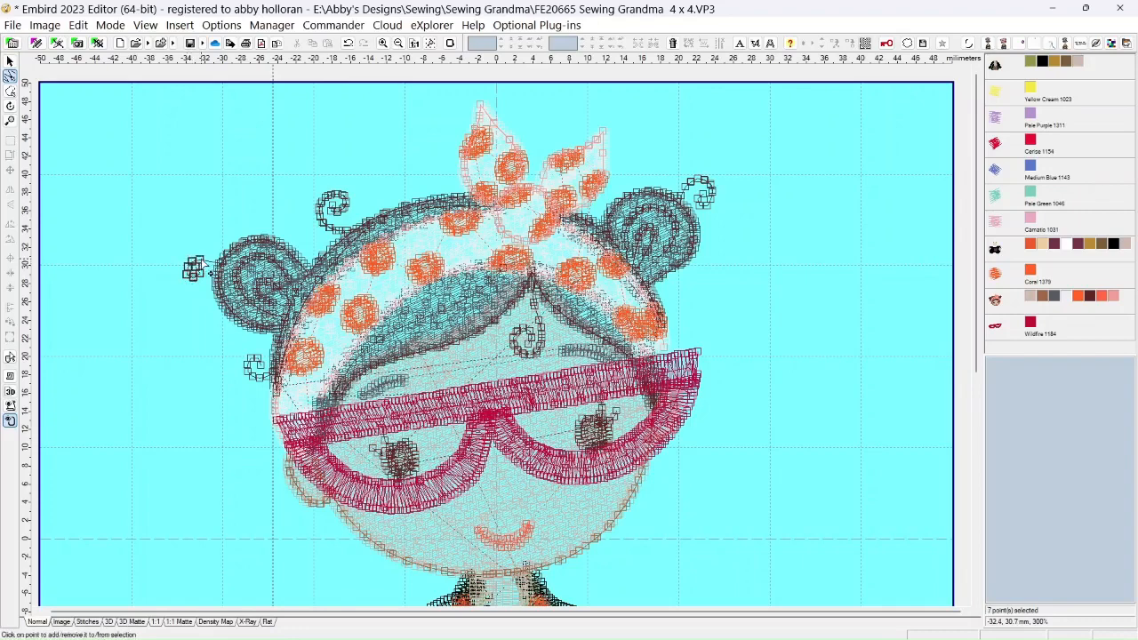
left_click(202, 266)
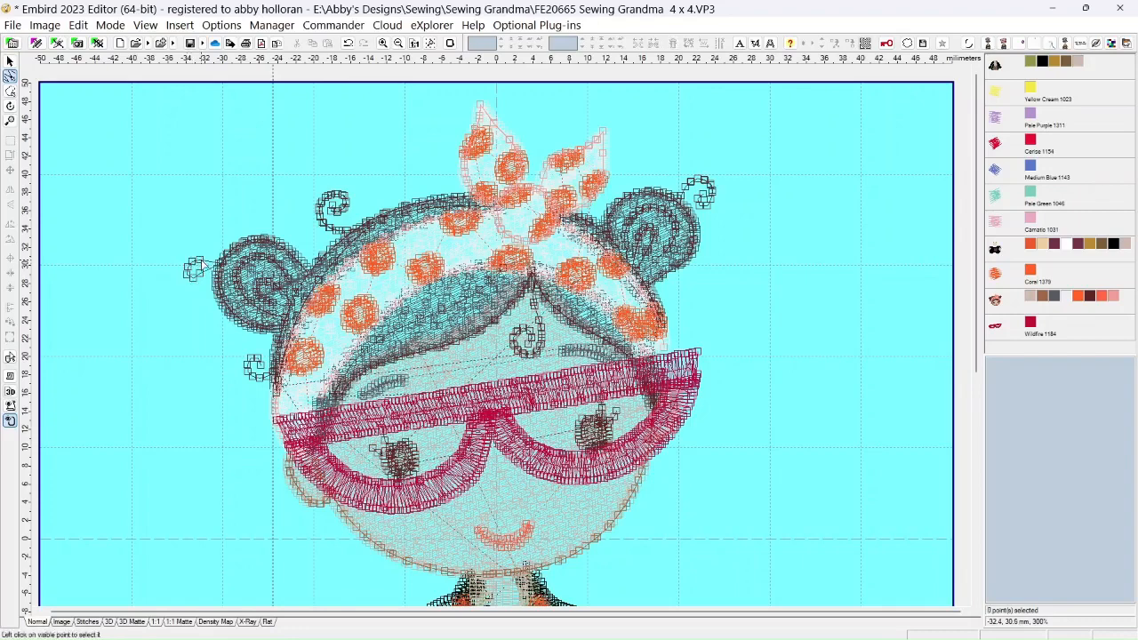
Select the points of the small curl beside the left hair bun and delete them
left_click(200, 275)
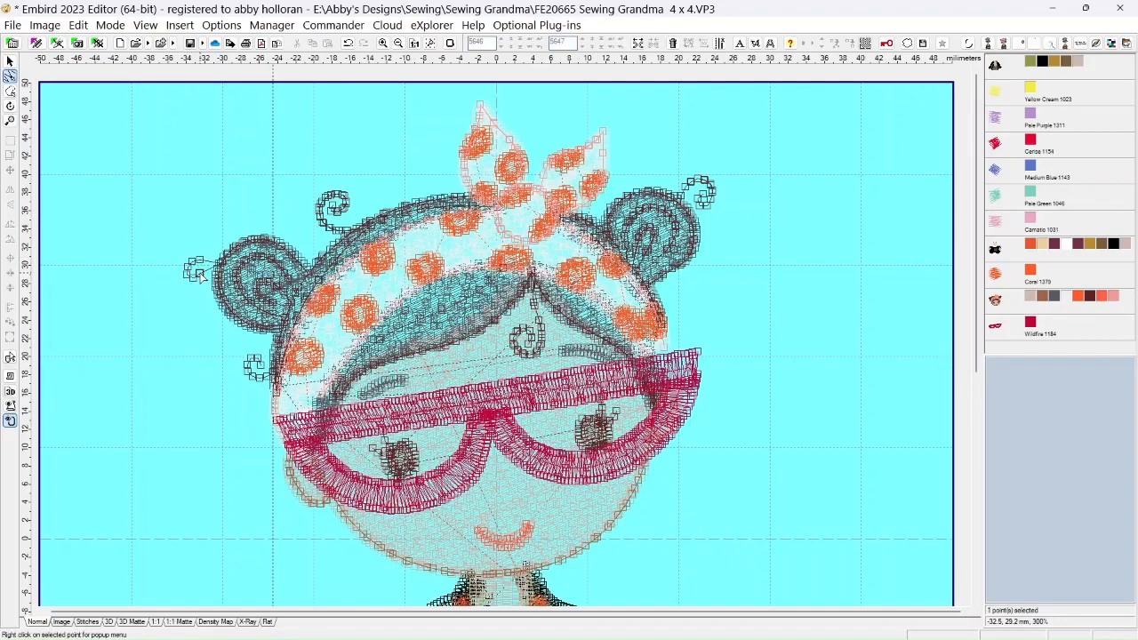
left_click(193, 276, "ctrl")
left_click(188, 274, "ctrl")
left_click(186, 266, "ctrl")
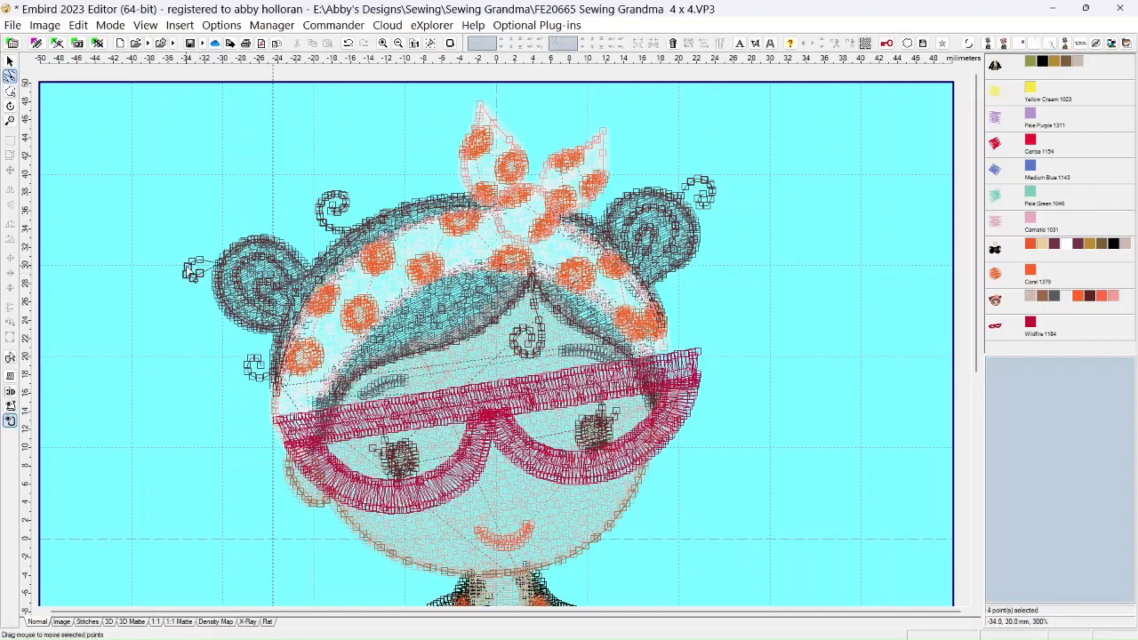
left_click(199, 264, "ctrl")
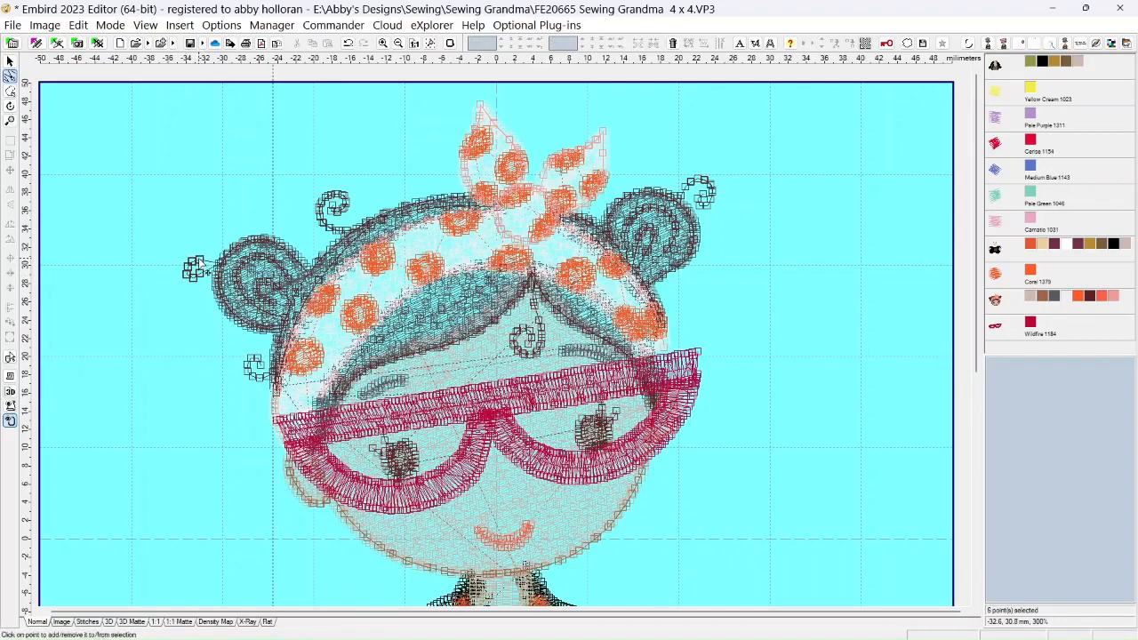
key("Escape")
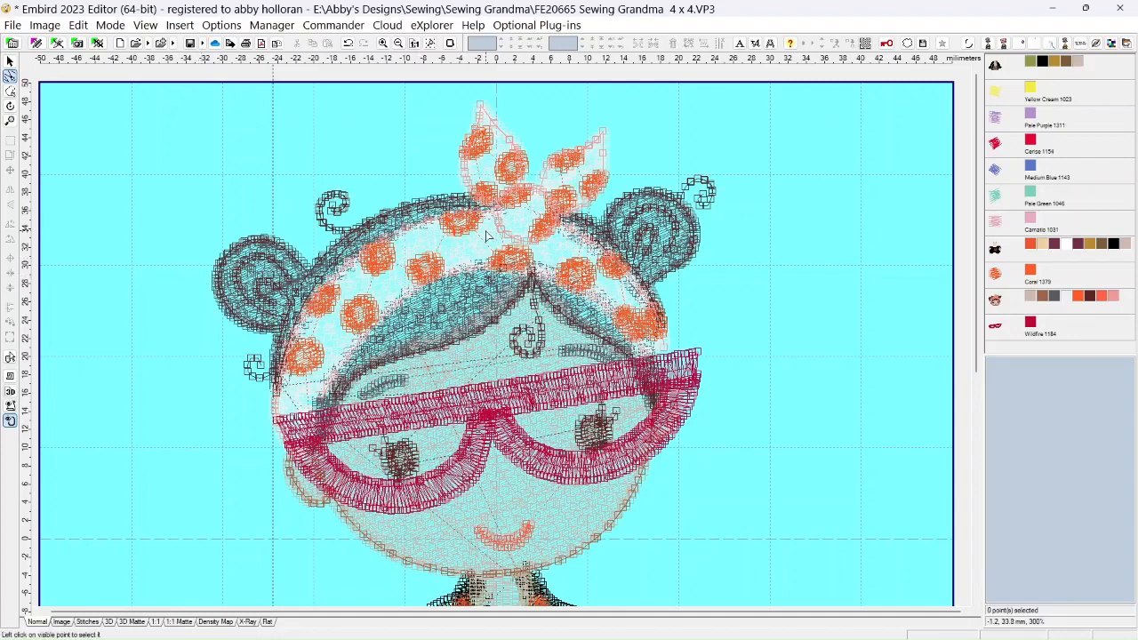
left_click(704, 195)
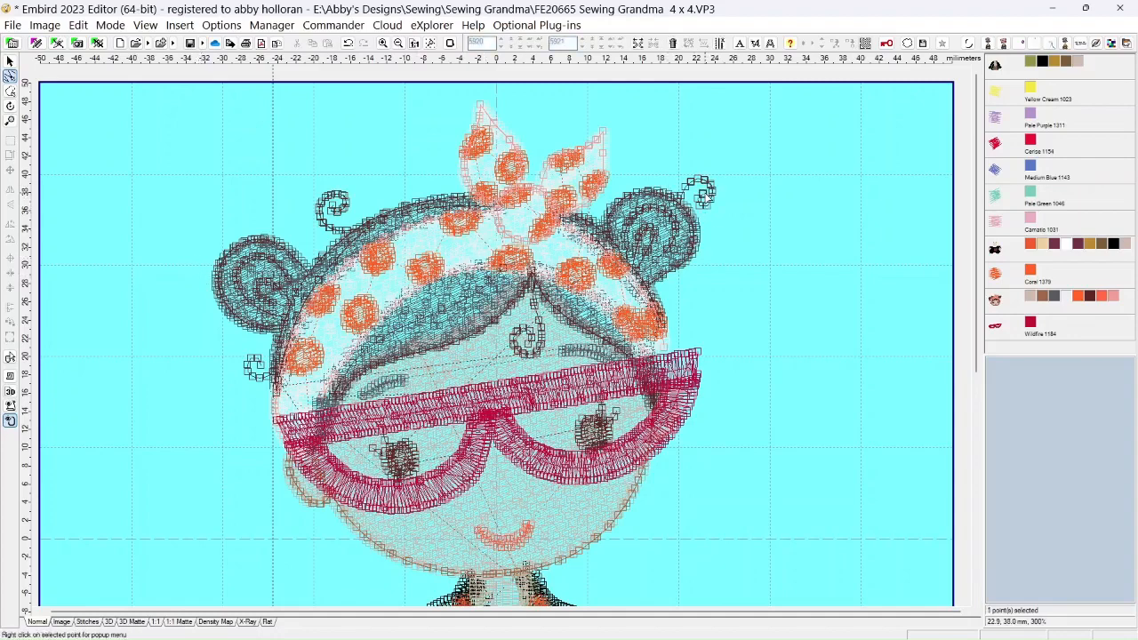
left_click(702, 200, "shift")
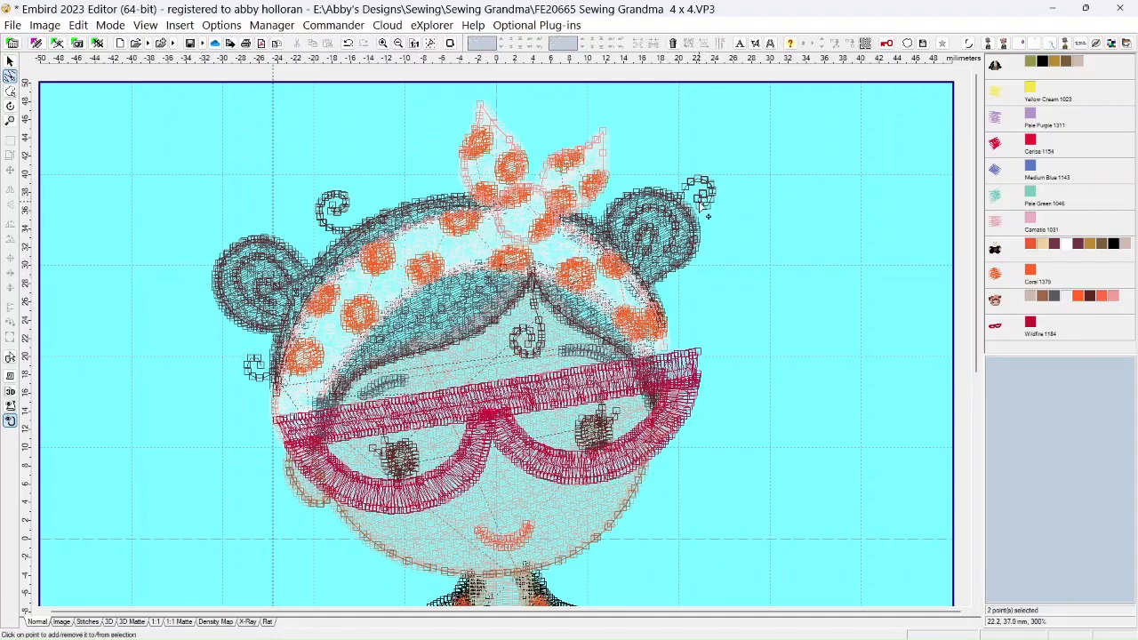
left_click(713, 198, "shift")
left_click(714, 191, "shift")
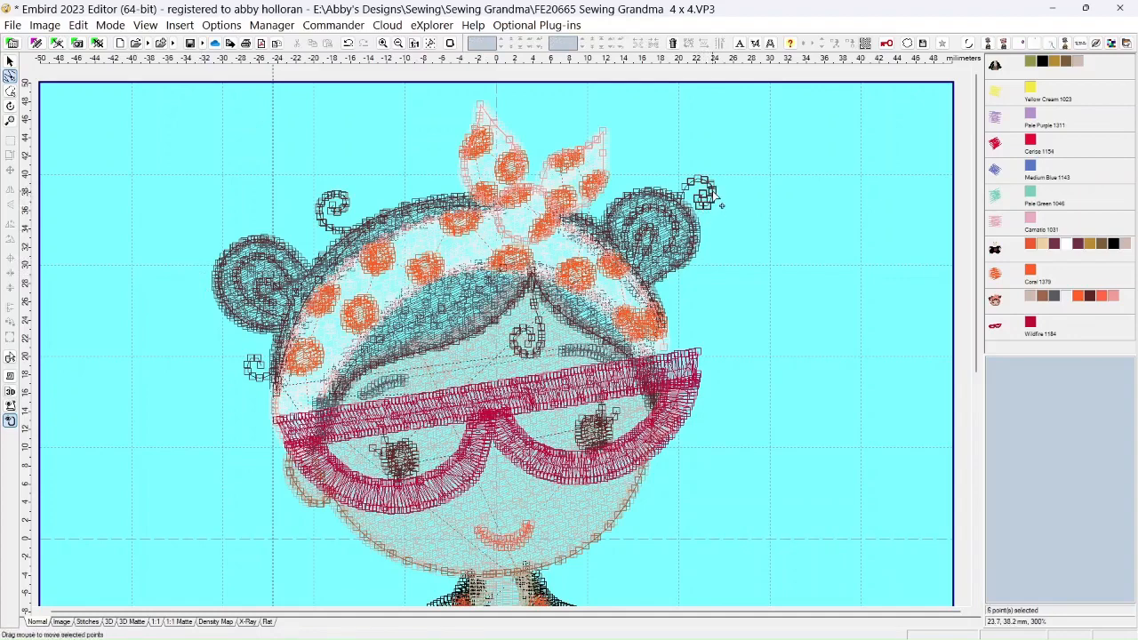
left_click(712, 185, "shift")
left_click(707, 180, "shift")
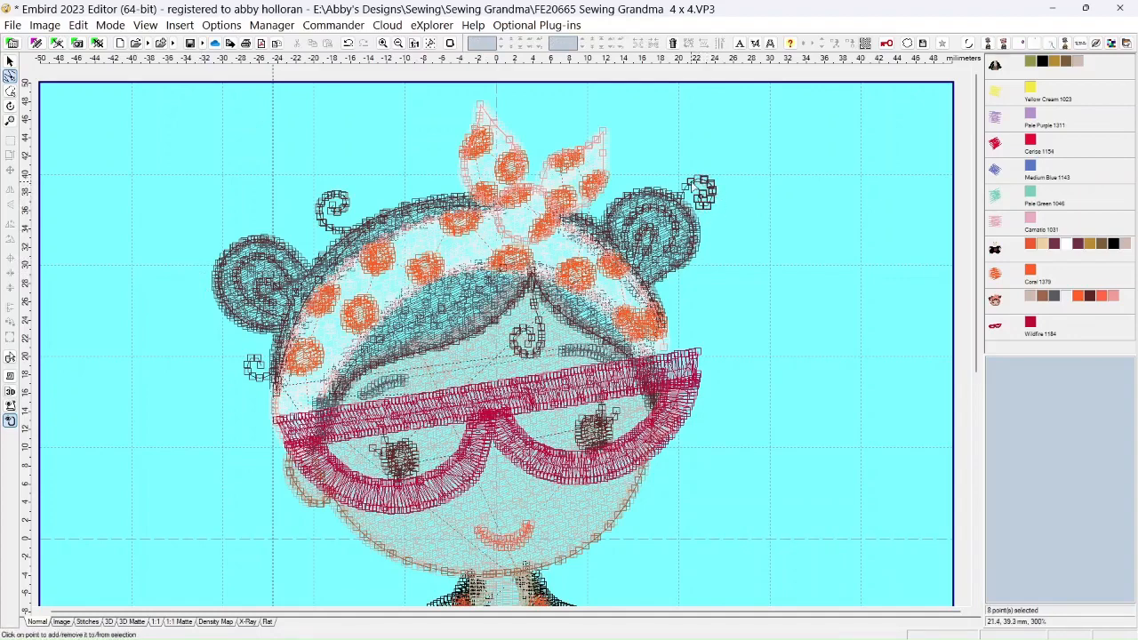
left_click(697, 185, "shift")
left_click(694, 182, "shift")
left_click(687, 186)
left_click(682, 193)
key("Delete")
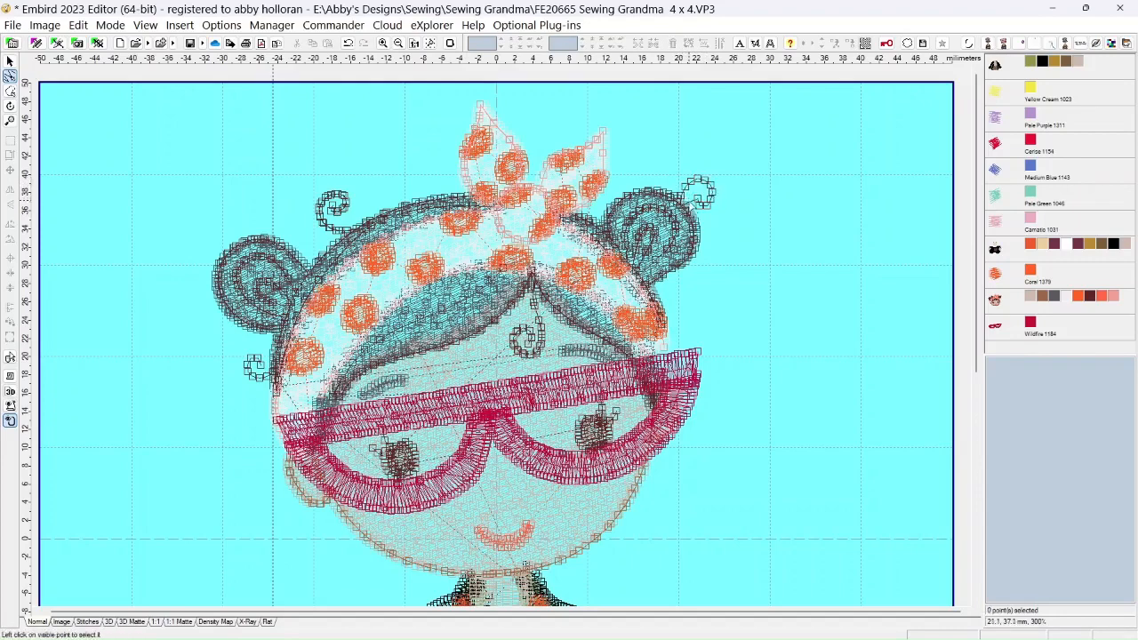
Select all points of the small curl beside the right hair bun and delete them
left_click(701, 203)
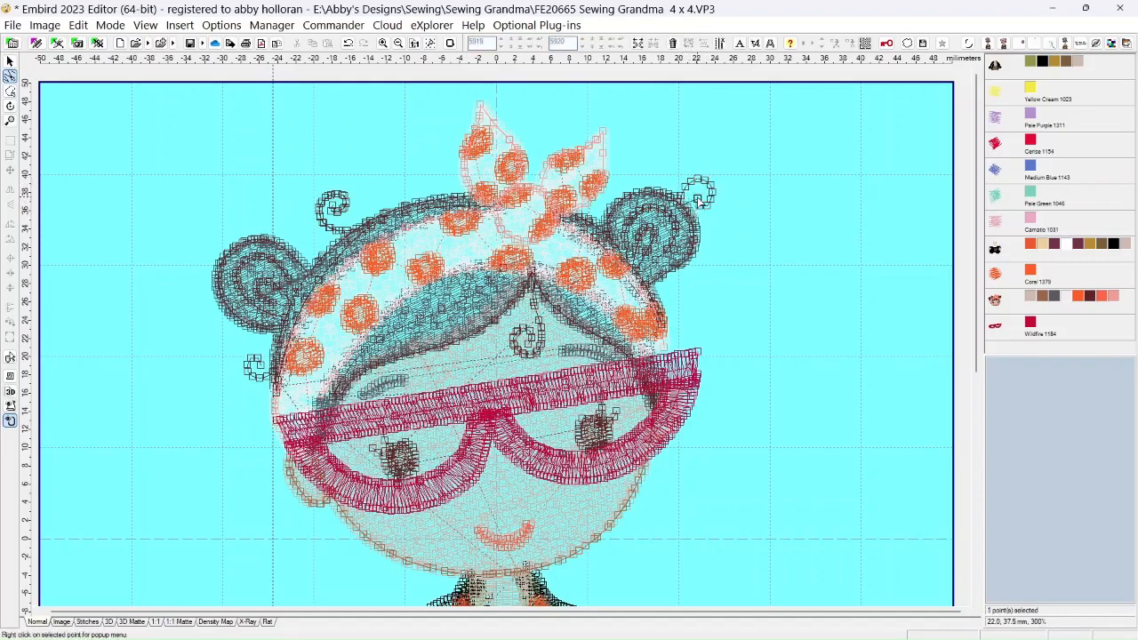
left_click(702, 205)
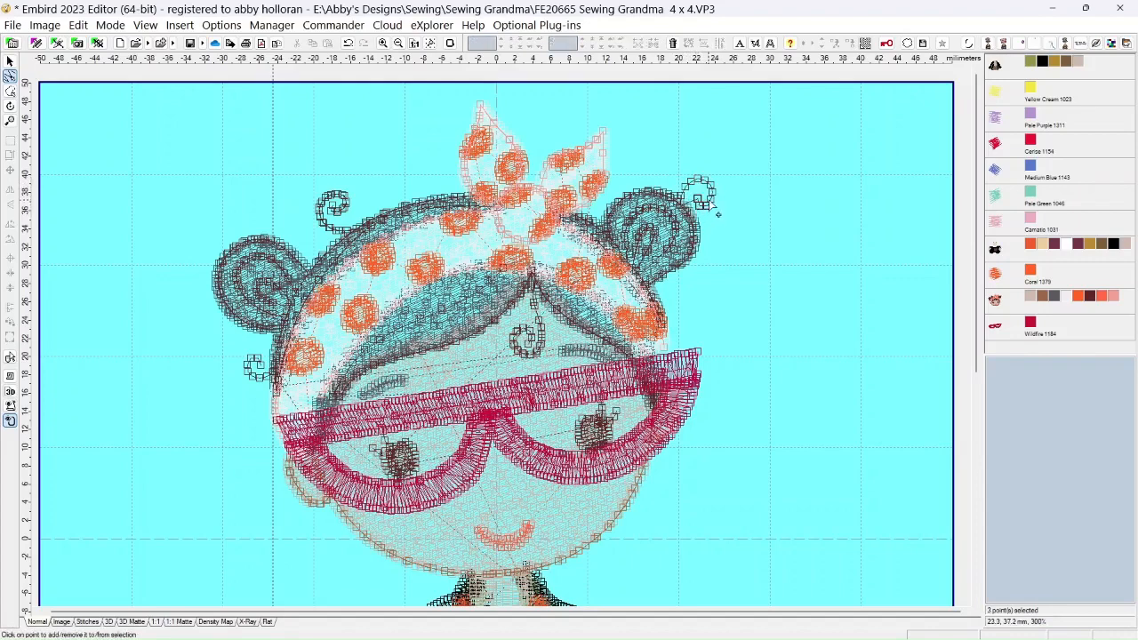
left_click(722, 207)
left_click(707, 187)
left_click(702, 182)
left_click(688, 191)
left_click(692, 184)
left_click(696, 195)
left_click(686, 197)
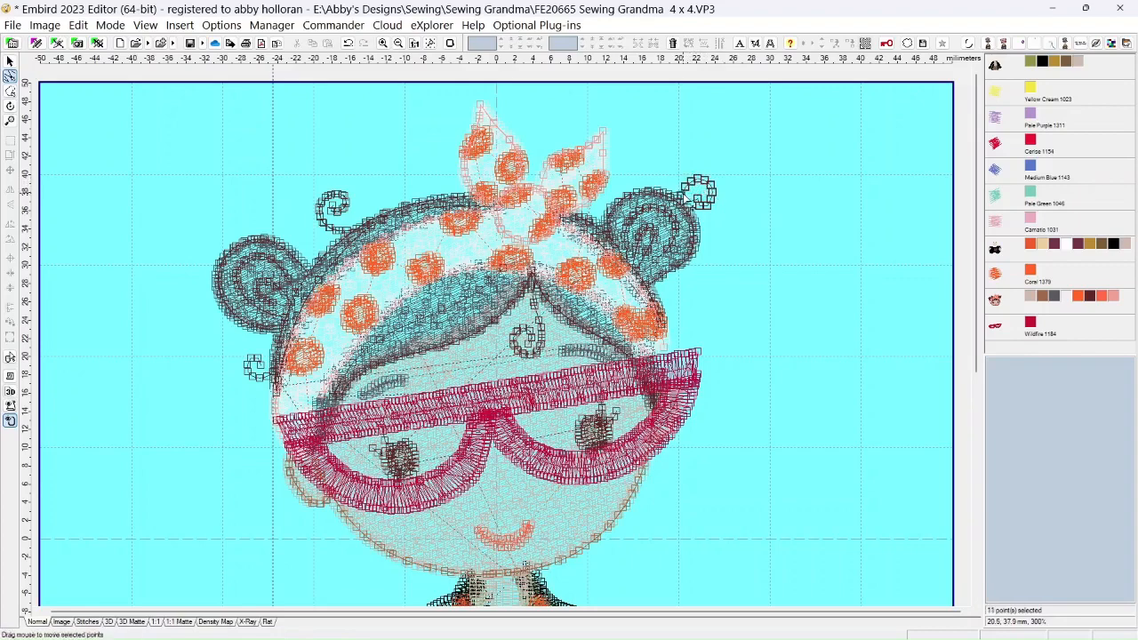
key("Delete")
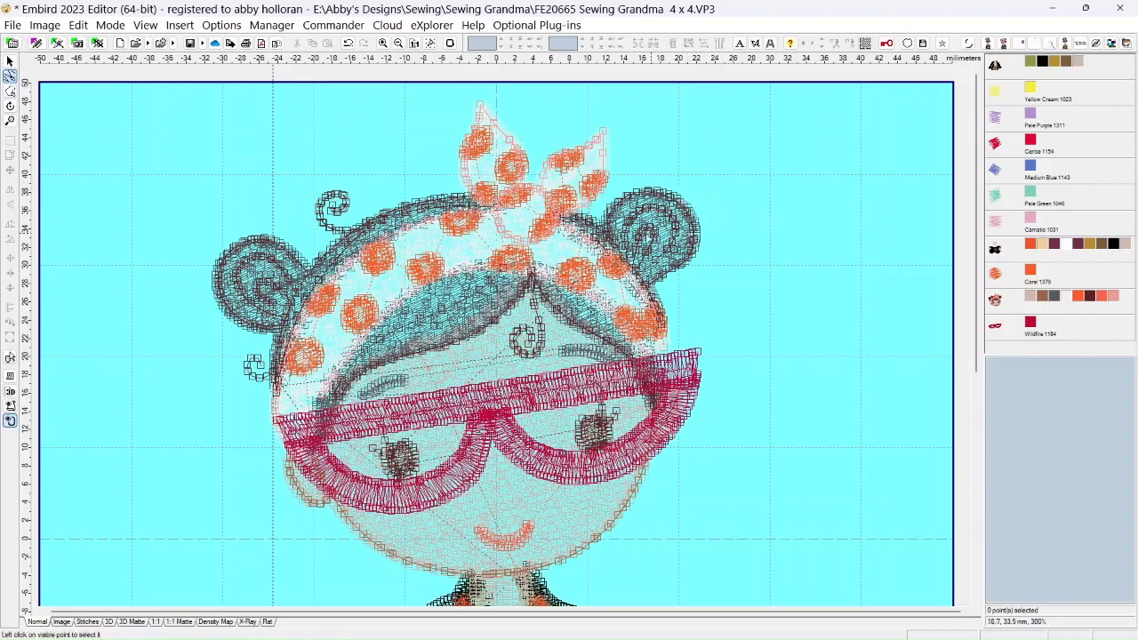
Show the whole design in the 3D Matte view to examine the hair
scroll(371, 374, "down", 3)
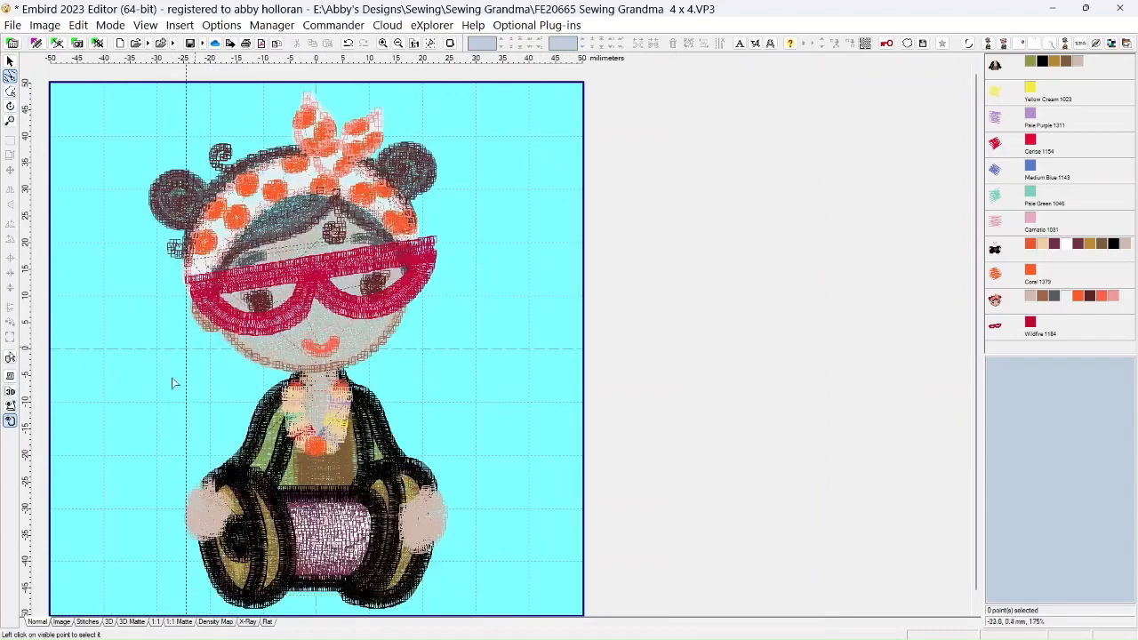
left_click(132, 621)
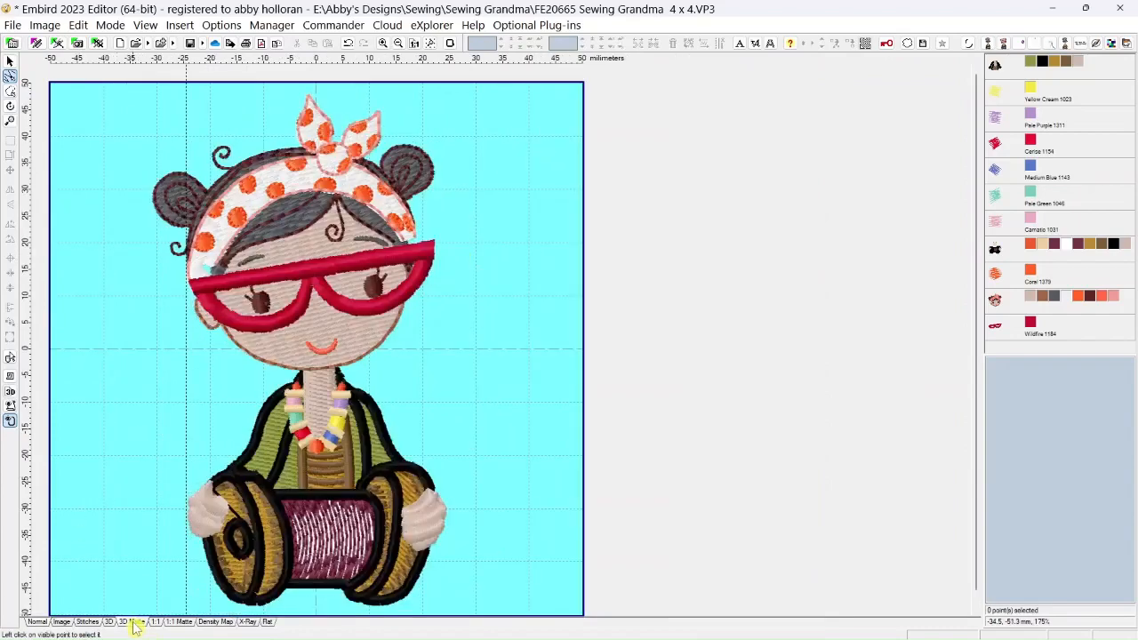
scroll(229, 293, "down", 1)
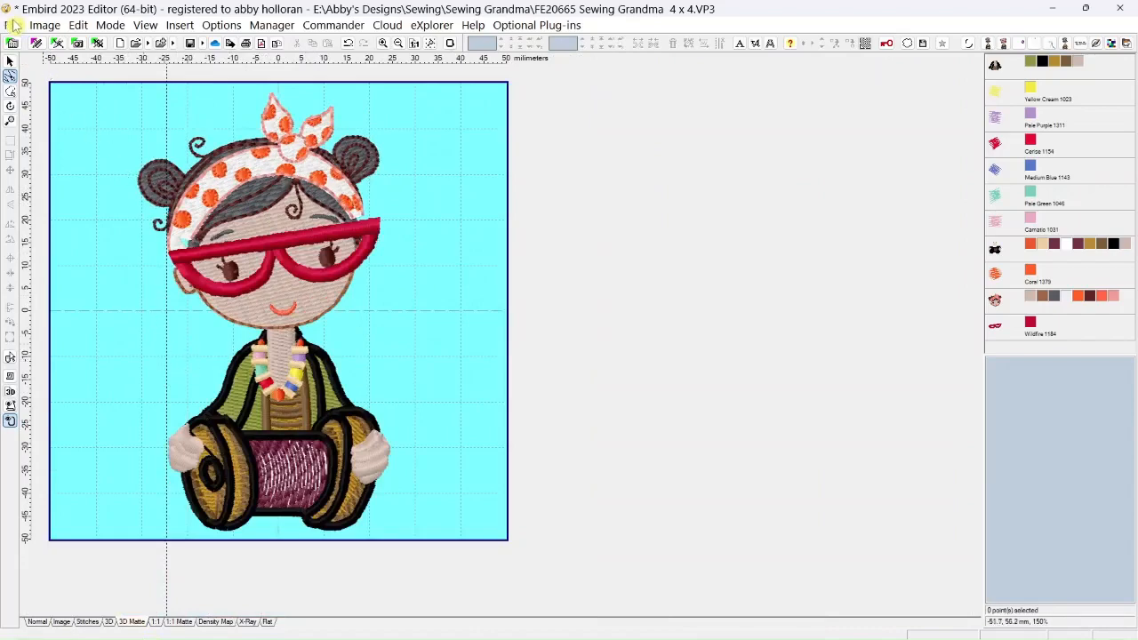
Merge needle.vp3 from the Sewing\Notions folder into the design
left_click(13, 27)
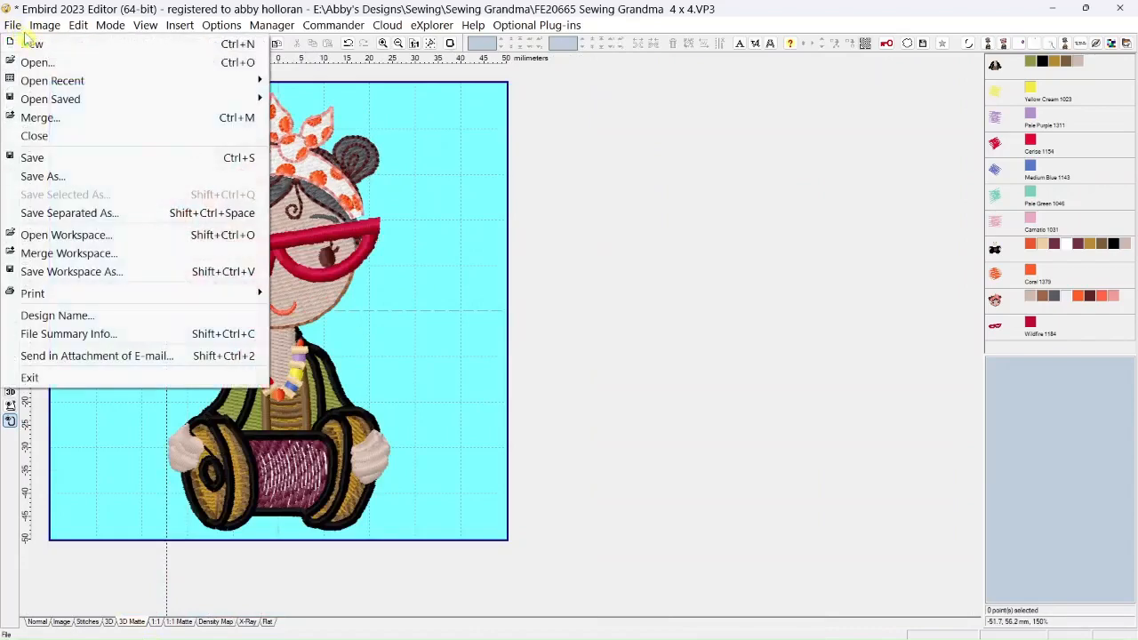
left_click(30, 121)
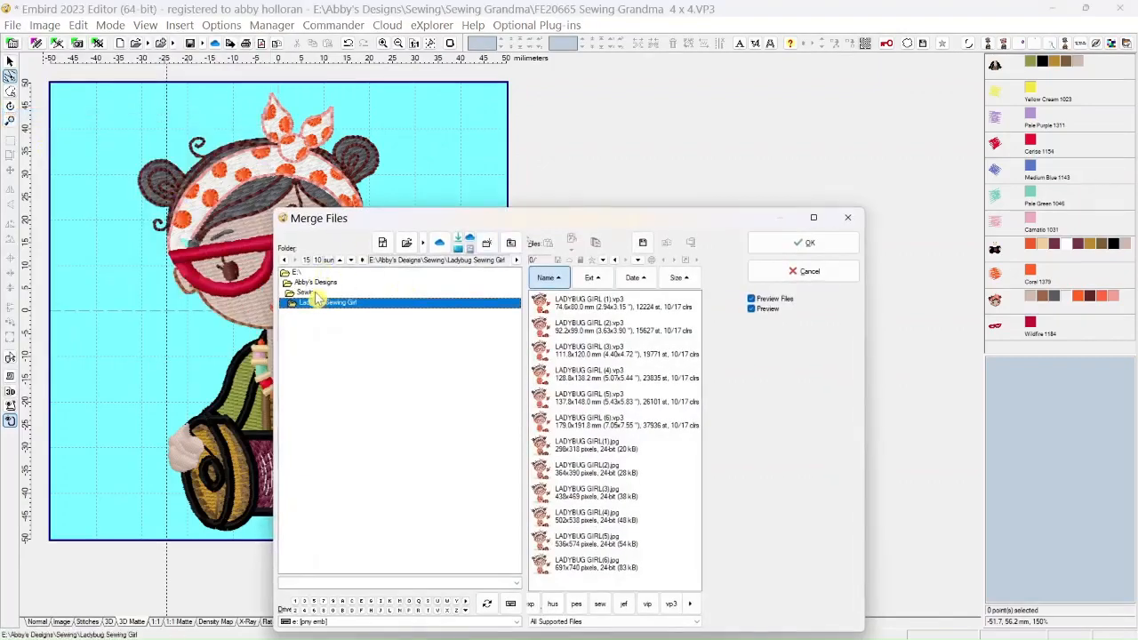
left_click(309, 293)
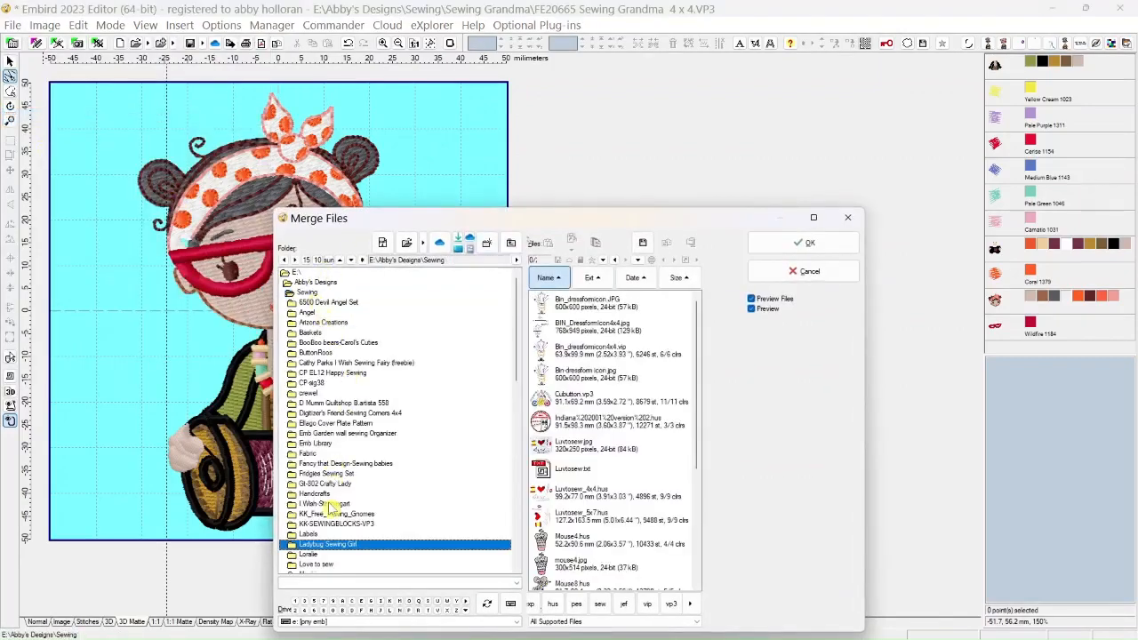
scroll(329, 504, "down", 6)
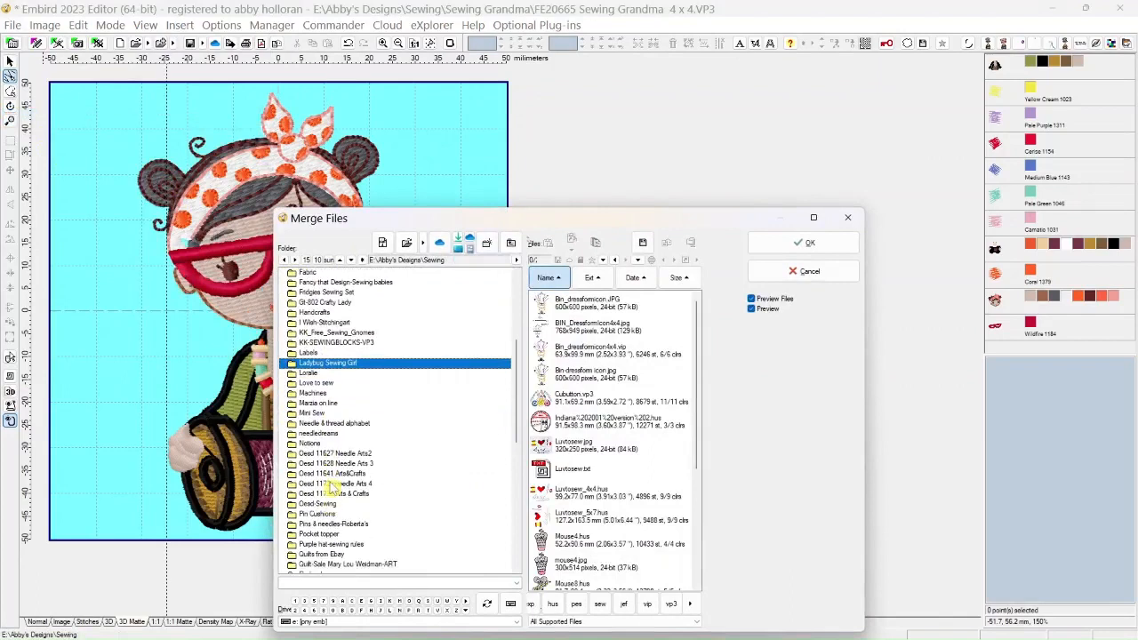
double_click(311, 445)
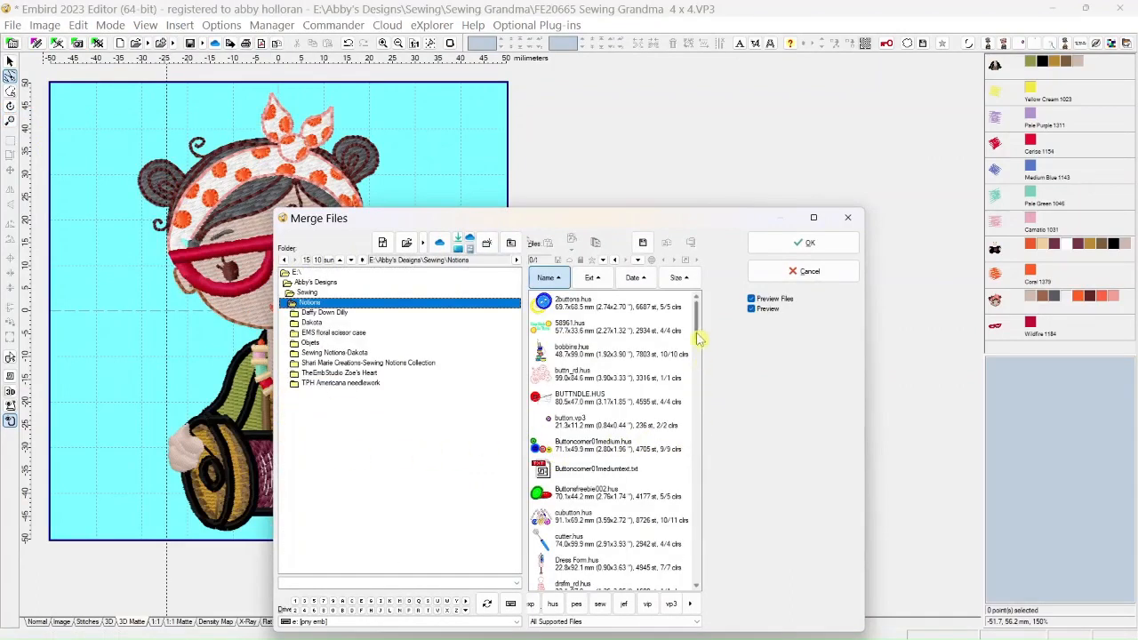
left_click_drag(698, 329, 691, 452)
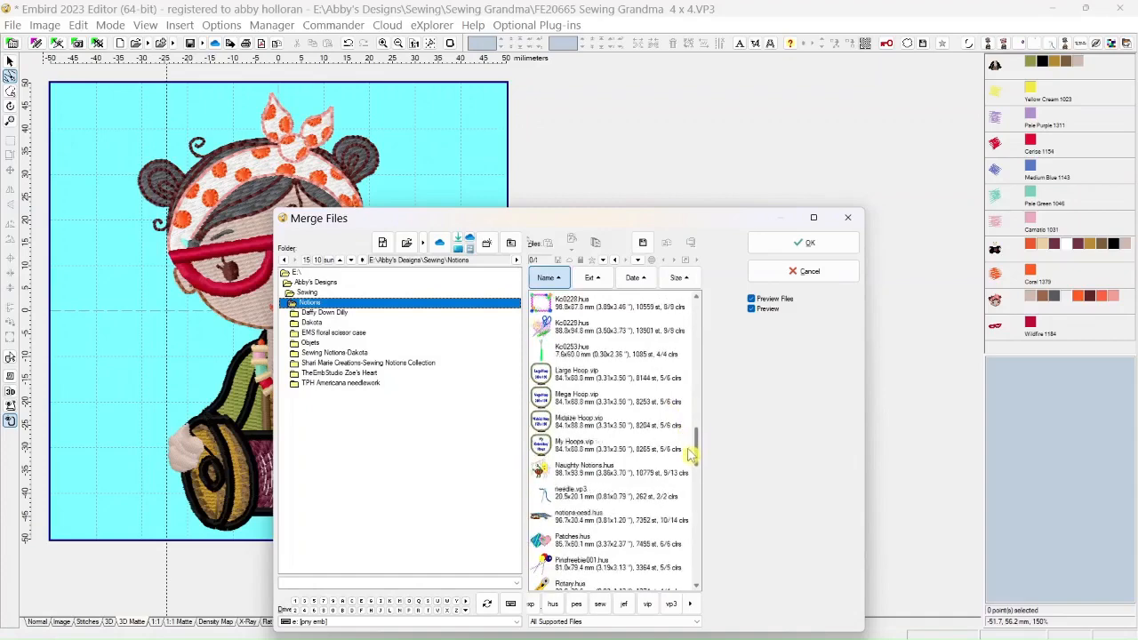
left_click(587, 496)
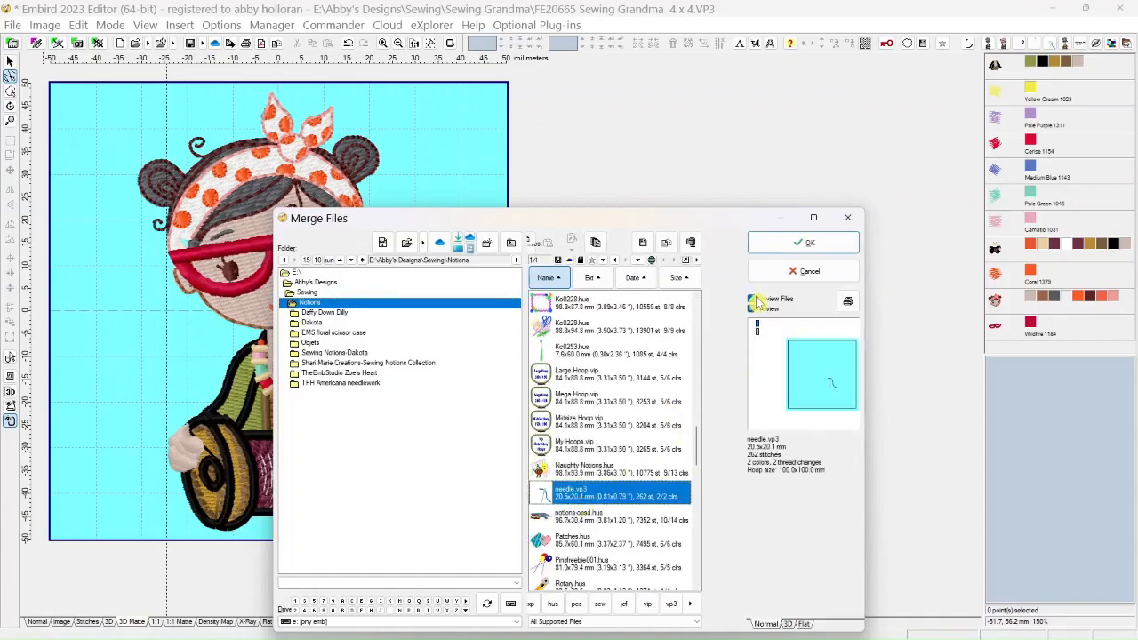
left_click(786, 250)
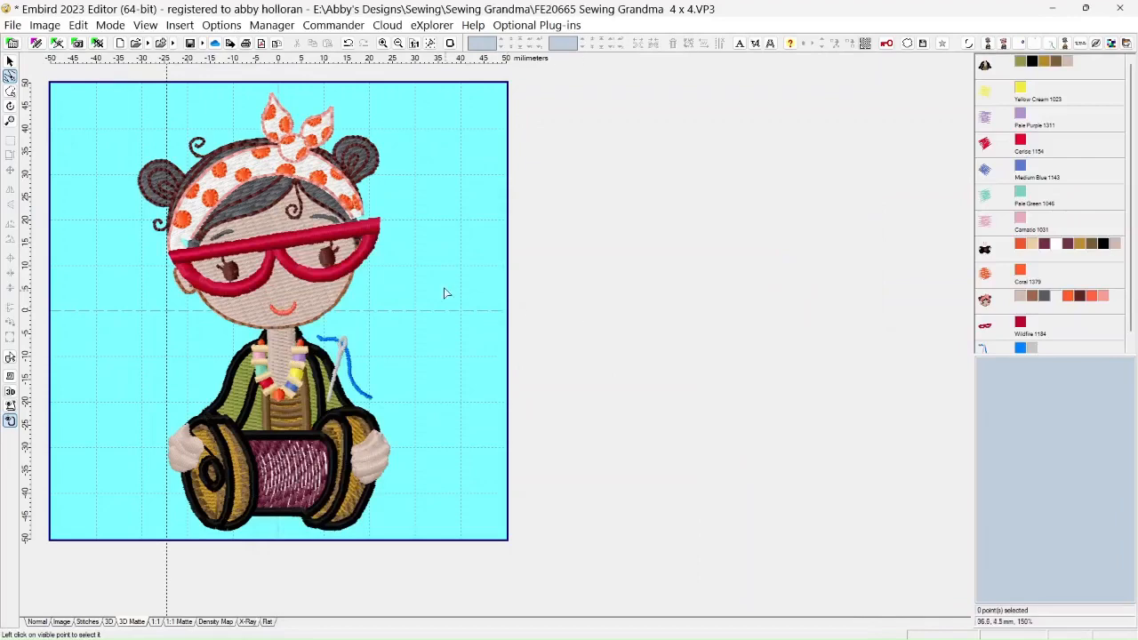
Merge button.vp3 from the Notions folder into the design
left_click(12, 25)
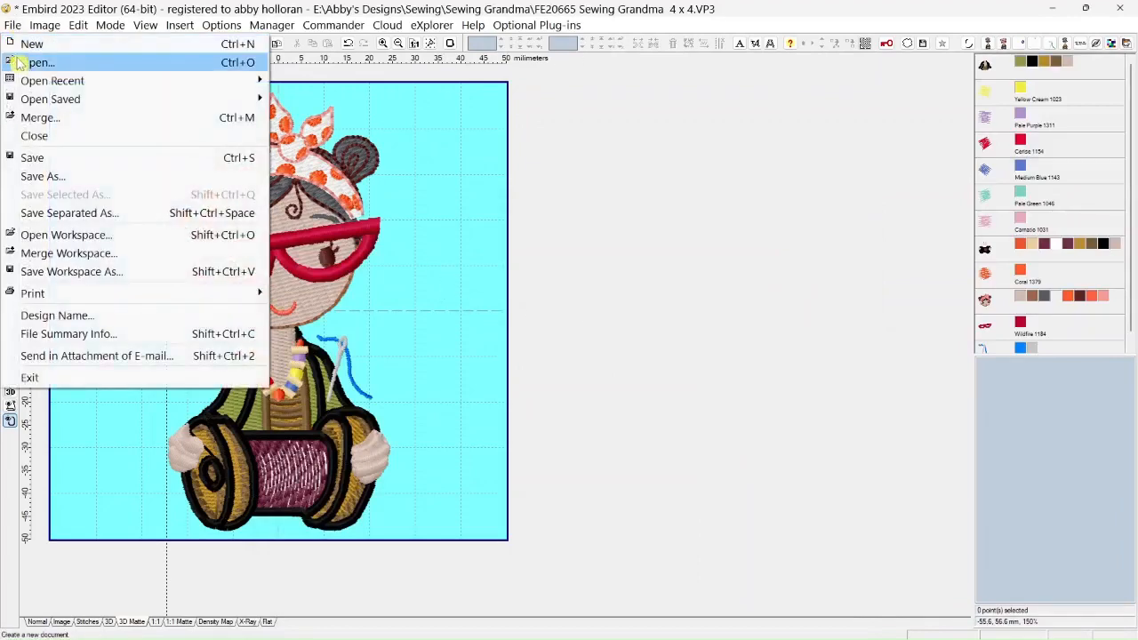
left_click(30, 117)
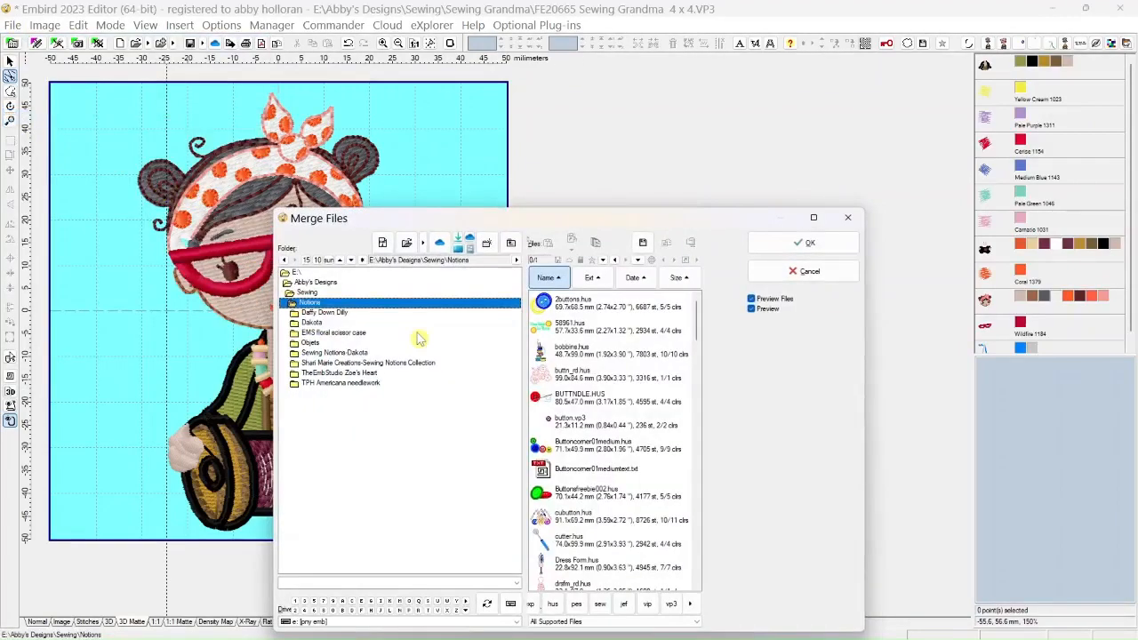
left_click(567, 427)
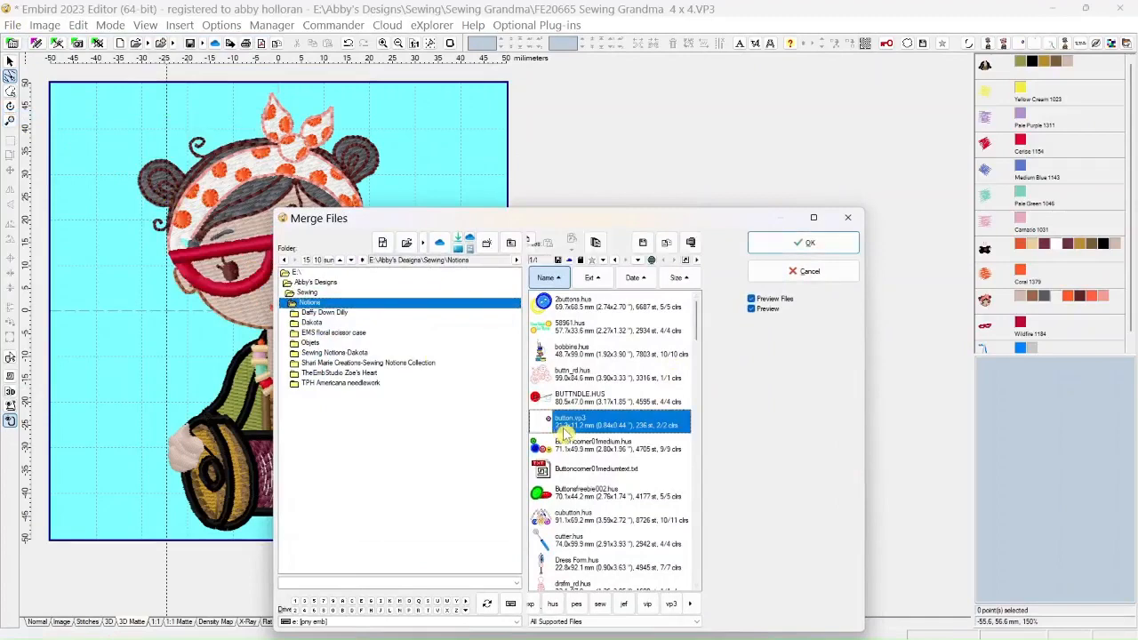
left_click(802, 244)
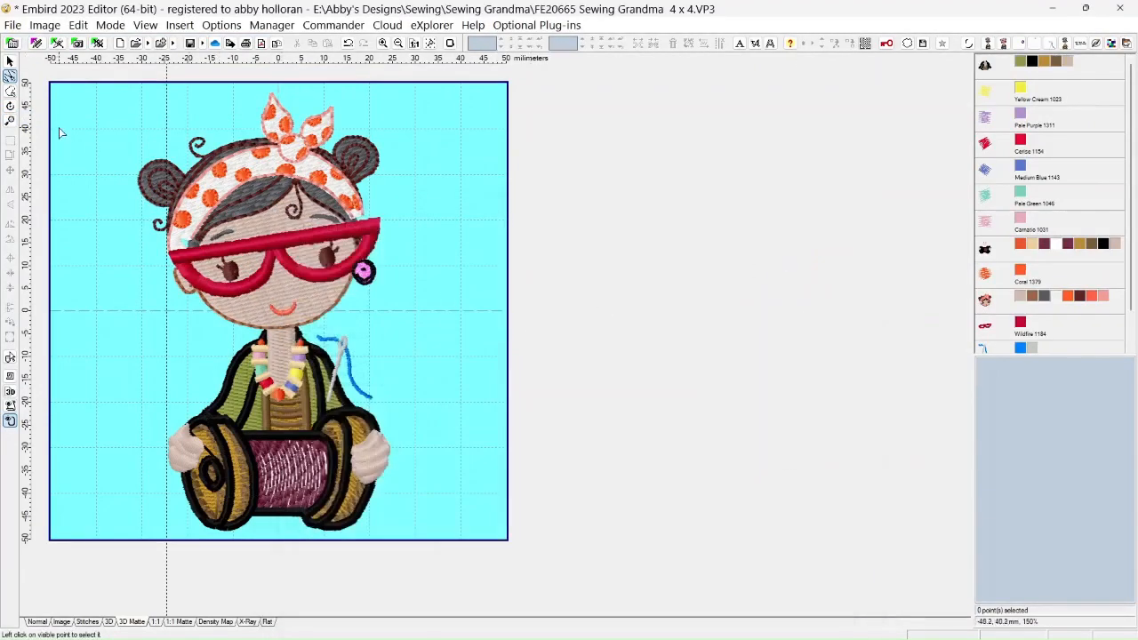
Merge Heartofembroidery.vp3 from the Notions folder into the design
left_click(12, 24)
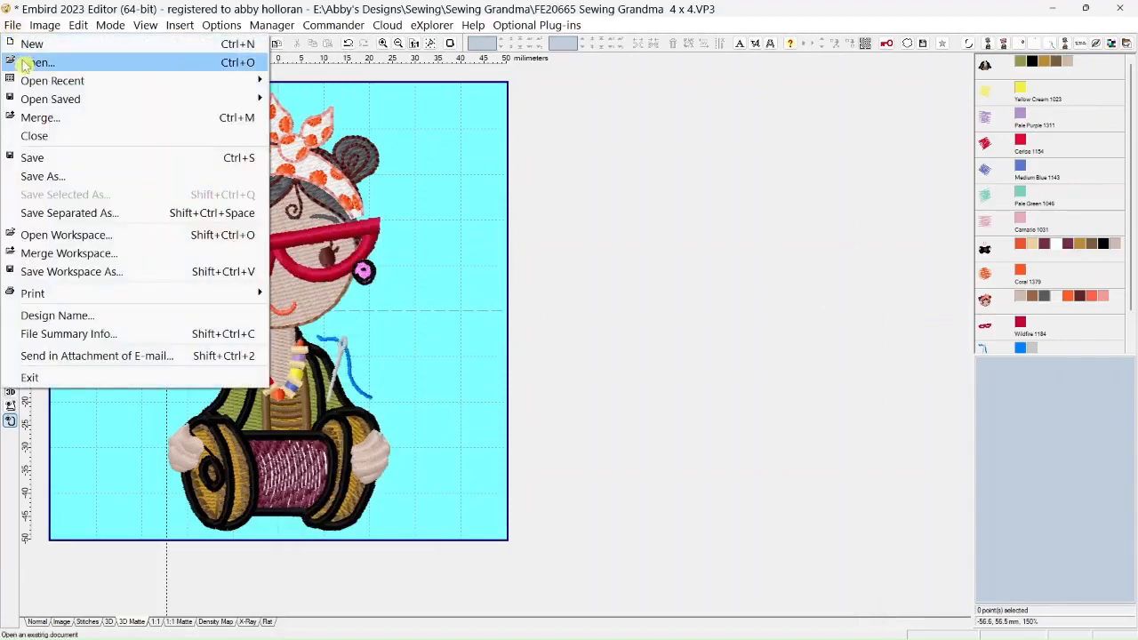
left_click(29, 119)
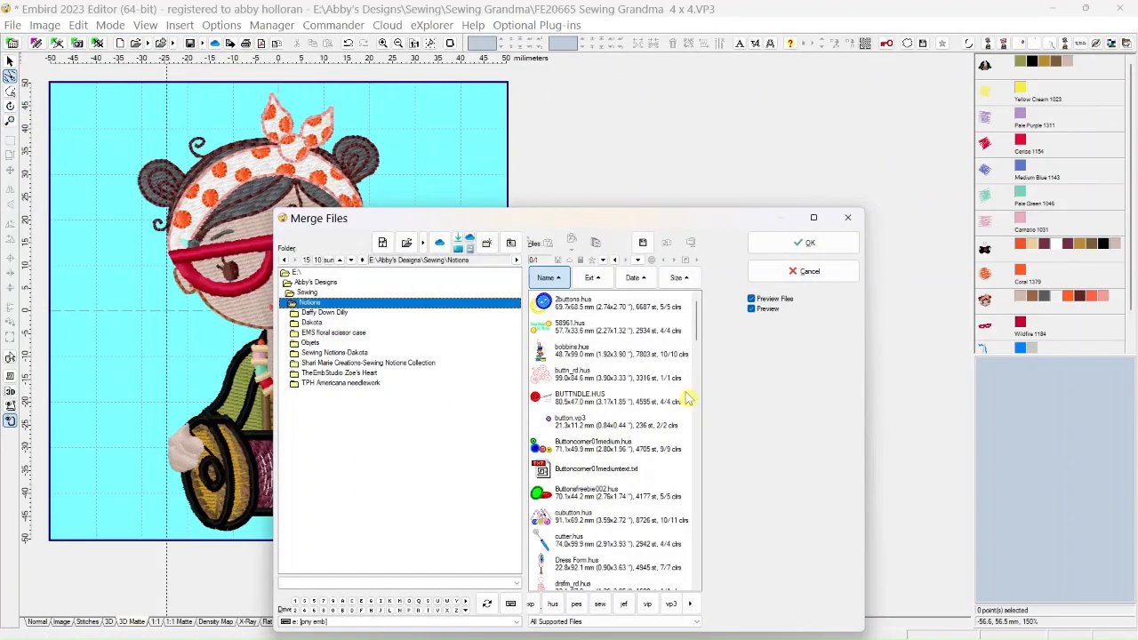
left_click_drag(699, 324, 700, 356)
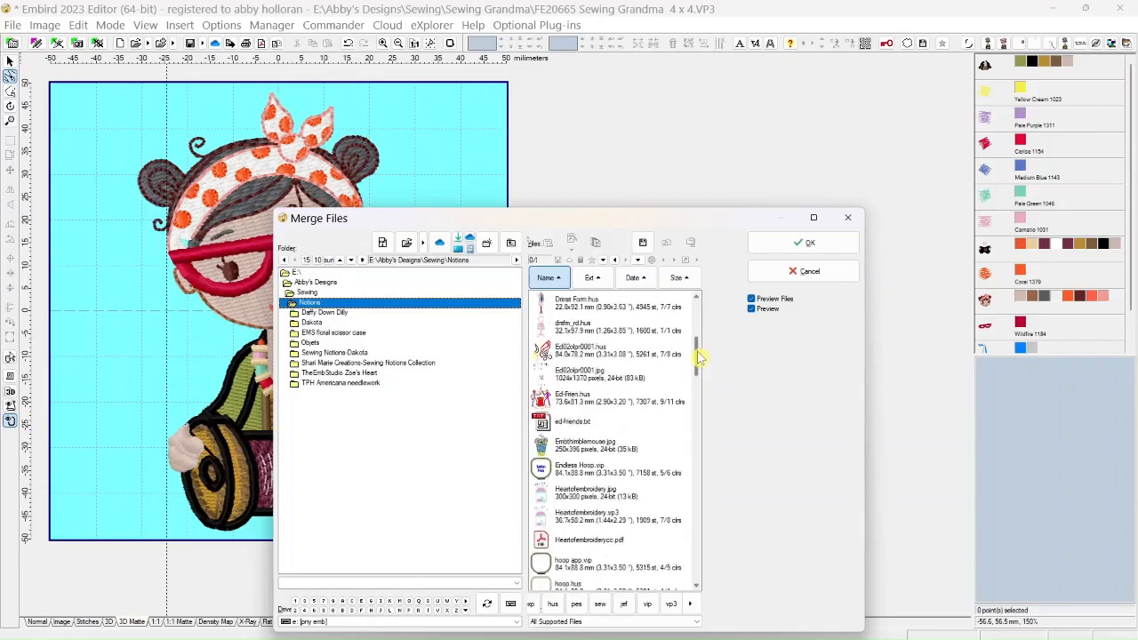
left_click(592, 520)
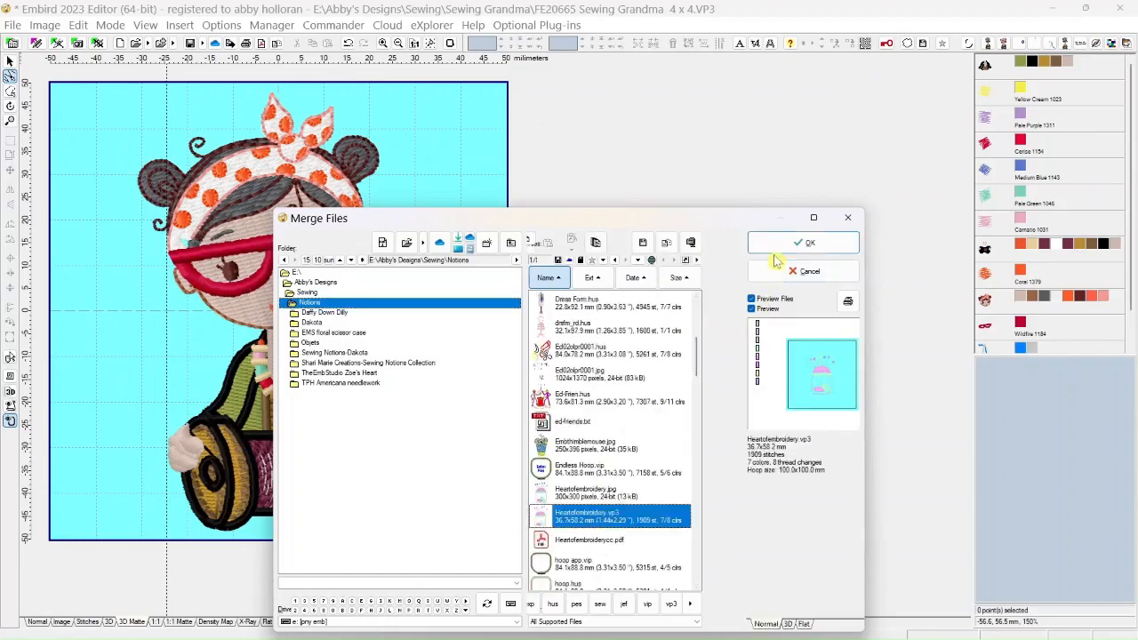
left_click(797, 242)
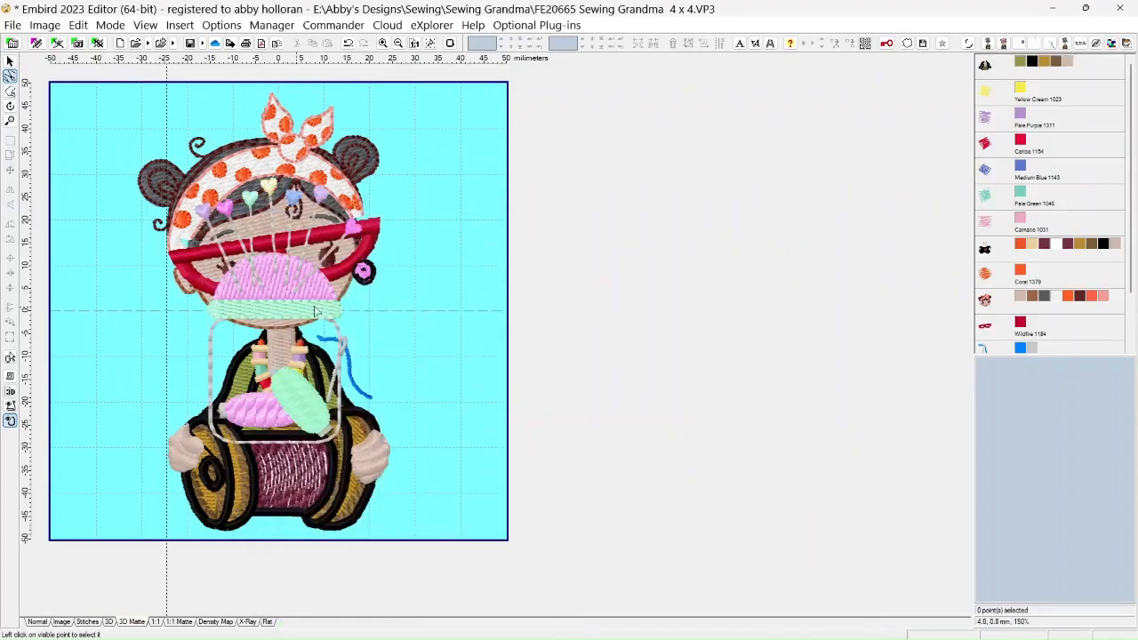
Move the merged pincushion jar clear of the face, to the right of the figure, and hide its first two thread colours
left_click_drag(1132, 183, 1128, 265)
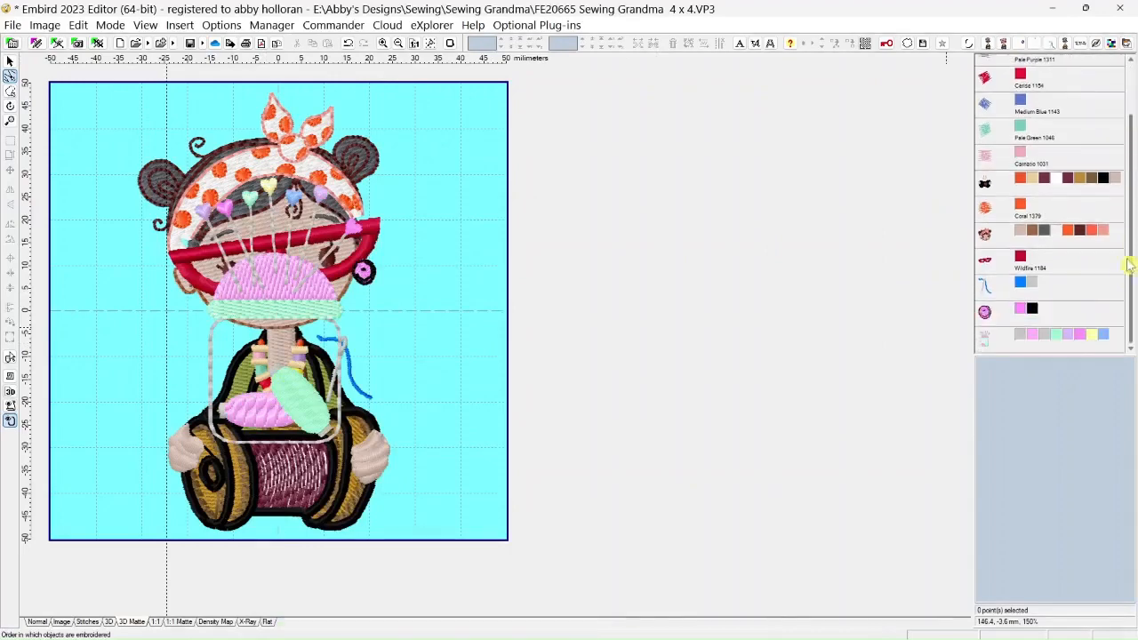
left_click(990, 351)
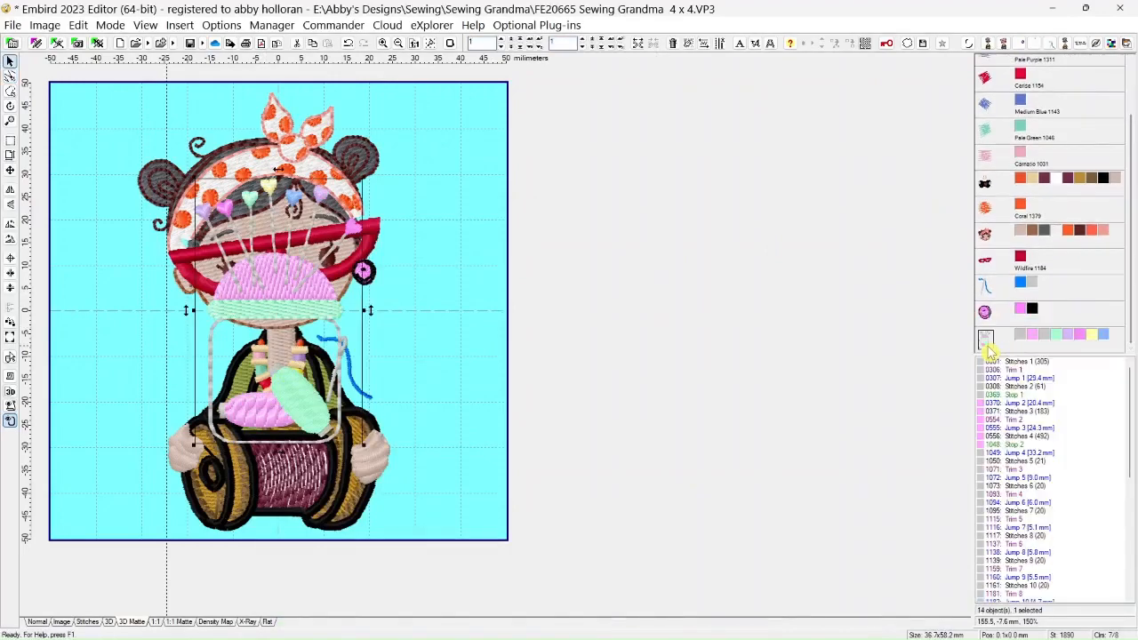
left_click_drag(311, 302, 509, 302)
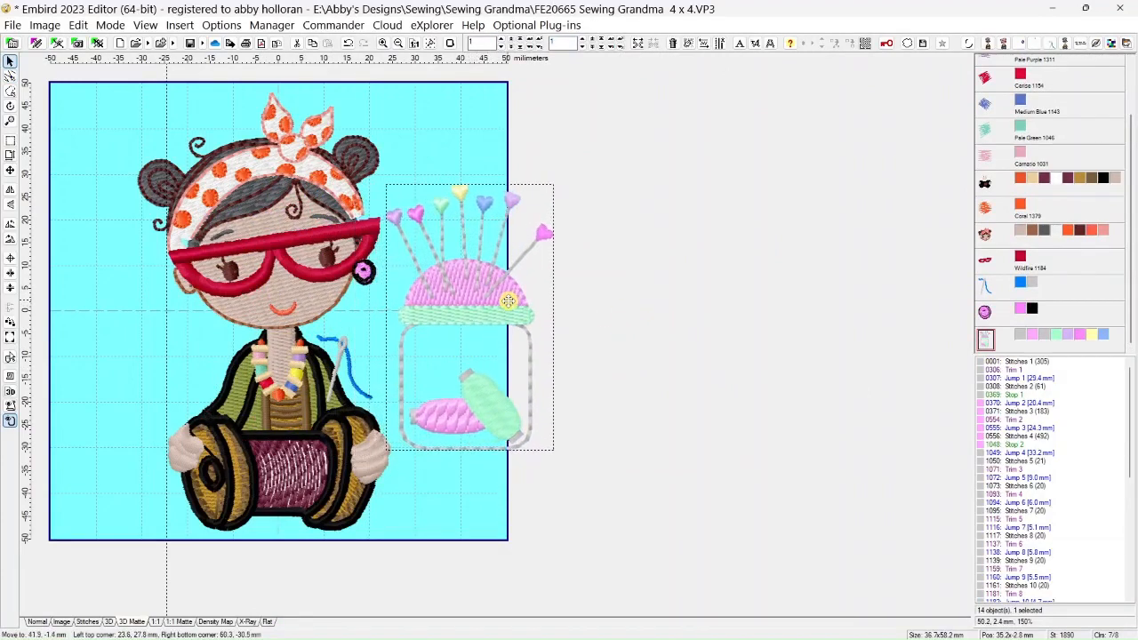
left_click(1020, 336)
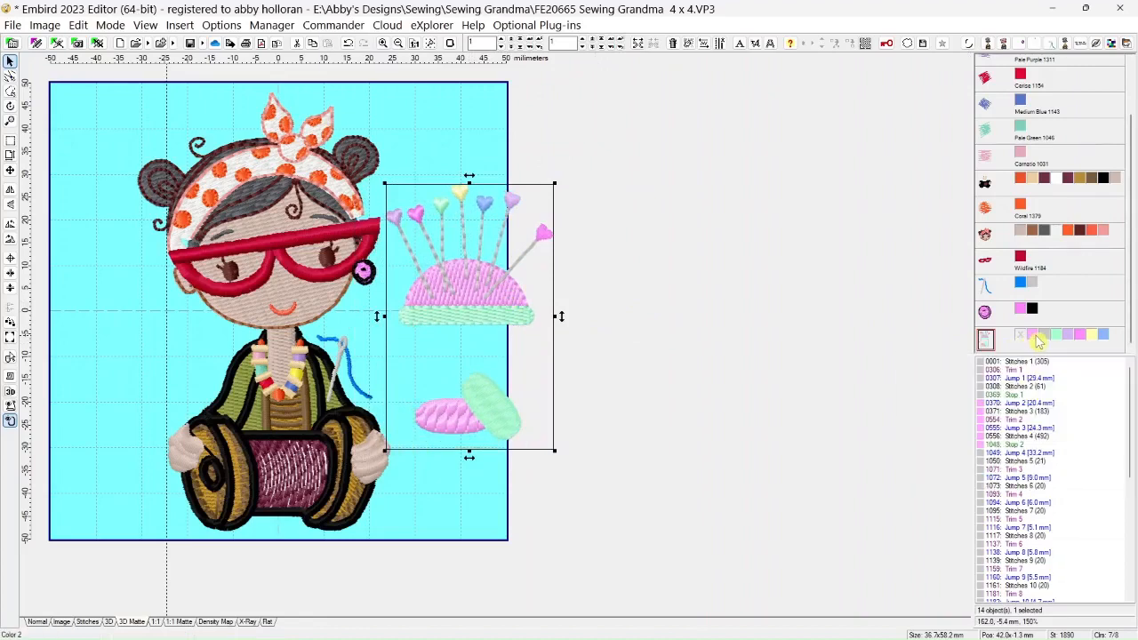
left_click(1034, 335)
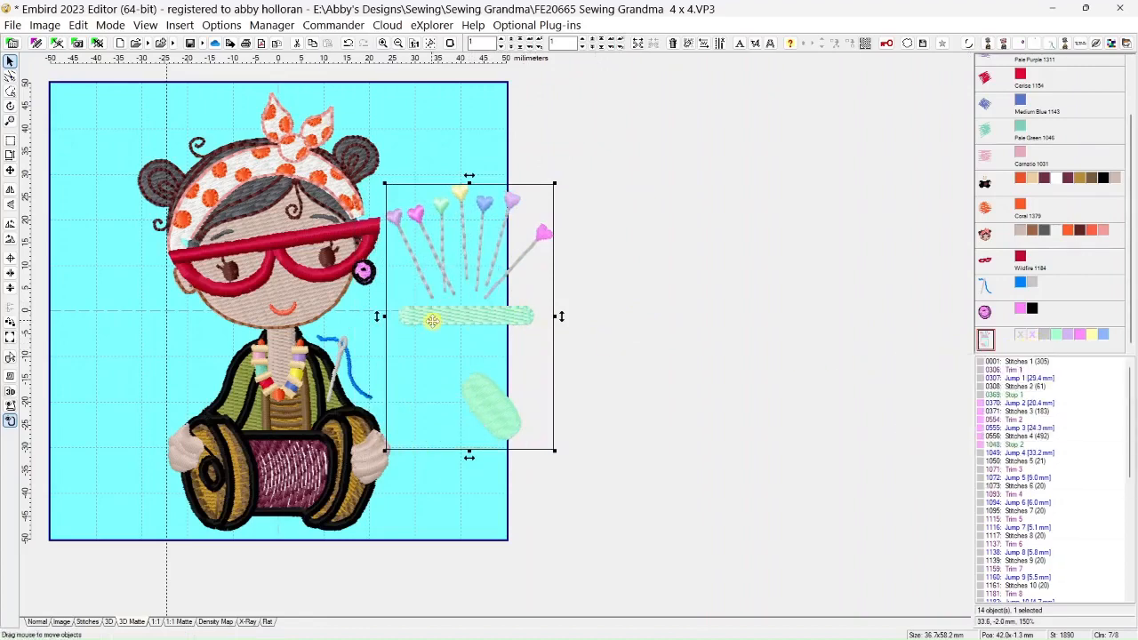
Separate the leftmost heart-headed pin from the pincushion with a freehand outline, and delete the rest of the pincushion jar
left_click(10, 92)
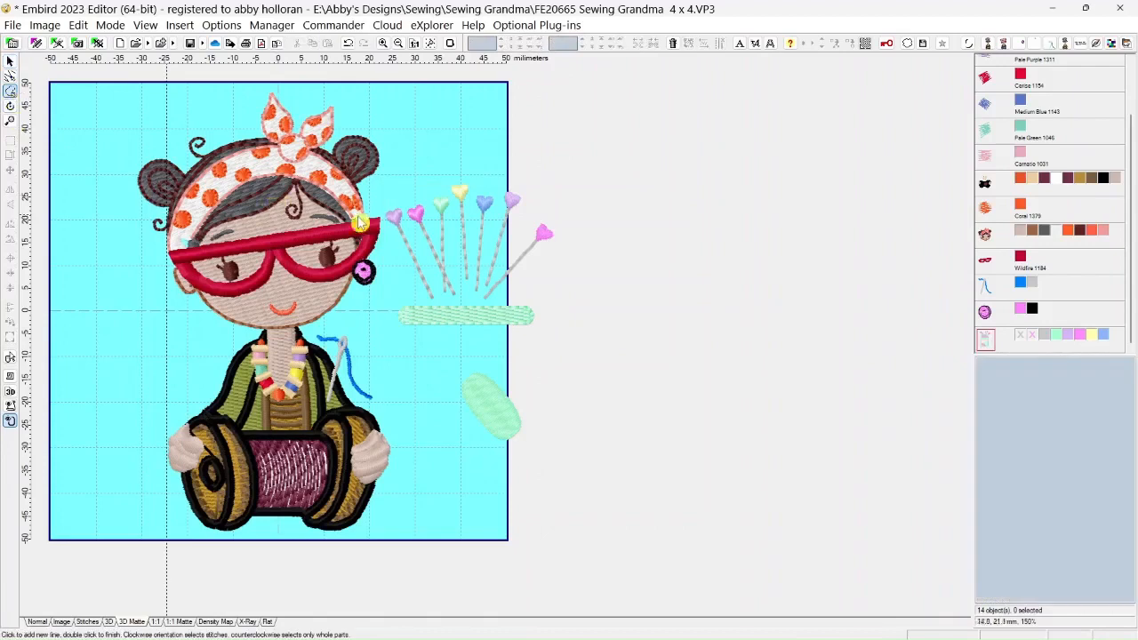
left_click(407, 230)
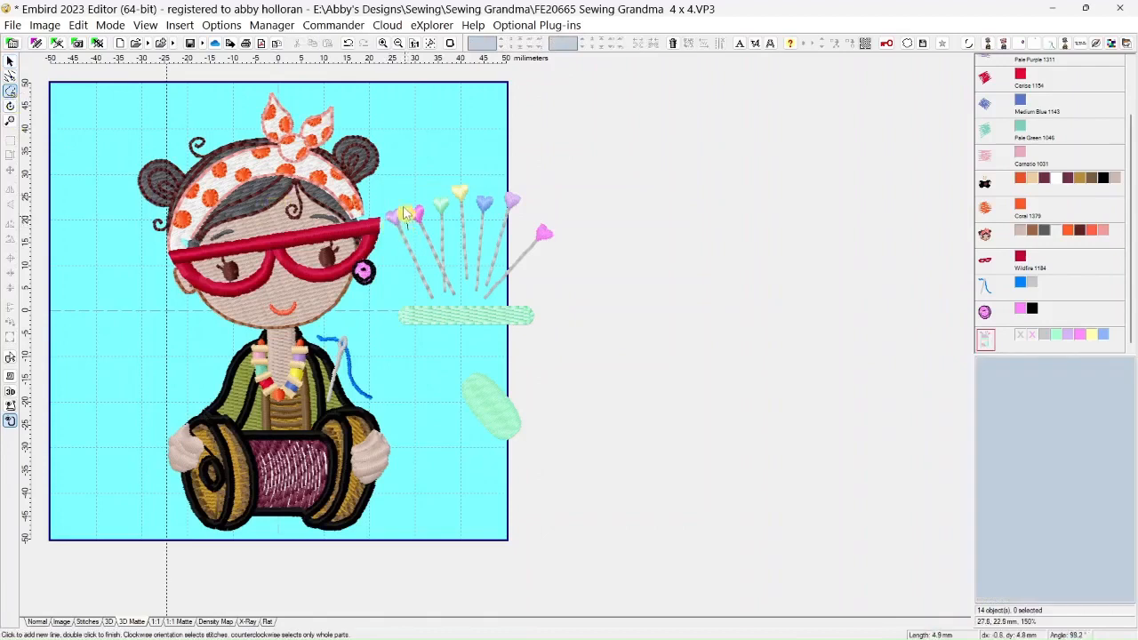
left_click(400, 195)
left_click(384, 207)
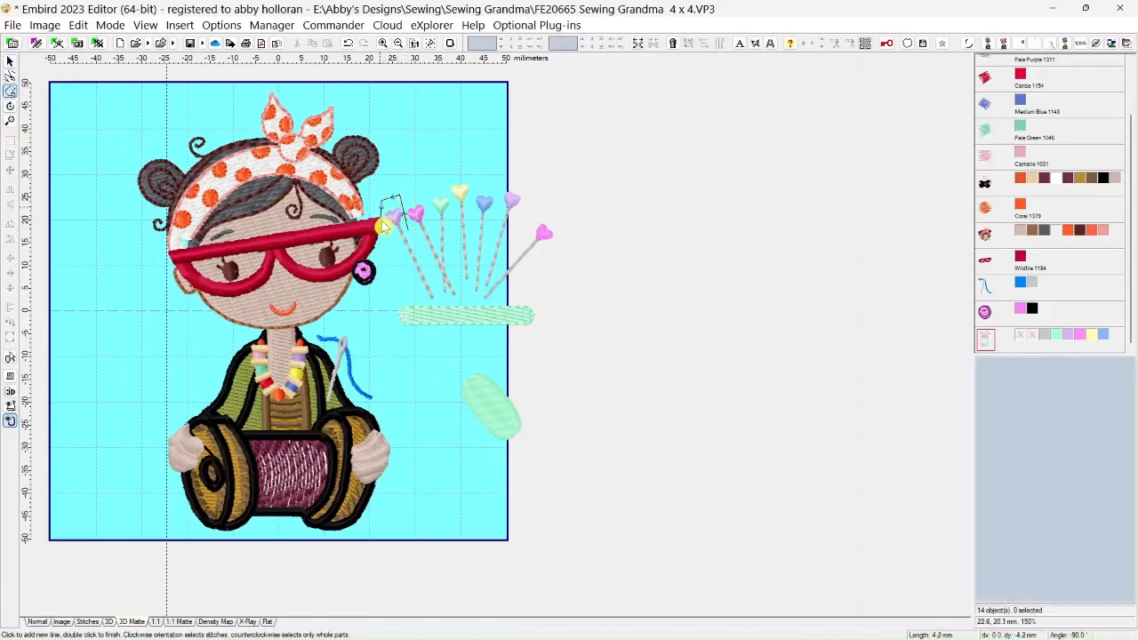
left_click(383, 232)
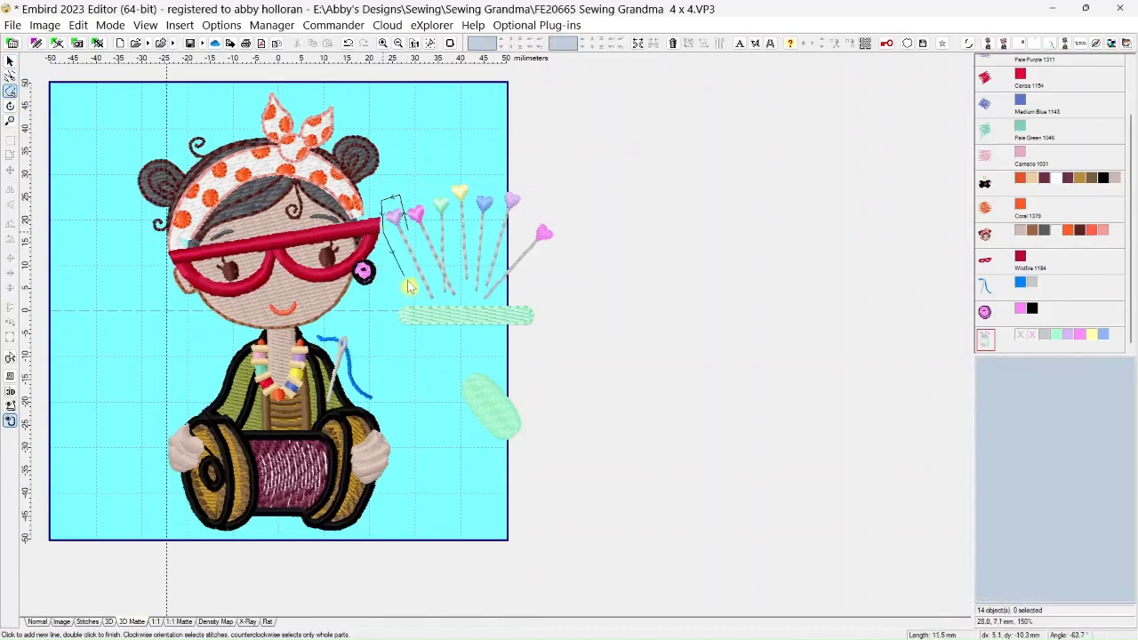
left_click(423, 302)
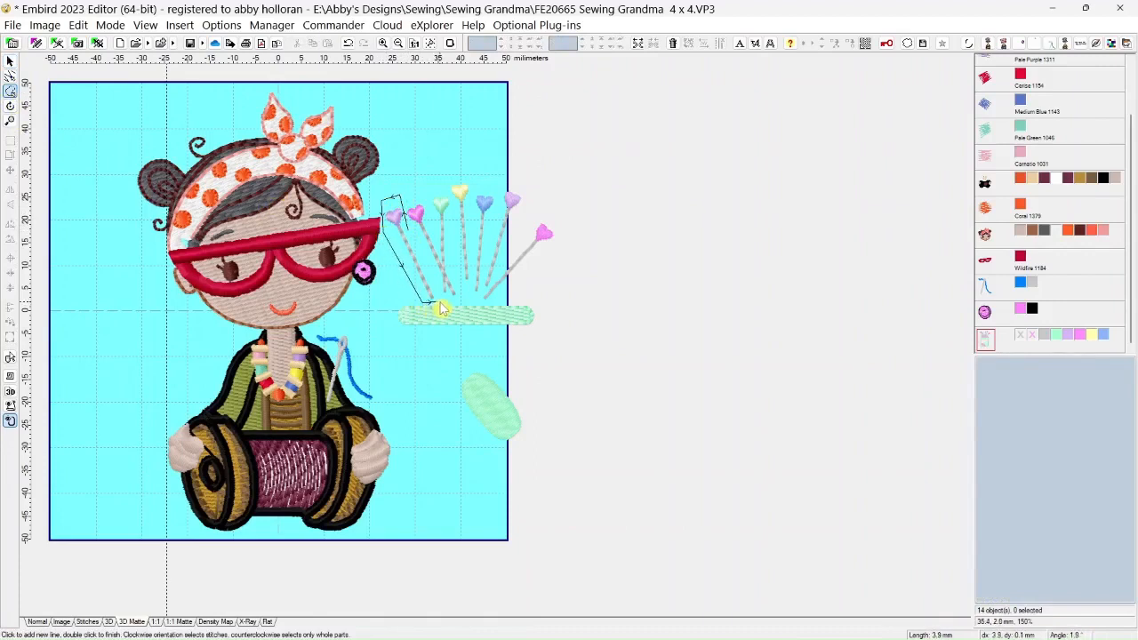
left_click(438, 302)
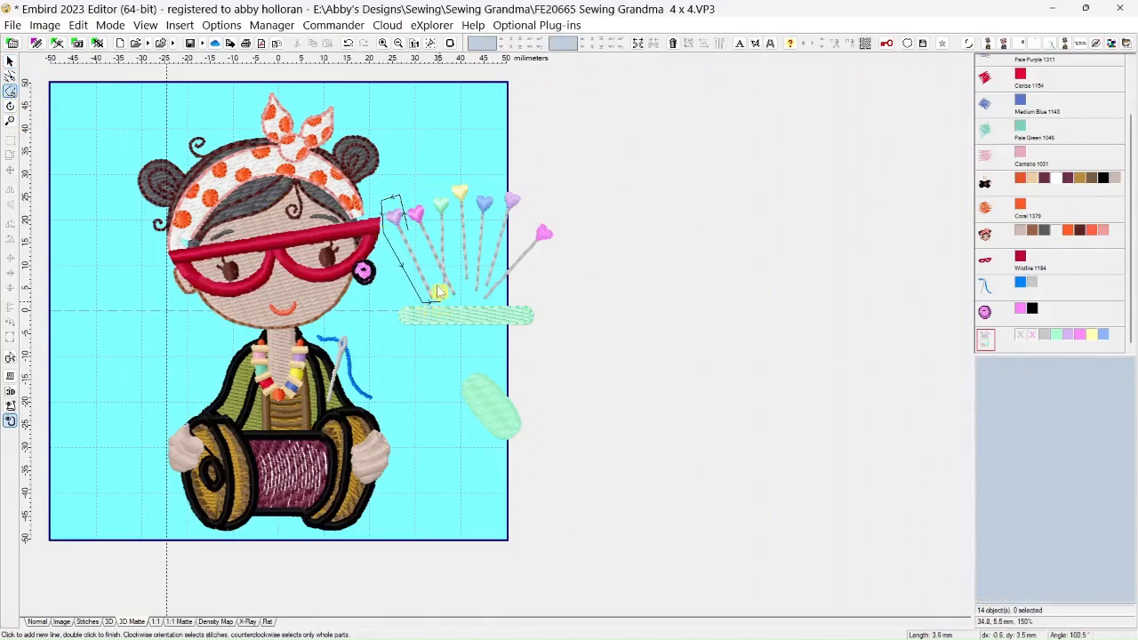
double_click(409, 233)
left_click(637, 42)
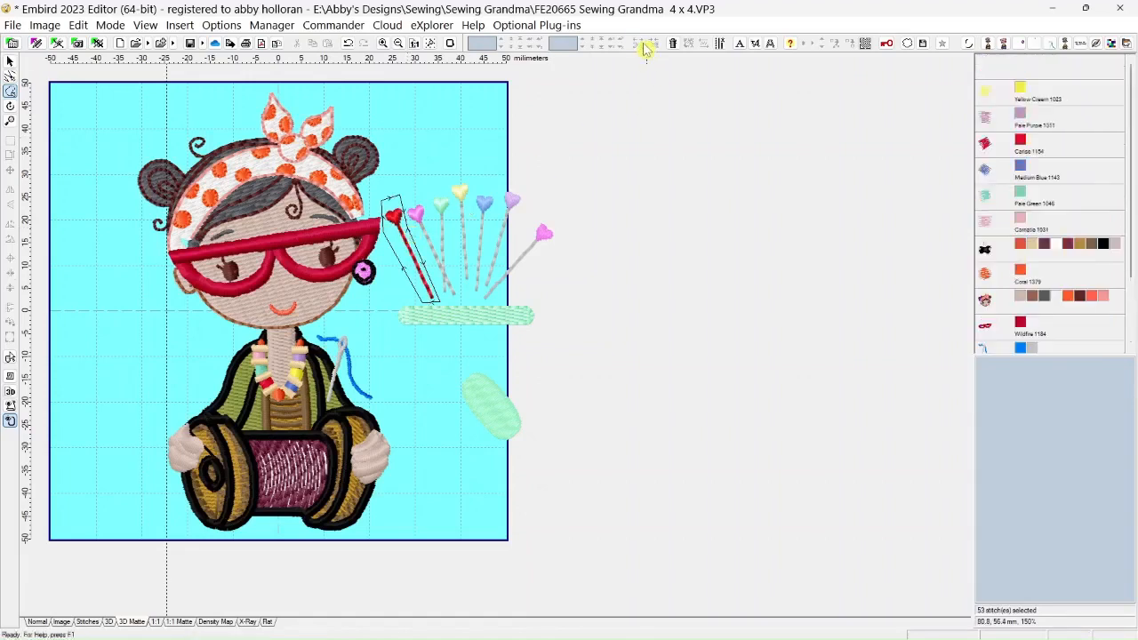
left_click(985, 322)
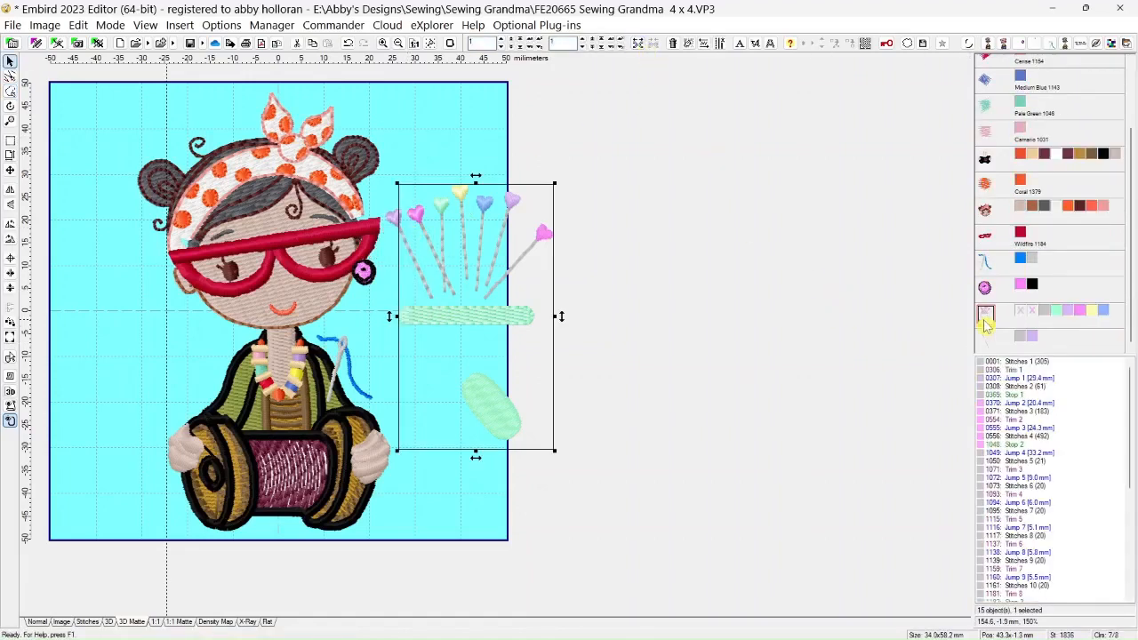
key("Delete")
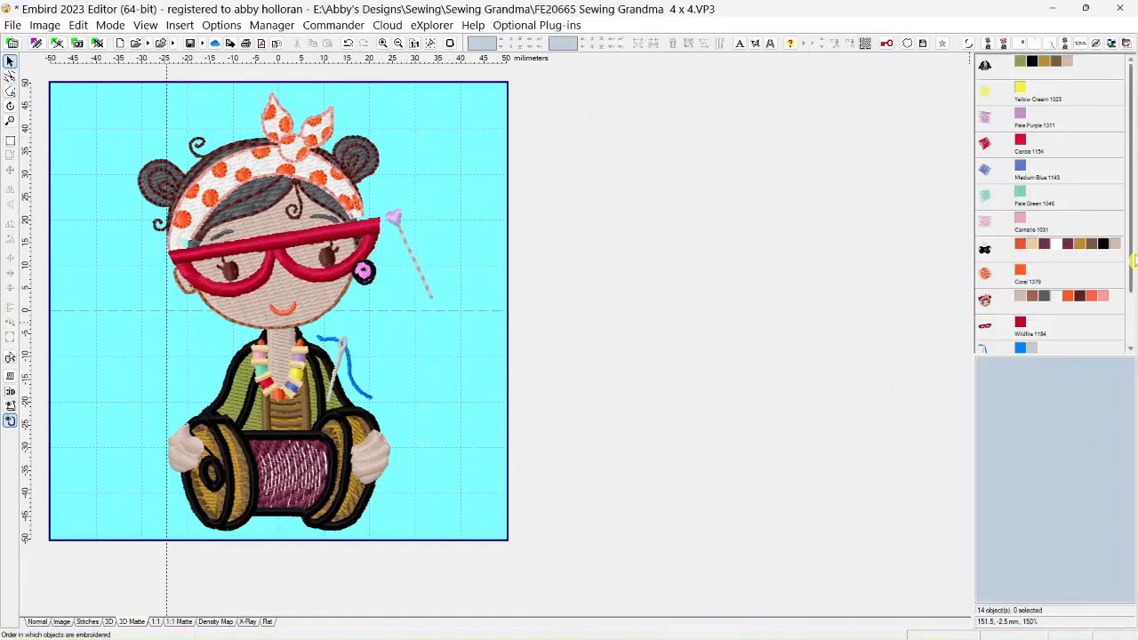
Move the heart-headed pin onto the right hair bun and rotate it slightly clockwise to stand more upright
scroll(1134, 258, "down", 3)
left_click(991, 346)
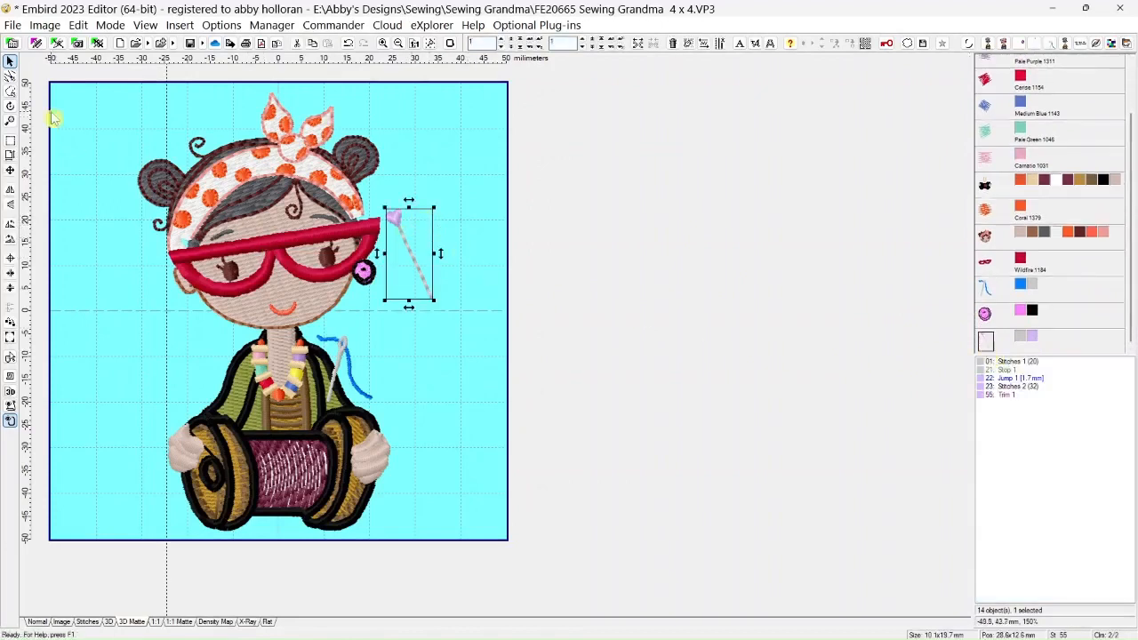
left_click(9, 105)
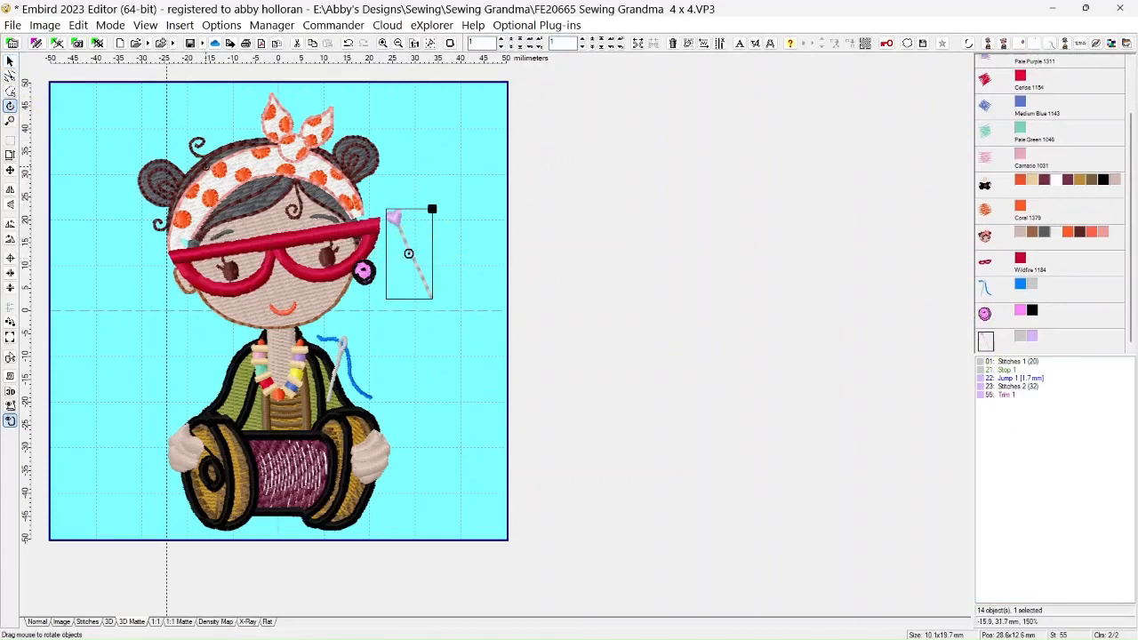
left_click(9, 60)
left_click_drag(423, 268, 371, 171)
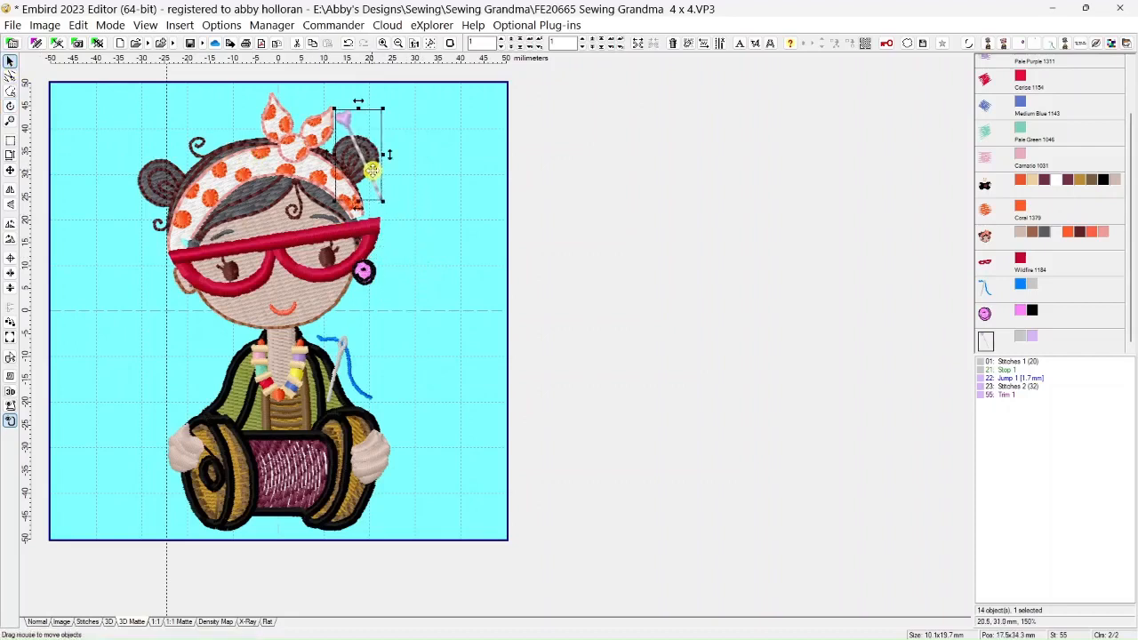
left_click(9, 104)
left_click_drag(380, 110, 388, 110)
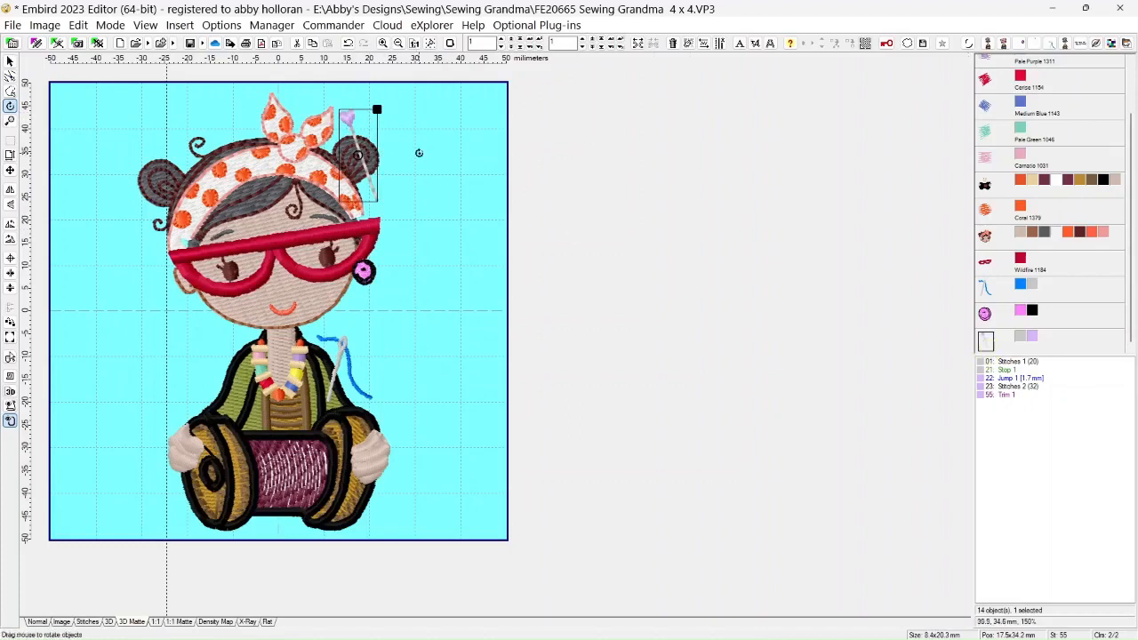
Duplicate the heart-headed pin, place the copy above the left hair bun and rotate it to lean the opposite way
left_click(328, 51)
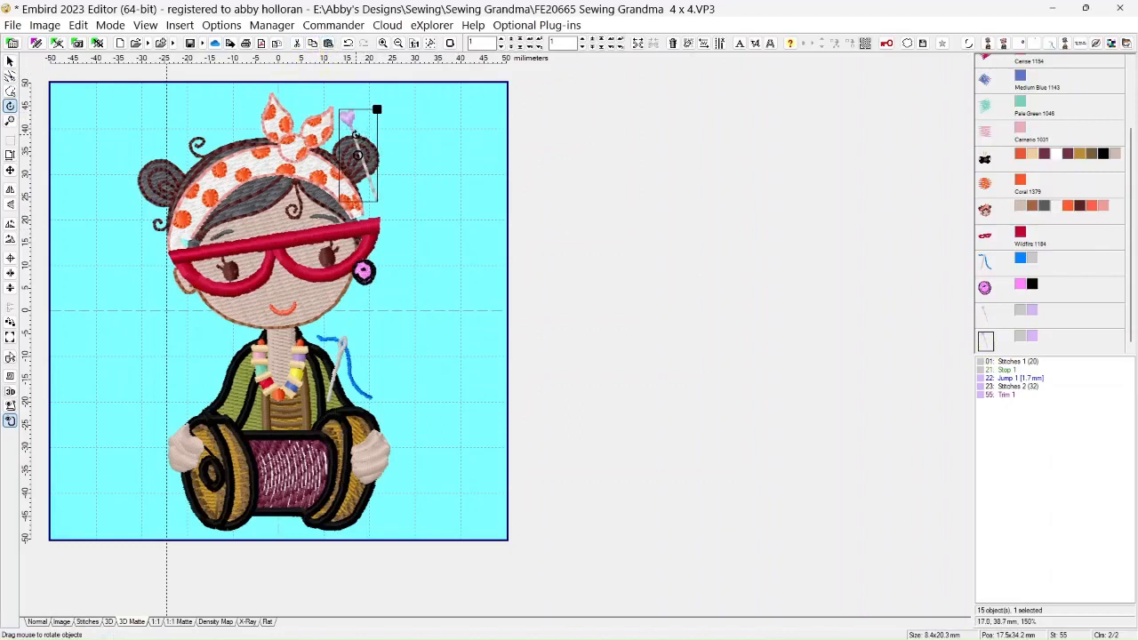
left_click(10, 60)
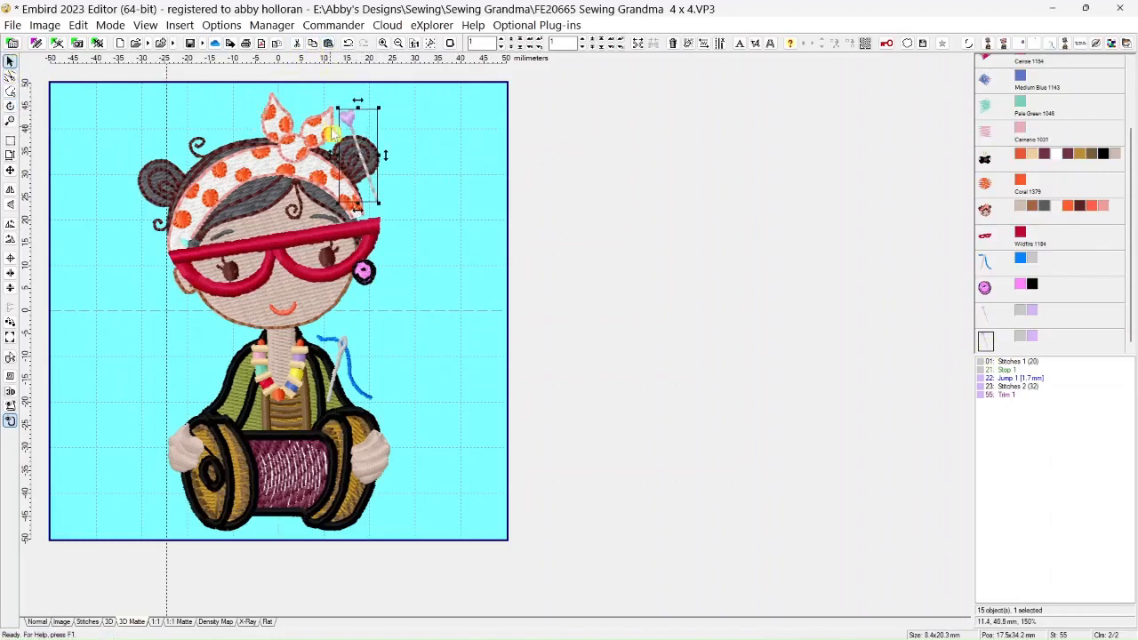
left_click_drag(360, 141, 161, 129)
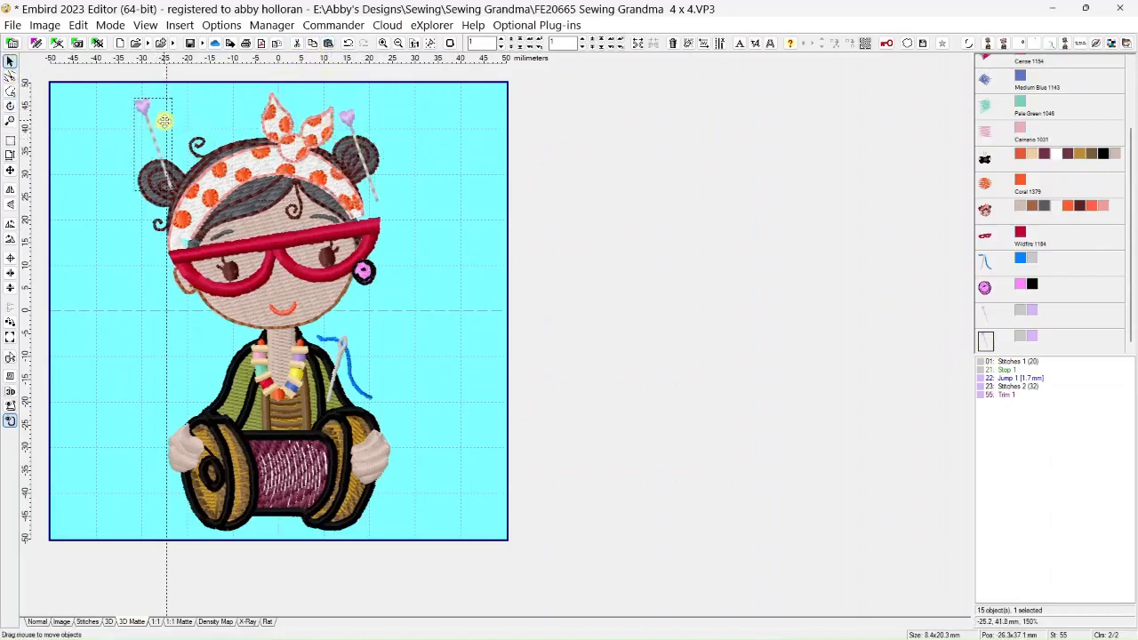
left_click(10, 105)
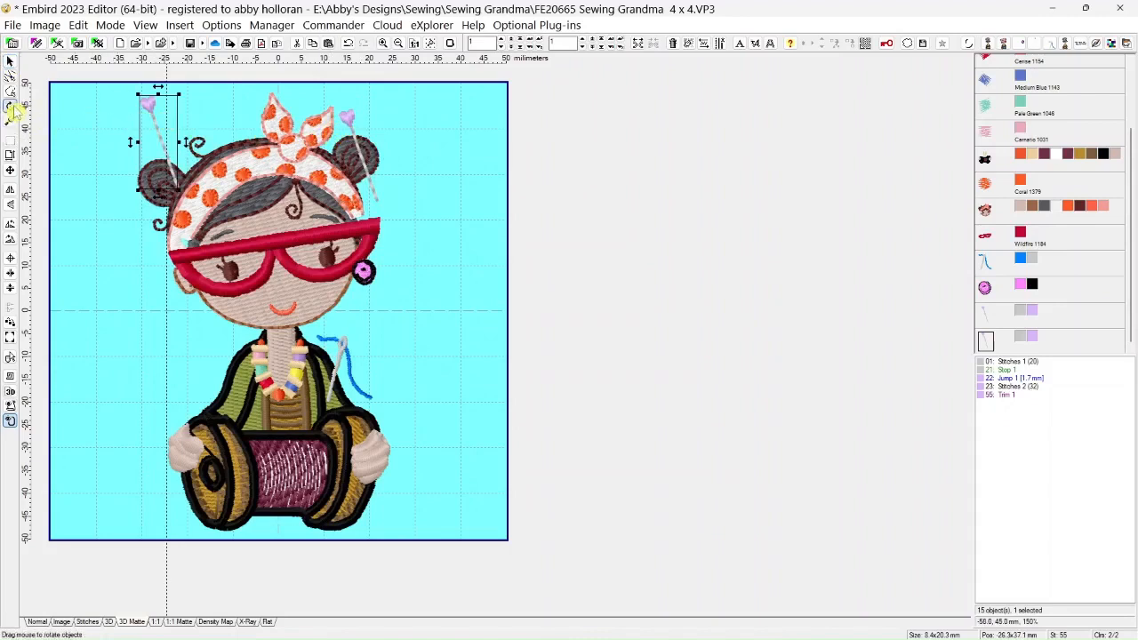
left_click_drag(174, 100, 131, 110)
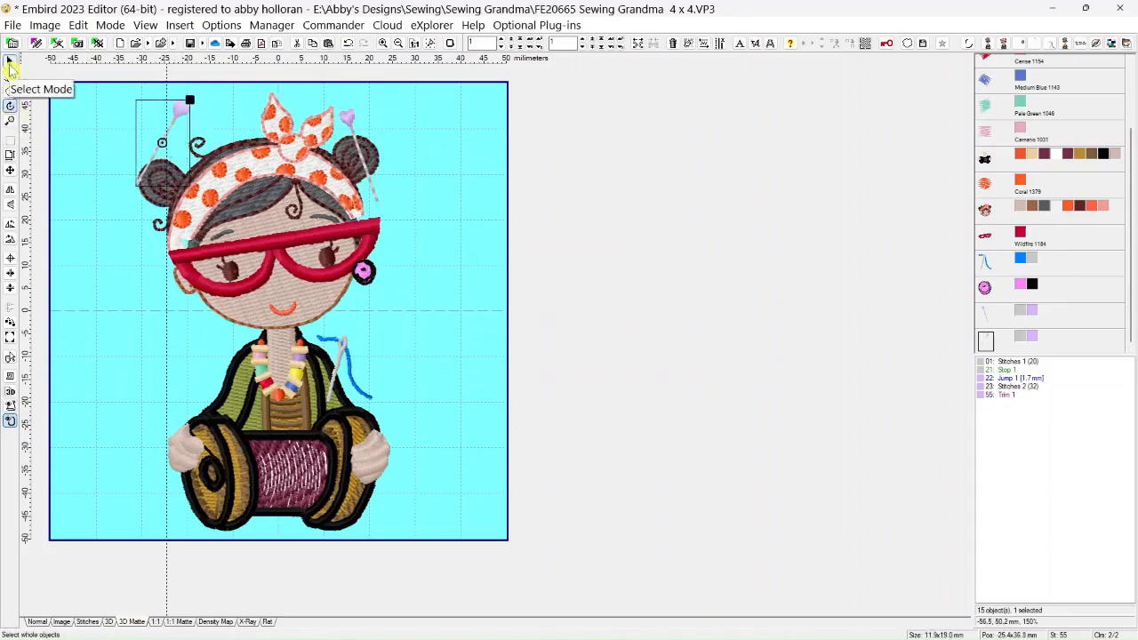
Lower the copied pin onto the left hair bun and rotate it slightly counterclockwise to stand more upright
left_click(9, 60)
left_click_drag(165, 139, 160, 172)
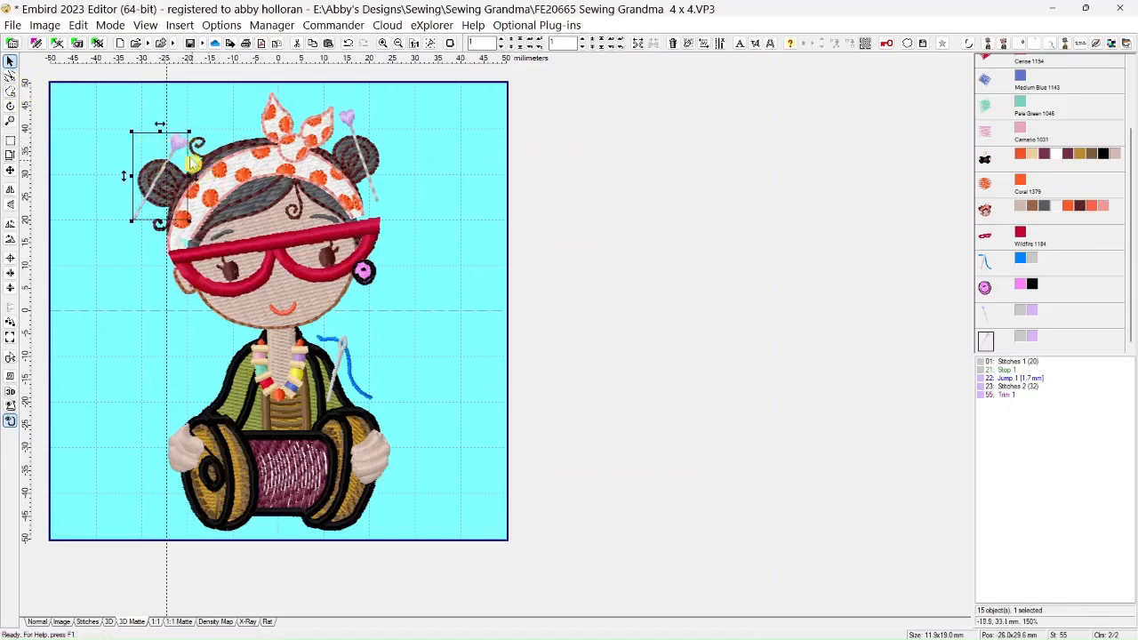
left_click(9, 105)
left_click_drag(188, 133, 186, 130)
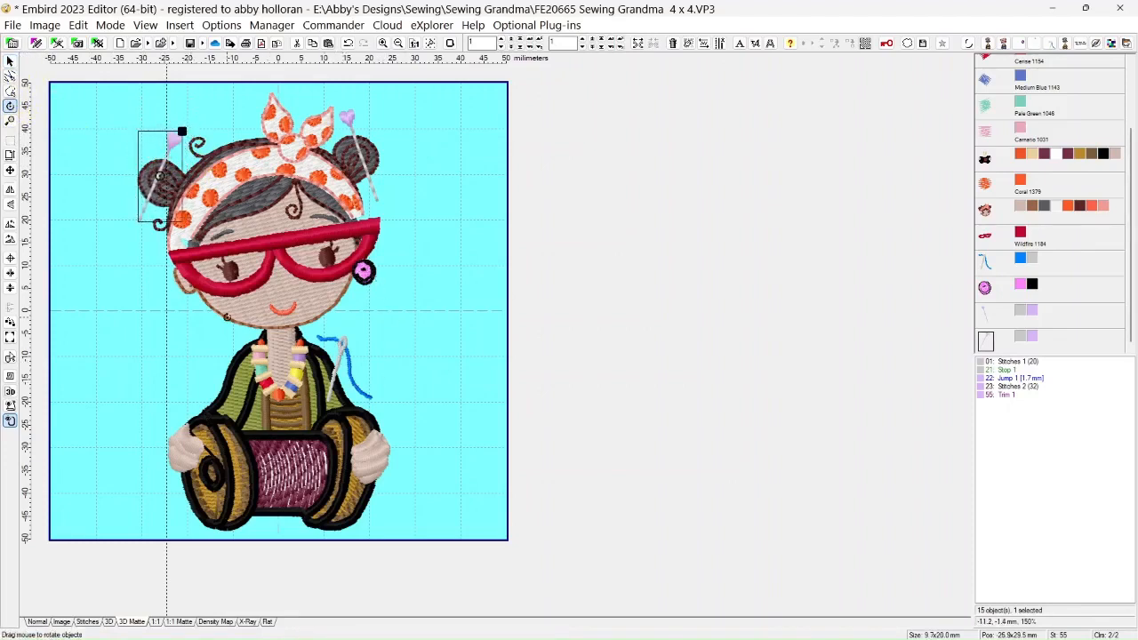
Rotate the needle and blue thread beside the necklace slightly counterclockwise
left_click(10, 61)
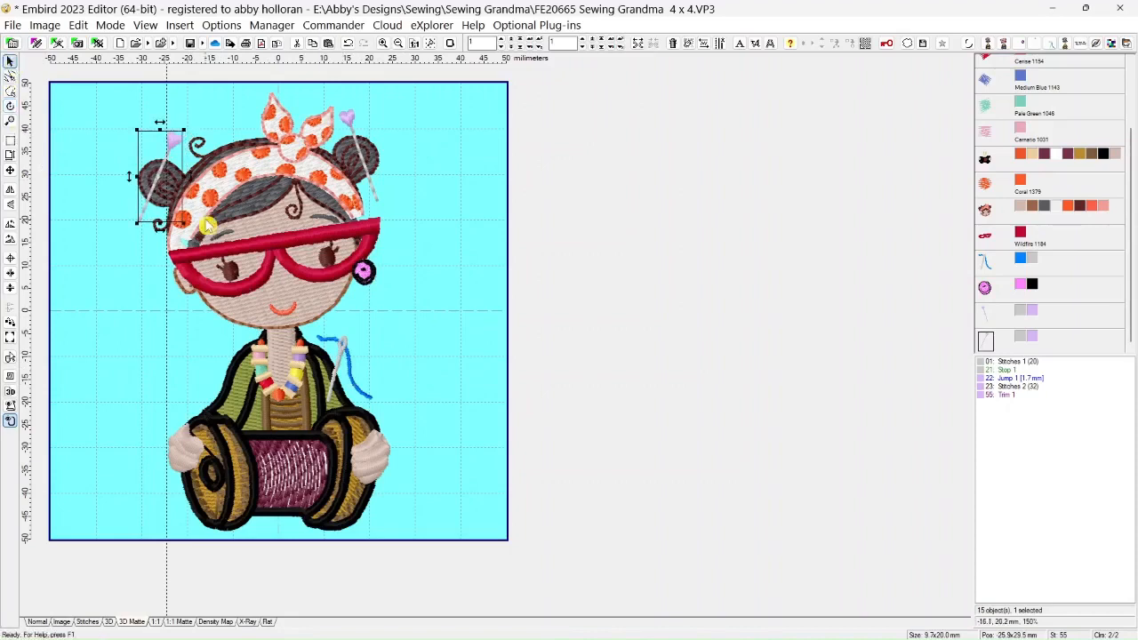
left_click(348, 359)
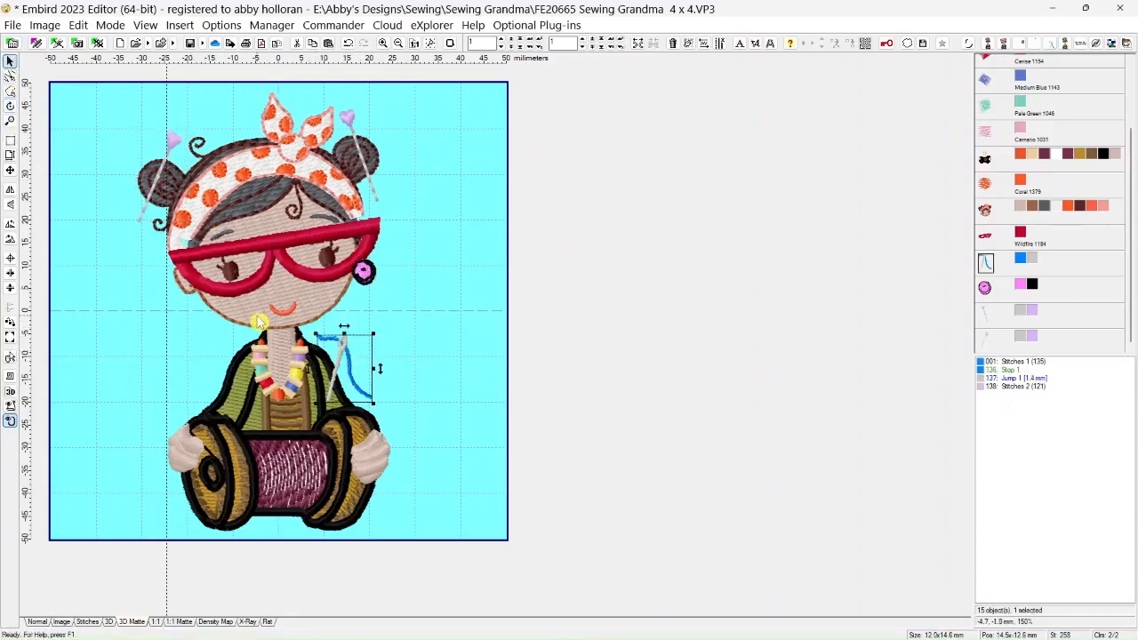
left_click(11, 105)
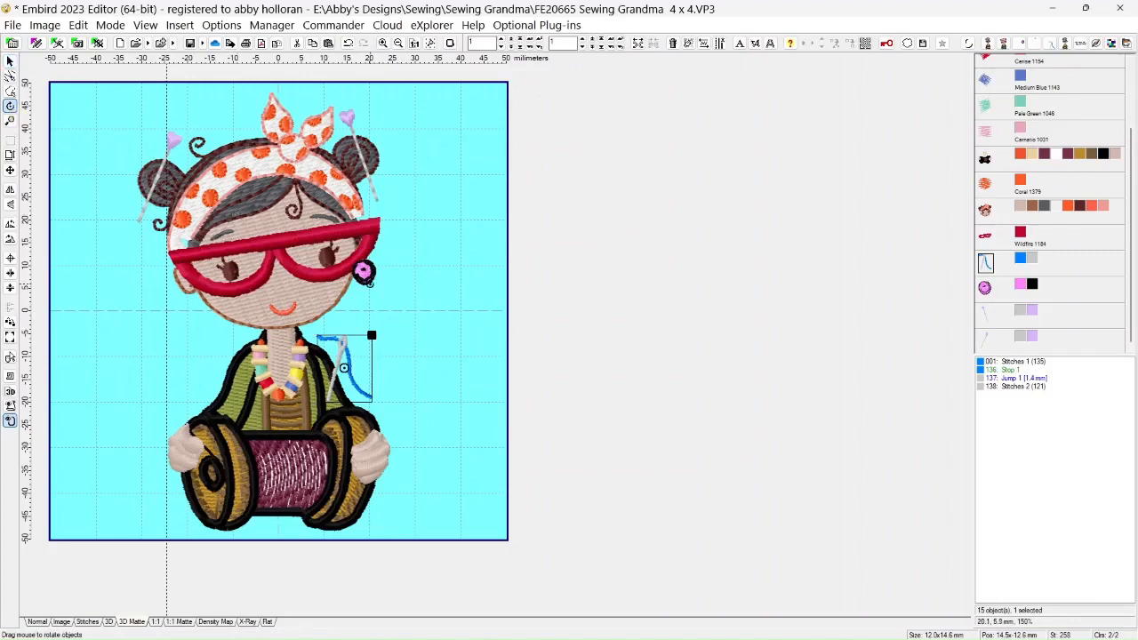
left_click_drag(374, 343, 371, 332)
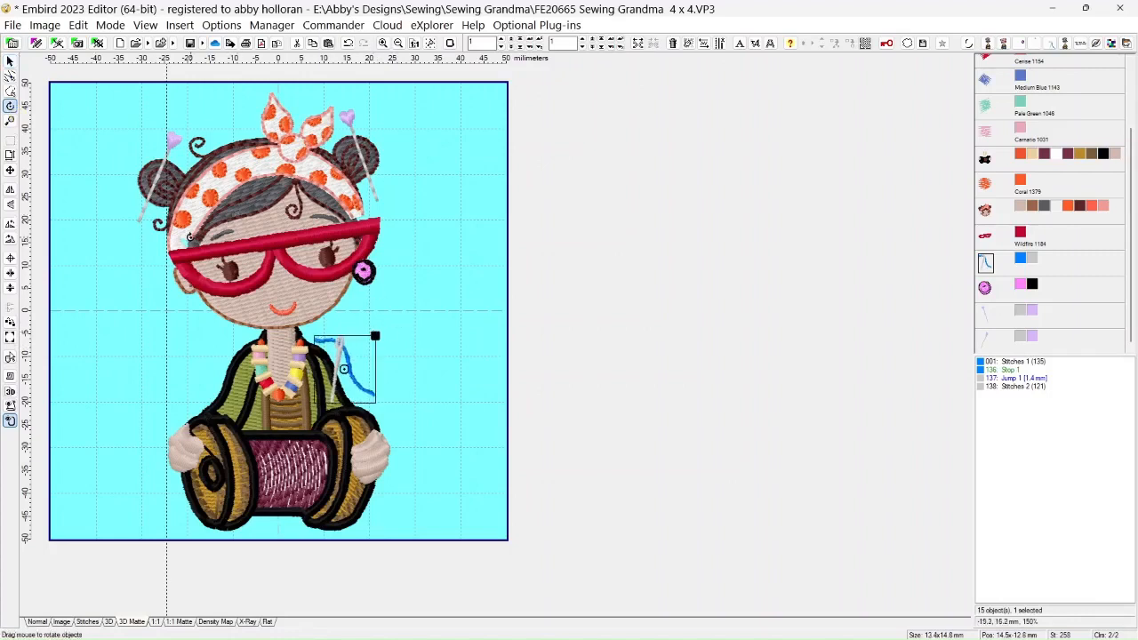
left_click(10, 61)
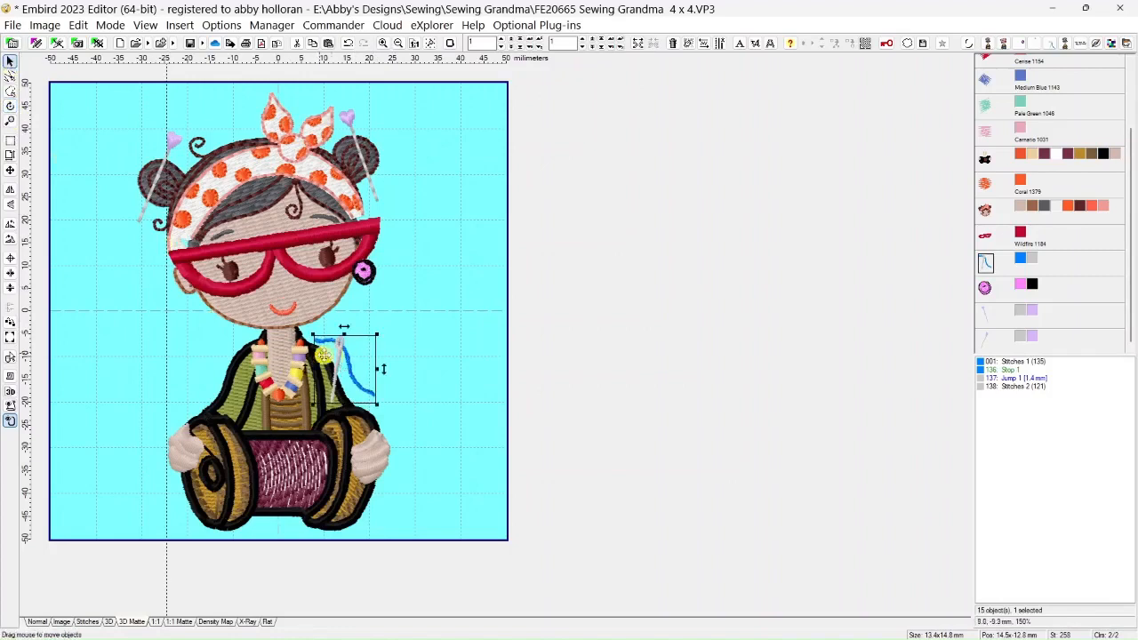
Nudge the needle and thread slightly down, and shift the pink button up onto the right ear as an earring
left_click_drag(338, 357, 338, 359)
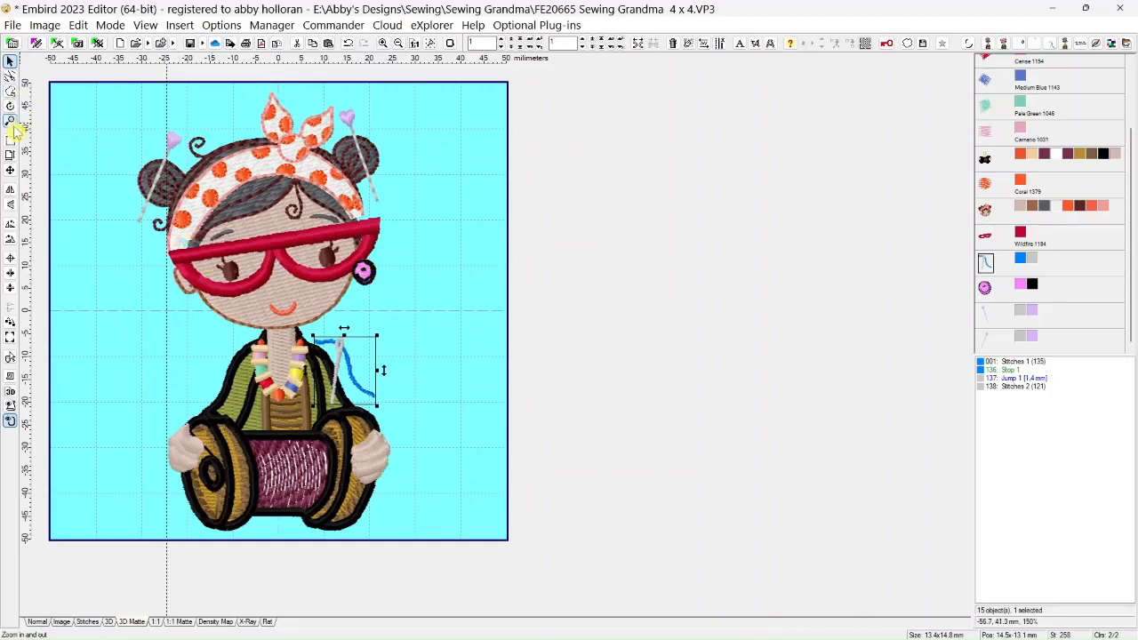
left_click(985, 287)
mouse_move(364, 275)
left_mouse_down()
mouse_move(393, 279)
mouse_move(374, 267)
left_mouse_up()
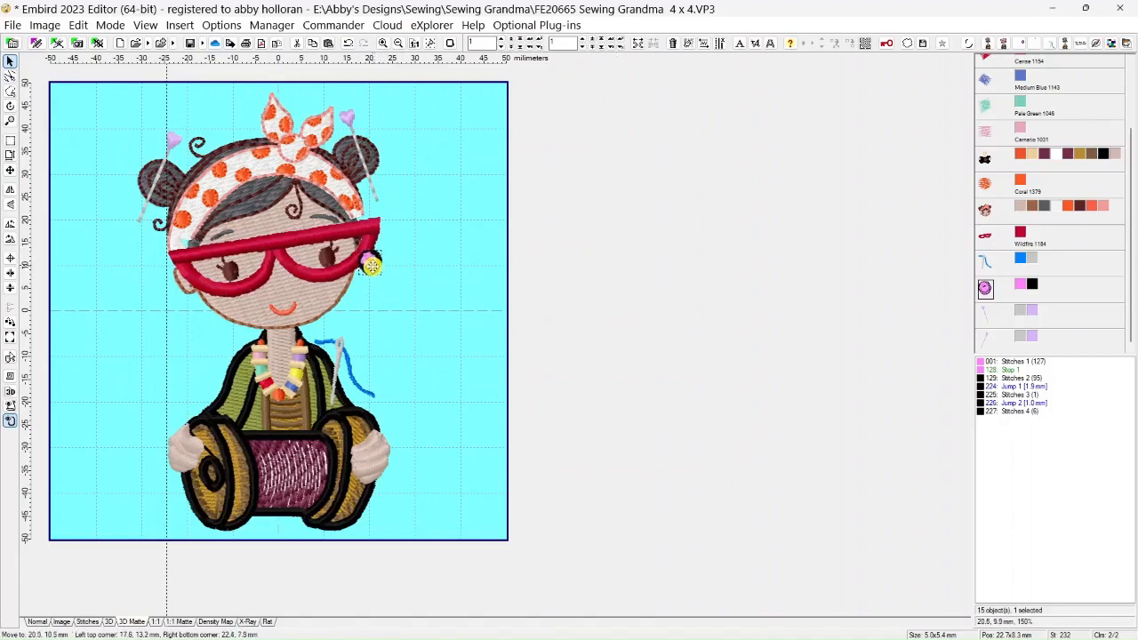
left_click(371, 263)
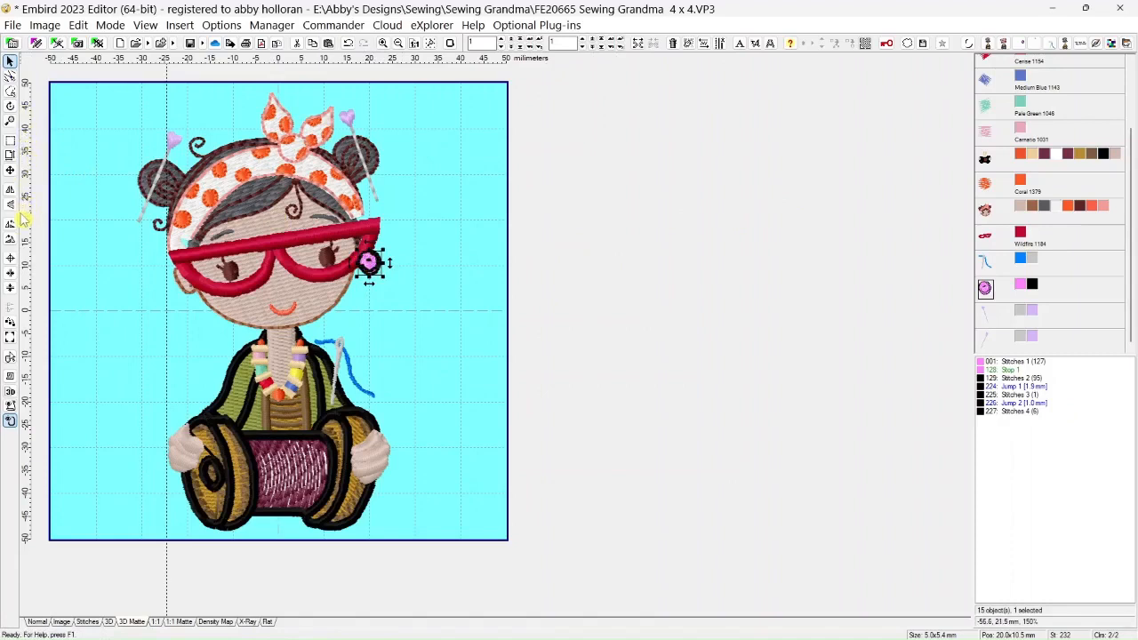
Duplicate the pink button and place the copy on the left ear as the matching earring
left_click(329, 46)
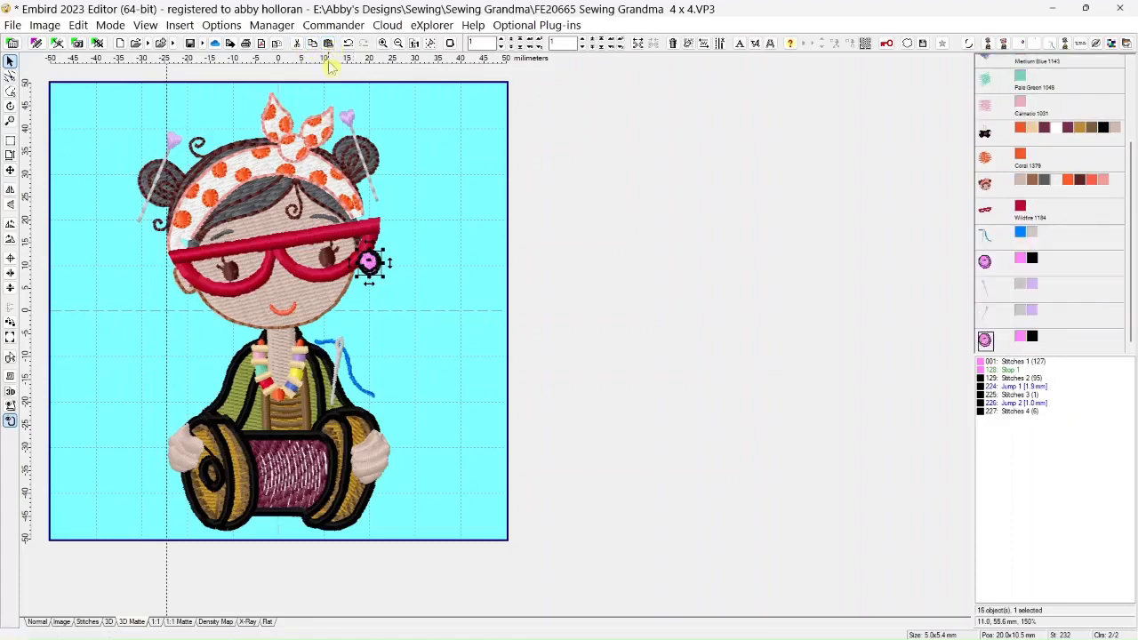
left_click_drag(370, 261, 172, 308)
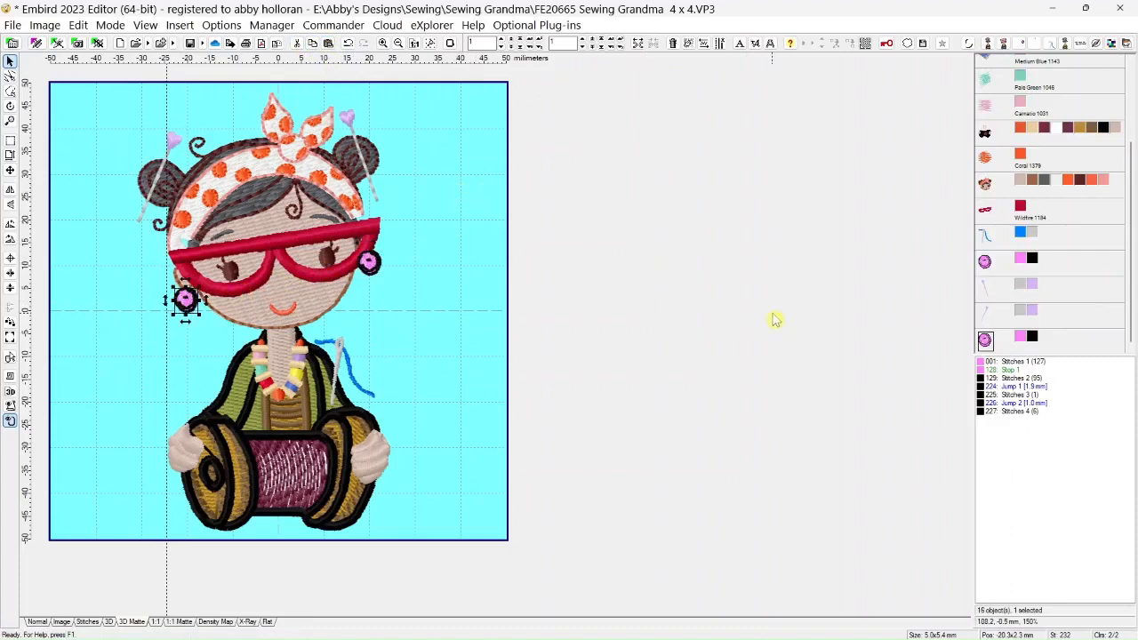
scroll(826, 271, "down", 2)
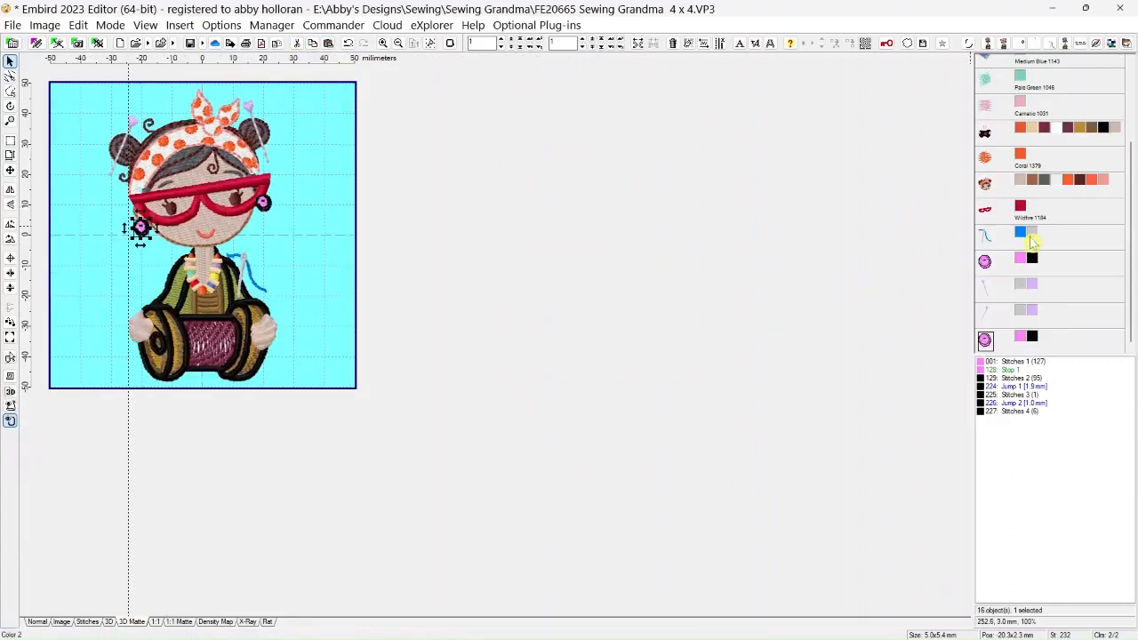
Move both heart-headed pins ahead of the girl's head in the sewing order so they stitch behind the hair buns
left_click_drag(1134, 313, 1127, 203)
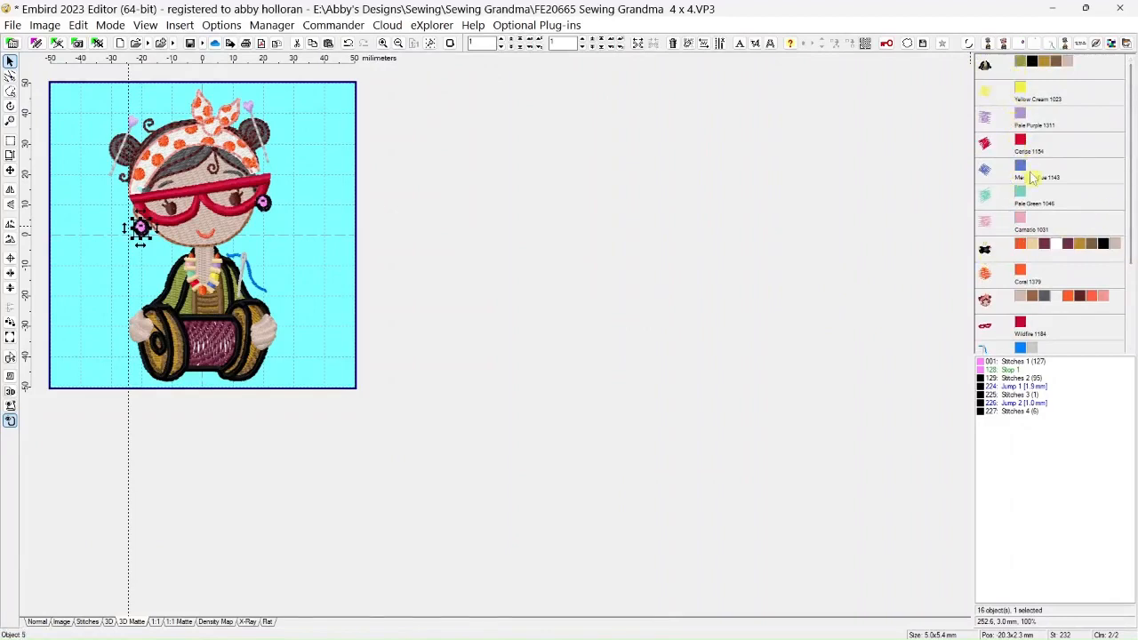
left_click(985, 304)
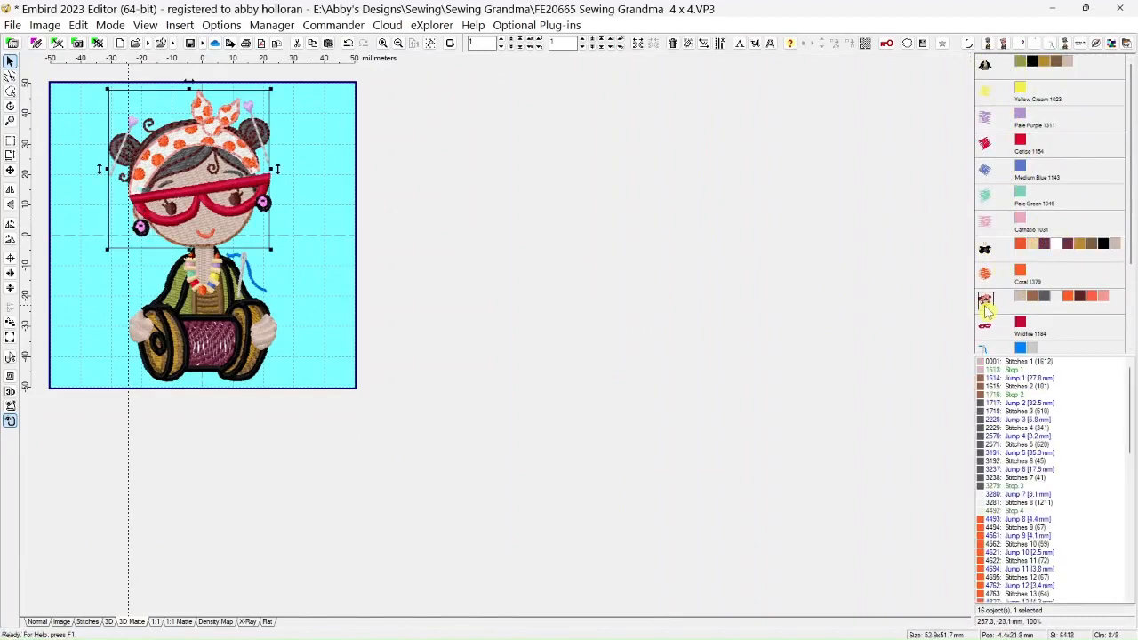
scroll(682, 285, "down", 1)
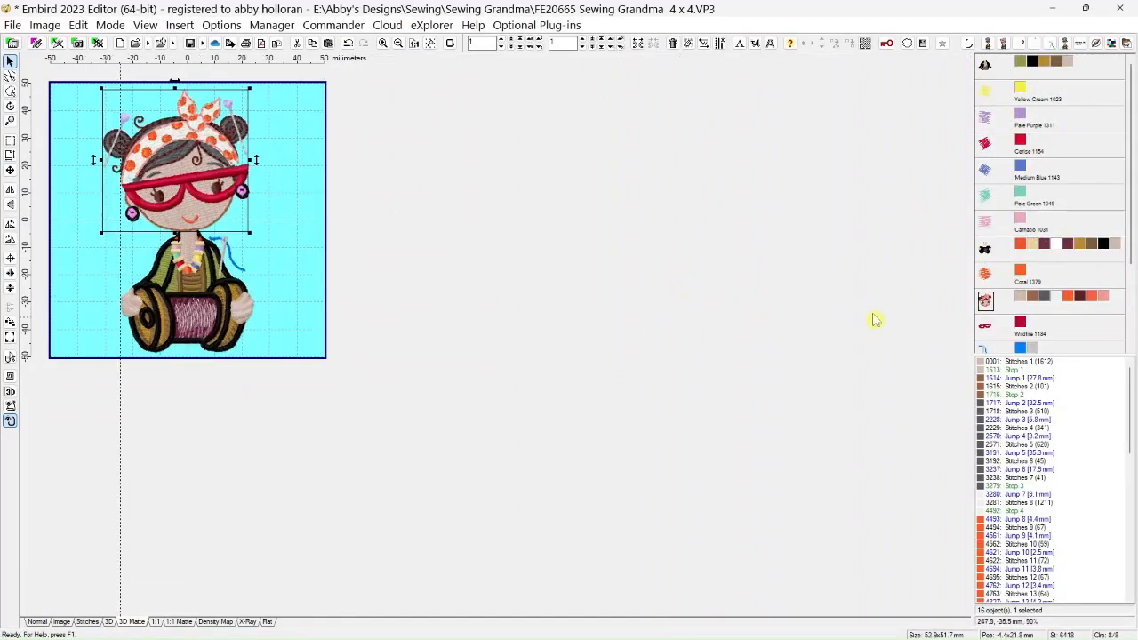
left_click_drag(1130, 248, 1127, 317)
left_click(990, 314)
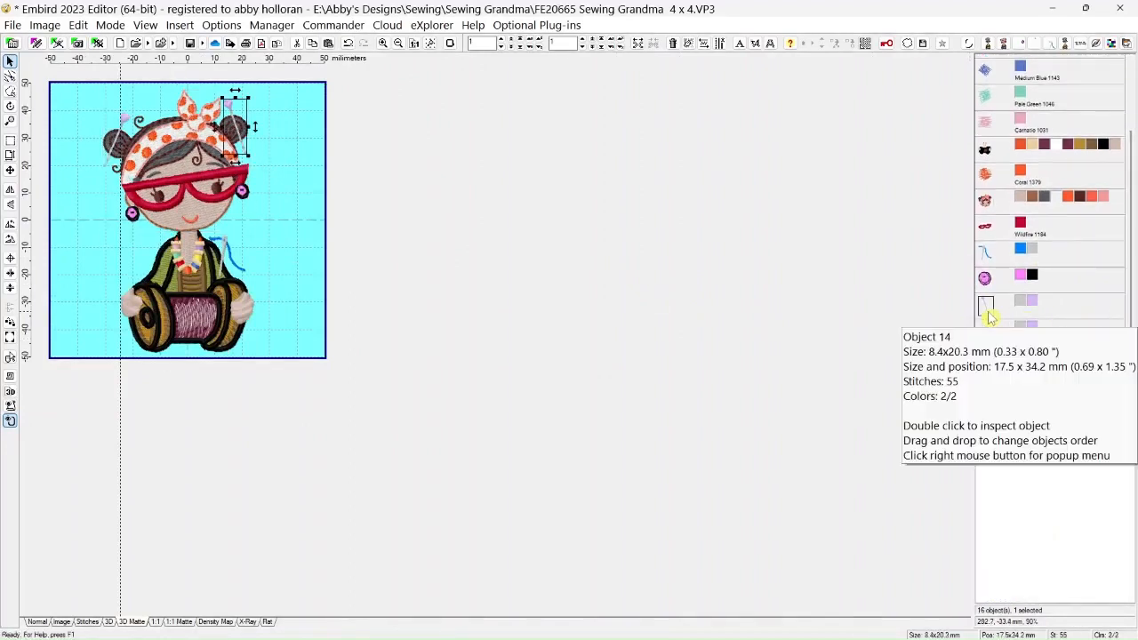
right_click(986, 202)
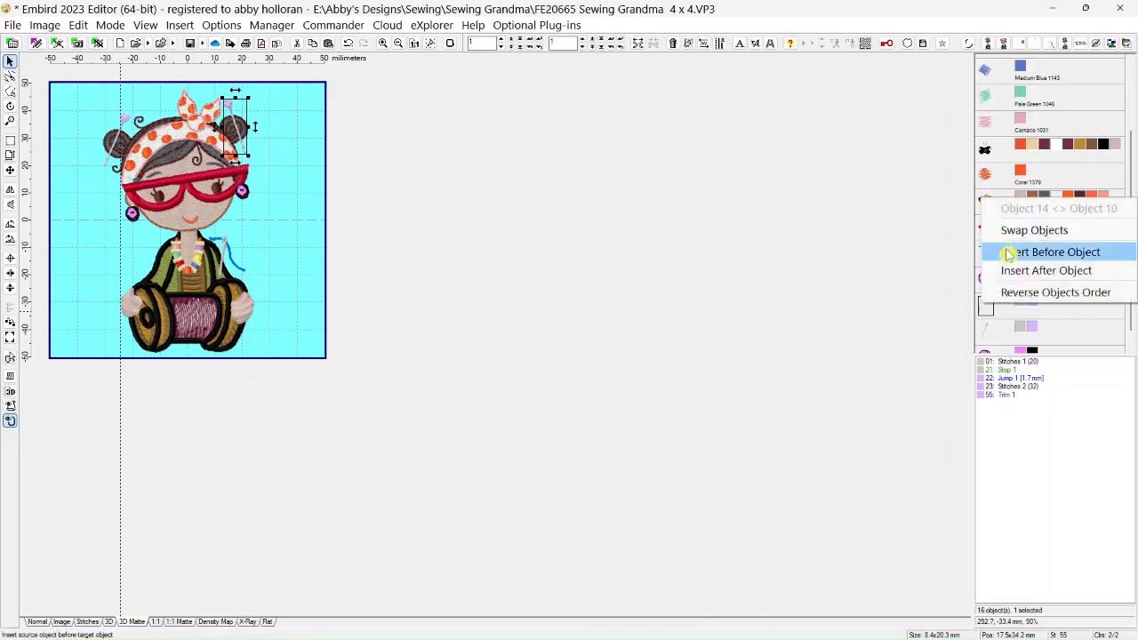
left_click(1004, 252)
left_click(989, 336)
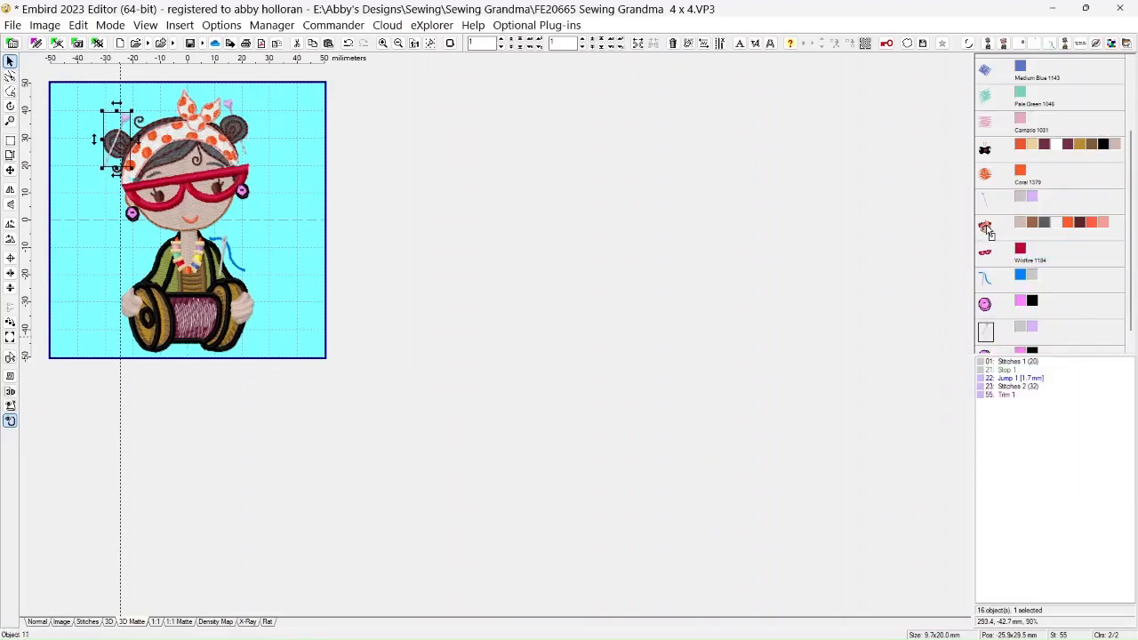
left_click_drag(989, 231, 990, 231)
left_click(1003, 286)
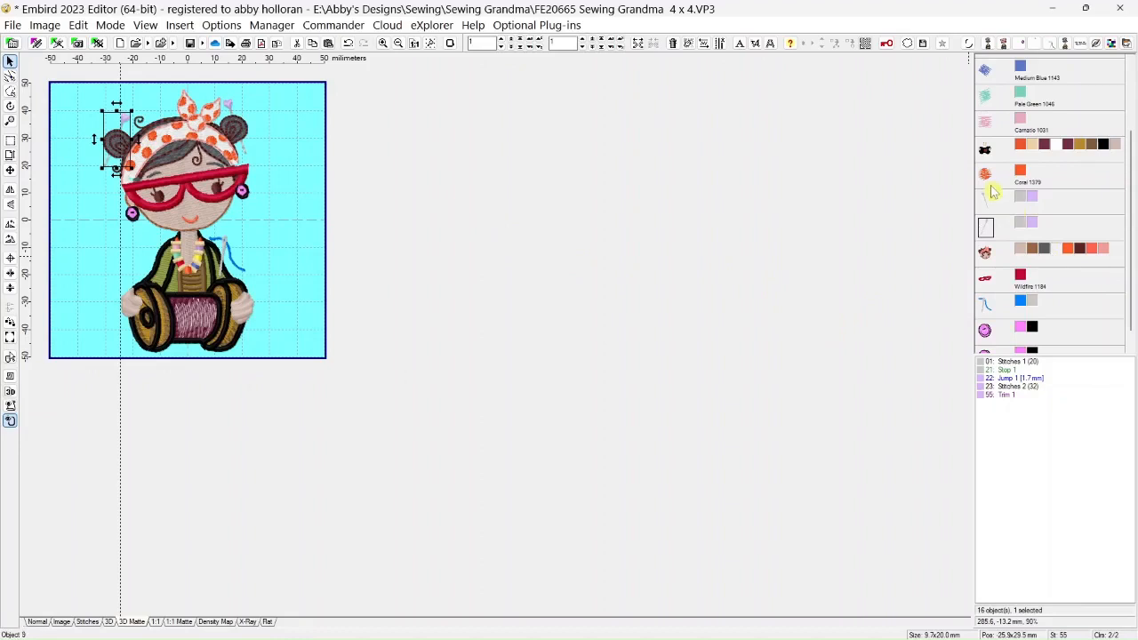
Move both button earrings ahead of the red glasses in the sewing order
left_click_drag(1130, 234, 1129, 155)
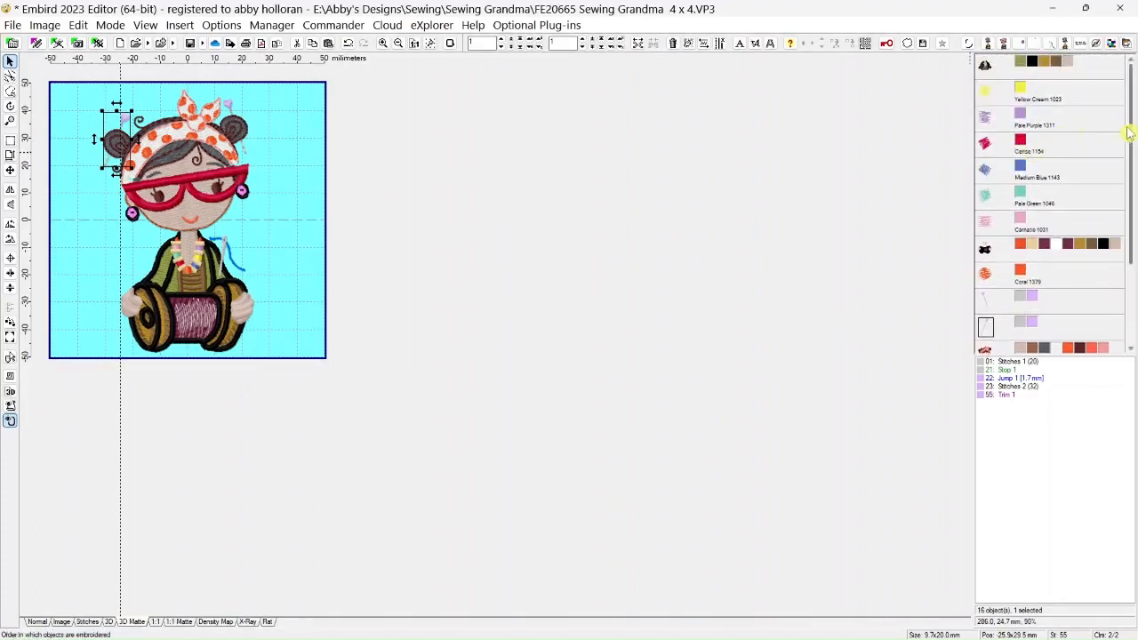
scroll(953, 141, "down", 2)
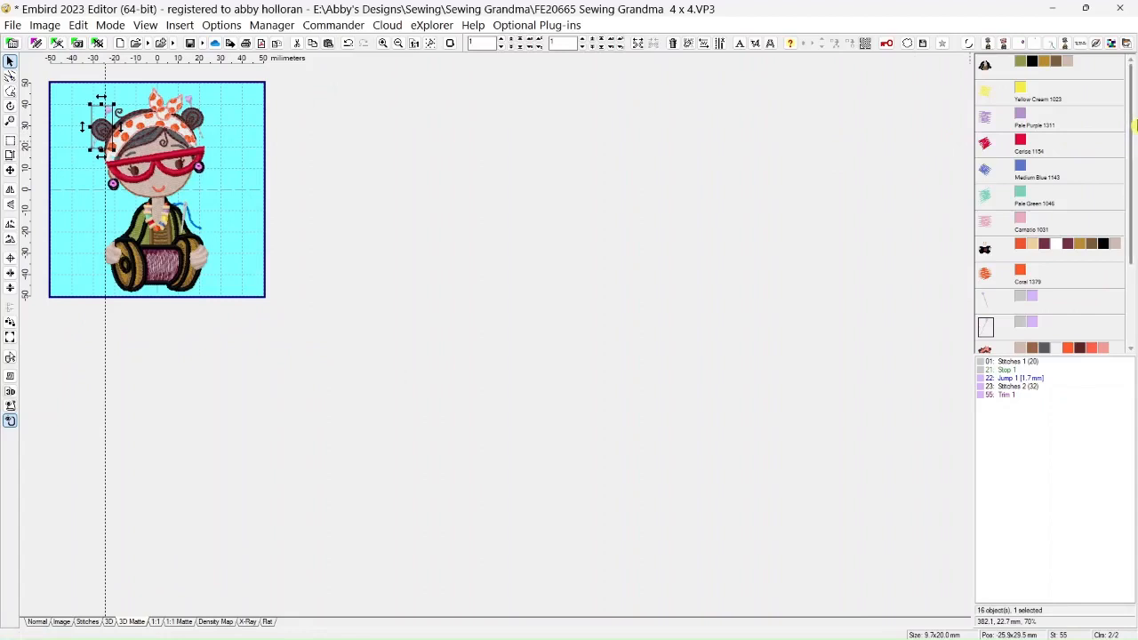
scroll(1134, 160, "down", 3)
left_click_drag(1134, 160, 1134, 181)
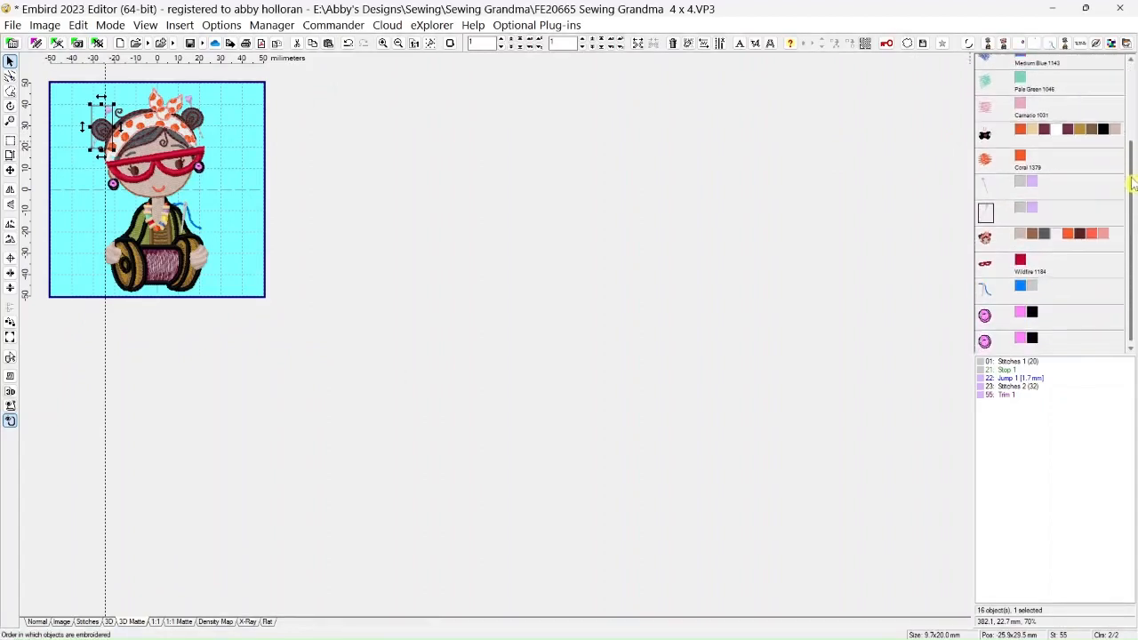
left_click(986, 320)
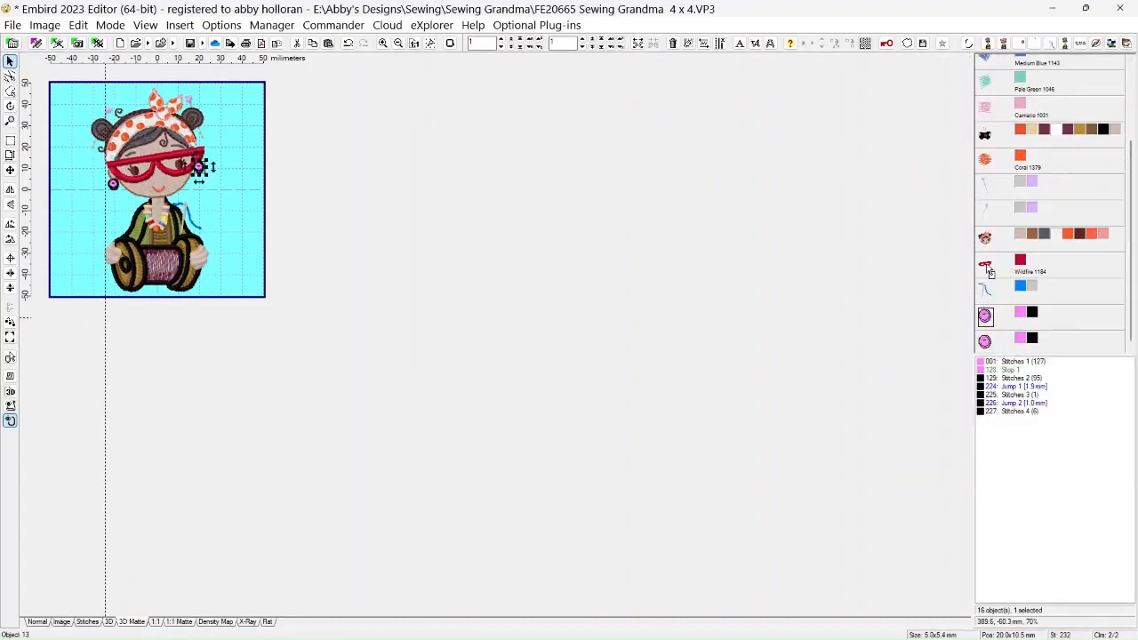
left_click_drag(990, 271, 986, 311)
left_click(998, 318)
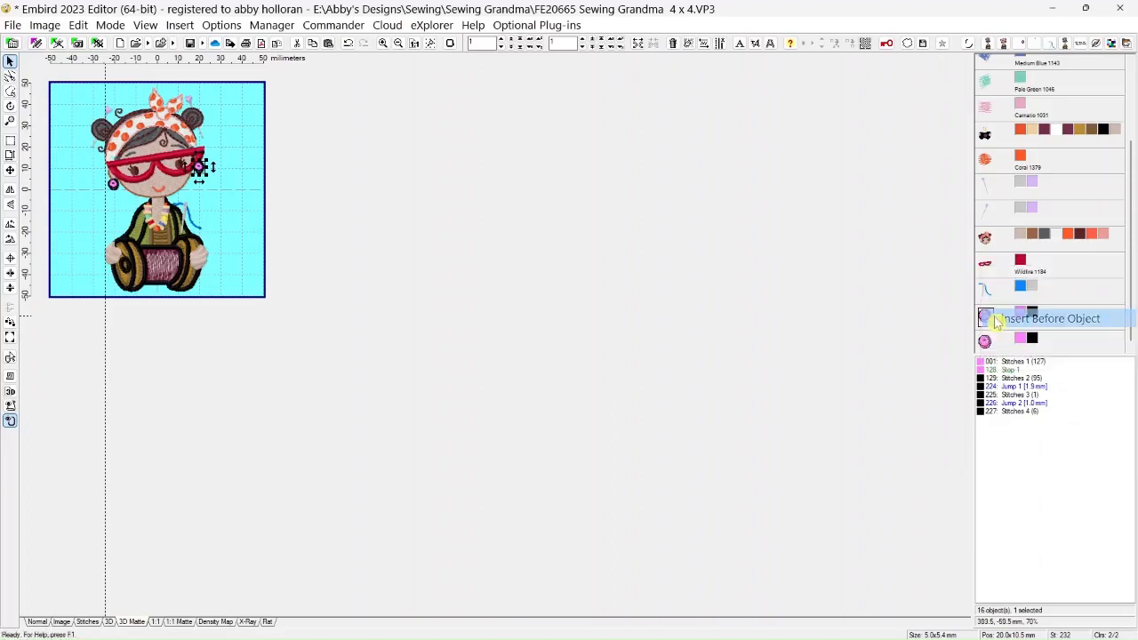
left_click_drag(984, 345, 989, 299)
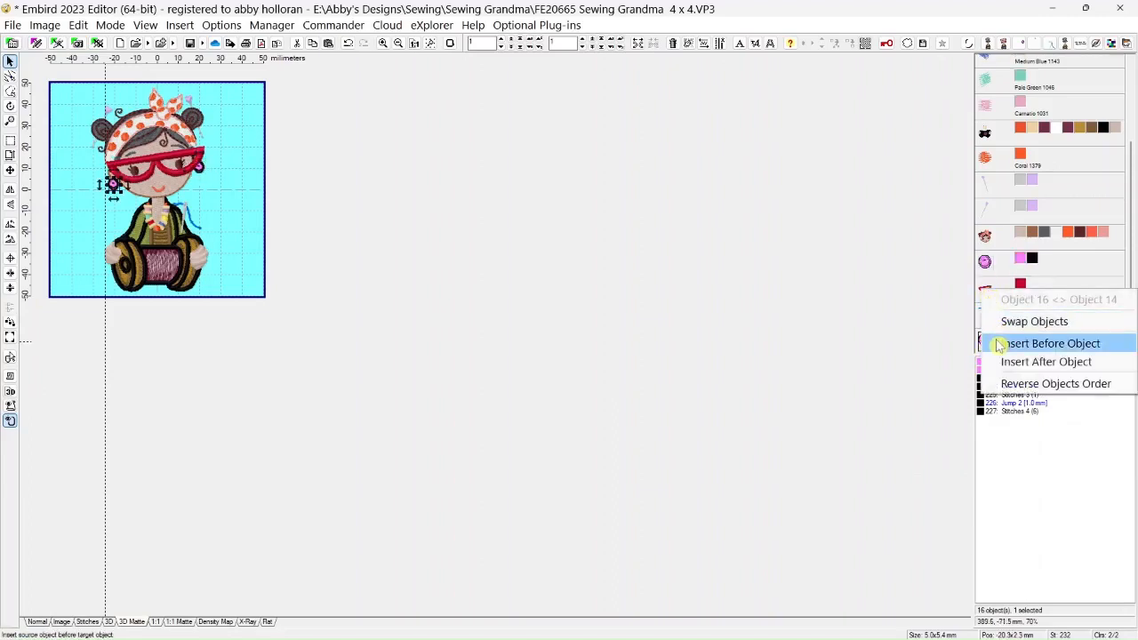
left_click(1000, 343)
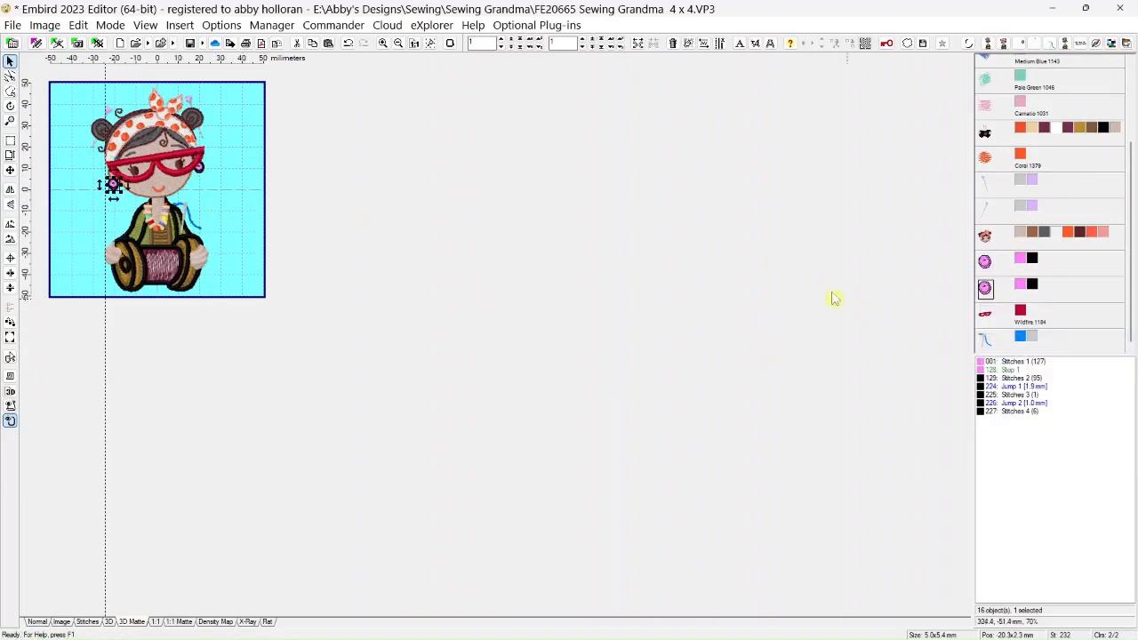
Deselect all objects and pull the vertical guide line off the design
left_click(223, 198)
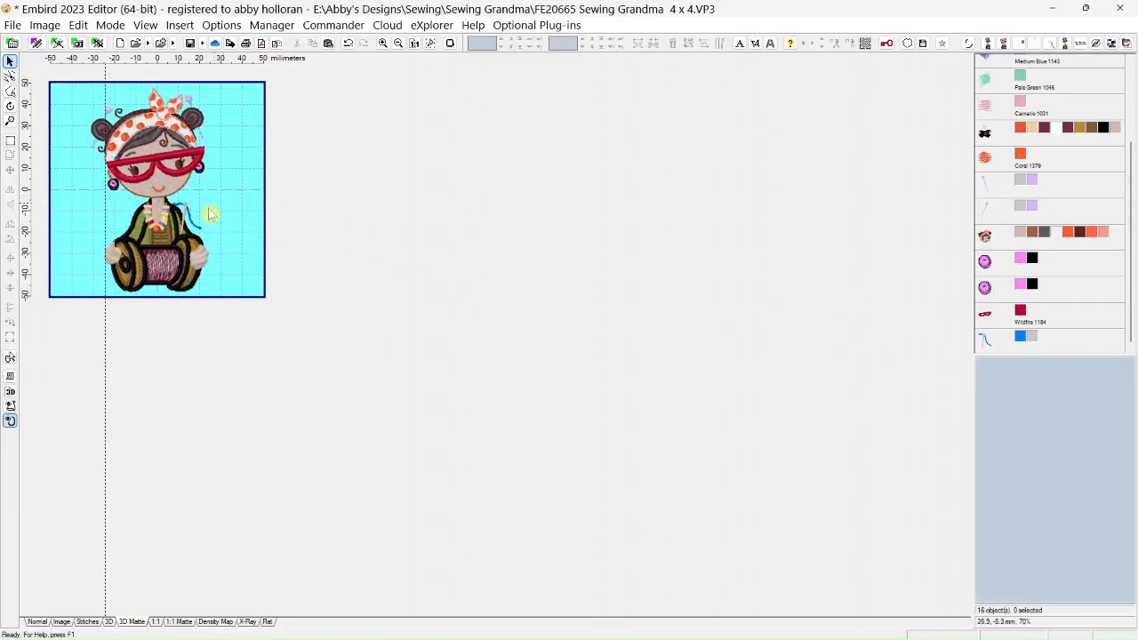
left_click_drag(106, 321, 27, 325)
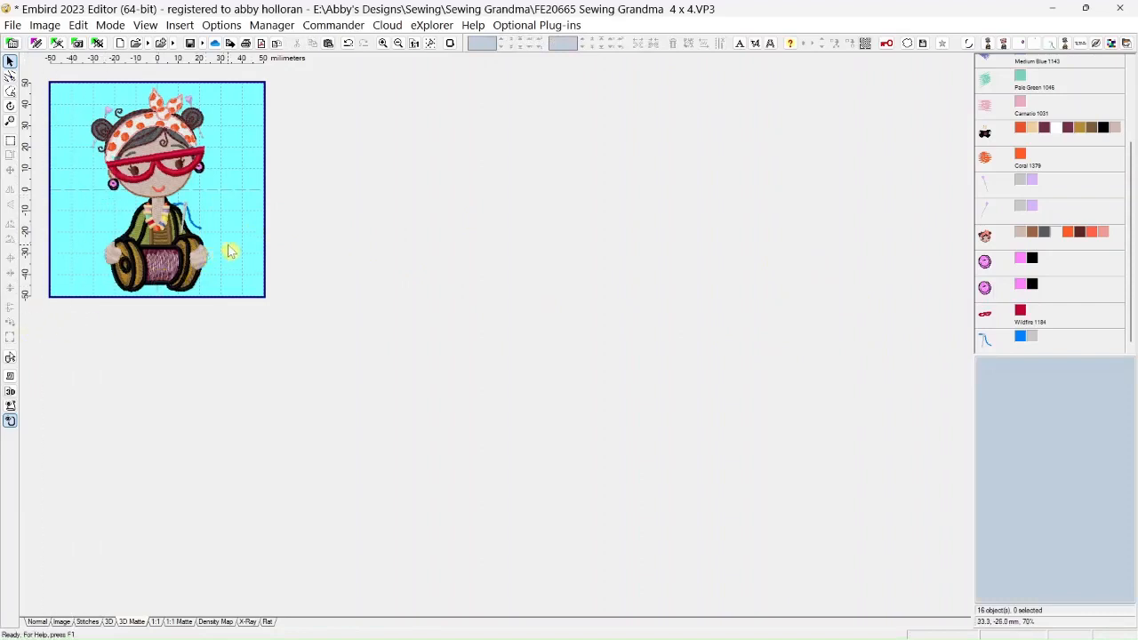
Set color 5 of the grandma body's spool thread identical to the blue of the needle's thread
scroll(229, 246, "up", 6)
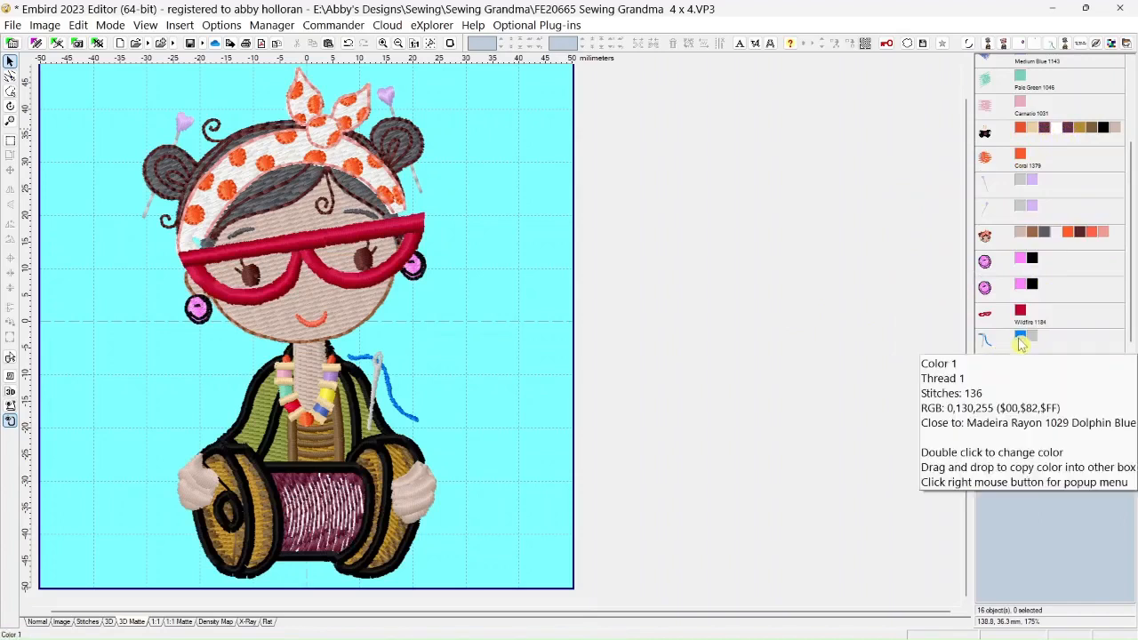
right_click(1071, 131)
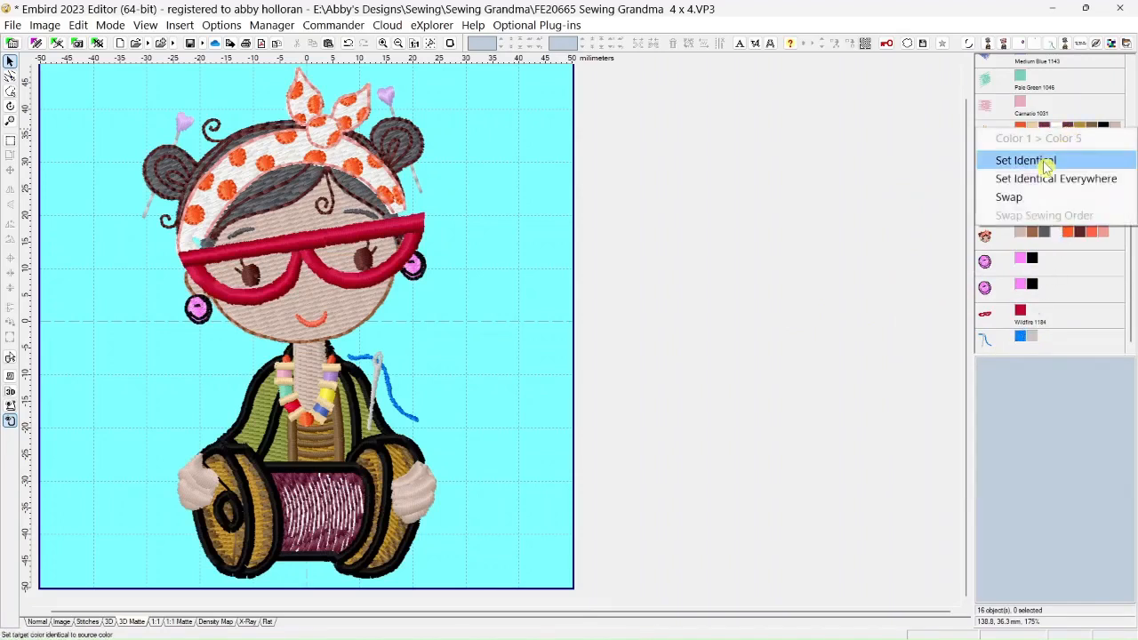
left_click(1042, 160)
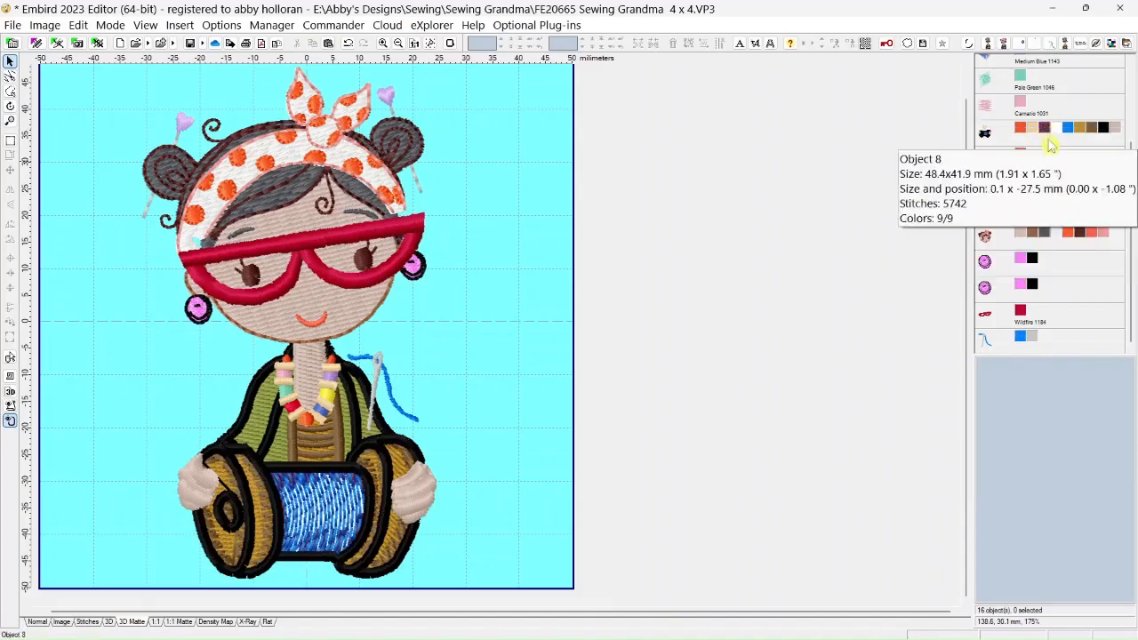
Change color 3 of the grandma body object to Turkish Sea 1266 from the Madeira Rayon catalog
right_click(1046, 130)
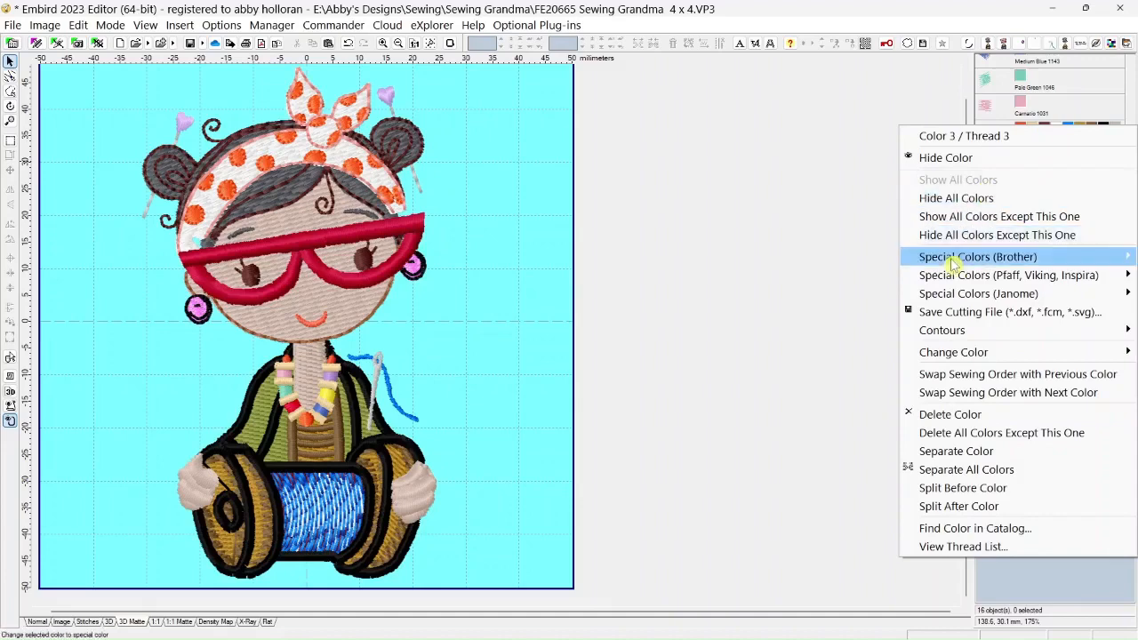
mouse_move(956, 352)
left_click(811, 411)
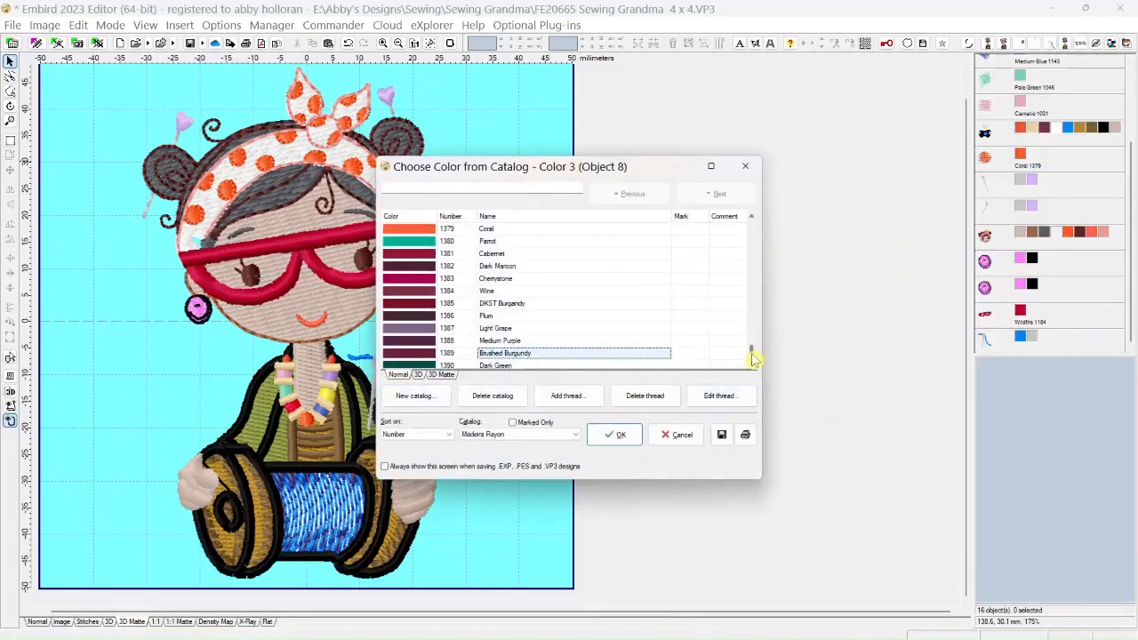
left_click_drag(753, 356, 754, 321)
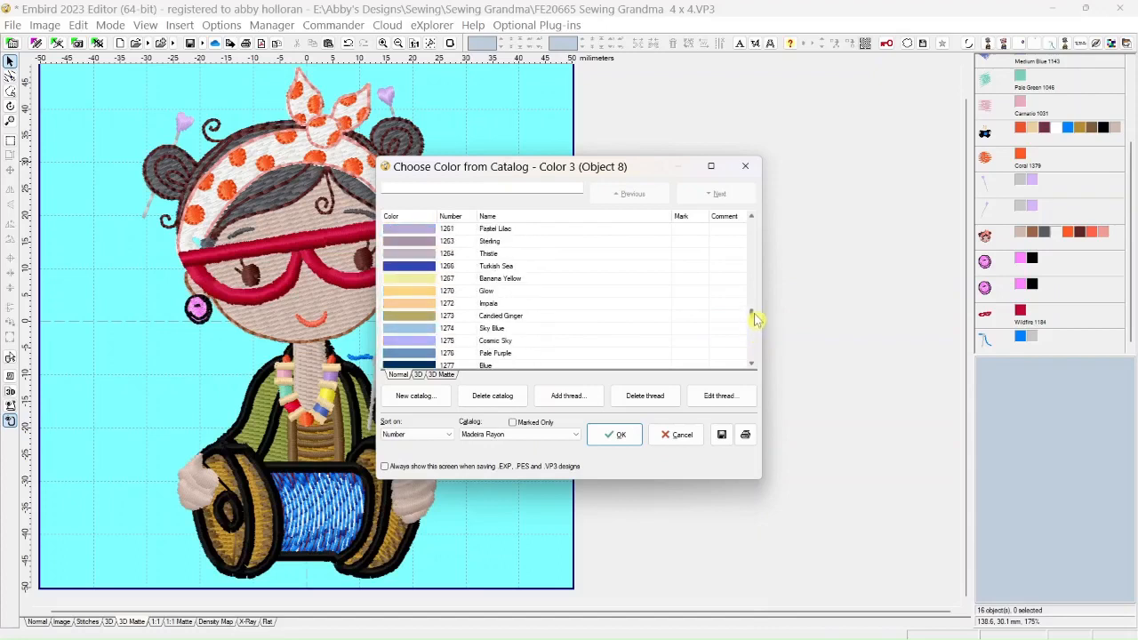
left_click(420, 267)
left_click(612, 435)
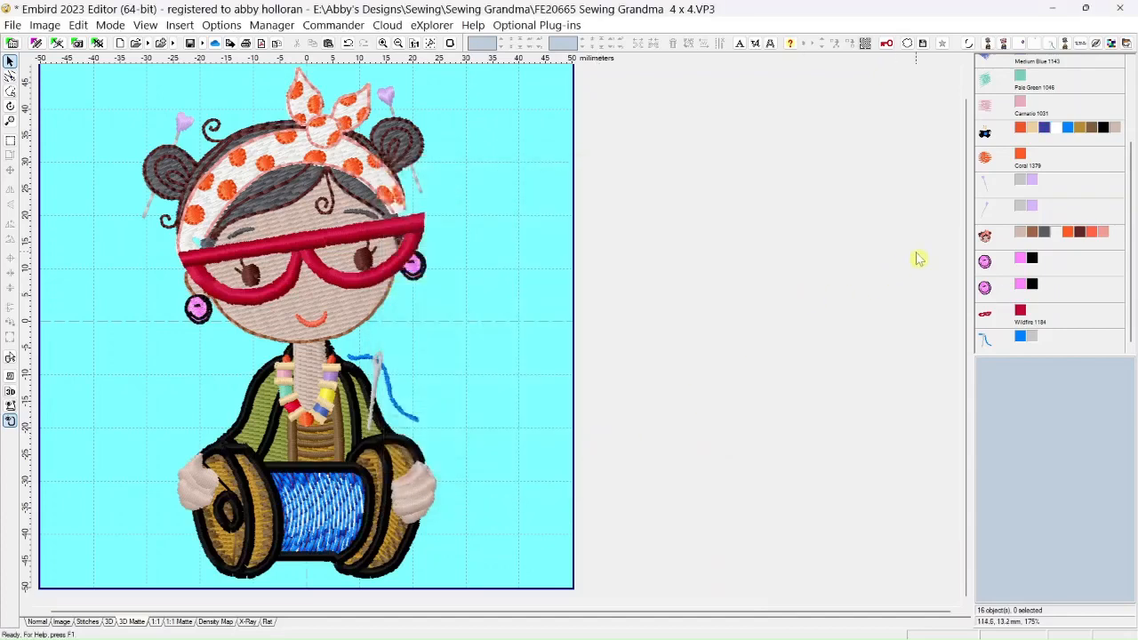
Change color 4, the white highlights on the spool thread, to Caribbean Blue 1028 from the Madeira Rayon catalog
right_click(1058, 133)
mouse_move(965, 358)
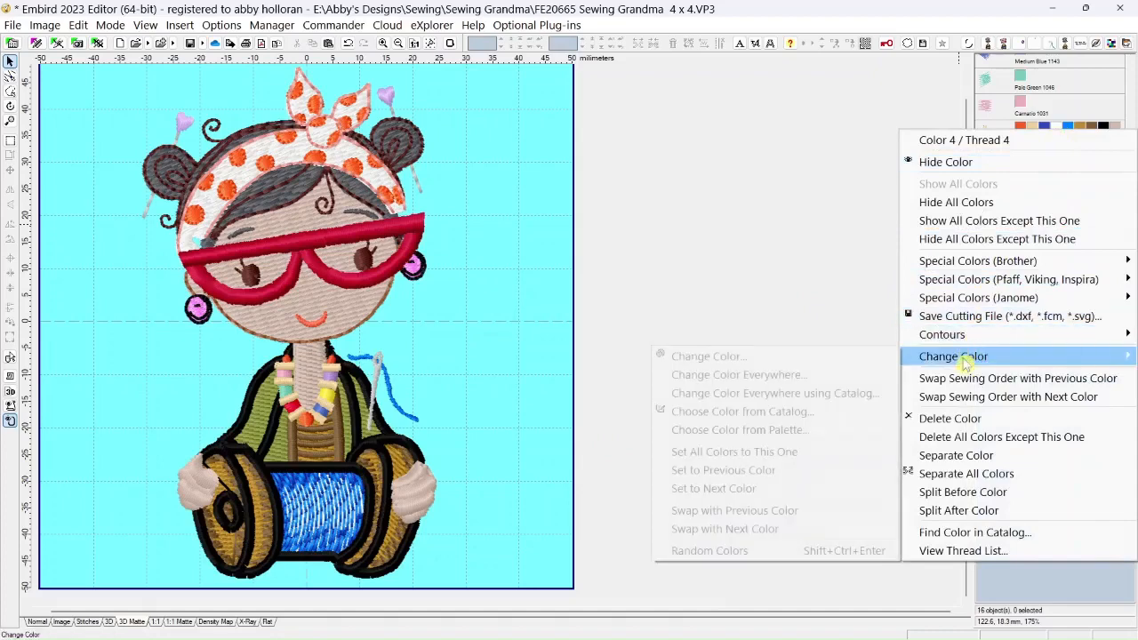
left_click(764, 413)
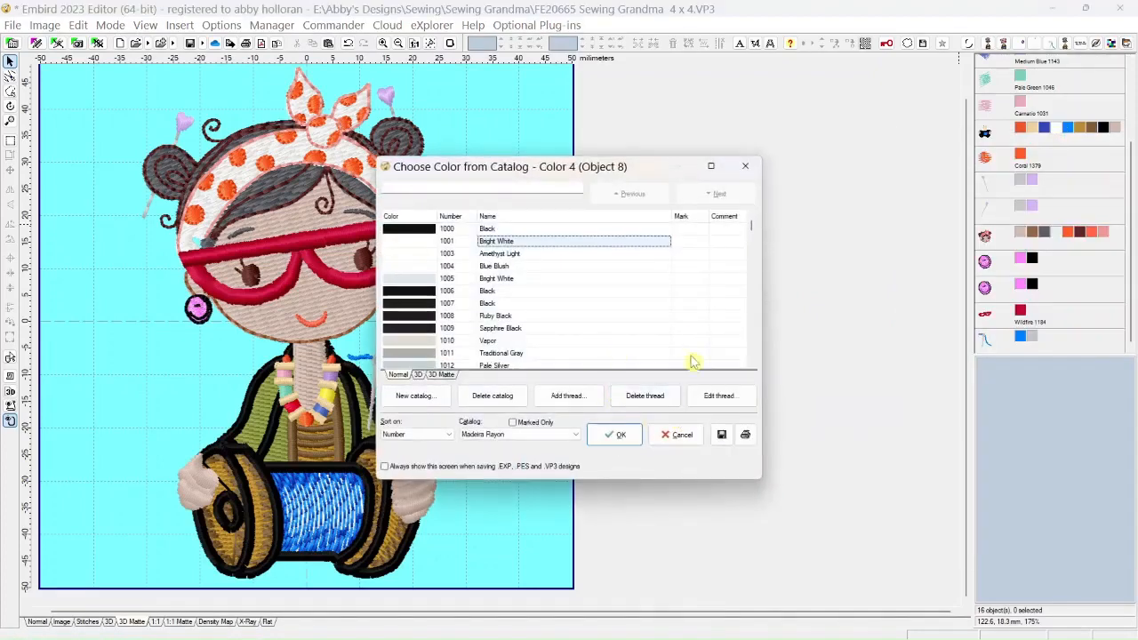
left_click_drag(752, 229, 751, 235)
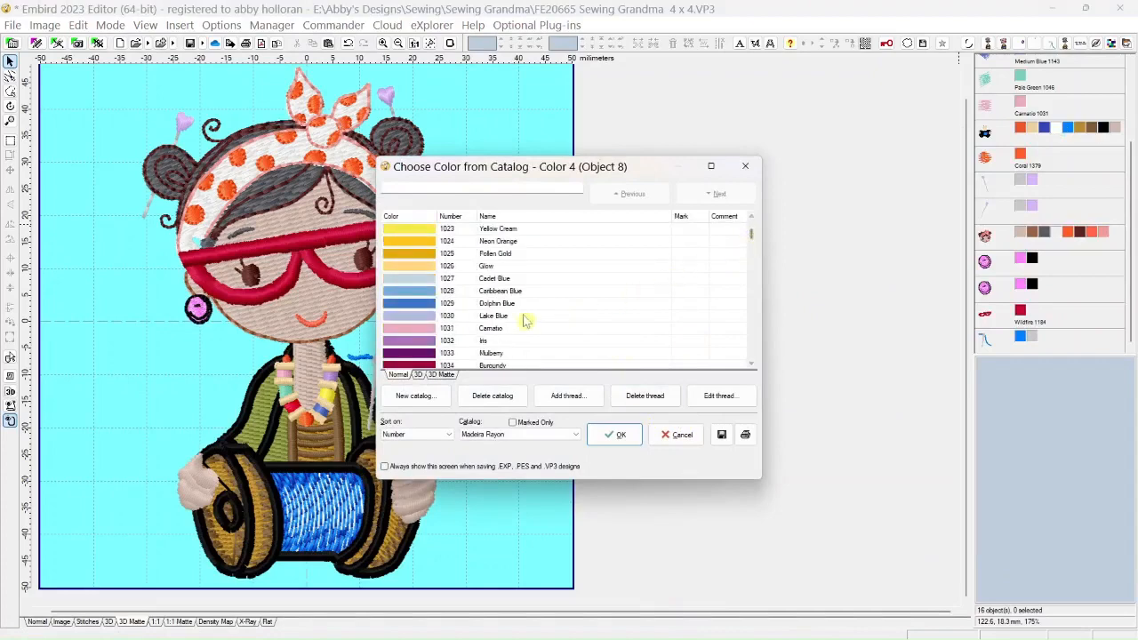
left_click(612, 436)
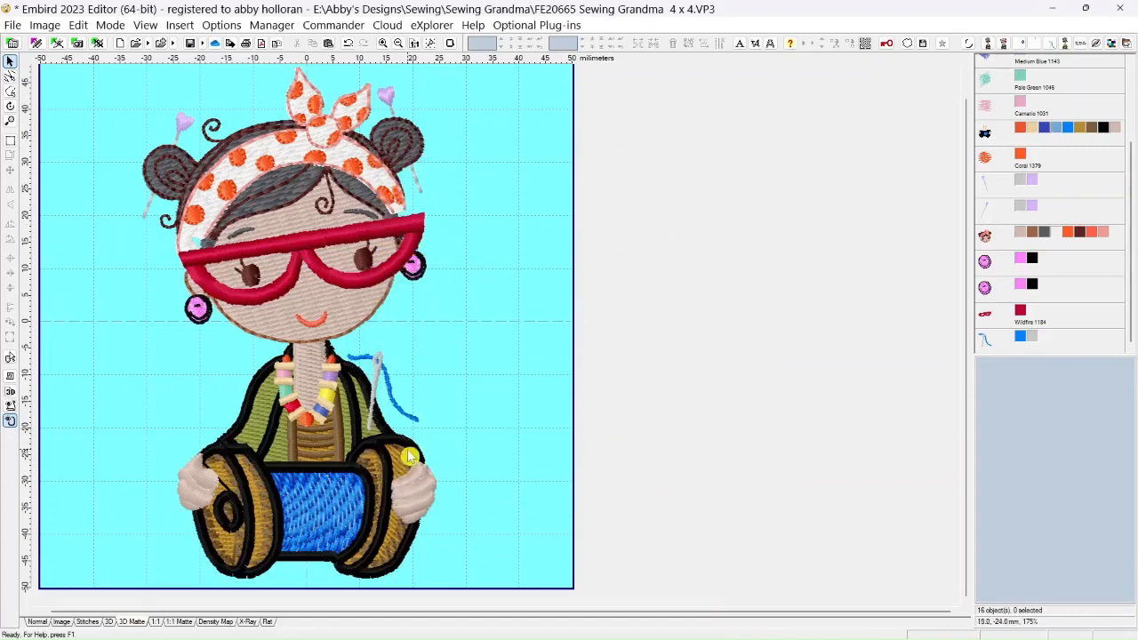
scroll(360, 440, "down", 2)
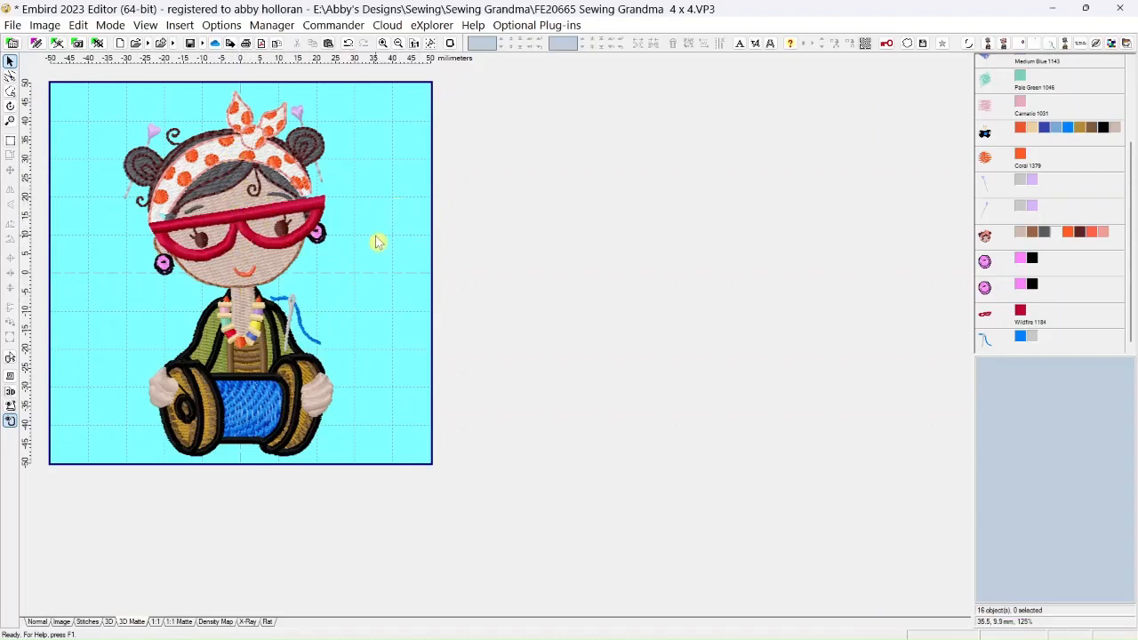
scroll(373, 228, "down", 1)
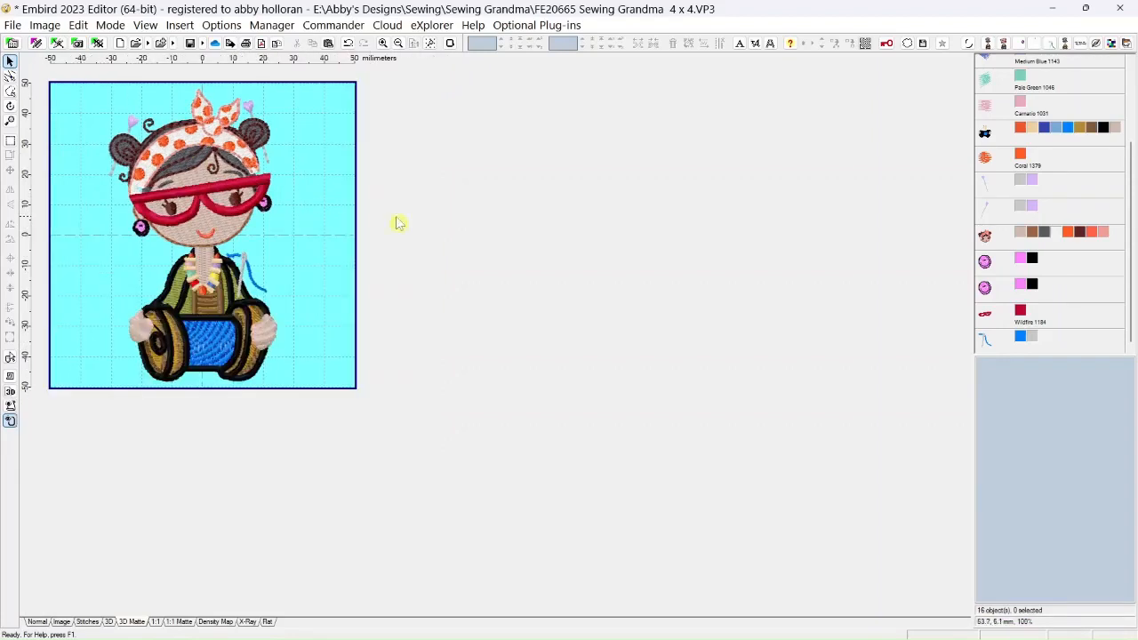
Move the threaded needle object to the start of the sewing order, before the grandma body object
left_click_drag(1132, 237, 1132, 137)
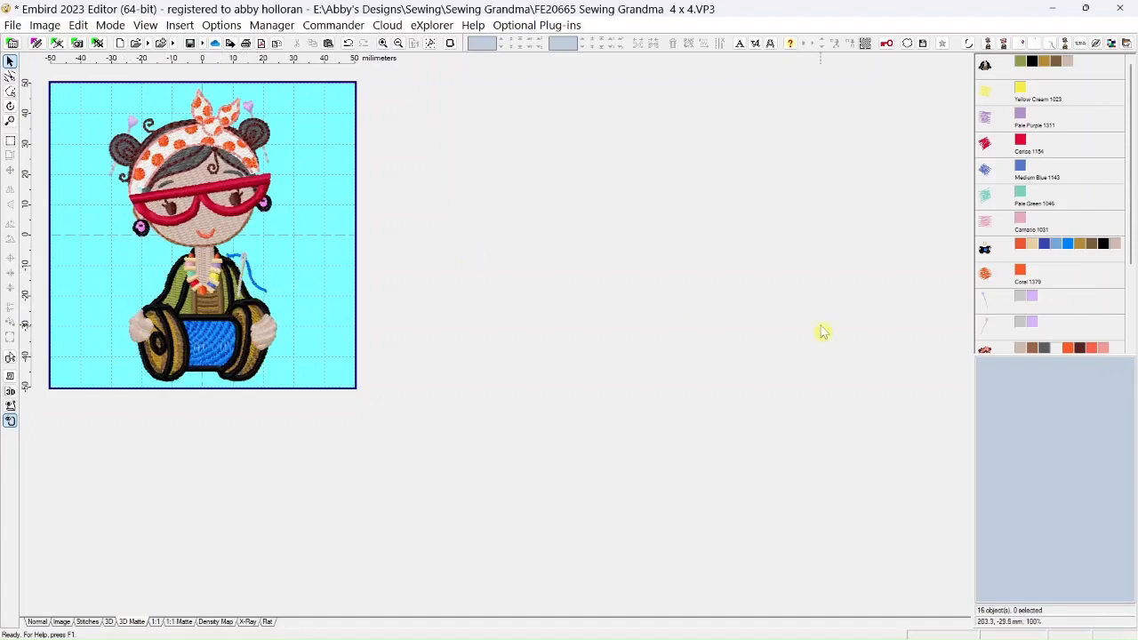
left_click_drag(1130, 247, 1128, 335)
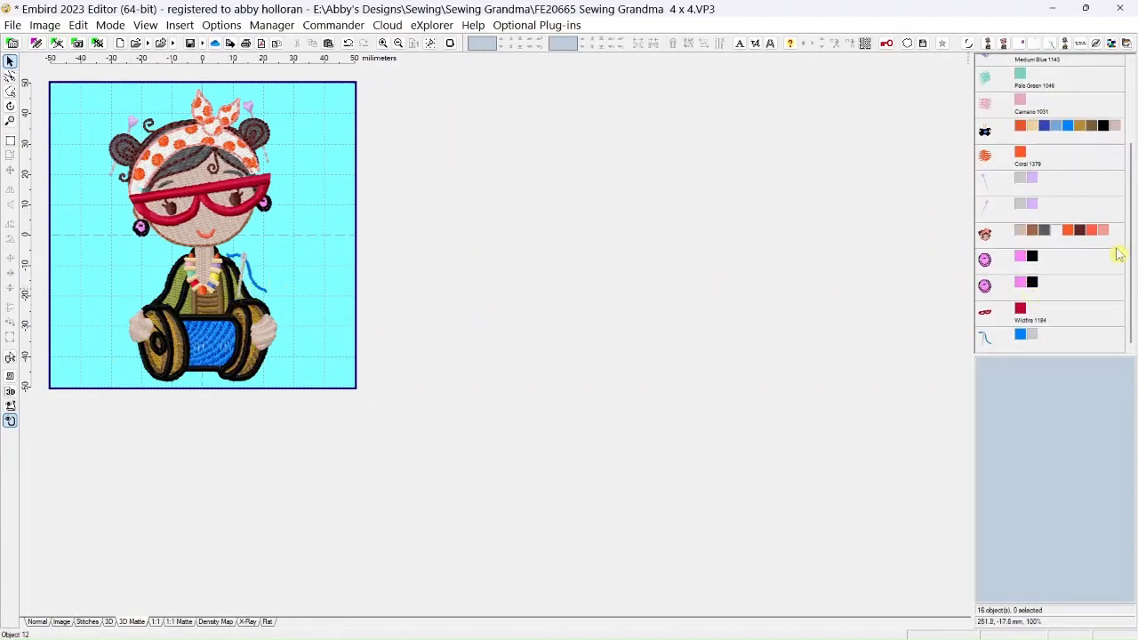
left_click_drag(1128, 275, 1127, 175)
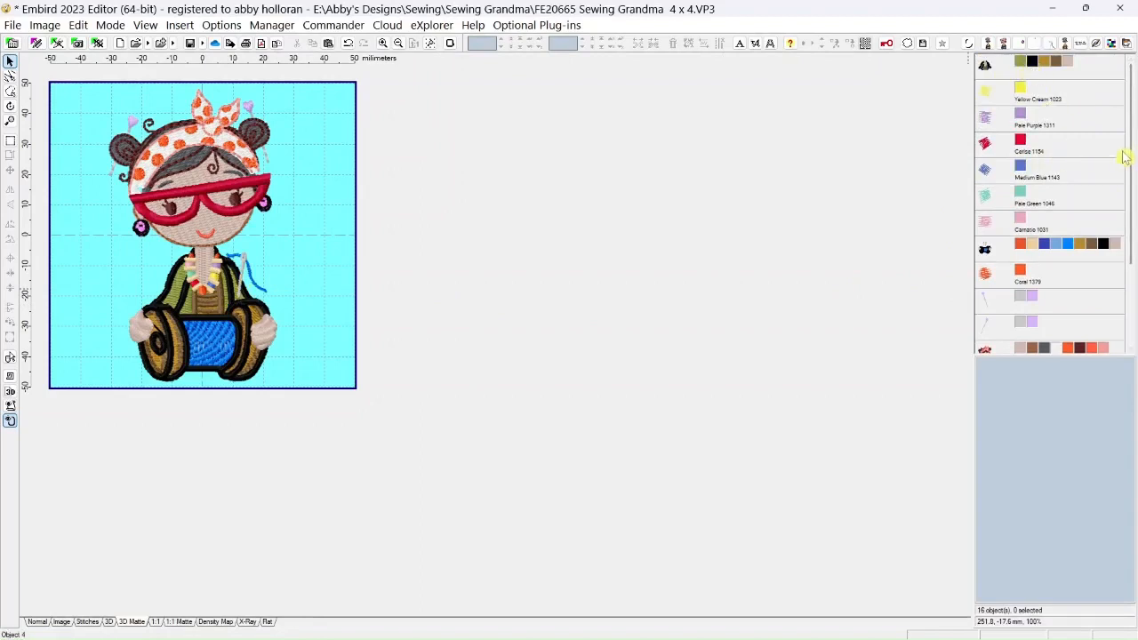
left_click_drag(1131, 157, 1130, 241)
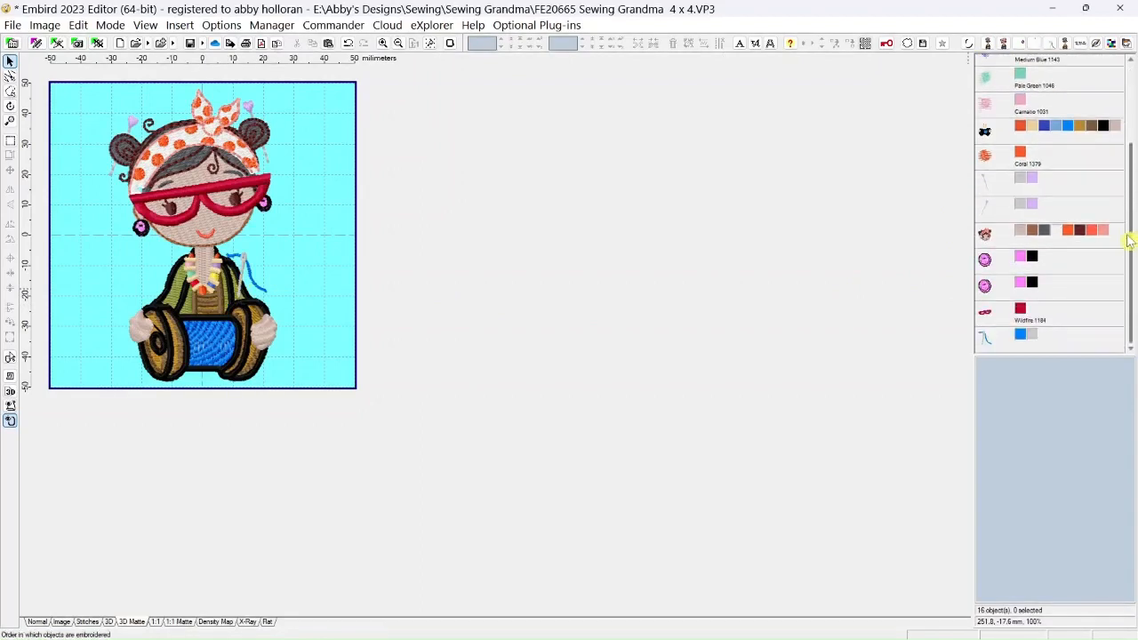
left_click(984, 345)
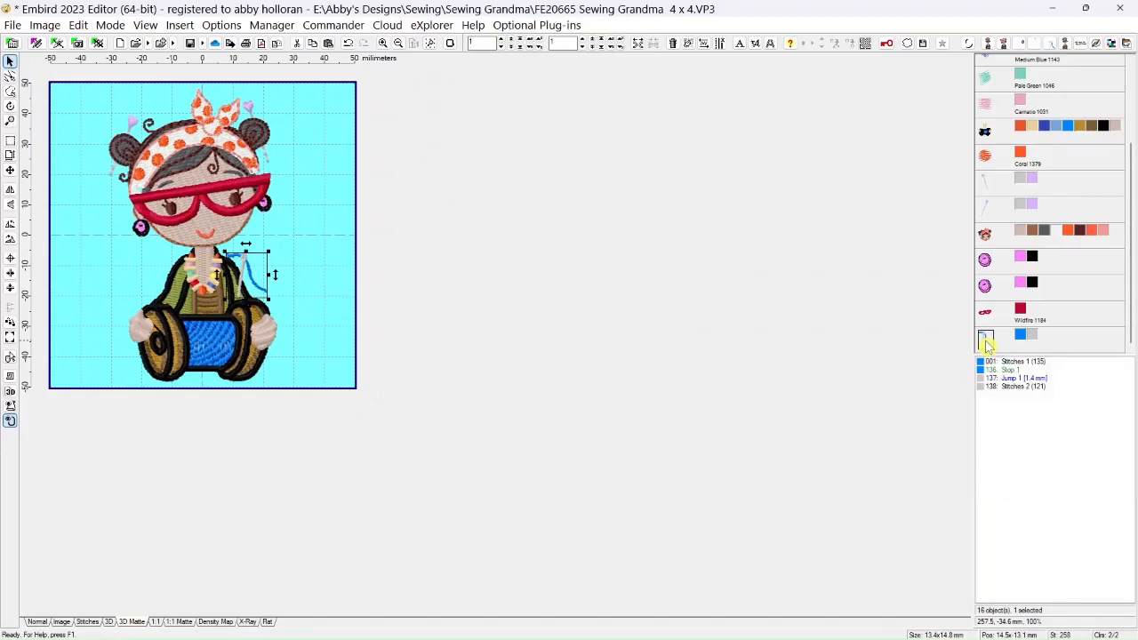
scroll(986, 65, "up", 3)
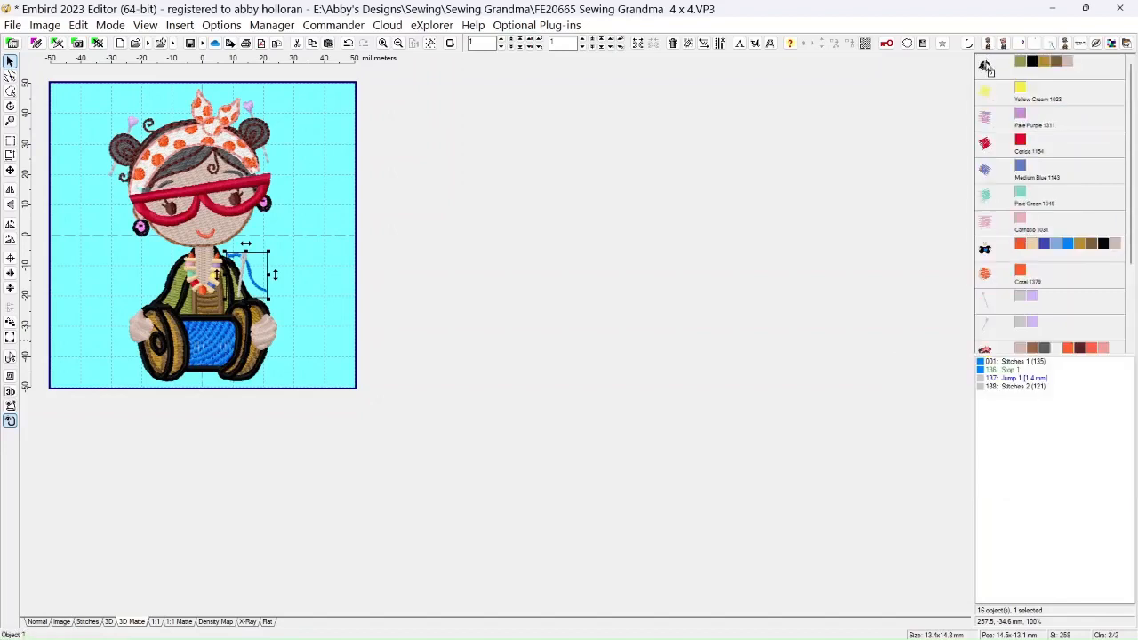
right_click(988, 69)
left_click(1003, 117)
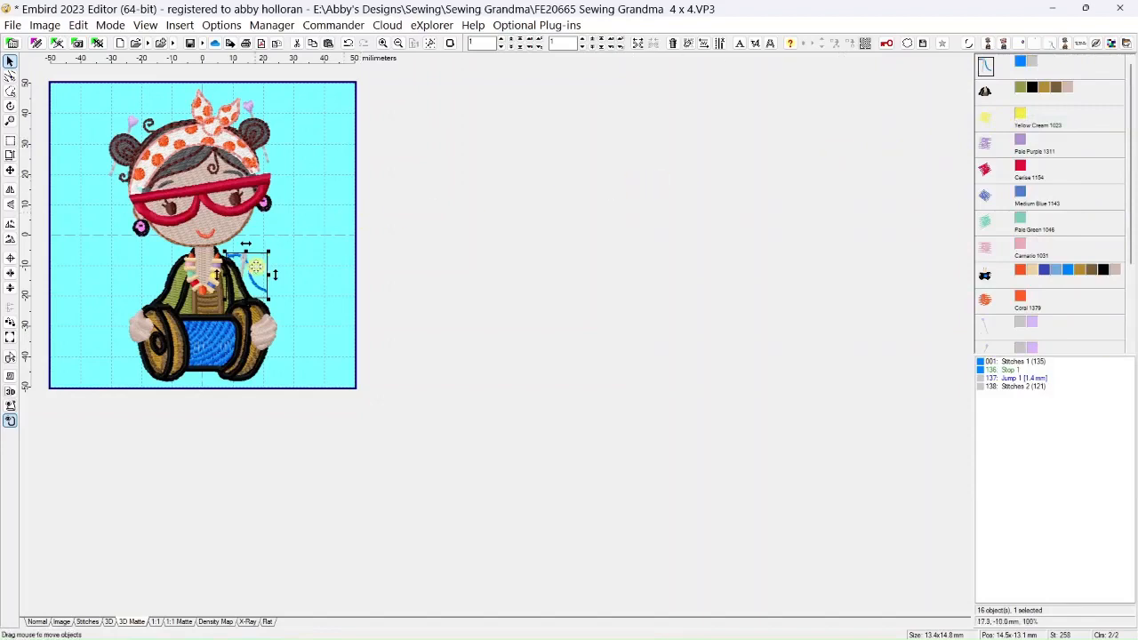
Separate color 1, the green of the jacket, from the grandma body into its own object
left_click(255, 276)
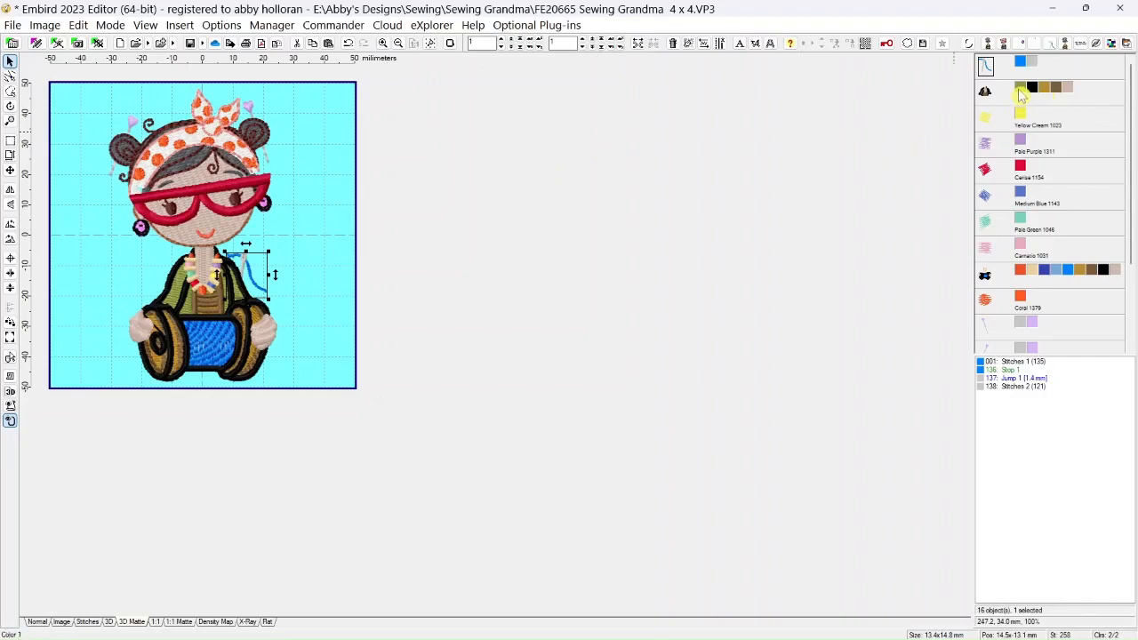
mouse_move(1021, 95)
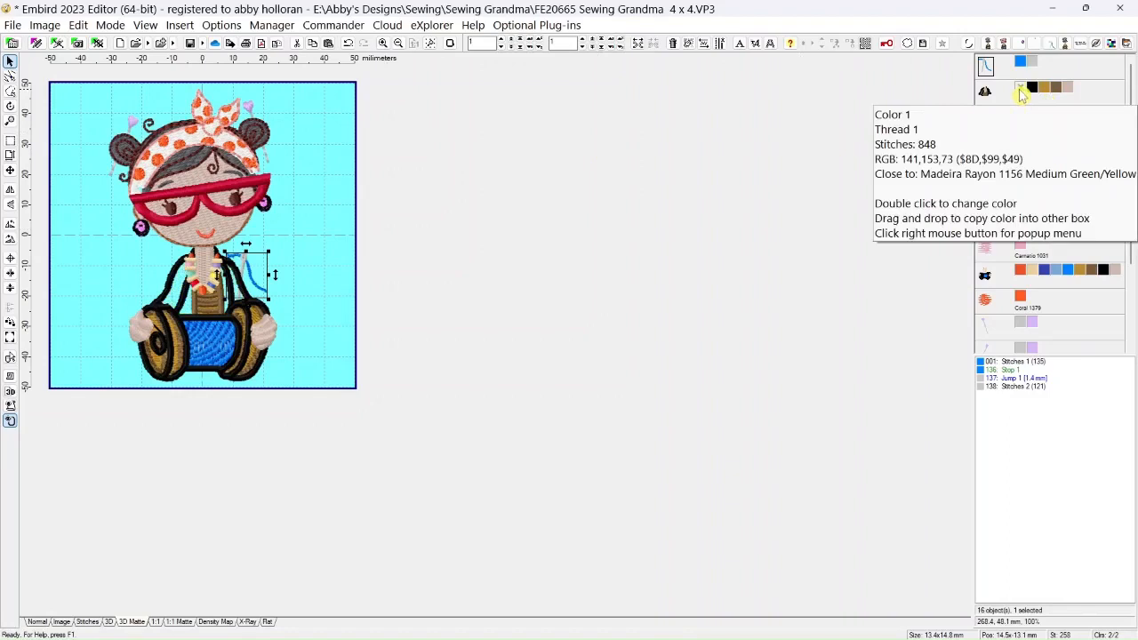
right_click(1020, 94)
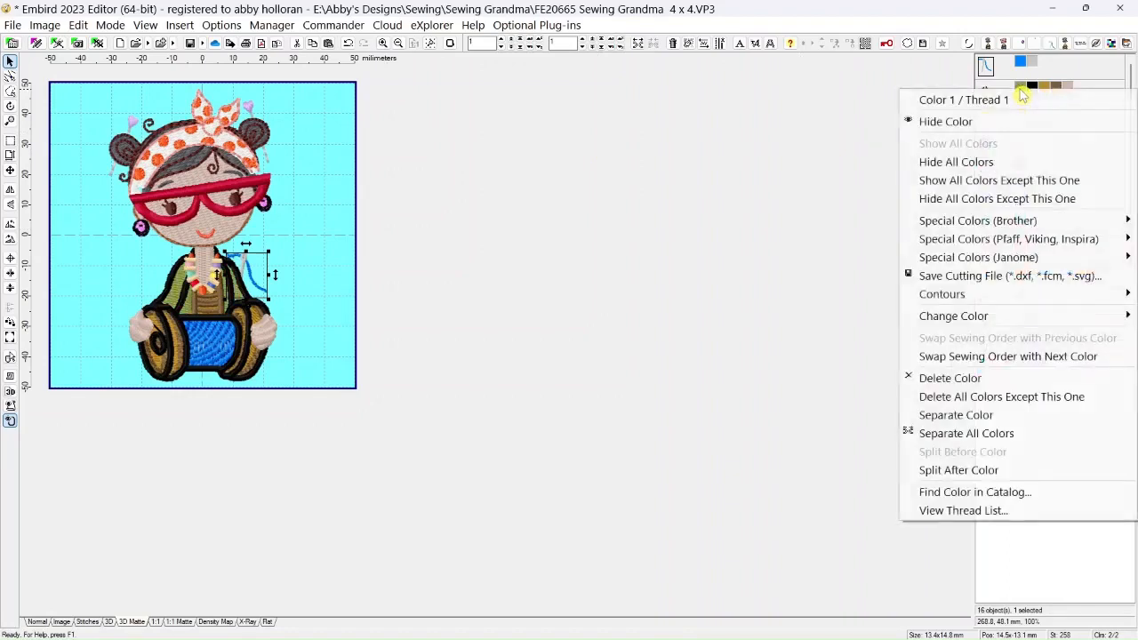
left_click(967, 415)
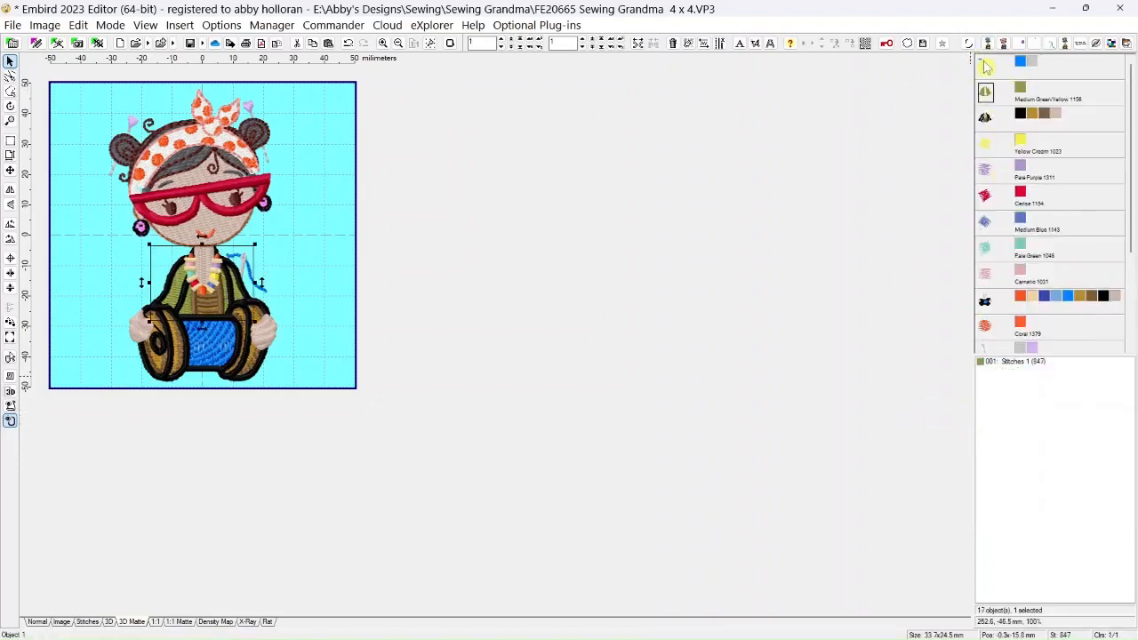
Place the needle object after the green jacket and before the remaining grandma body in the sewing order, then deselect it
left_click(985, 66)
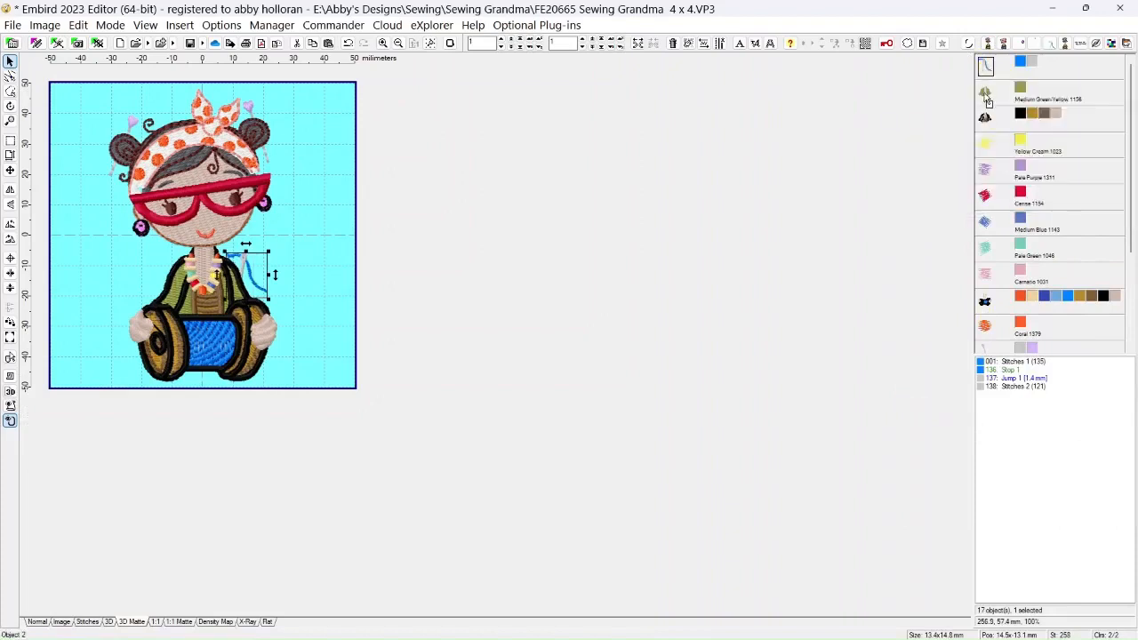
left_click_drag(988, 101, 987, 97)
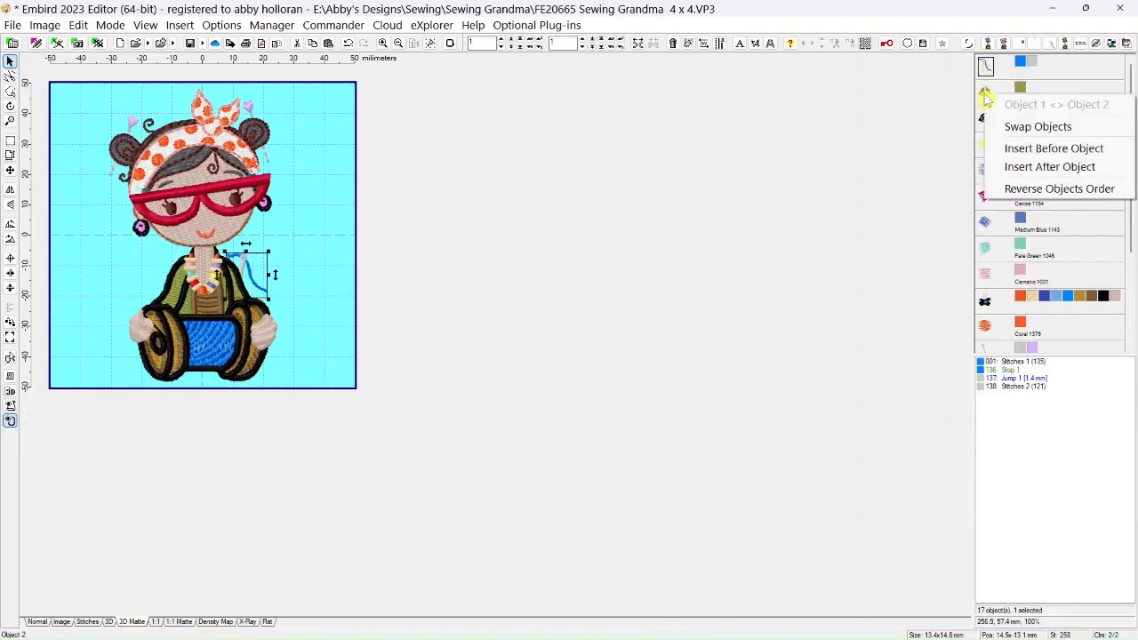
left_click(1022, 148)
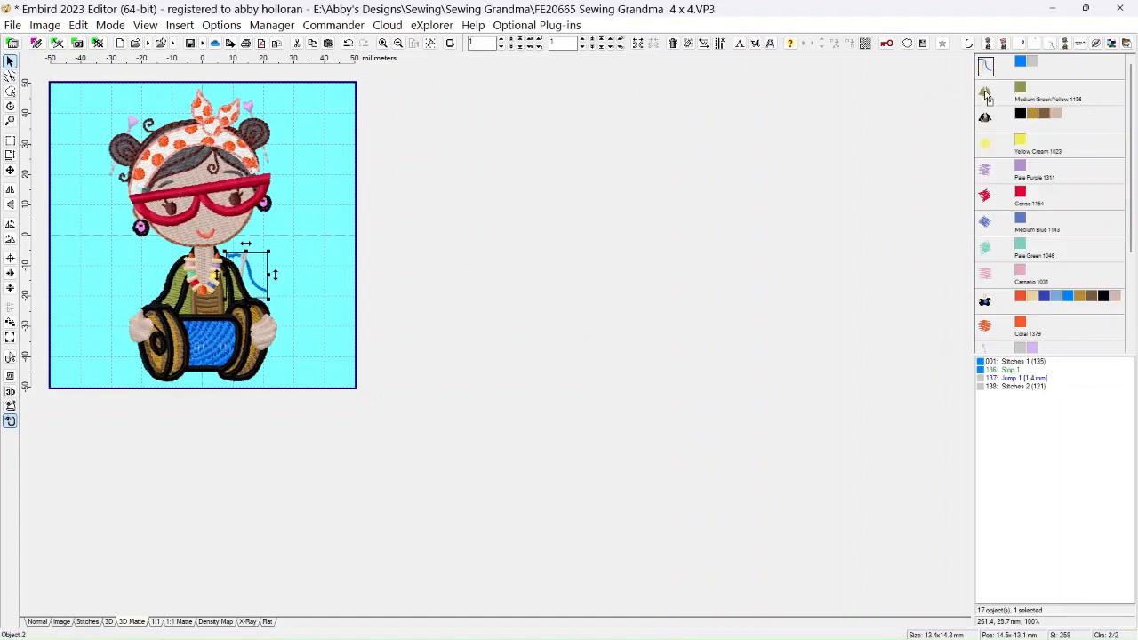
left_click_drag(985, 96, 987, 75)
left_click(1004, 166)
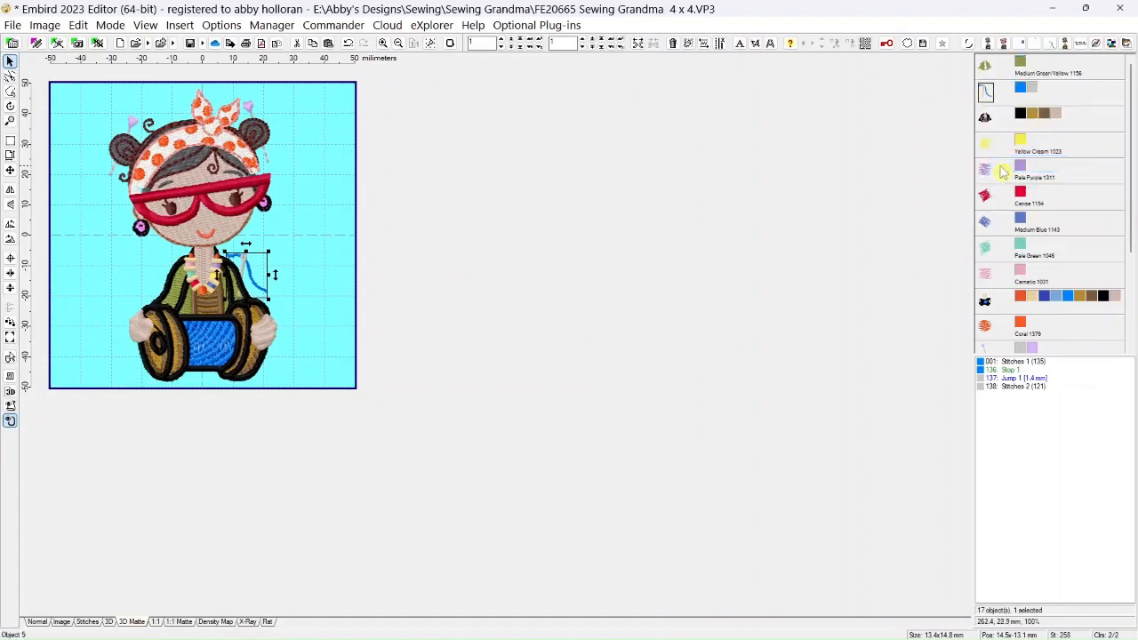
left_click(322, 274)
Shift the threaded needle closer to the jacket, rotate it slightly clockwise, and nudge it into position on the jacket's edge
scroll(263, 288, "up", 1)
scroll(320, 344, "up", 1)
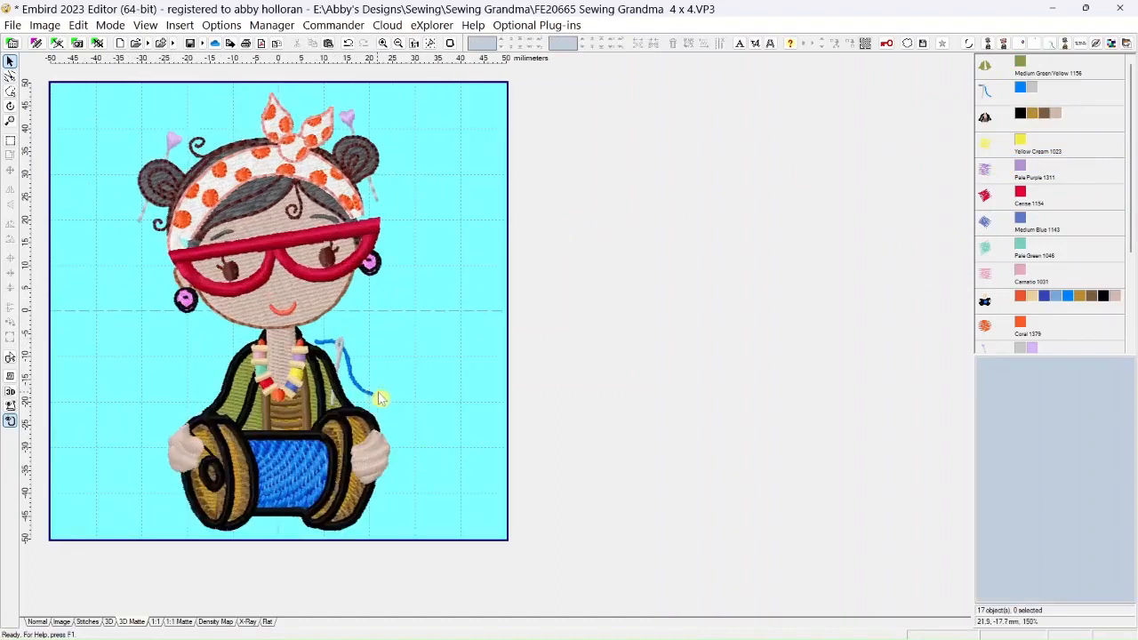
left_click(987, 92)
left_click_drag(367, 342, 339, 349)
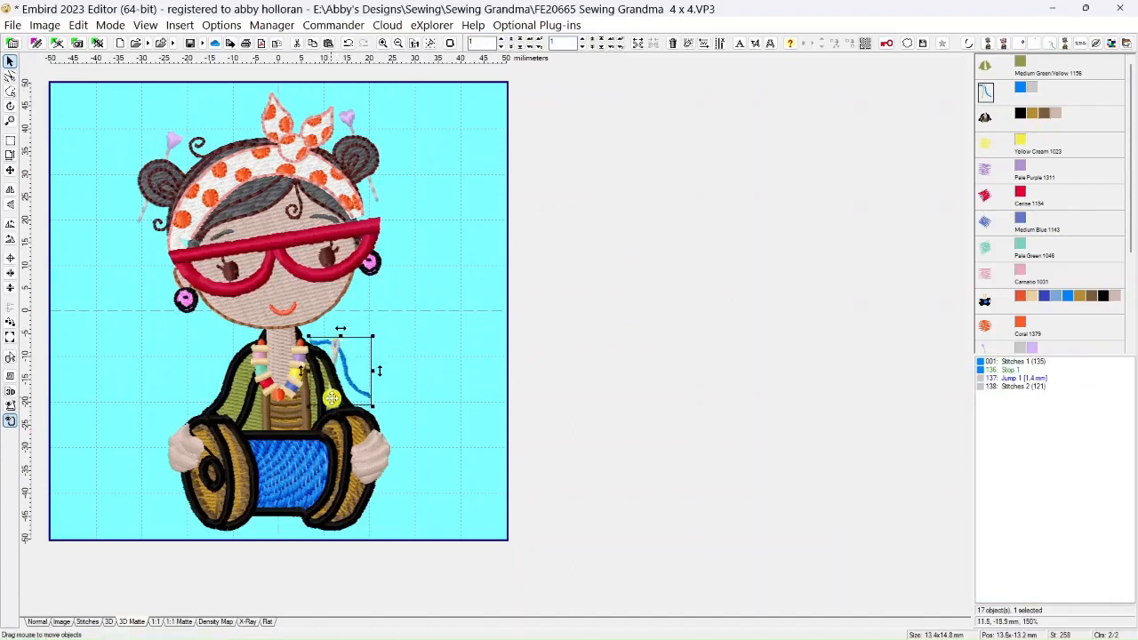
left_click(11, 108)
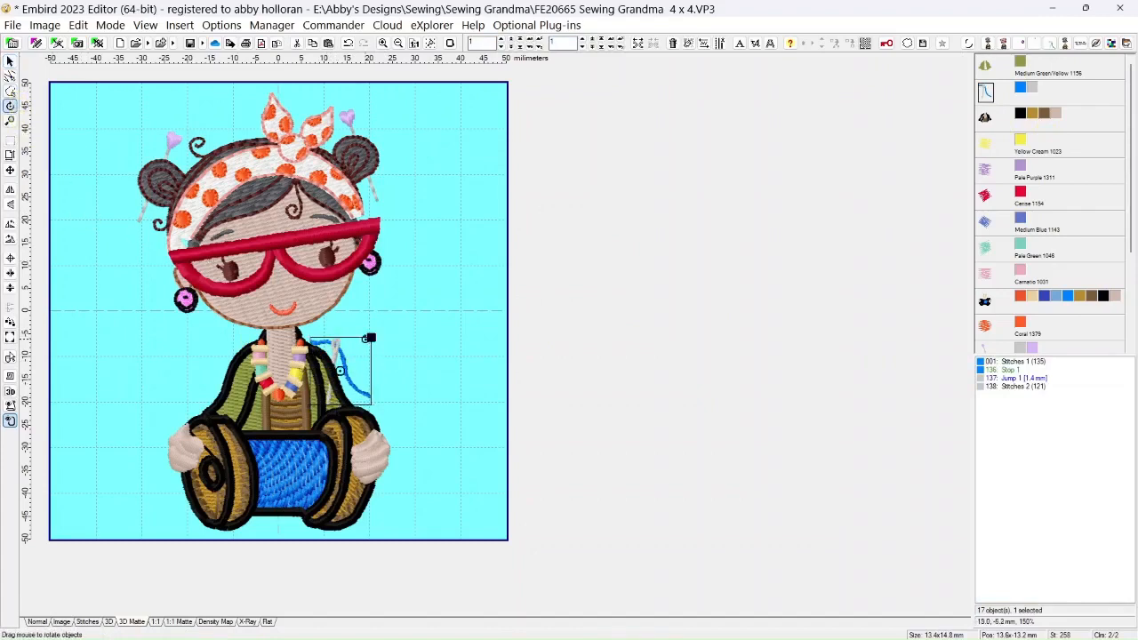
left_click_drag(372, 339, 377, 341)
left_click(10, 60)
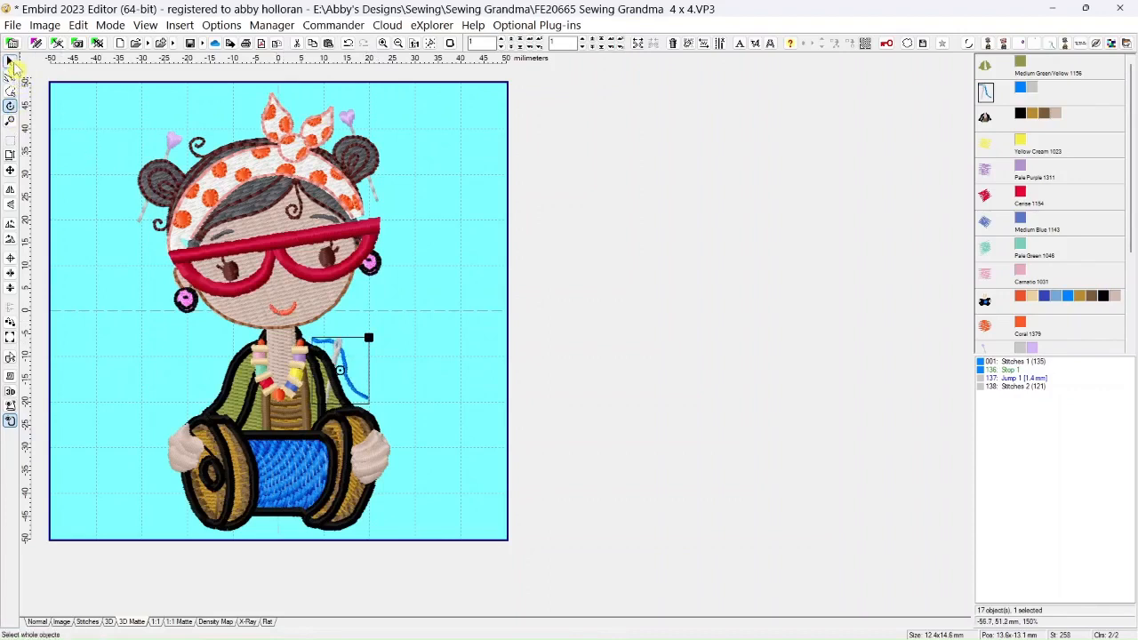
left_click_drag(338, 356, 343, 356)
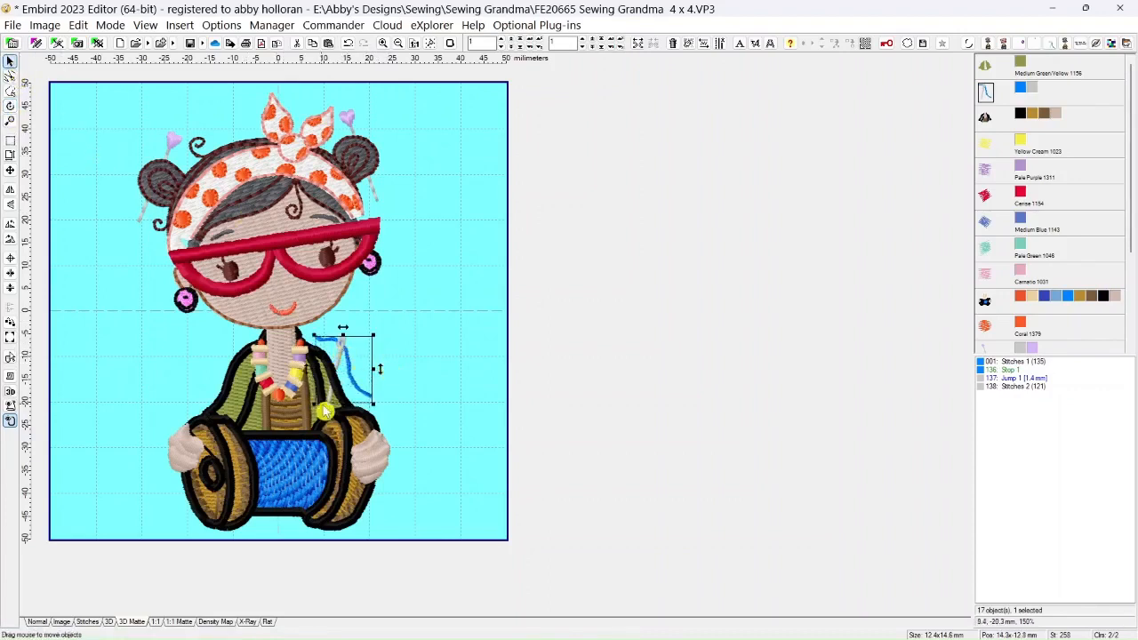
left_click(450, 310)
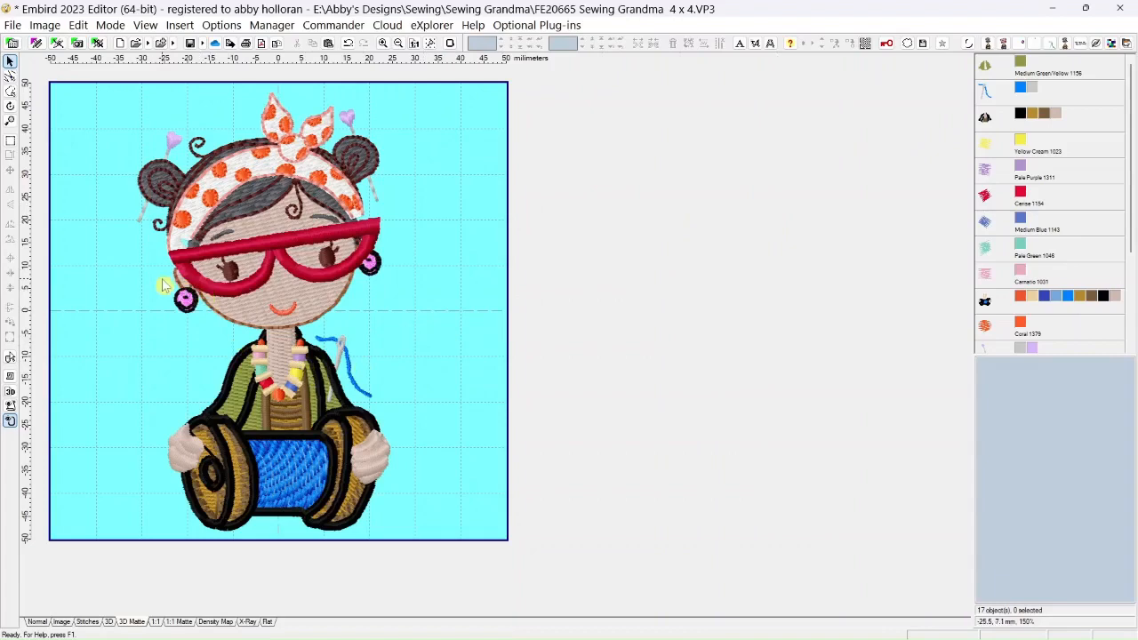
Switch to the Normal stitch view and set the hoop background color to pure blue (RGB 0, 0, 255)
scroll(164, 284, "up", 5)
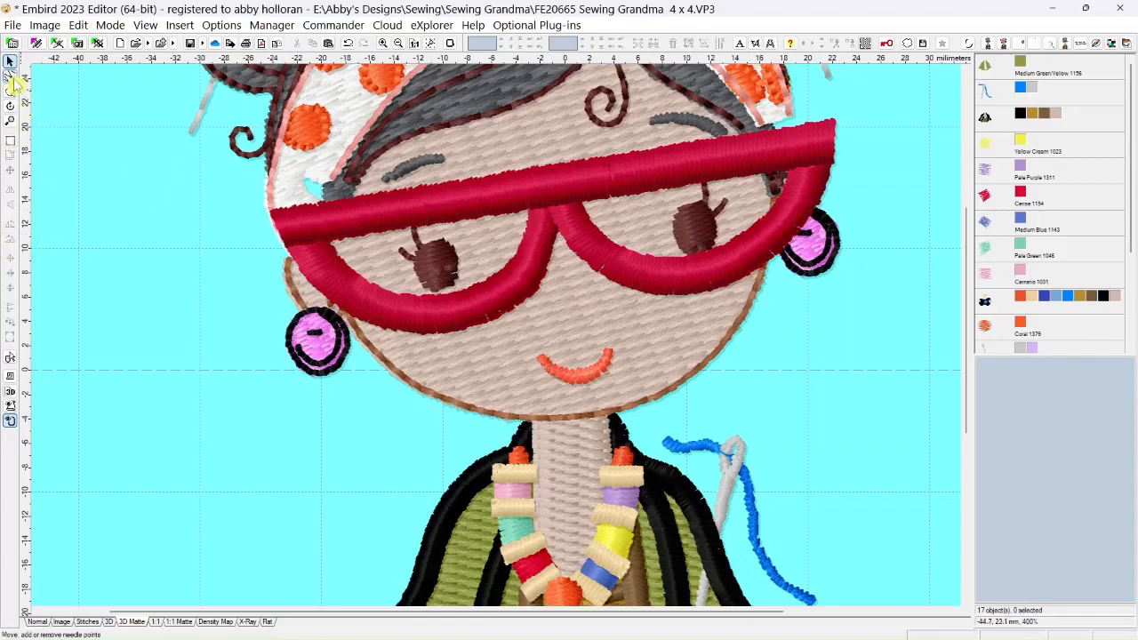
left_click(39, 621)
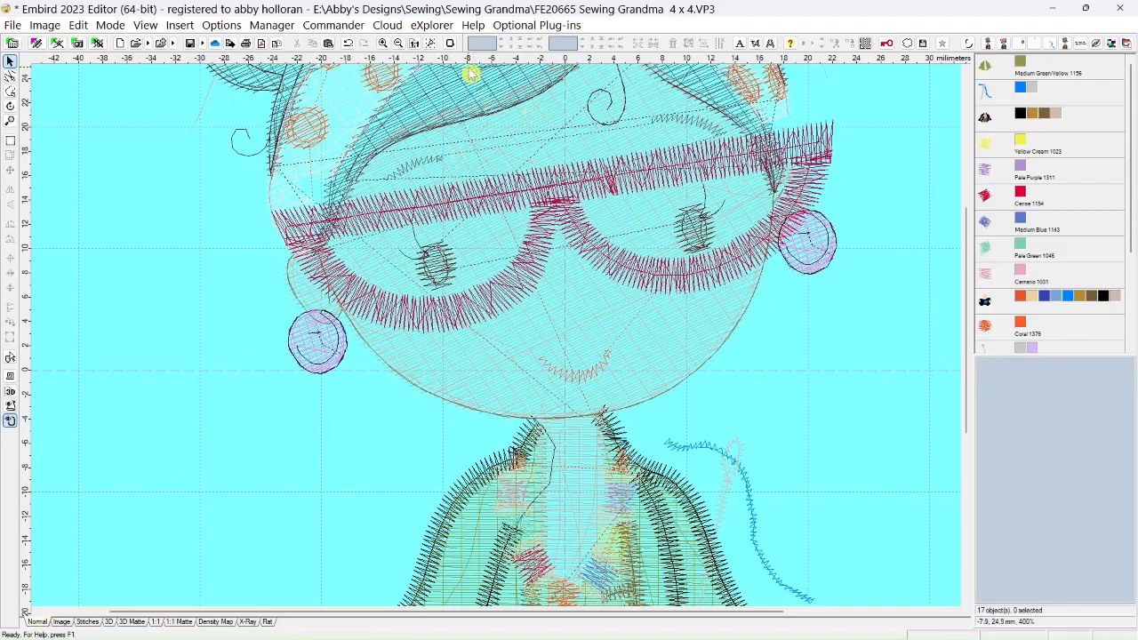
left_click(451, 44)
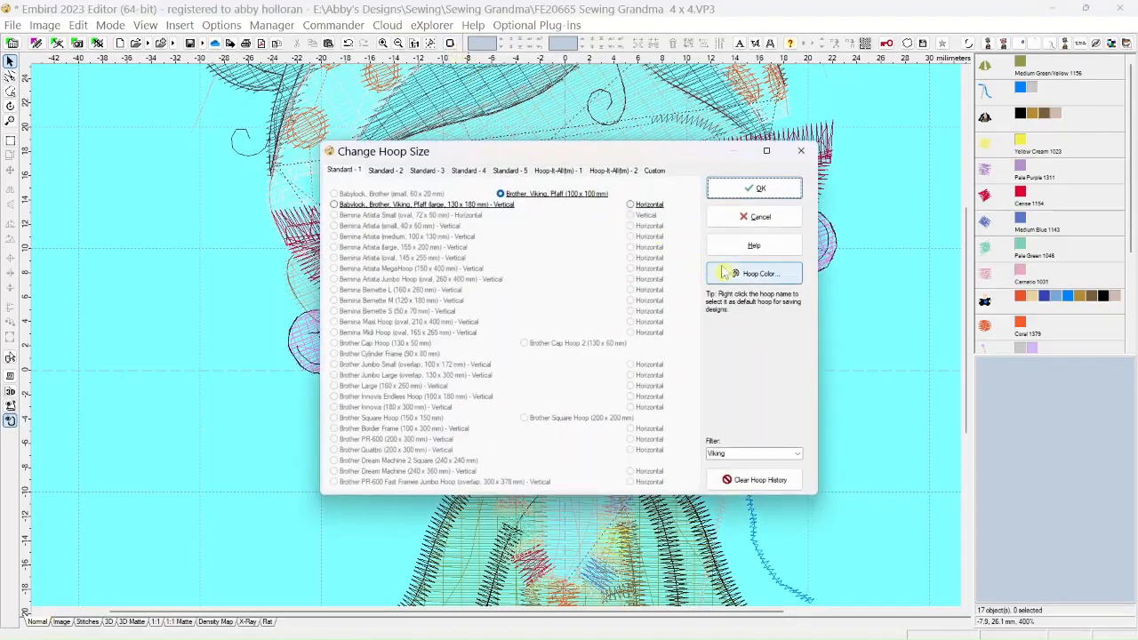
left_click(735, 274)
left_click(496, 282)
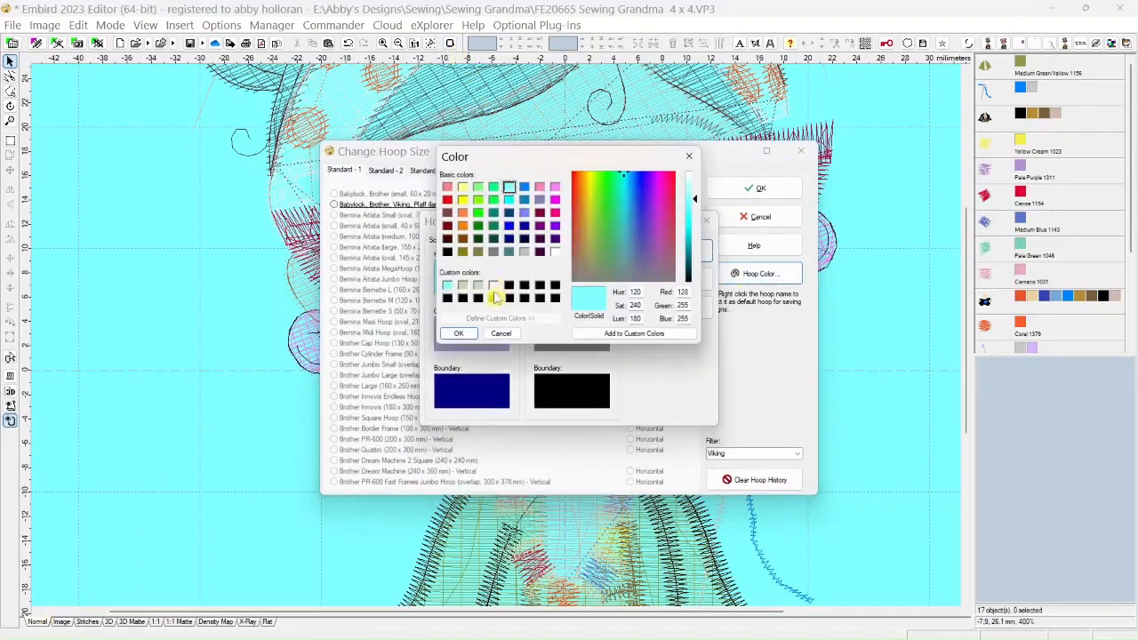
left_click(509, 228)
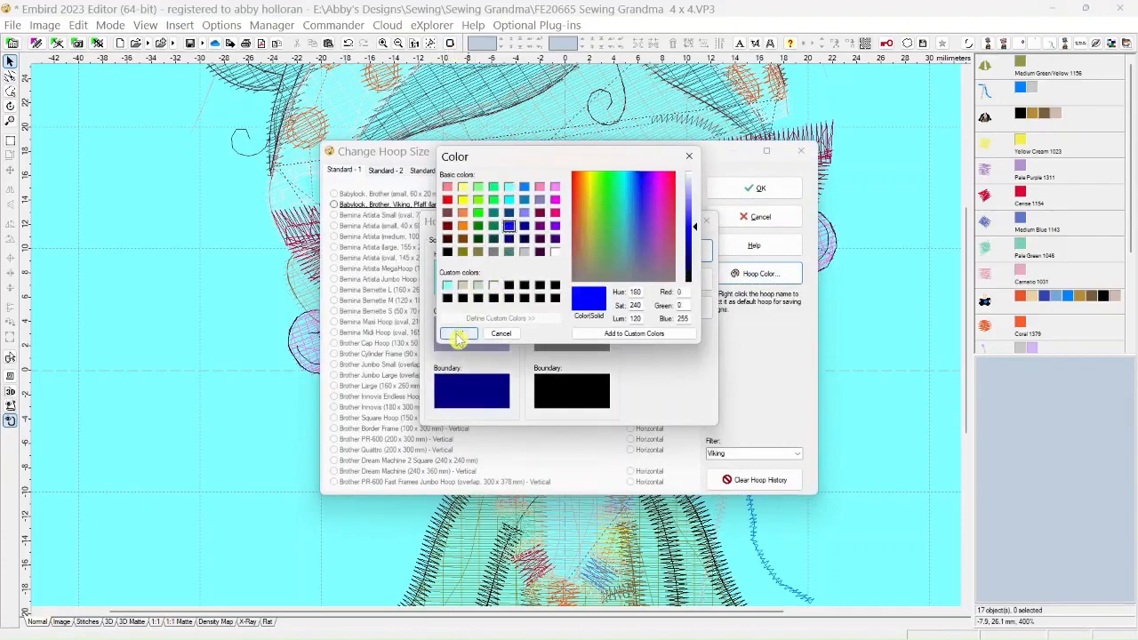
left_click(459, 333)
left_click(668, 250)
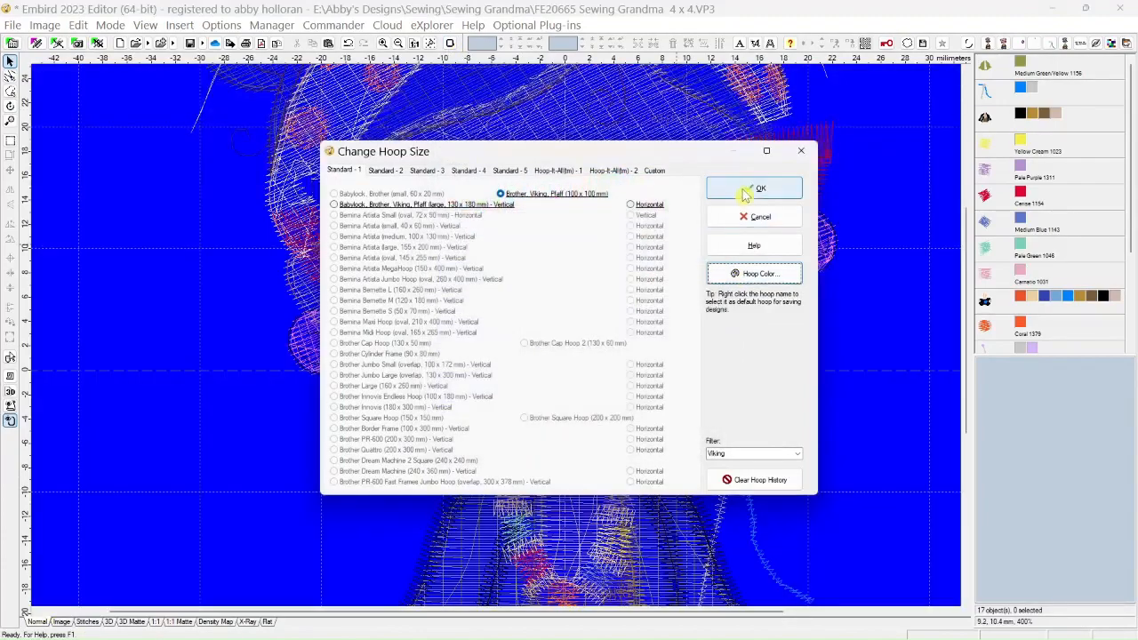
left_click(756, 187)
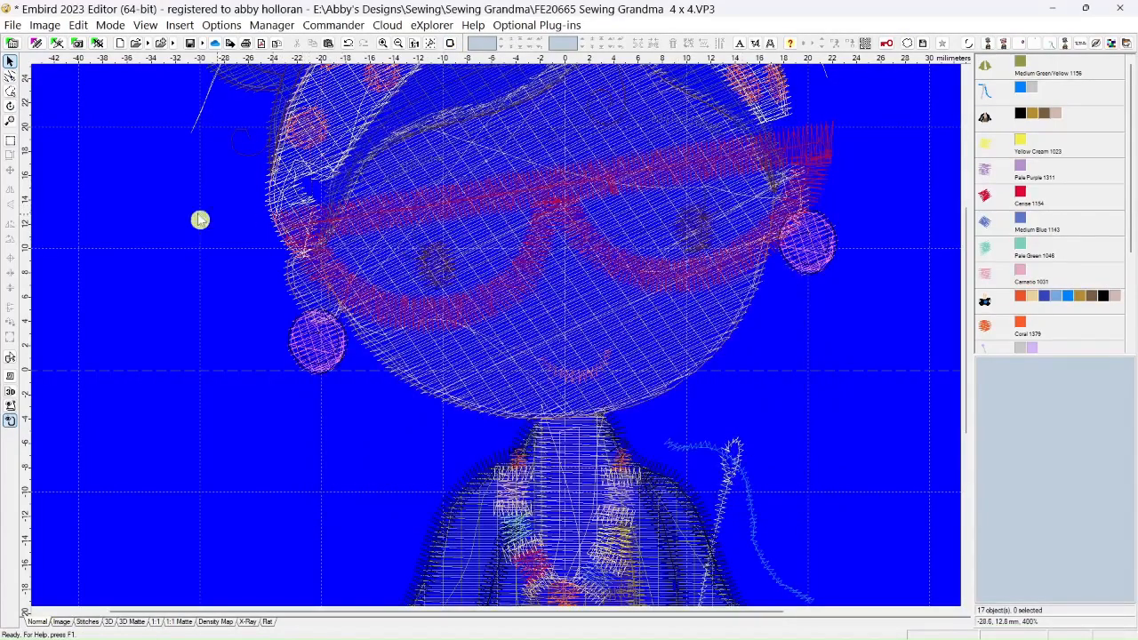
In needle point editing, move a white headband stitch point outward into the gap above the glasses' left corner
left_click(9, 77)
scroll(312, 247, "up", 2)
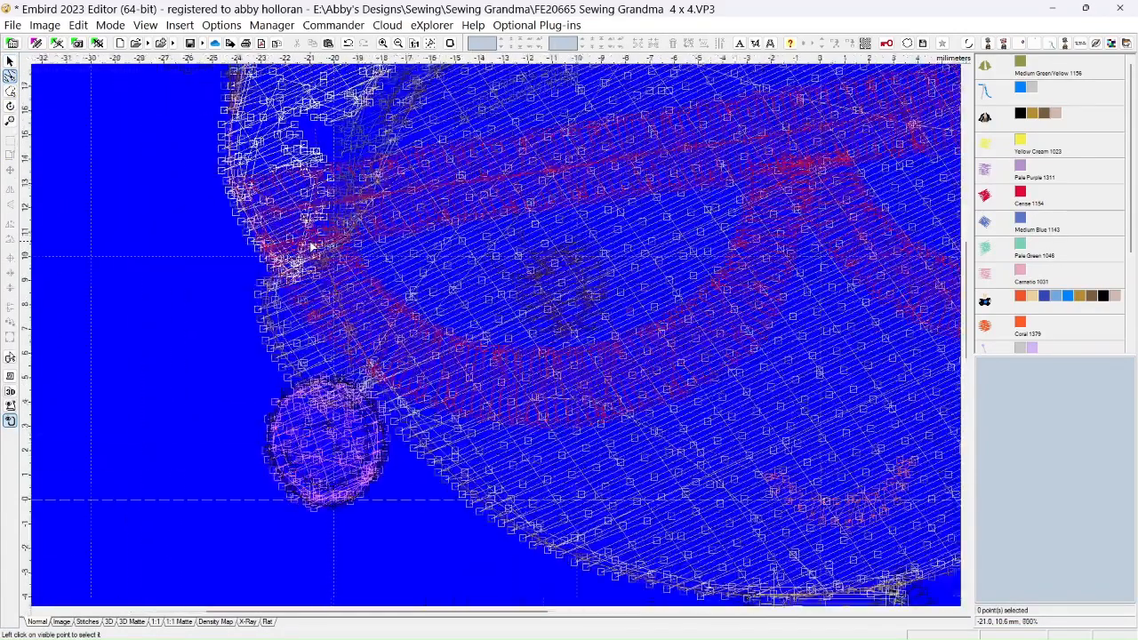
left_click(314, 122)
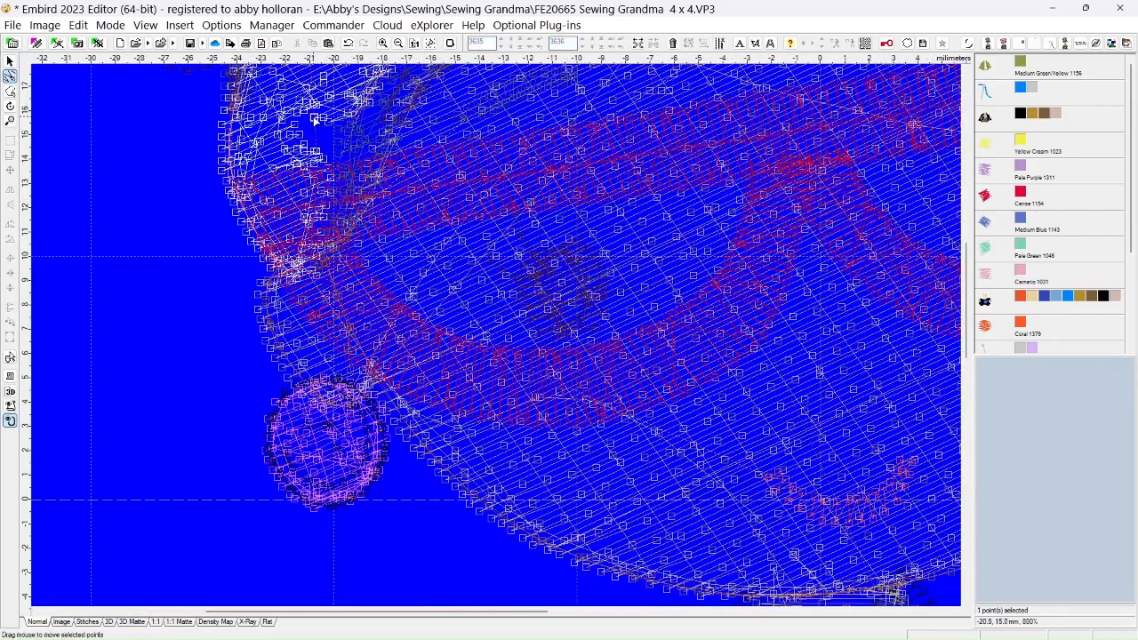
left_click(298, 138)
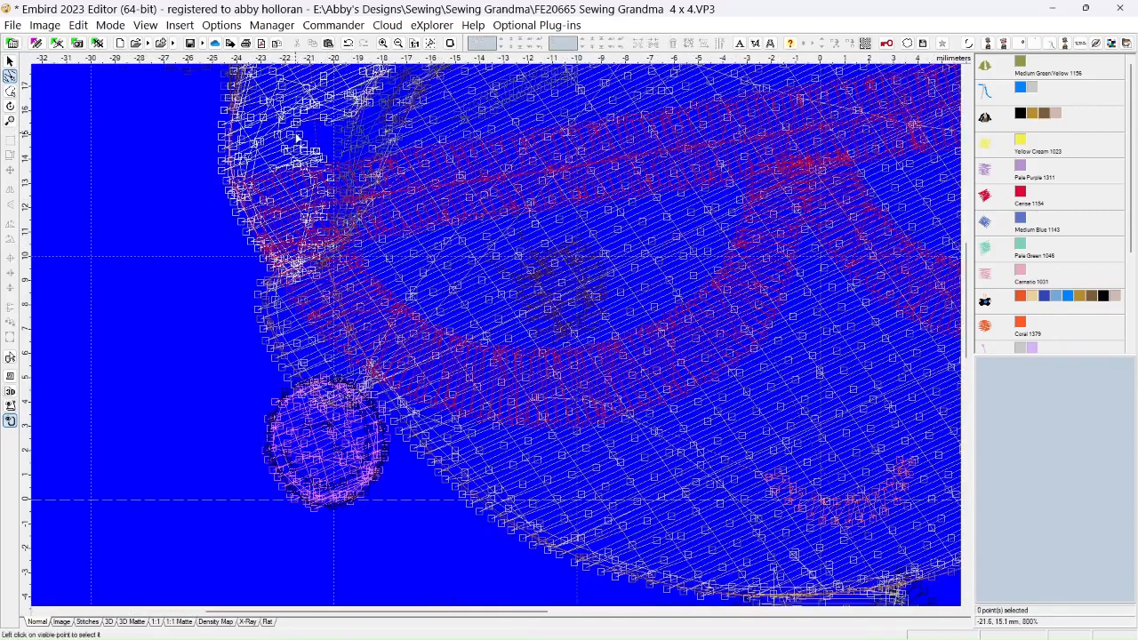
left_click(313, 145)
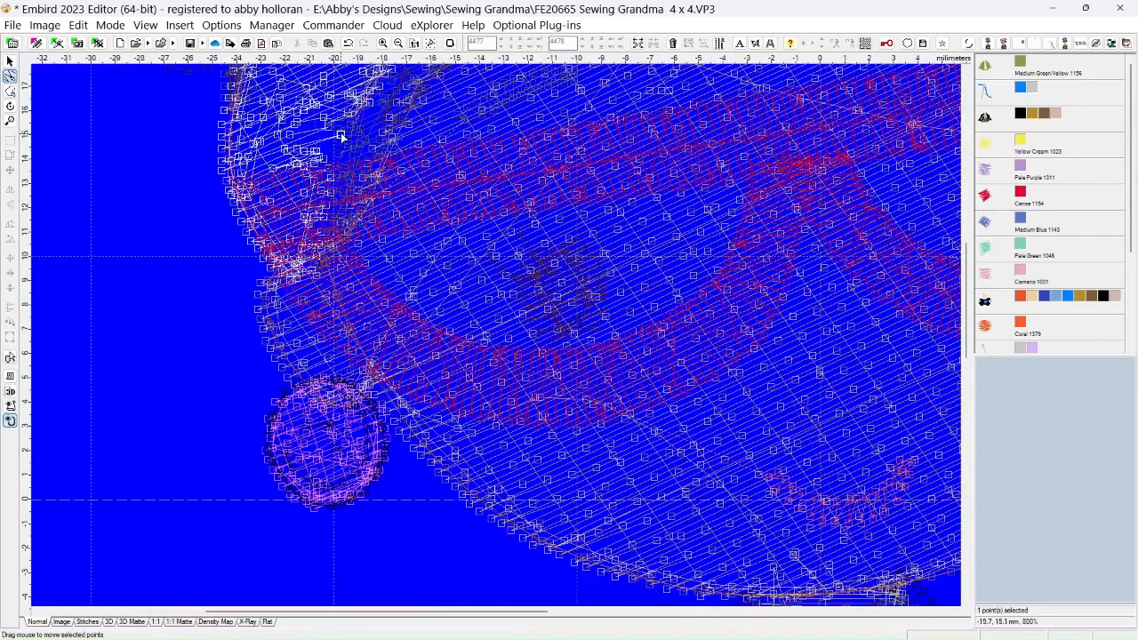
left_click_drag(341, 135, 337, 125)
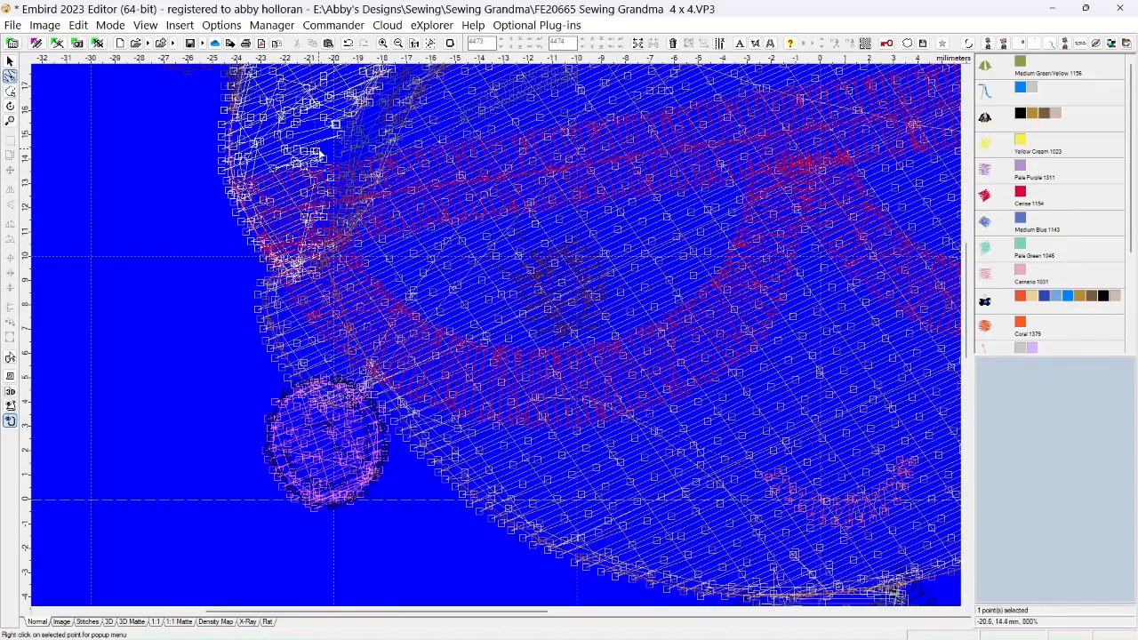
Move the white headband stitch points above the glasses' left corner outward to the dark hair's edge and preview the repair in 3D Matte view
scroll(318, 155, "up", 4)
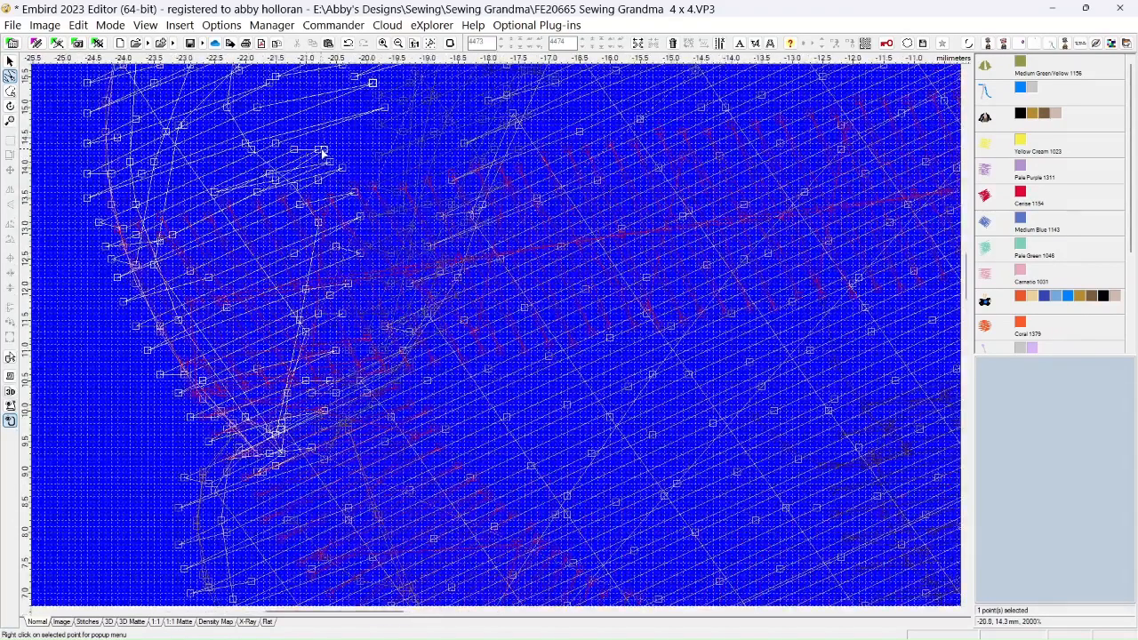
left_click(344, 152)
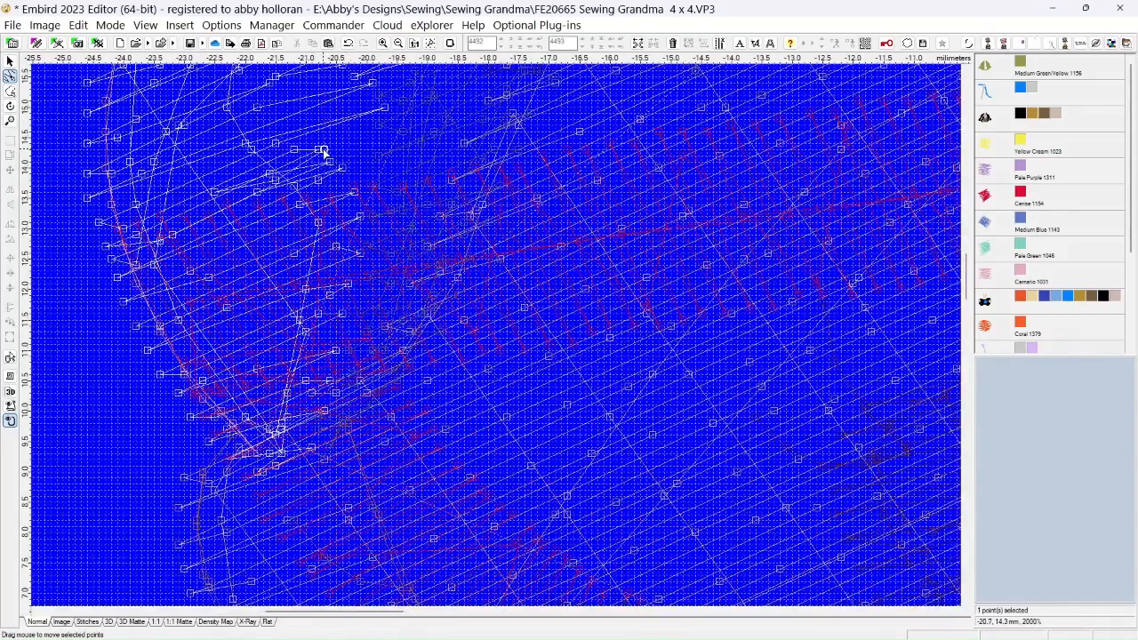
left_click_drag(322, 152, 389, 112)
left_click_drag(330, 165, 384, 137)
left_click(346, 172)
left_click_drag(346, 172, 386, 157)
left_click(354, 192)
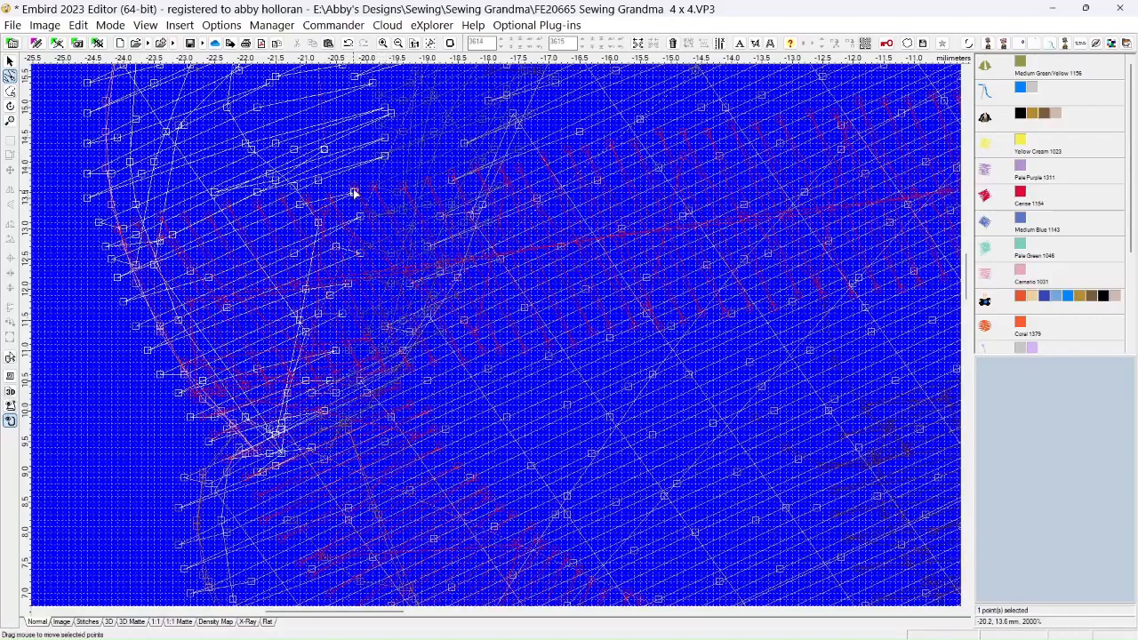
left_click_drag(354, 192, 372, 175)
left_click(360, 216)
left_click_drag(360, 216, 379, 178)
left_click(373, 178)
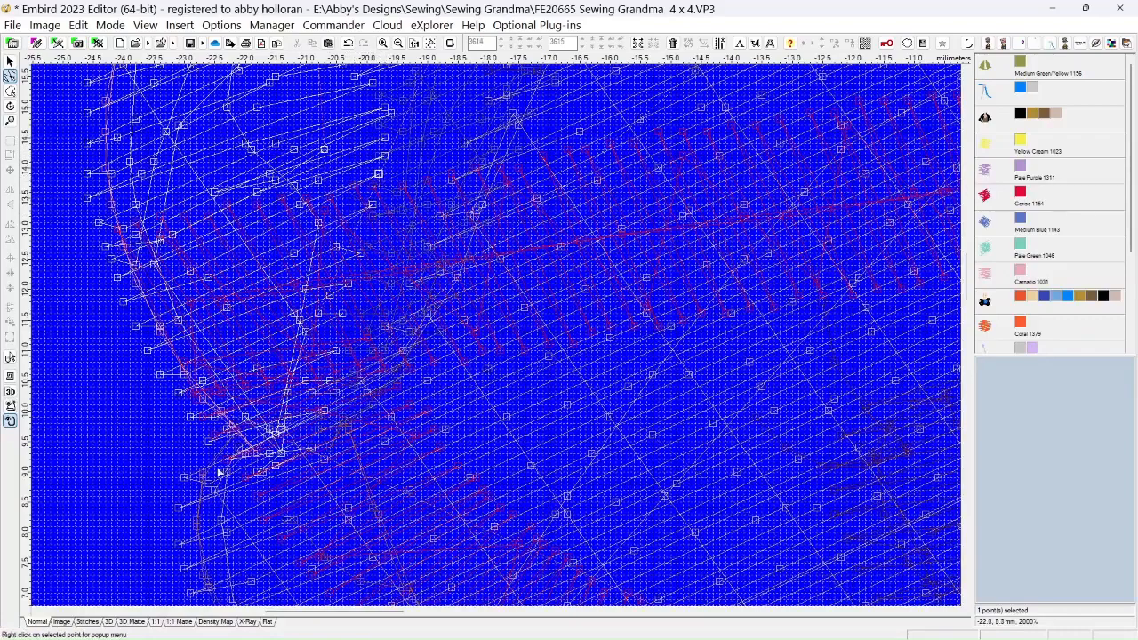
left_click(135, 622)
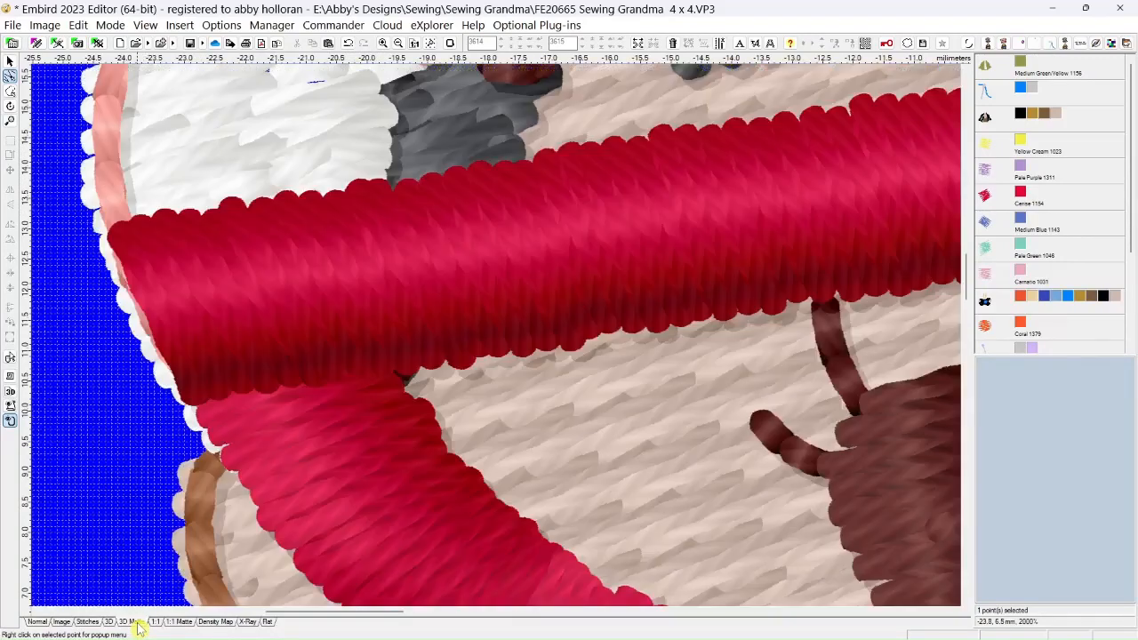
scroll(339, 376, "down", 3)
scroll(340, 376, "down", 2)
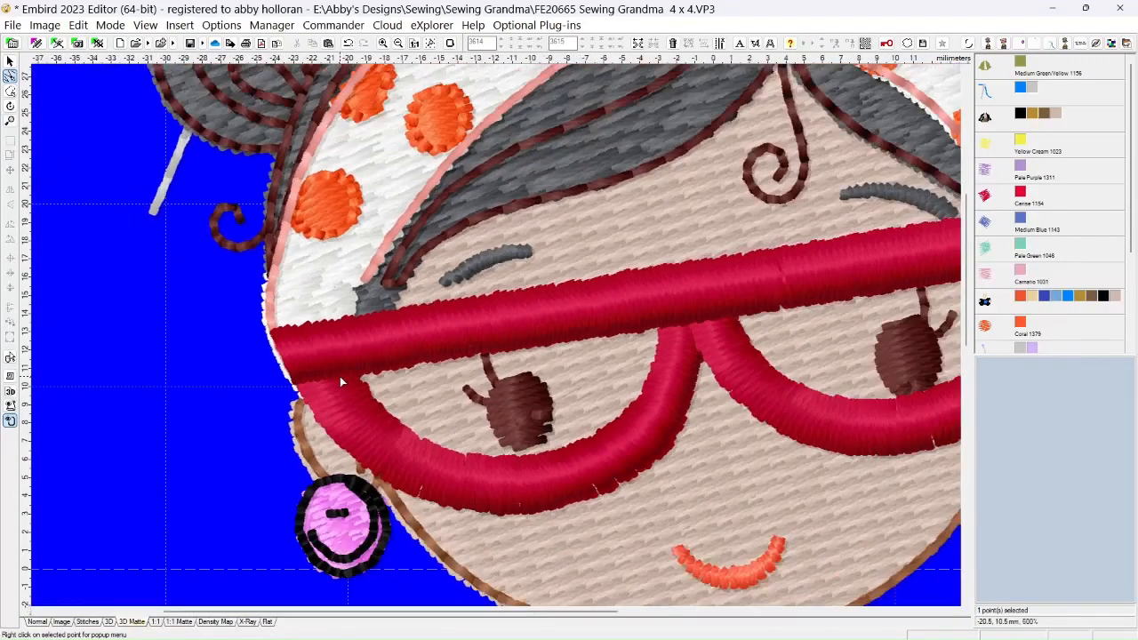
scroll(340, 376, "up", 3)
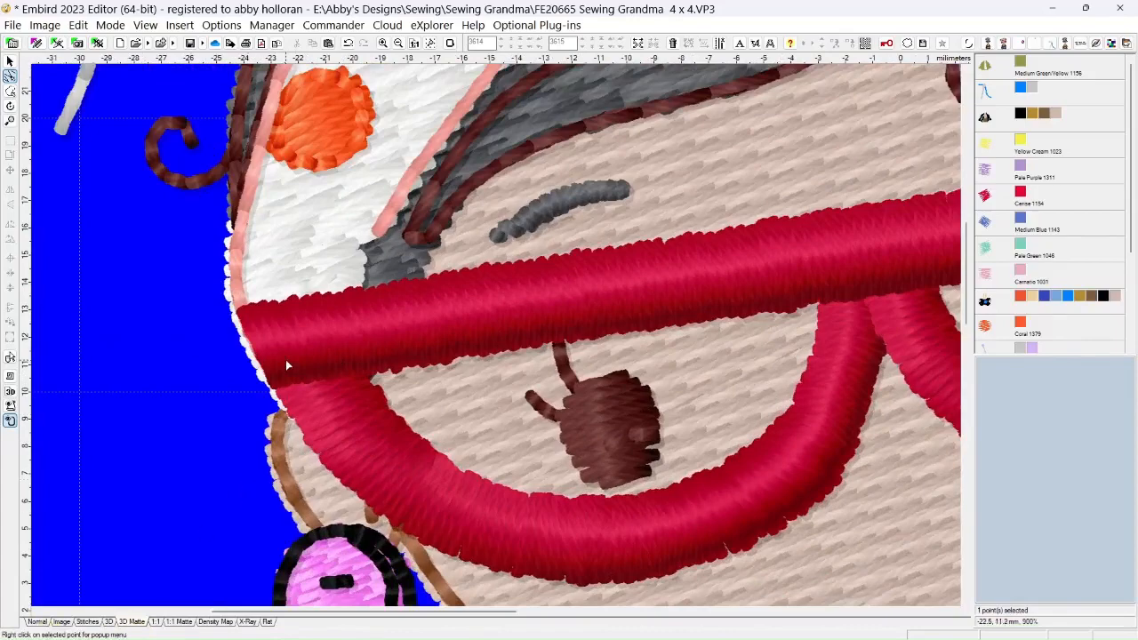
Adjust more white headband stitch points beside the dark hair in Normal view and check the whole face in 3D Matte view
left_click(36, 622)
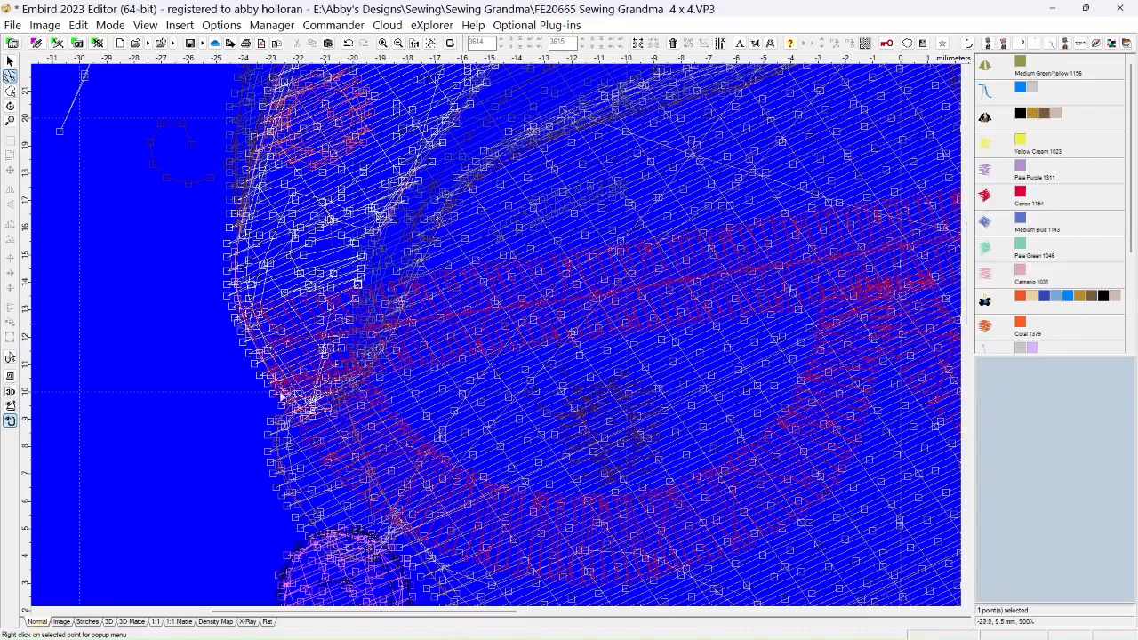
left_click(370, 243)
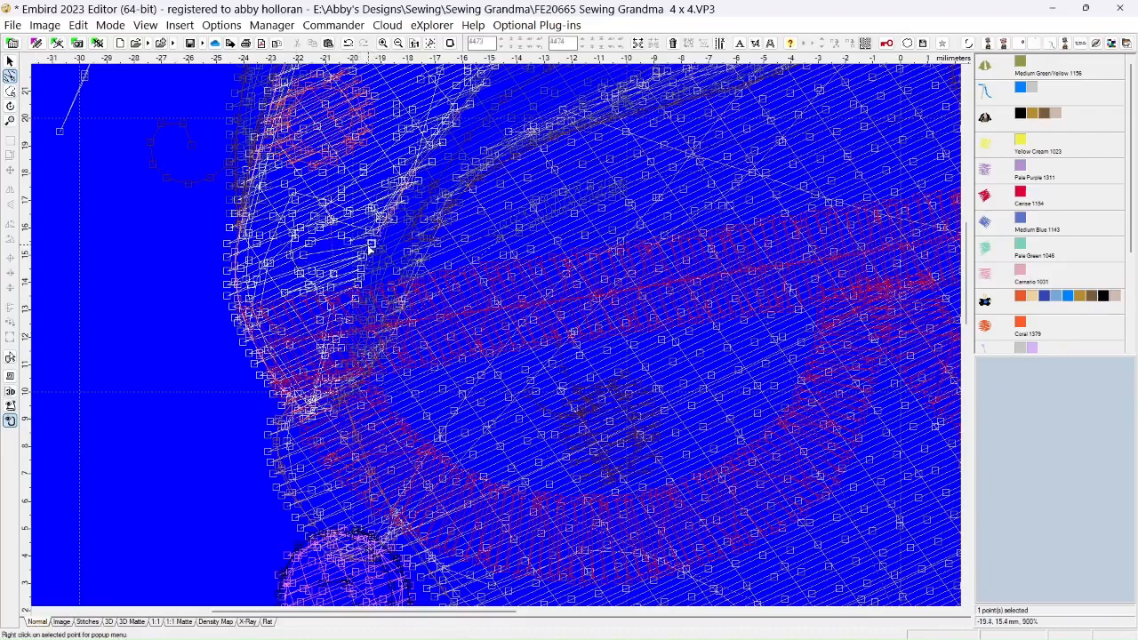
left_click(320, 247)
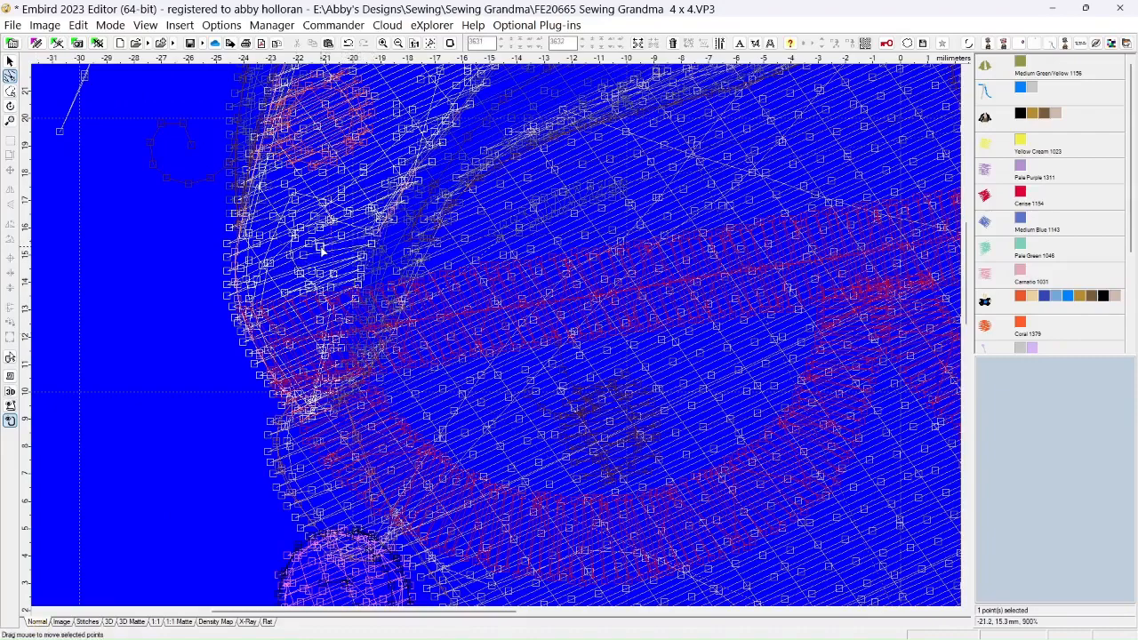
left_click(318, 255)
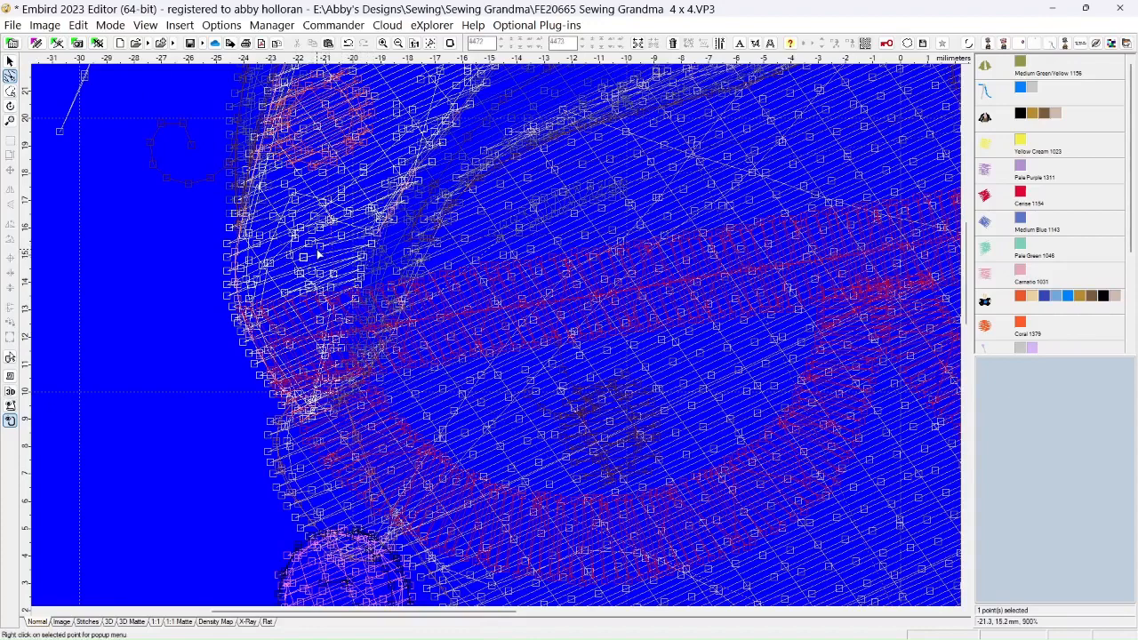
left_click(314, 255)
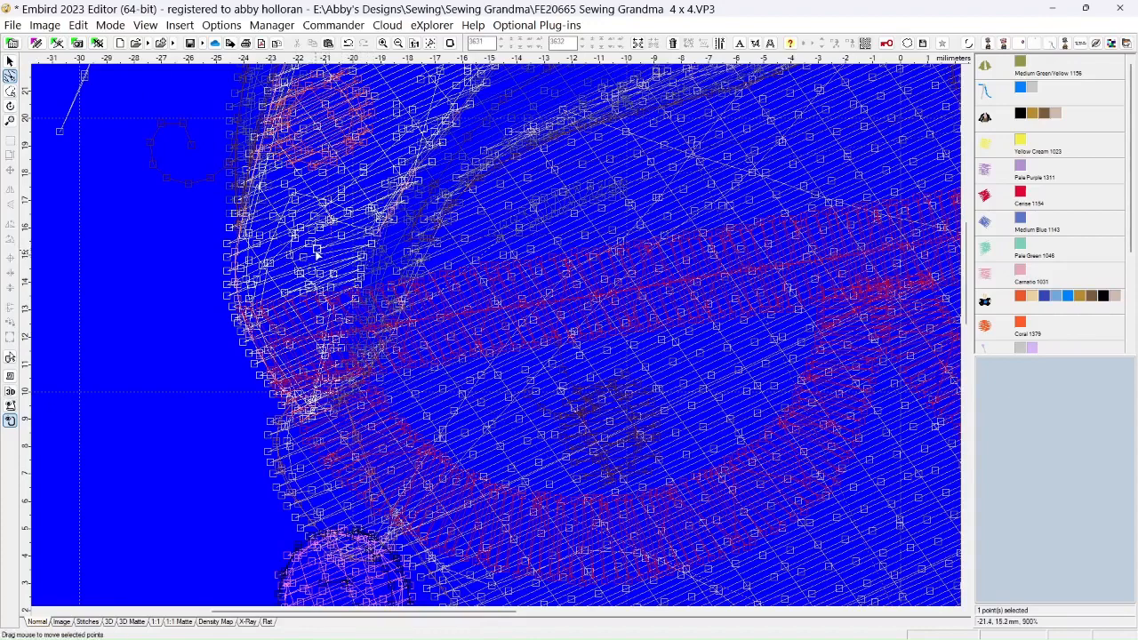
left_click(126, 626)
scroll(237, 427, "down", 5)
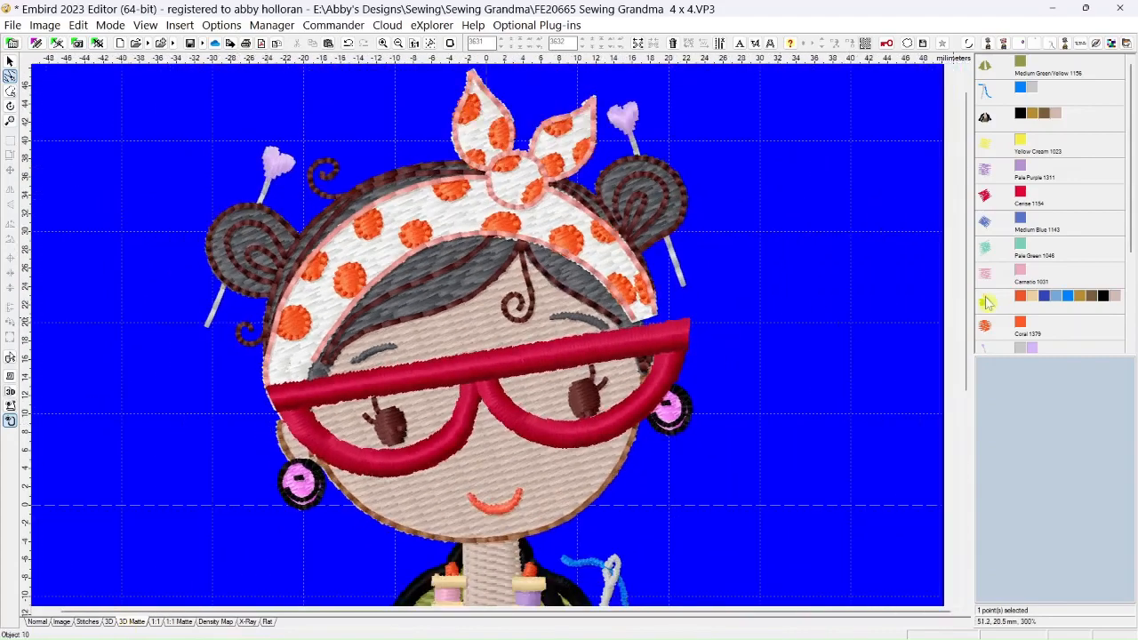
Select the red glasses object, nudge it slightly, and rotate it a little counterclockwise on the grandma's face
left_click_drag(1131, 245, 1125, 348)
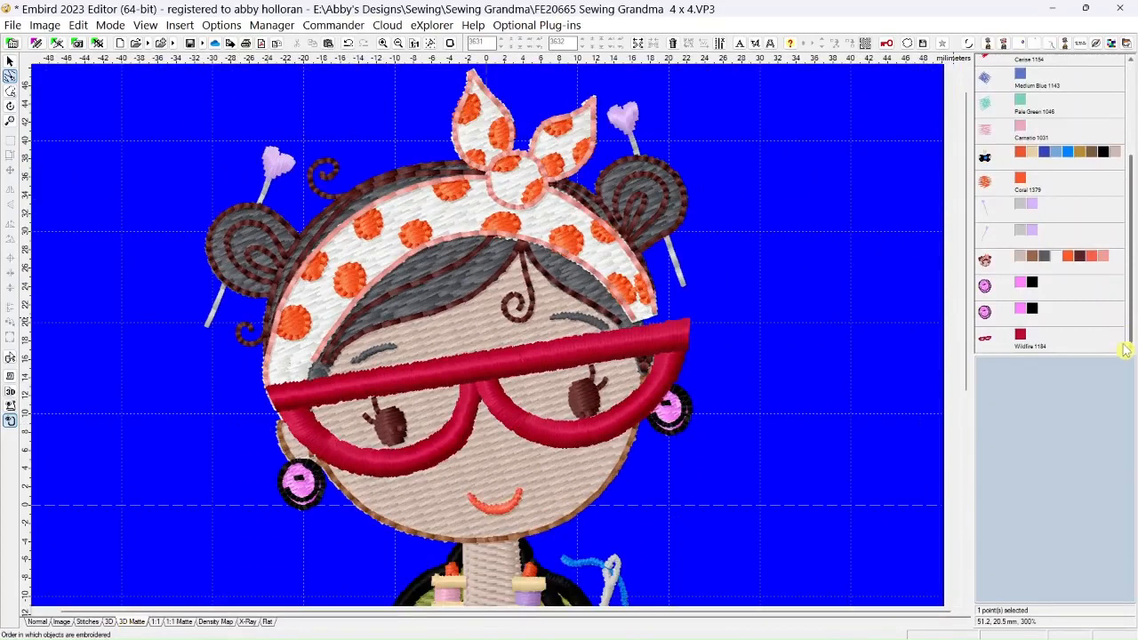
left_click(985, 339)
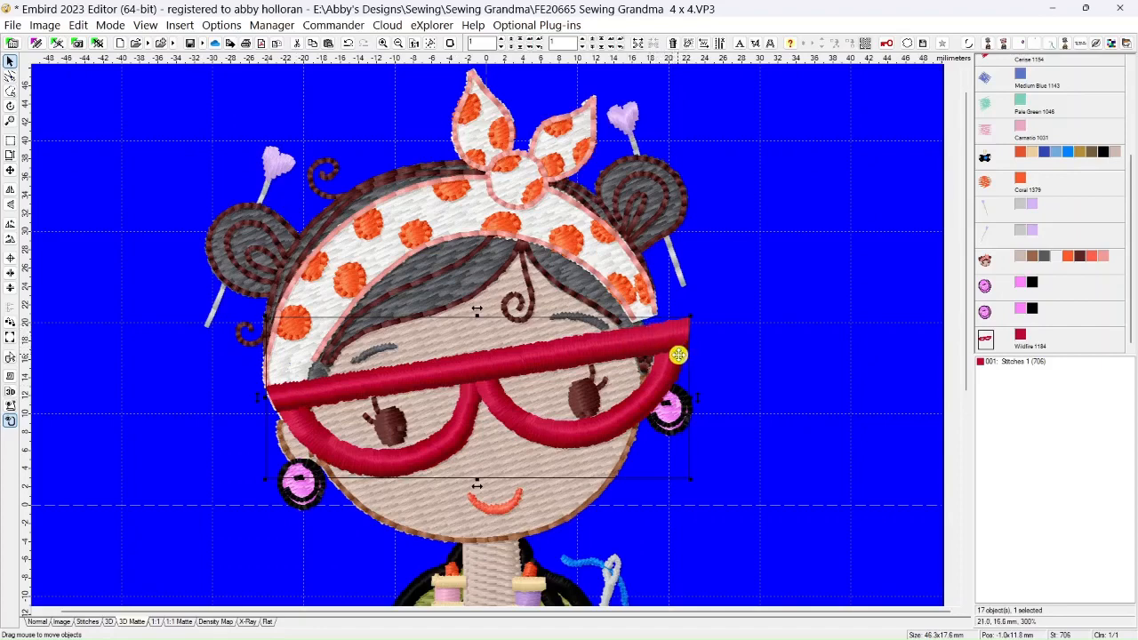
left_click_drag(678, 354, 677, 354)
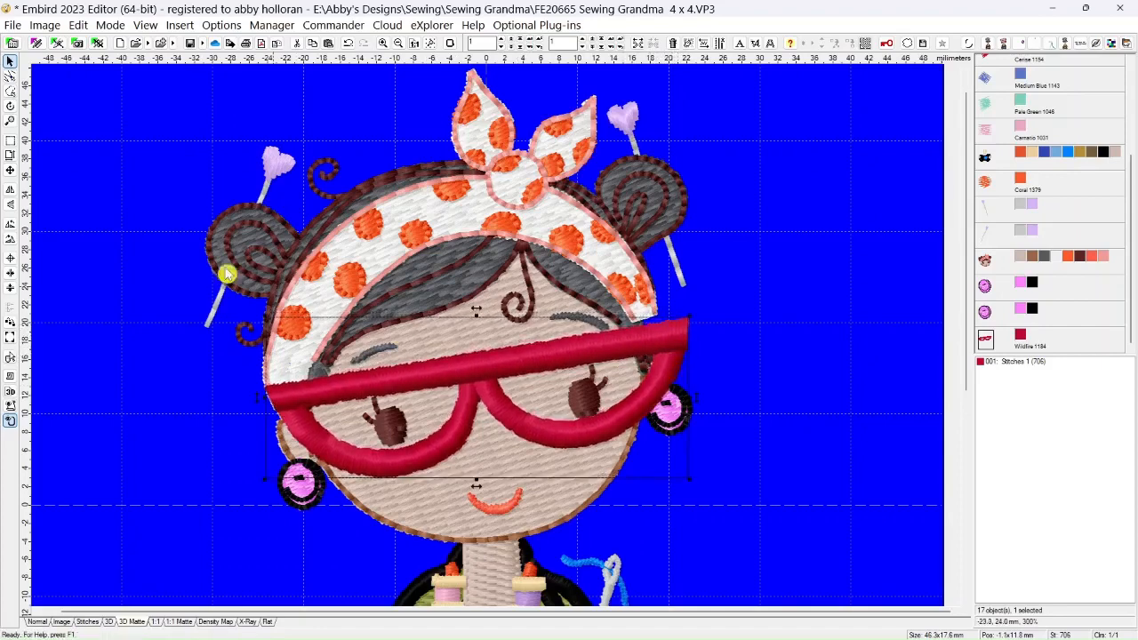
left_click(10, 105)
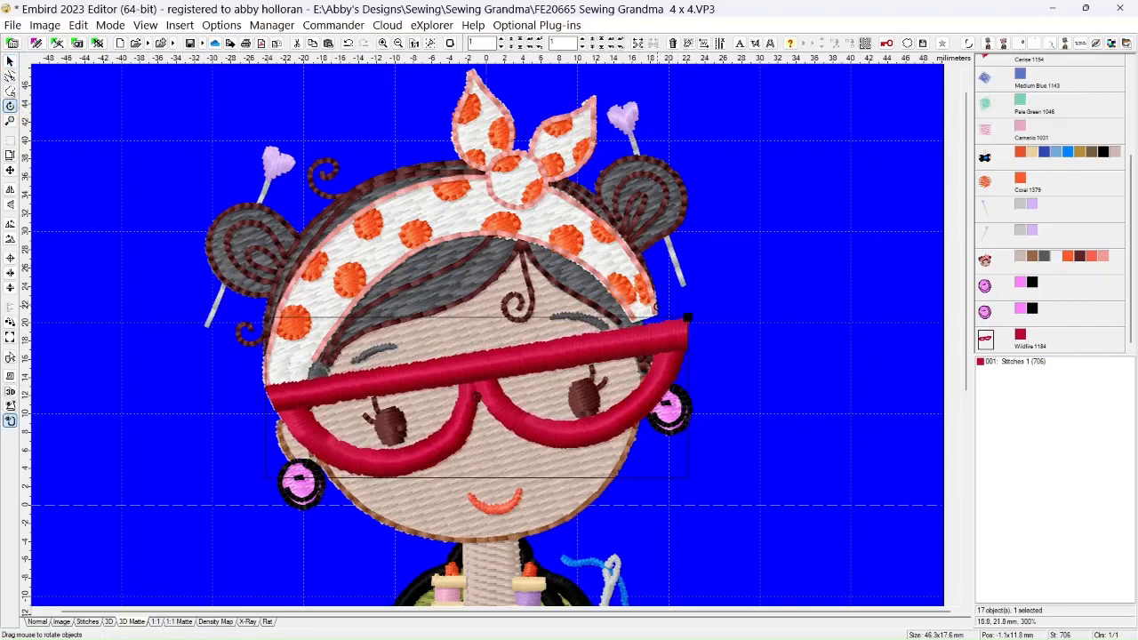
left_click_drag(688, 317, 682, 307)
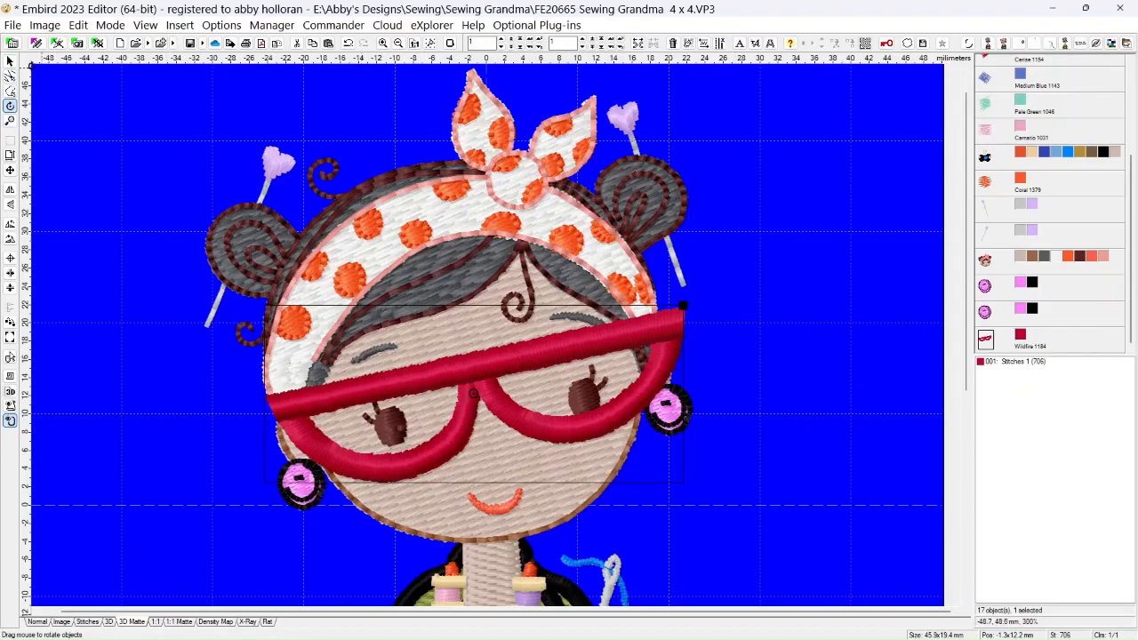
left_click(10, 60)
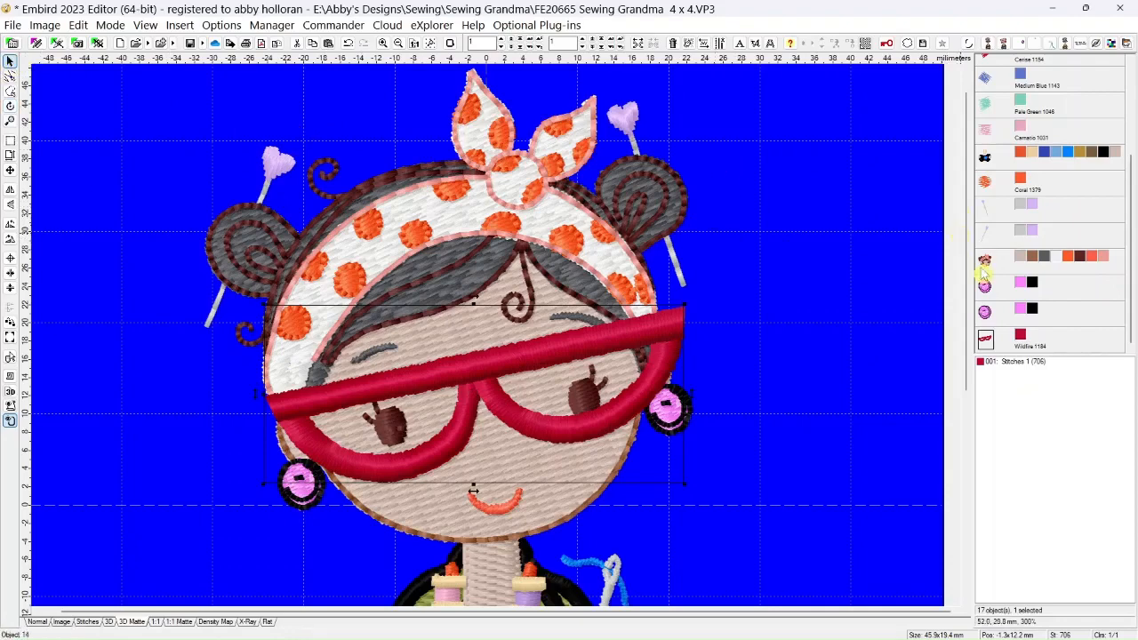
Hide the grandma head's Dark Sepia color, try splitting the head object before that color, and undo the split
left_click(1079, 259)
left_click(1079, 259)
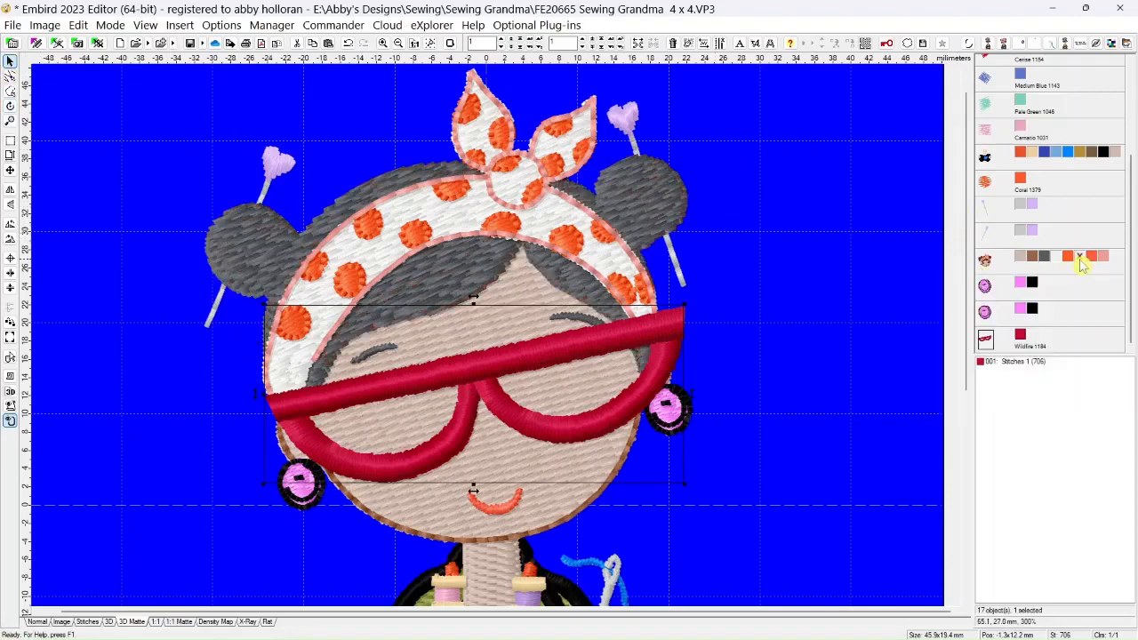
left_click(1079, 259)
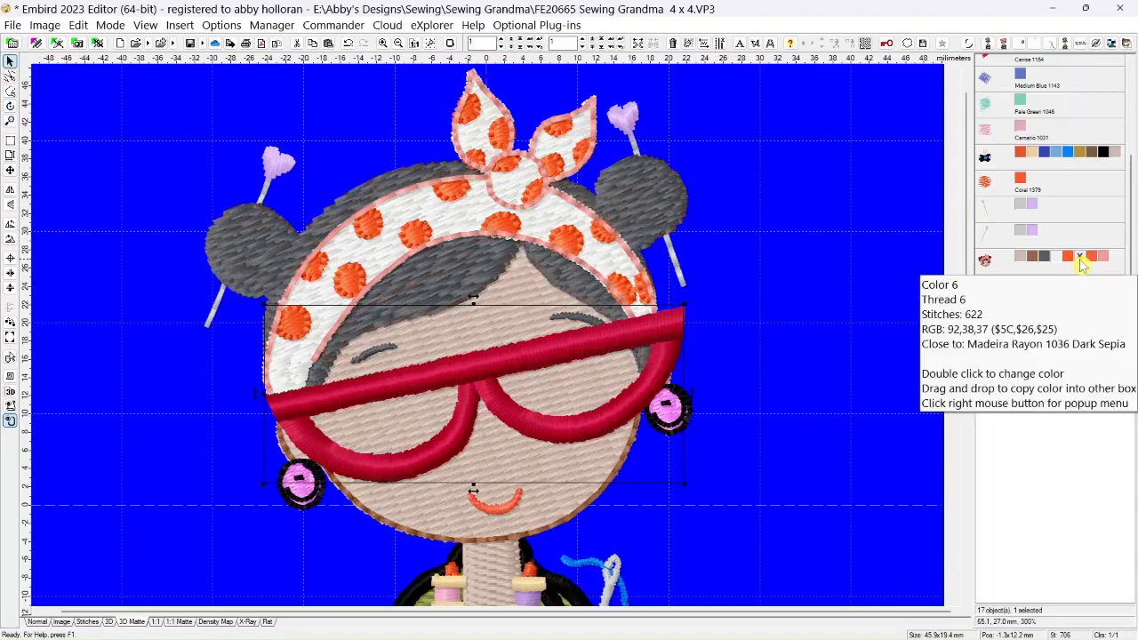
right_click(1080, 259)
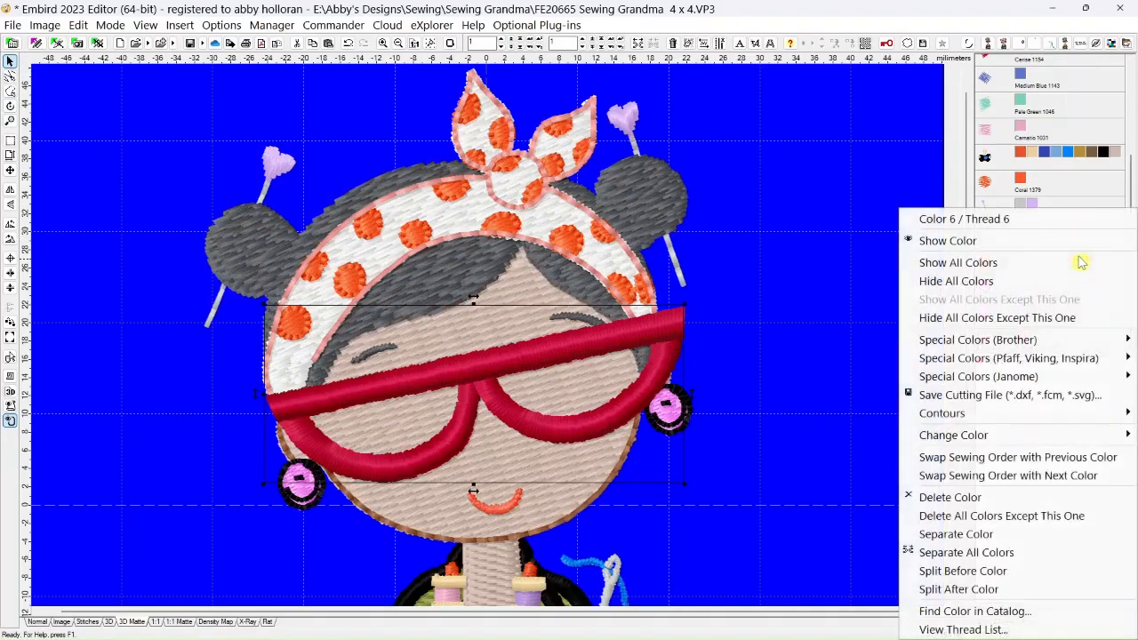
left_click(958, 571)
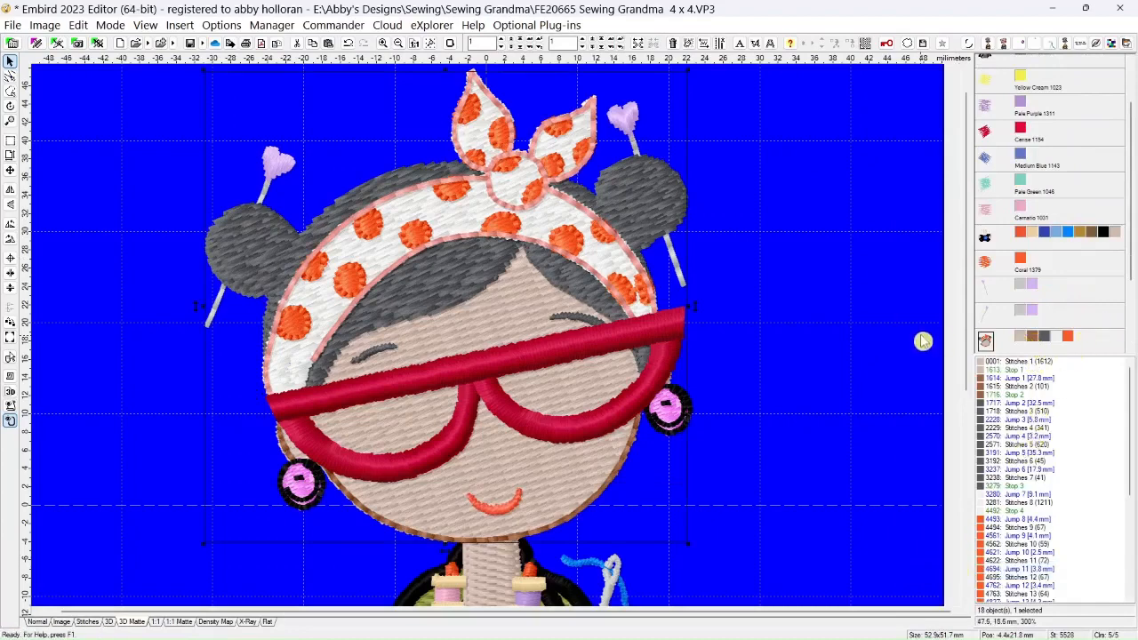
left_click(349, 44)
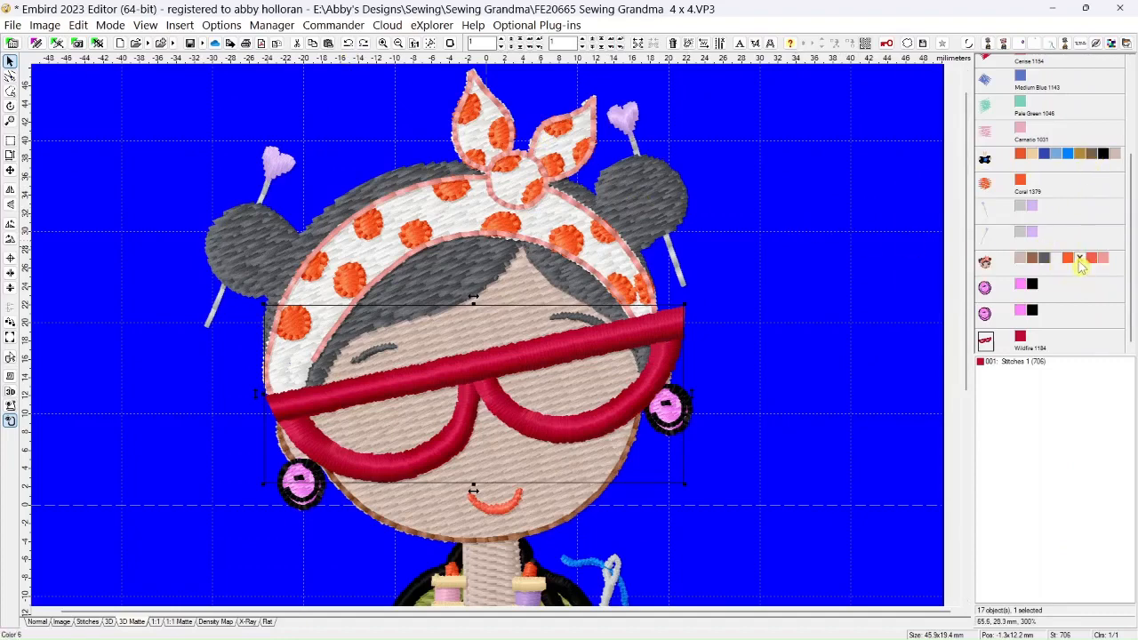
Split the grandma head object before its Dark Sepia outline color
left_click(1079, 261)
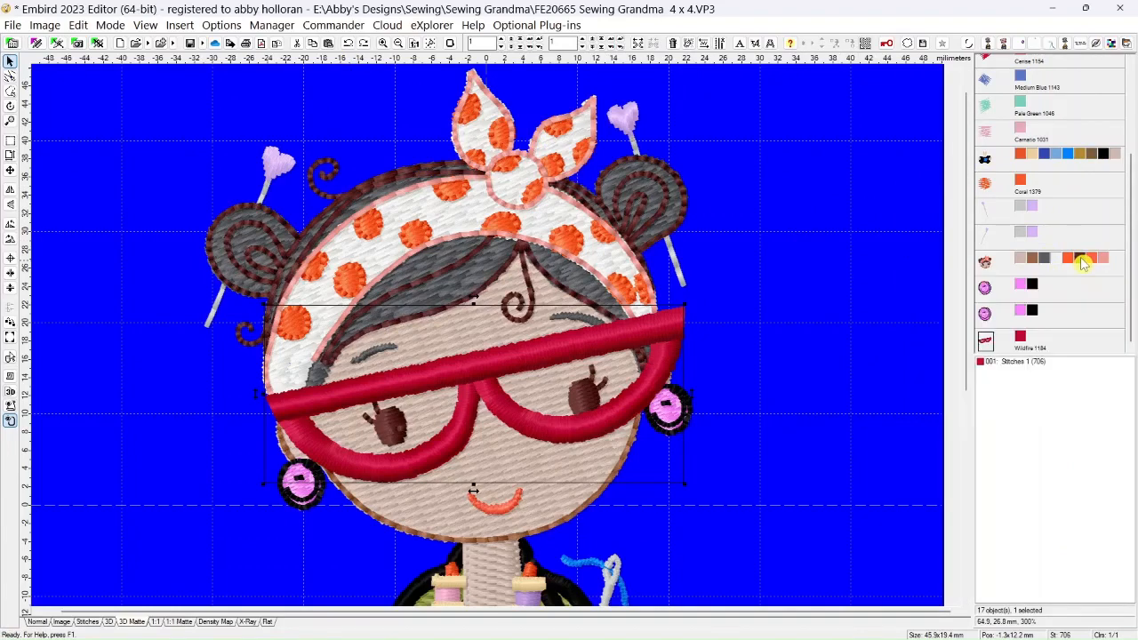
right_click(1083, 262)
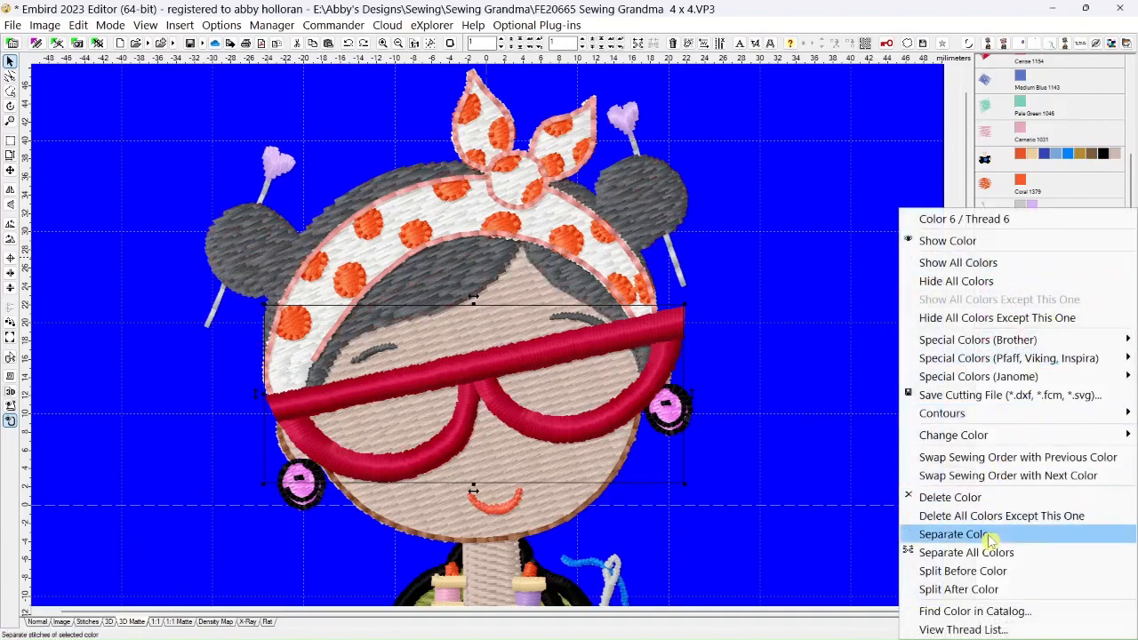
left_click(962, 570)
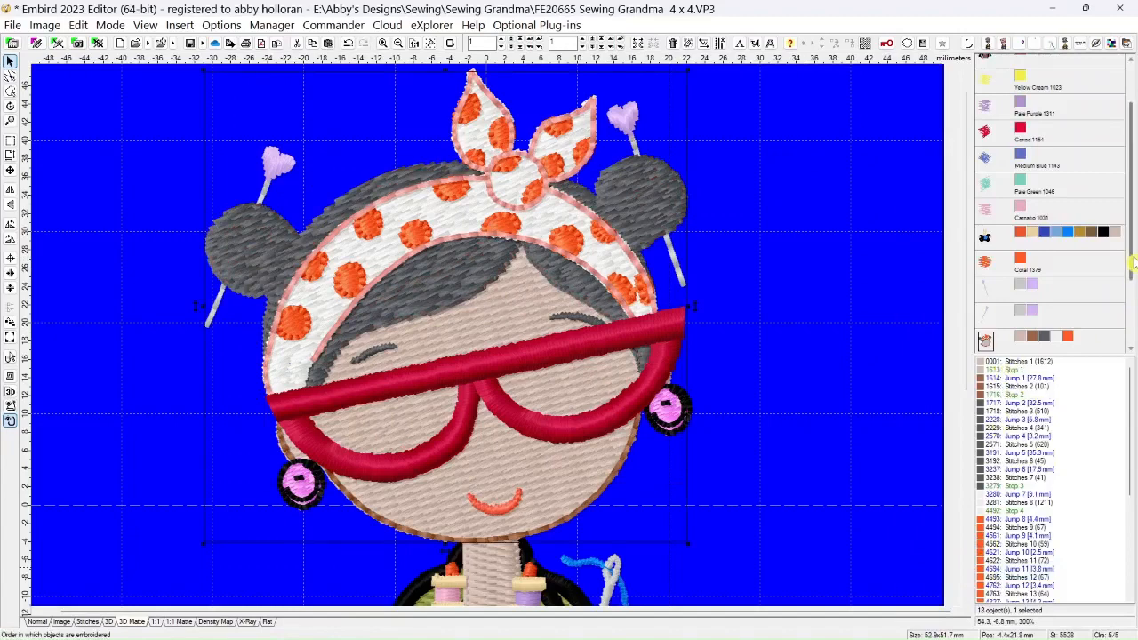
Show the Dark Sepia color in the split-off head details and separate it into its own object
scroll(1131, 264, "down", 3)
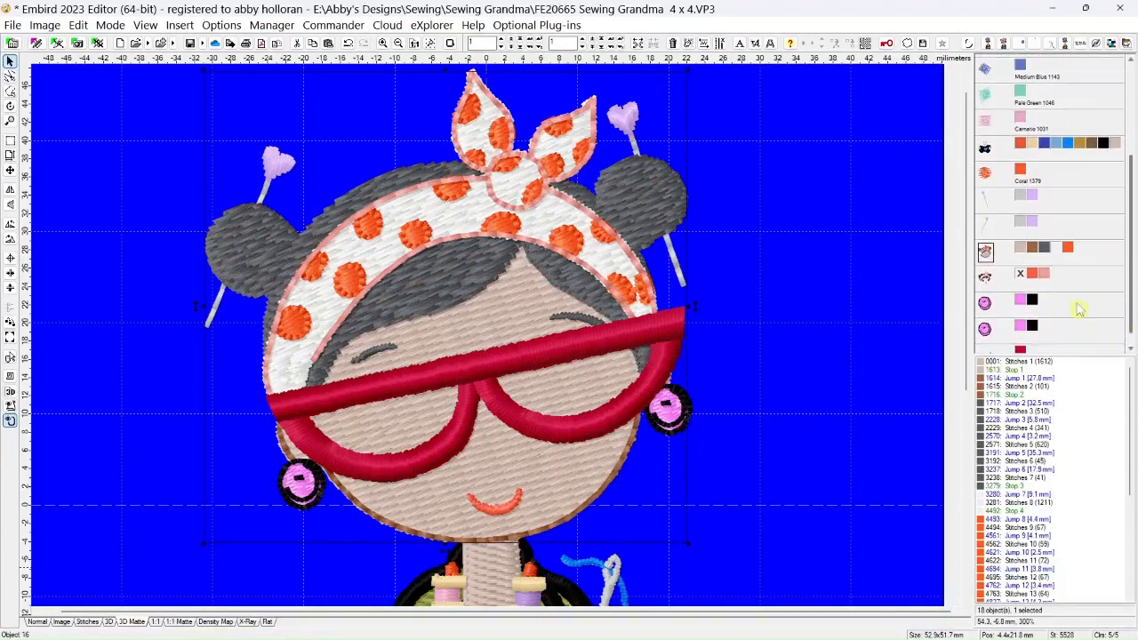
left_click(1025, 277)
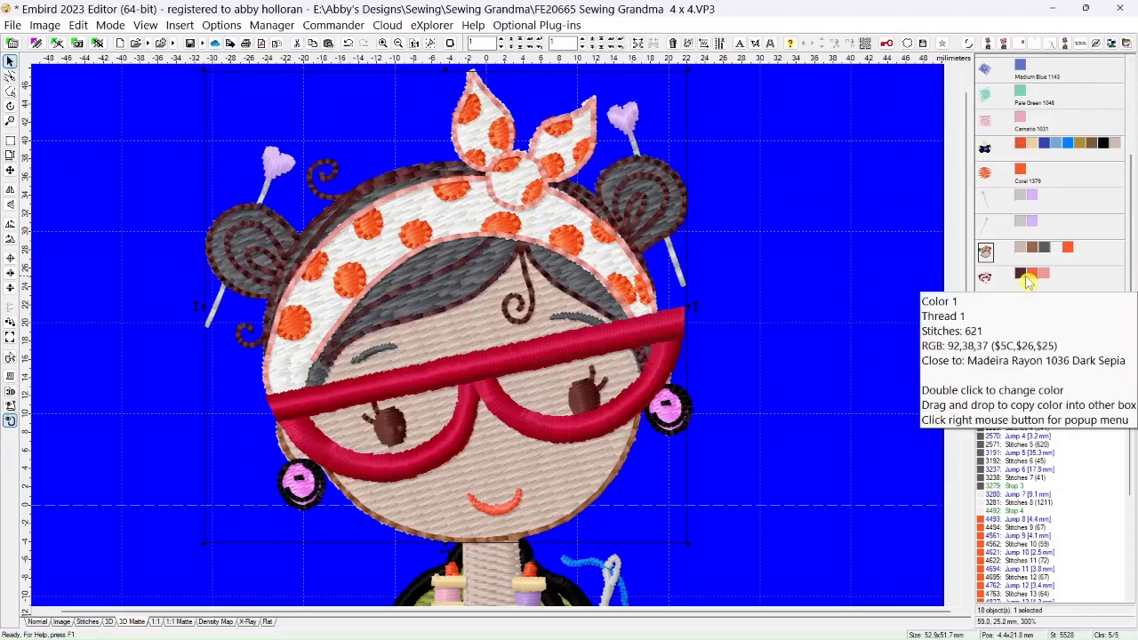
right_click(1022, 278)
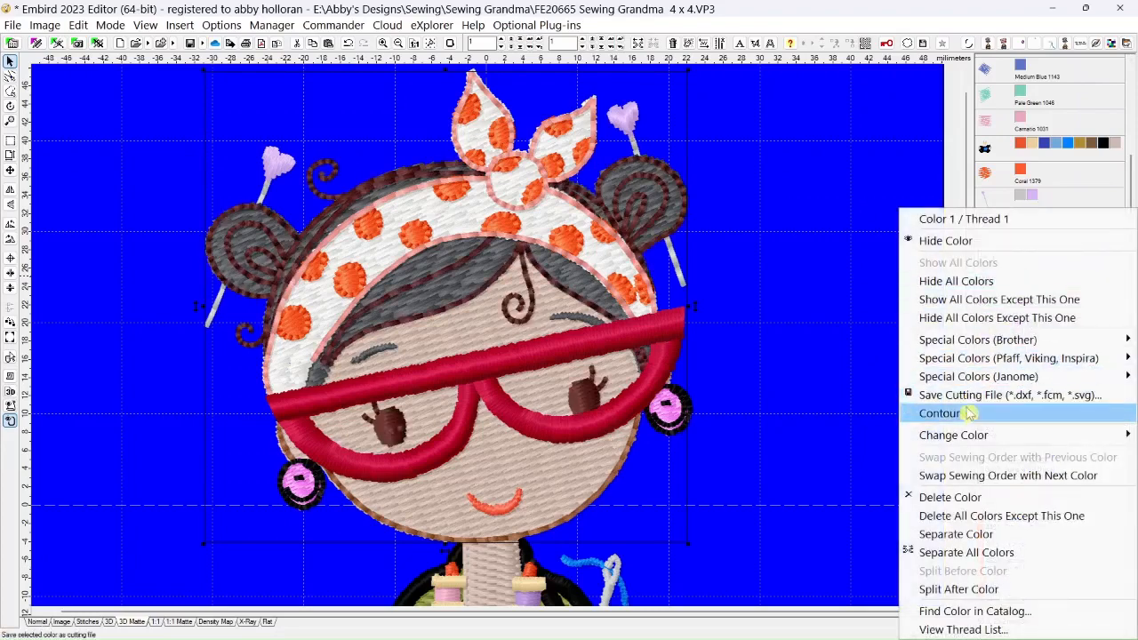
left_click(947, 536)
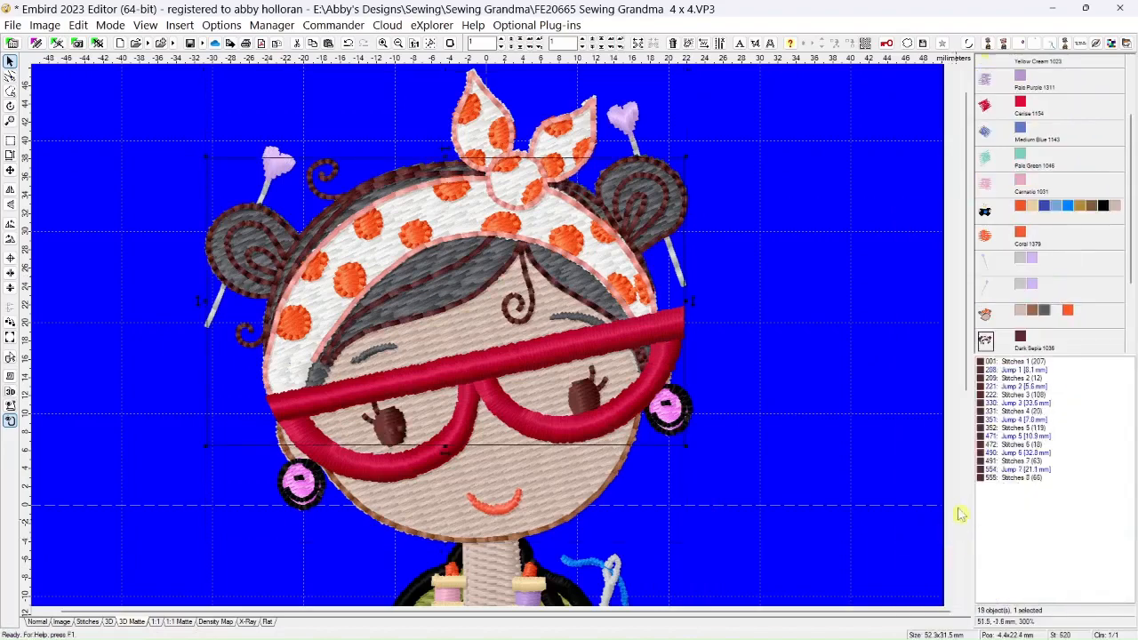
Hide all colors of the multicolor grandma body object and of the head object holding the skin, hair and headband fills
right_click(1023, 210)
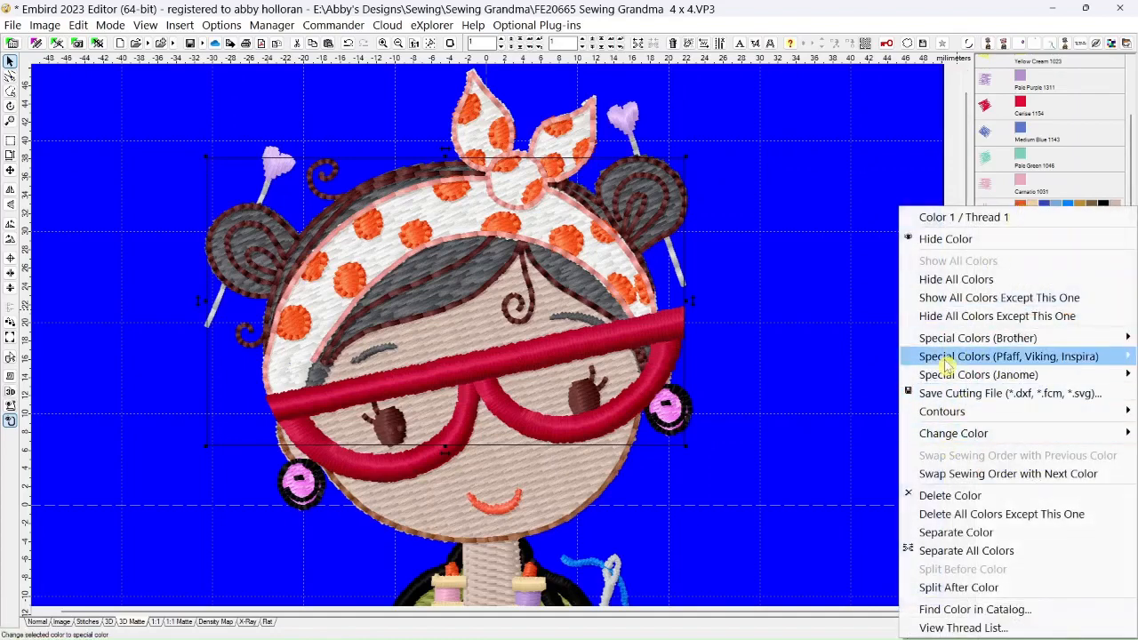
left_click(947, 281)
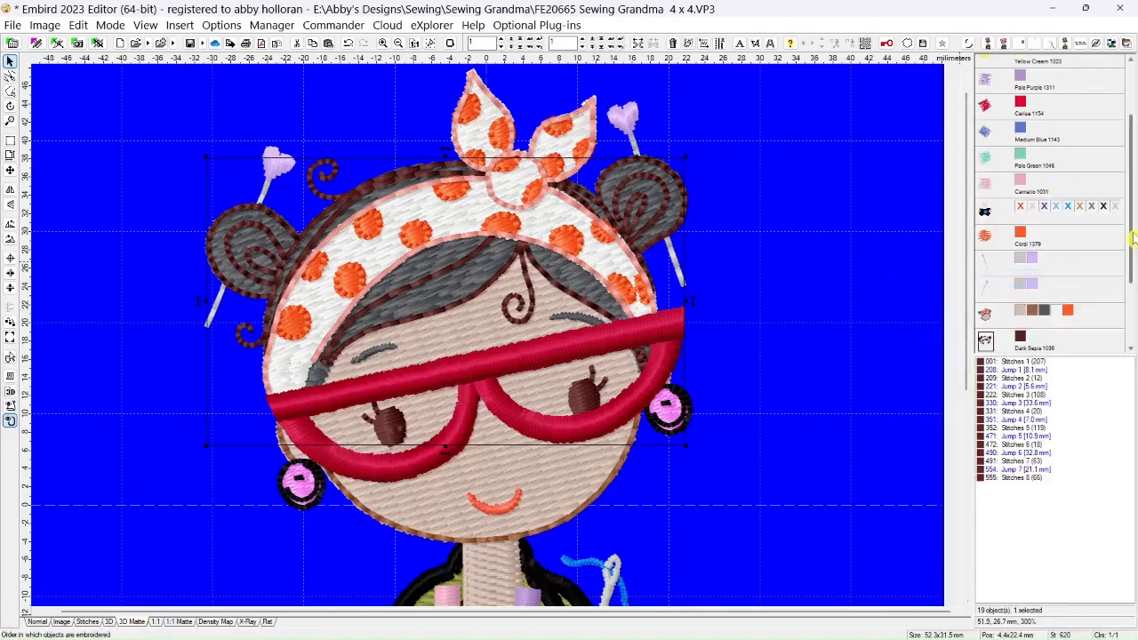
left_click_drag(1133, 238, 1120, 274)
right_click(1022, 256)
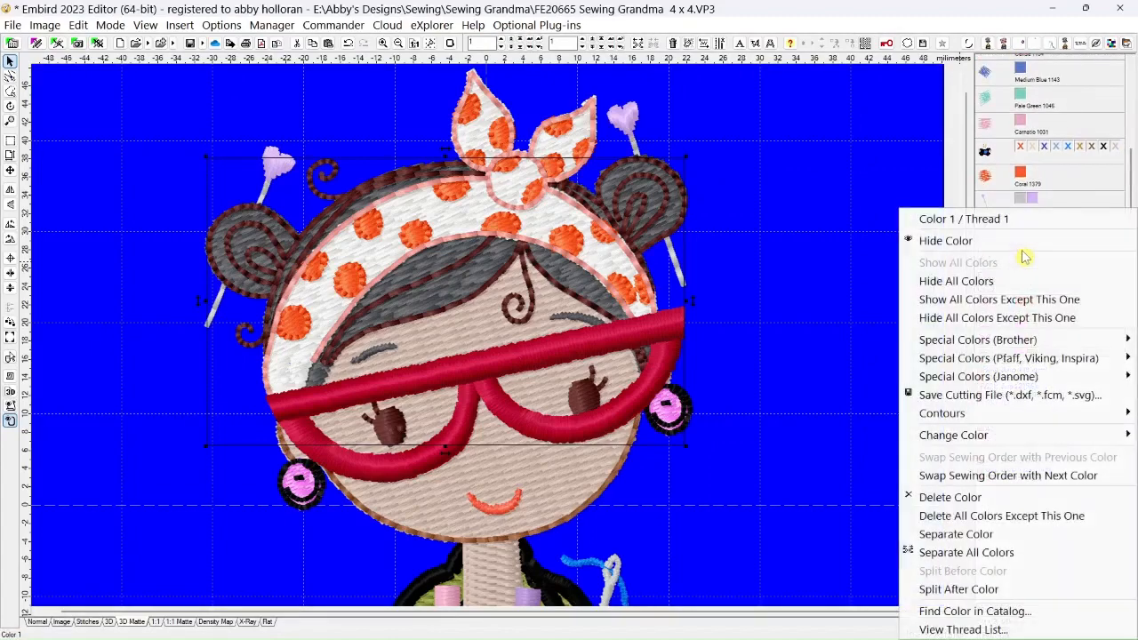
left_click(938, 285)
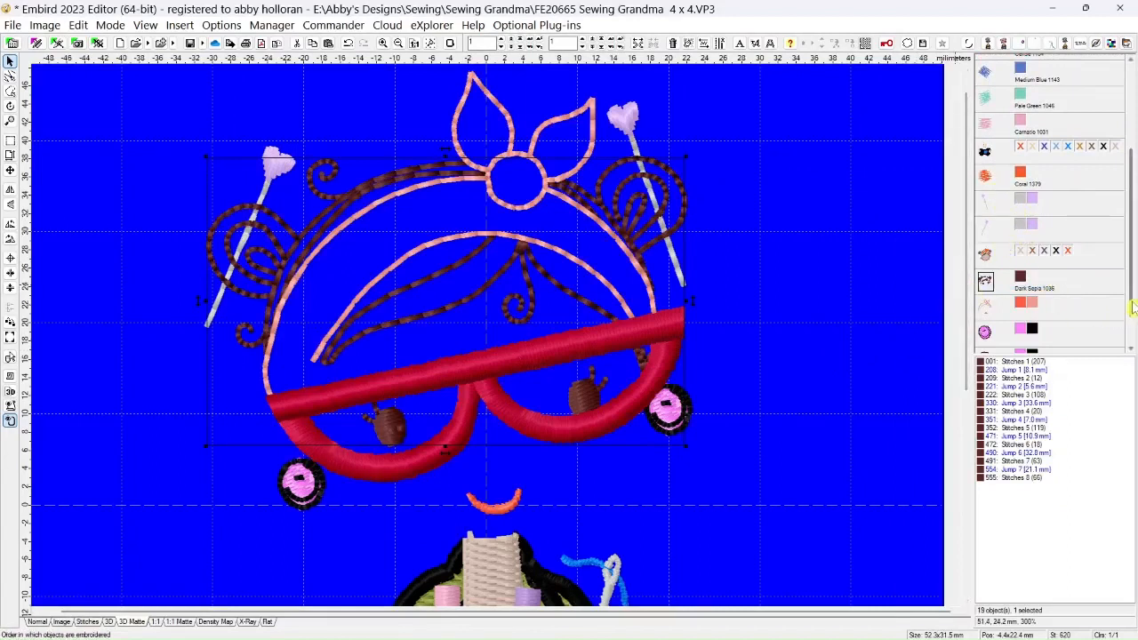
Hide the glasses' Wildfire color, outline the left eye's stitches freehand, and split them into a separate object
scroll(1131, 314, "down", 2)
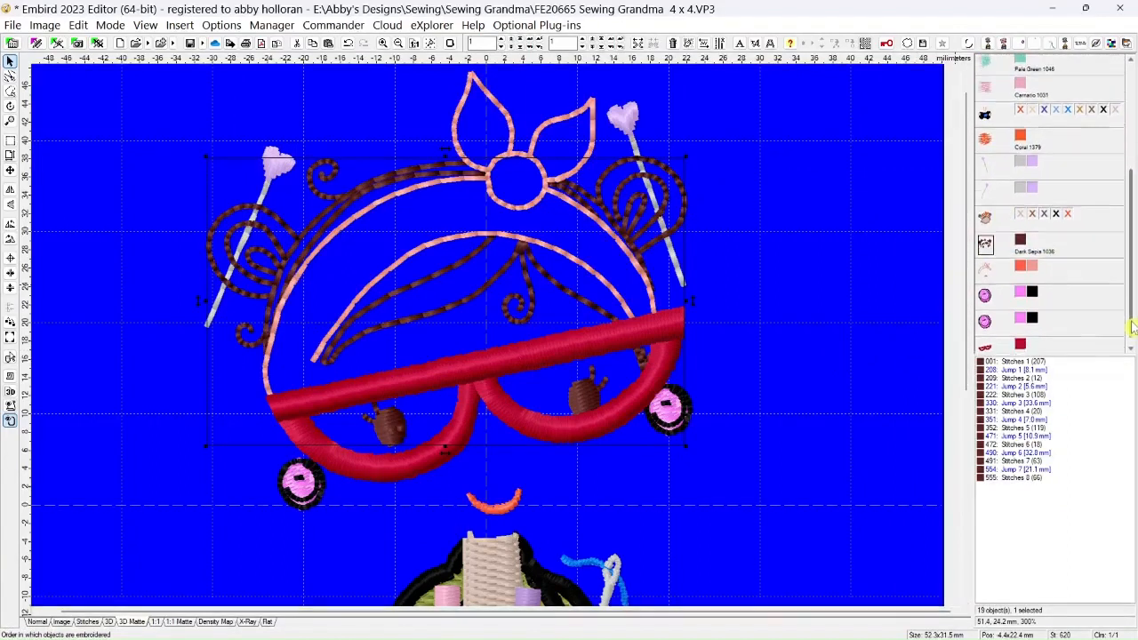
left_click(1021, 339)
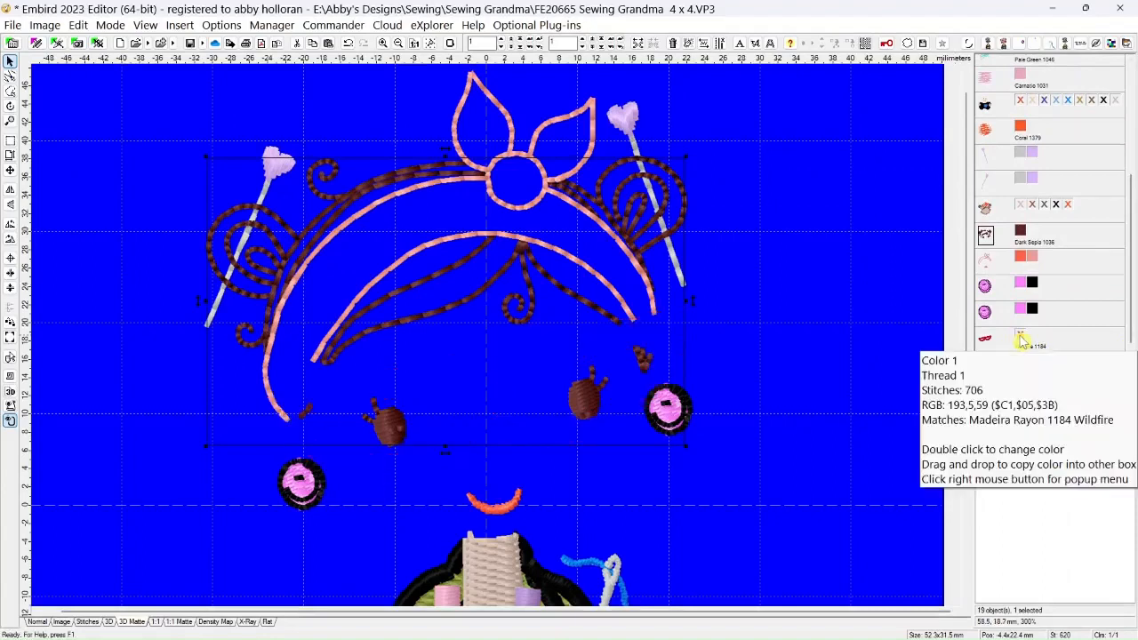
left_click(11, 91)
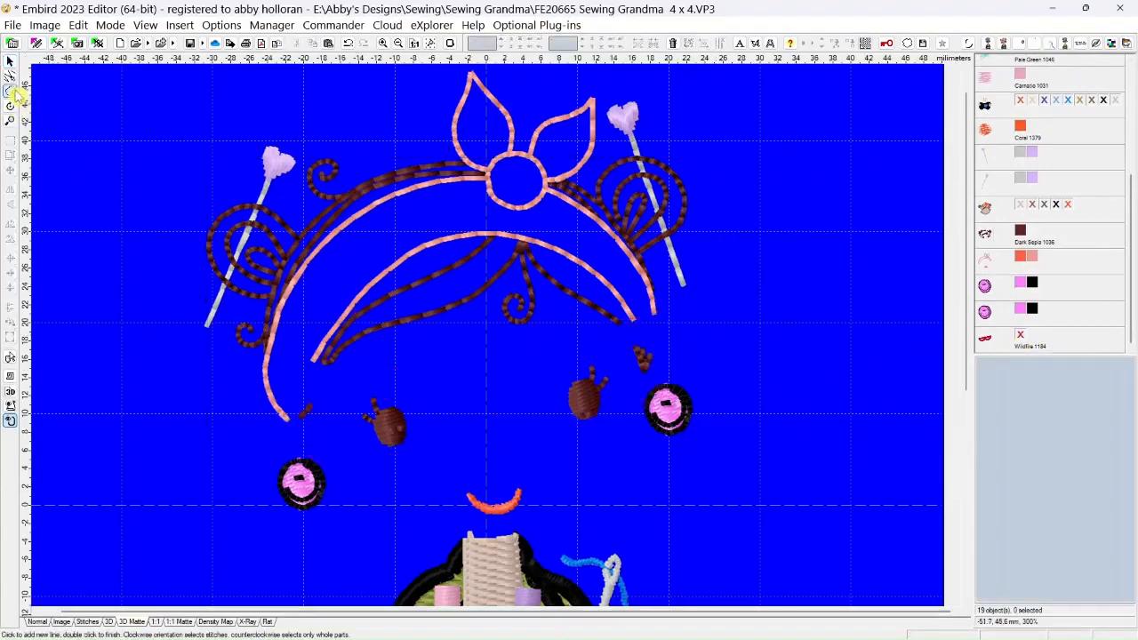
left_click(340, 397)
left_click(393, 376)
left_click(420, 419)
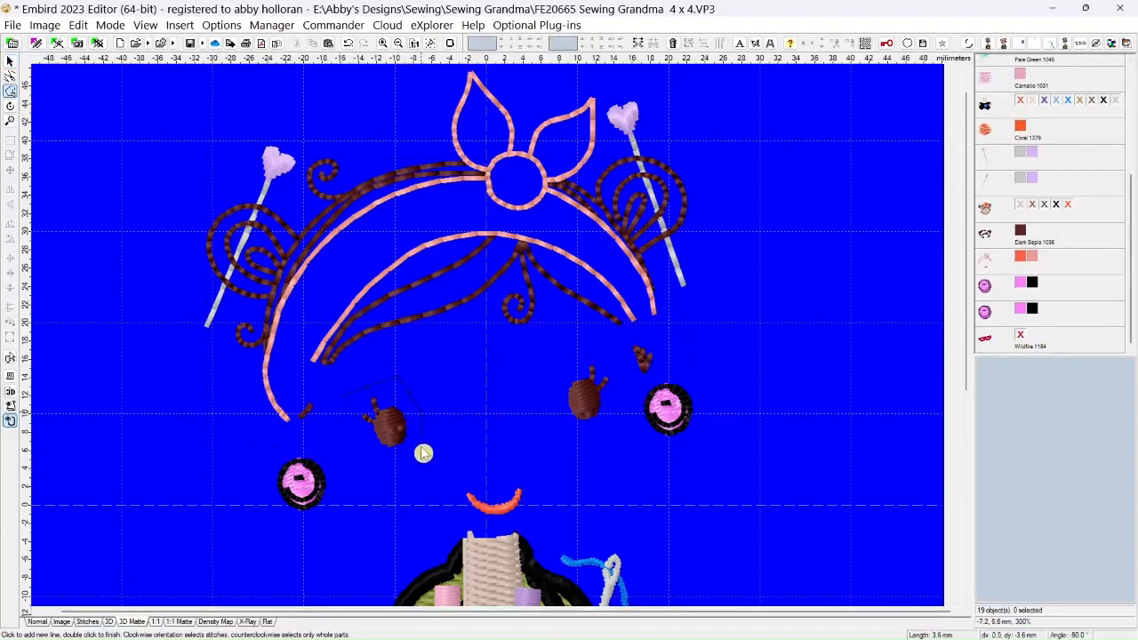
left_click(377, 461)
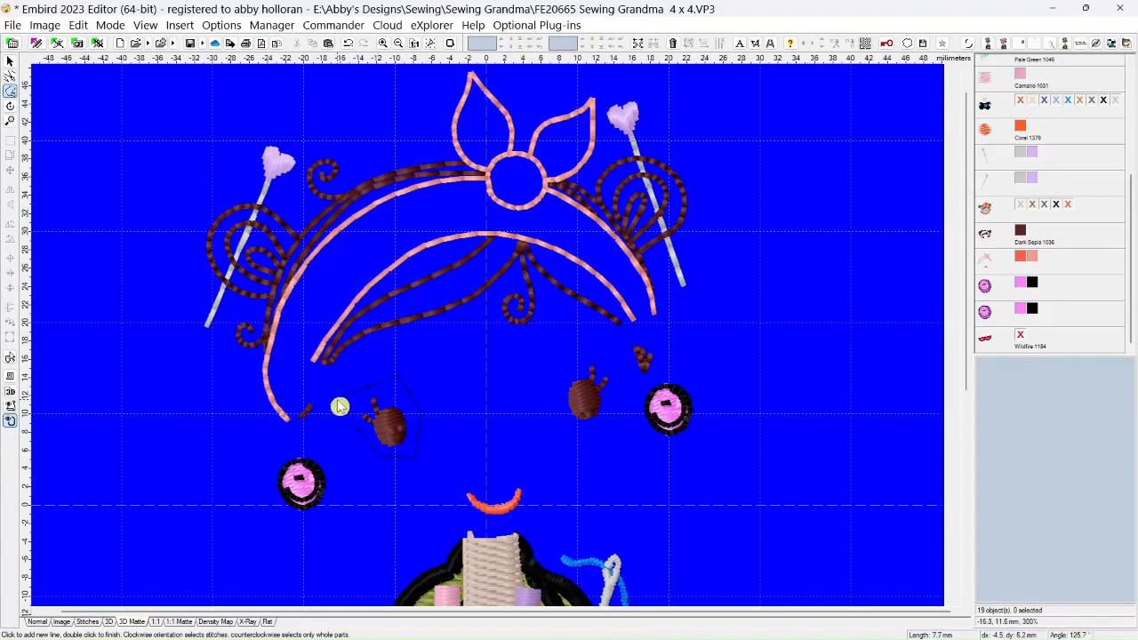
double_click(340, 406)
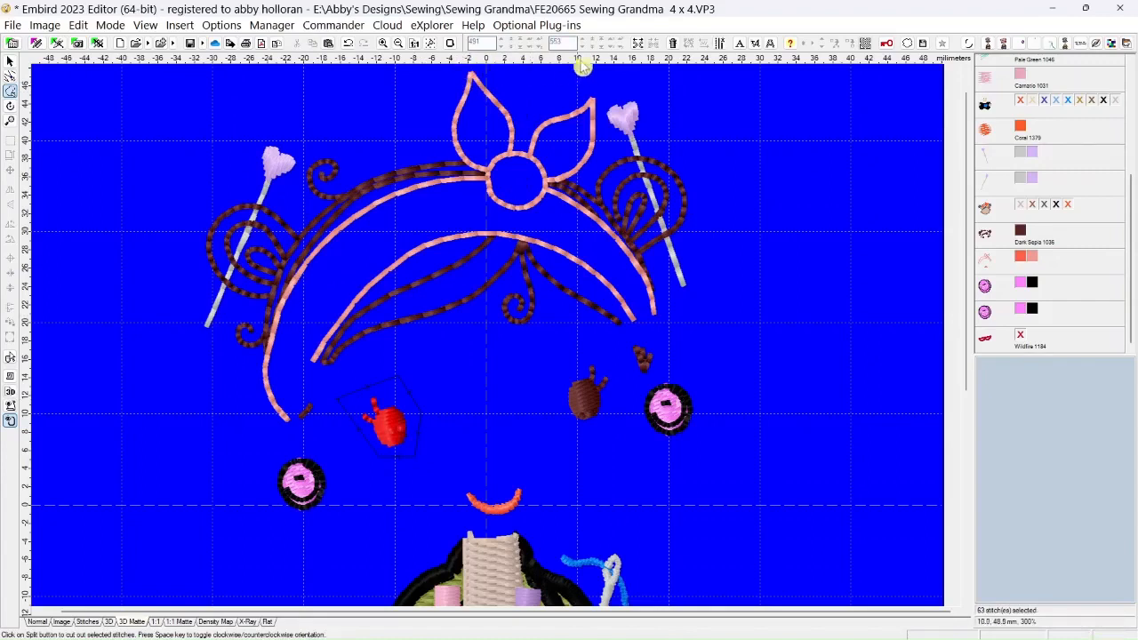
left_click(638, 42)
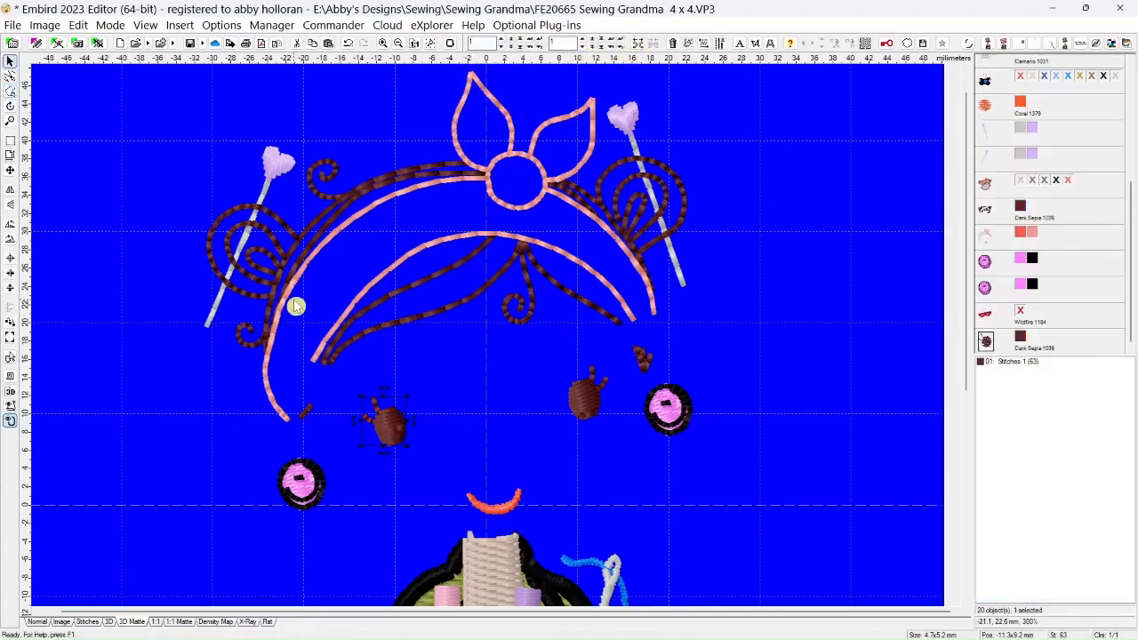
Outline the right eye's stitches freehand and split them into a separate object
left_click(9, 90)
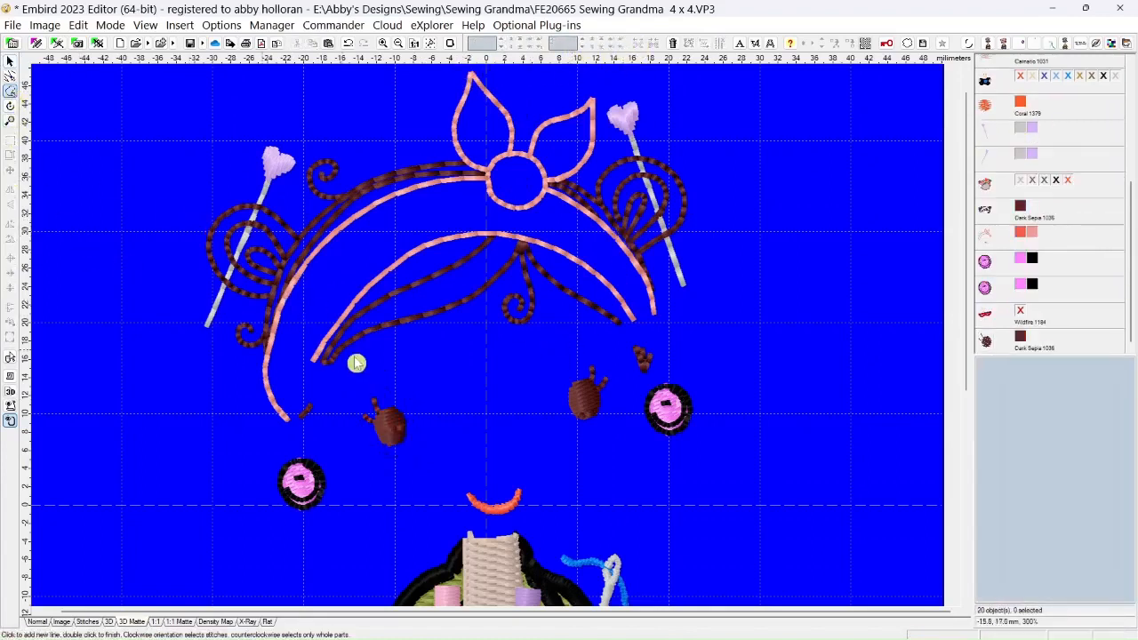
left_click(549, 352)
left_click(608, 350)
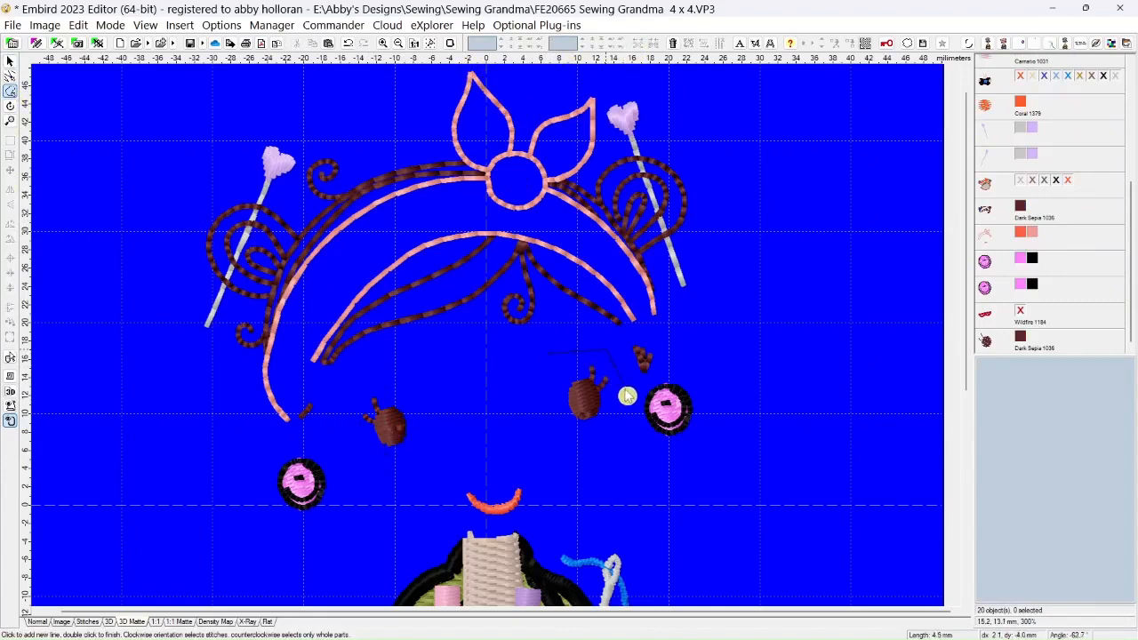
left_click(625, 389)
left_click(609, 439)
left_click(570, 439)
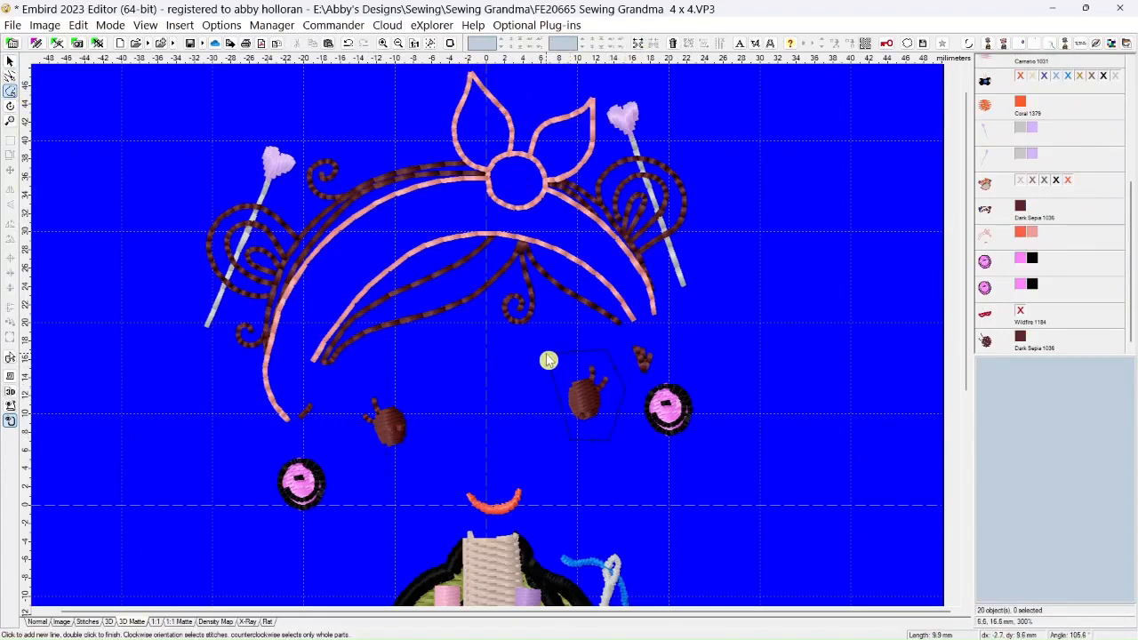
double_click(547, 359)
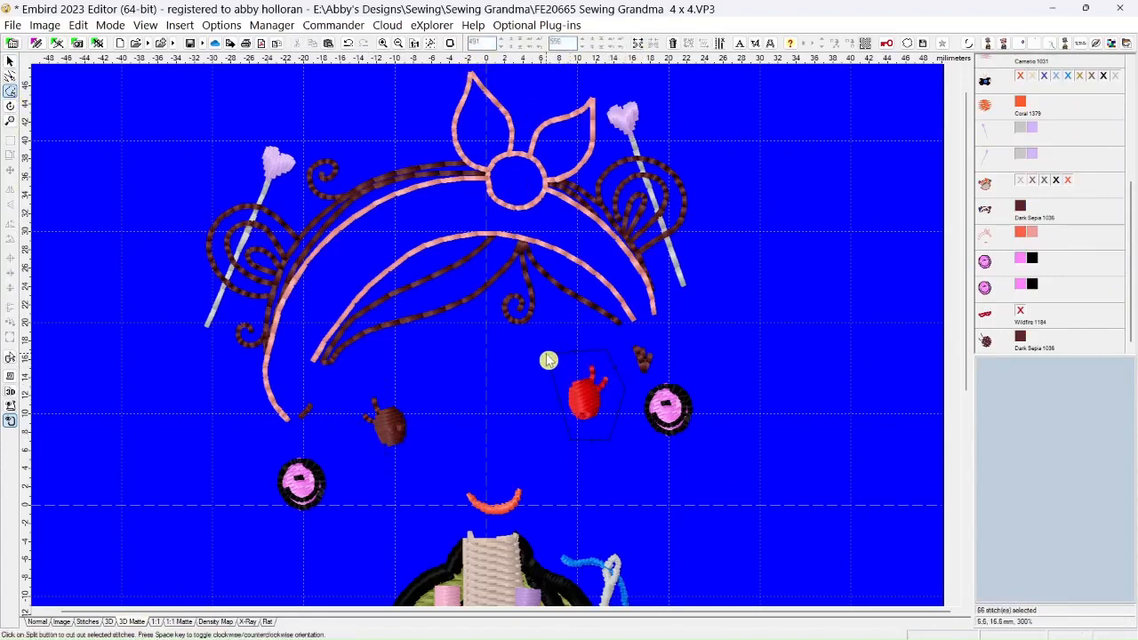
left_click(637, 45)
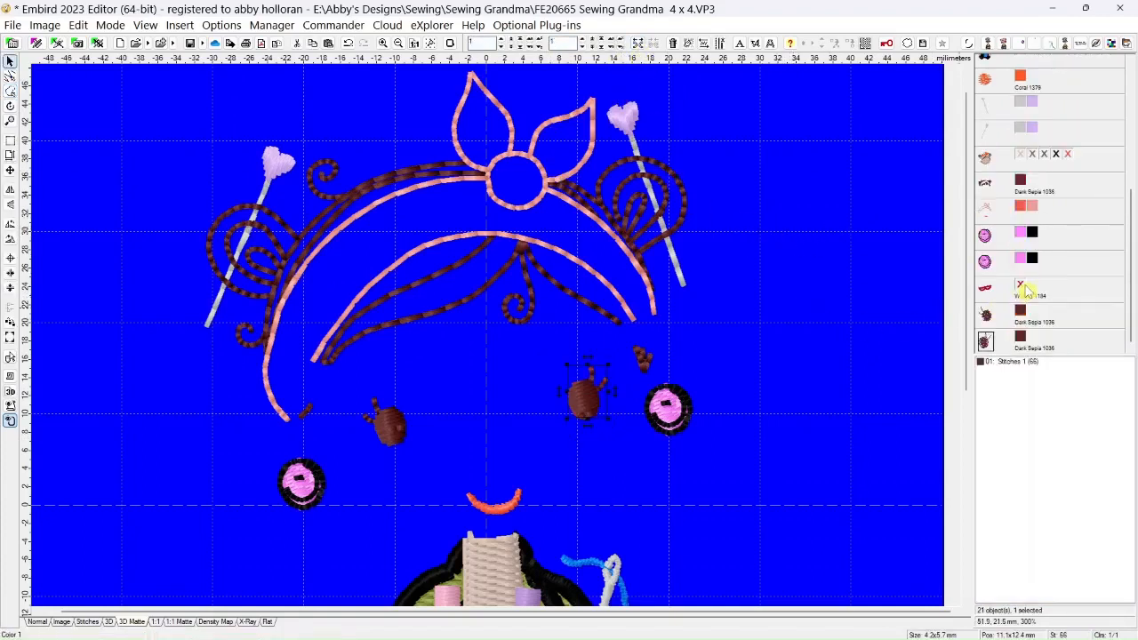
Show the glasses and reposition the eyes inside the lenses, the left at about -10.9, 8.5 mm and the right at about 10.7, 13.4 mm
mouse_move(1022, 294)
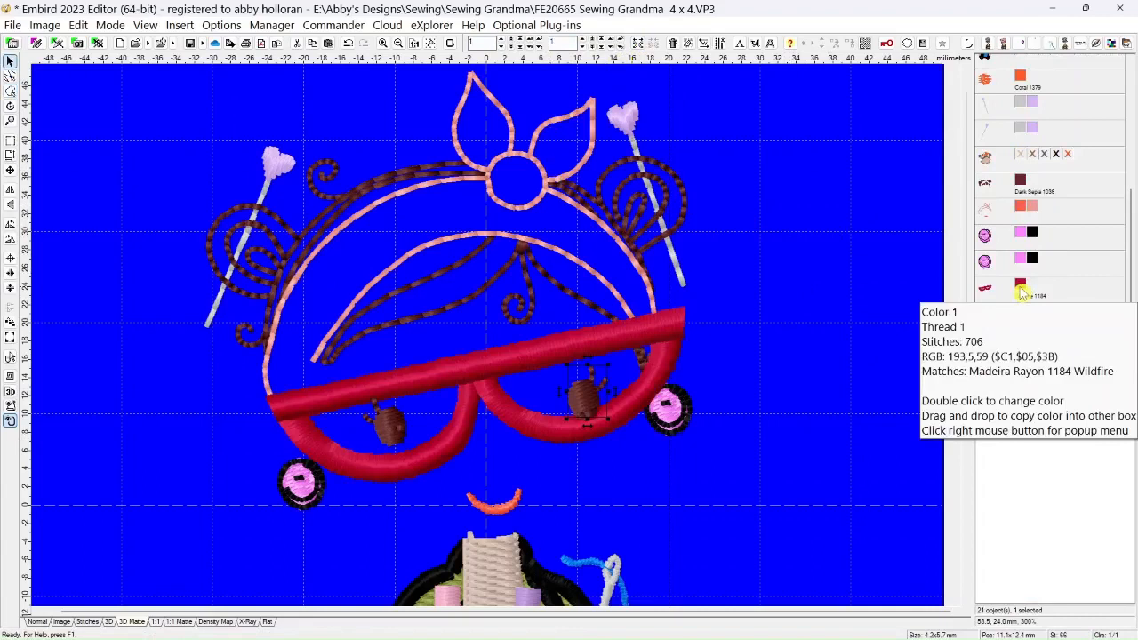
left_click(983, 318)
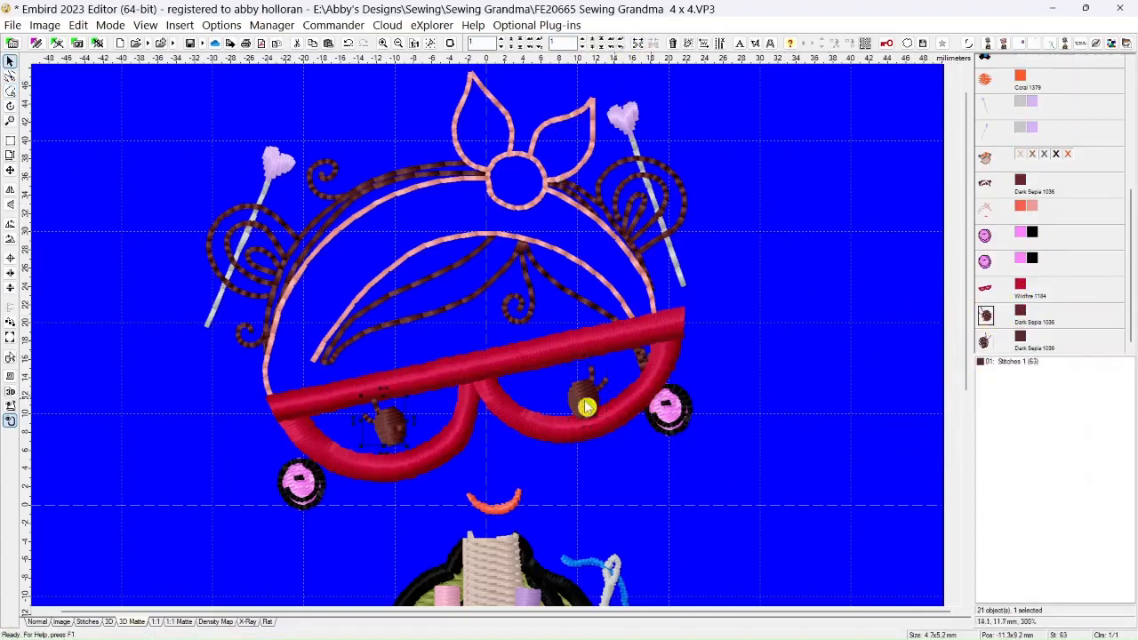
left_click_drag(393, 426, 394, 433)
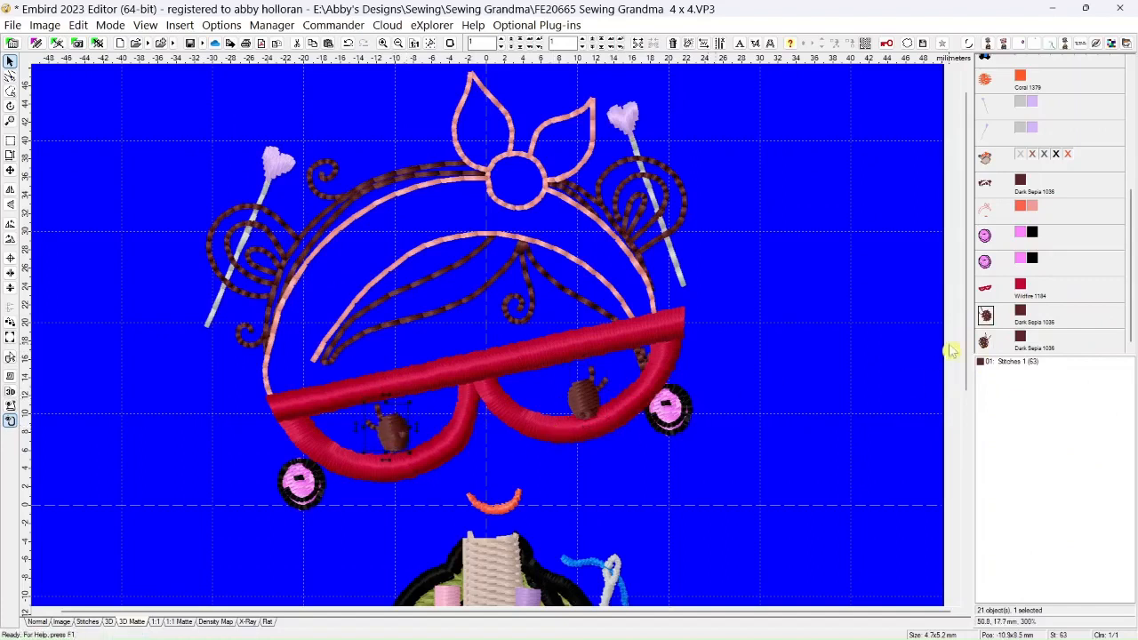
left_click(984, 341)
left_click_drag(585, 398, 582, 397)
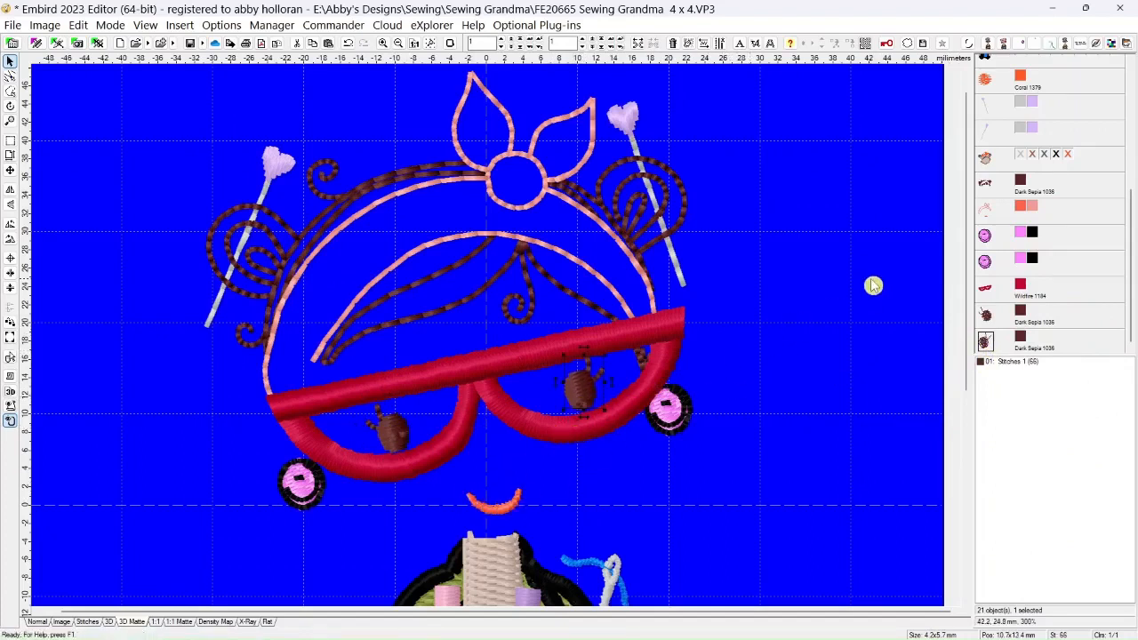
Show all colors of the head object holding the skin, hair and headband fills, and check the eye placement
right_click(1021, 157)
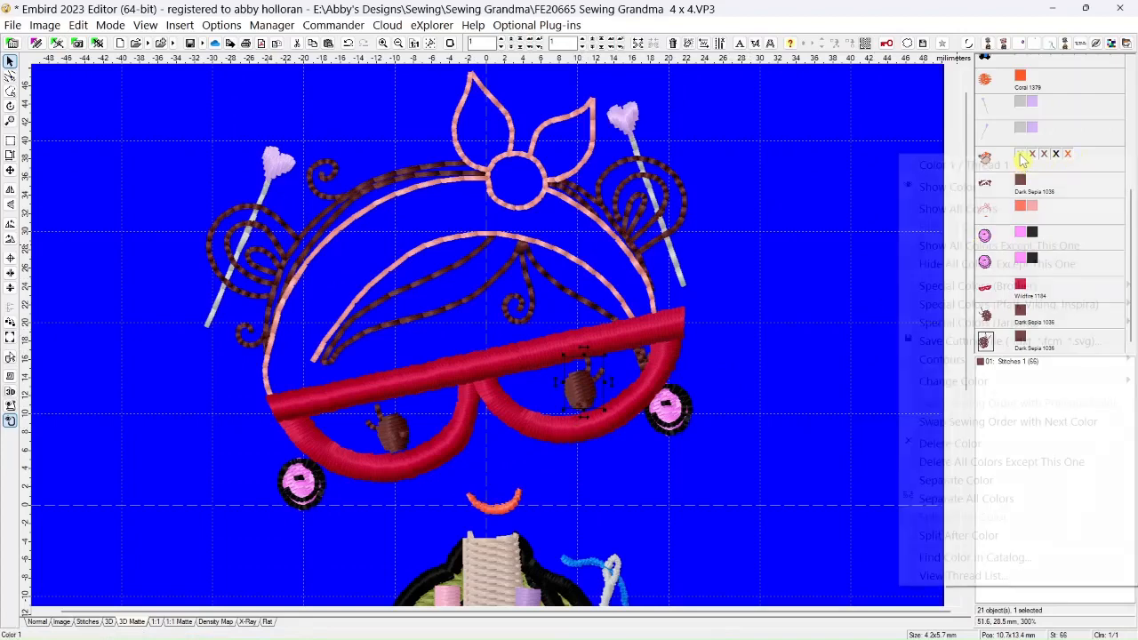
left_click(971, 214)
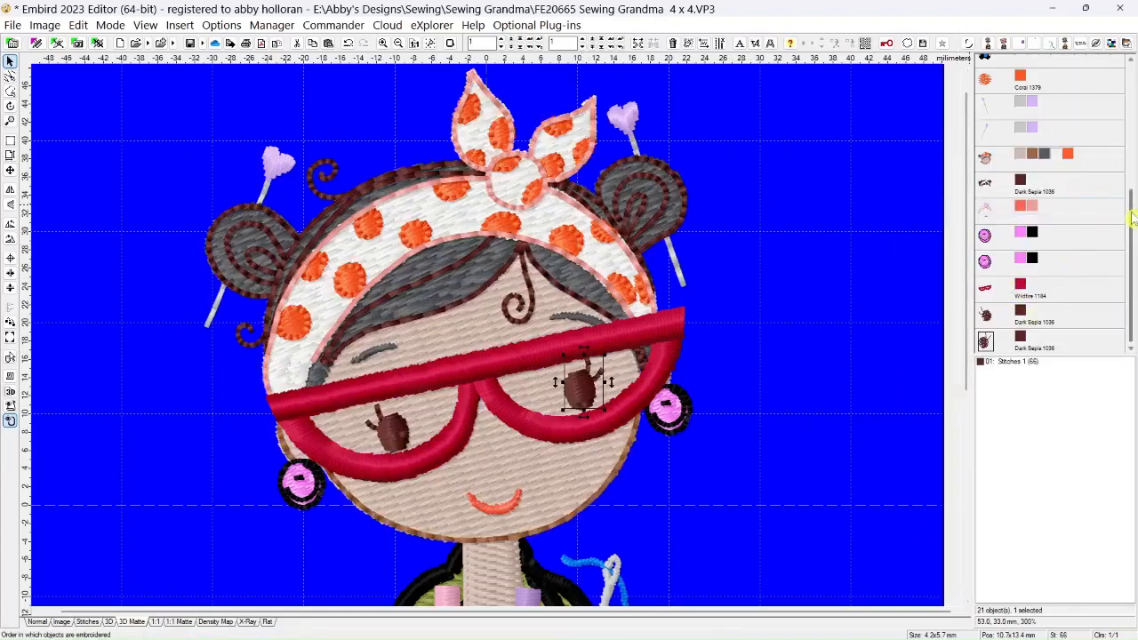
left_click_drag(1133, 224, 1131, 261)
scroll(899, 284, "down", 2)
scroll(900, 284, "down", 1)
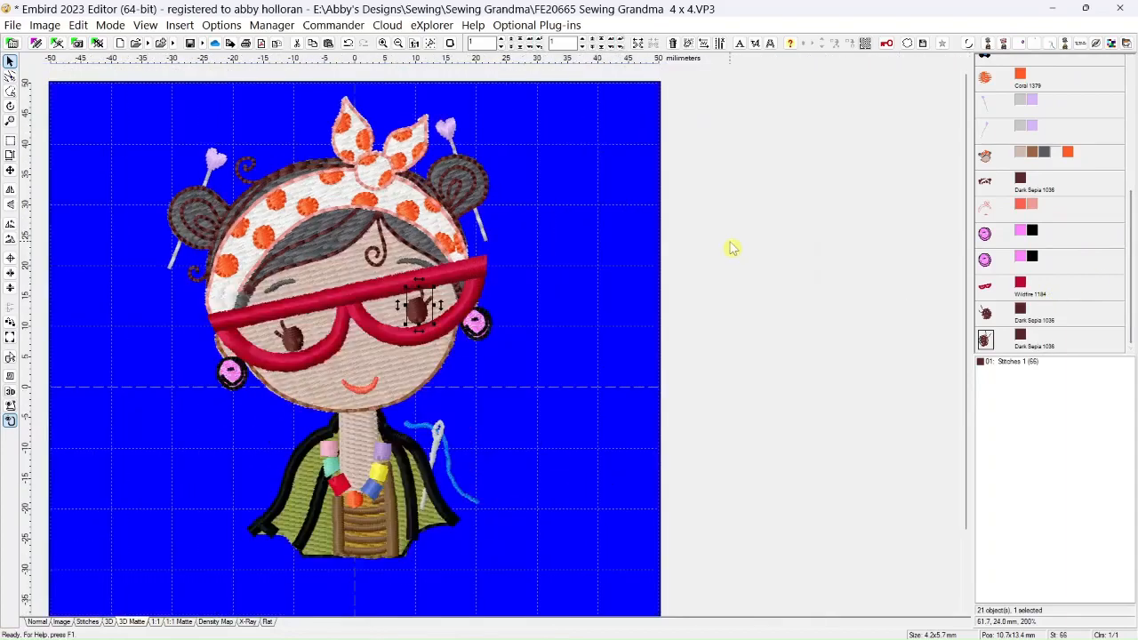
scroll(899, 247, "up", 2)
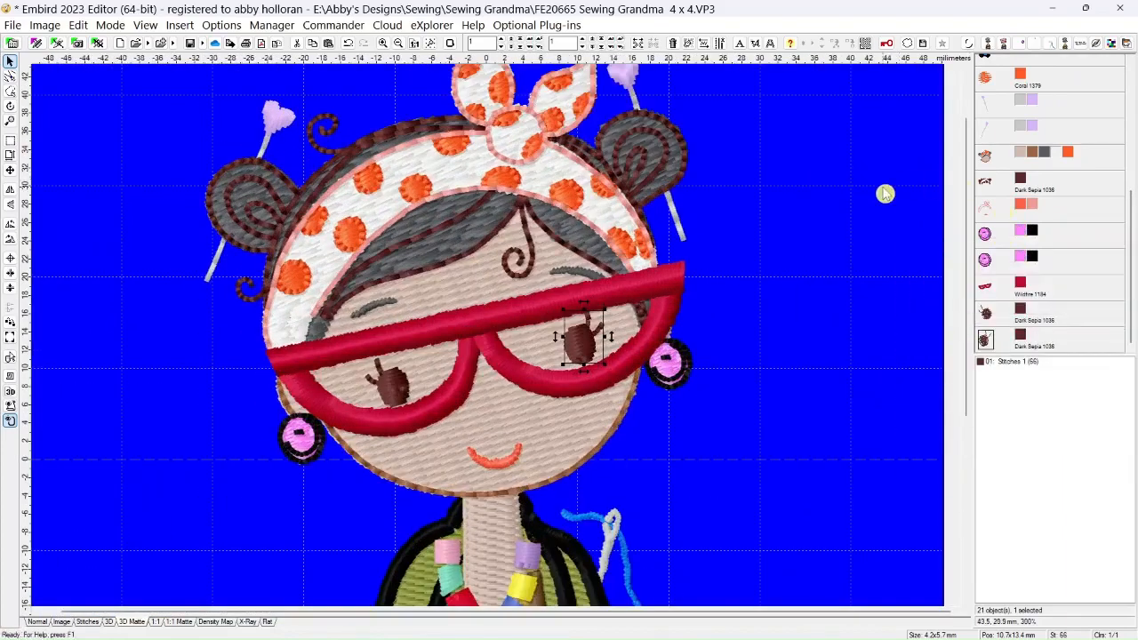
scroll(774, 207, "down", 1)
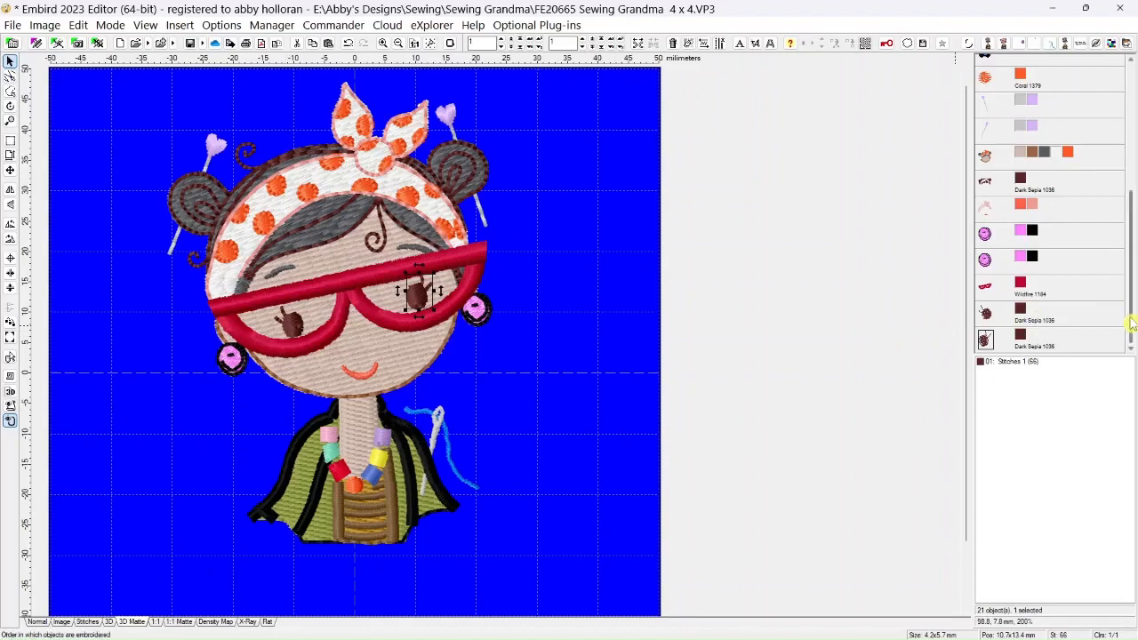
Show all colors of the multicolor grandma body object with the hands and thread spool
left_click_drag(1132, 326, 1134, 186)
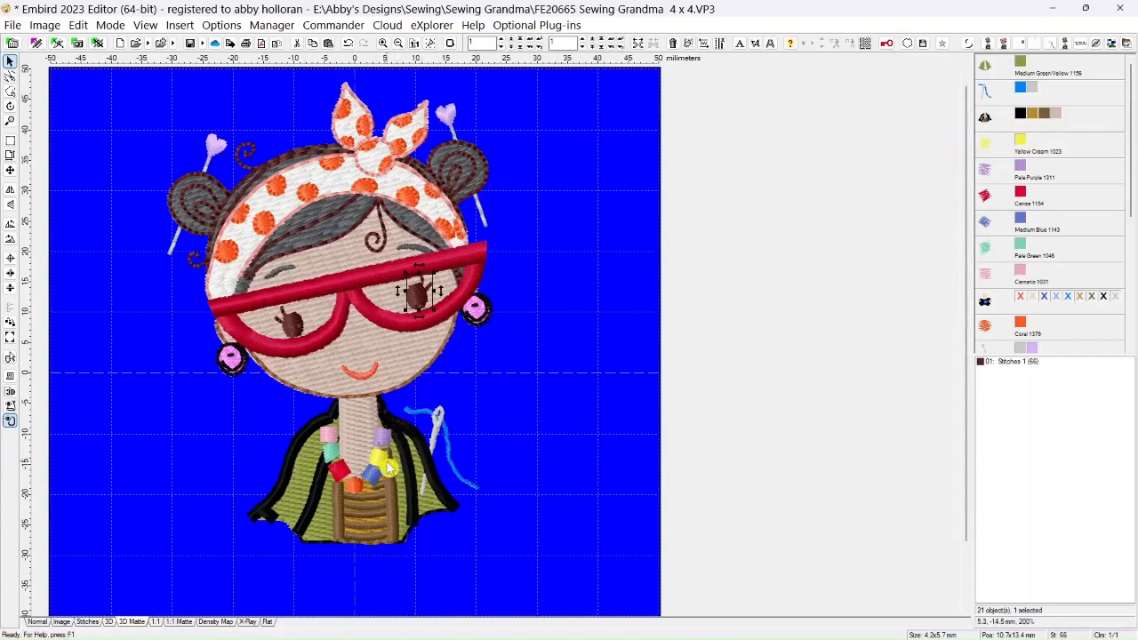
right_click(1027, 302)
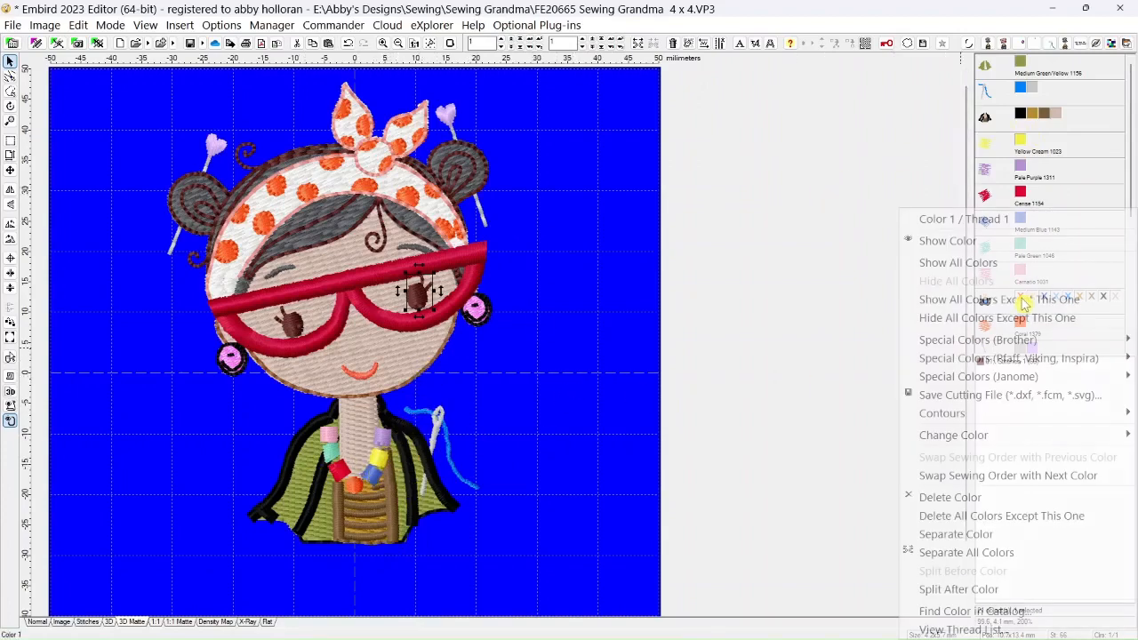
left_click(964, 264)
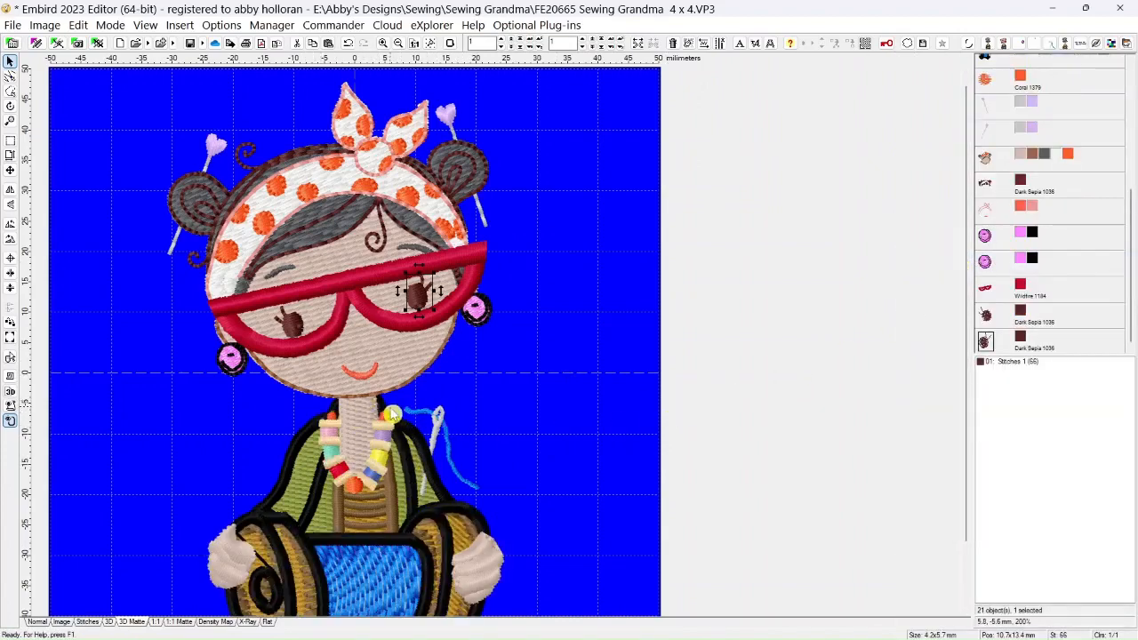
scroll(544, 371, "down", 1)
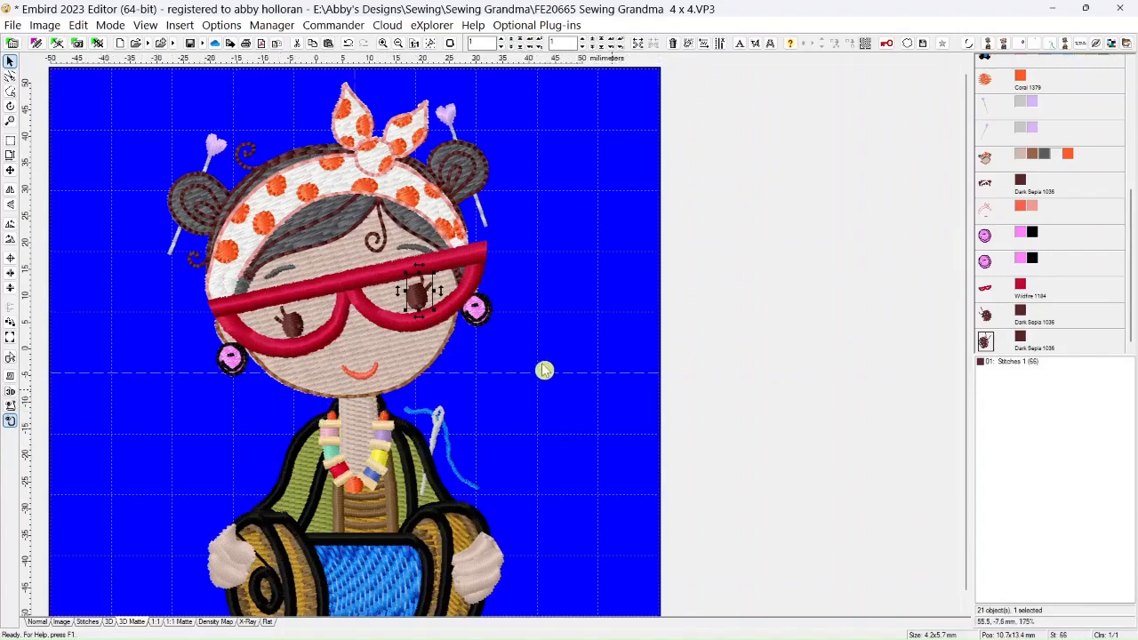
scroll(475, 353, "up", 1)
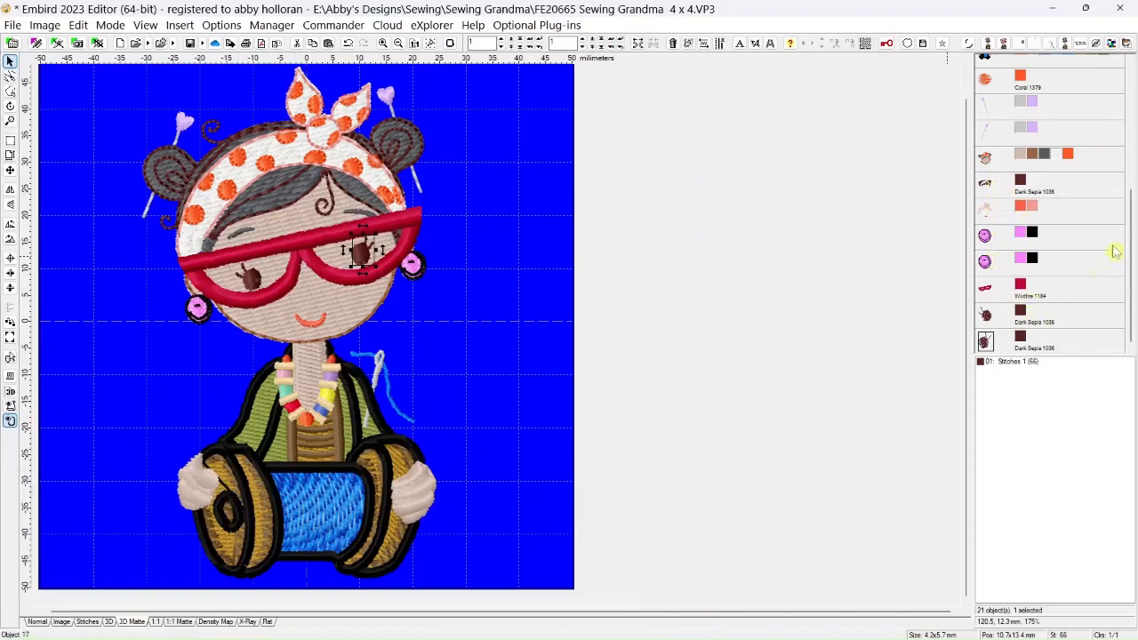
Join the first thirteen objects in the sewing order, from the green garment fill through the second hairpin, into one object
left_click_drag(1126, 224, 1131, 105)
left_click(985, 67)
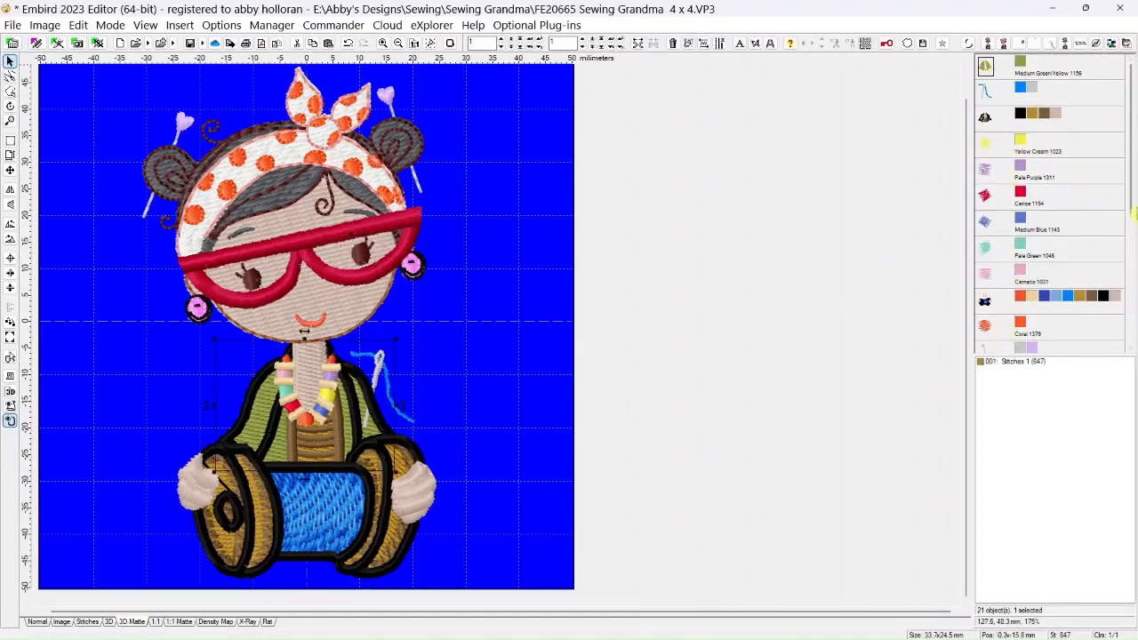
left_click_drag(1129, 206, 1129, 261)
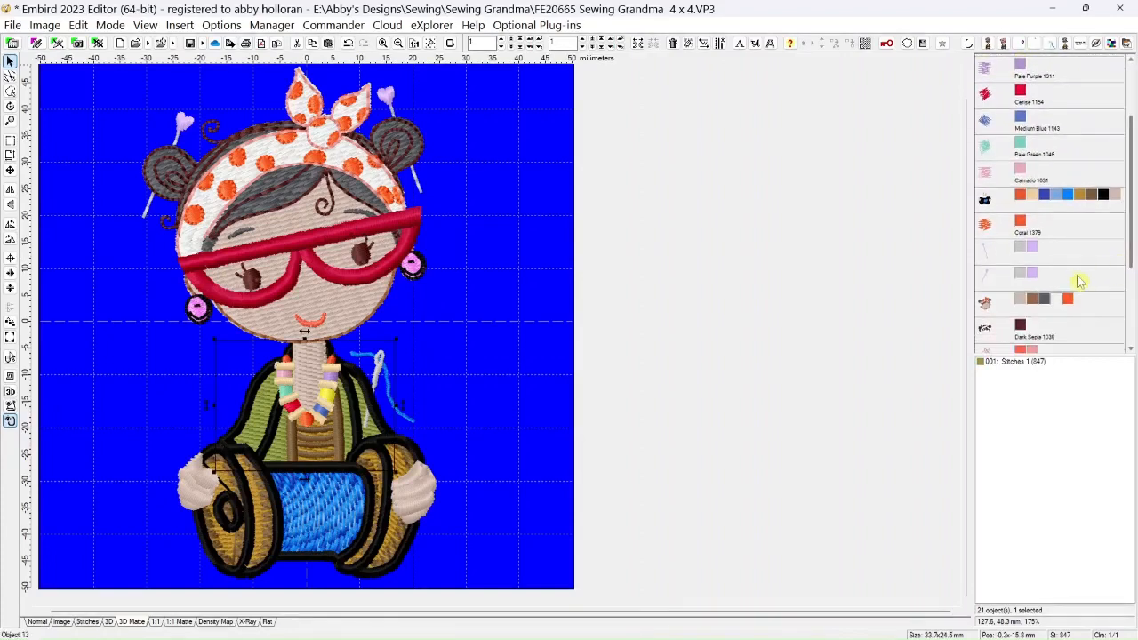
left_click(990, 285, "shift")
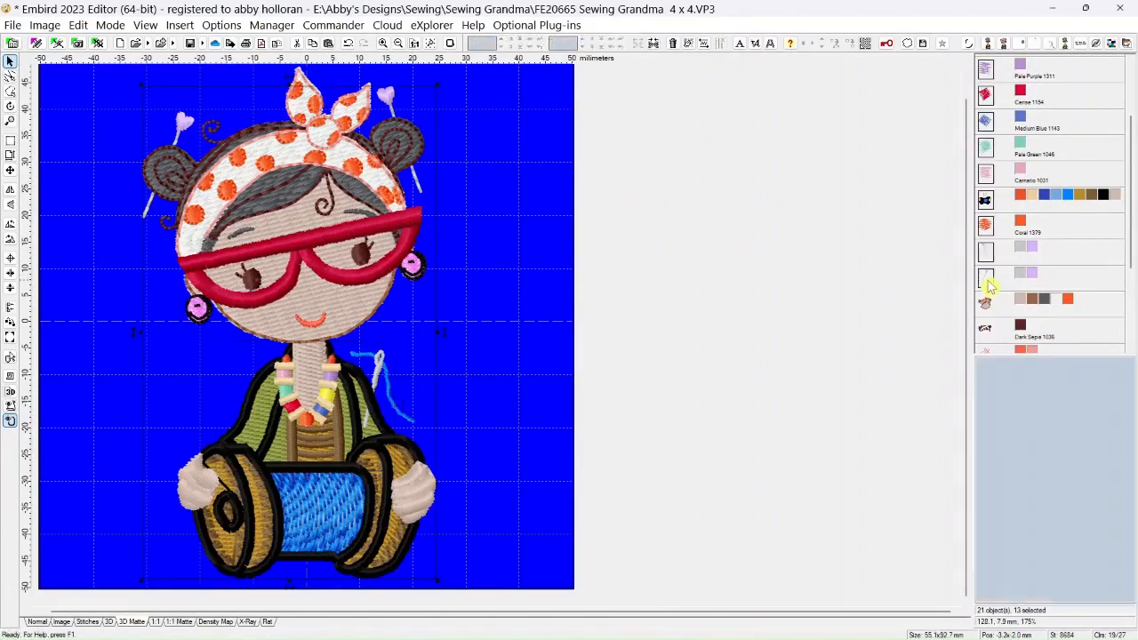
left_click(653, 42)
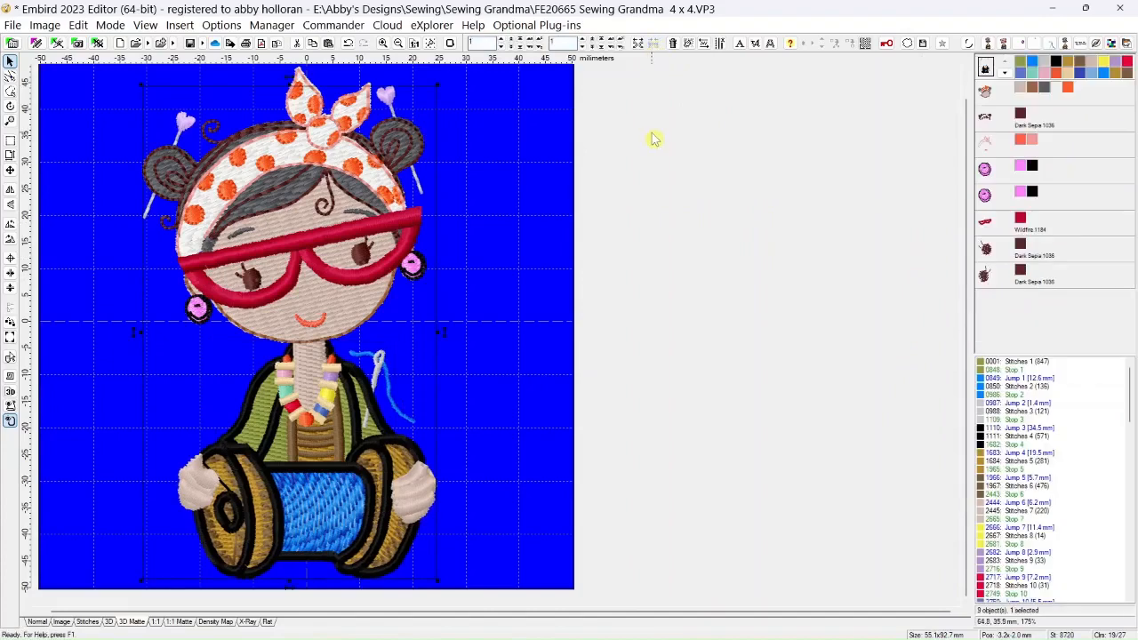
Select the two separate Dark Sepia eye objects and join them into one object
left_click(985, 127)
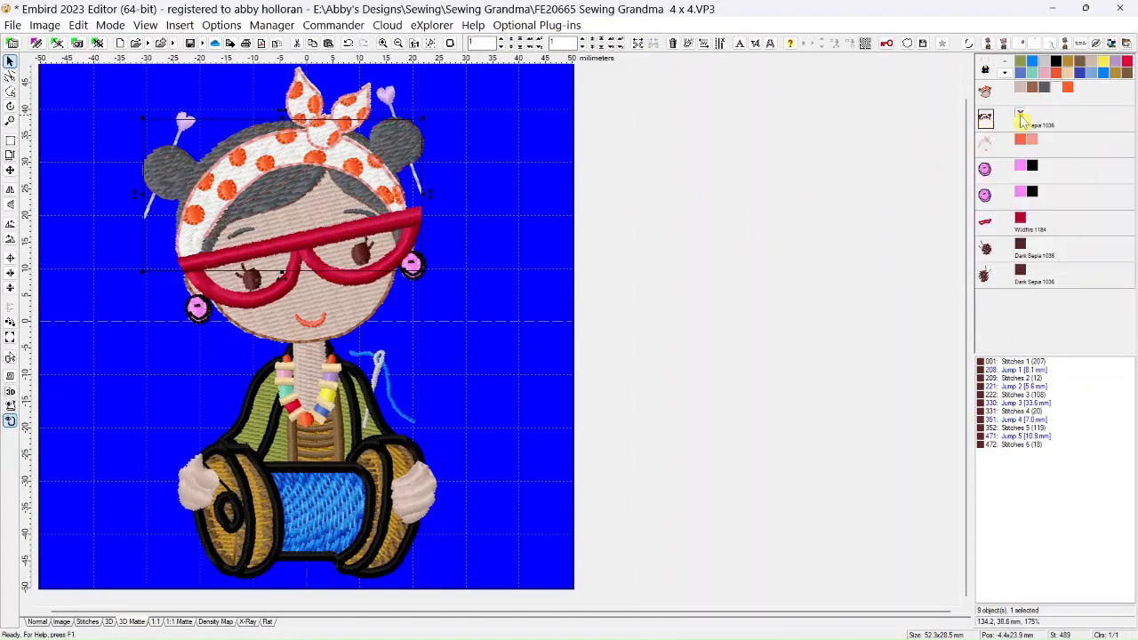
left_click(985, 254)
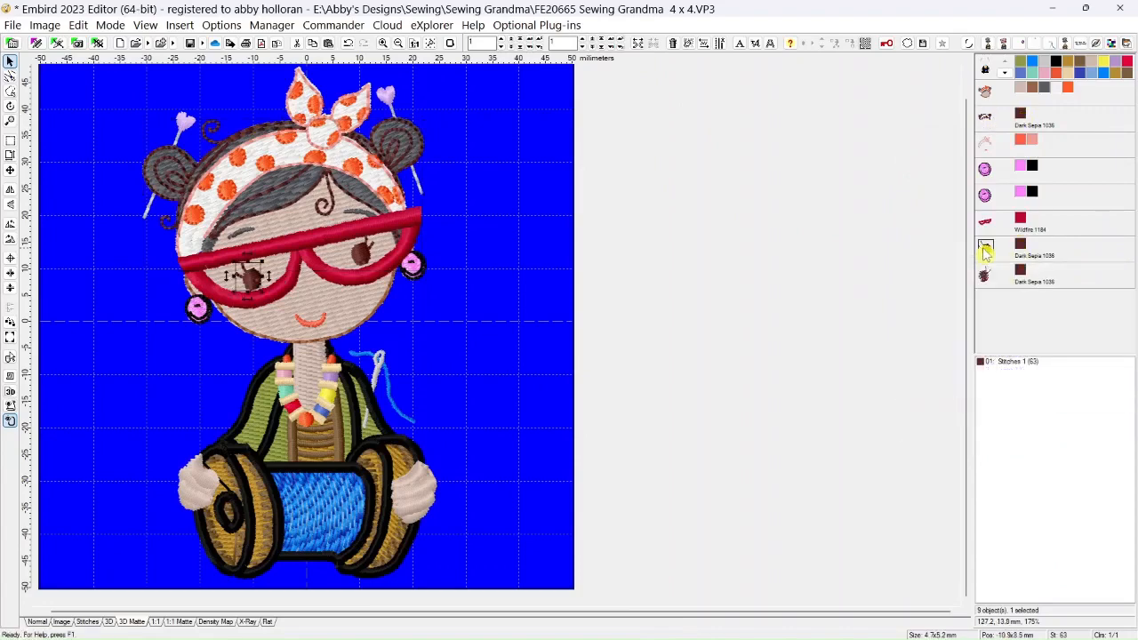
left_click(985, 277, "shift")
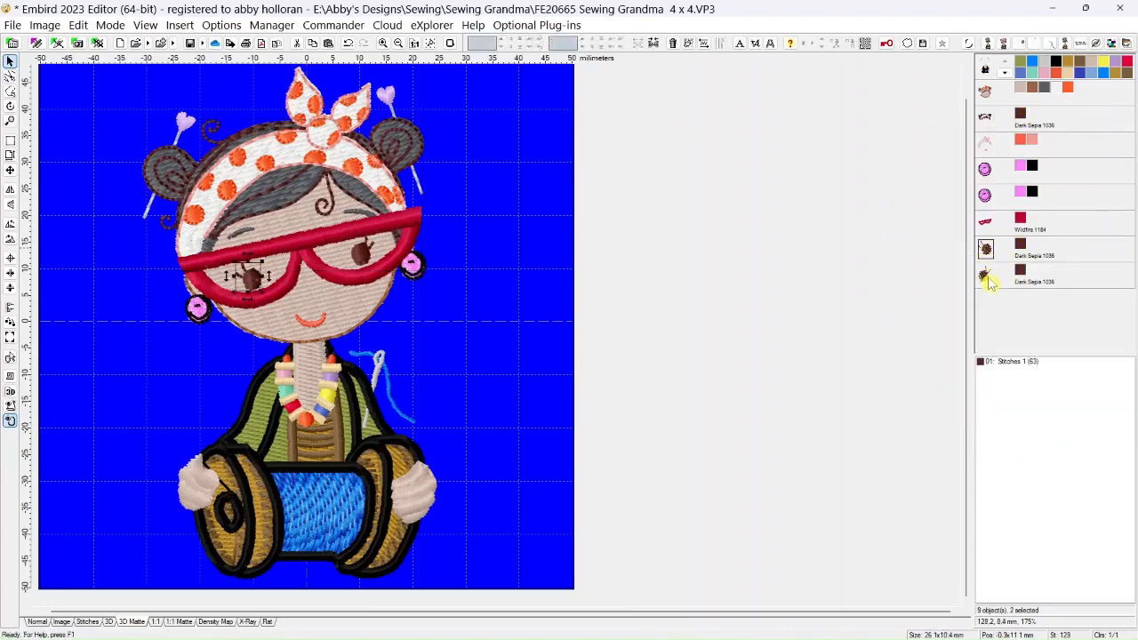
left_click(653, 44)
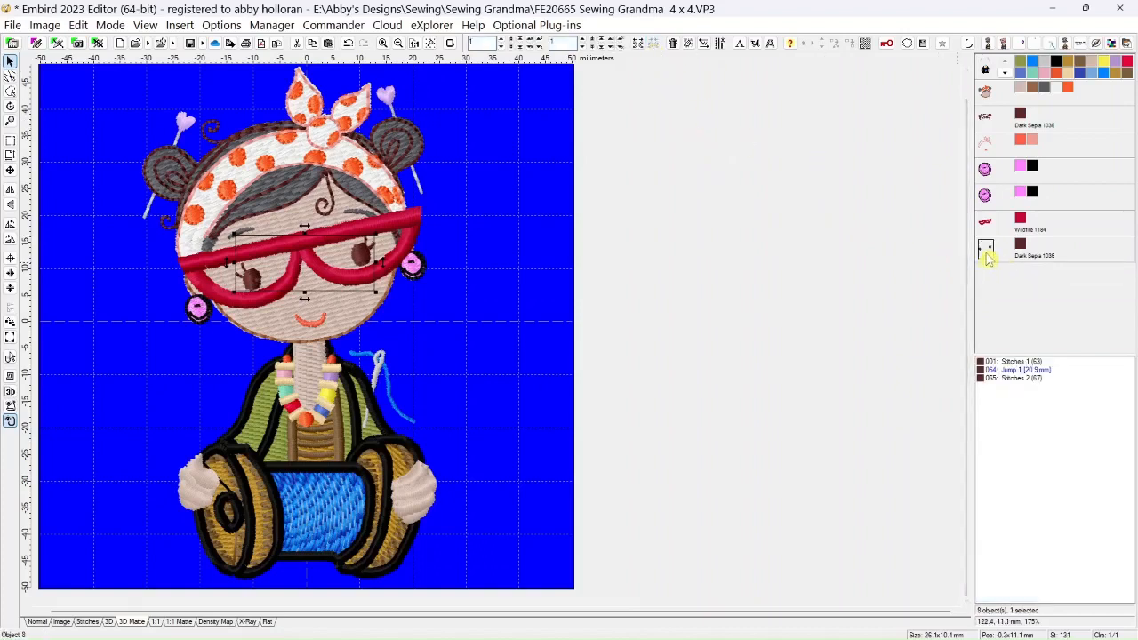
Move the joined eye object before the Dark Sepia hair outline object and join the two into one object
left_click_drag(986, 131, 987, 134)
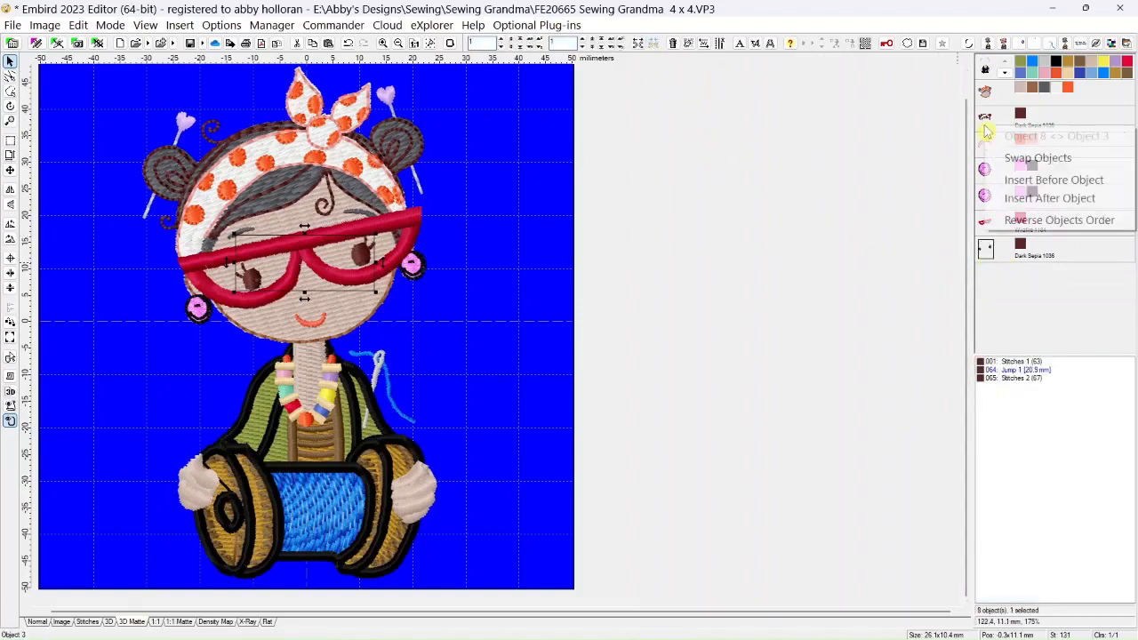
left_click(999, 183)
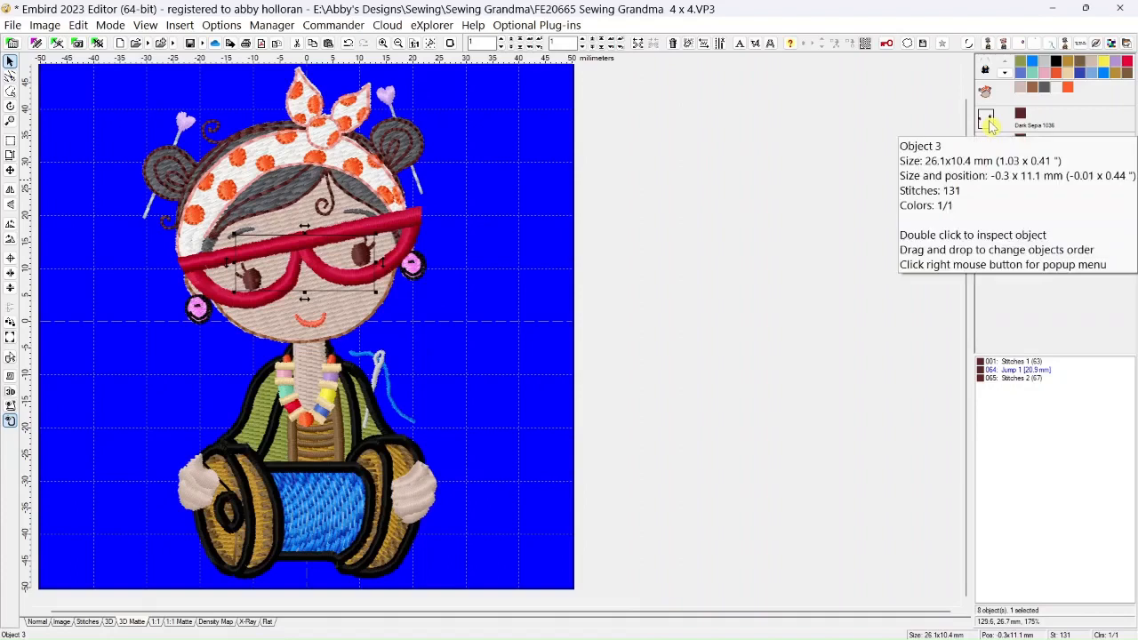
left_click(992, 149, "ctrl")
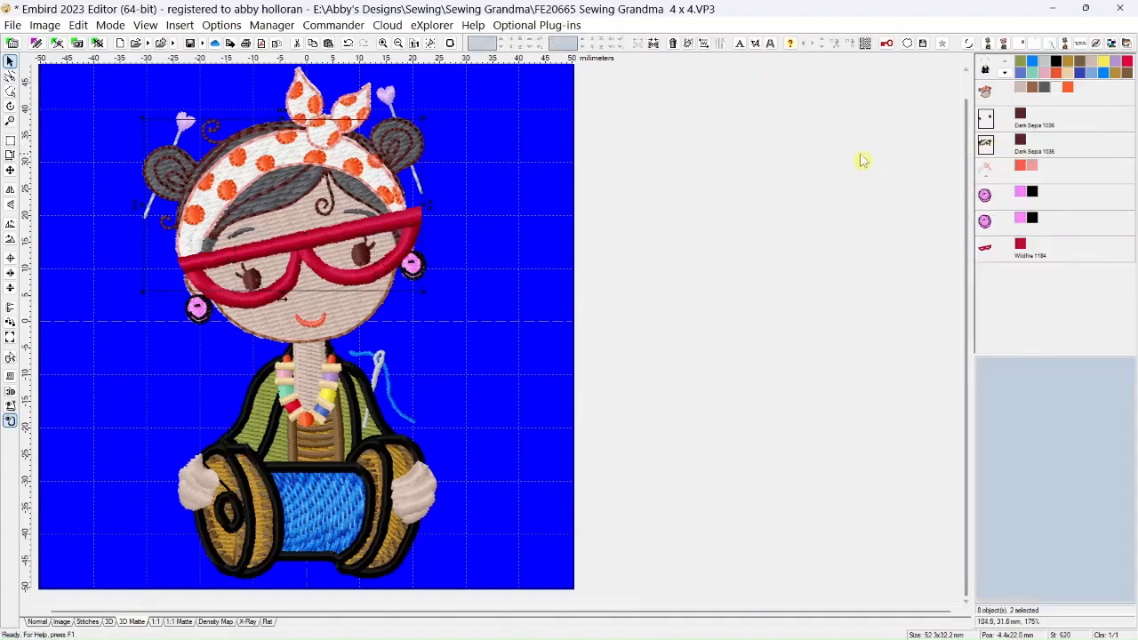
left_click(654, 45)
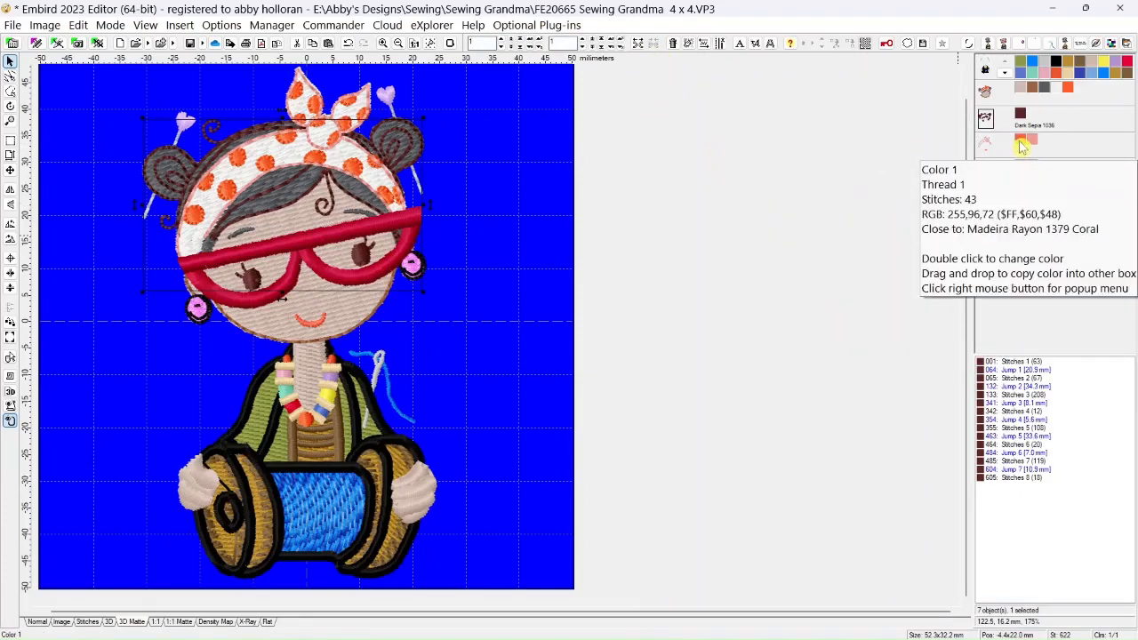
Move the two-color coral object with the mouth and headband outline before the Dark Sepia object in the sewing order
left_click(985, 149)
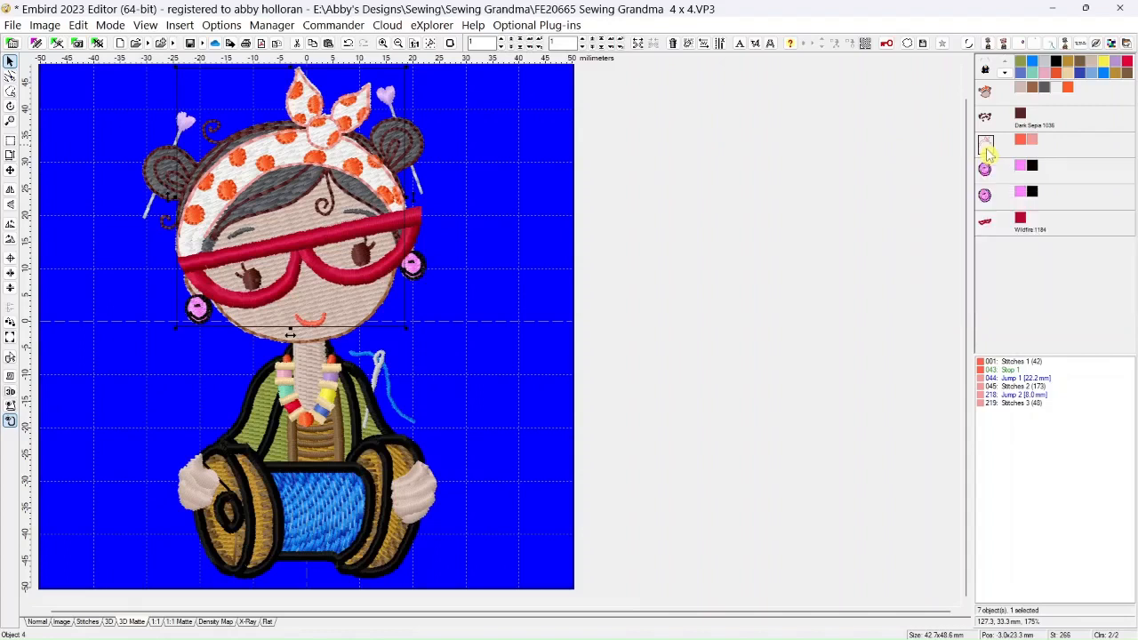
right_click(989, 114)
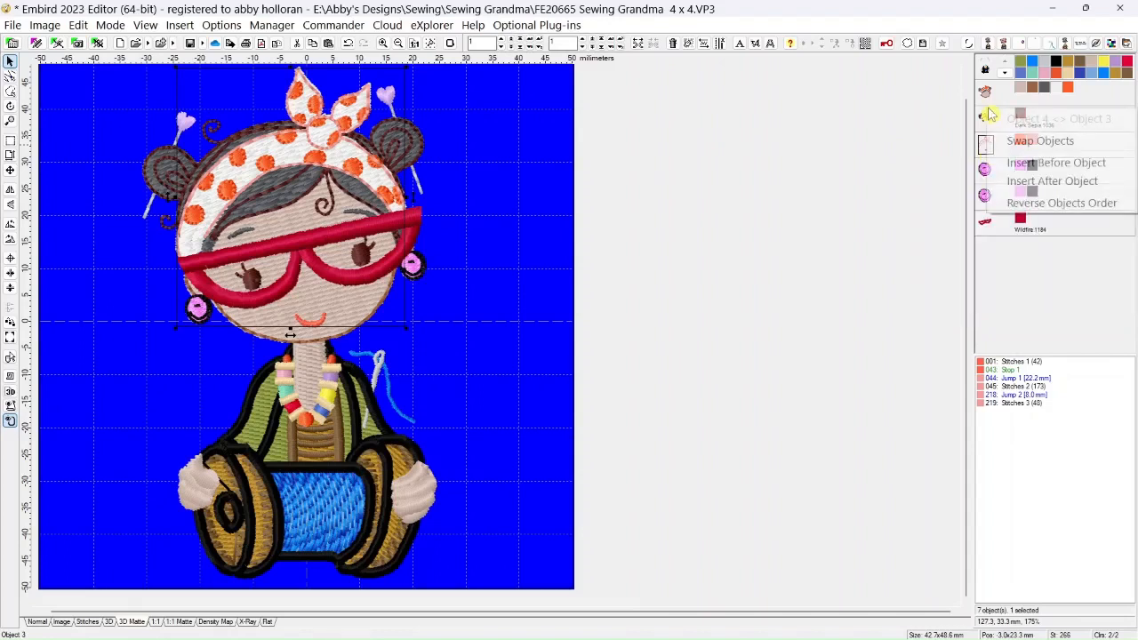
left_click(1005, 163)
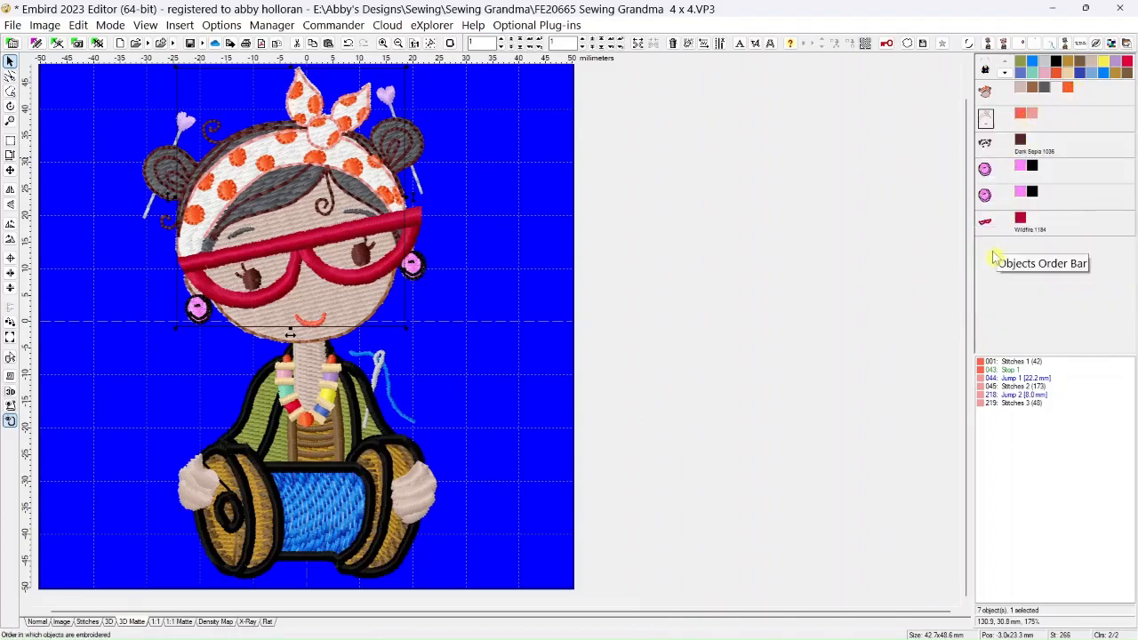
Separate the pink fill from the black in both button earrings and place the two pink objects consecutively in the sewing order
right_click(1022, 169)
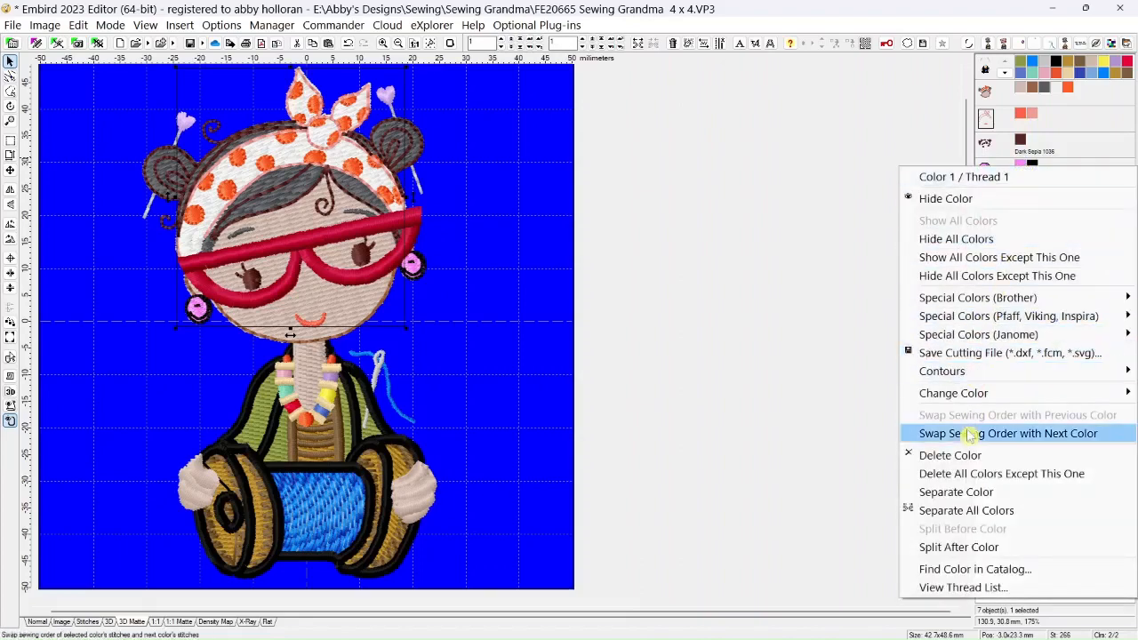
left_click(960, 491)
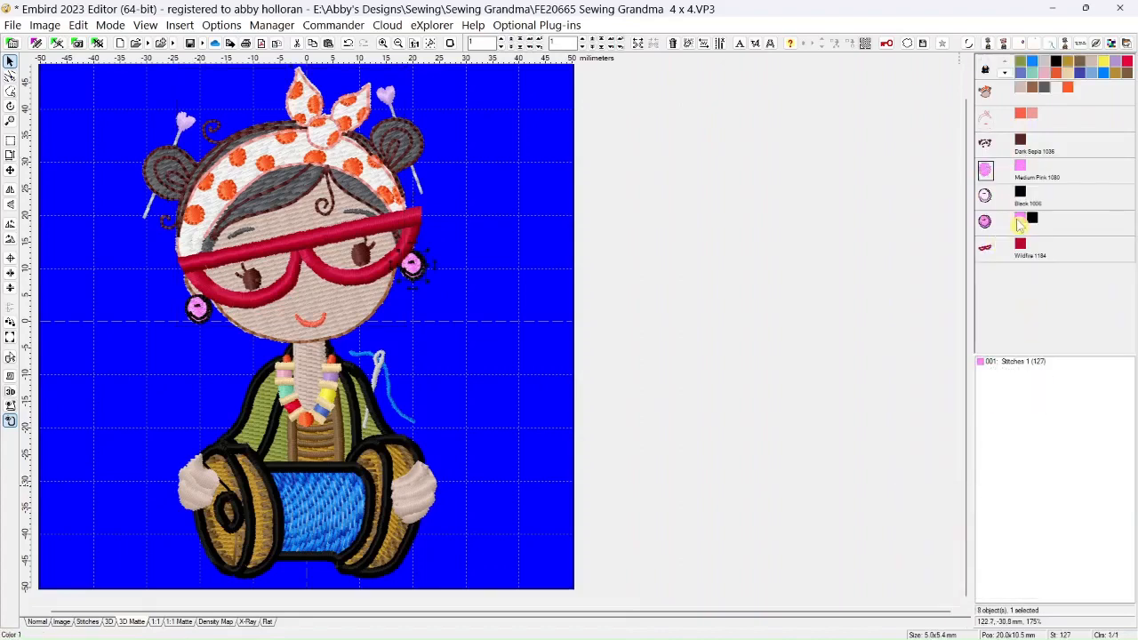
right_click(1022, 222)
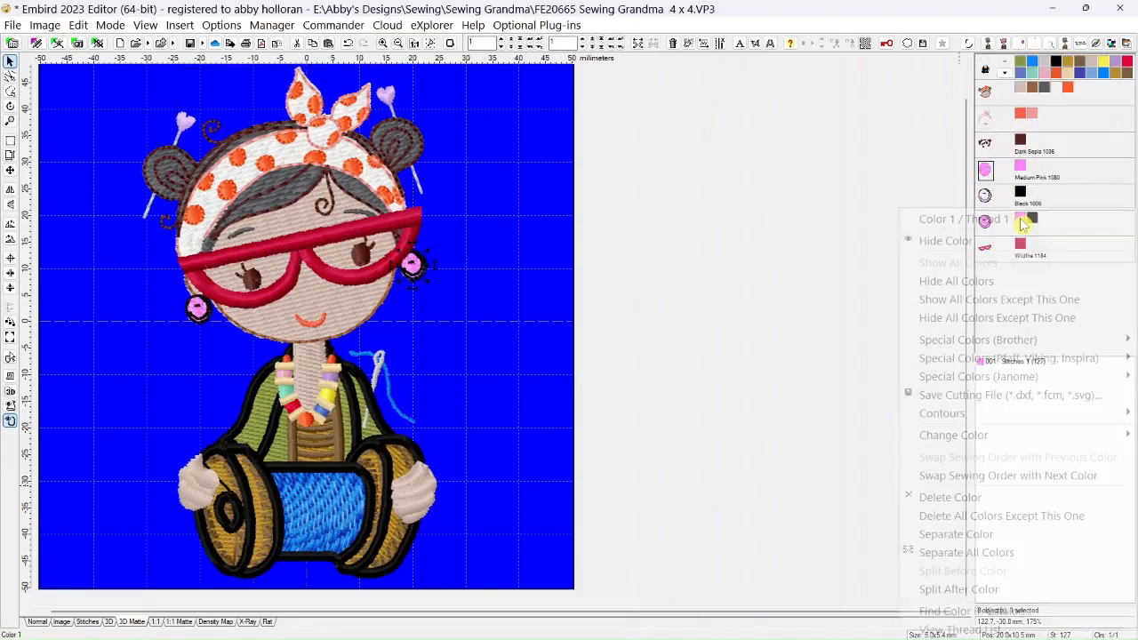
left_click(962, 534)
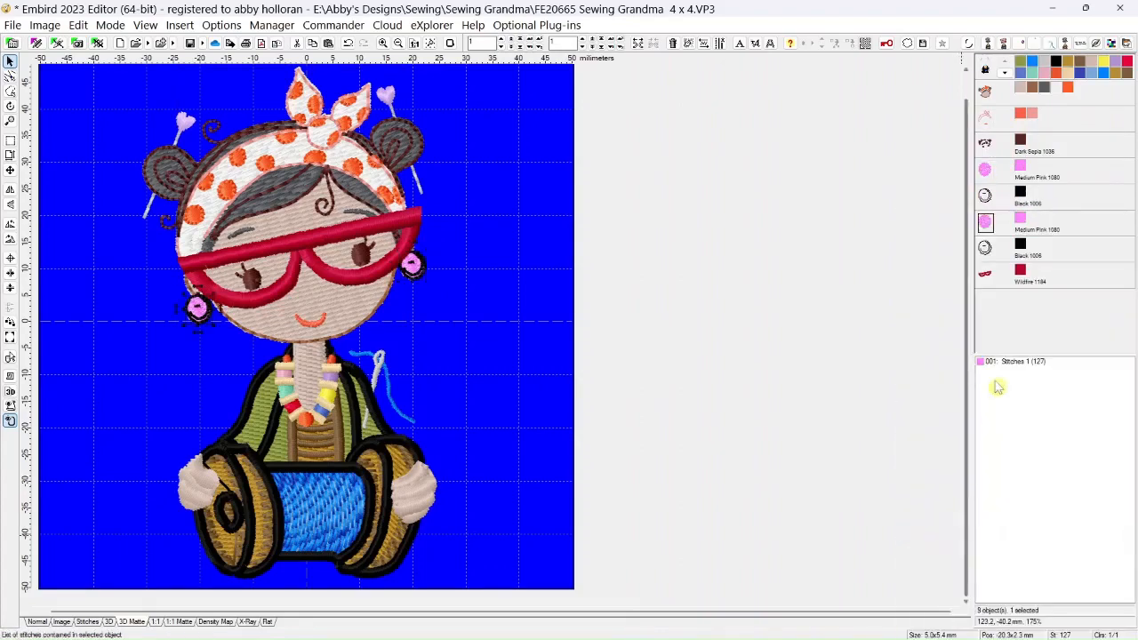
right_click(989, 201)
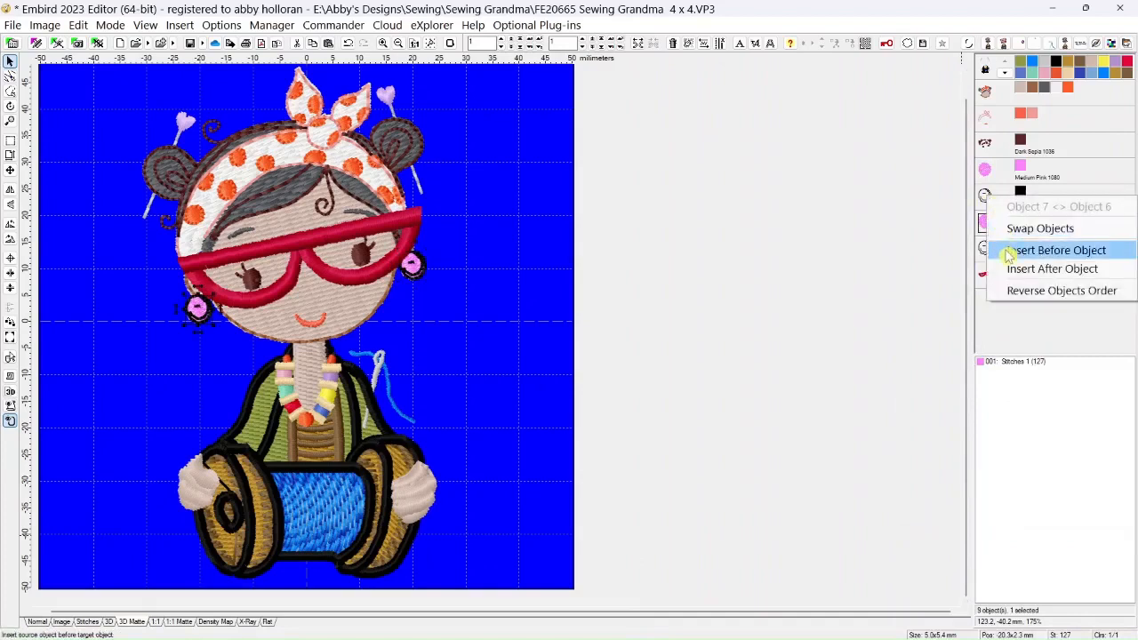
left_click(997, 248)
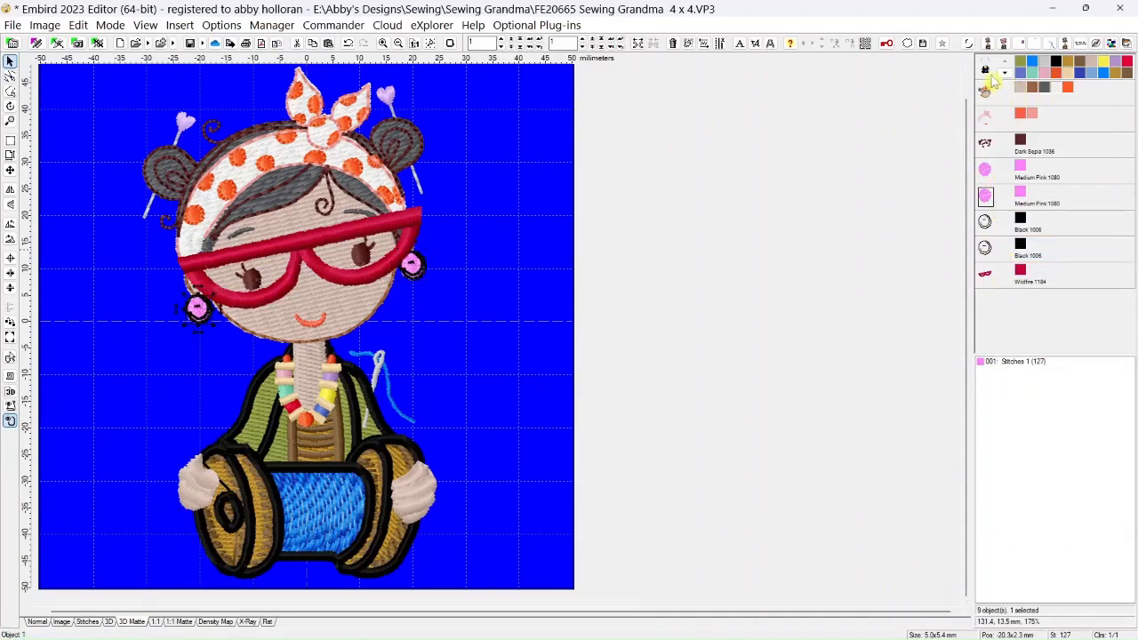
Join the eight head objects, from the skin and hair object through the Wildfire red glasses, into one object
left_click(987, 92)
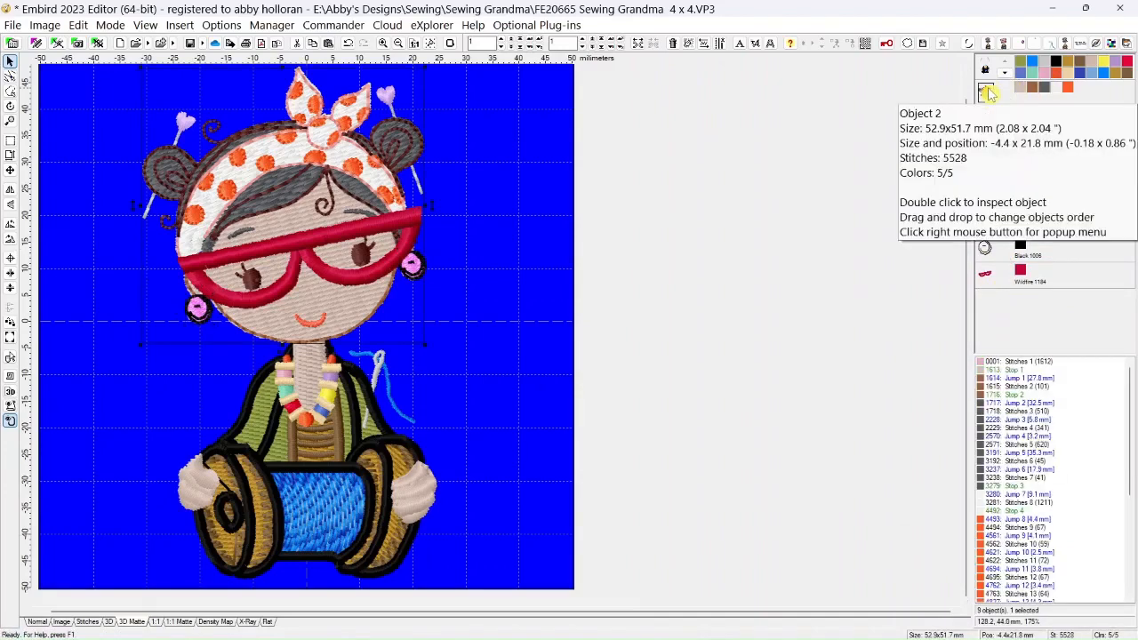
left_click(987, 275, "shift")
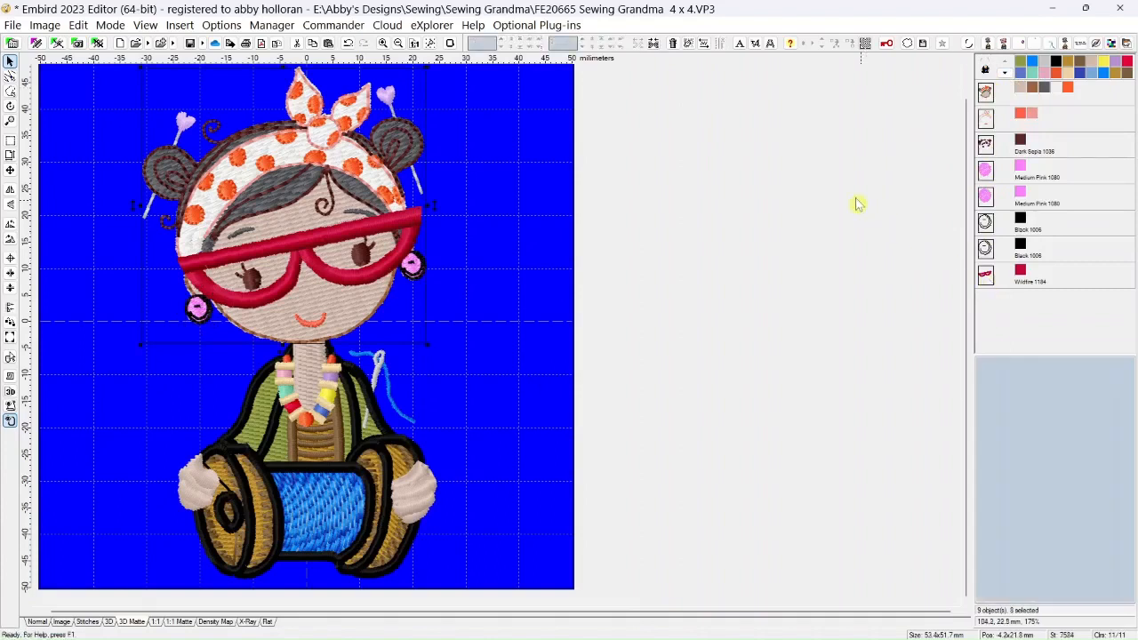
left_click(654, 46)
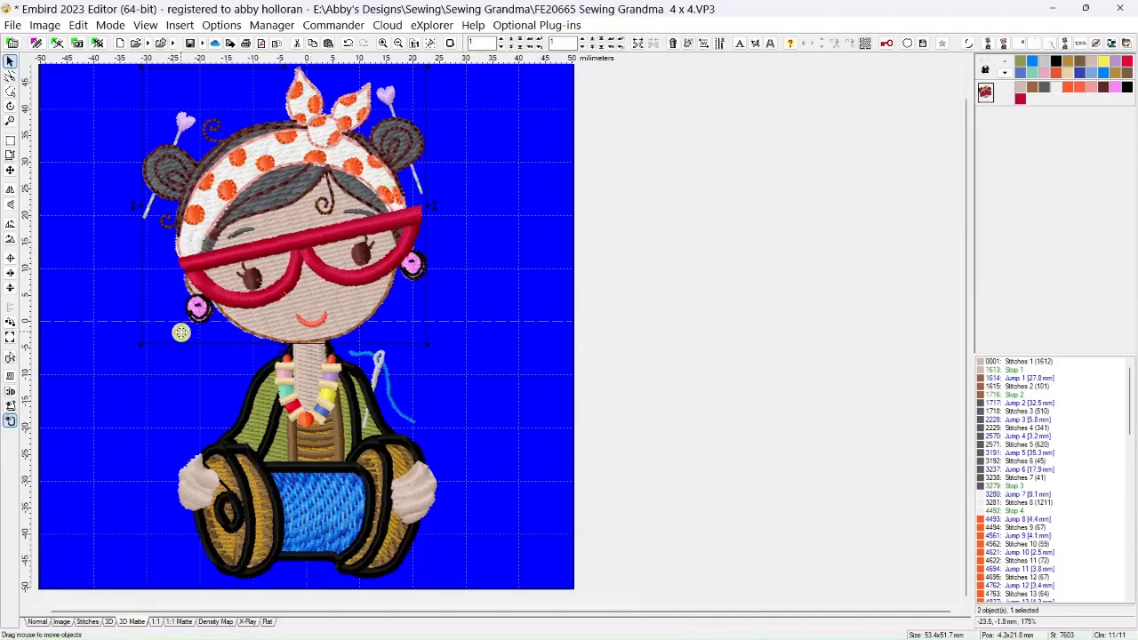
Join the multicolor body object and the head object into one complete design
scroll(170, 327, "down", 2)
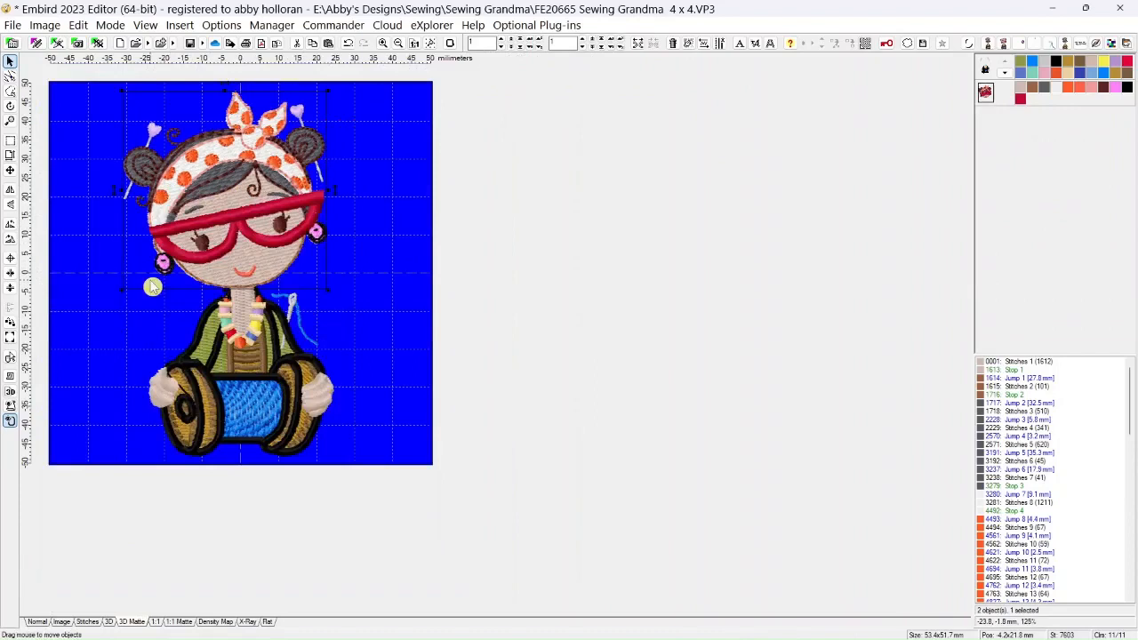
left_click(985, 68)
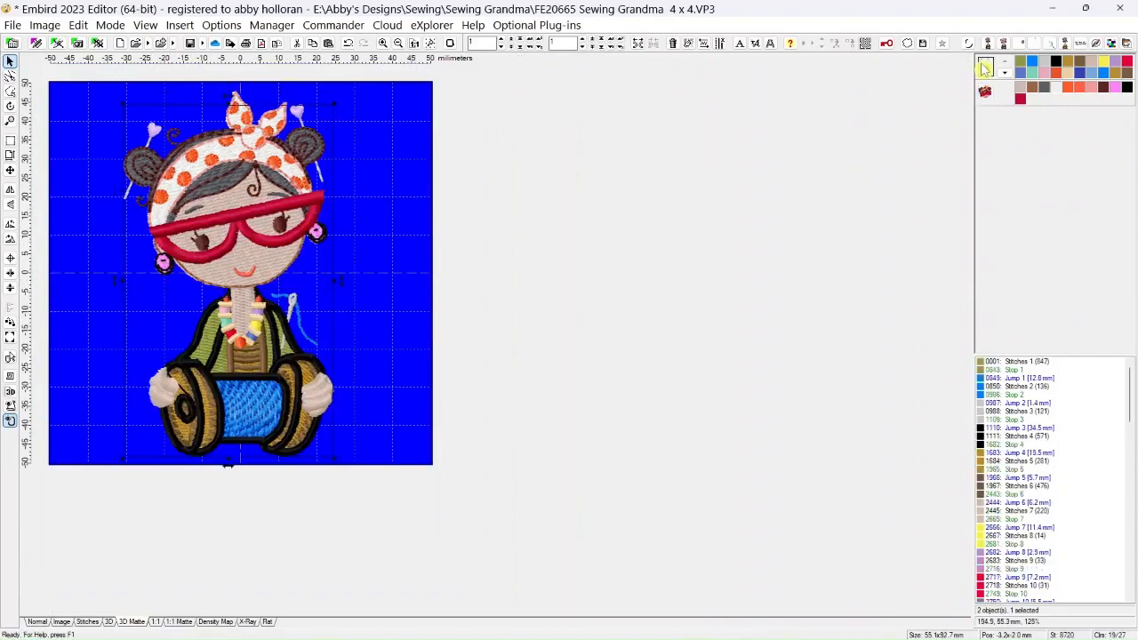
left_click(983, 101, "ctrl")
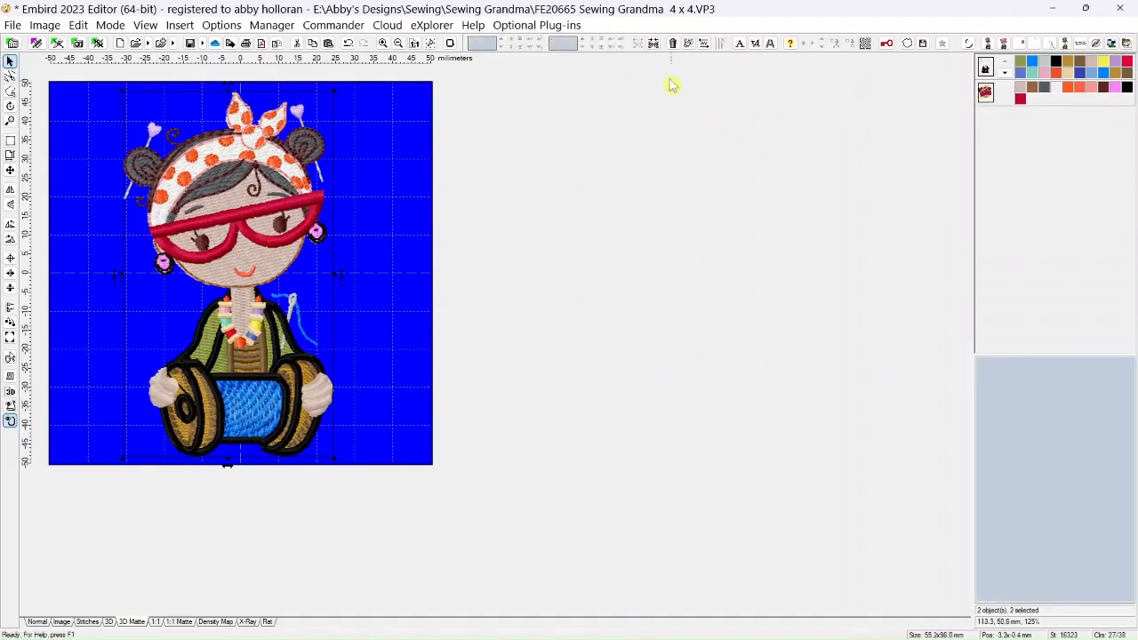
left_click(655, 42)
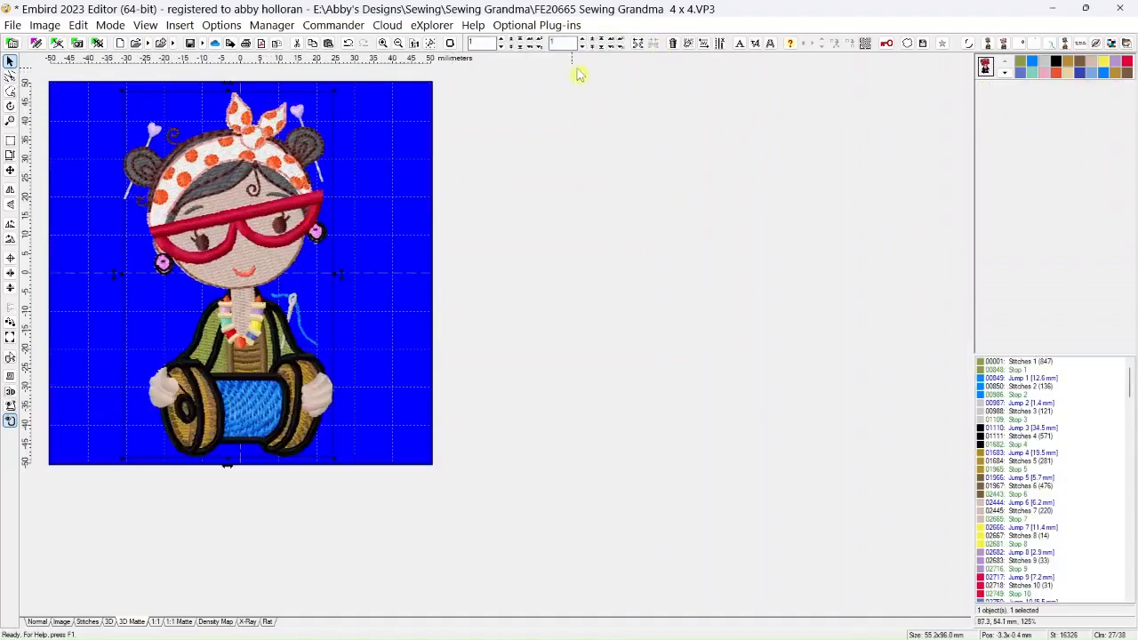
Reset the hoop colors to their default values, keeping the 100 x 100 mm hoop
left_click(452, 45)
left_click(736, 274)
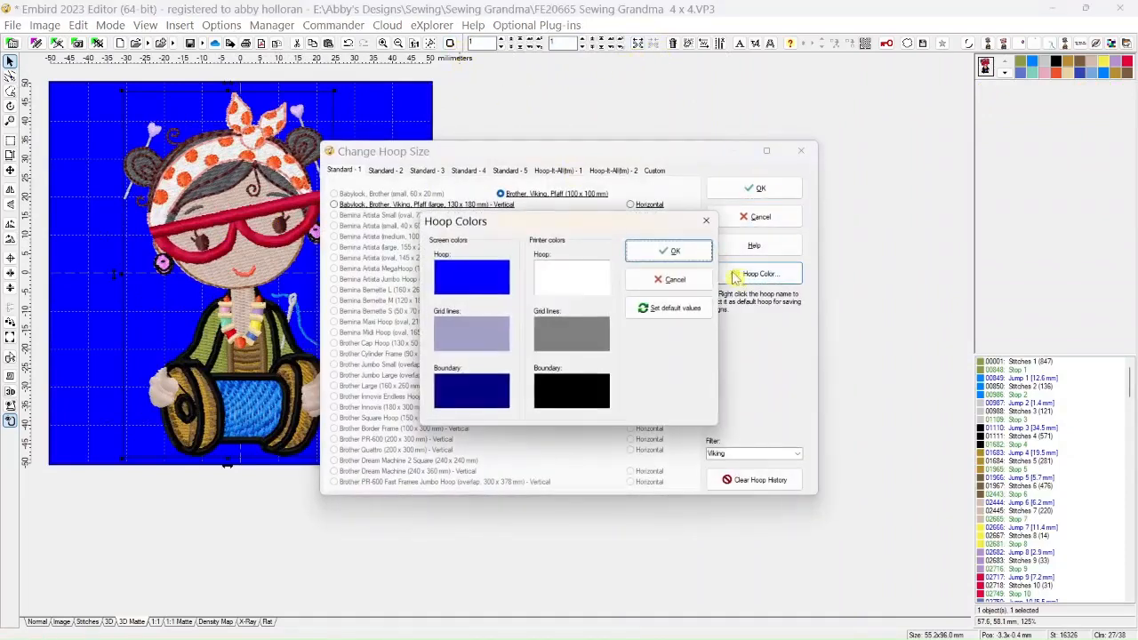
left_click(495, 286)
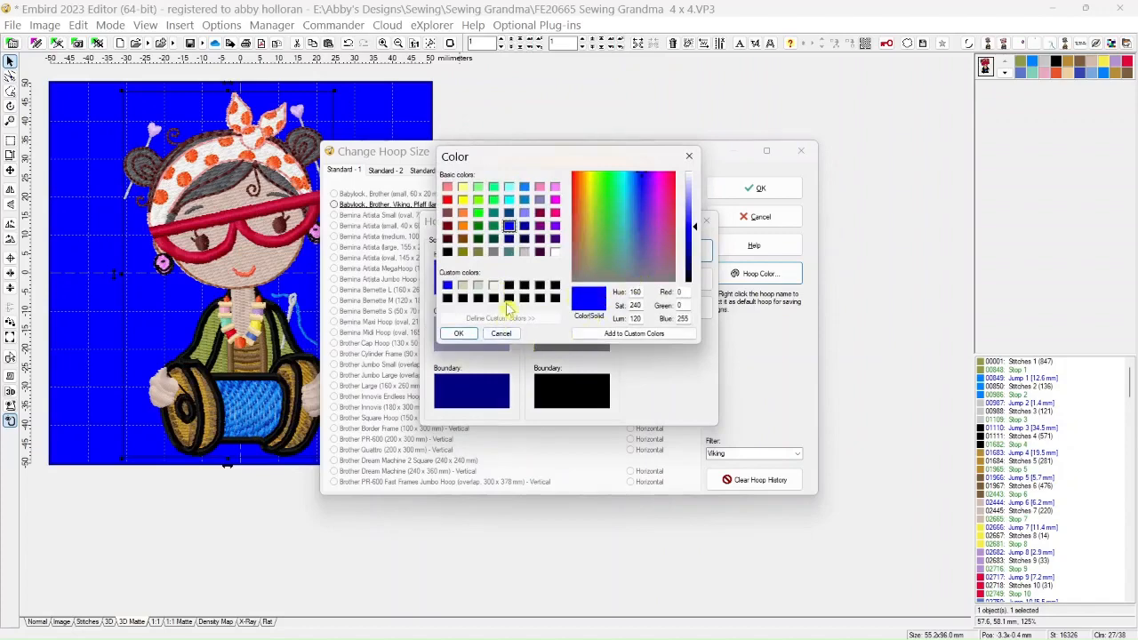
left_click(501, 333)
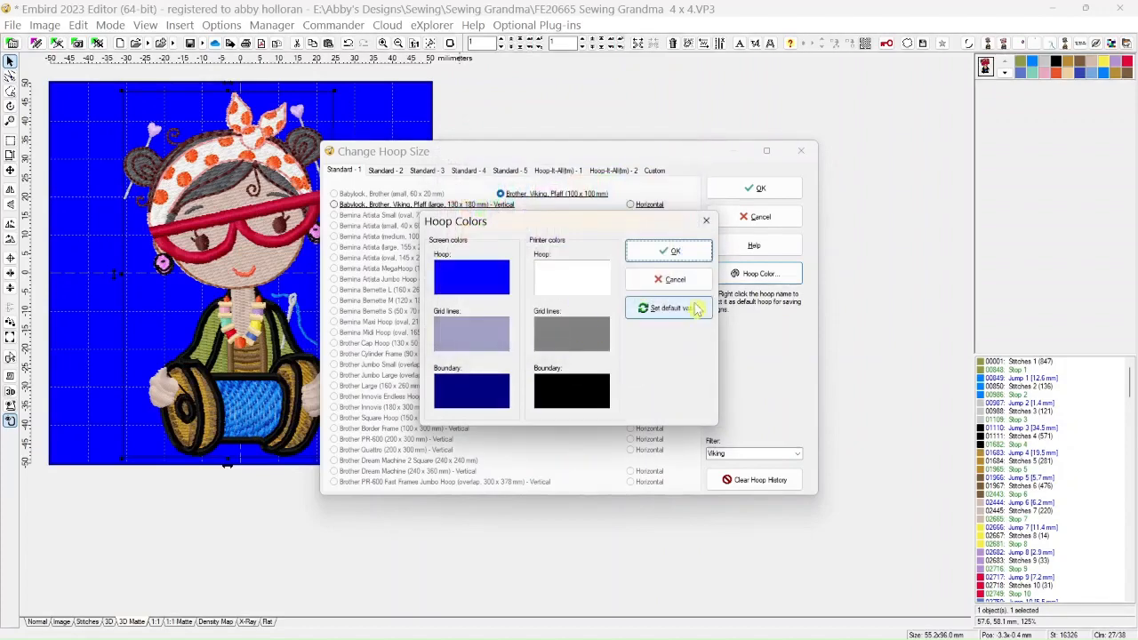
left_click(684, 311)
left_click(677, 251)
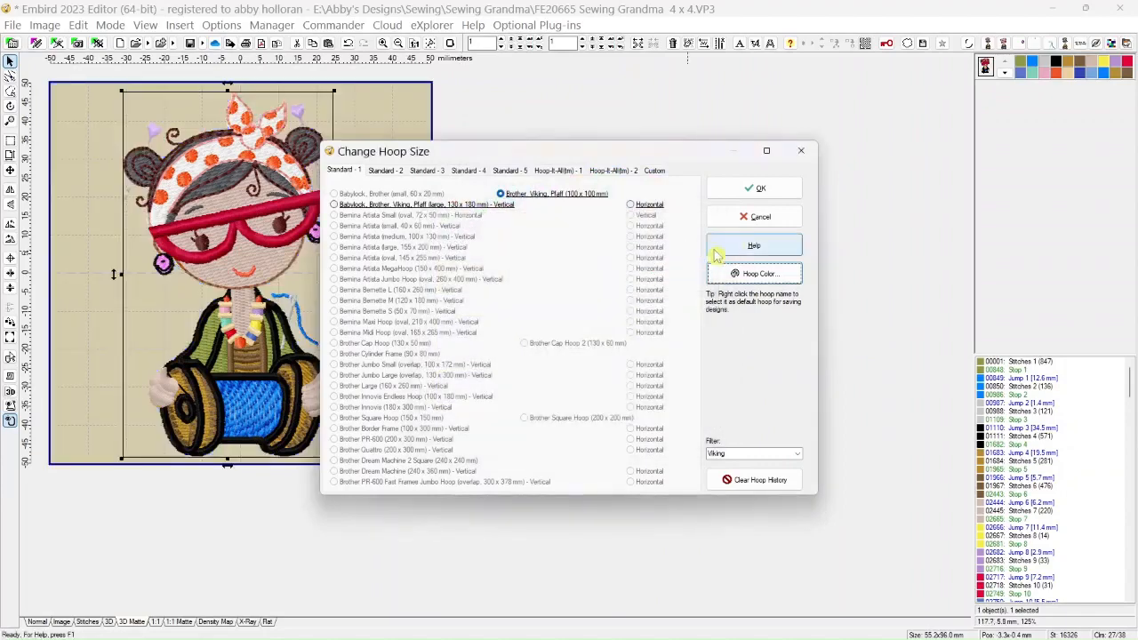
left_click(771, 192)
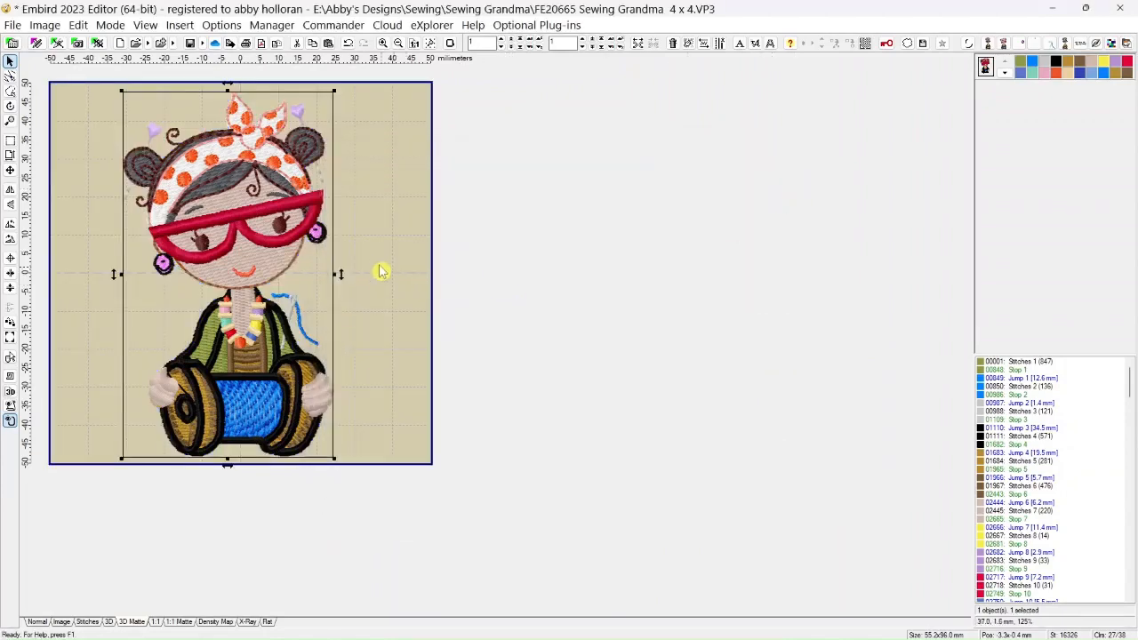
Sort the joined design's thread colors, accepting the preset maximal difference tolerance
scroll(381, 263, "down", 1)
scroll(315, 221, "up", 1)
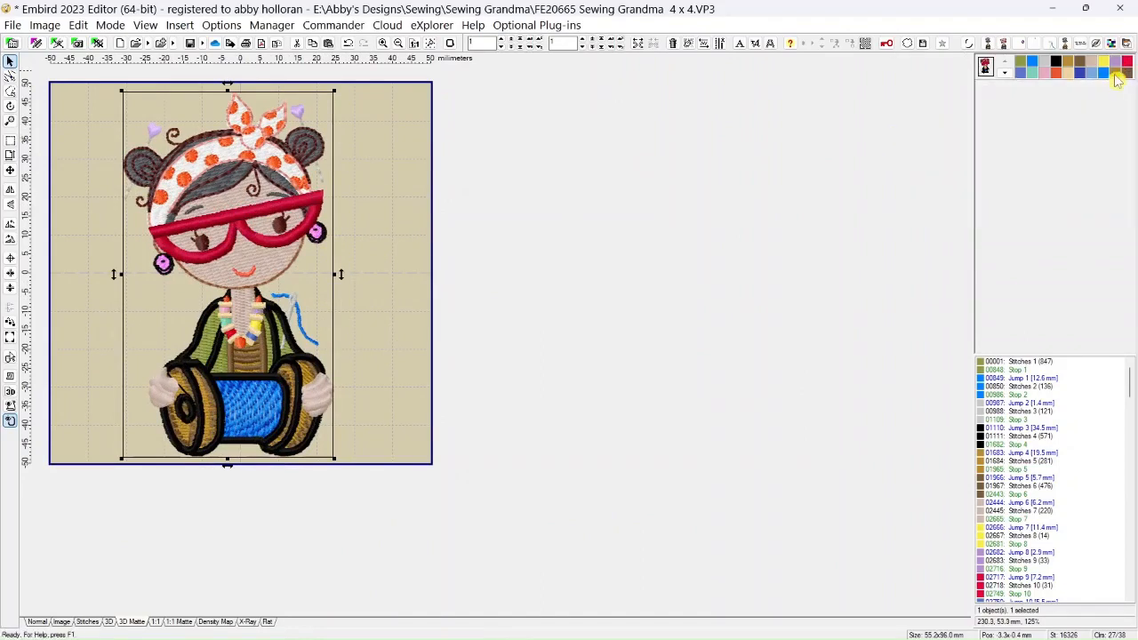
left_click(1005, 73)
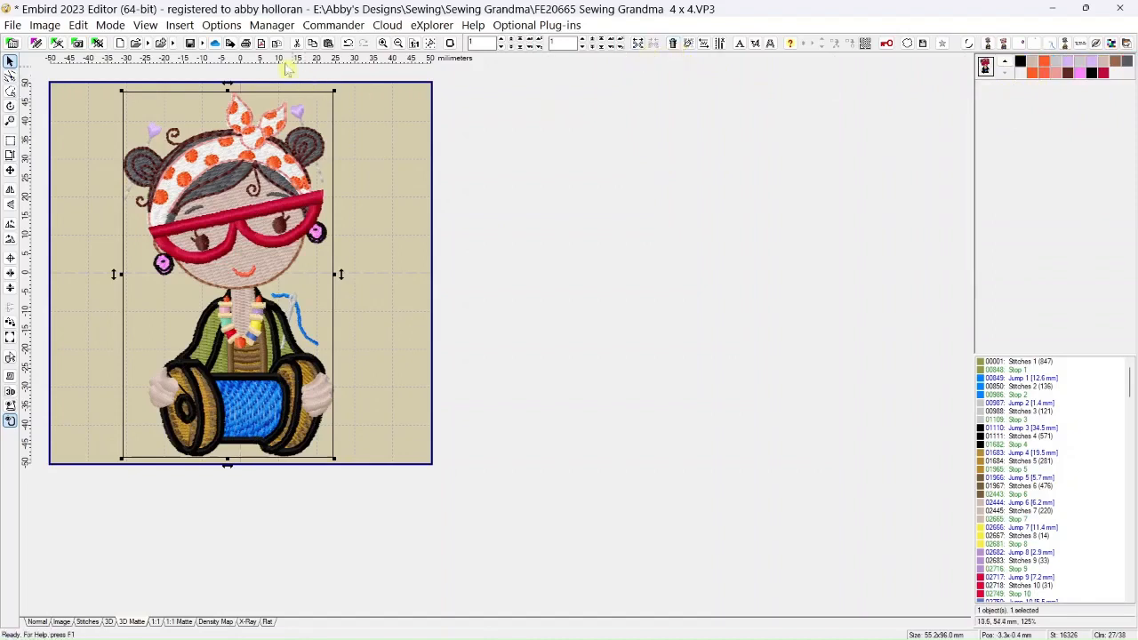
left_click(221, 26)
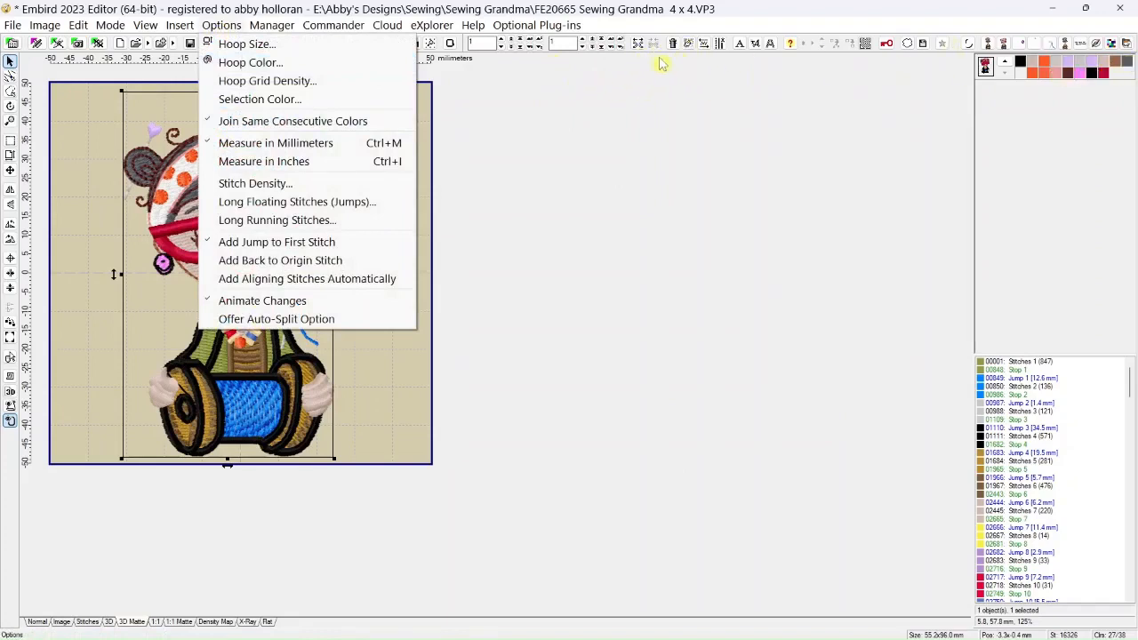
left_click(692, 46)
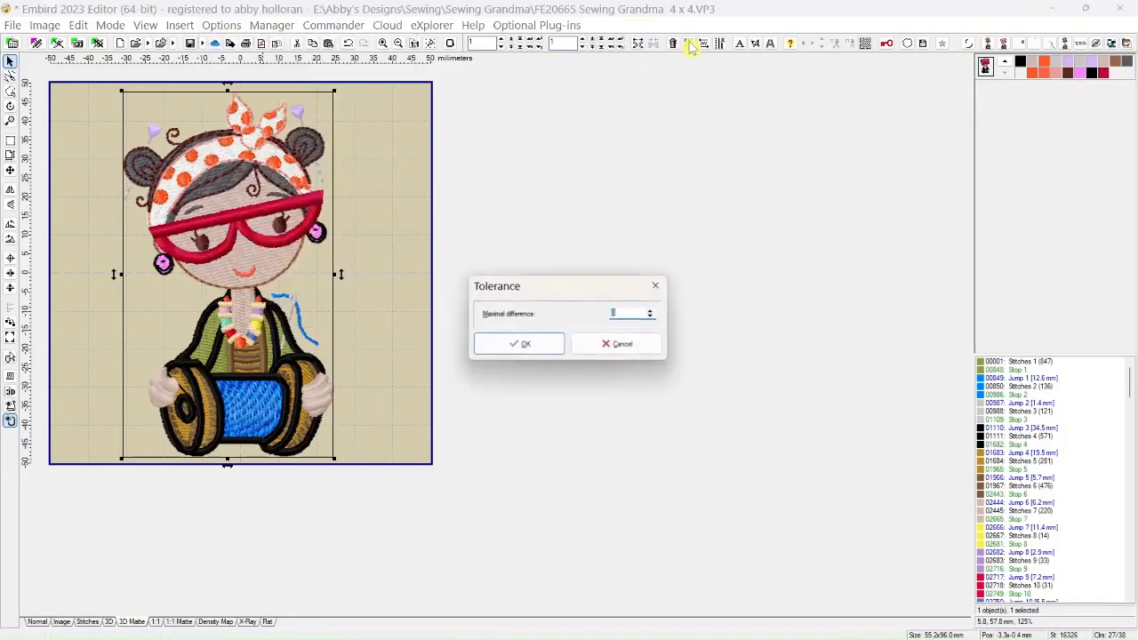
left_click(525, 347)
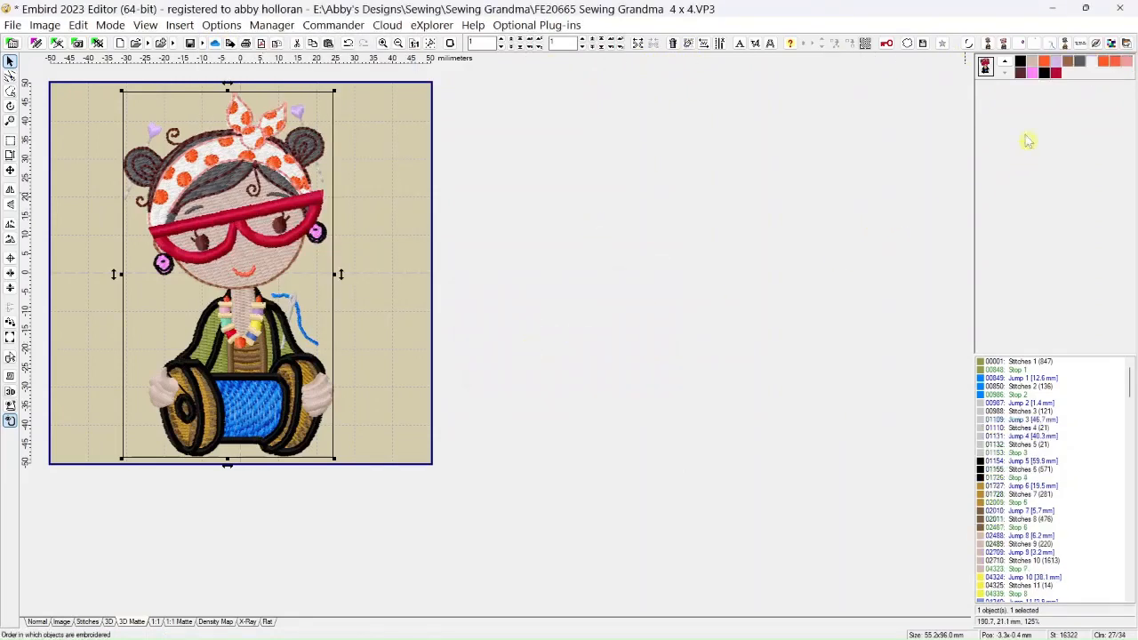
Copy the Wildfire red of the glasses onto the purple hairpin hearts
left_click(1057, 73)
left_click_drag(1059, 69, 1056, 61)
left_click(1027, 93)
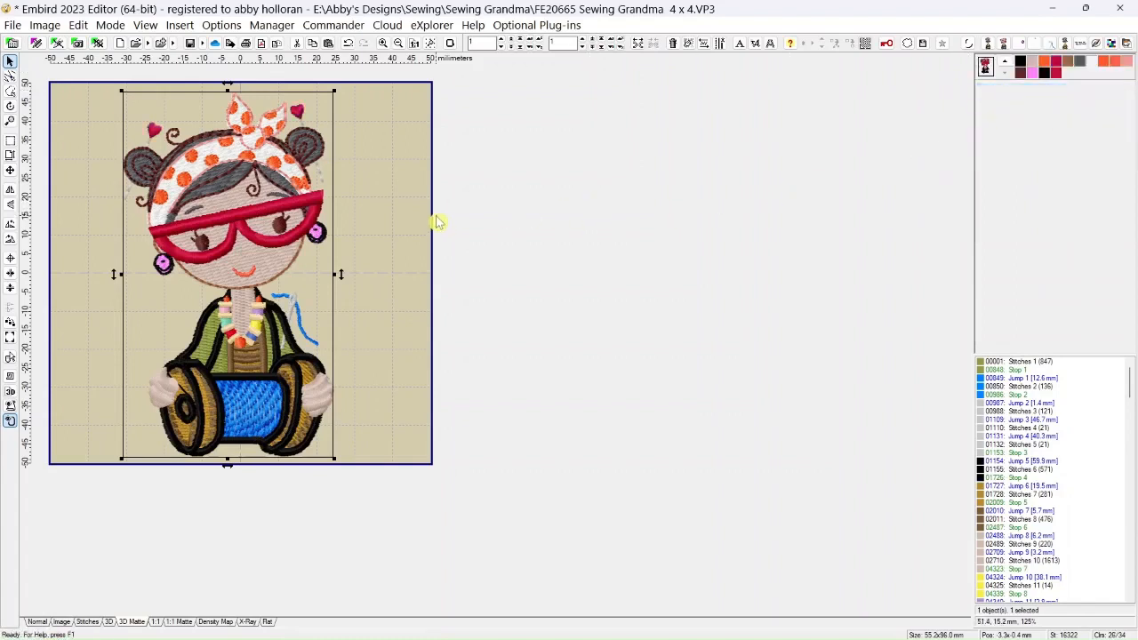
Compare the pink earring fill with the other thread colors in the design's color sequence
left_click(1033, 77)
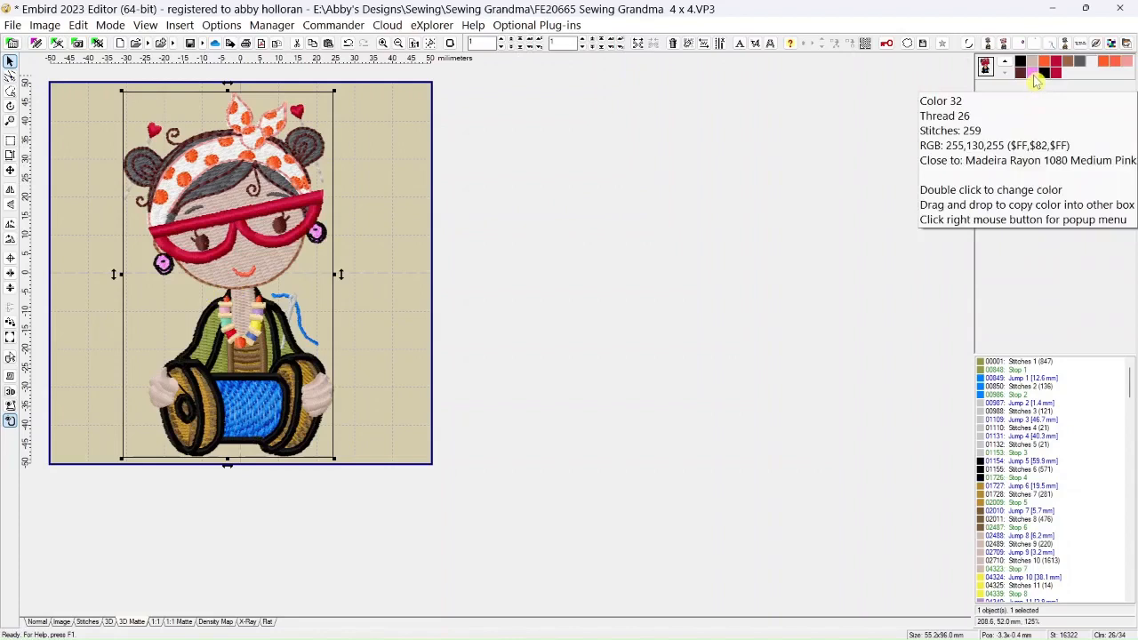
left_click(1004, 62)
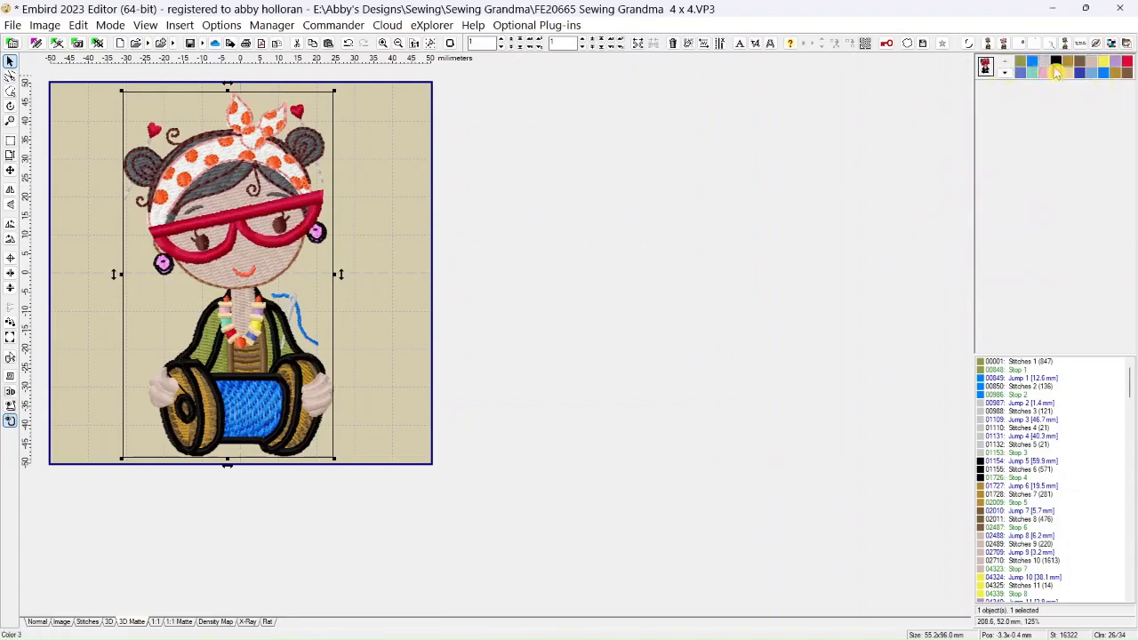
mouse_move(1105, 79)
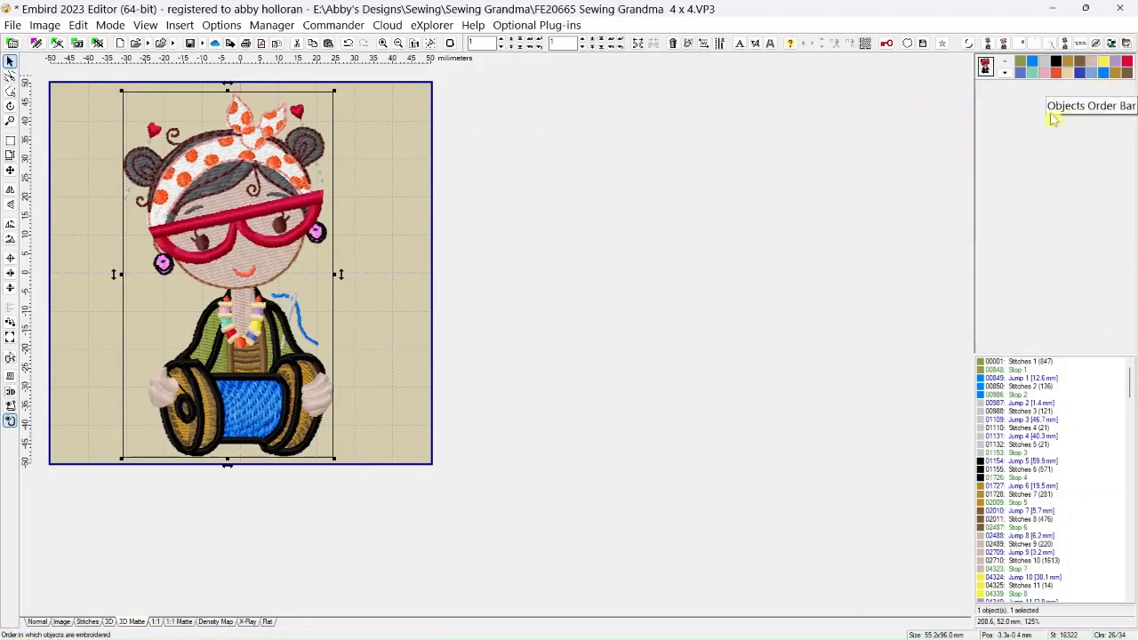
left_click(1004, 72)
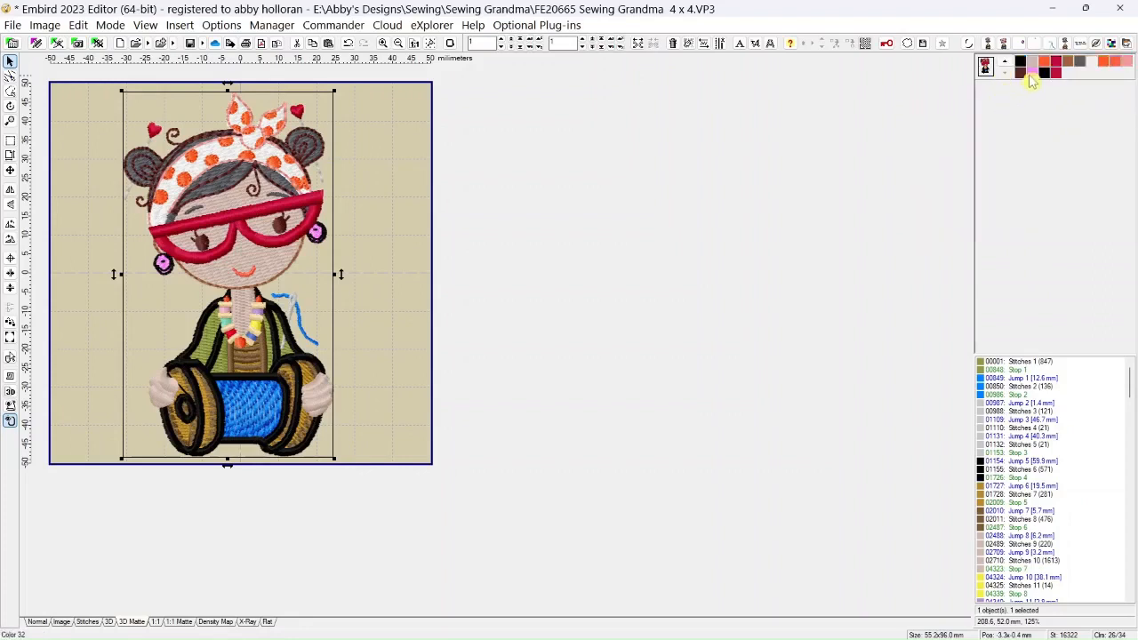
Change the pink earring fill to Madeira Rayon thread 1029, Dolphin Blue, from the thread catalog
right_click(1036, 78)
mouse_move(973, 299)
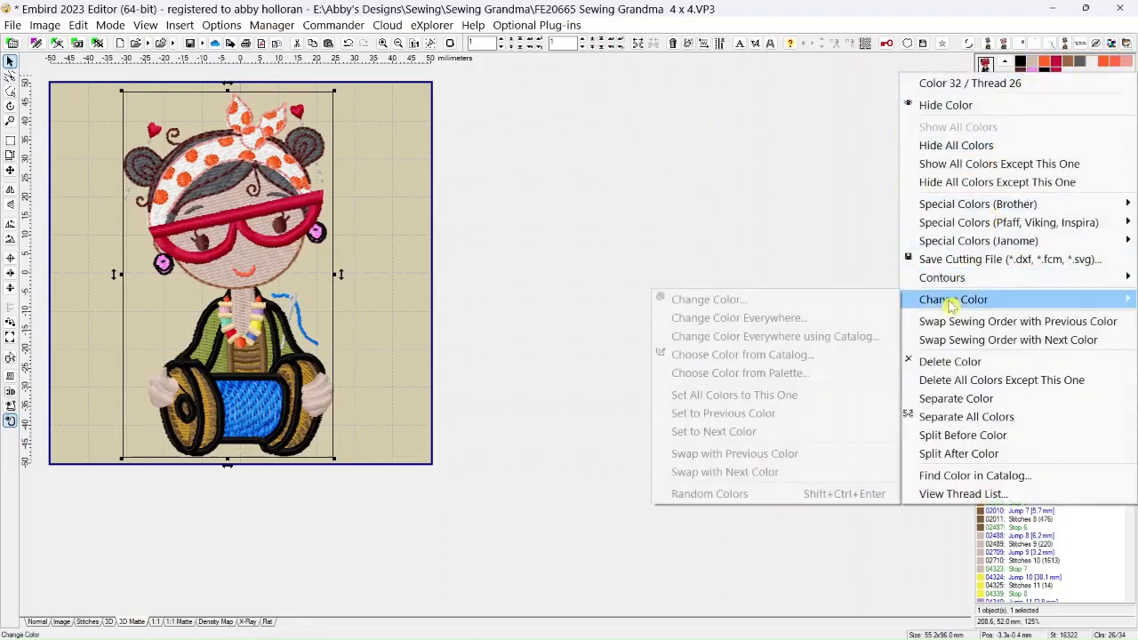
left_click(793, 354)
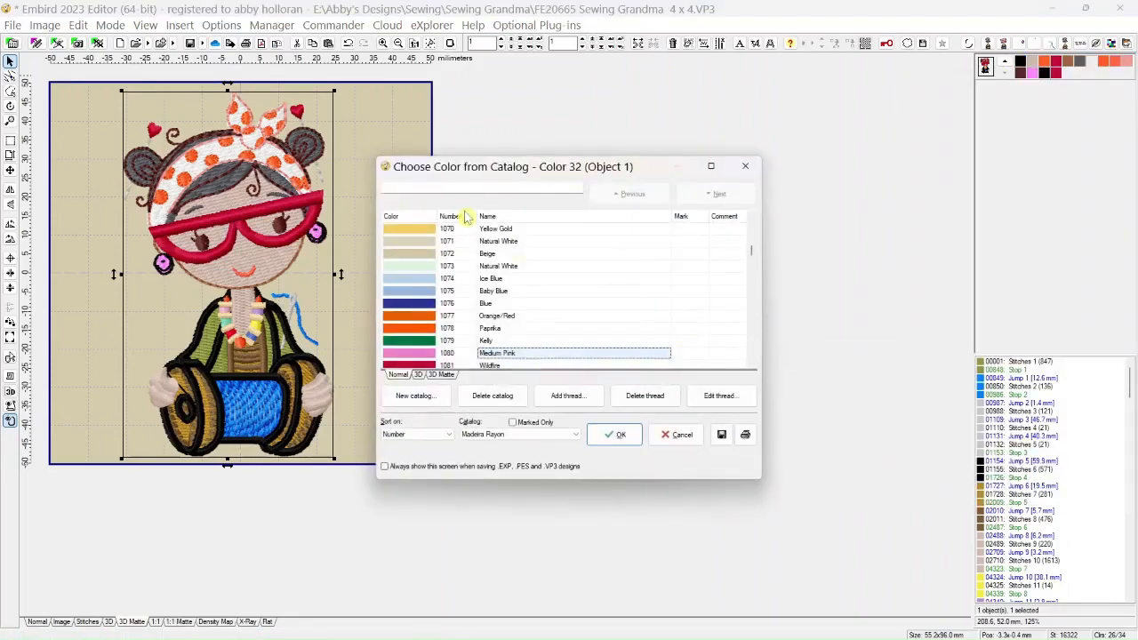
left_click(450, 189)
type("1")
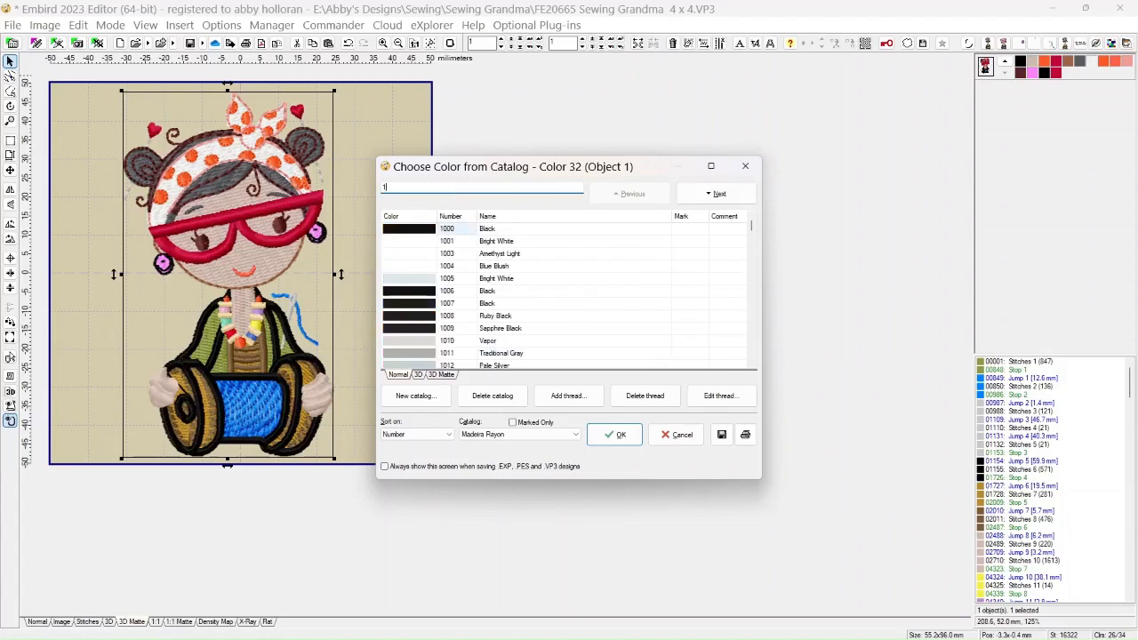
type("029")
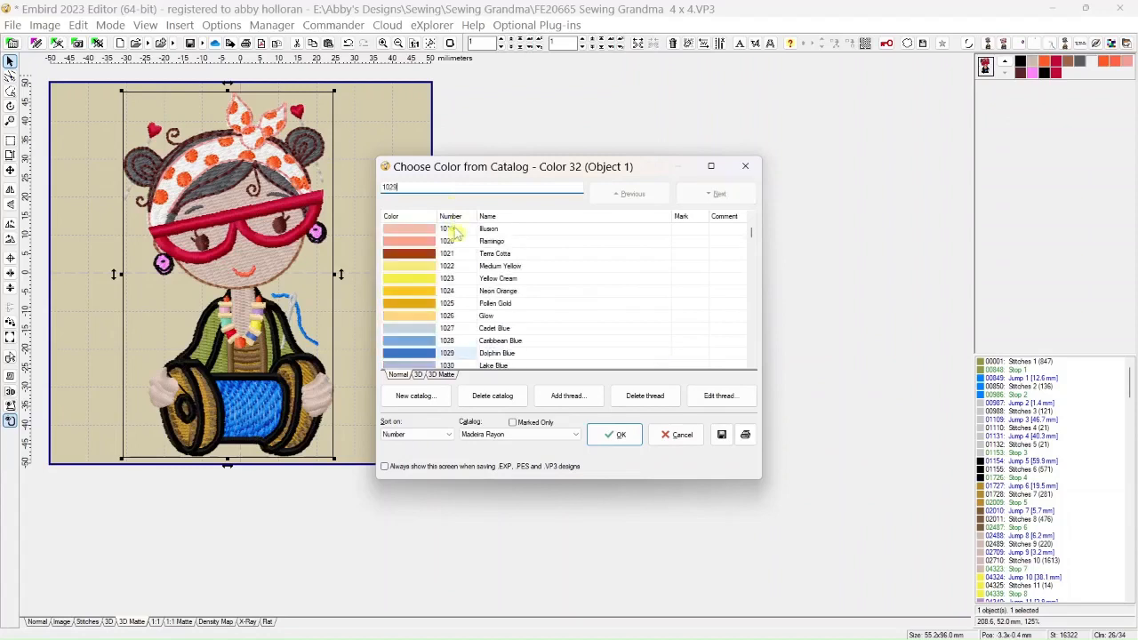
left_click(606, 437)
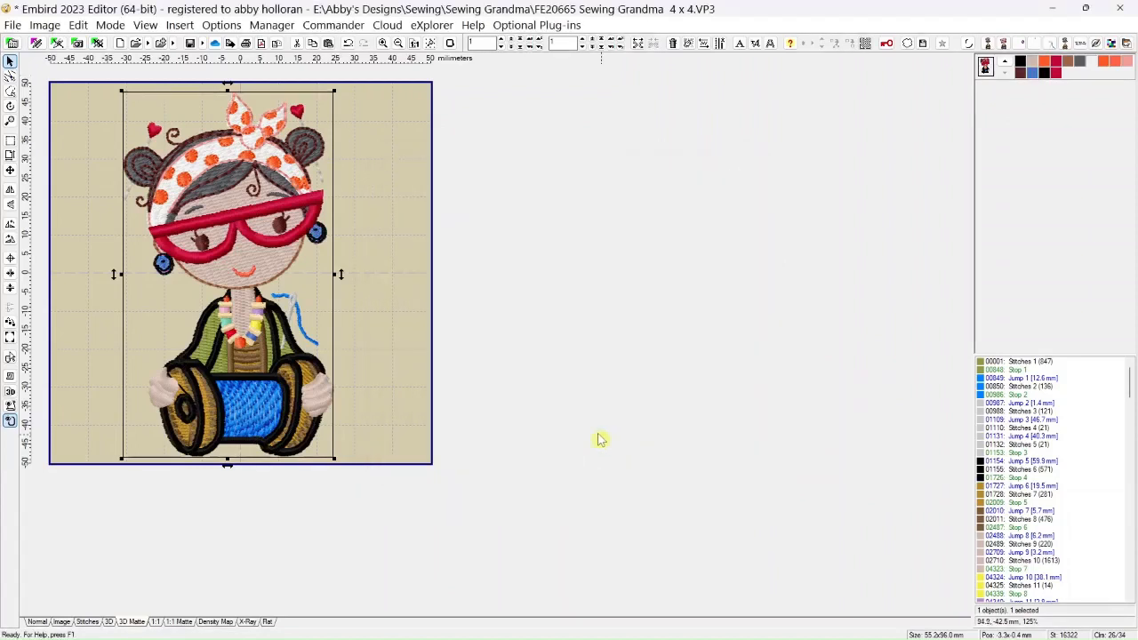
Center the joined design in the hoop and save a copy in VP3 format as stitching diva2.vp3 in the Sewing Grandma folder
scroll(462, 340, "down", 2)
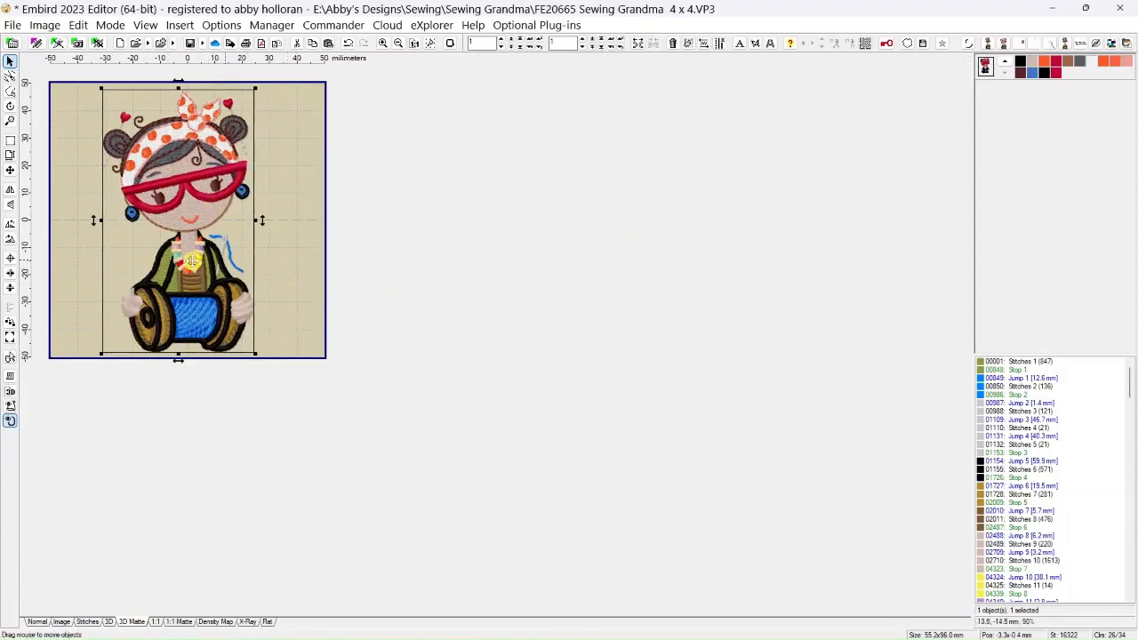
left_click(10, 260)
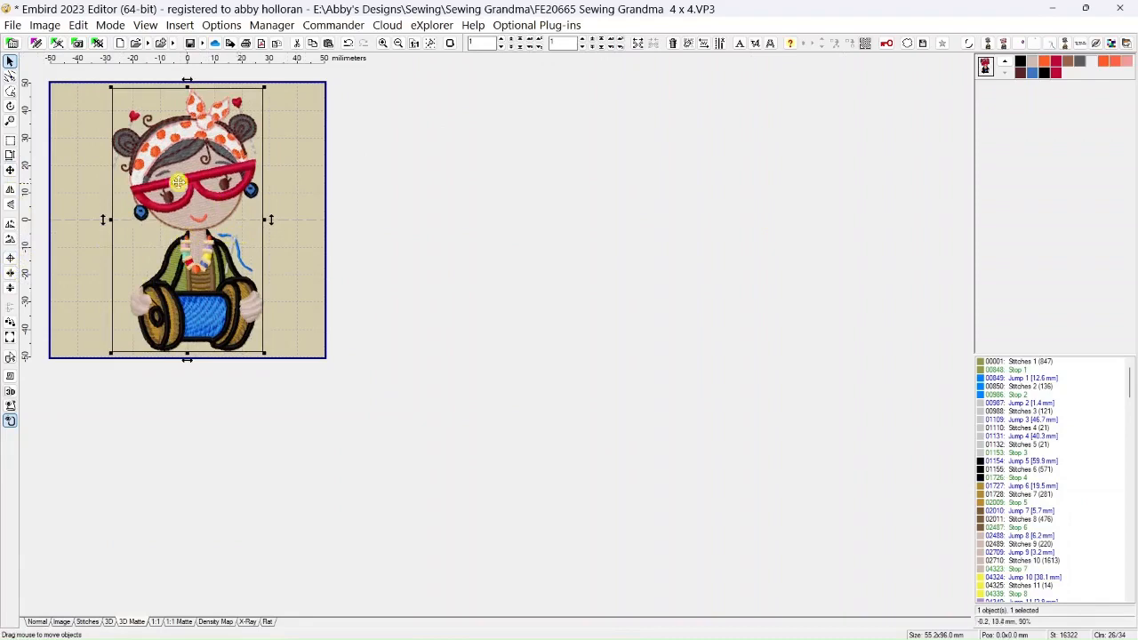
left_click(12, 27)
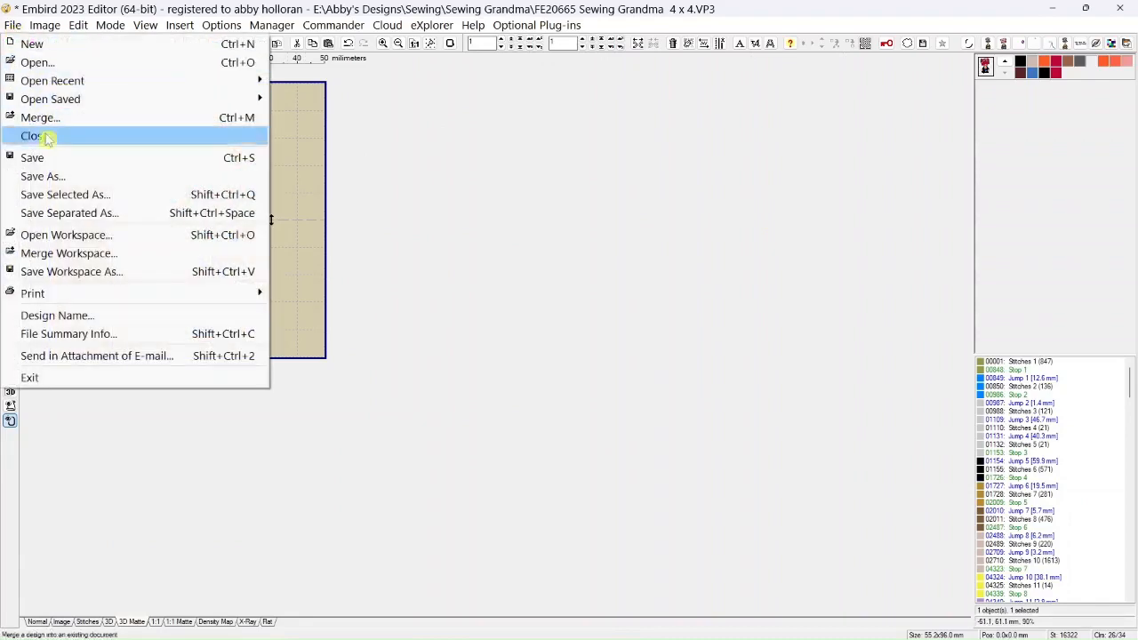
left_click(56, 176)
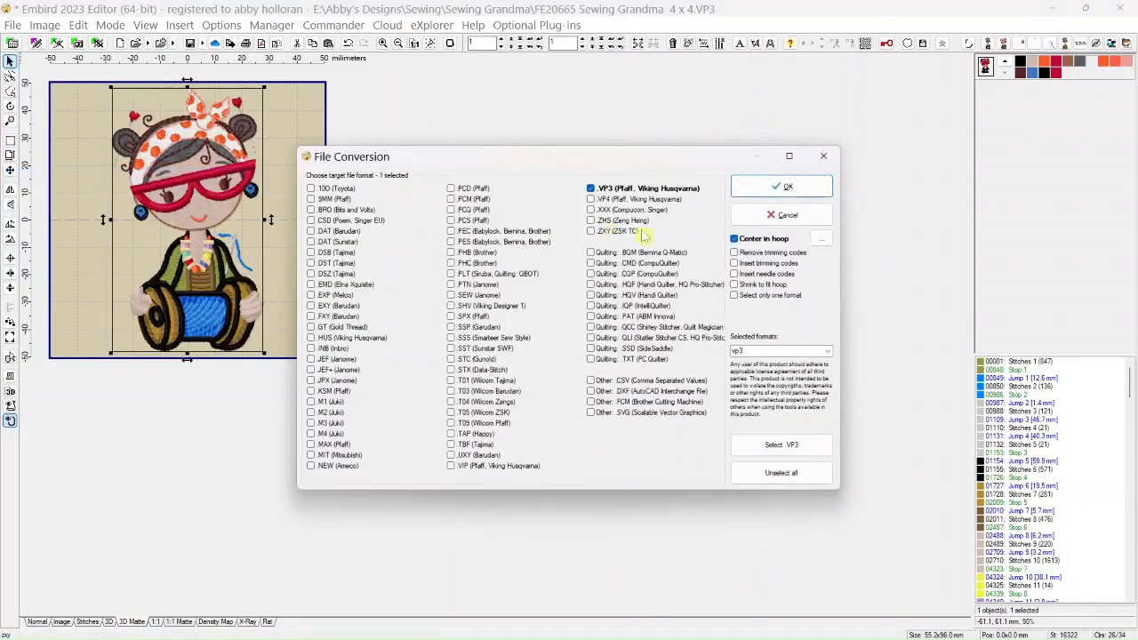
left_click(757, 186)
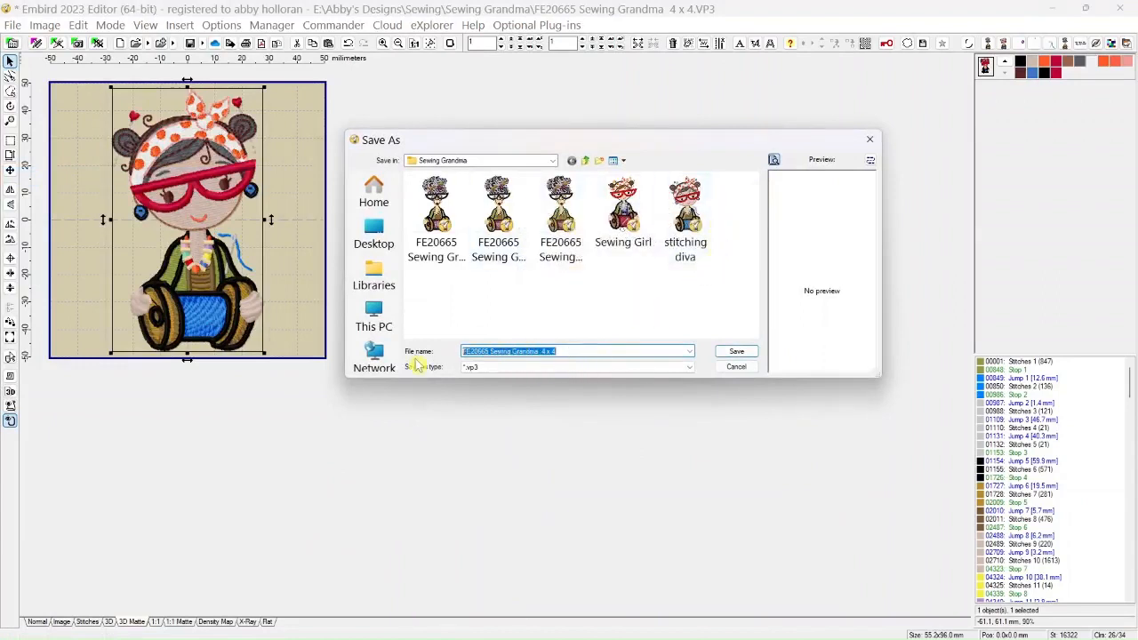
type("stitching")
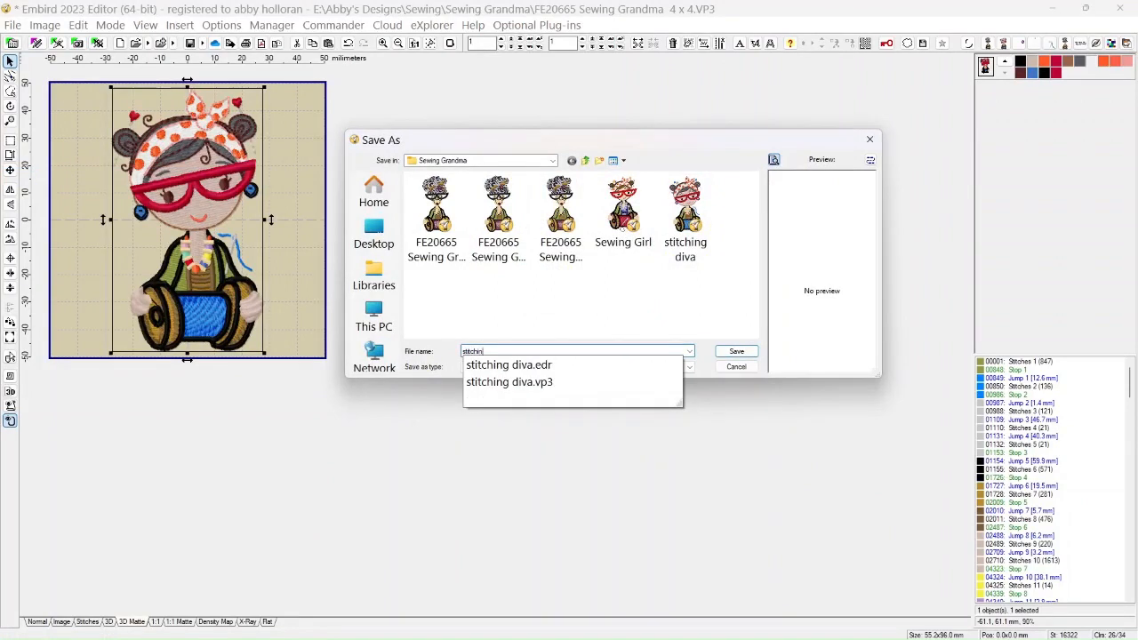
left_click(475, 382)
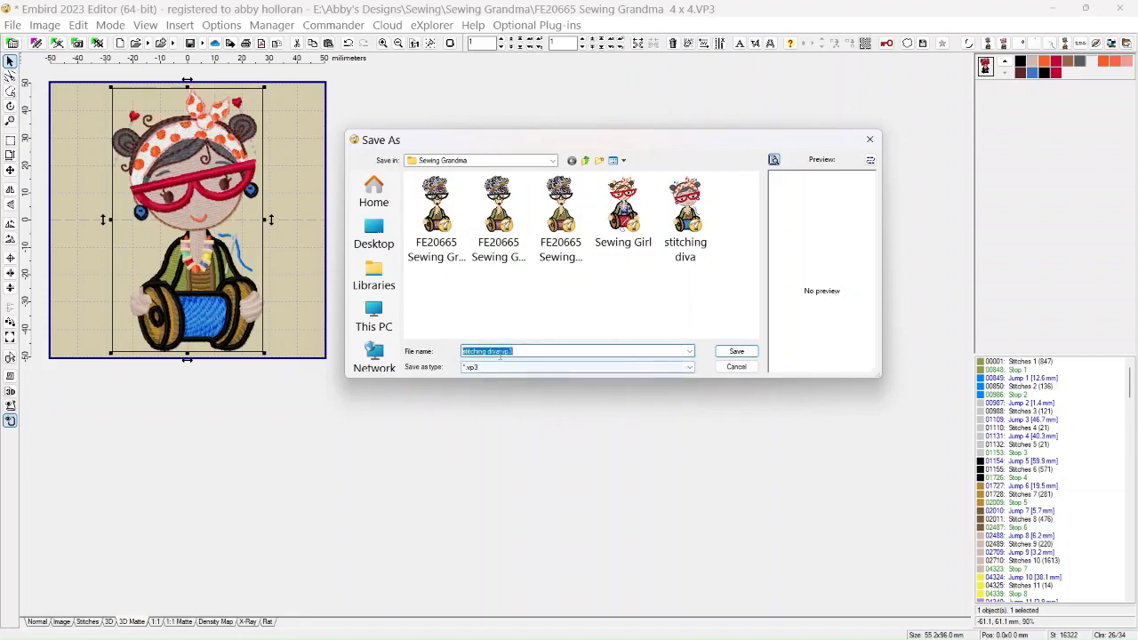
left_click(501, 351)
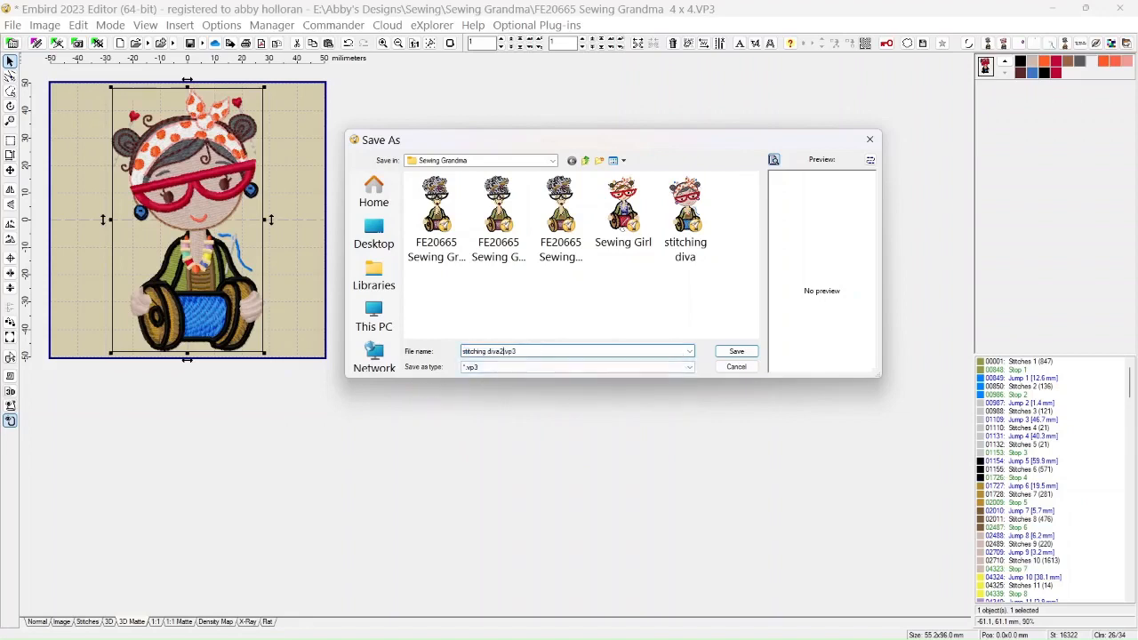
left_click(737, 352)
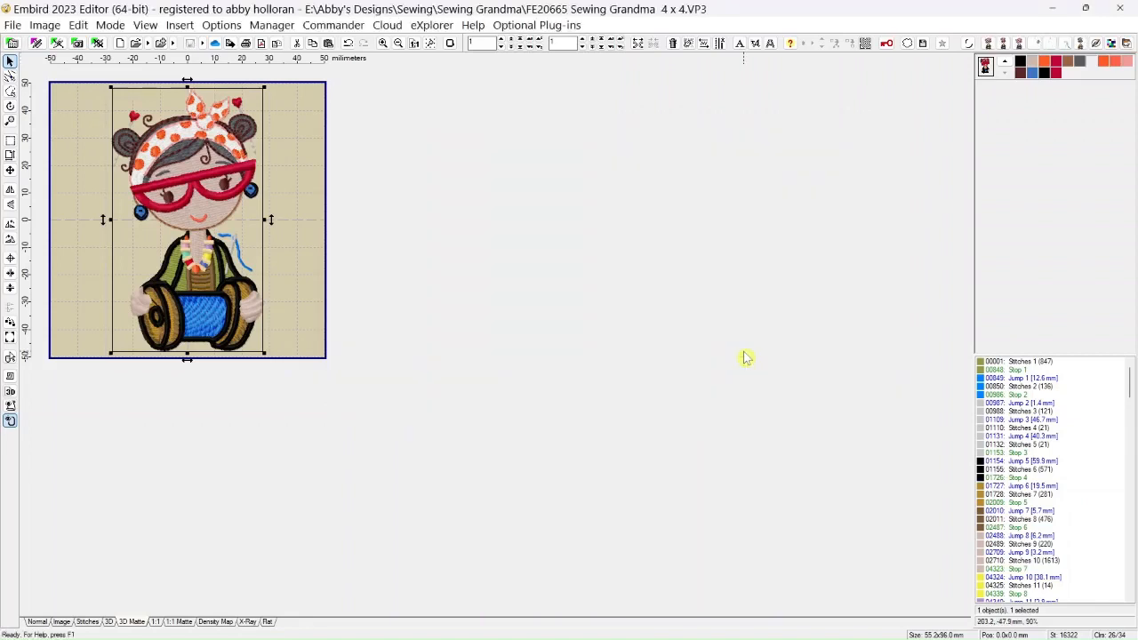